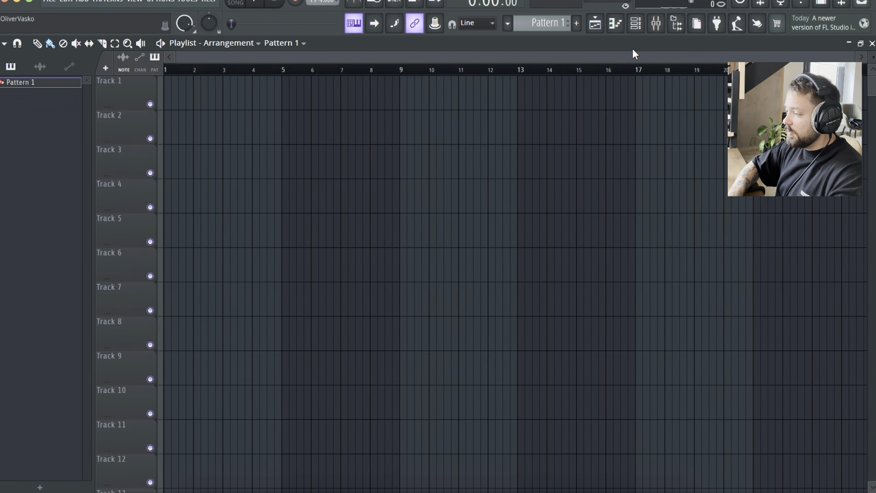
Show the browser and expand the NOISE MASTERS - Dancefloor Box All Access folder
{"action": "left_click", "coordinate": [676, 24]}
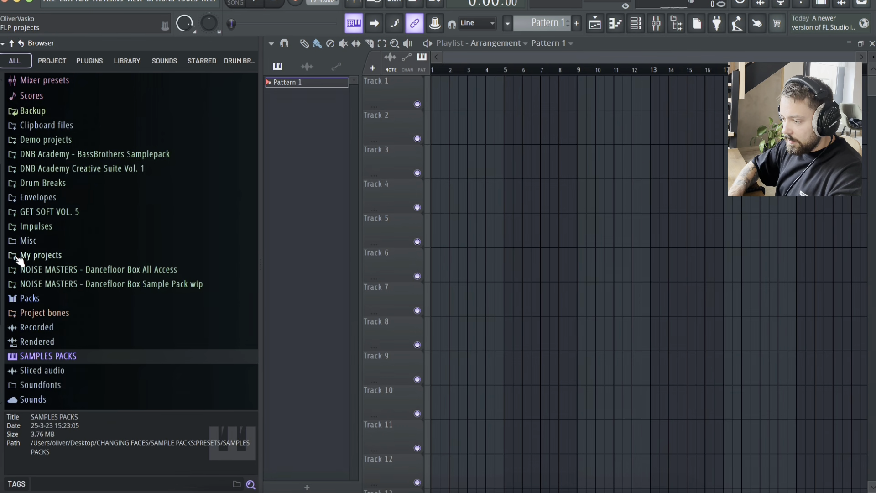
{"action": "scroll", "coordinate": [19, 254], "scroll_direction": "up", "scroll_amount": 3}
{"action": "scroll", "coordinate": [64, 294], "scroll_direction": "down", "scroll_amount": 3}
{"action": "scroll", "coordinate": [62, 294], "scroll_direction": "down", "scroll_amount": 5}
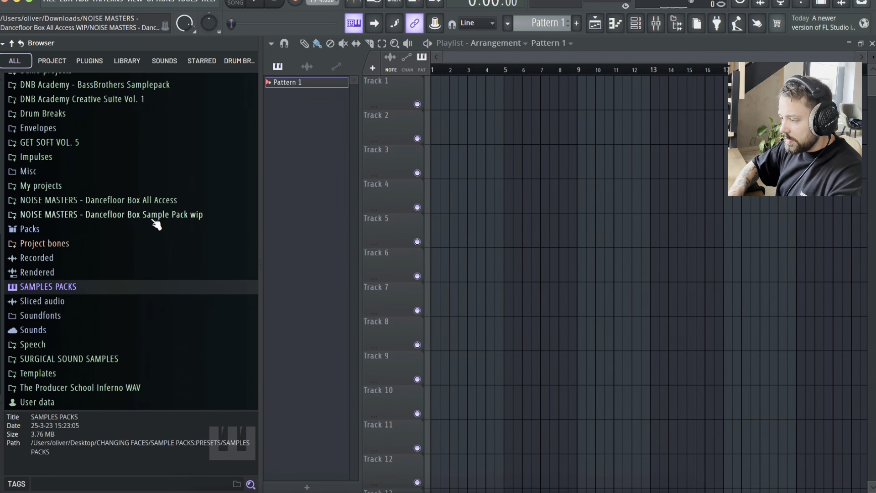
{"action": "left_click", "coordinate": [171, 206]}
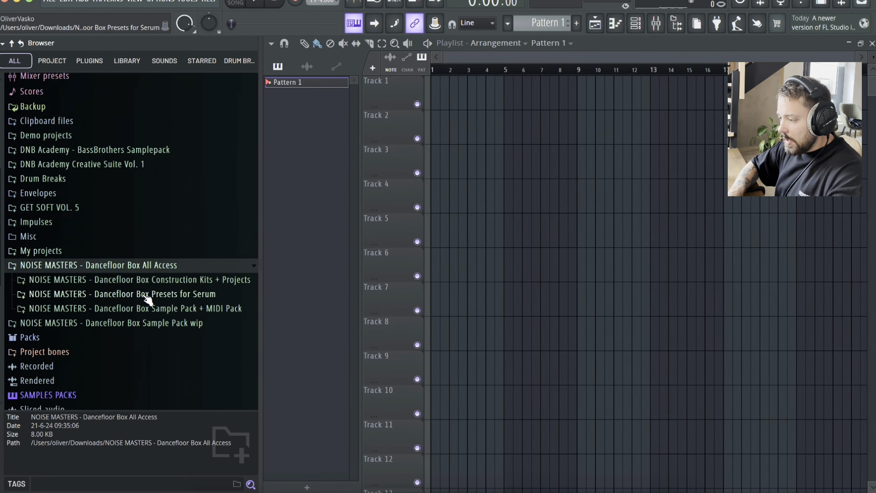
{"action": "scroll", "coordinate": [198, 242], "scroll_direction": "down", "scroll_amount": 3}
{"action": "scroll", "coordinate": [197, 233], "scroll_direction": "up", "scroll_amount": 2}
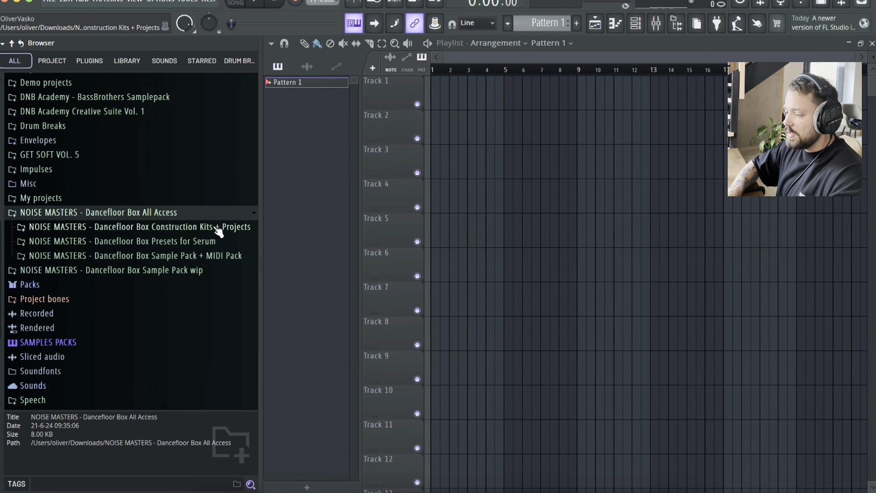
Expand the Dancefloor Box Sample Pack + MIDI Pack folder and its Synth Loops subfolder
{"action": "left_click", "coordinate": [218, 256]}
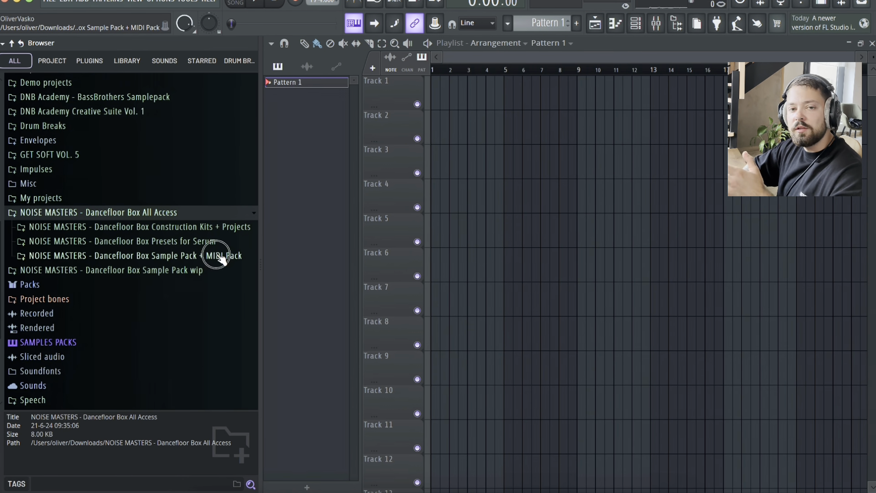
{"action": "scroll", "coordinate": [160, 332], "scroll_direction": "down", "scroll_amount": 5}
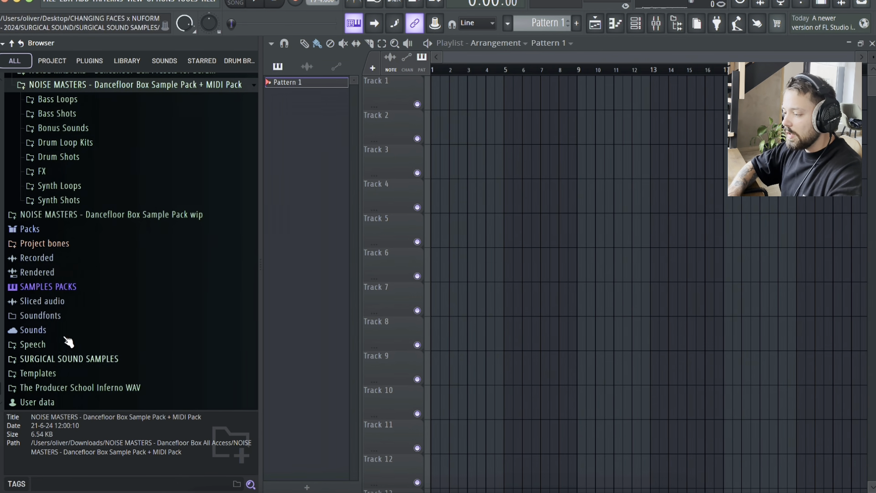
{"action": "left_click", "coordinate": [71, 187]}
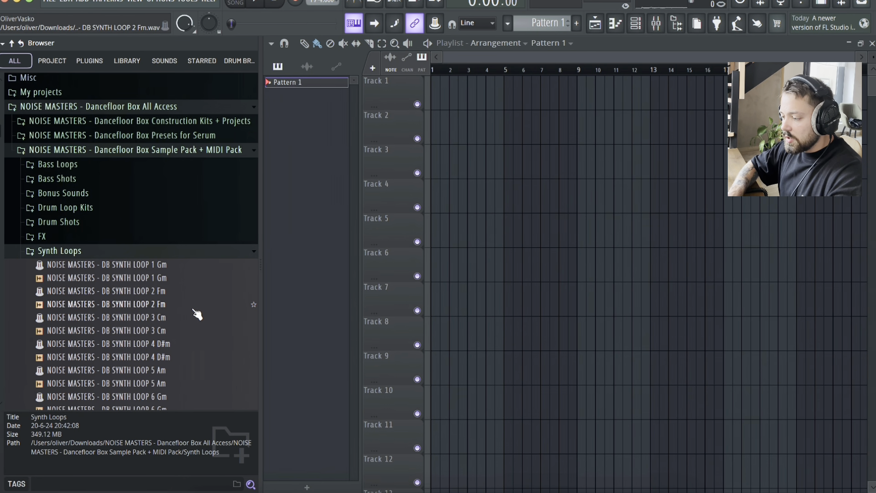
Audition the DB SYNTH LOOP samples one by one from 58 G# to 70 F#m, lowering the system volume
{"action": "scroll", "coordinate": [90, 278], "scroll_direction": "down", "scroll_amount": 15}
{"action": "scroll", "coordinate": [90, 279], "scroll_direction": "down", "scroll_amount": 5}
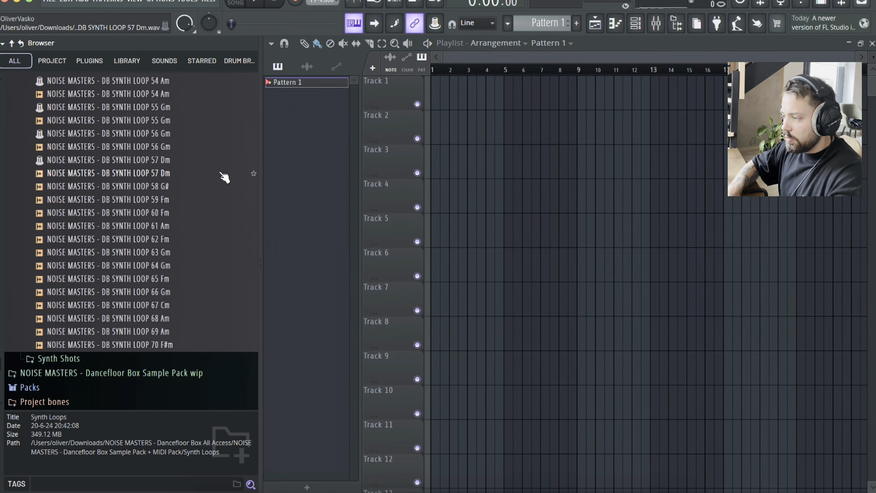
{"action": "left_click", "coordinate": [148, 177]}
{"action": "left_click", "coordinate": [150, 185]}
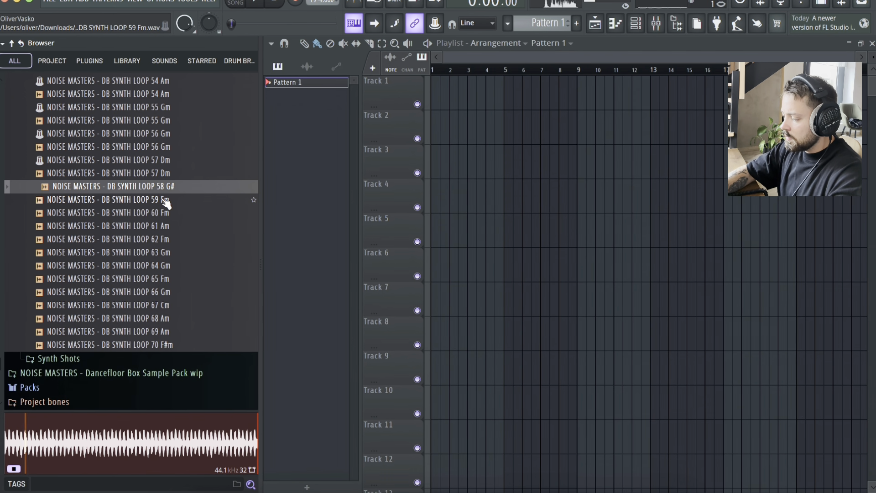
{"action": "key", "text": "XF86AudioLowerVolume"}
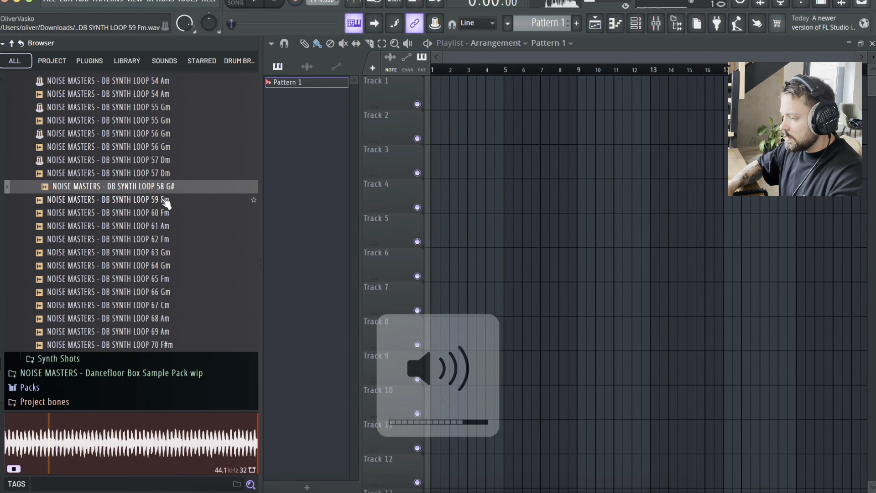
{"action": "left_click", "coordinate": [166, 201]}
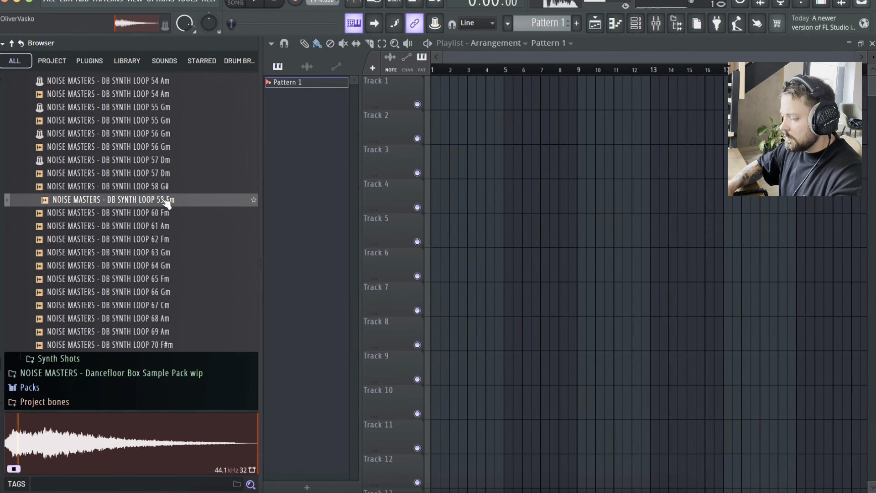
{"action": "key", "text": "Down"}
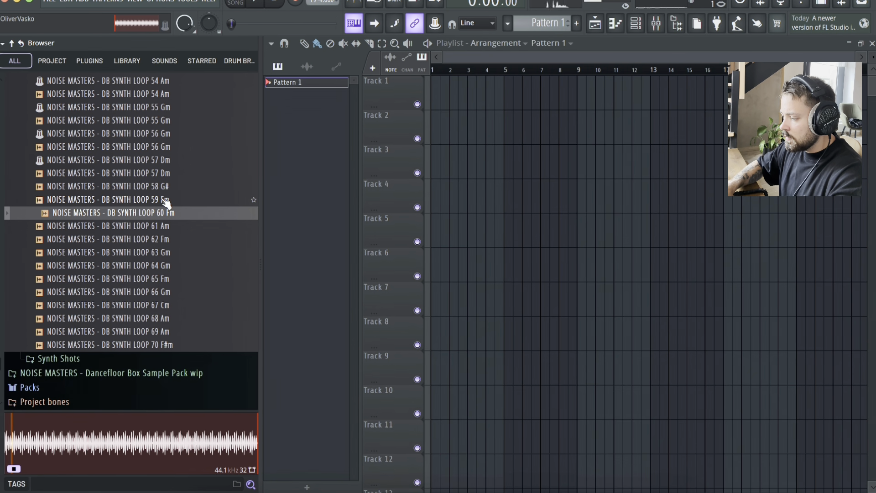
{"action": "key", "text": "Down"}
{"action": "key", "text": "Down"}
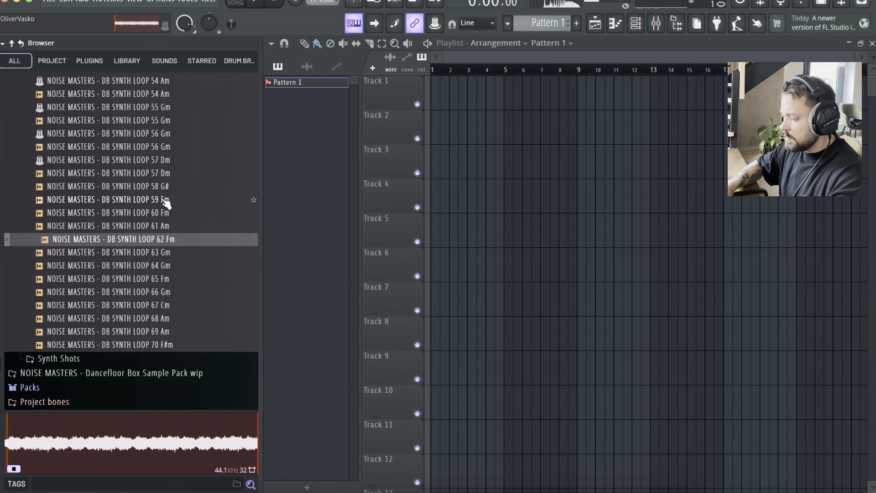
{"action": "key", "text": "Down"}
{"action": "key", "text": "Down"}
{"action": "key", "text": "Down"}
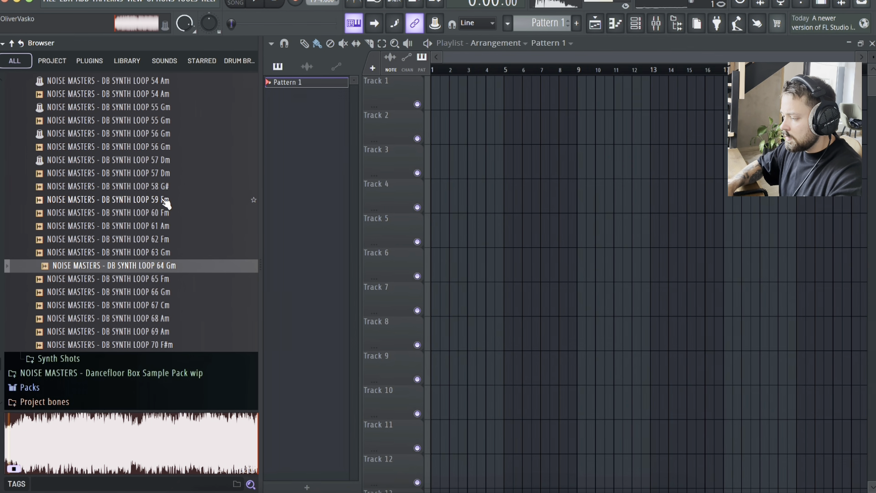
{"action": "key", "text": "Down"}
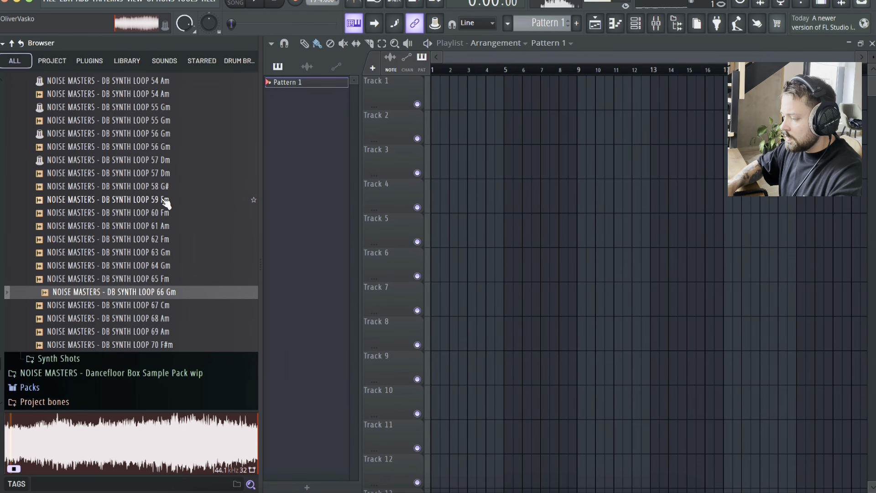
{"action": "key", "text": "Down"}
{"action": "key", "text": "Down"}
{"action": "key", "text": "Down"}
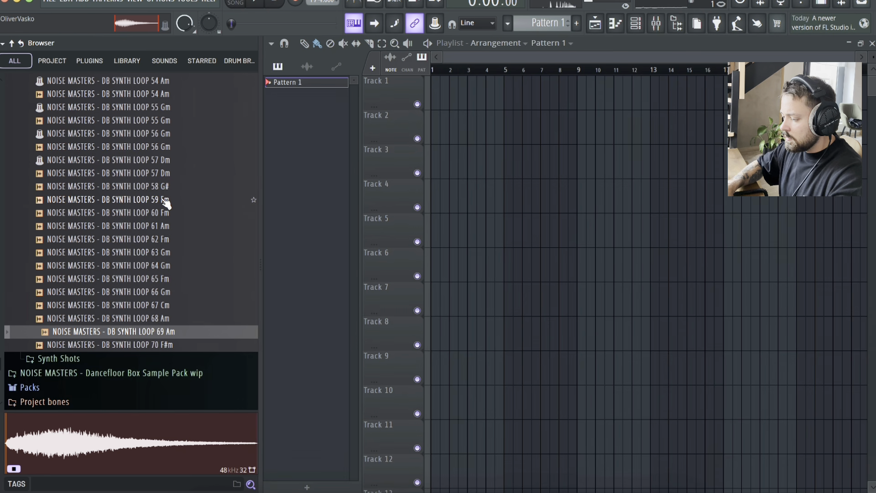
{"action": "key", "text": "Down"}
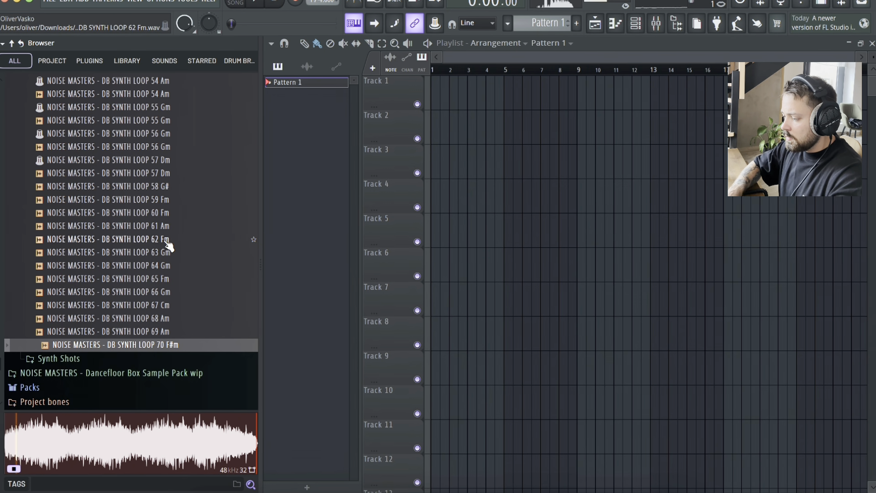
Replay the synth loops 63 Gm, 61 Am, 60 Fm and 59 Fm to compare them
{"action": "left_click", "coordinate": [161, 252]}
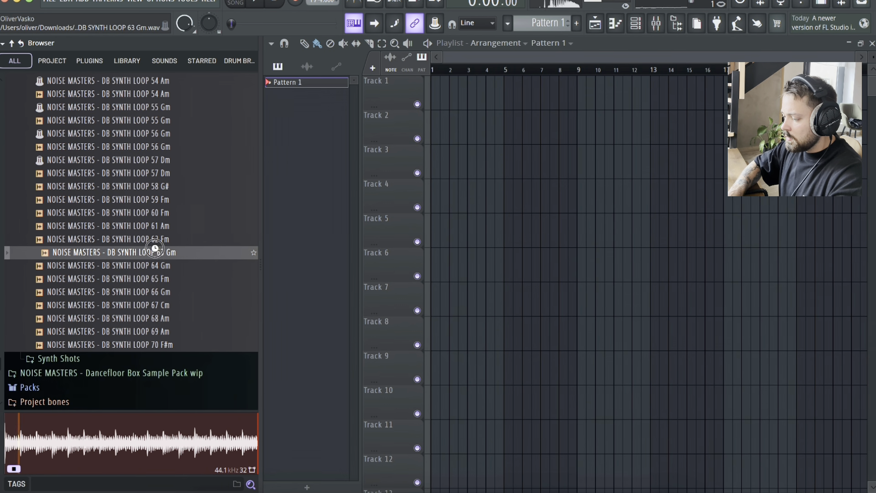
{"action": "left_click", "coordinate": [157, 226]}
{"action": "left_click", "coordinate": [152, 213]}
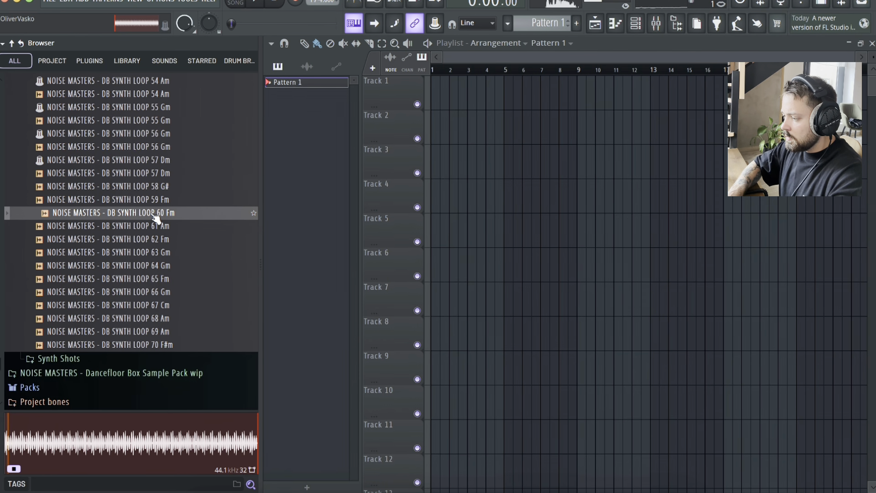
{"action": "left_click", "coordinate": [145, 199]}
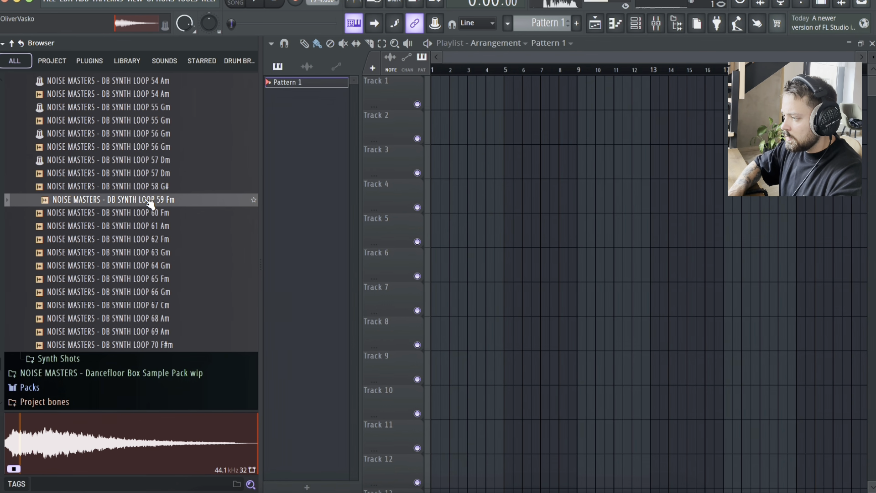
Place DB SYNTH LOOP 59 Fm on Track 1 at bar 1 and hide the browser
{"action": "left_click", "coordinate": [283, 8]}
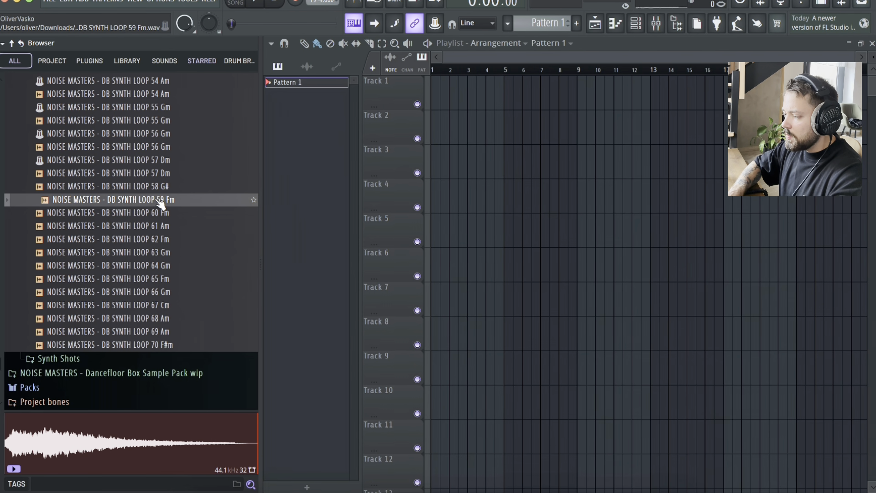
{"action": "left_click_drag", "start_coordinate": [160, 206], "coordinate": [490, 99]}
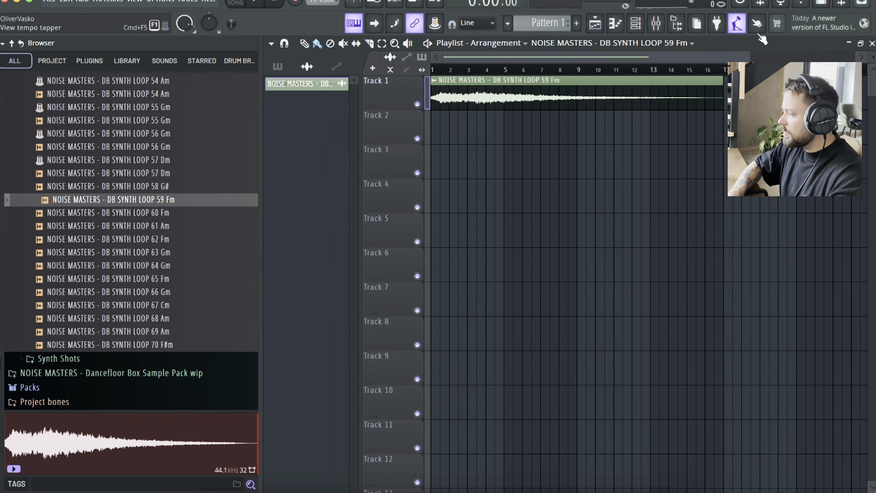
{"action": "left_click", "coordinate": [678, 25]}
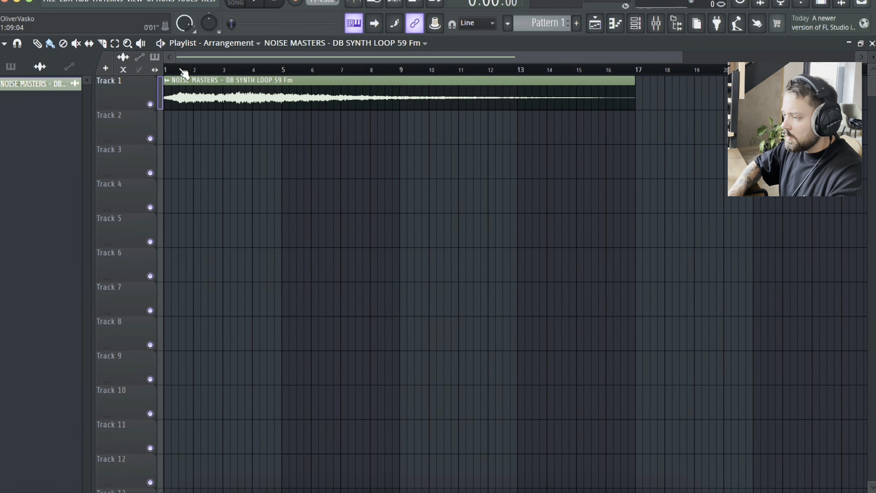
Switch playback to song mode, trim the start of the synth loop clip and realign the clip to bar 1
{"action": "left_click", "coordinate": [235, 3]}
{"action": "key", "text": "space"}
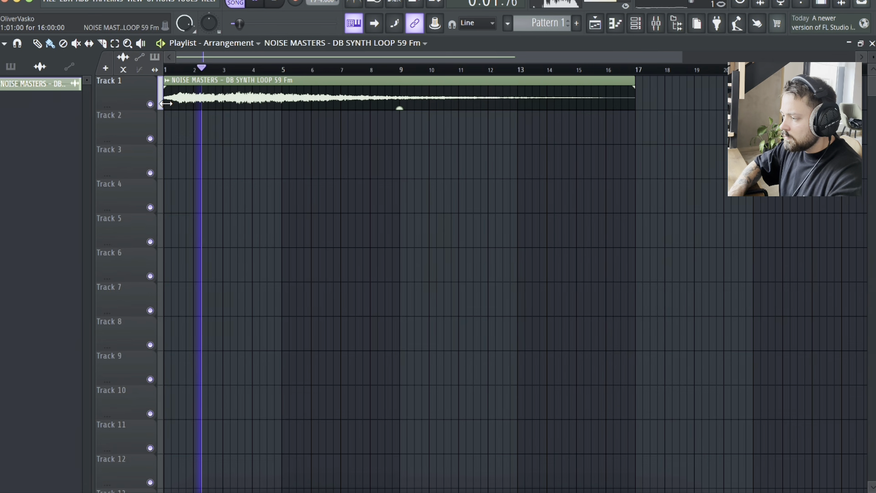
{"action": "left_click_drag", "start_coordinate": [169, 104], "coordinate": [213, 109]}
{"action": "key", "text": "space"}
{"action": "key", "text": "space"}
{"action": "scroll", "coordinate": [141, 105], "scroll_direction": "up", "scroll_amount": 5}
{"action": "key", "text": "space"}
{"action": "left_click_drag", "start_coordinate": [242, 104], "coordinate": [193, 103]}
{"action": "key", "text": "space"}
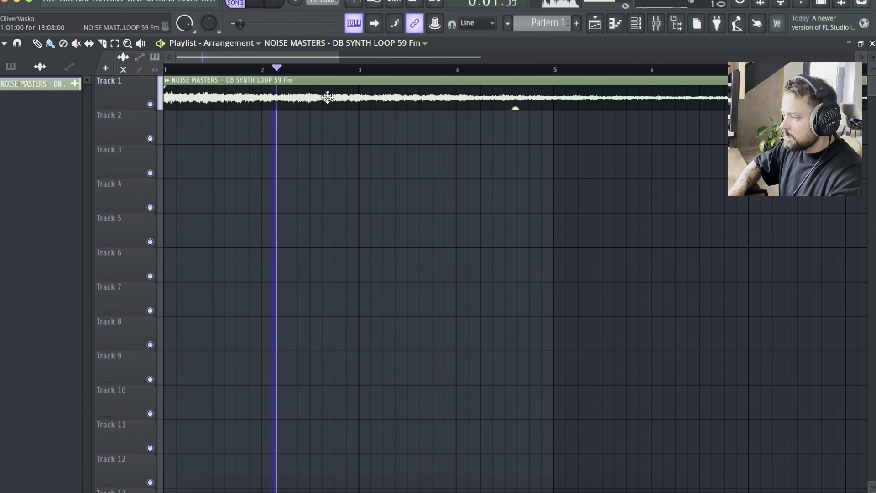
Readjust the trimmed start of the synth loop clip, keep it aligned to bar 1 and replay it
{"action": "scroll", "coordinate": [282, 91], "scroll_direction": "down", "scroll_amount": 1}
{"action": "key", "text": "space"}
{"action": "left_click_drag", "start_coordinate": [249, 98], "coordinate": [381, 103]}
{"action": "left_click_drag", "start_coordinate": [292, 103], "coordinate": [176, 101]}
{"action": "key", "text": "space"}
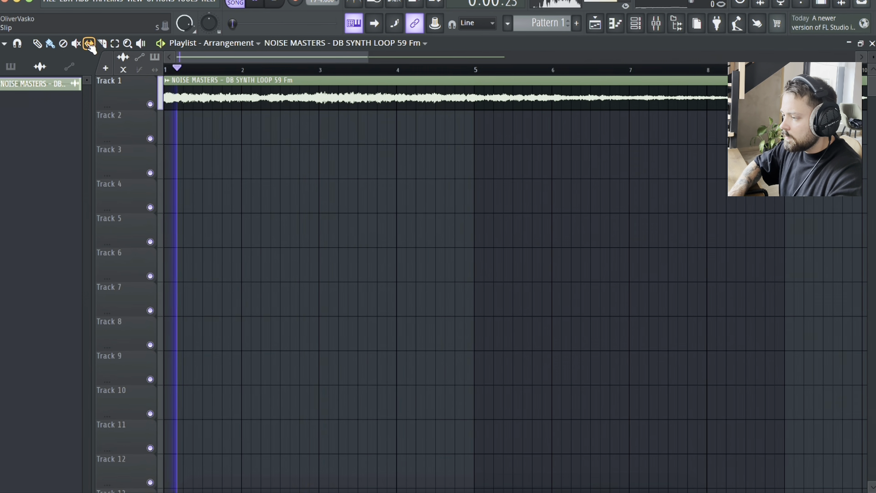
Slice the synth loop clip at bar 5 and delete the remainder after the cut
{"action": "left_click", "coordinate": [103, 44]}
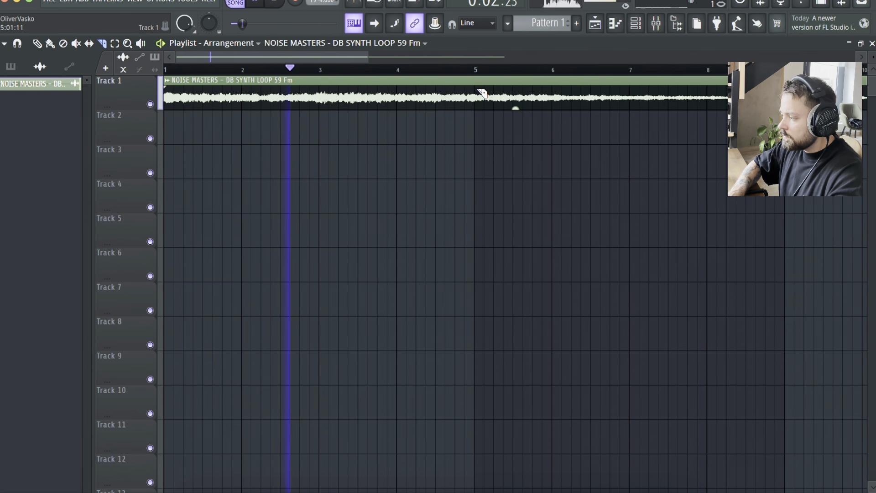
{"action": "left_click_drag", "start_coordinate": [475, 87], "coordinate": [474, 134]}
{"action": "left_click", "coordinate": [50, 44]}
{"action": "right_click", "coordinate": [518, 99]}
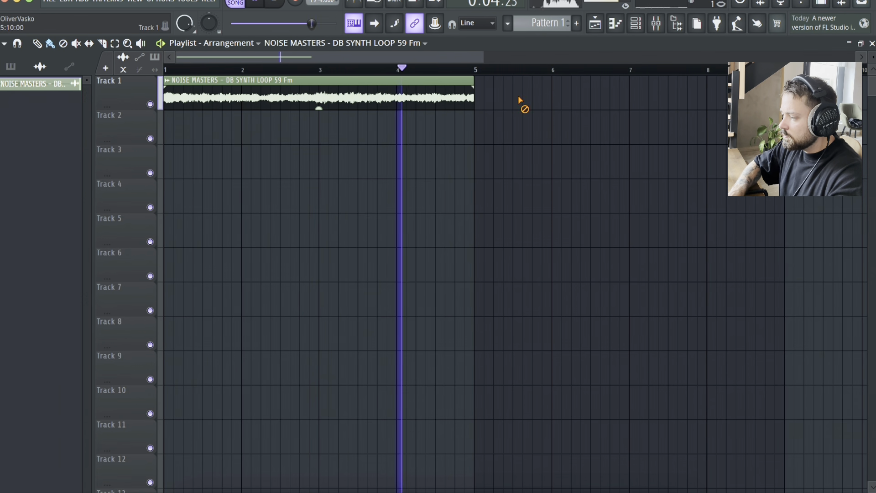
Place a second copy of the four-bar synth loop clip on Track 1 at bar 5
{"action": "left_click", "coordinate": [494, 129]}
{"action": "left_click_drag", "start_coordinate": [497, 129], "coordinate": [496, 86]}
{"action": "scroll", "coordinate": [496, 86], "scroll_direction": "down", "scroll_amount": 4}
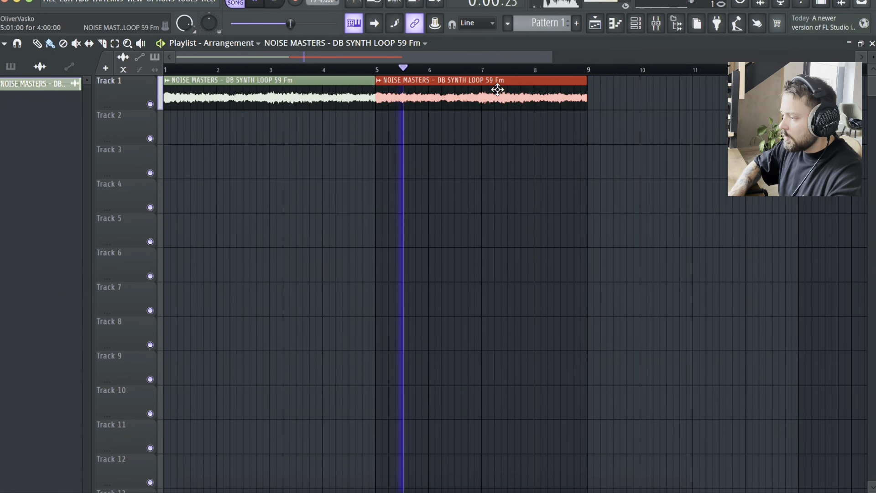
{"action": "key", "text": "space"}
Try the Generic (bleeding) and Smooth (bleeding) declicking modes on the synth loop clip and play the result
{"action": "double_click", "coordinate": [398, 101]}
{"action": "left_click", "coordinate": [229, 286]}
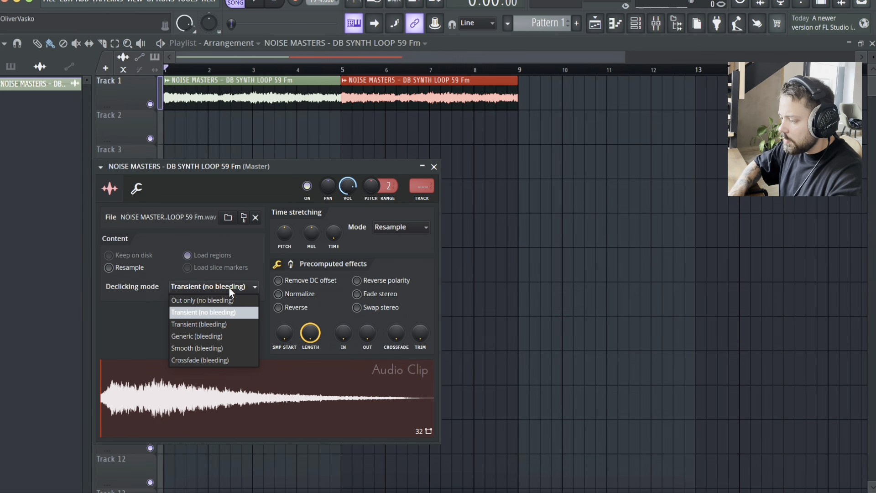
{"action": "left_click", "coordinate": [213, 336]}
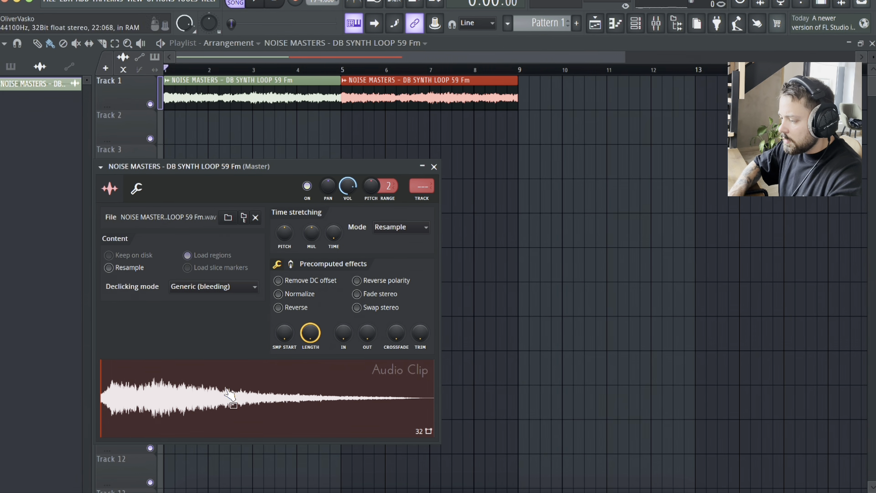
{"action": "left_click", "coordinate": [224, 287]}
{"action": "left_click", "coordinate": [196, 349]}
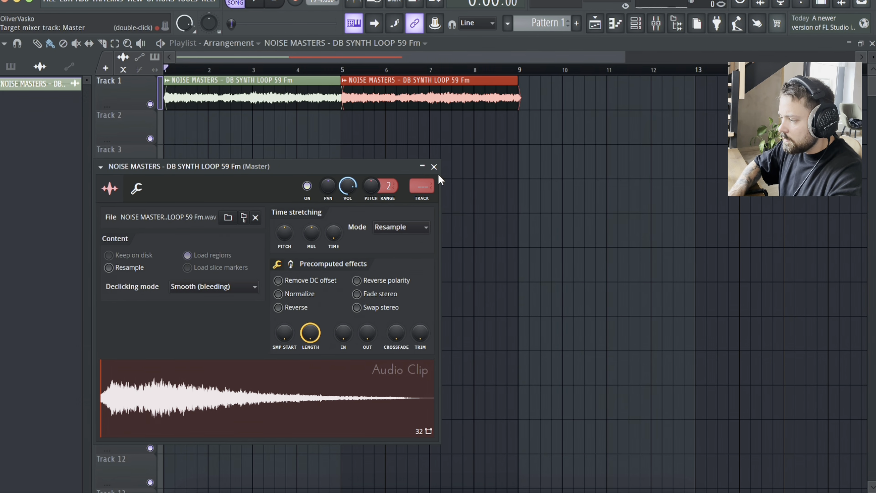
{"action": "left_click", "coordinate": [434, 166]}
{"action": "key", "text": "space"}
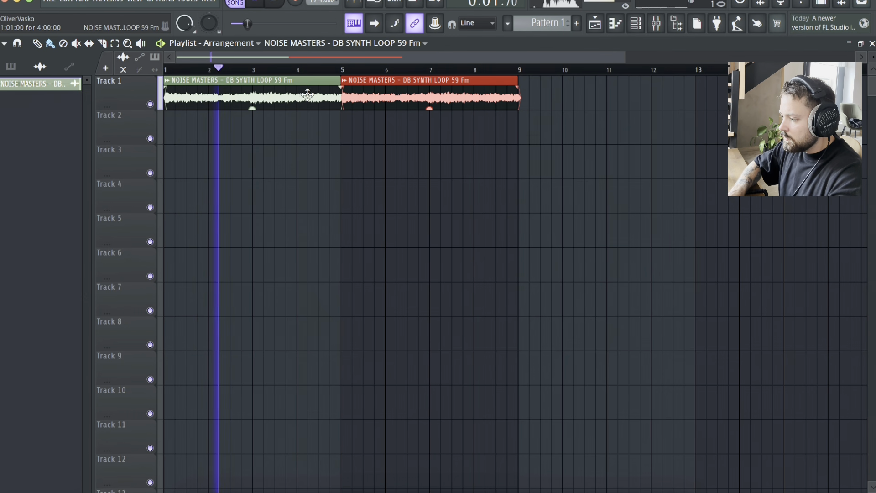
Set the synth loop clip's declicking mode to Transient (bleeding)
{"action": "left_click", "coordinate": [215, 93]}
{"action": "double_click", "coordinate": [215, 93]}
{"action": "left_click", "coordinate": [218, 284]}
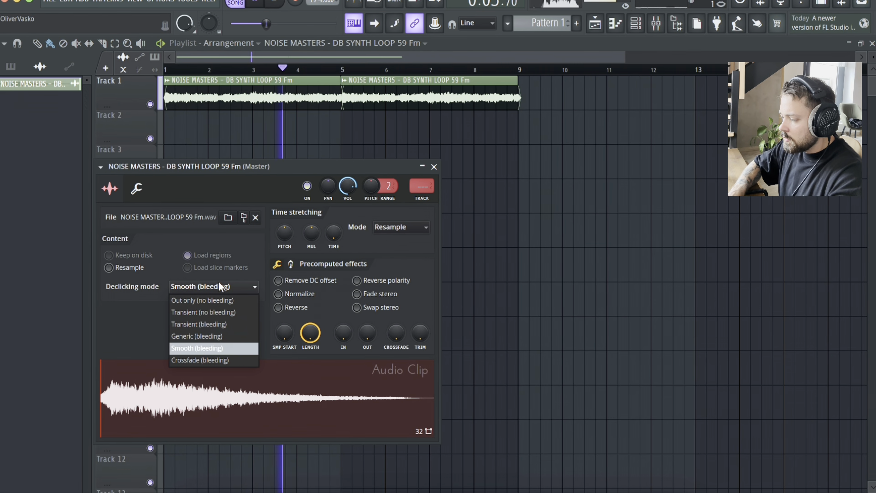
{"action": "left_click", "coordinate": [209, 322]}
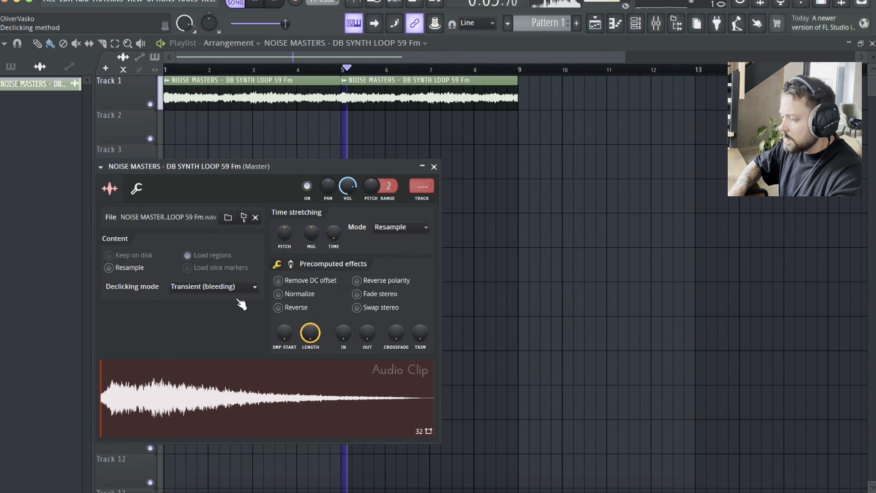
Set the synth loop clip's declicking mode to Generic (bleeding), close its settings and play across the transition at bar 5
{"action": "left_click", "coordinate": [228, 286]}
{"action": "left_click", "coordinate": [196, 338]}
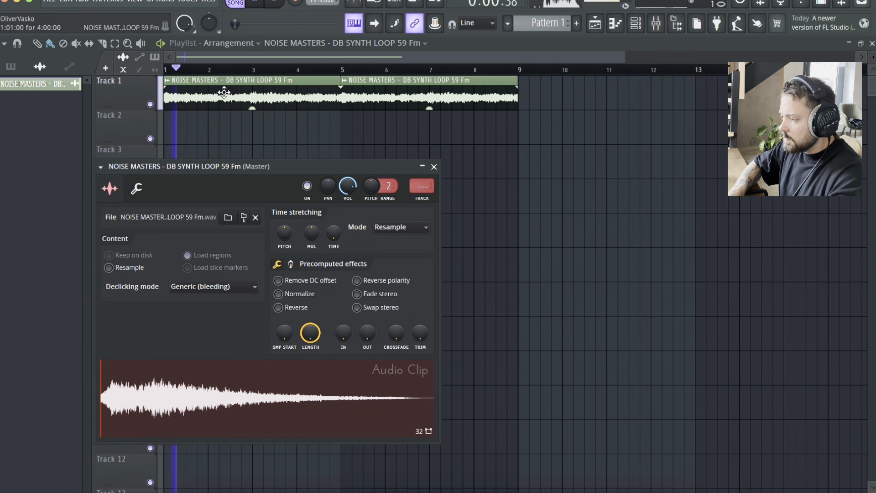
{"action": "left_click", "coordinate": [334, 70]}
{"action": "key", "text": "space"}
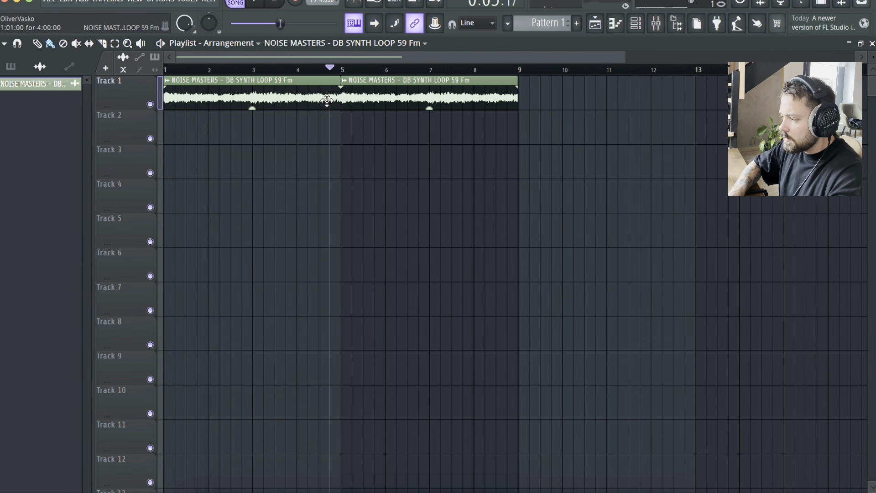
{"action": "double_click", "coordinate": [327, 101]}
{"action": "left_click", "coordinate": [435, 166]}
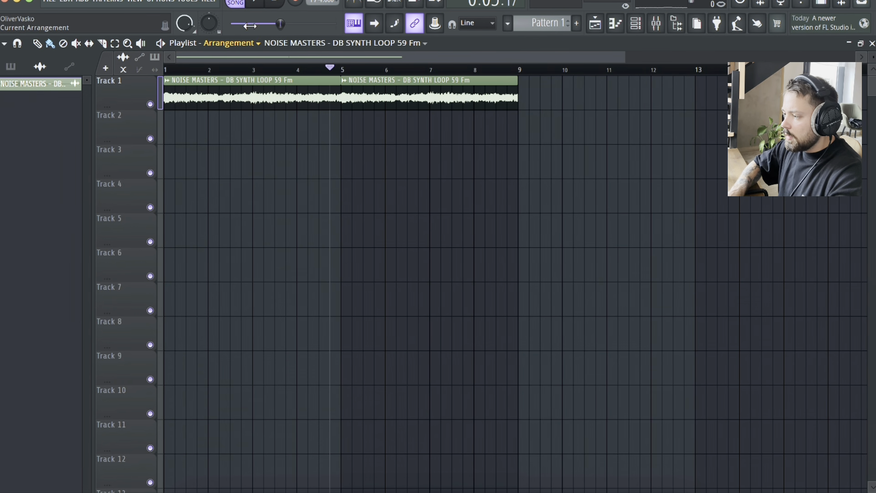
{"action": "left_click", "coordinate": [276, 2]}
{"action": "key", "text": "space"}
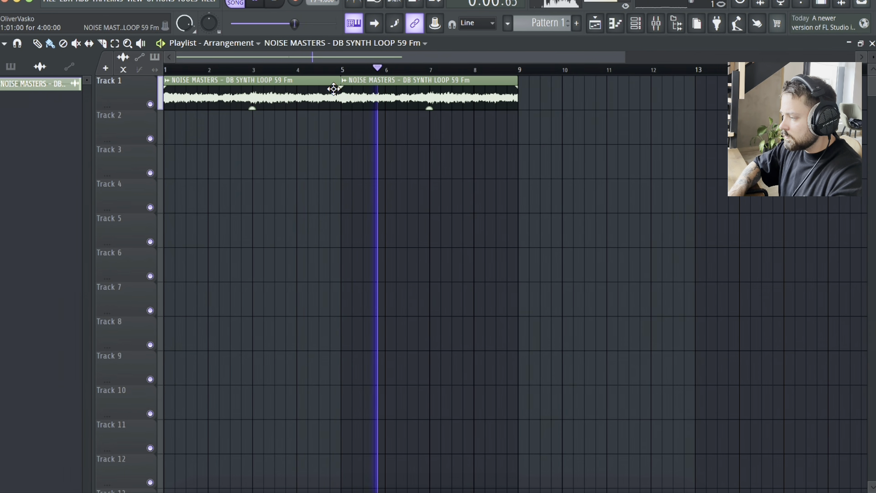
{"action": "key", "text": "space"}
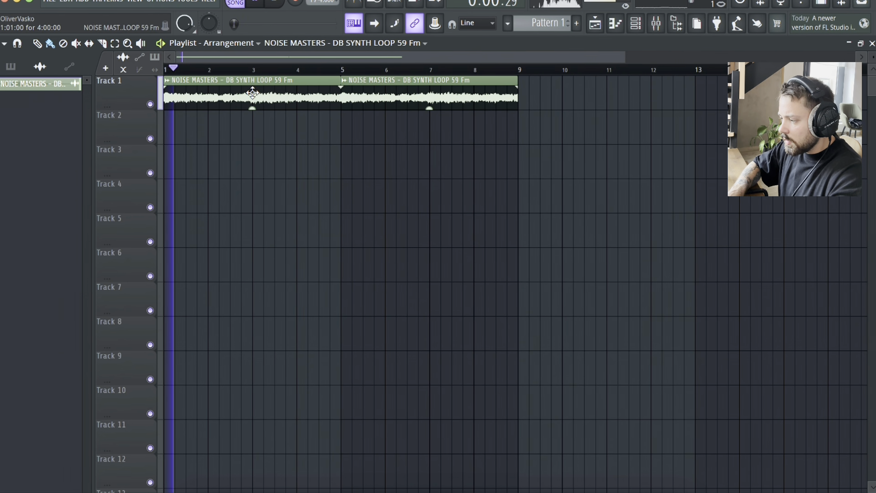
Shorten the first synth loop clip to two bars, place a copy at bar 3 on Track 1 and play the result
{"action": "left_click_drag", "start_coordinate": [337, 81], "coordinate": [254, 81]}
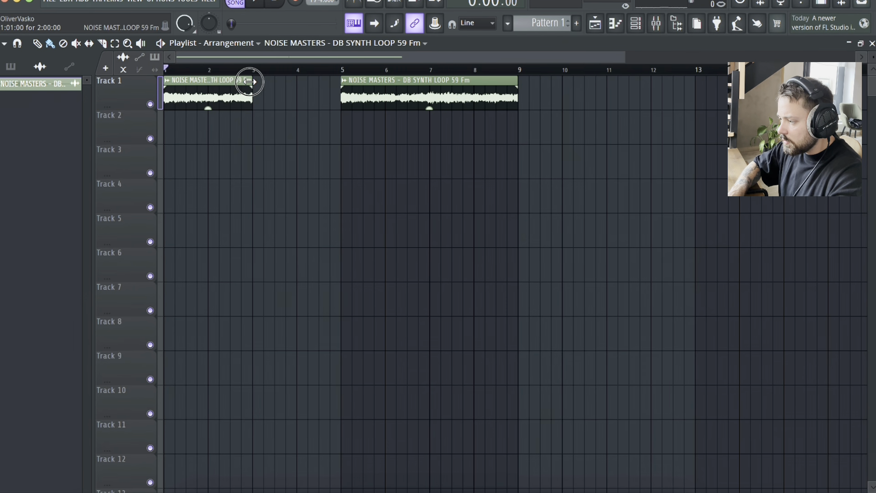
{"action": "left_click", "coordinate": [253, 137]}
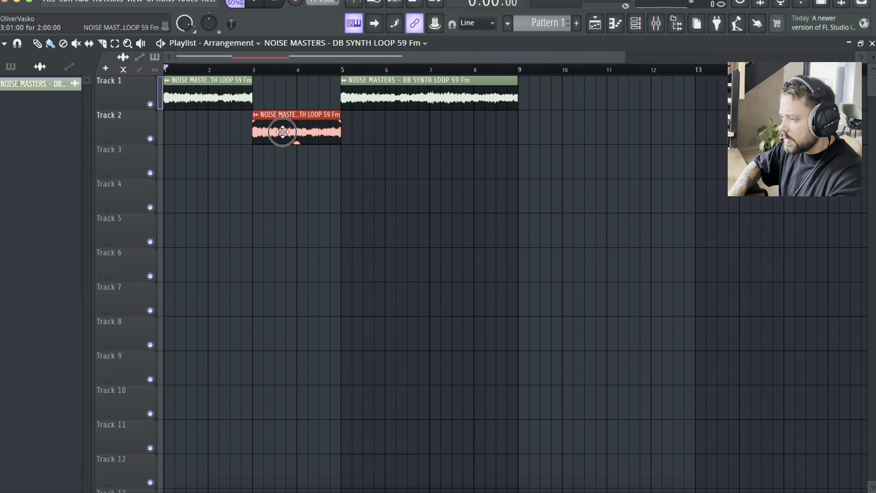
{"action": "left_click_drag", "start_coordinate": [283, 132], "coordinate": [279, 89]}
{"action": "key", "text": "space"}
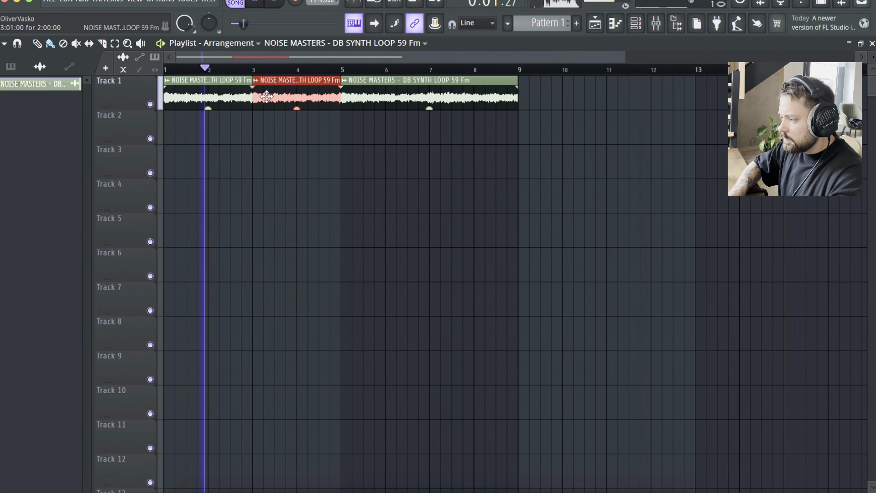
{"action": "key", "text": "space"}
Shorten the first clip to one bar, add a copy at bar 2 on Track 1, and delete the four-bar clip at bar 5
{"action": "left_click", "coordinate": [250, 83]}
{"action": "left_click_drag", "start_coordinate": [251, 84], "coordinate": [208, 85]}
{"action": "left_click", "coordinate": [215, 130]}
{"action": "key", "text": "space"}
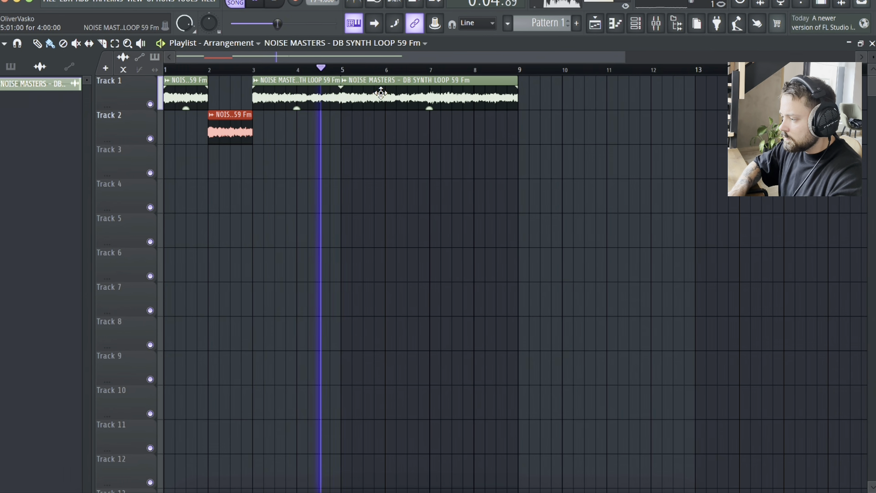
{"action": "key", "text": "space"}
{"action": "right_click", "coordinate": [354, 98]}
{"action": "left_click_drag", "start_coordinate": [231, 130], "coordinate": [231, 96]}
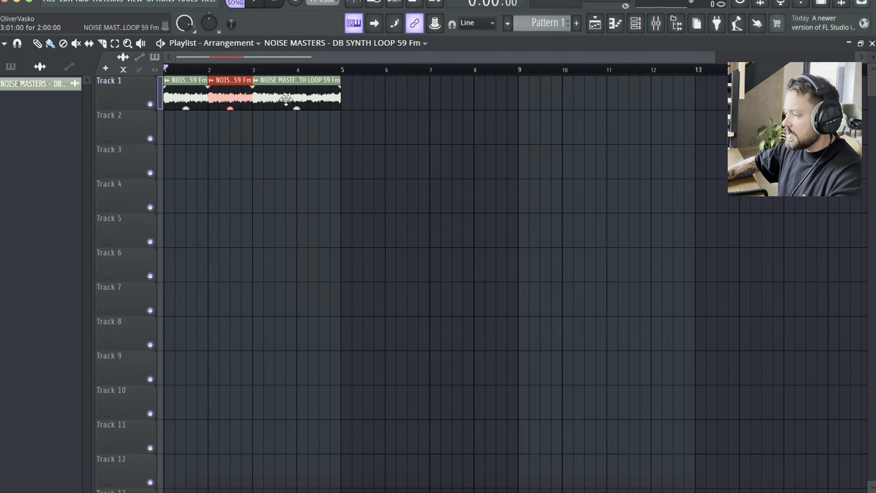
Duplicate the three clips of bars 1 to 4 on Track 1 at bar 5, and remove the stray clip on Track 3
{"action": "left_click", "coordinate": [347, 106], "text": "ctrl"}
{"action": "left_click_drag", "start_coordinate": [347, 107], "coordinate": [362, 90]}
{"action": "left_click", "coordinate": [386, 176]}
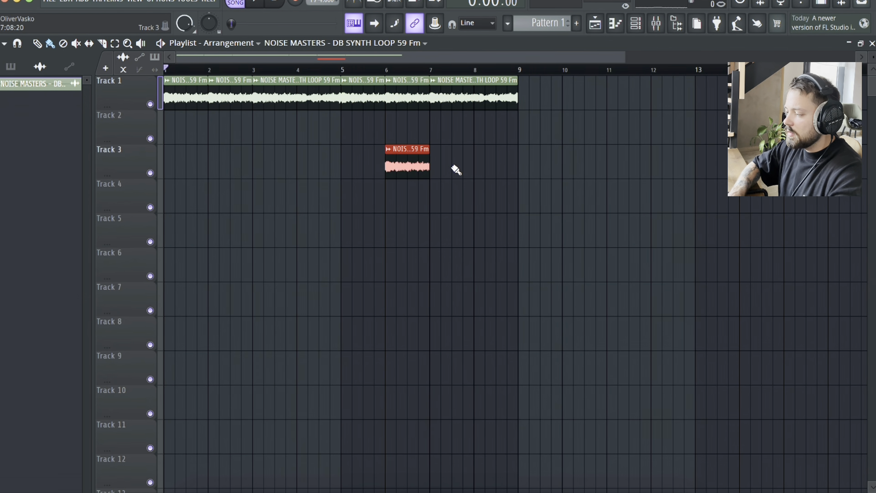
{"action": "right_click", "coordinate": [387, 169]}
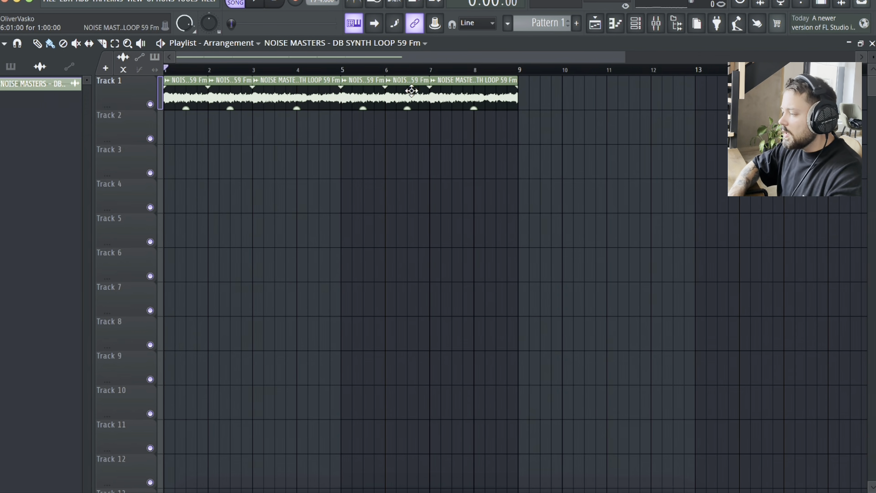
Route the synth loop clip to mixer track 1 and load Pro-Q 3 in effect slot 10
{"action": "double_click", "coordinate": [366, 94]}
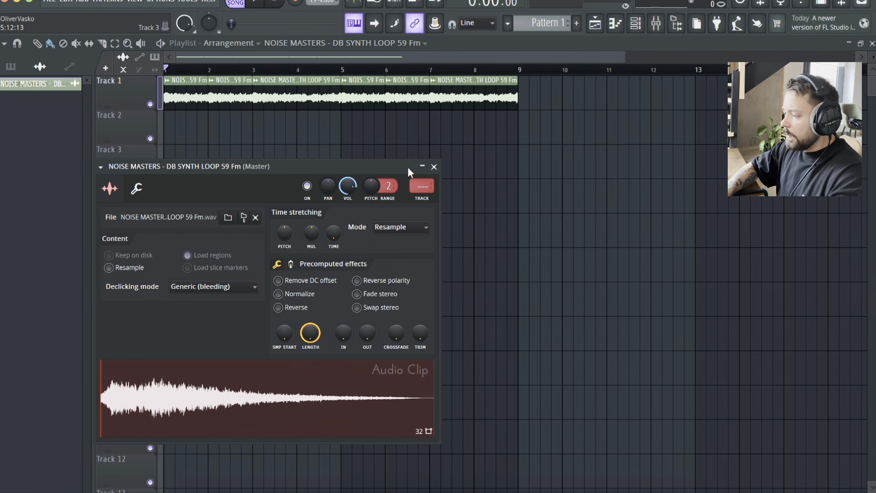
{"action": "key", "text": "ctrl+l"}
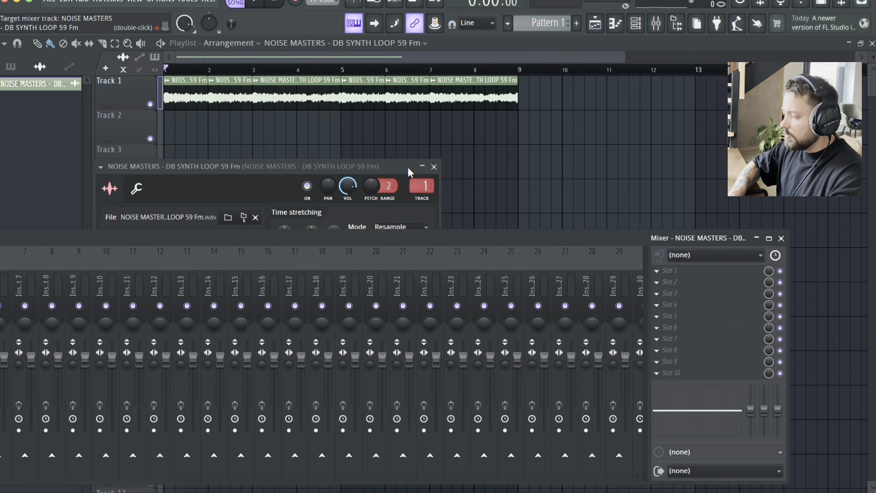
{"action": "left_click_drag", "start_coordinate": [564, 239], "coordinate": [729, 151]}
{"action": "left_click_drag", "start_coordinate": [276, 147], "coordinate": [179, 149]}
{"action": "left_click", "coordinate": [739, 286]}
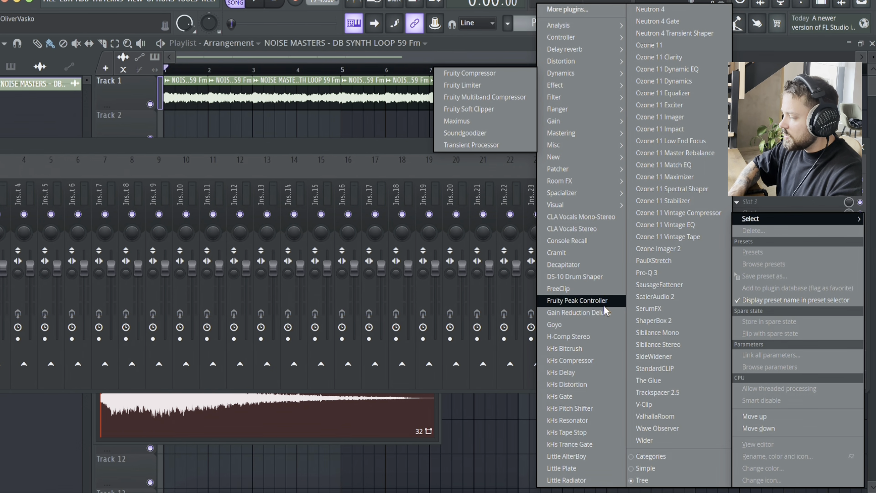
{"action": "left_click", "coordinate": [657, 272]}
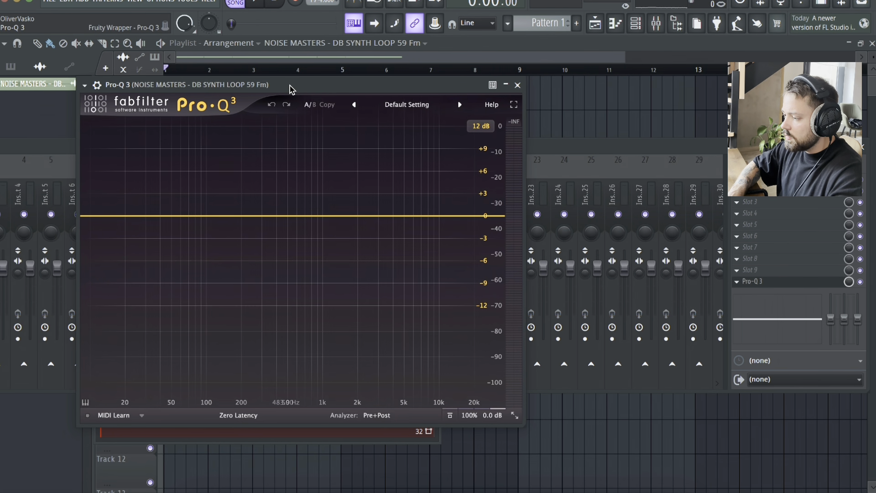
Add a Low Cut band in Pro-Q 3 with a 48 dB/oct slope at about 57 Hz
{"action": "left_click", "coordinate": [147, 215]}
{"action": "left_click", "coordinate": [121, 361]}
{"action": "left_click", "coordinate": [121, 269]}
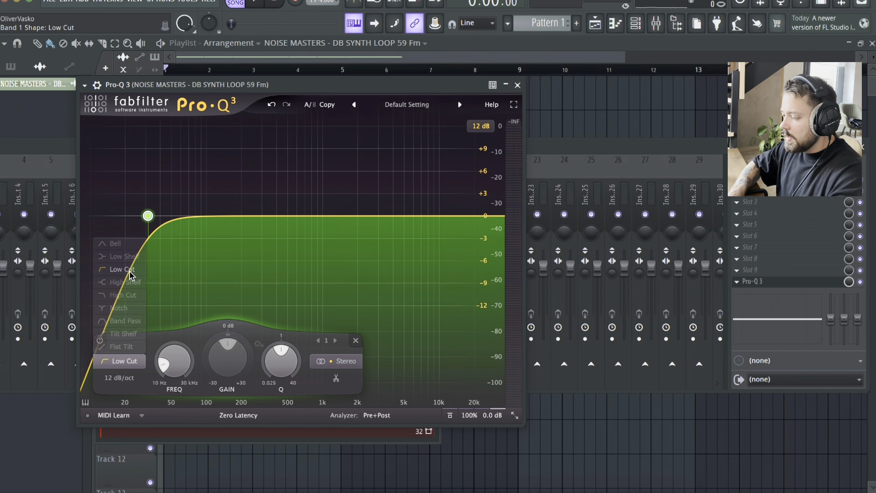
{"action": "left_click", "coordinate": [123, 385]}
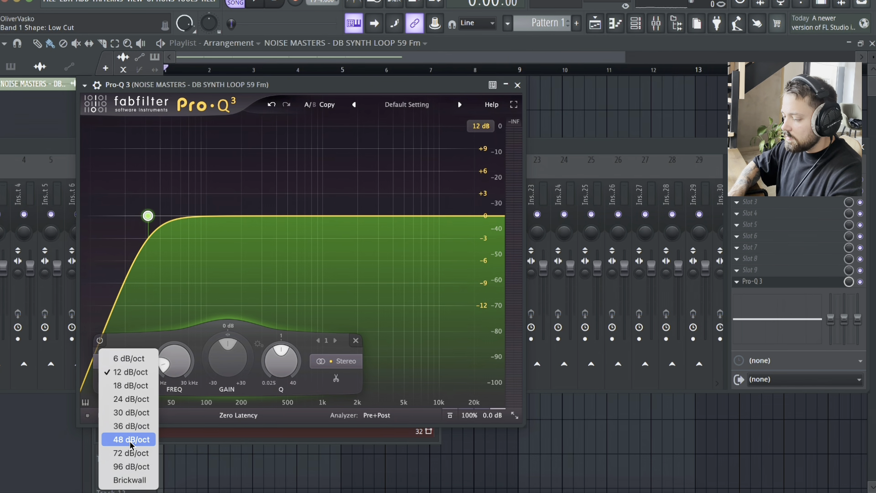
{"action": "left_click", "coordinate": [126, 437]}
{"action": "left_click_drag", "start_coordinate": [176, 360], "coordinate": [179, 353]}
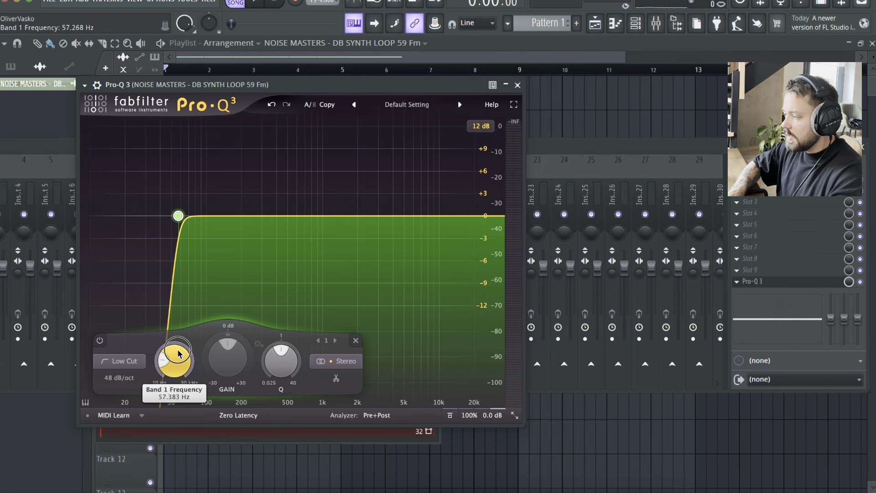
{"action": "left_click", "coordinate": [517, 85]}
Reopen Pro-Q 3 from the mixer and raise the low cut frequency while playing the loop
{"action": "left_click_drag", "start_coordinate": [561, 145], "coordinate": [510, 129]}
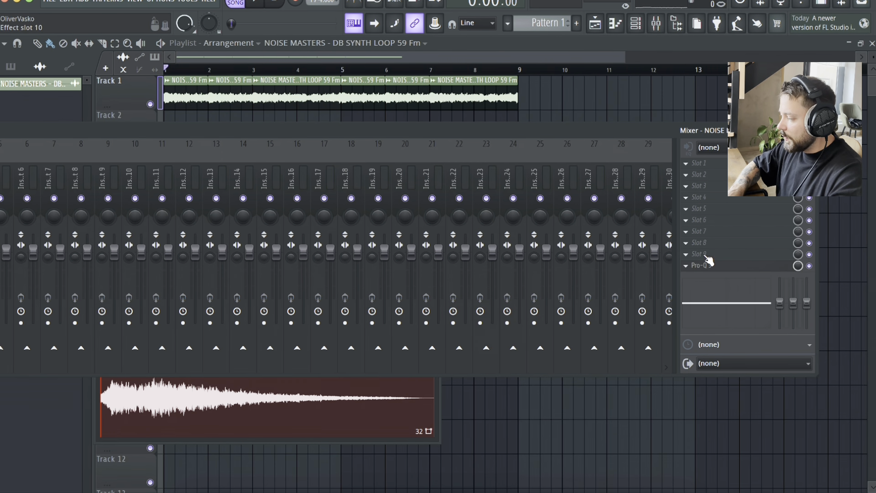
{"action": "left_click", "coordinate": [714, 266]}
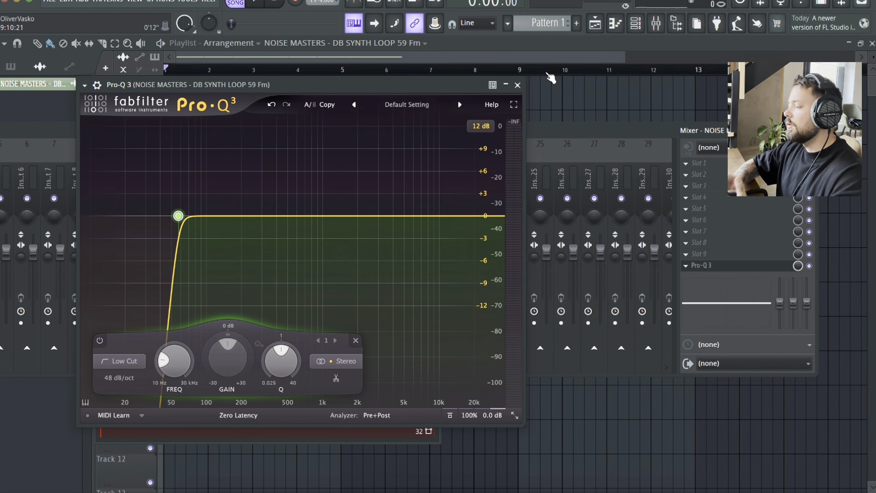
{"action": "key", "text": "space"}
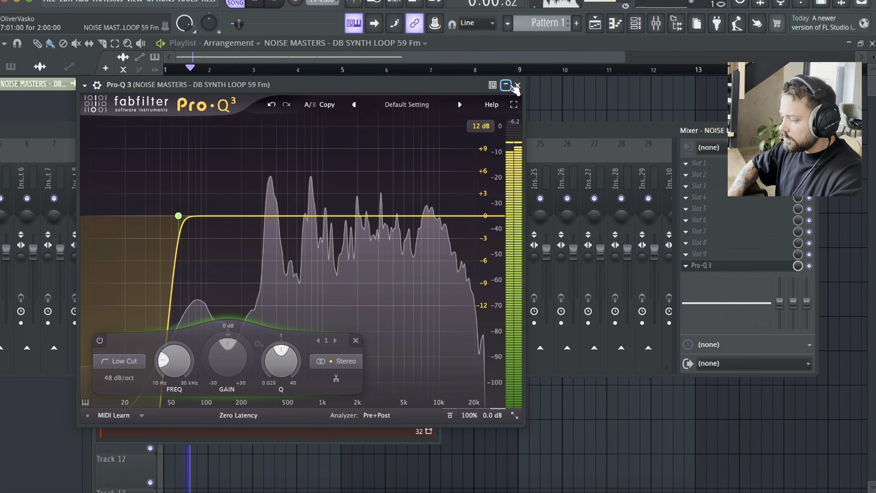
{"action": "left_click_drag", "start_coordinate": [181, 363], "coordinate": [181, 347]}
{"action": "left_click", "coordinate": [517, 85]}
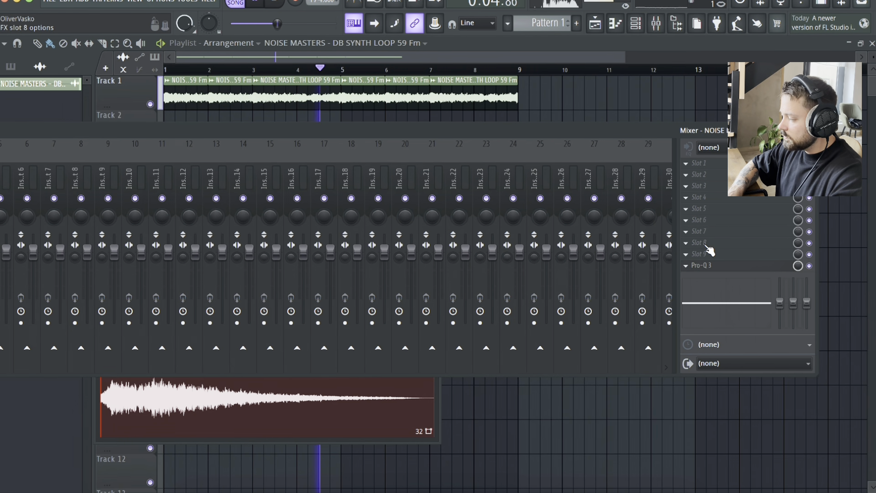
Load kHs Trance Gate in effect slot 9, set its resolution to 1/16 and play the loop
{"action": "key", "text": "space"}
{"action": "left_click", "coordinate": [692, 259]}
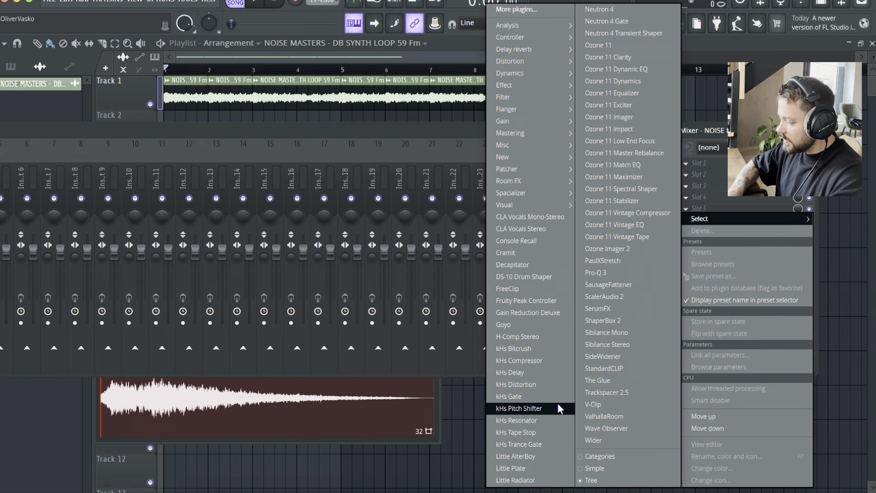
{"action": "left_click", "coordinate": [544, 445]}
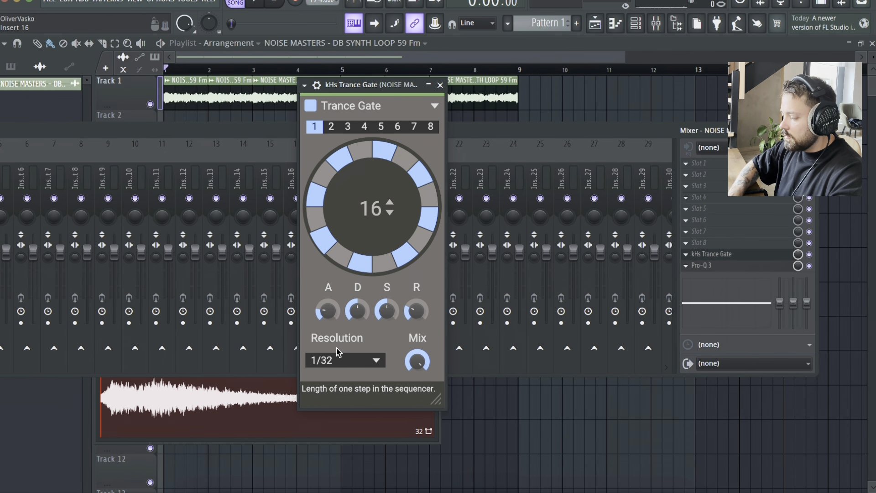
{"action": "left_click", "coordinate": [338, 367]}
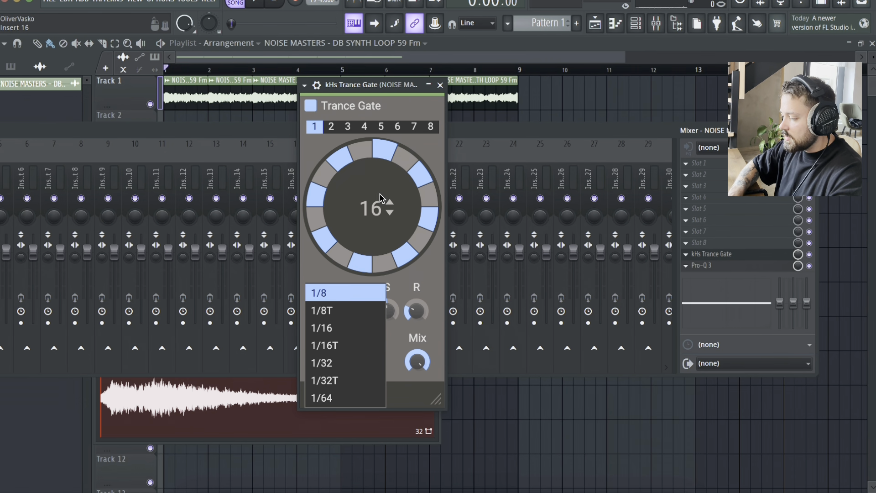
{"action": "left_click", "coordinate": [344, 326]}
{"action": "key", "text": "space"}
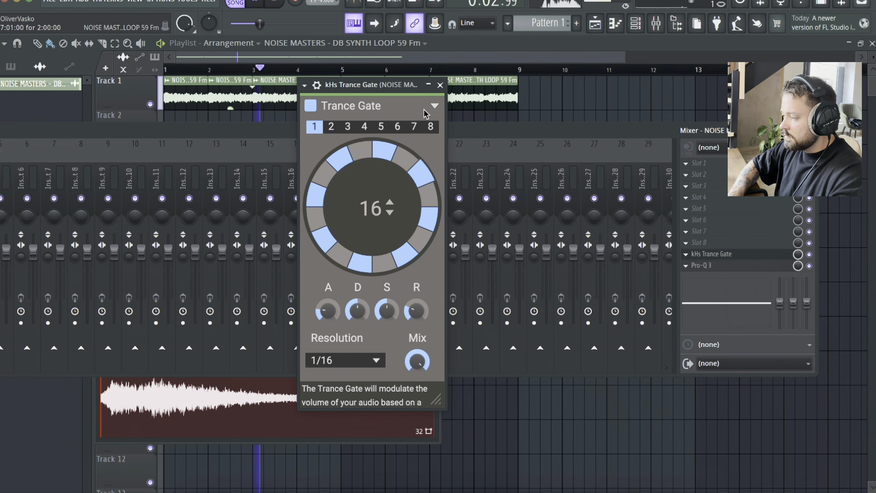
Try a Trance Gate pattern length of 21 steps and return it to 16 steps, keeping the 1/16 resolution
{"action": "scroll", "coordinate": [377, 210], "scroll_direction": "up", "scroll_amount": 5}
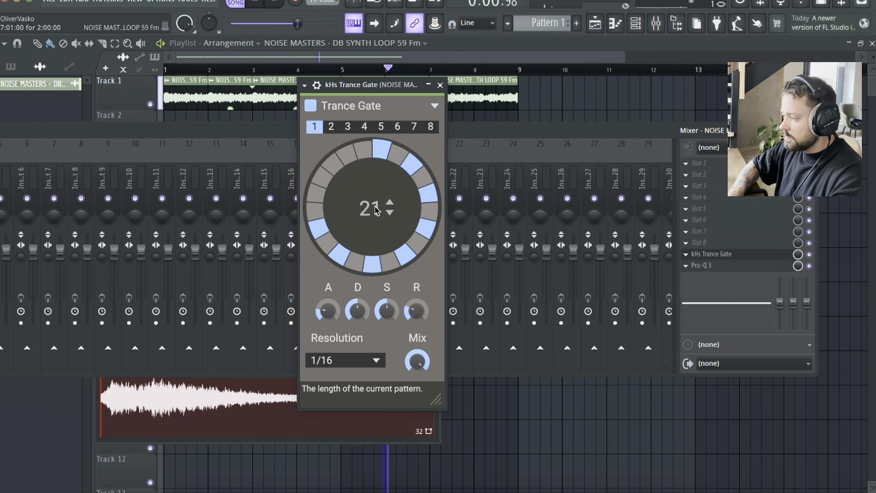
{"action": "key", "text": "space"}
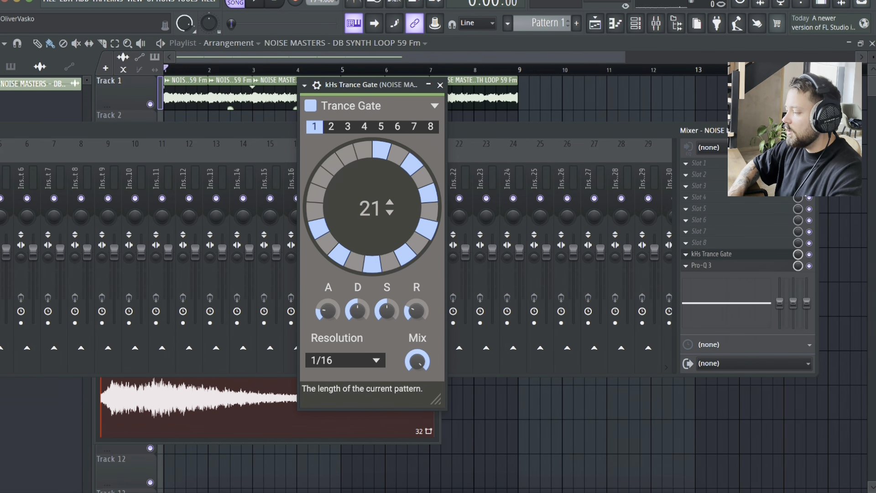
{"action": "scroll", "coordinate": [372, 208], "scroll_direction": "down", "scroll_amount": 5}
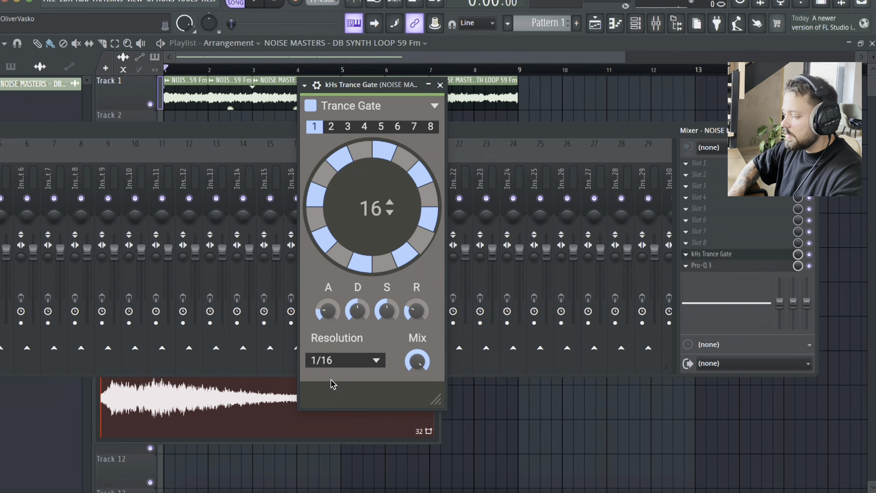
{"action": "left_click", "coordinate": [348, 371]}
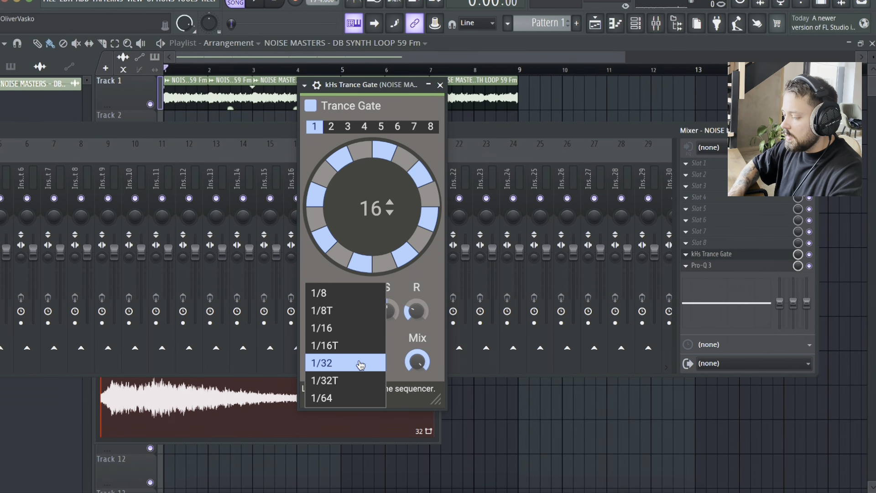
{"action": "left_click", "coordinate": [346, 328]}
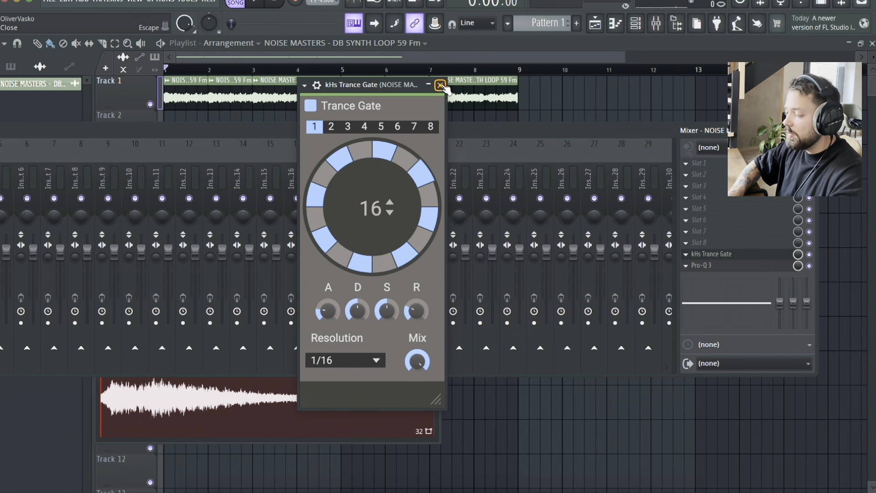
Play the gated loop, switch off the kHs Trance Gate effect slot and close the plugin window
{"action": "key", "text": "space"}
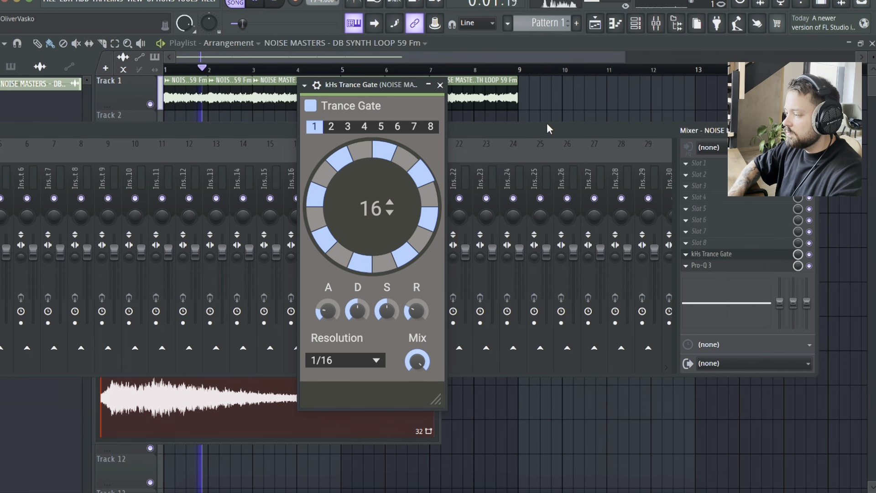
{"action": "key", "text": "space"}
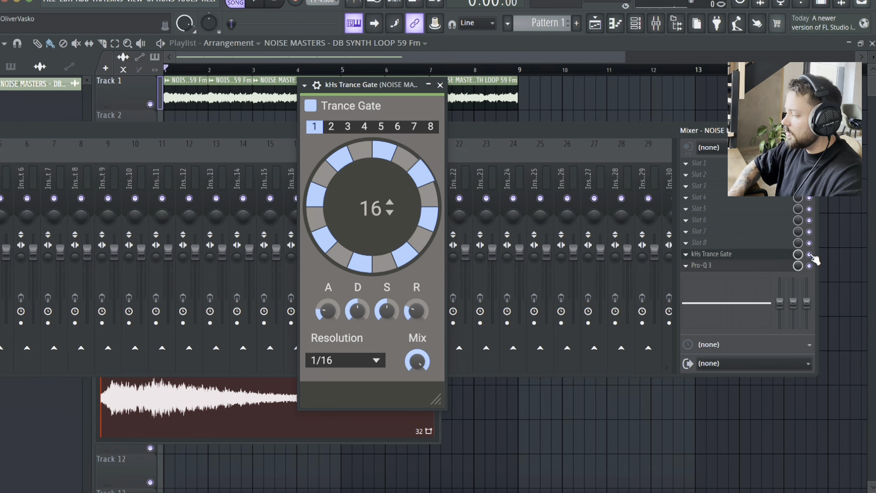
{"action": "left_click", "coordinate": [808, 254]}
{"action": "left_click", "coordinate": [439, 84]}
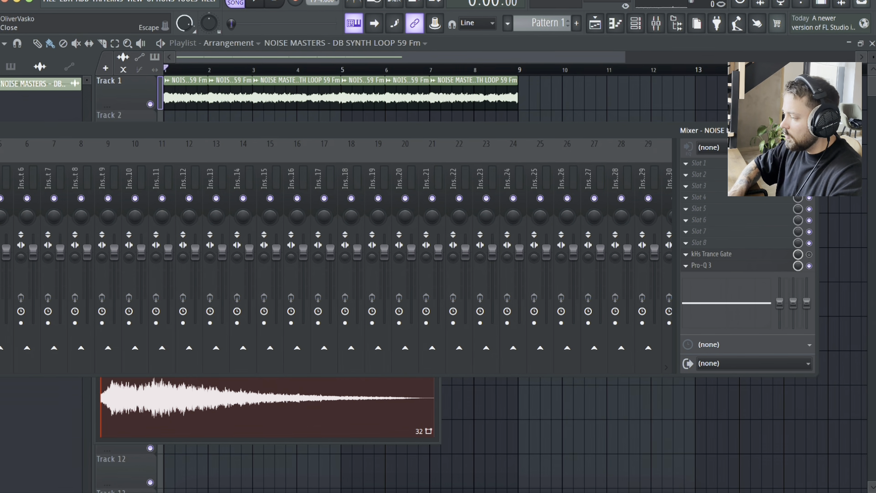
Close the mixer and the sample window, and rename Pattern 1 as bass
{"action": "key", "text": "Escape"}
{"action": "left_click", "coordinate": [434, 166]}
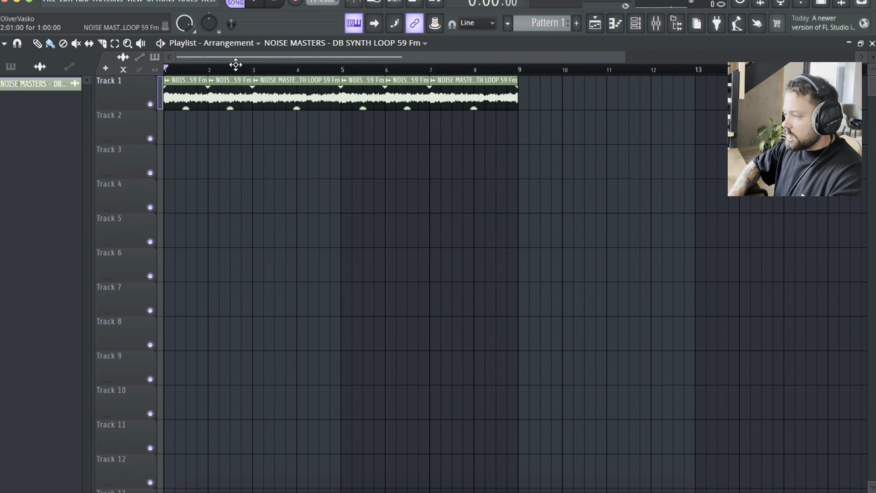
{"action": "left_click", "coordinate": [546, 23]}
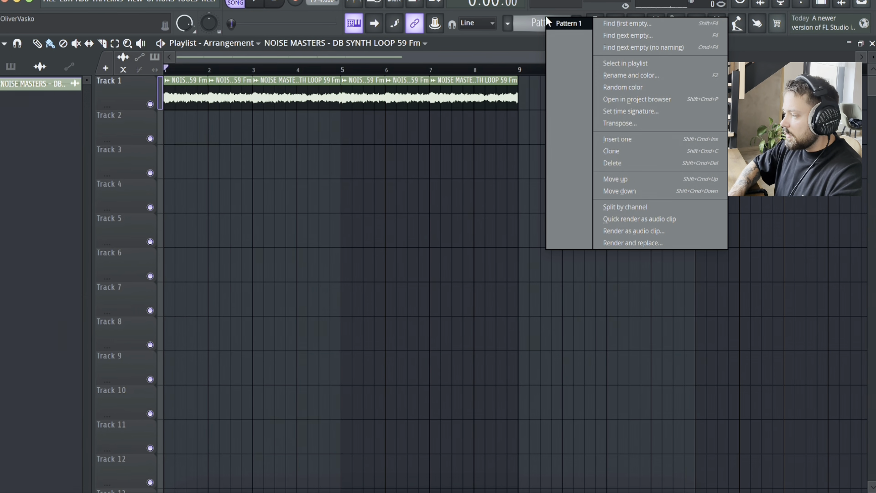
{"action": "left_click", "coordinate": [550, 22]}
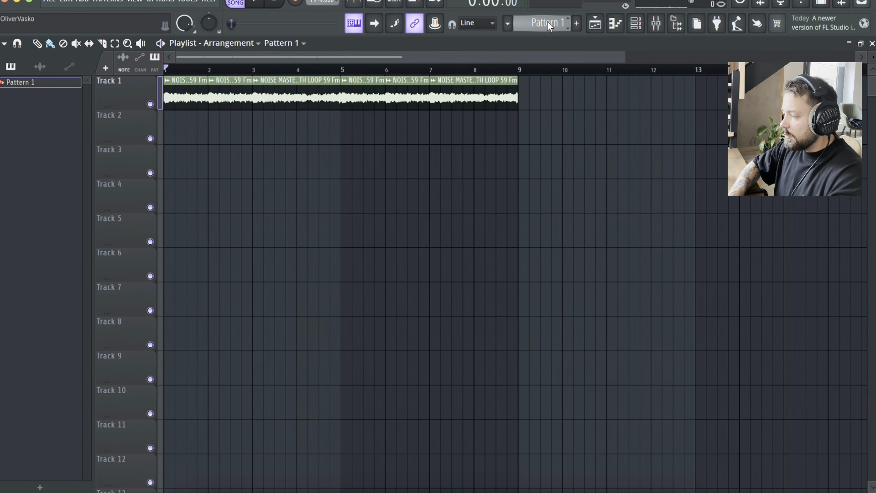
{"action": "right_click", "coordinate": [548, 22]}
{"action": "left_click", "coordinate": [645, 81]}
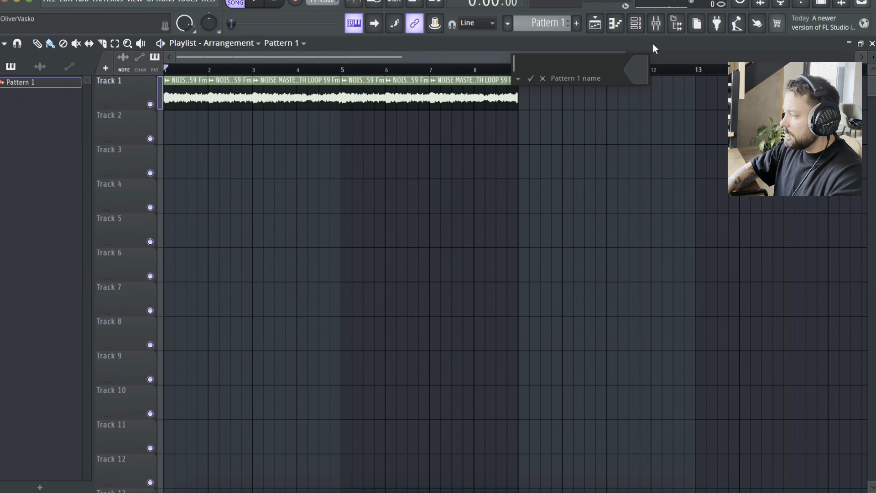
{"action": "type", "text": "bass"}
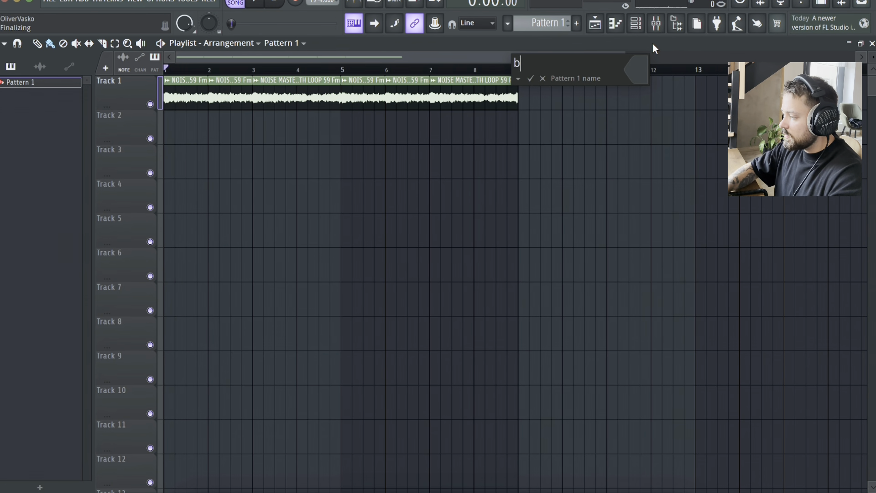
{"action": "key", "text": "Return"}
Show the channel rack, add a Serum synth channel, and close the plugin window
{"action": "left_click", "coordinate": [615, 23]}
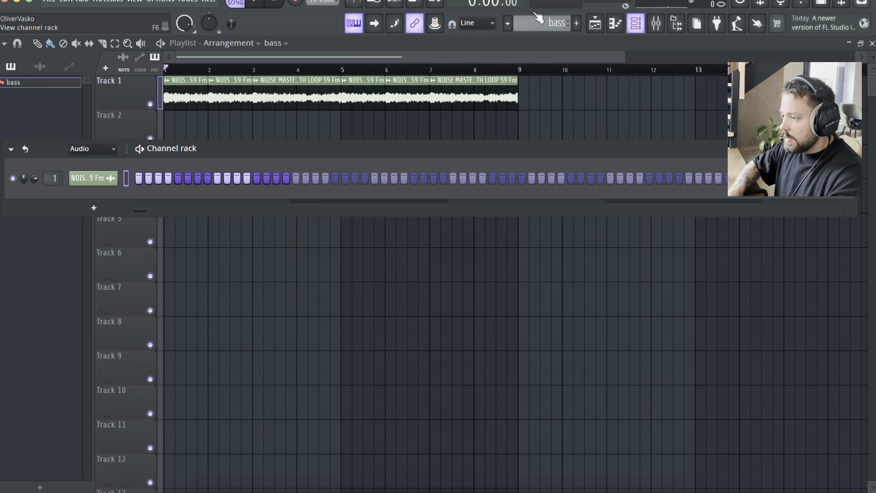
{"action": "left_click", "coordinate": [87, 1]}
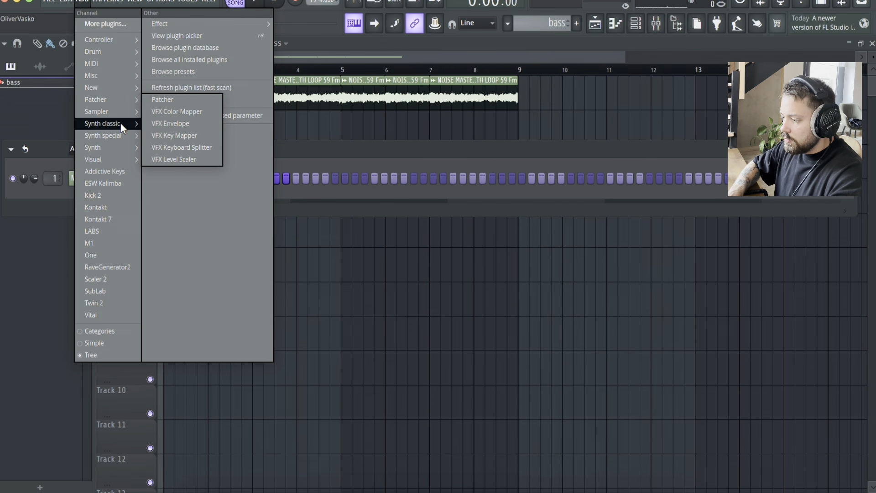
{"action": "mouse_move", "coordinate": [125, 147]}
{"action": "left_click", "coordinate": [181, 195]}
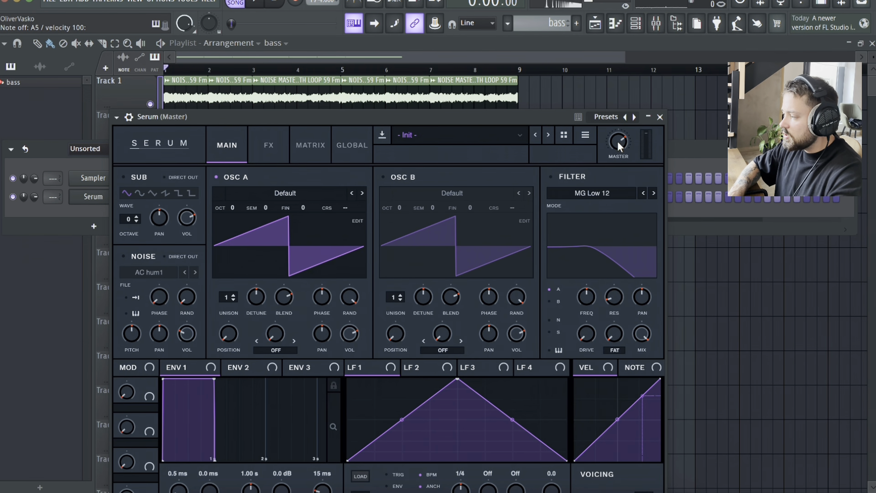
{"action": "left_click_drag", "start_coordinate": [540, 117], "coordinate": [622, 93]}
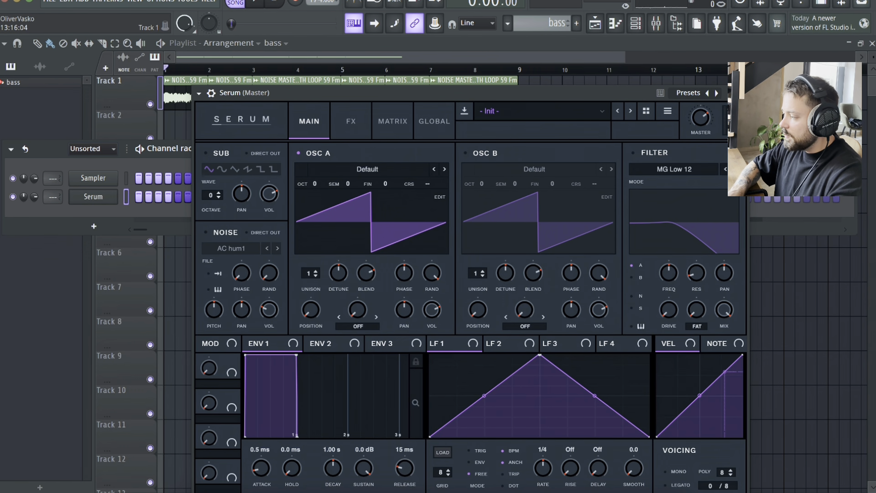
{"action": "left_click", "coordinate": [741, 93]}
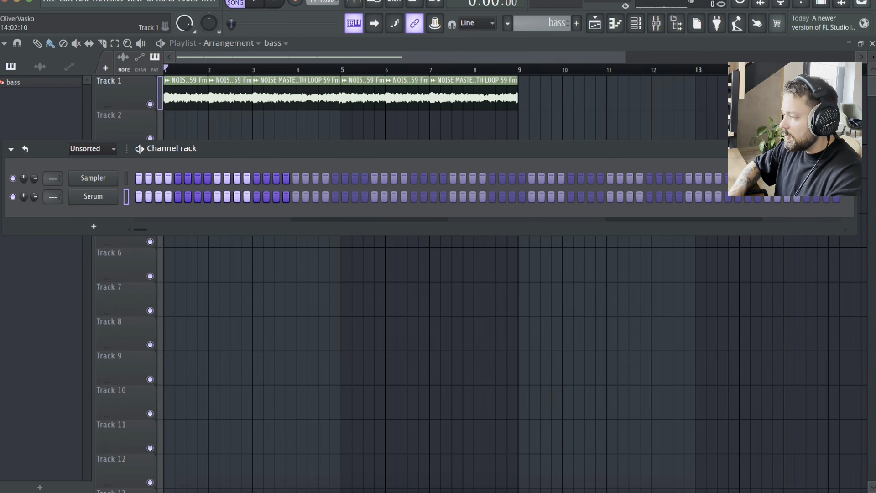
{"action": "right_click", "coordinate": [104, 201]}
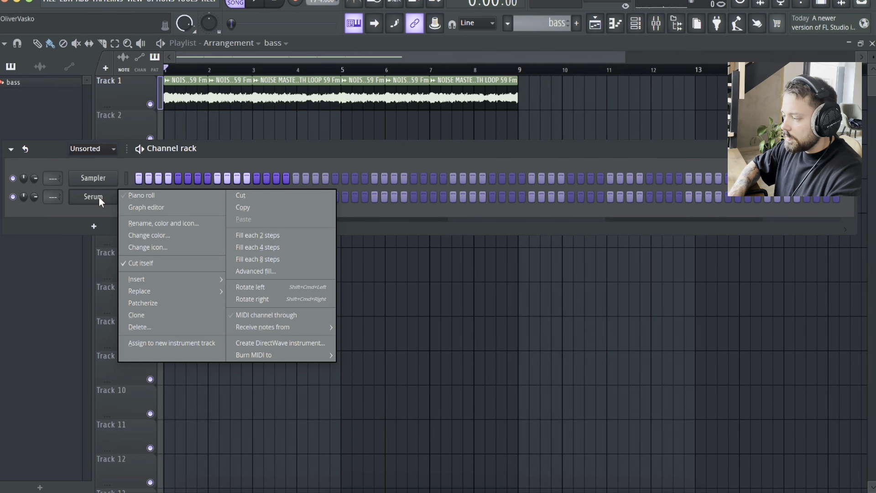
{"action": "left_click", "coordinate": [143, 195]}
{"action": "left_click", "coordinate": [872, 42]}
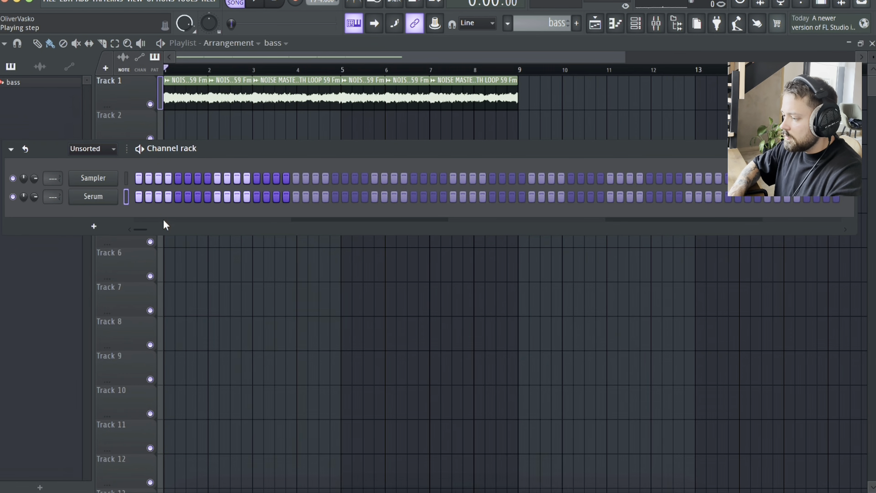
In Serum, set oscillator A's octave to -2 and unison to 6, lower its detune and close the plugin window
{"action": "left_click", "coordinate": [91, 196]}
{"action": "left_click_drag", "start_coordinate": [310, 182], "coordinate": [319, 207]}
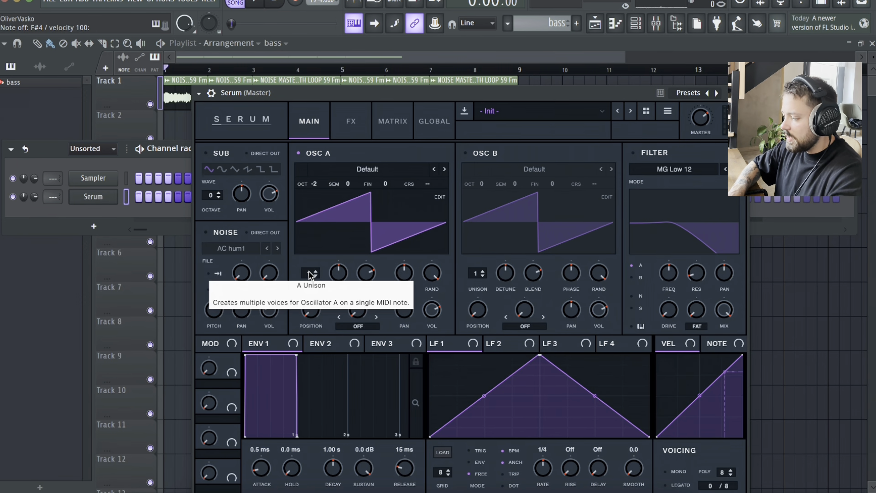
{"action": "left_click_drag", "start_coordinate": [311, 275], "coordinate": [318, 229]}
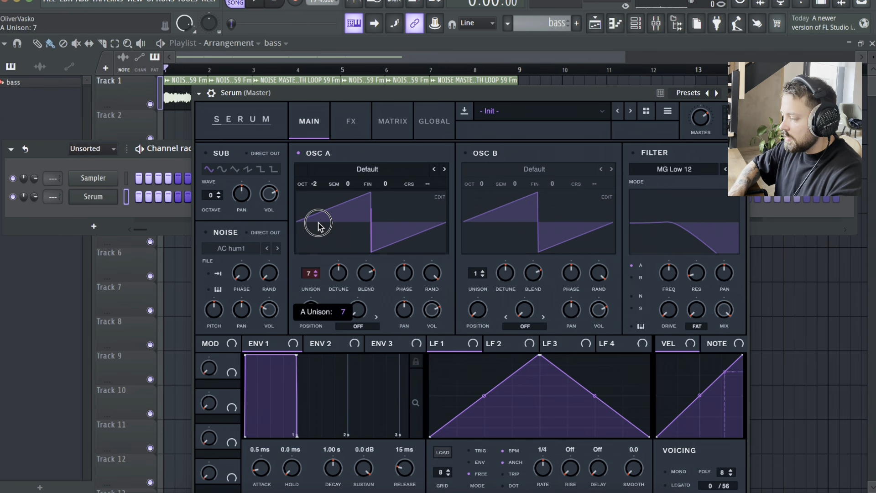
{"action": "left_click_drag", "start_coordinate": [338, 272], "coordinate": [338, 279]}
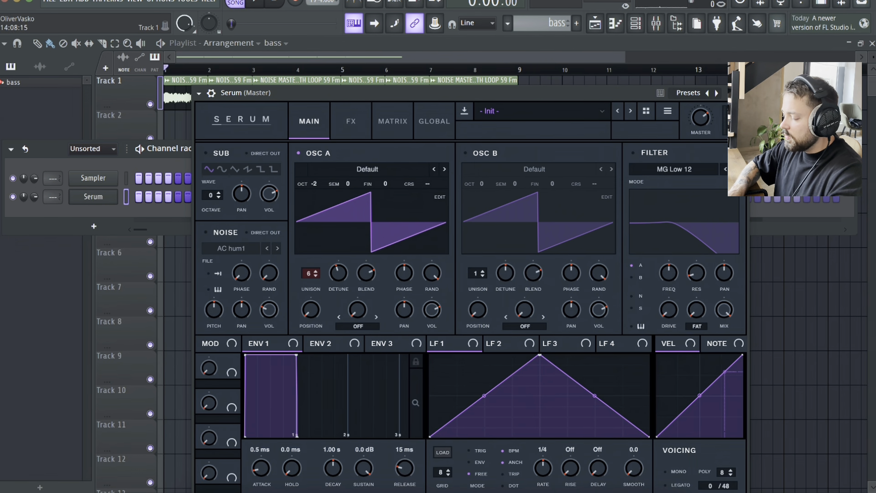
{"action": "left_click", "coordinate": [722, 91]}
Open the Serum channel's piano roll, audition F4, G4 and G#4 against the loop, and close the piano roll
{"action": "right_click", "coordinate": [98, 198]}
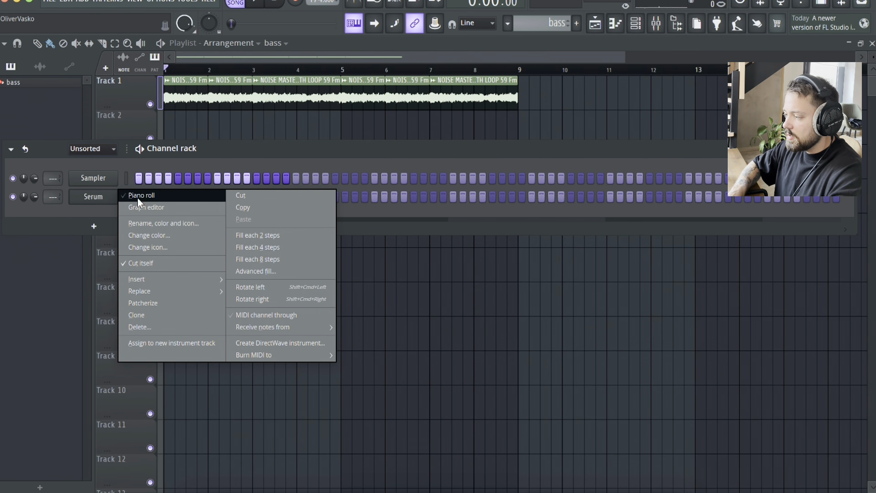
{"action": "left_click", "coordinate": [147, 198]}
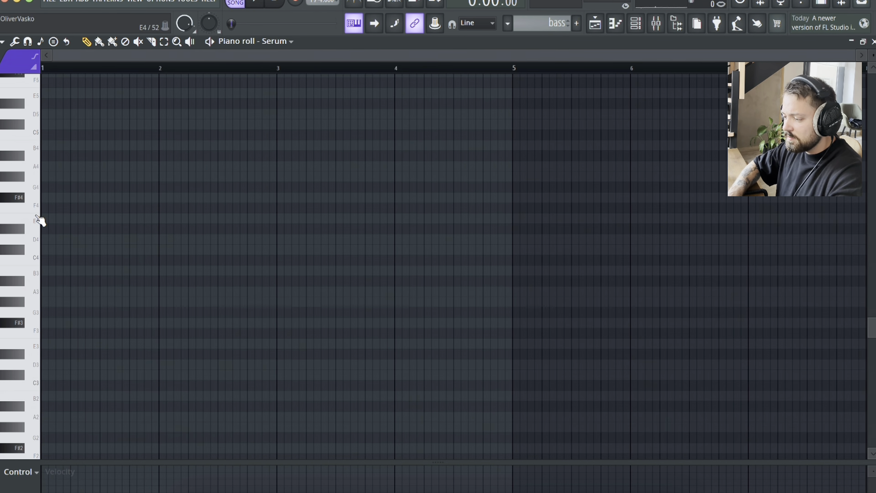
{"action": "left_click", "coordinate": [33, 206]}
{"action": "left_click", "coordinate": [29, 192]}
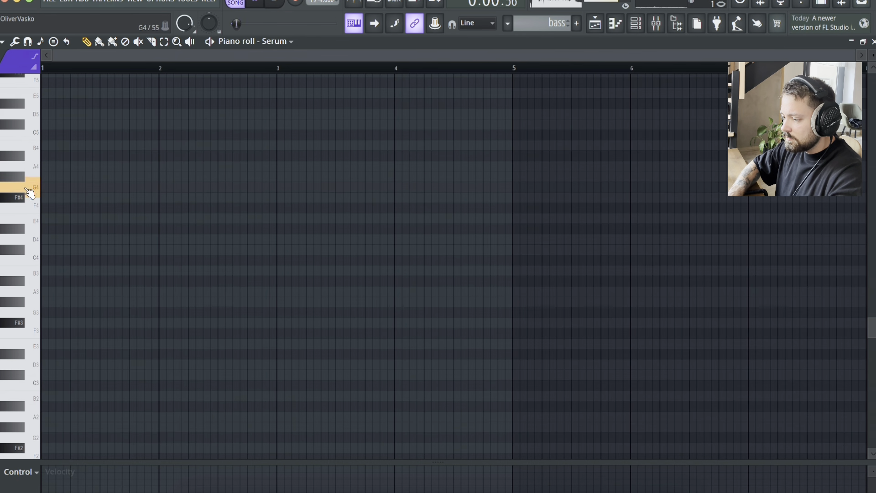
{"action": "left_click", "coordinate": [14, 176]}
{"action": "left_click", "coordinate": [14, 176]}
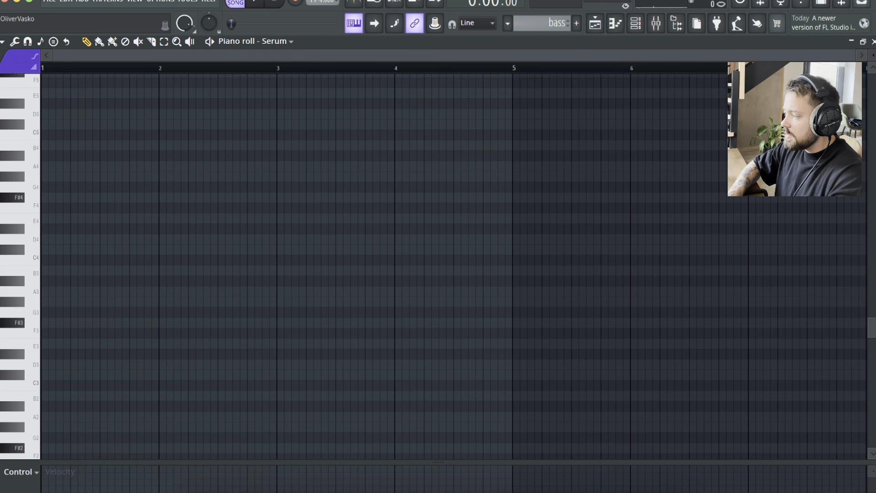
{"action": "key", "text": "Escape"}
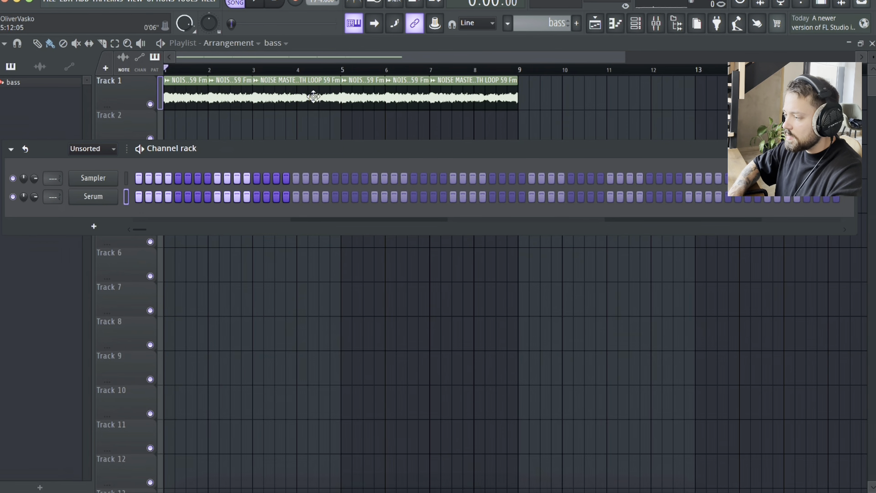
Reopen Serum's piano roll and set the scale highlighting root note to F, keeping Minor Natural (Aeolian)
{"action": "right_click", "coordinate": [91, 198]}
{"action": "left_click", "coordinate": [124, 197]}
{"action": "left_click", "coordinate": [2, 41]}
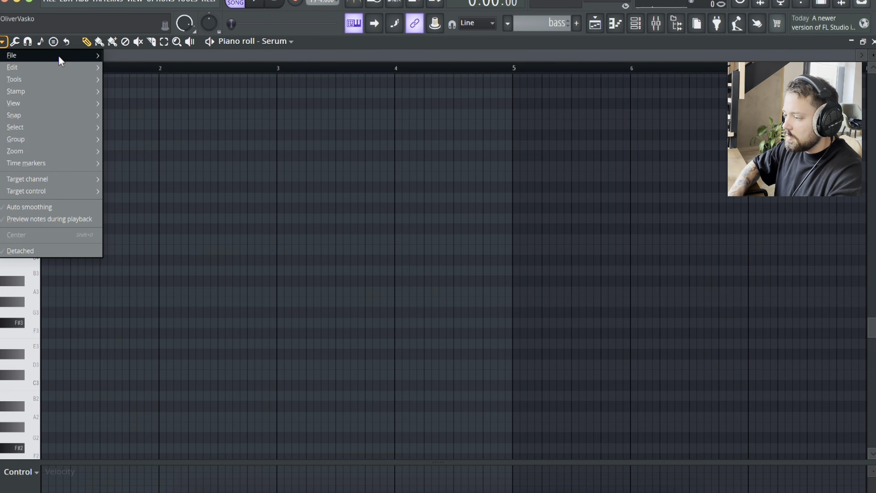
{"action": "mouse_move", "coordinate": [59, 56]}
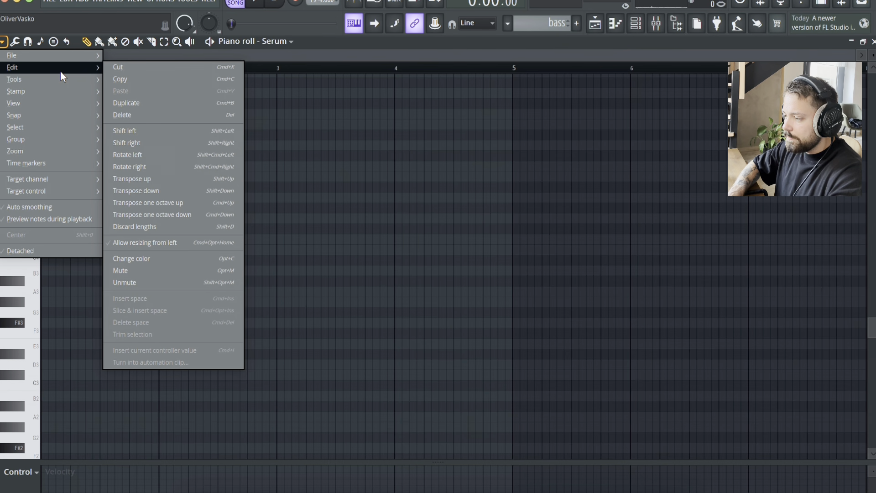
{"action": "mouse_move", "coordinate": [62, 80]}
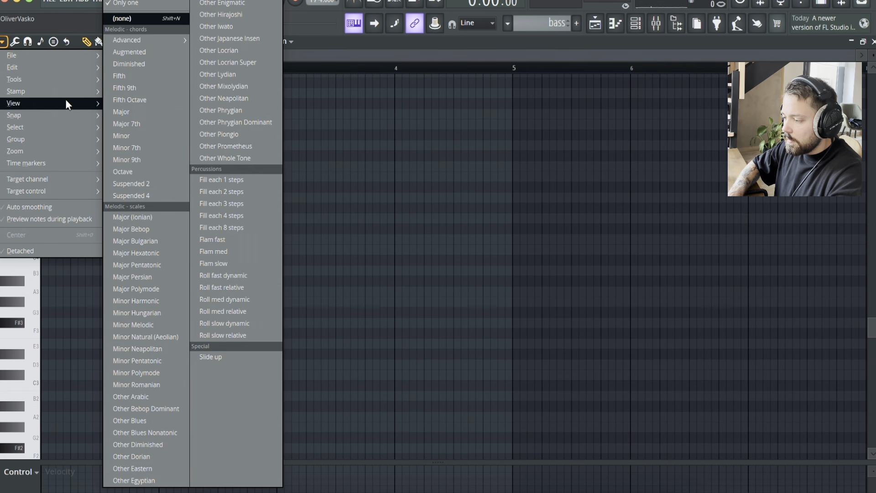
{"action": "mouse_move", "coordinate": [67, 103]}
{"action": "mouse_move", "coordinate": [185, 284]}
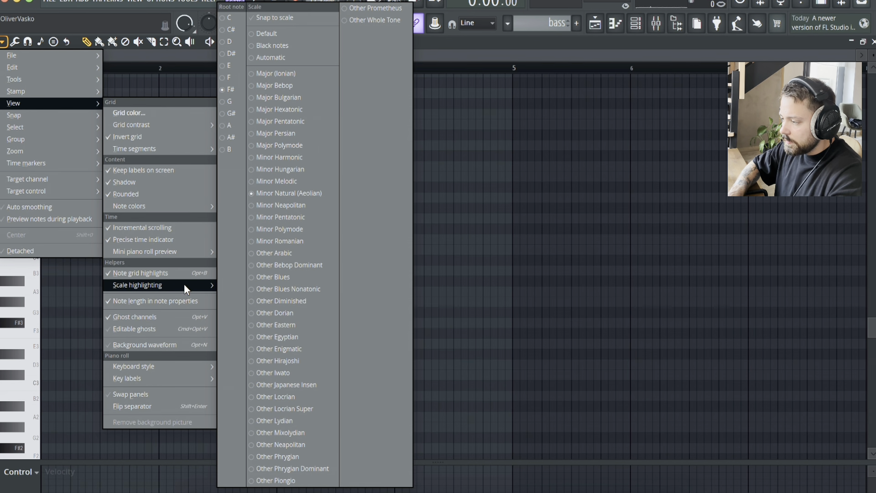
{"action": "left_click", "coordinate": [224, 78]}
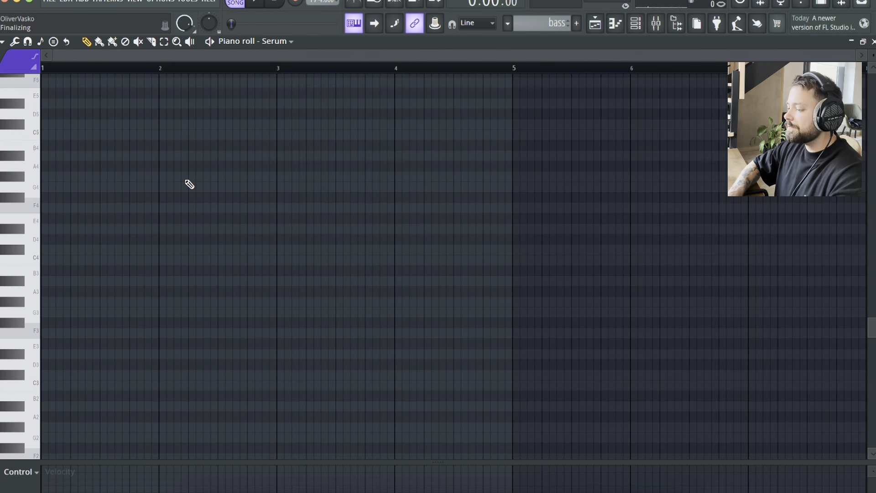
Play the loop and audition piano roll keys between C4 and F5 to find fitting bass notes
{"action": "key", "text": "space"}
{"action": "left_click", "coordinate": [37, 268]}
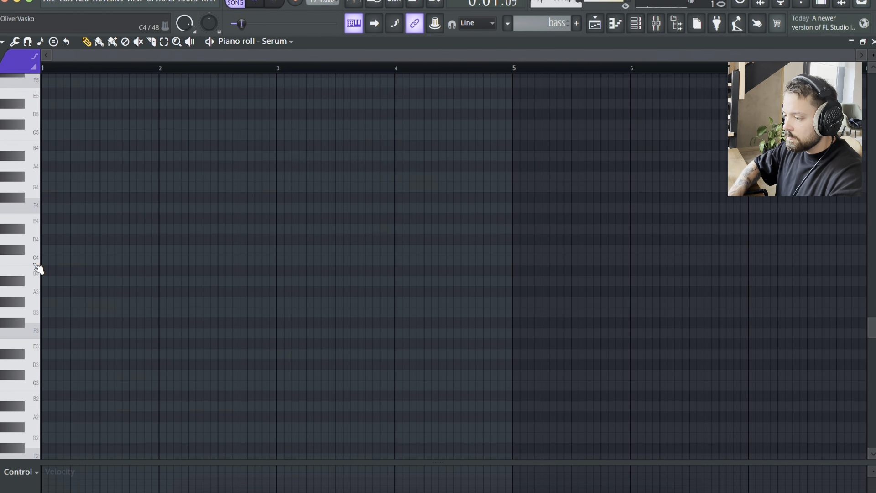
{"action": "left_click", "coordinate": [20, 131]}
{"action": "left_click", "coordinate": [20, 132]}
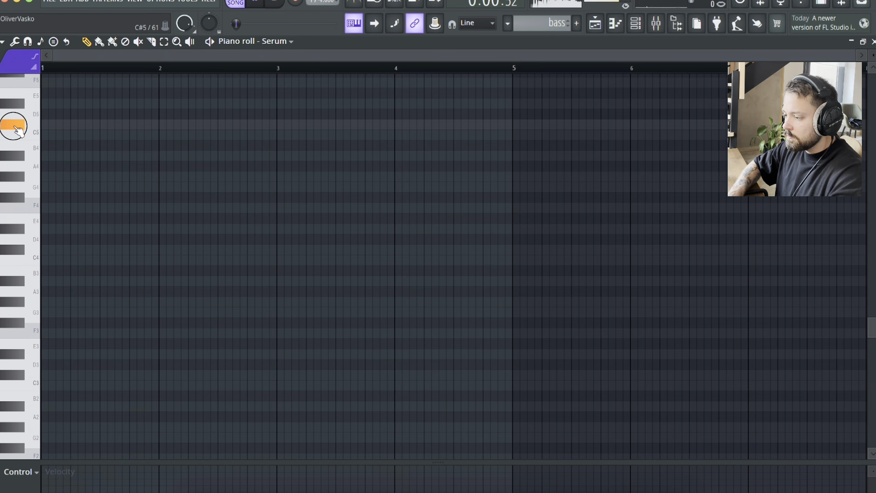
{"action": "left_click", "coordinate": [16, 165]}
{"action": "left_click", "coordinate": [16, 160]}
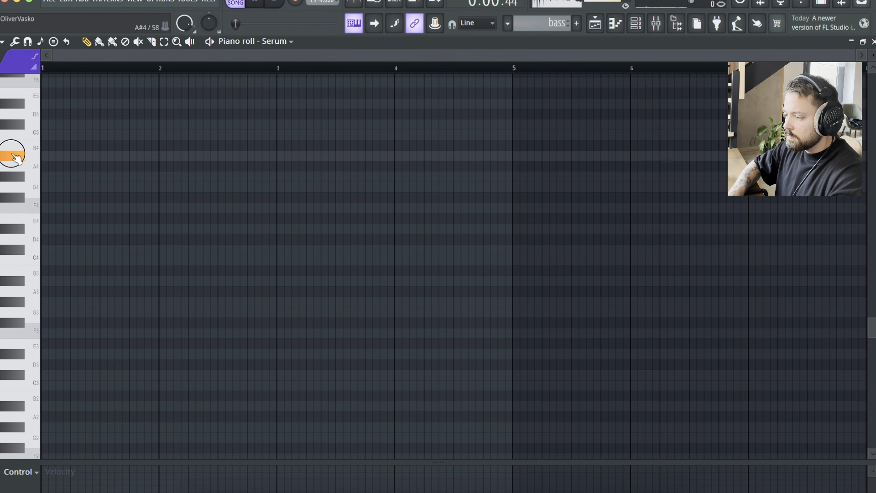
{"action": "left_click", "coordinate": [21, 210]}
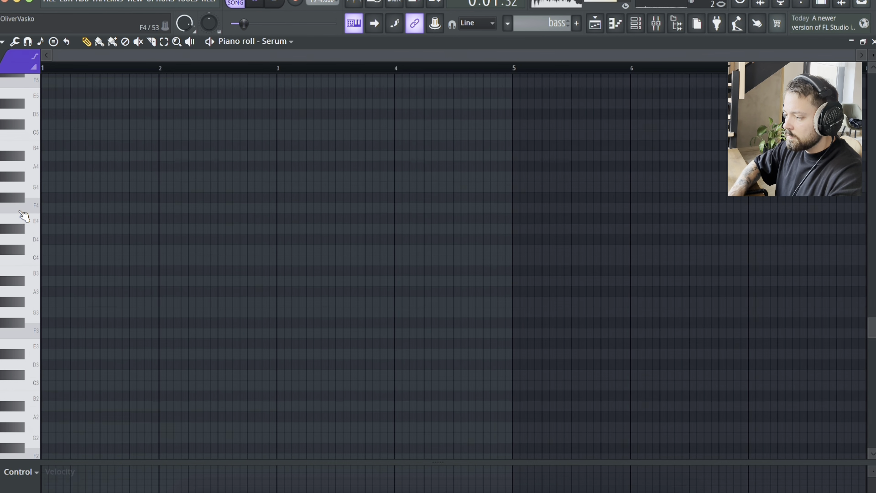
{"action": "left_click", "coordinate": [16, 177]}
{"action": "left_click", "coordinate": [34, 188]}
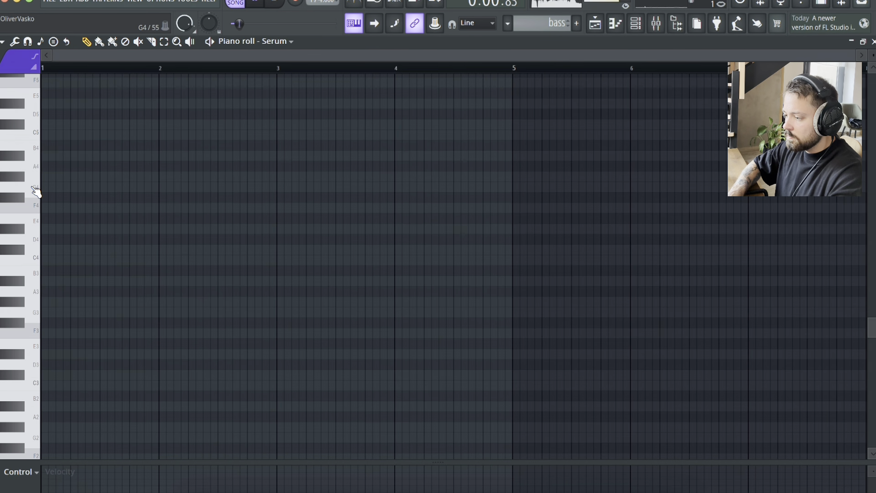
{"action": "left_click", "coordinate": [28, 96]}
{"action": "left_click", "coordinate": [32, 88]}
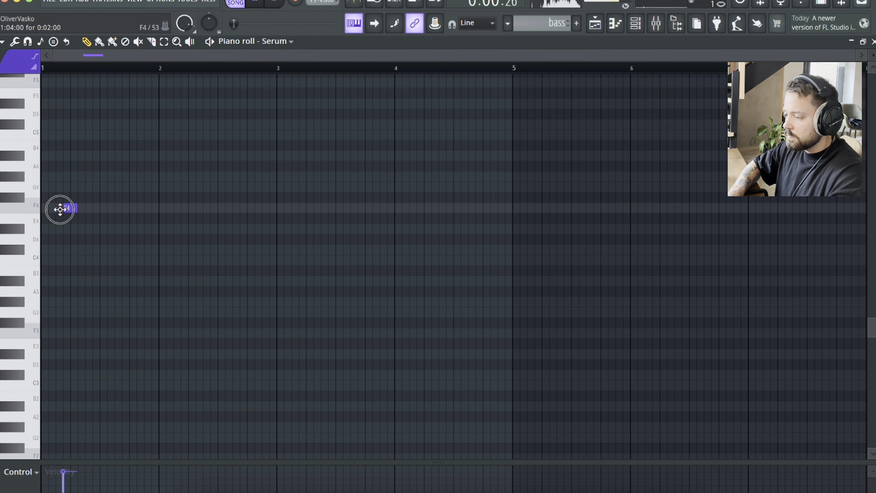
Draw a one-bar F4 note at the start of the bass pattern and close the piano roll
{"action": "left_click_drag", "start_coordinate": [55, 210], "coordinate": [172, 226]}
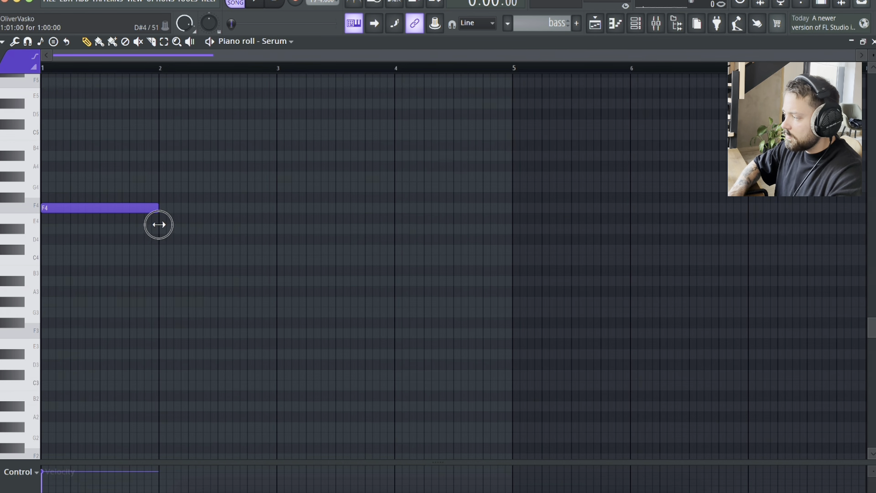
{"action": "left_click", "coordinate": [872, 42]}
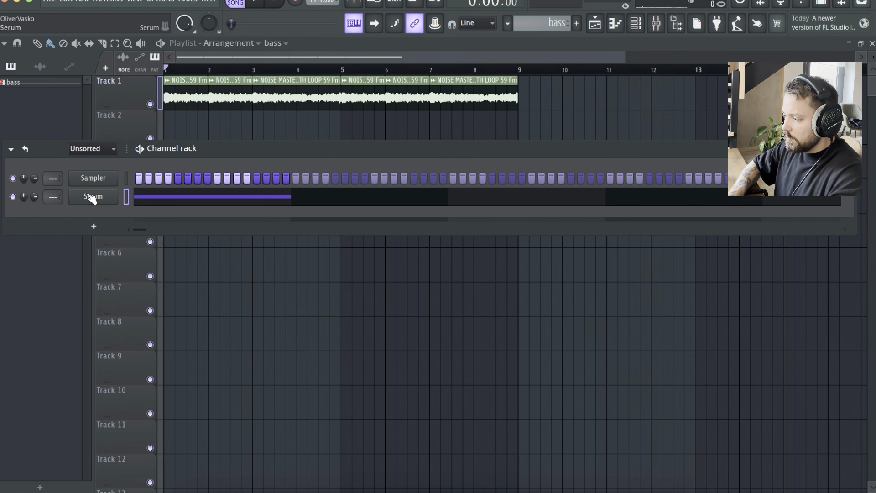
{"action": "left_click", "coordinate": [93, 196]}
{"action": "left_click", "coordinate": [740, 93]}
Place the bass pattern clip at bar 1 of Track 2 and open its piano roll
{"action": "left_click", "coordinate": [617, 104]}
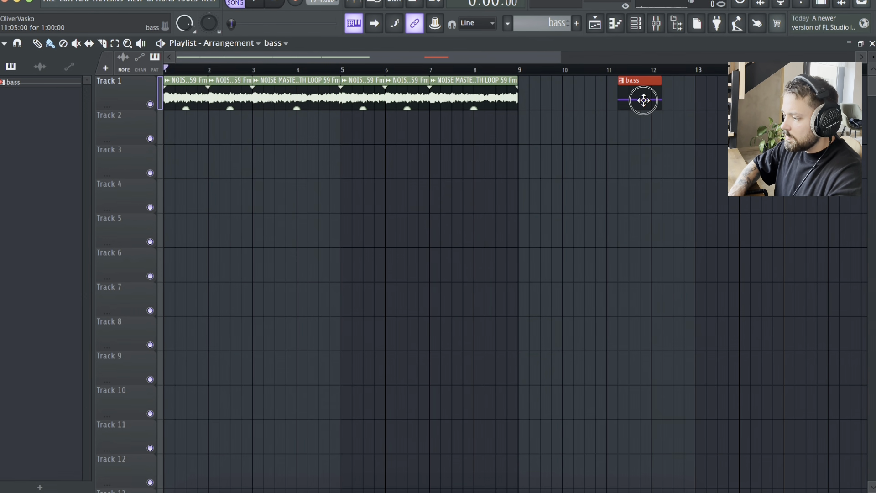
{"action": "left_click_drag", "start_coordinate": [643, 101], "coordinate": [153, 138]}
{"action": "double_click", "coordinate": [202, 116]}
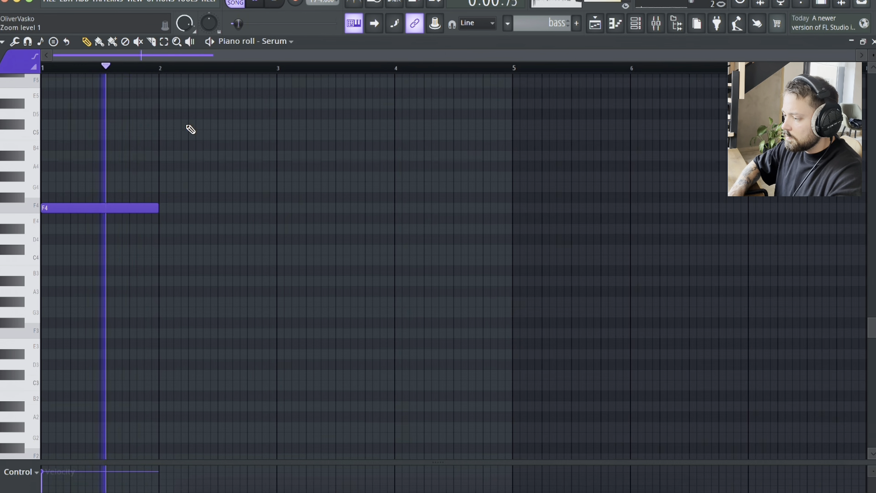
Lengthen the F4 bass note to two bars and add a two-bar C#5 note at bar 3
{"action": "left_click_drag", "start_coordinate": [170, 205], "coordinate": [274, 218]}
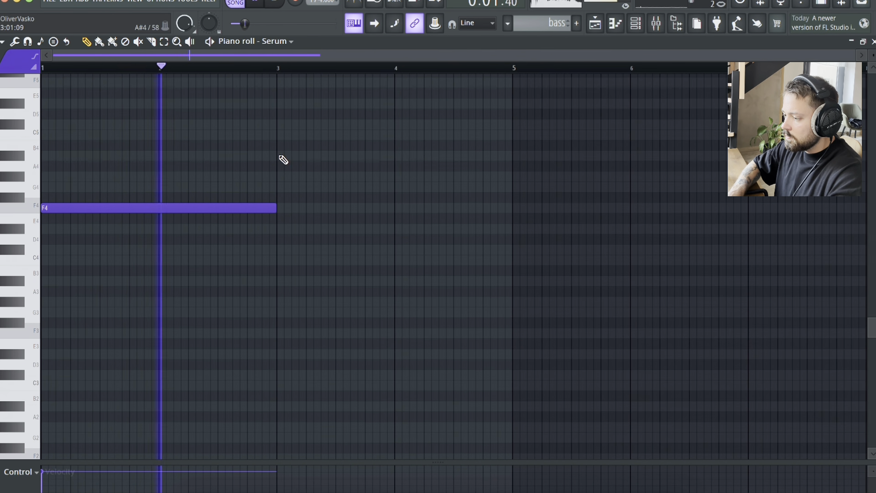
{"action": "left_click", "coordinate": [283, 156]}
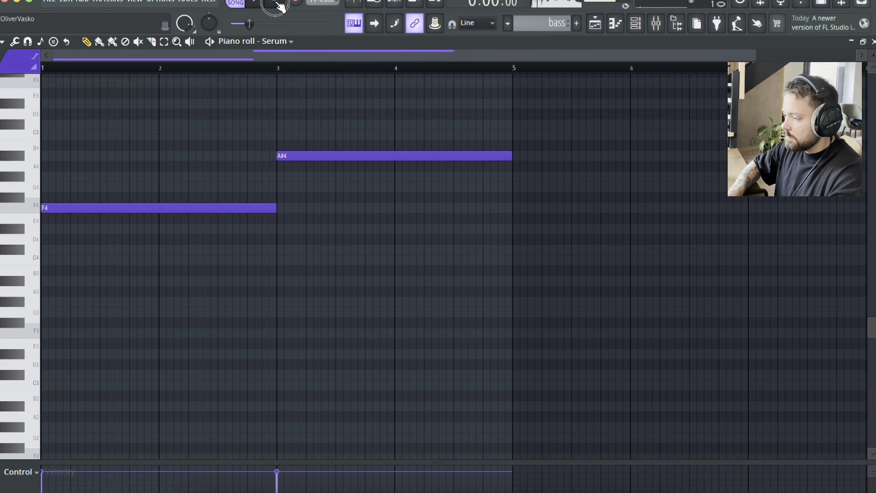
{"action": "key", "text": "space"}
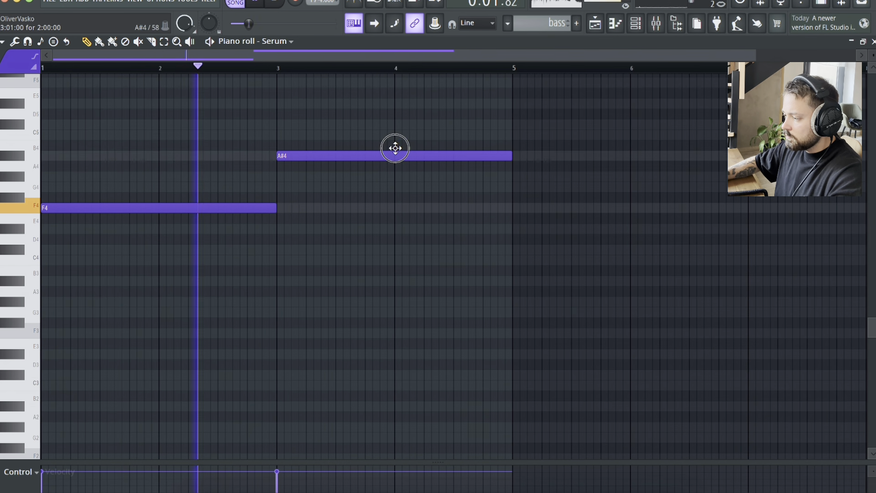
{"action": "left_click_drag", "start_coordinate": [395, 148], "coordinate": [395, 127]}
Add two-bar notes on A#4 at bar 5 and D#4 at bar 7
{"action": "left_click", "coordinate": [512, 157]}
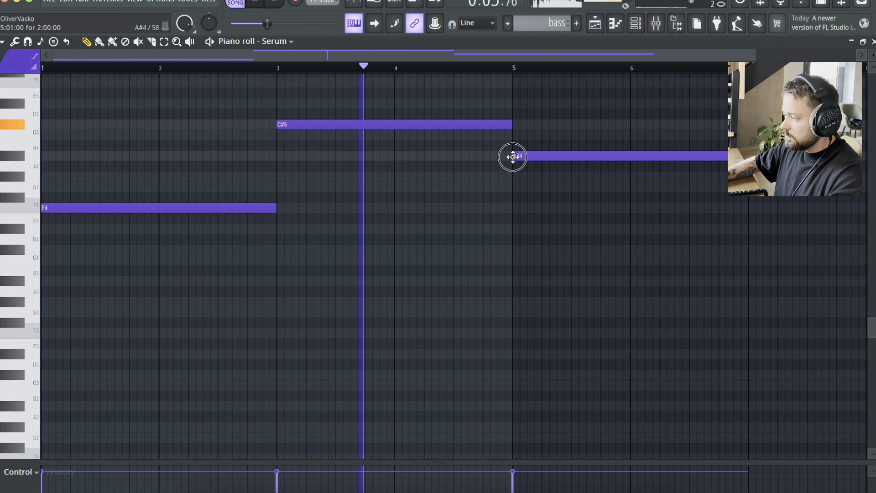
{"action": "left_click_drag", "start_coordinate": [612, 56], "coordinate": [772, 87]}
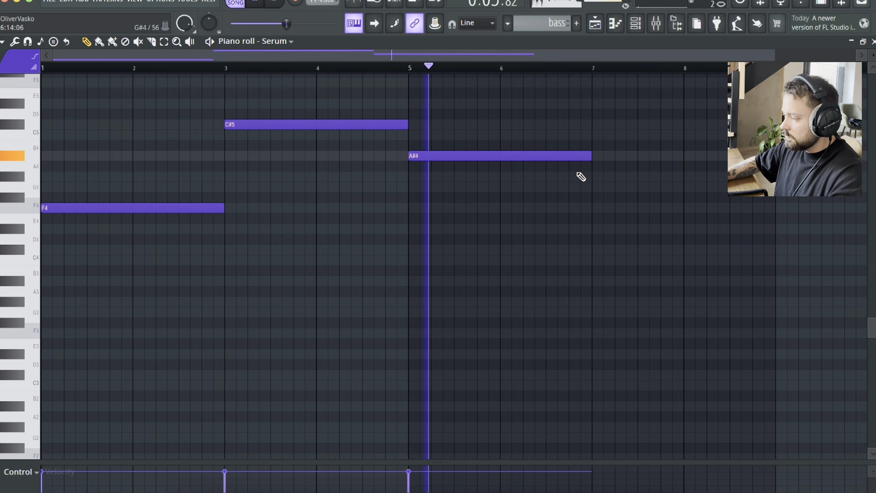
{"action": "left_click", "coordinate": [593, 230]}
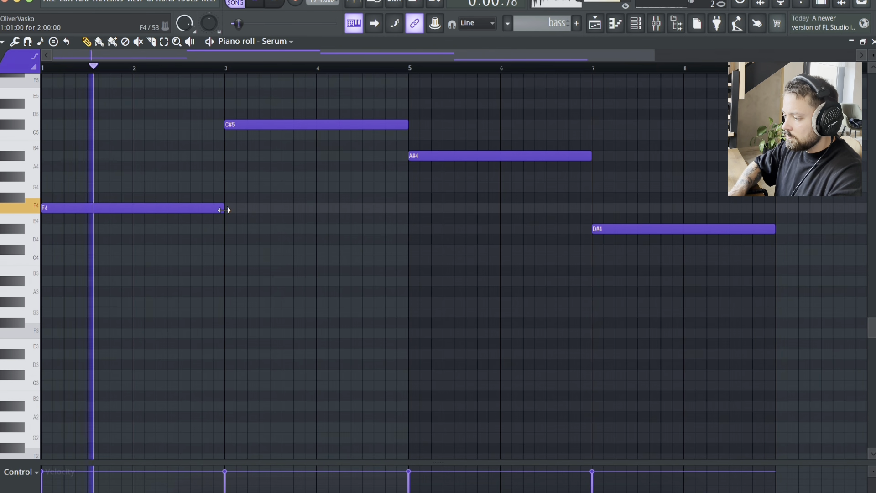
Raise the opening F4 note to F5, shorten it to one beat, and fill the time up to bar 3 with an F4 note
{"action": "left_click_drag", "start_coordinate": [182, 208], "coordinate": [161, 81]}
{"action": "left_click_drag", "start_coordinate": [221, 83], "coordinate": [66, 90]}
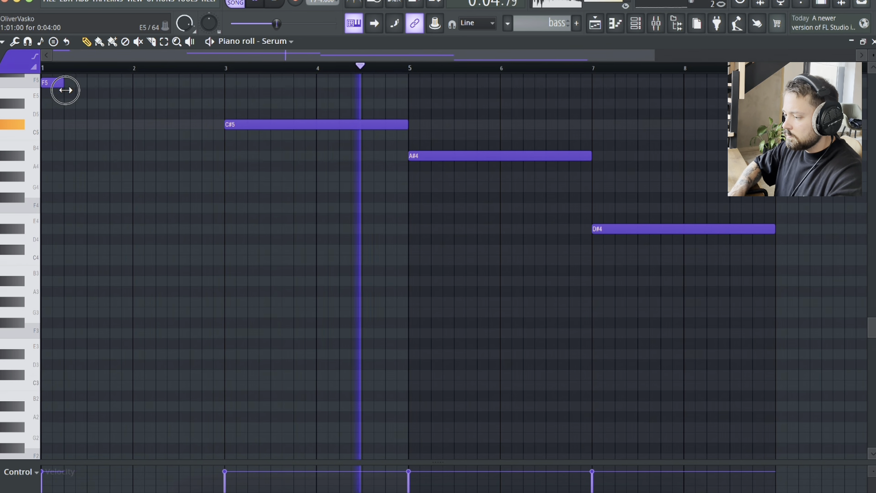
{"action": "left_click", "coordinate": [78, 208]}
{"action": "left_click_drag", "start_coordinate": [88, 208], "coordinate": [222, 207]}
{"action": "key", "text": "space"}
{"action": "key", "text": "space"}
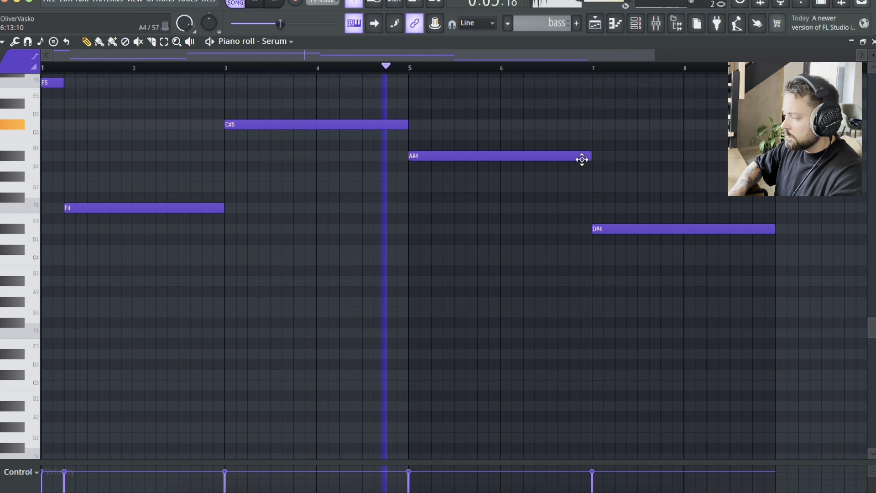
Lower the opening one-beat note to C#5 and the long note following it to C#4, checking by playback
{"action": "left_click_drag", "start_coordinate": [48, 85], "coordinate": [50, 120]}
{"action": "key", "text": "space"}
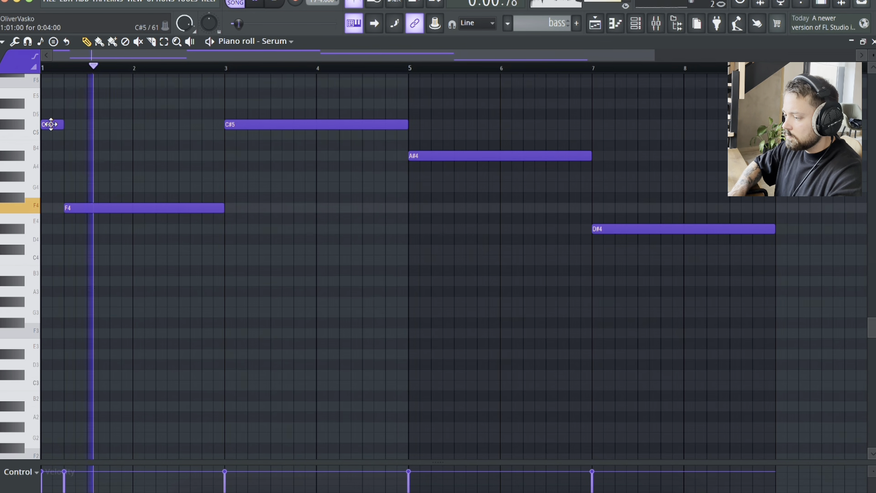
{"action": "left_click_drag", "start_coordinate": [92, 204], "coordinate": [88, 250]}
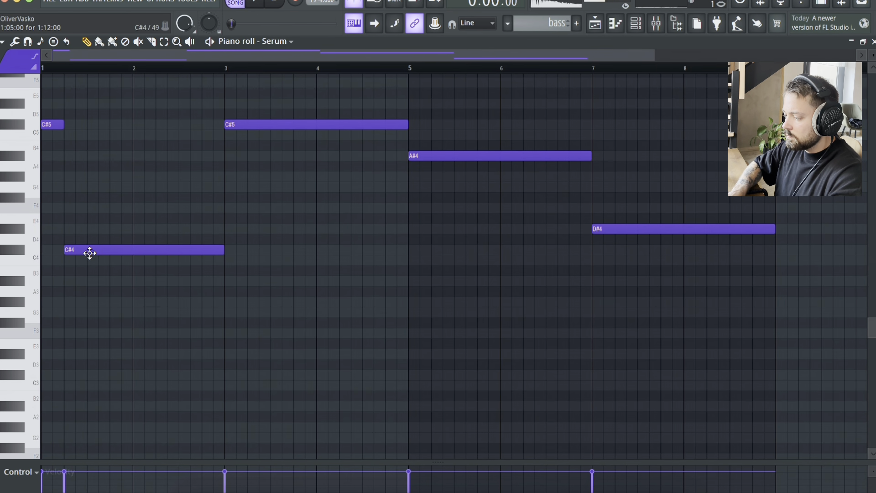
{"action": "key", "text": "space"}
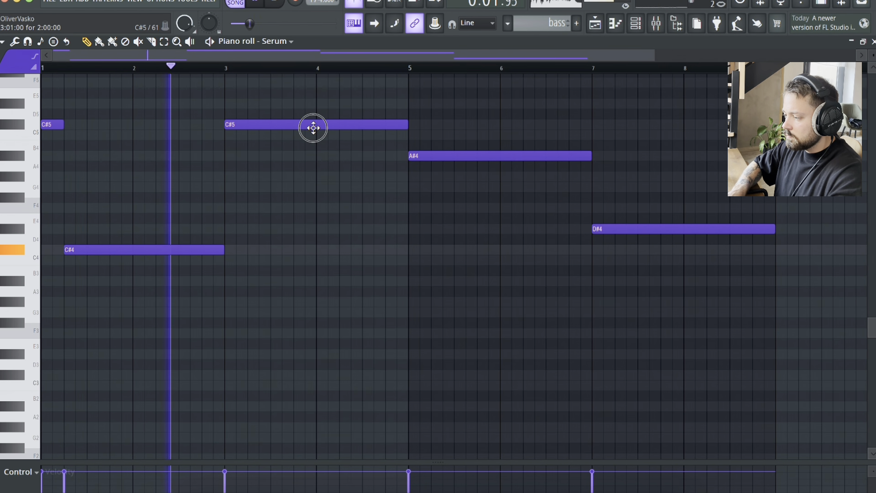
Lower the two-bar note at bar 3 to D#4, trying A#4 first and listening to the loop
{"action": "left_click_drag", "start_coordinate": [313, 128], "coordinate": [313, 157]}
{"action": "key", "text": "space"}
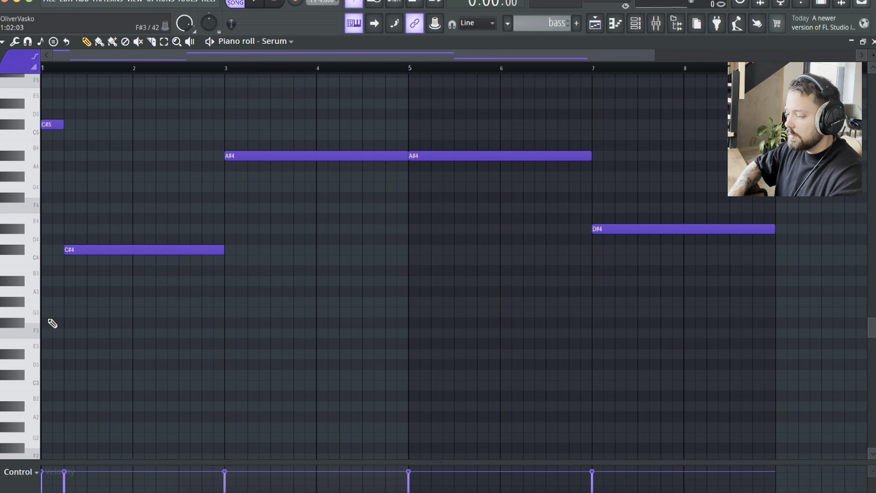
{"action": "key", "text": "space"}
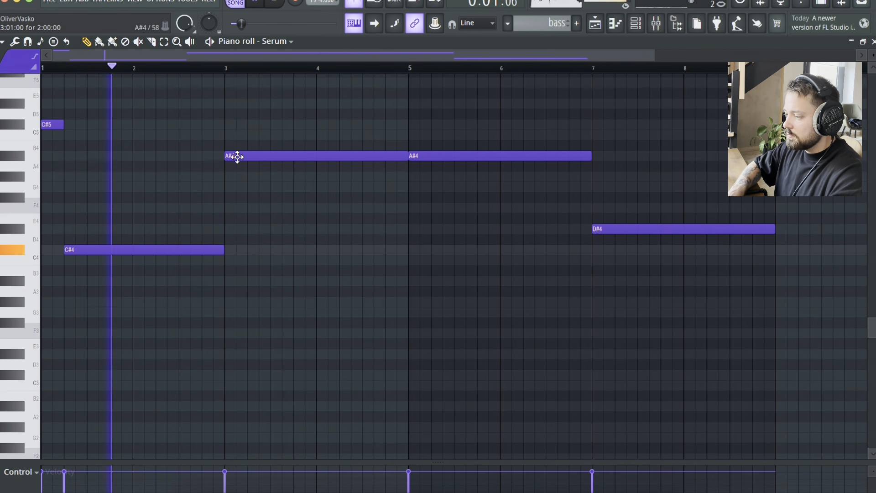
{"action": "left_click_drag", "start_coordinate": [253, 155], "coordinate": [272, 238]}
{"action": "key", "text": "space"}
{"action": "key", "text": "space"}
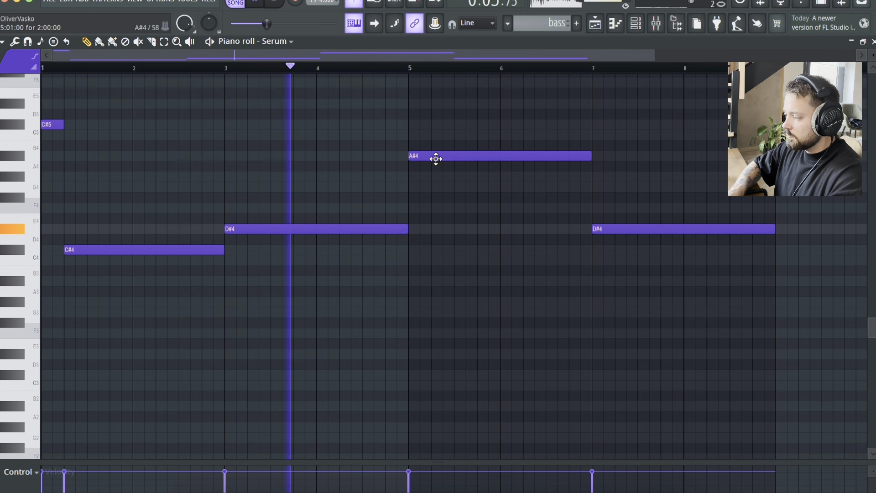
Lower the bar 5 note to F4, raise the bar 7 note to G#4, and close the piano roll
{"action": "left_click_drag", "start_coordinate": [434, 158], "coordinate": [439, 215]}
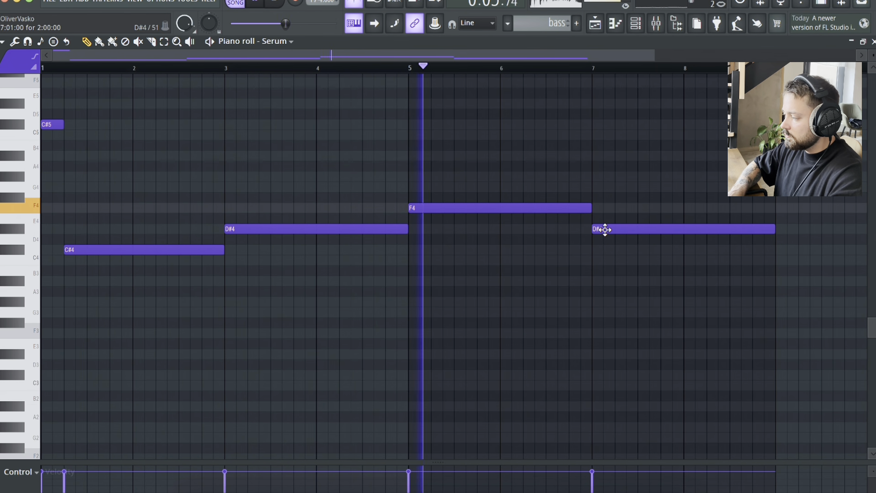
{"action": "left_click_drag", "start_coordinate": [604, 228], "coordinate": [613, 175]}
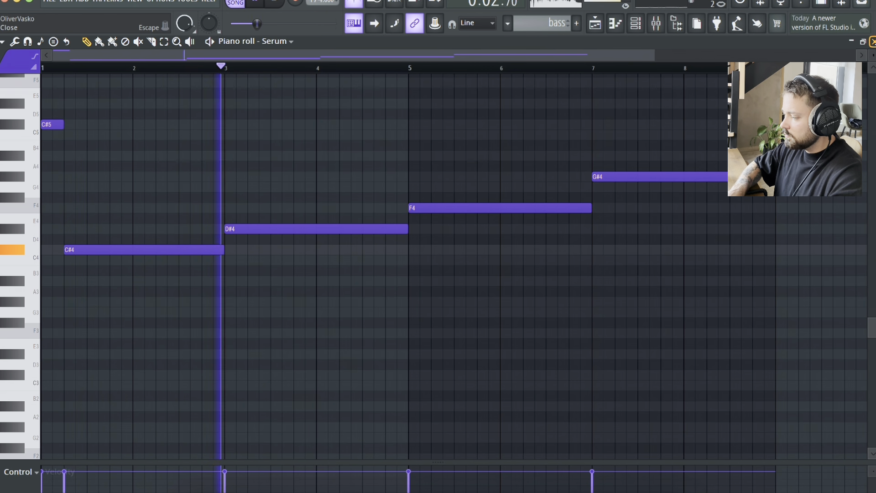
{"action": "left_click", "coordinate": [871, 41]}
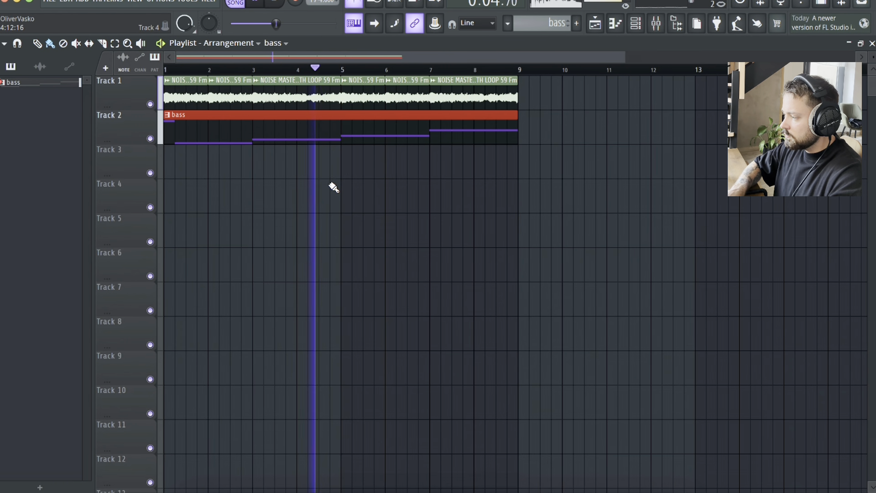
Open Serum and load the BASS - 8th Note preset from the NOISE MASTERS - Dancefloor Box Presets for Serum folder
{"action": "left_click", "coordinate": [636, 23]}
{"action": "key", "text": "space"}
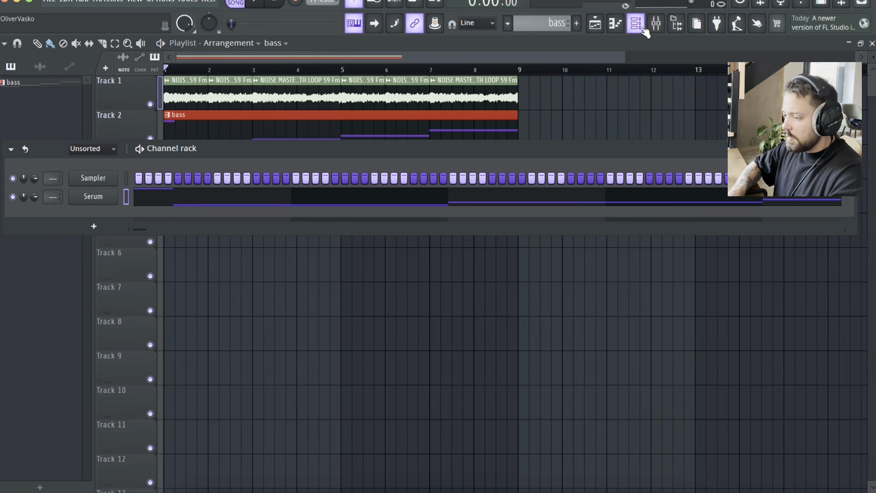
{"action": "left_click", "coordinate": [92, 198]}
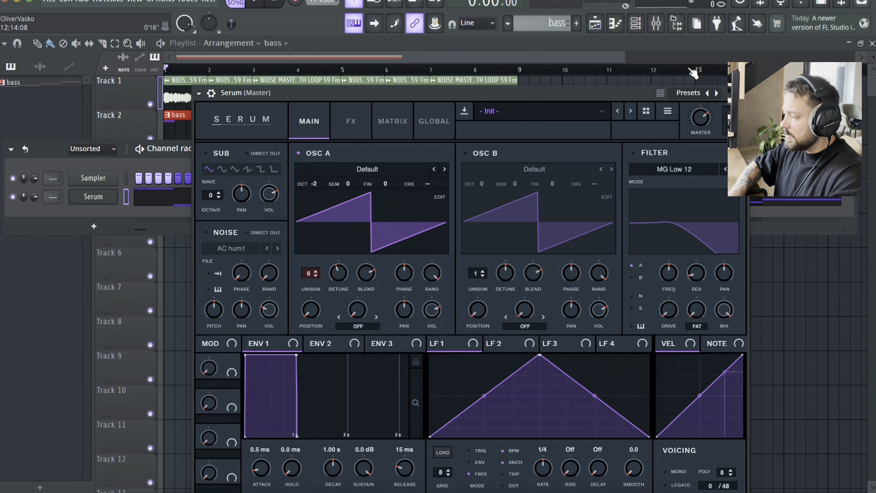
{"action": "left_click", "coordinate": [562, 110]}
{"action": "scroll", "coordinate": [651, 379], "scroll_direction": "down", "scroll_amount": 10}
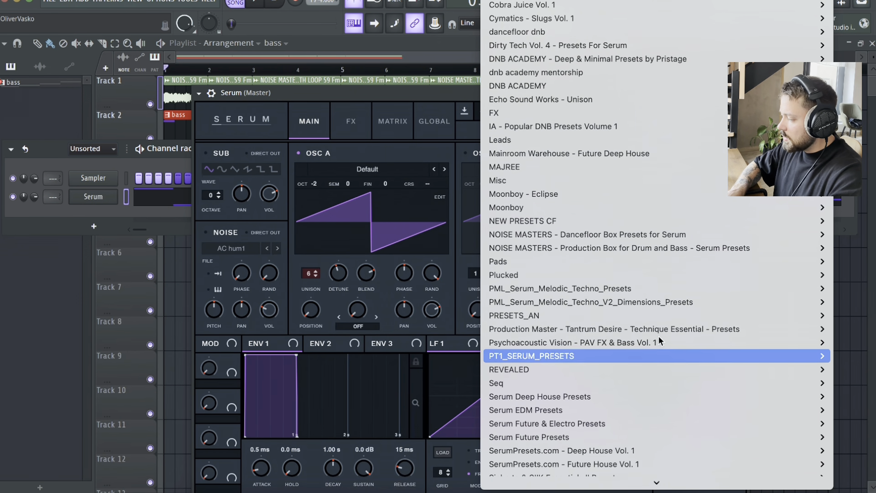
{"action": "mouse_move", "coordinate": [668, 233]}
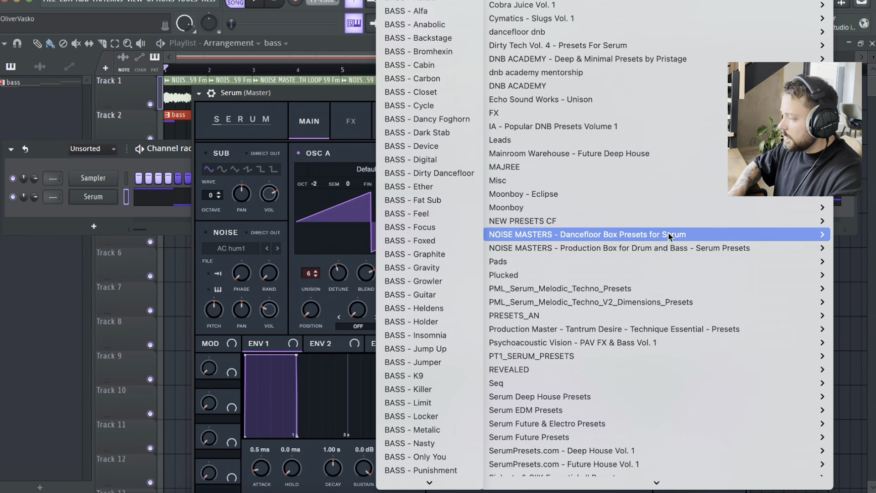
{"action": "scroll", "coordinate": [429, 240], "scroll_direction": "down", "scroll_amount": 5}
{"action": "scroll", "coordinate": [428, 240], "scroll_direction": "up", "scroll_amount": 5}
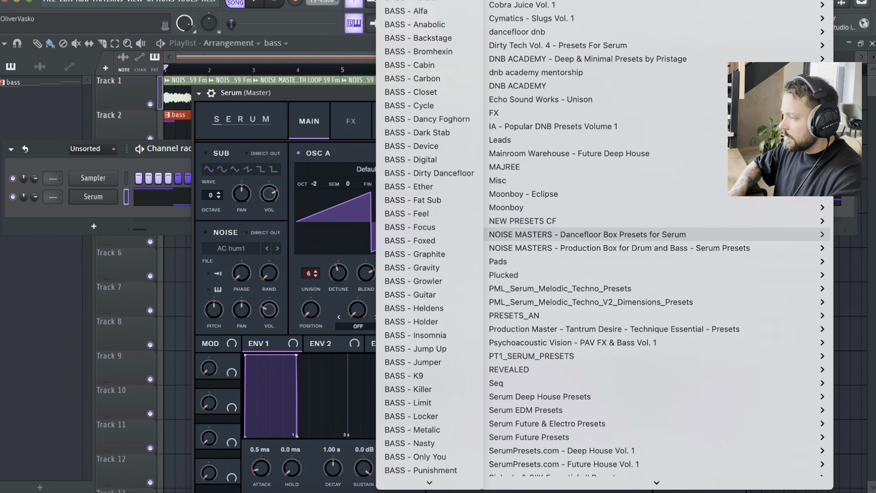
{"action": "scroll", "coordinate": [442, 53], "scroll_direction": "down", "scroll_amount": 1}
{"action": "scroll", "coordinate": [442, 53], "scroll_direction": "up", "scroll_amount": 1}
{"action": "scroll", "coordinate": [441, 52], "scroll_direction": "down", "scroll_amount": 8}
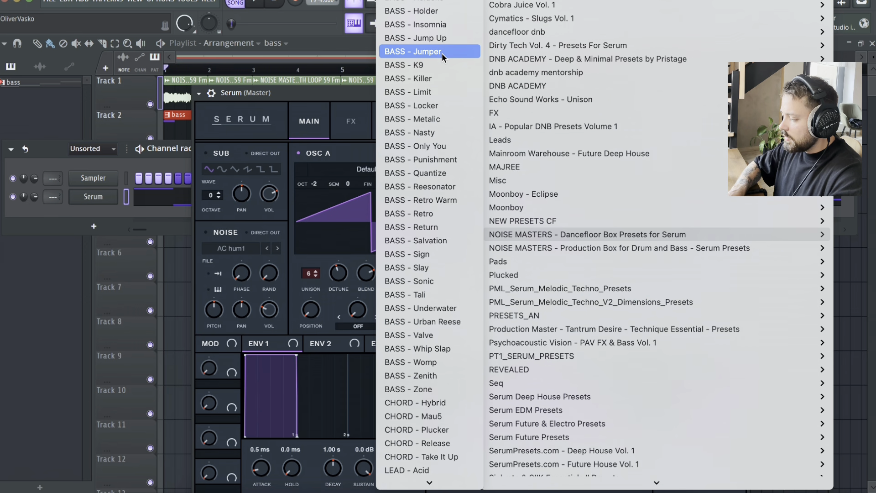
{"action": "scroll", "coordinate": [427, 262], "scroll_direction": "up", "scroll_amount": 8}
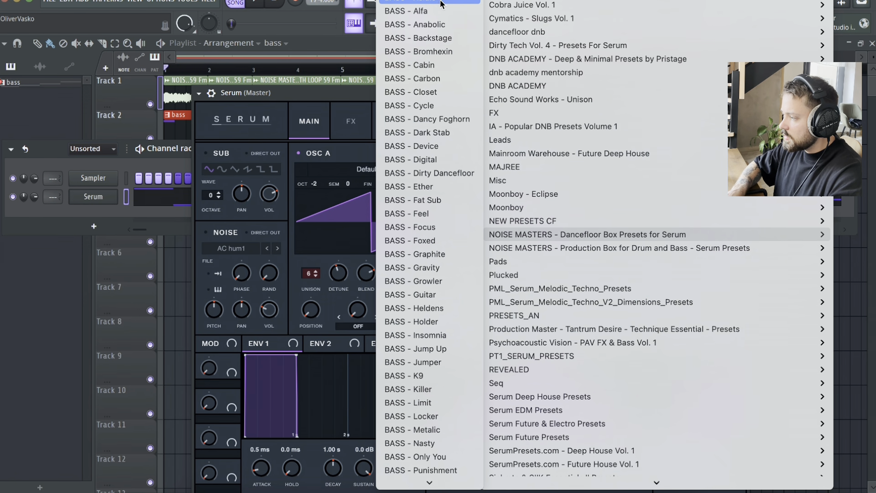
{"action": "left_click", "coordinate": [424, 2]}
{"action": "left_click", "coordinate": [639, 305]}
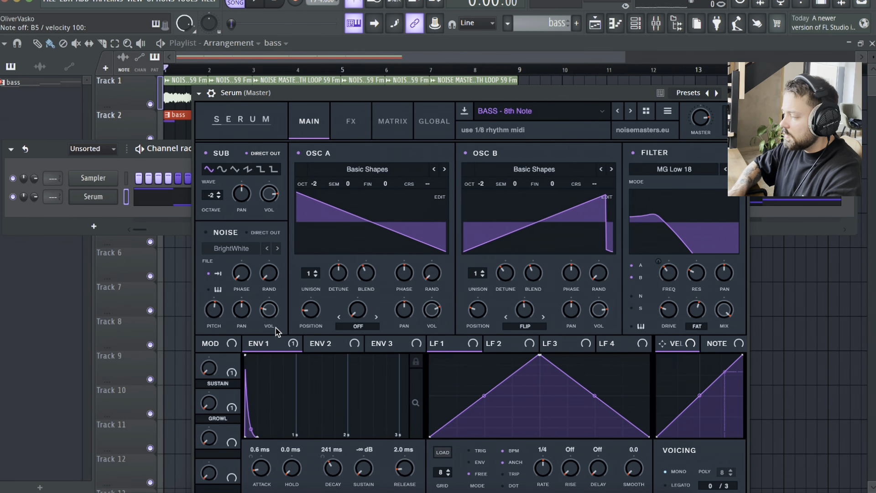
Switch Serum to the BASS - Acidic preset, reopen its piano roll and play the bass line with it
{"action": "left_click", "coordinate": [631, 111]}
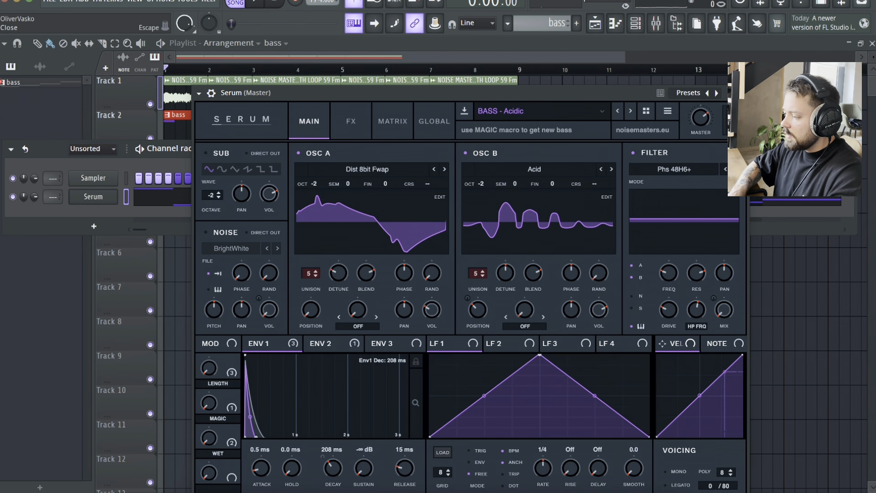
{"action": "left_click", "coordinate": [740, 93]}
{"action": "left_click", "coordinate": [193, 202]}
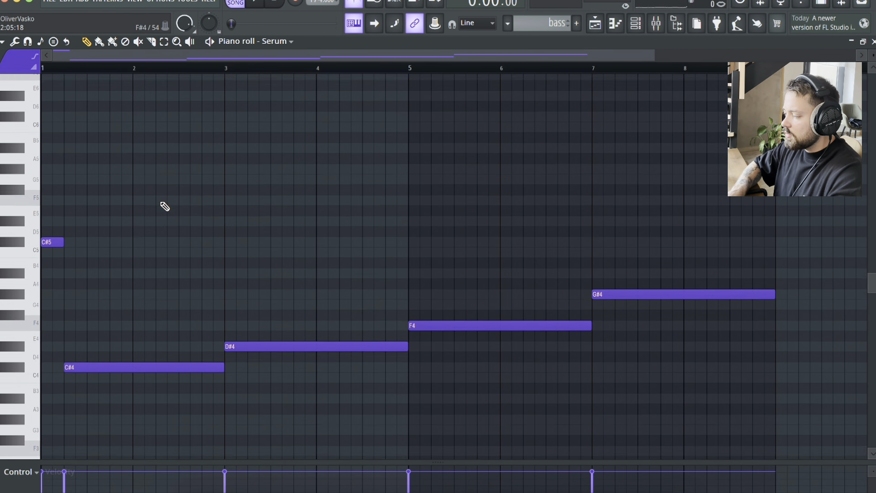
{"action": "key", "text": "space"}
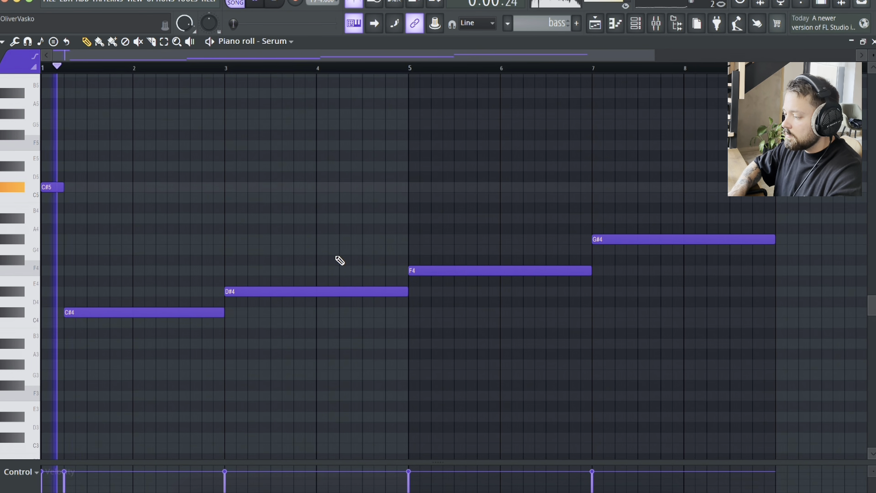
{"action": "key", "text": "space"}
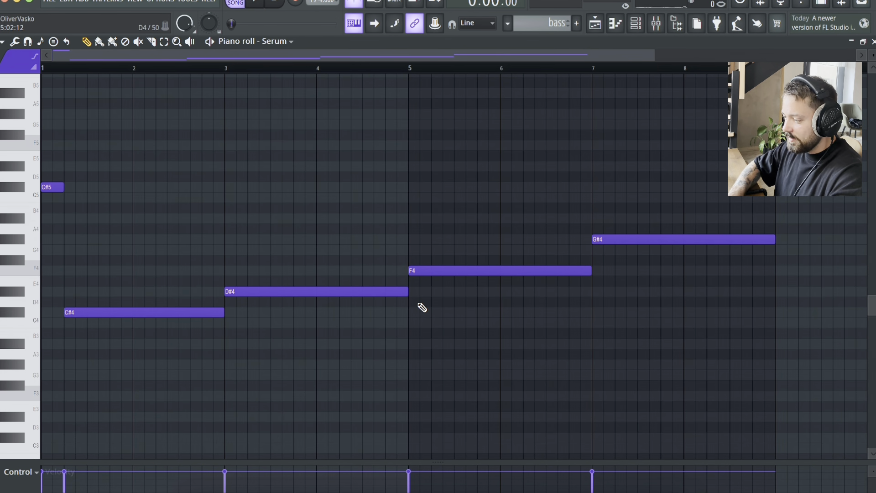
{"action": "key", "text": "space"}
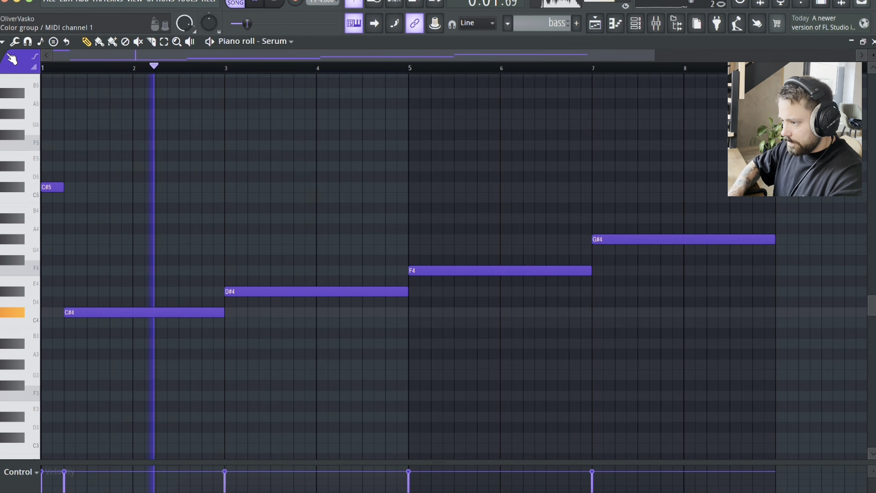
Try Quick chop on the bass notes
{"action": "left_click", "coordinate": [3, 41]}
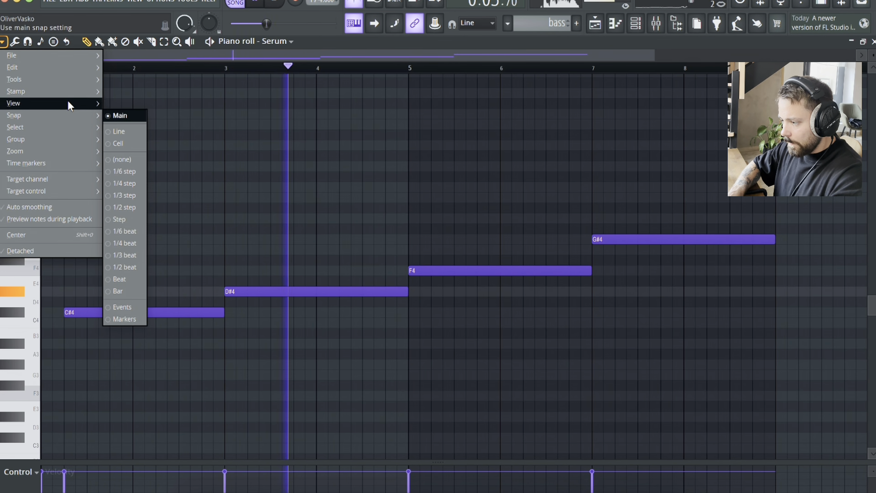
{"action": "mouse_move", "coordinate": [71, 94]}
{"action": "mouse_move", "coordinate": [75, 78]}
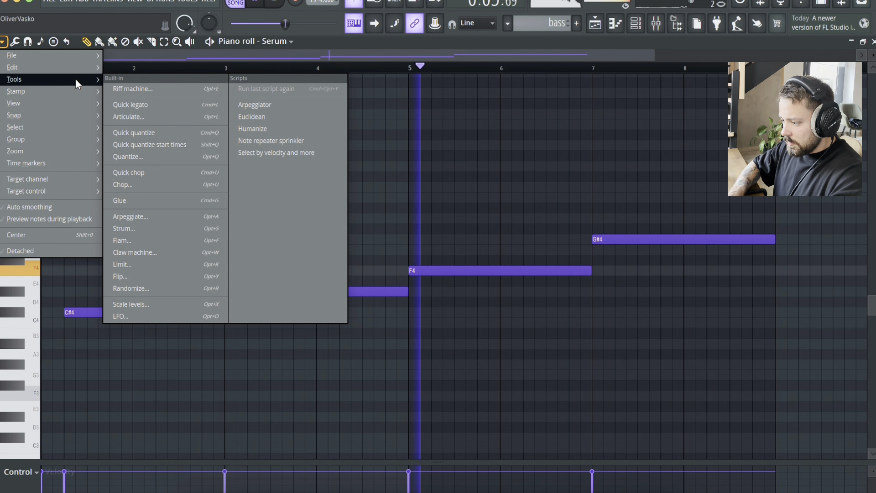
{"action": "left_click", "coordinate": [143, 172]}
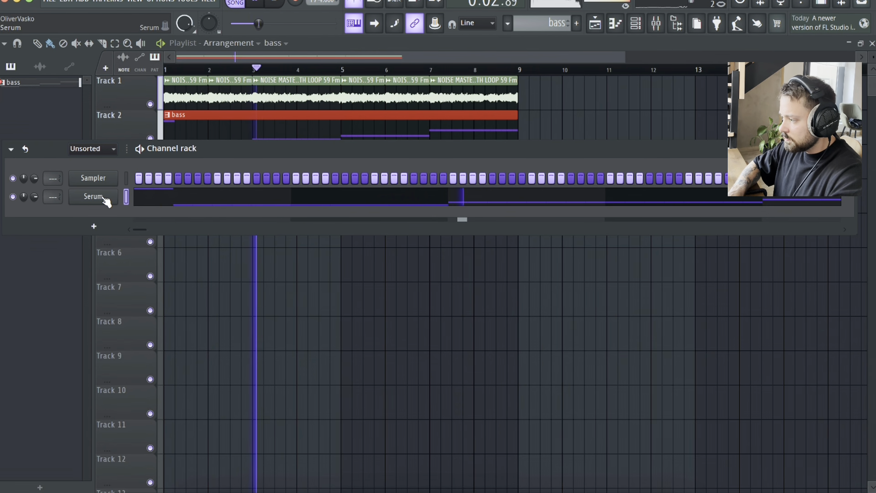
Reopen Serum from the channel rack and advance to the BASS - Anabolic preset during playback
{"action": "left_click", "coordinate": [93, 196]}
{"action": "key", "text": "space"}
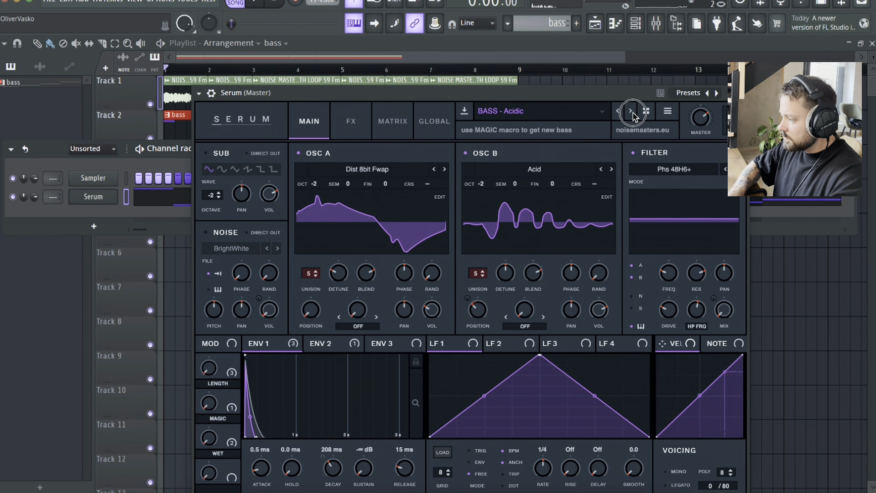
{"action": "left_click", "coordinate": [632, 112]}
{"action": "left_click", "coordinate": [632, 112]}
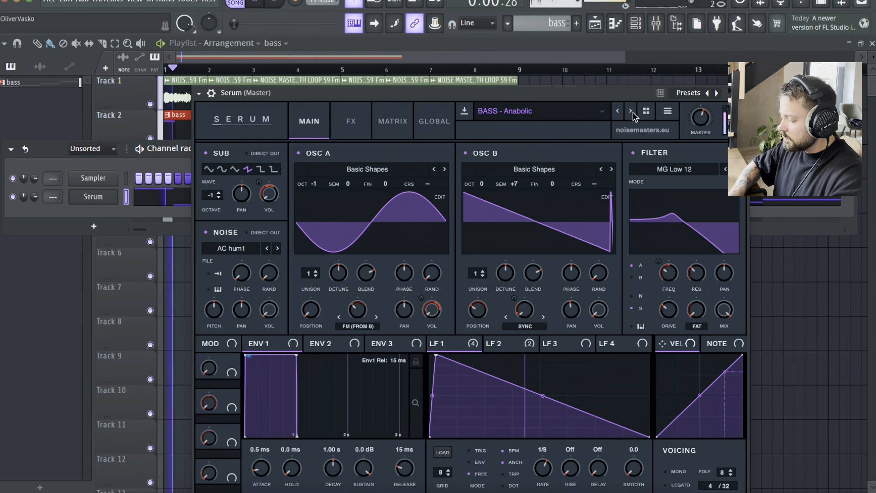
Audition successive Serum bass presets during playback, advancing from BASS - Anabolic to BASS - Closet
{"action": "left_click", "coordinate": [631, 112]}
{"action": "left_click", "coordinate": [633, 112]}
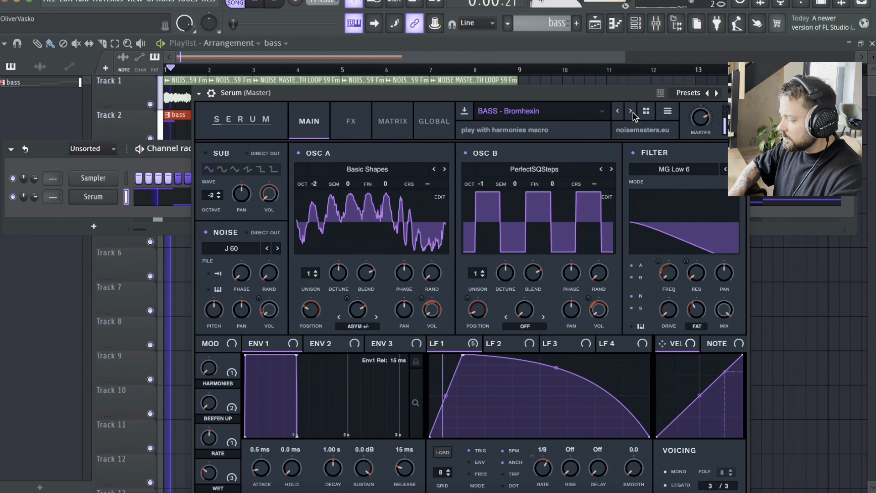
{"action": "left_click", "coordinate": [632, 112]}
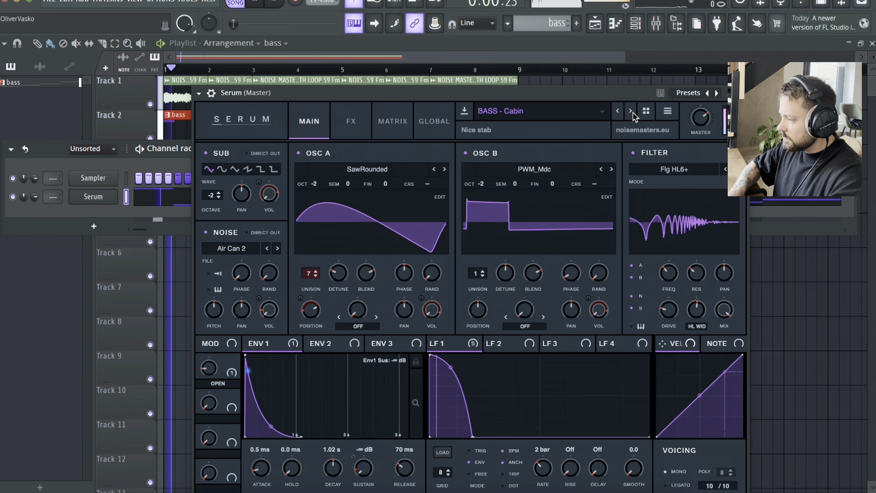
{"action": "left_click", "coordinate": [632, 112]}
{"action": "left_click", "coordinate": [632, 112]}
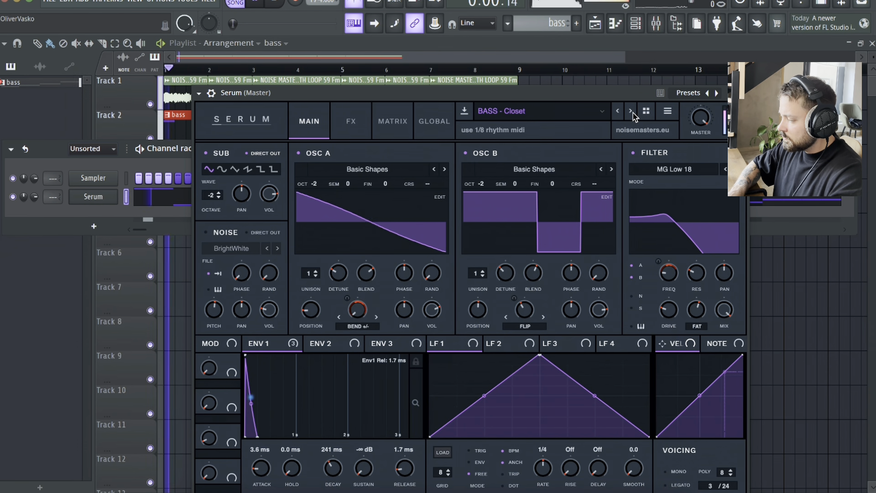
{"action": "left_click", "coordinate": [633, 113]}
{"action": "left_click", "coordinate": [619, 112]}
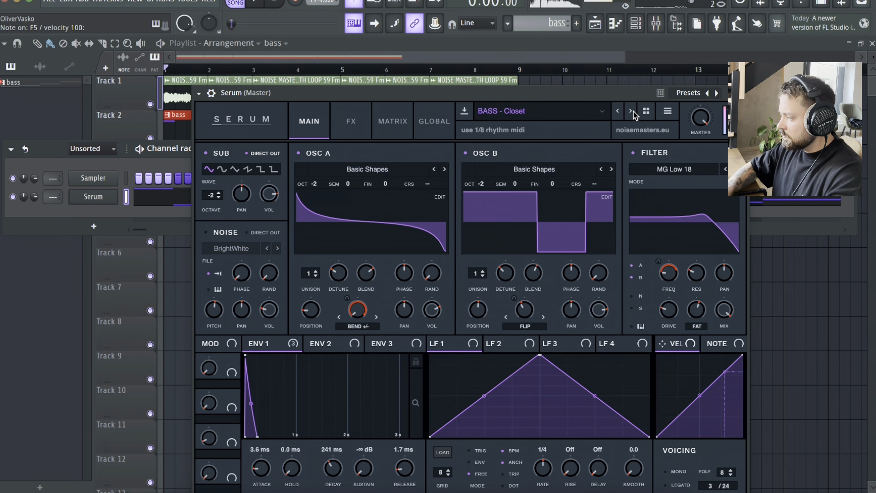
Continue through the Serum presets past BASS - Cycle and BASS - Dark Stab to BASS - Digital
{"action": "left_click", "coordinate": [633, 112]}
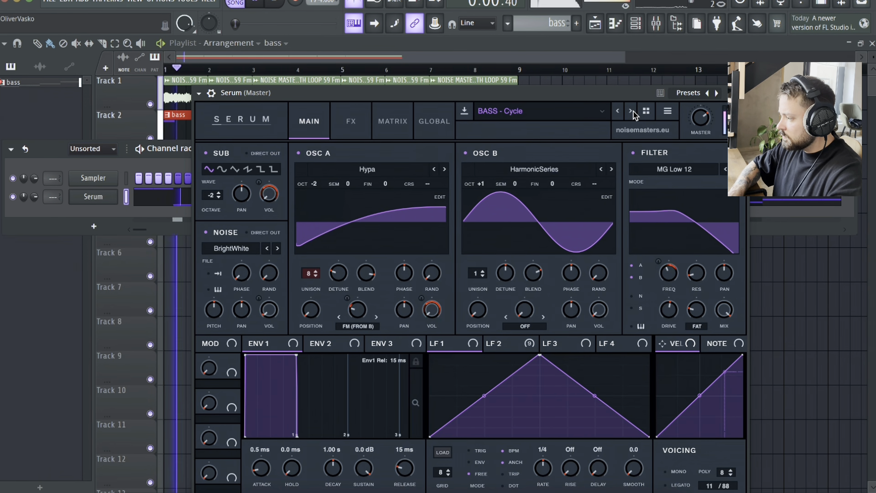
{"action": "left_click", "coordinate": [632, 112]}
{"action": "left_click", "coordinate": [633, 113]}
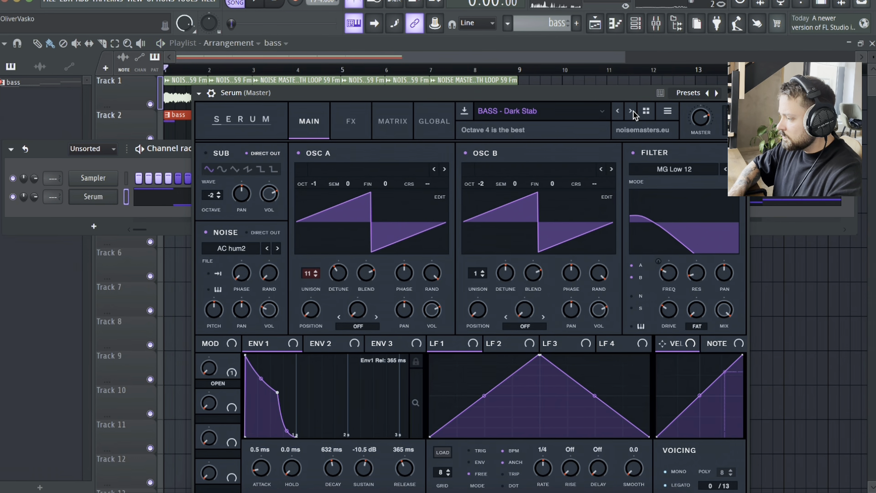
{"action": "left_click", "coordinate": [631, 112]}
{"action": "left_click", "coordinate": [631, 112]}
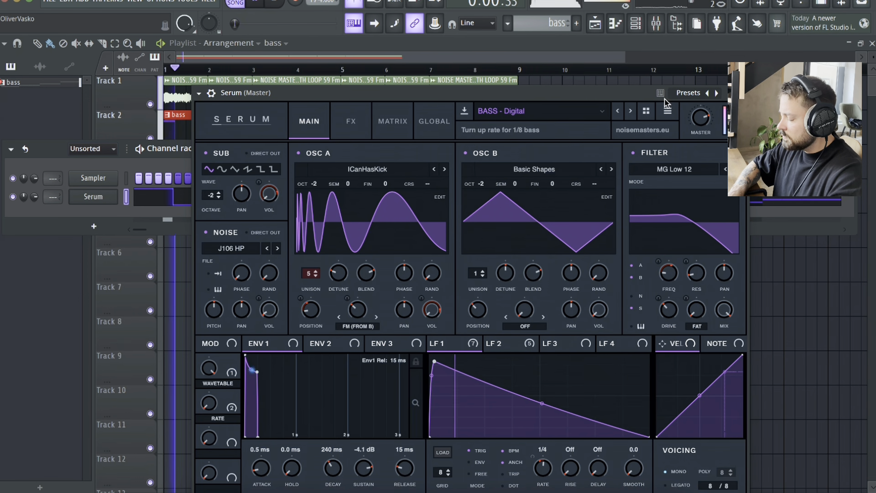
Close Serum and check the bass notes in its piano roll during playback
{"action": "left_click", "coordinate": [739, 92]}
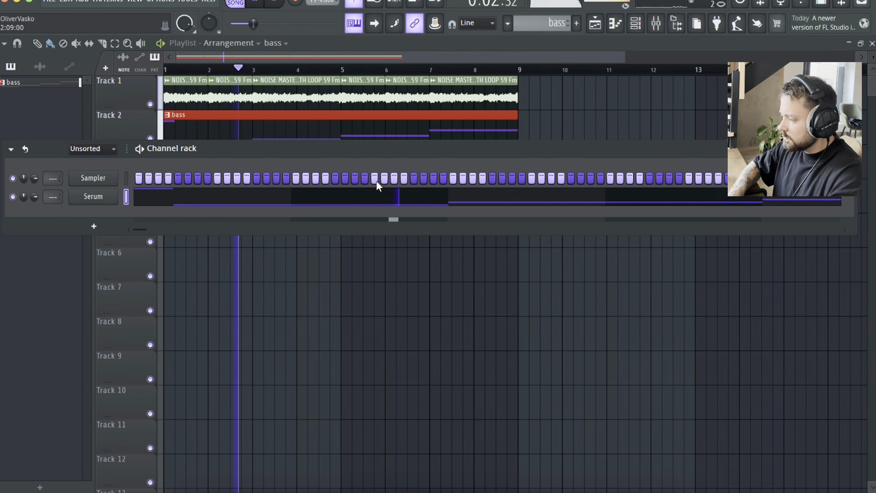
{"action": "left_click", "coordinate": [375, 206]}
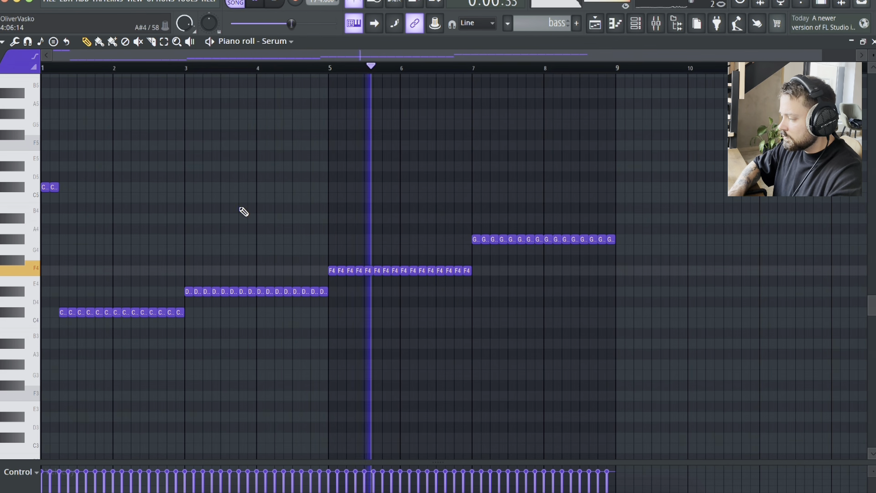
{"action": "left_click", "coordinate": [871, 41]}
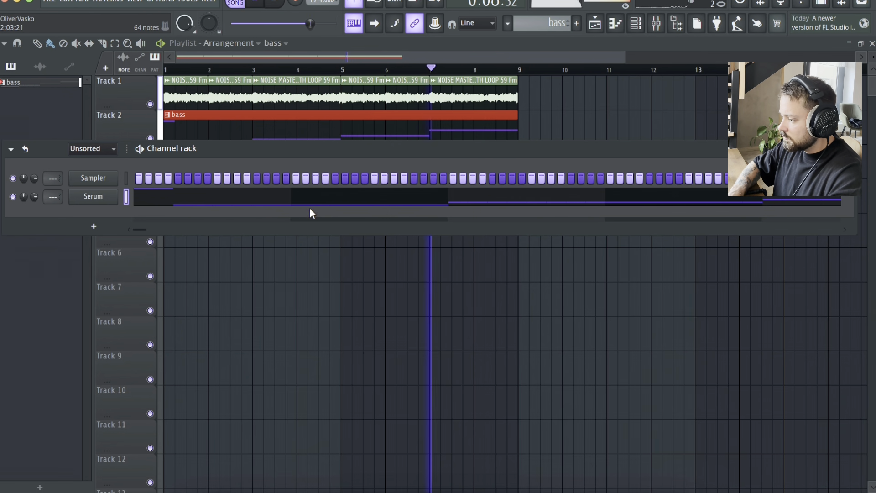
Reopen Serum from the channel rack, load the BASS - Dirty Dancefloor preset and play the bass line with it
{"action": "left_click", "coordinate": [108, 202]}
{"action": "key", "text": "space"}
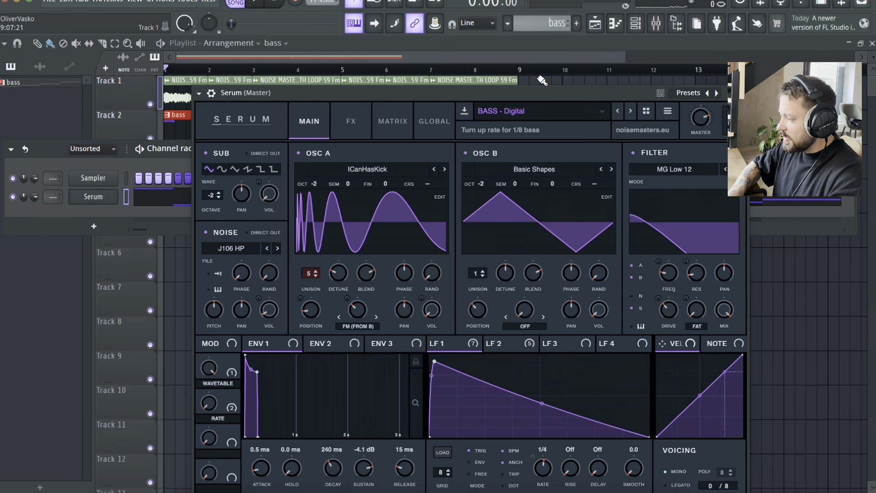
{"action": "left_click", "coordinate": [628, 111]}
{"action": "key", "text": "space"}
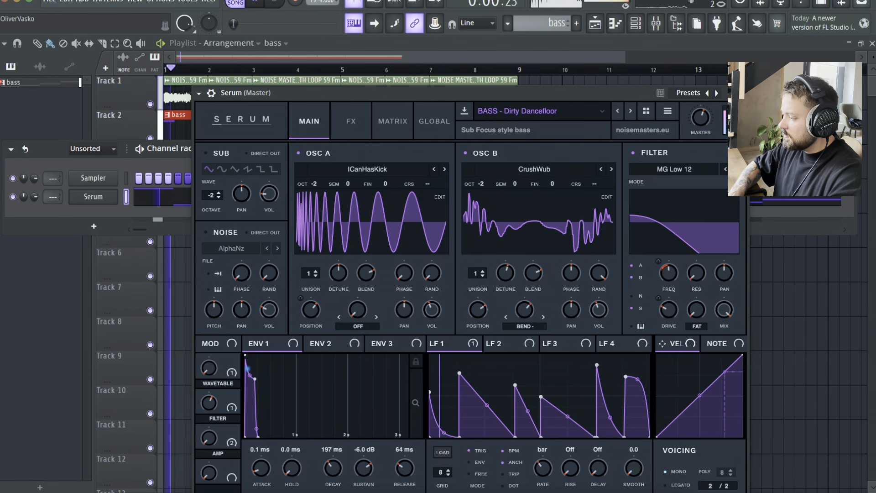
Try all the bass notes an octave higher in the piano roll, play them and move them back down an octave
{"action": "left_click", "coordinate": [101, 198]}
{"action": "left_click", "coordinate": [212, 201]}
{"action": "left_click_drag", "start_coordinate": [662, 383], "coordinate": [1, 135]}
{"action": "key", "text": "super+Up"}
{"action": "key", "text": "space"}
{"action": "key", "text": "space"}
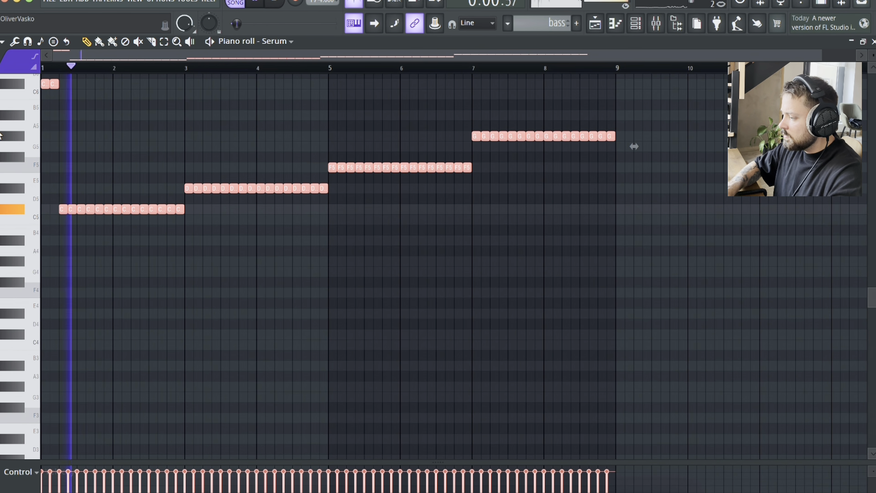
{"action": "key", "text": "super+Down"}
{"action": "left_click", "coordinate": [872, 42]}
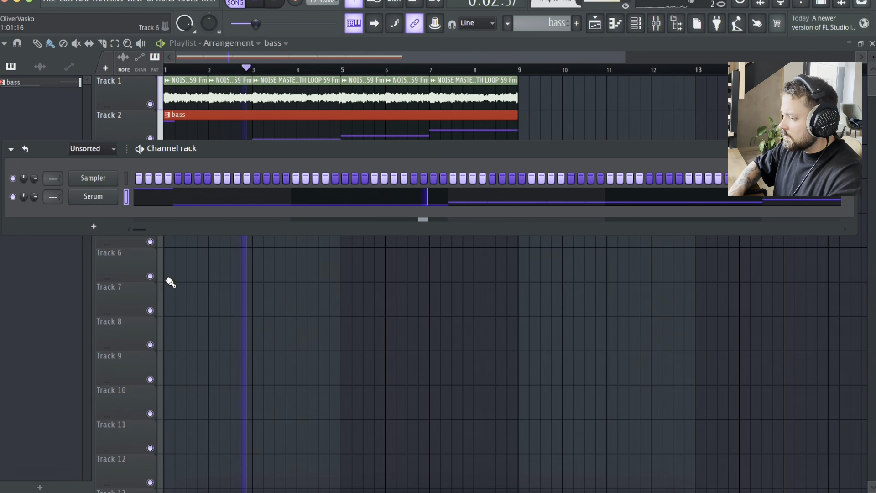
Reopen Serum and audition the next presets, from BASS - Ether through BASS - Fat Sub to BASS - Feel
{"action": "left_click", "coordinate": [94, 197]}
{"action": "left_click", "coordinate": [631, 112]}
{"action": "key", "text": "space"}
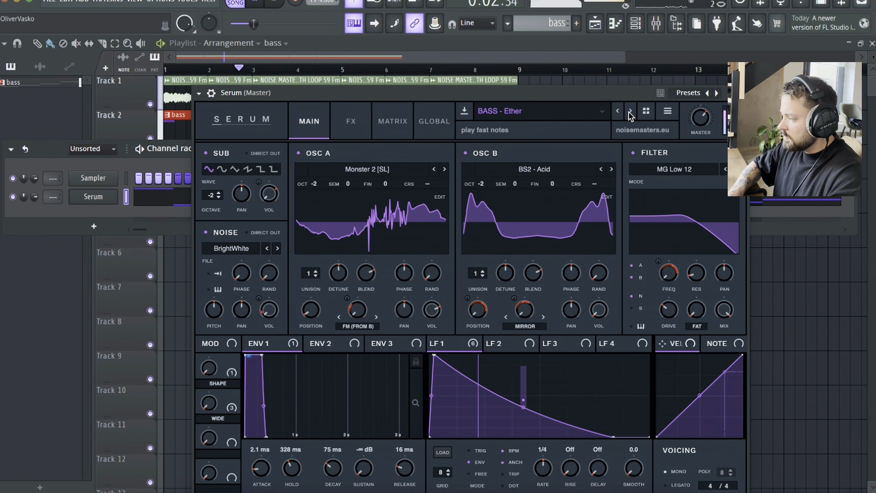
{"action": "left_click", "coordinate": [630, 111]}
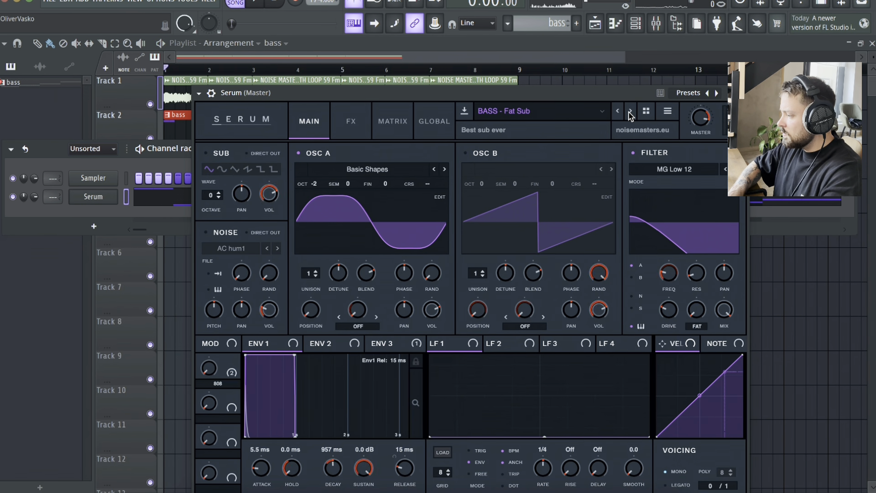
{"action": "key", "text": "space"}
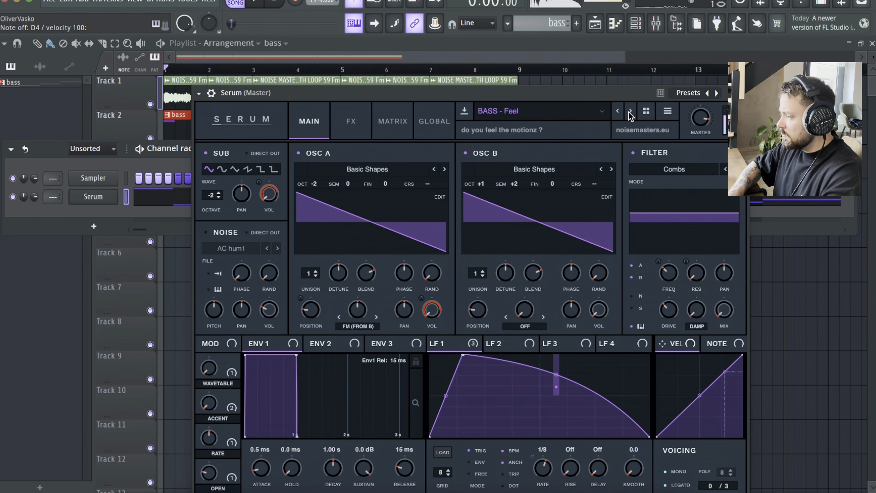
Advance Serum past BASS - Focus and BASS - Foxed to the BASS - Gravity preset and play the bass line
{"action": "left_click", "coordinate": [630, 112]}
{"action": "key", "text": "space"}
{"action": "key", "text": "space"}
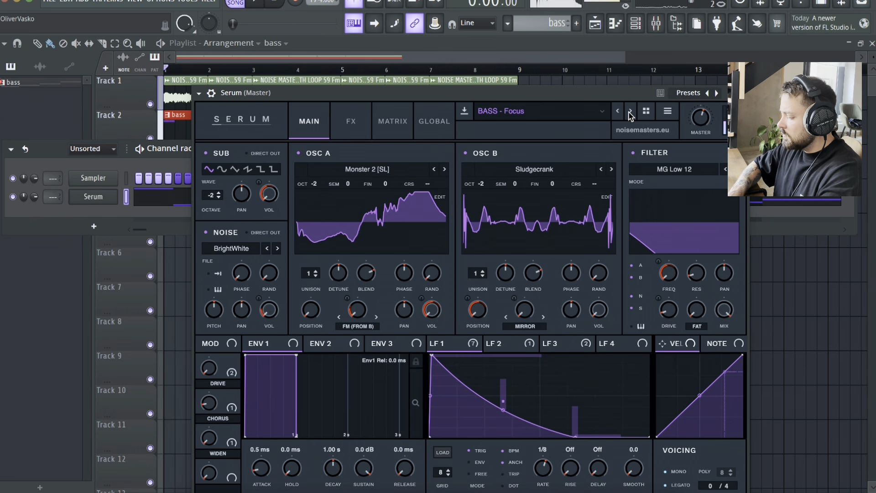
{"action": "left_click", "coordinate": [630, 112]}
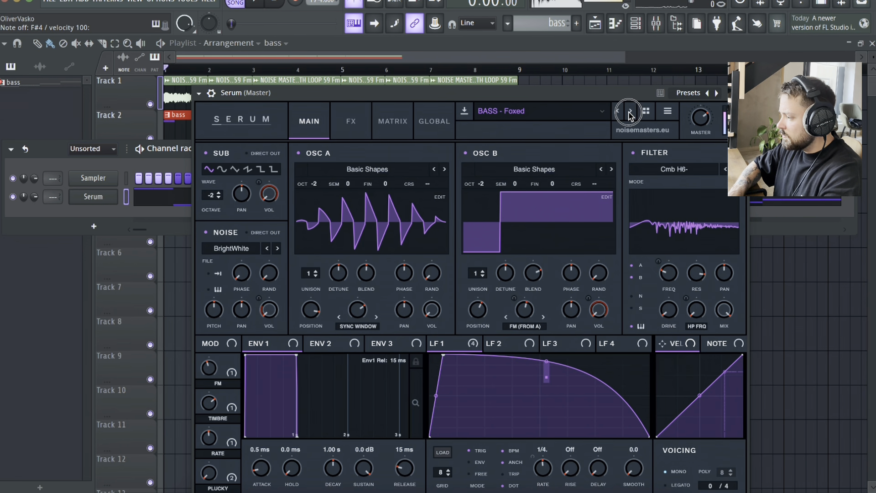
{"action": "left_click", "coordinate": [630, 112]}
{"action": "key", "text": "space"}
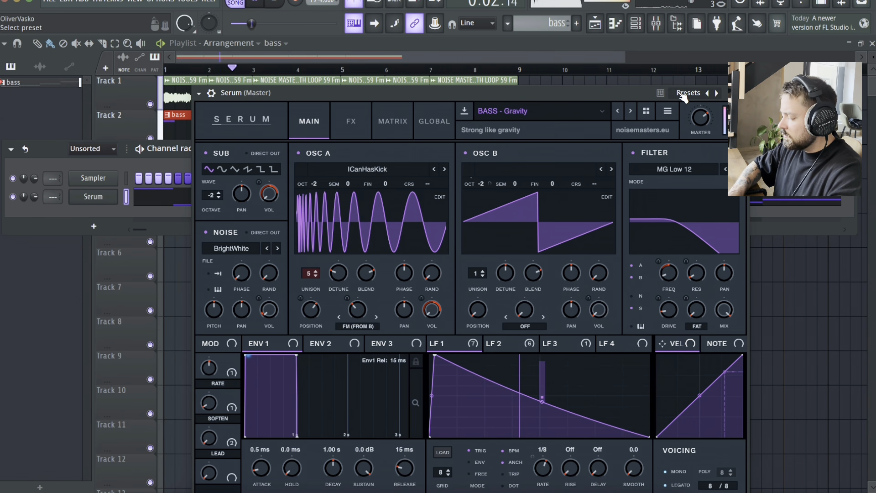
Close Serum, listen to the bass line from its piano roll and audition the F4 key
{"action": "left_click", "coordinate": [738, 93]}
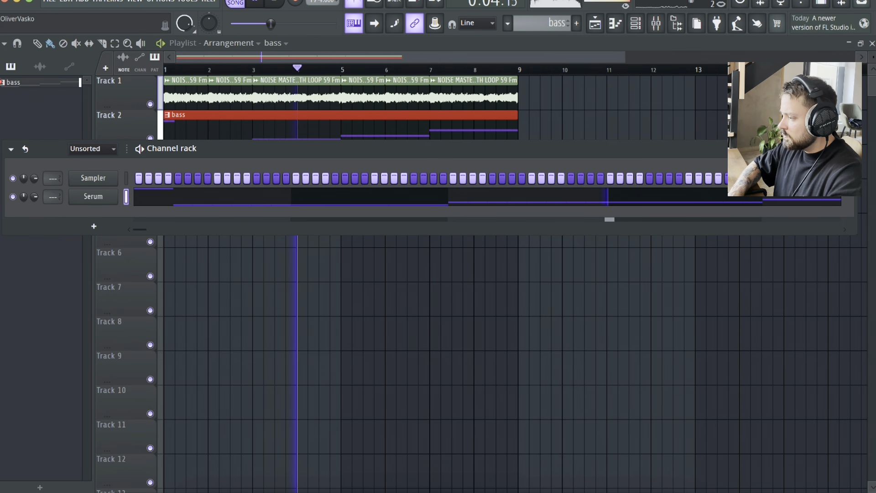
{"action": "left_click", "coordinate": [280, 195]}
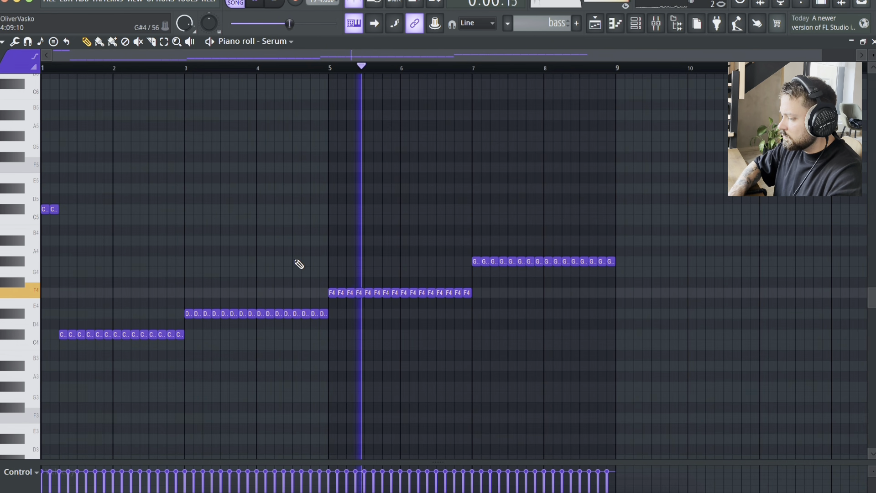
{"action": "key", "text": "space"}
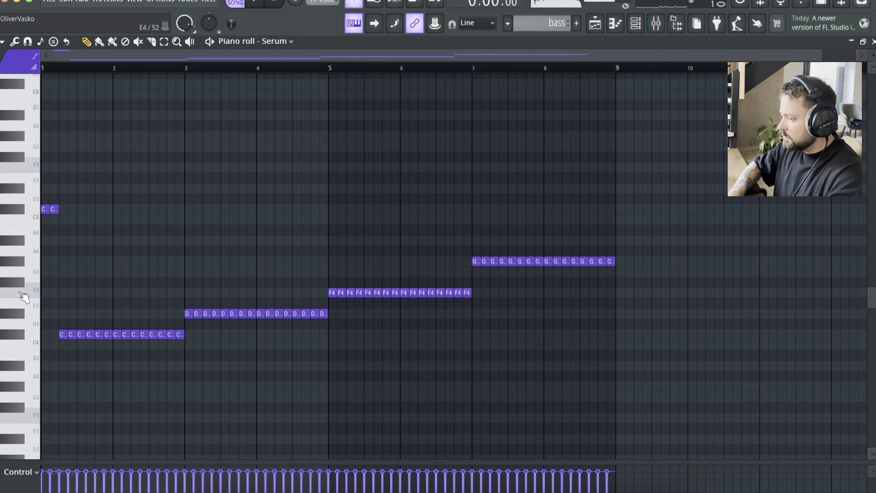
{"action": "key", "text": "space"}
{"action": "key", "text": "space"}
{"action": "scroll", "coordinate": [29, 256], "scroll_direction": "up", "scroll_amount": 5}
{"action": "key", "text": "space"}
{"action": "key", "text": "space"}
{"action": "scroll", "coordinate": [19, 276], "scroll_direction": "down", "scroll_amount": 5}
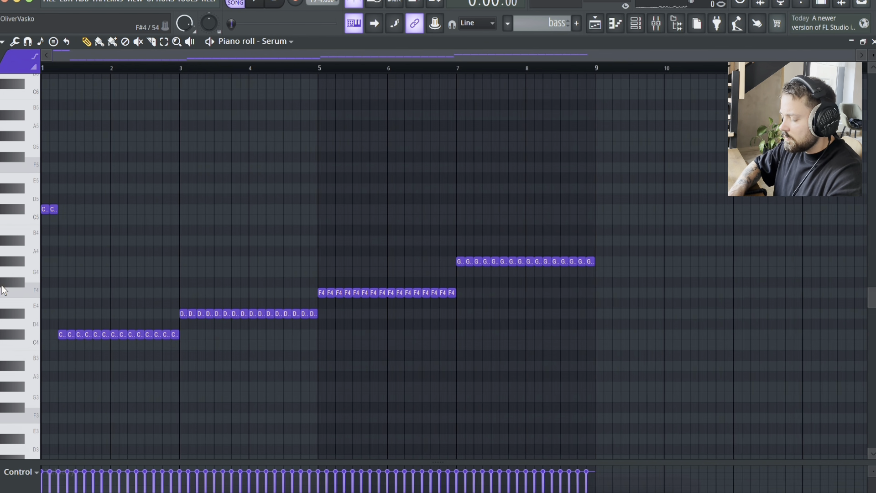
{"action": "left_click", "coordinate": [24, 295]}
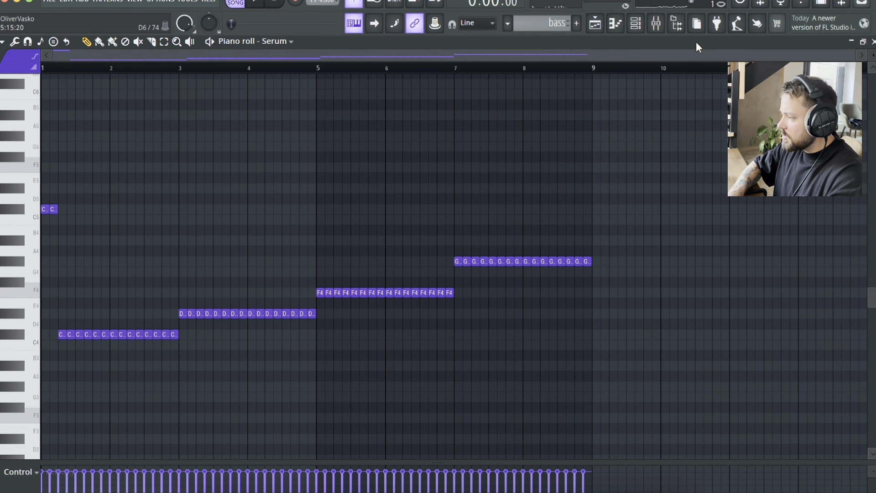
Check the BASS - Gravity preset in Serum from the channel rack and return to the bass piano roll
{"action": "left_click", "coordinate": [636, 24]}
{"action": "left_click", "coordinate": [93, 197]}
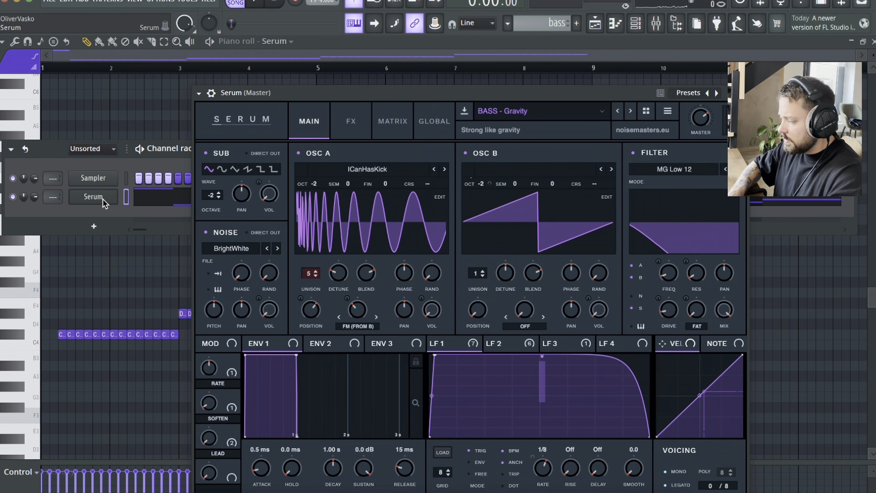
{"action": "key", "text": "h"}
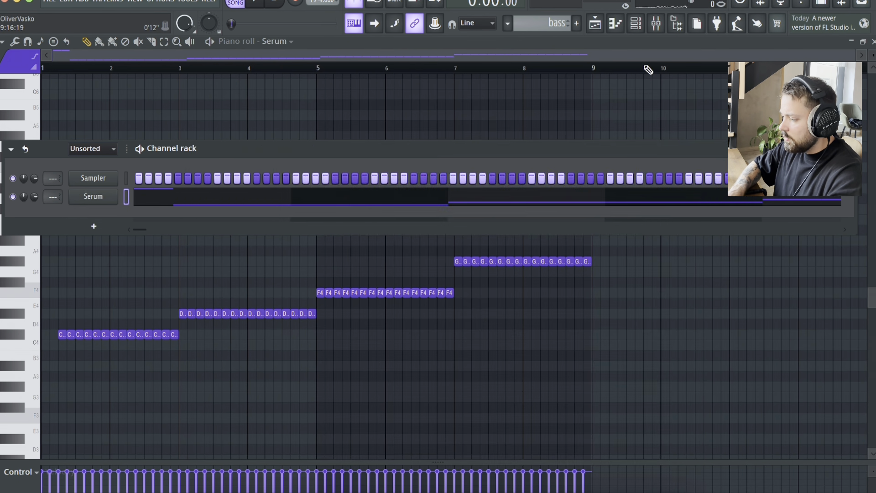
{"action": "key", "text": "F6"}
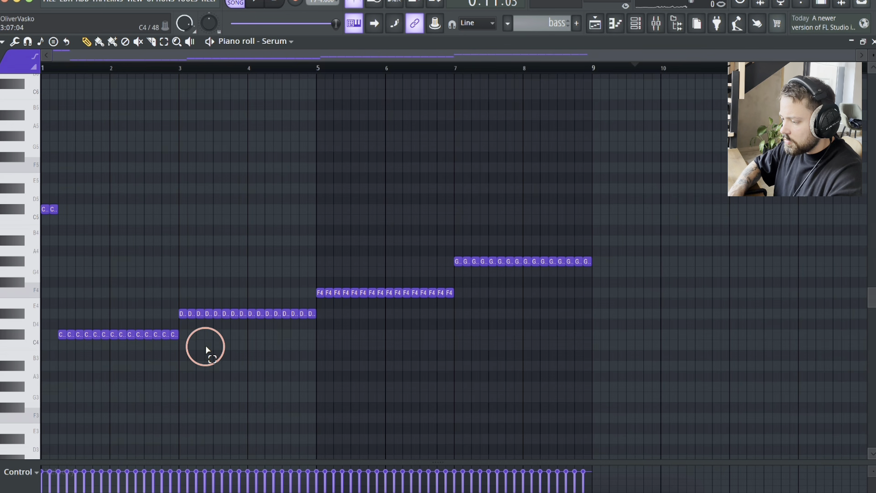
Replace the repeated C#4 notes with one sustained C#4 ending at bar 3, and the two C#5 notes with a single note
{"action": "left_click_drag", "start_coordinate": [205, 349], "coordinate": [29, 328]}
{"action": "key", "text": "Delete"}
{"action": "left_click", "coordinate": [68, 335]}
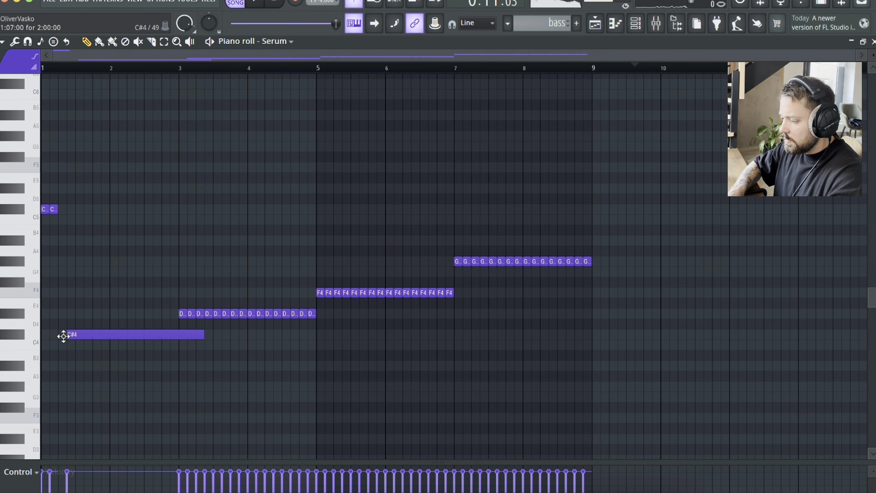
{"action": "left_click_drag", "start_coordinate": [86, 335], "coordinate": [77, 335]}
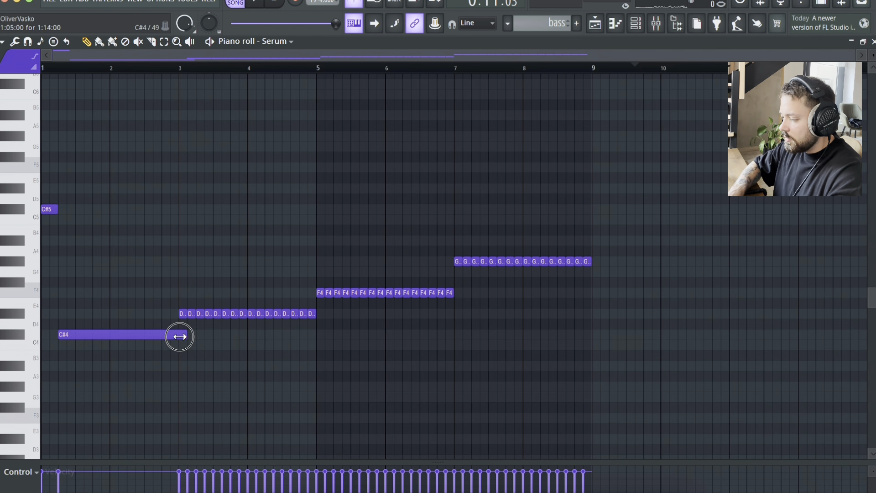
Replace the repeated D#4, F4 and G#4 notes with one sustained note each, play them and shorten the G#4 to end midway through bar 8
{"action": "mouse_move", "coordinate": [326, 316]}
{"action": "left_mouse_down"}
{"action": "mouse_move", "coordinate": [197, 315]}
{"action": "mouse_move", "coordinate": [316, 324]}
{"action": "left_mouse_up"}
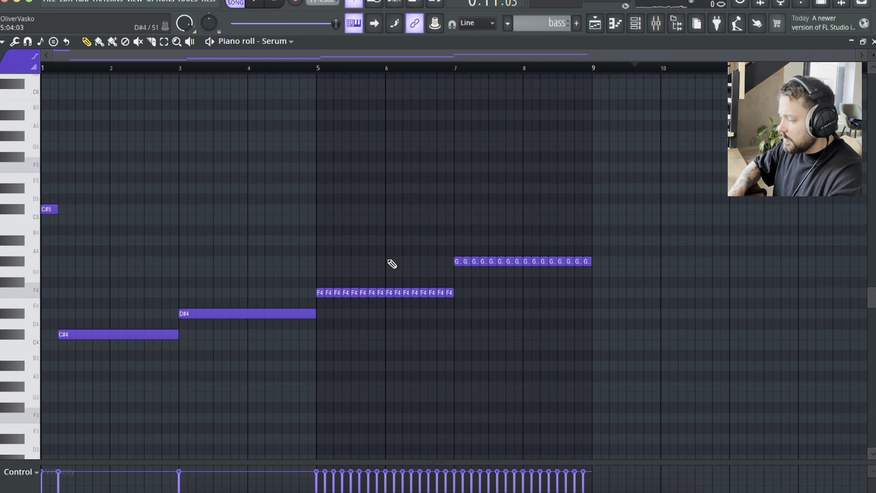
{"action": "mouse_move", "coordinate": [446, 316]}
{"action": "left_mouse_down"}
{"action": "mouse_move", "coordinate": [401, 290]}
{"action": "mouse_move", "coordinate": [334, 293]}
{"action": "left_mouse_up"}
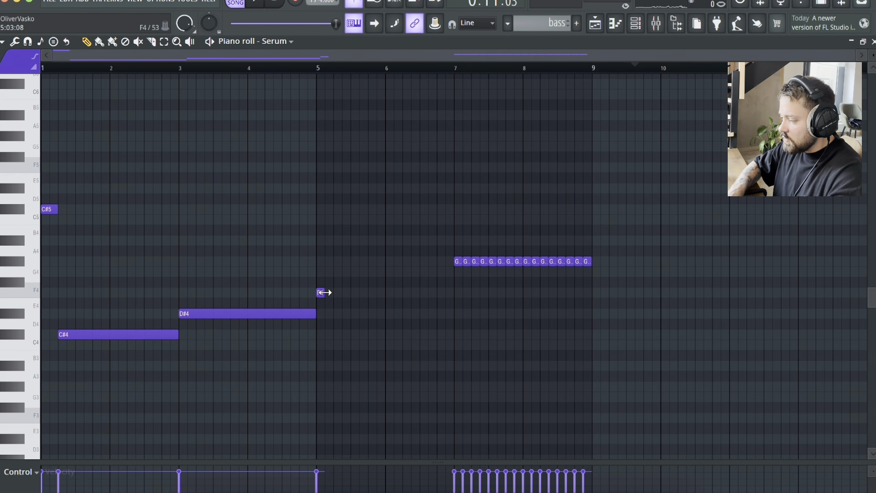
{"action": "mouse_move", "coordinate": [653, 245]}
{"action": "left_mouse_down"}
{"action": "mouse_move", "coordinate": [487, 266]}
{"action": "mouse_move", "coordinate": [587, 270]}
{"action": "left_mouse_up"}
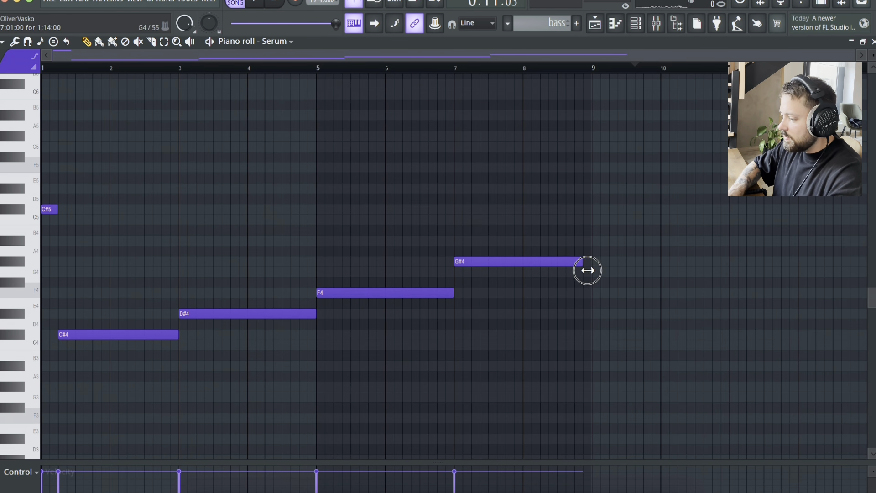
{"action": "key", "text": "space"}
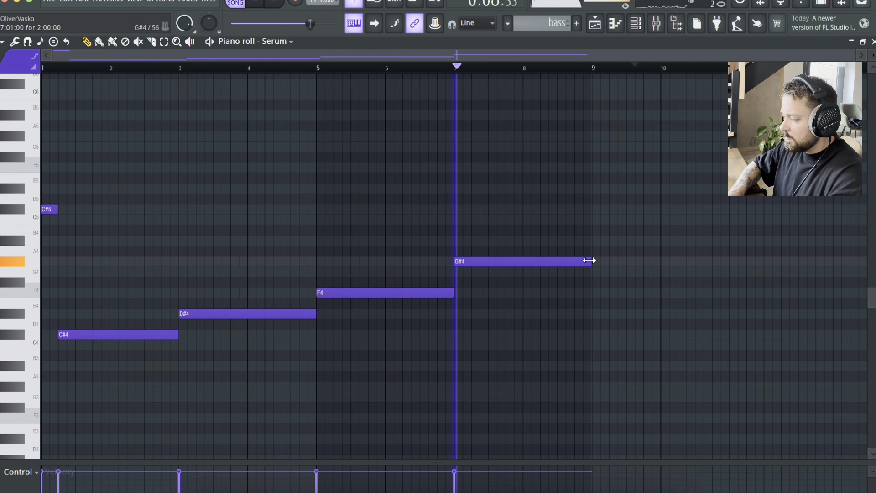
{"action": "left_click_drag", "start_coordinate": [589, 261], "coordinate": [556, 261]}
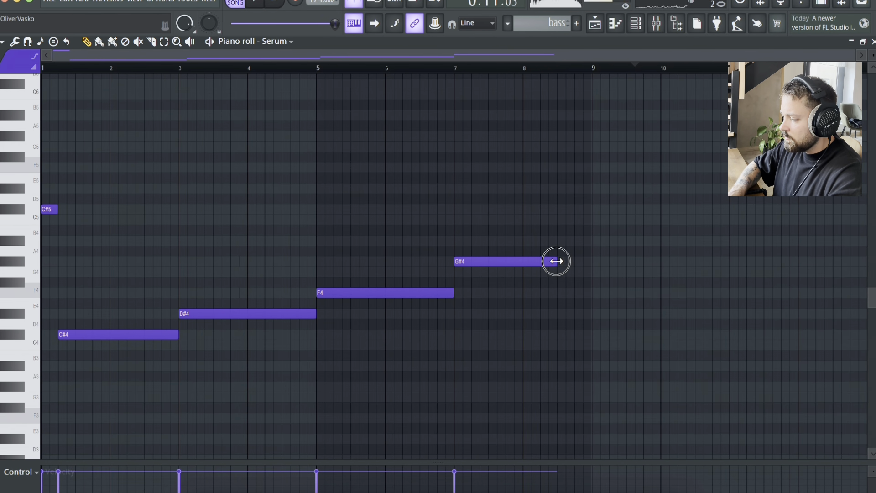
Play the bass line from bar 6 and try the last note on G4
{"action": "left_click", "coordinate": [411, 64]}
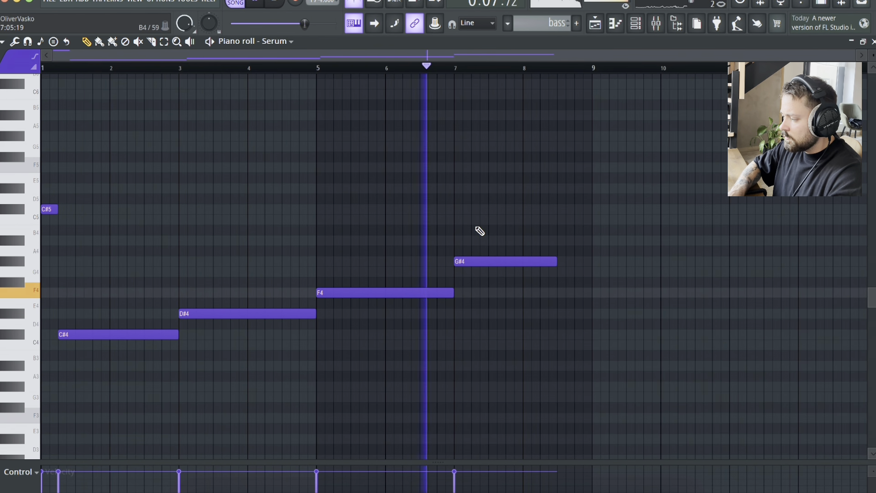
{"action": "left_click", "coordinate": [467, 264]}
{"action": "left_click_drag", "start_coordinate": [468, 264], "coordinate": [469, 271]}
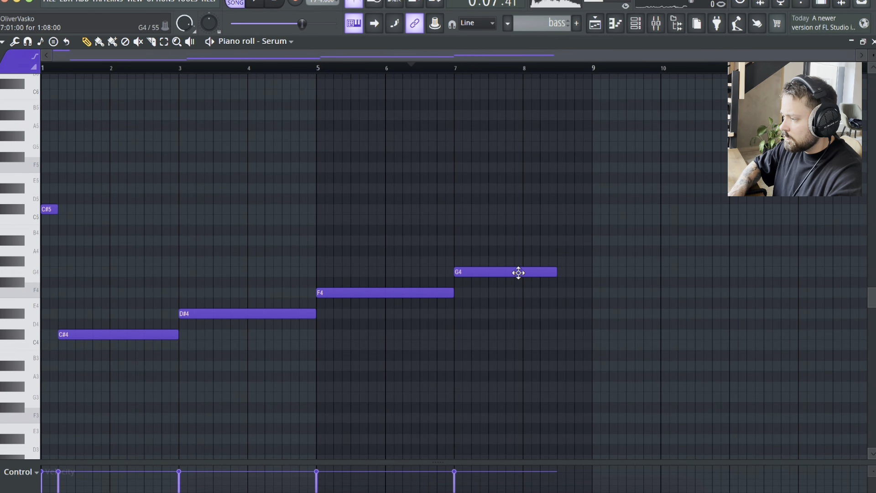
{"action": "key", "text": "space"}
Lower the last note to D#4 ending at bar 8, add a one-bar G#4 note filling bar 8, and play them
{"action": "left_click", "coordinate": [317, 64]}
{"action": "left_click_drag", "start_coordinate": [476, 272], "coordinate": [475, 319]}
{"action": "left_click_drag", "start_coordinate": [556, 314], "coordinate": [523, 313]}
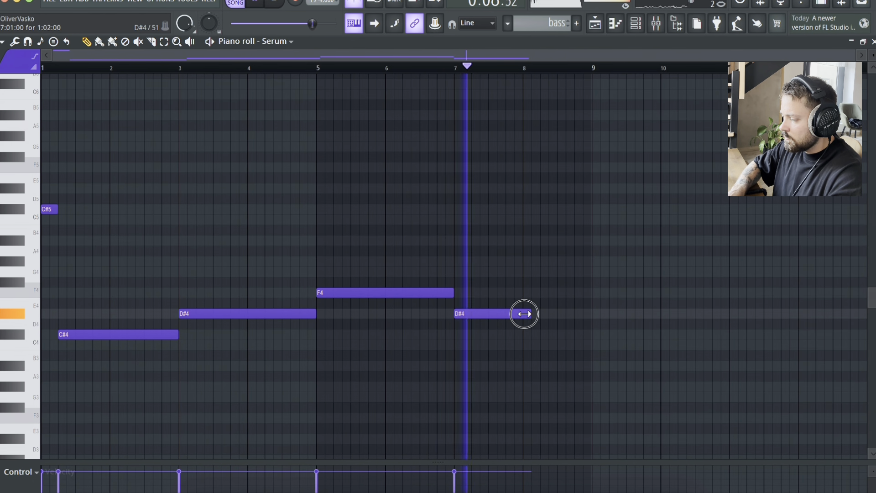
{"action": "left_click", "coordinate": [524, 273]}
{"action": "left_click_drag", "start_coordinate": [561, 273], "coordinate": [560, 261]}
{"action": "key", "text": "space"}
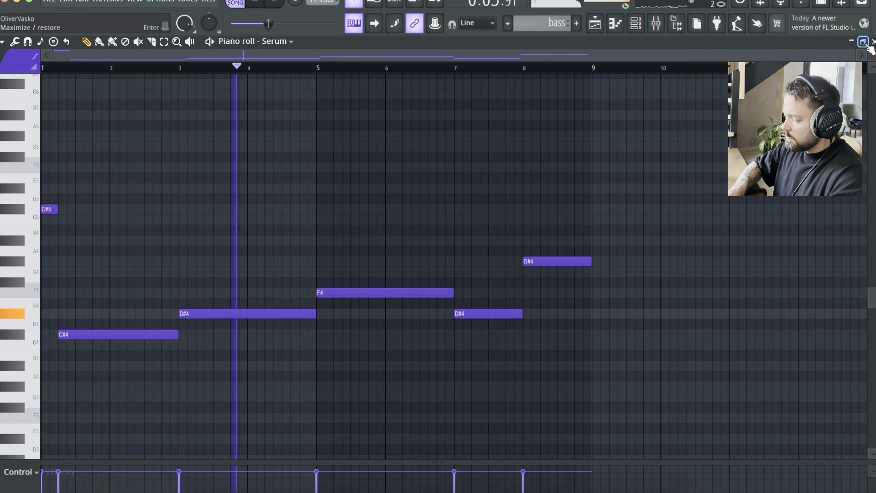
Delete the short C#5 note at the start of the bass line and listen to it from the beginning
{"action": "right_click", "coordinate": [51, 209]}
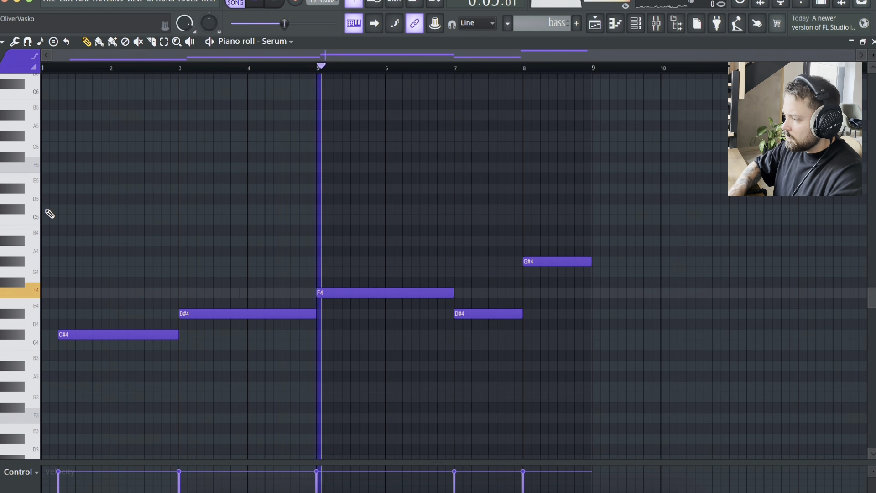
{"action": "left_click", "coordinate": [280, 2]}
{"action": "key", "text": "space"}
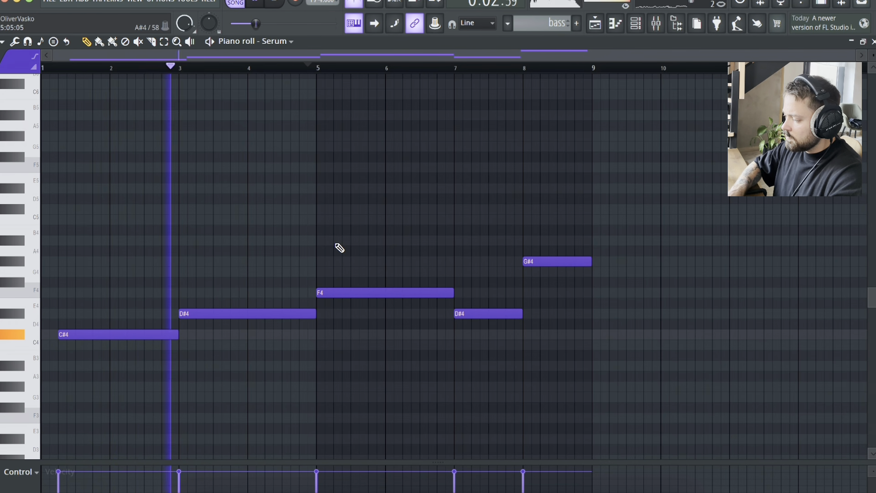
{"action": "key", "text": "space"}
Clone the Serum channel in the channel rack
{"action": "key", "text": "F5"}
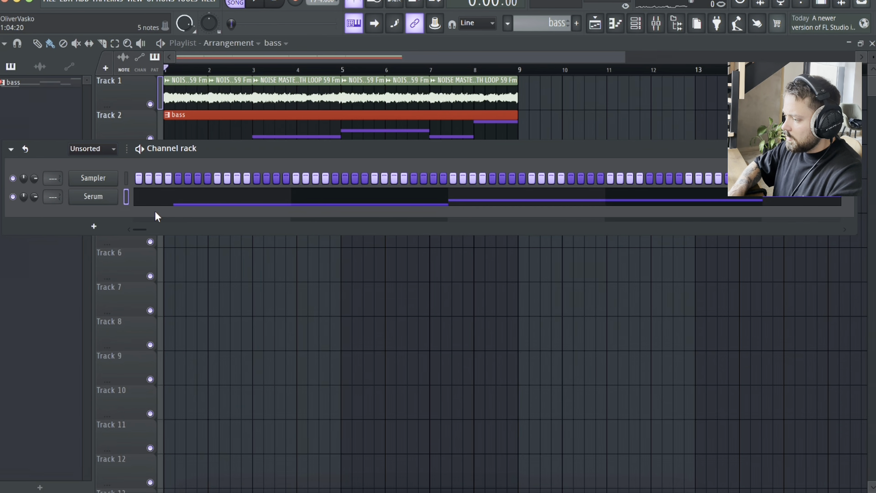
{"action": "left_click", "coordinate": [157, 204]}
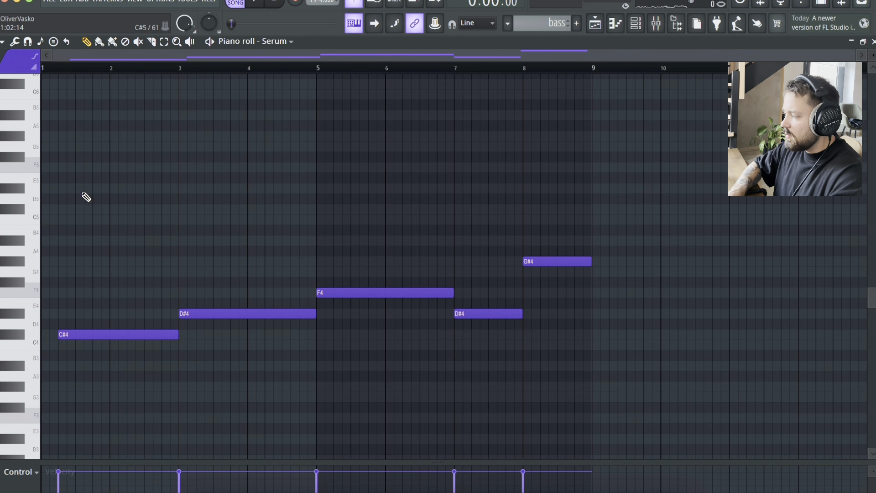
{"action": "key", "text": "F5"}
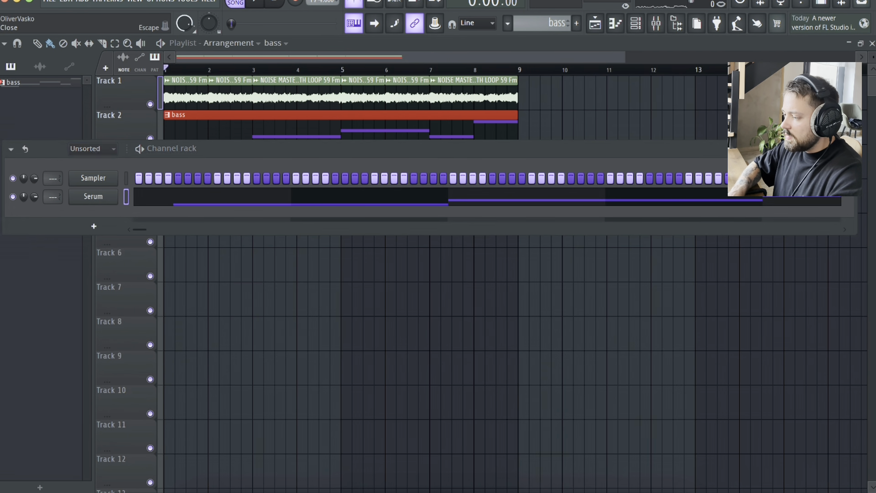
{"action": "left_click", "coordinate": [102, 226]}
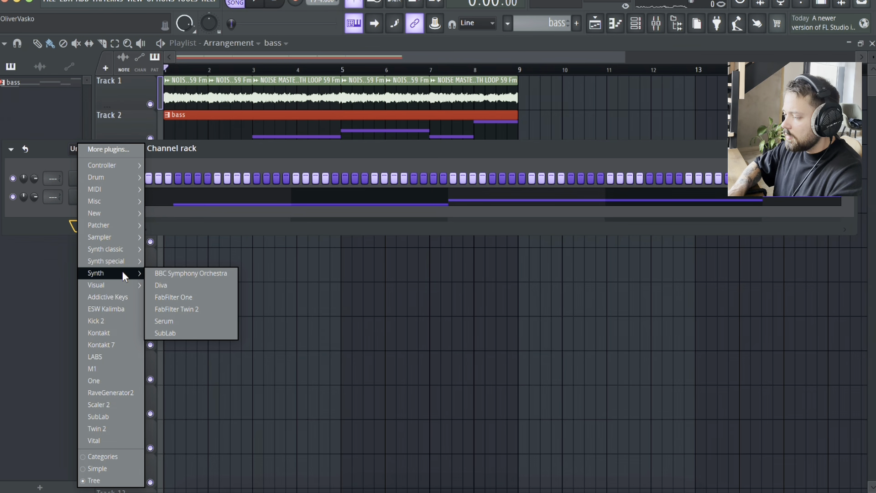
{"action": "left_click", "coordinate": [201, 209]}
{"action": "right_click", "coordinate": [114, 194]}
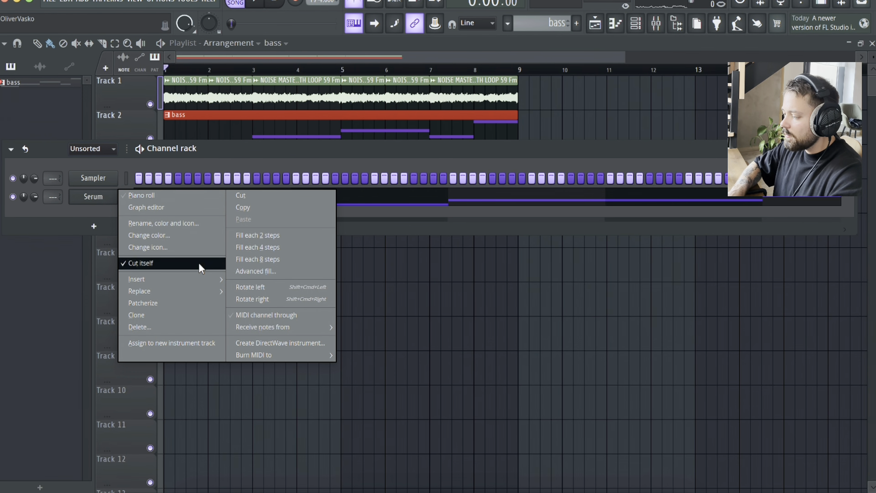
{"action": "mouse_move", "coordinate": [195, 291]}
{"action": "mouse_move", "coordinate": [252, 281]}
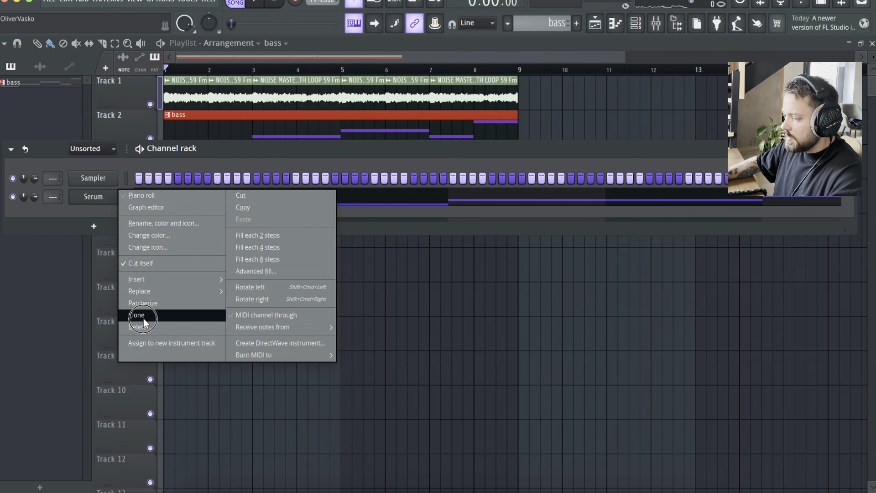
{"action": "left_click", "coordinate": [137, 315]}
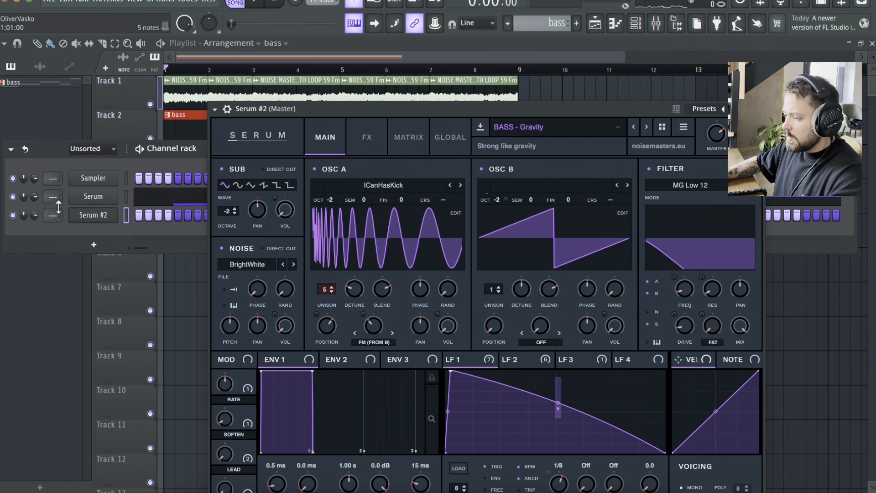
Audition the BASS - Guitar and BASS - Growler presets in the cloned Serum, keep BASS - Growler and close the plugin
{"action": "left_click", "coordinate": [109, 220]}
{"action": "left_click", "coordinate": [110, 221]}
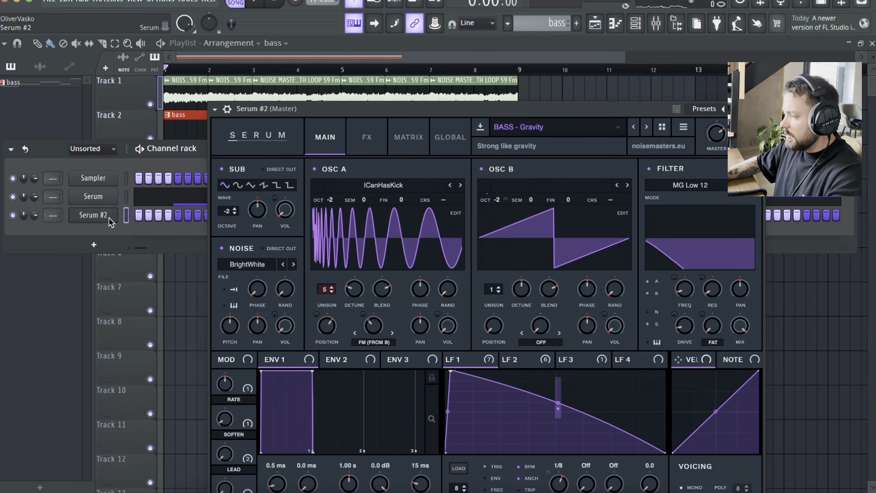
{"action": "left_click", "coordinate": [646, 127]}
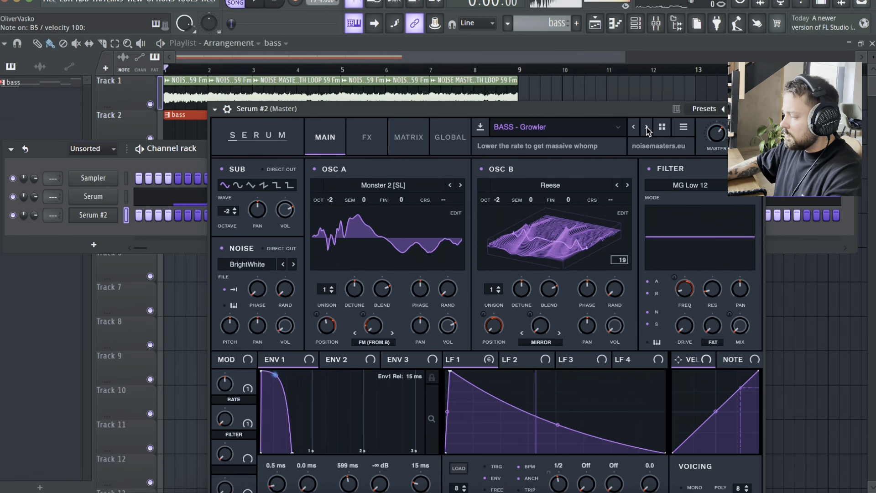
{"action": "left_click", "coordinate": [645, 127]}
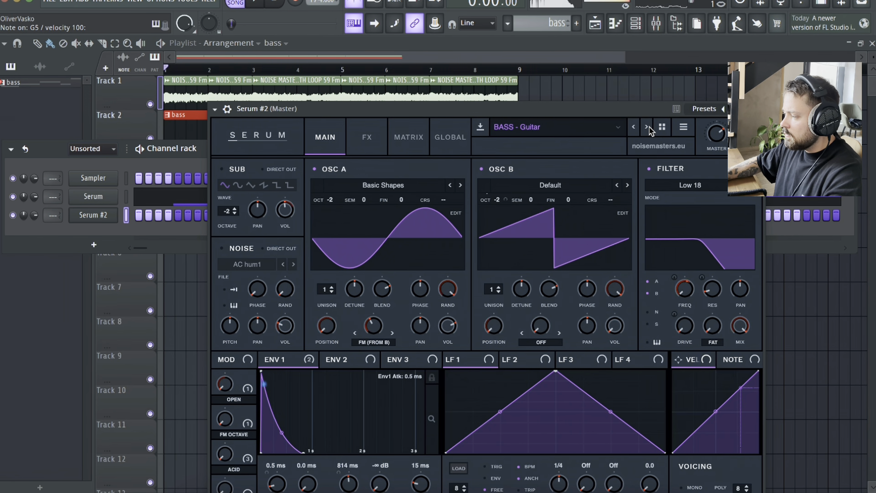
{"action": "left_click", "coordinate": [635, 127]}
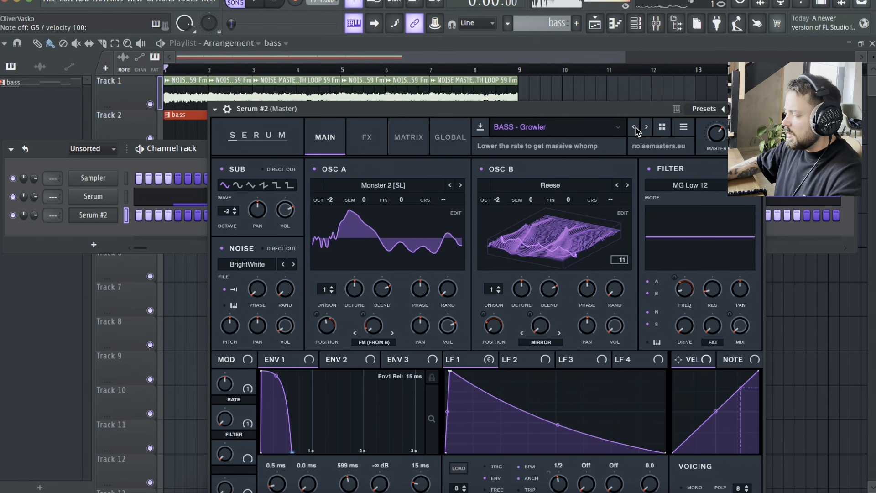
{"action": "left_click", "coordinate": [746, 109]}
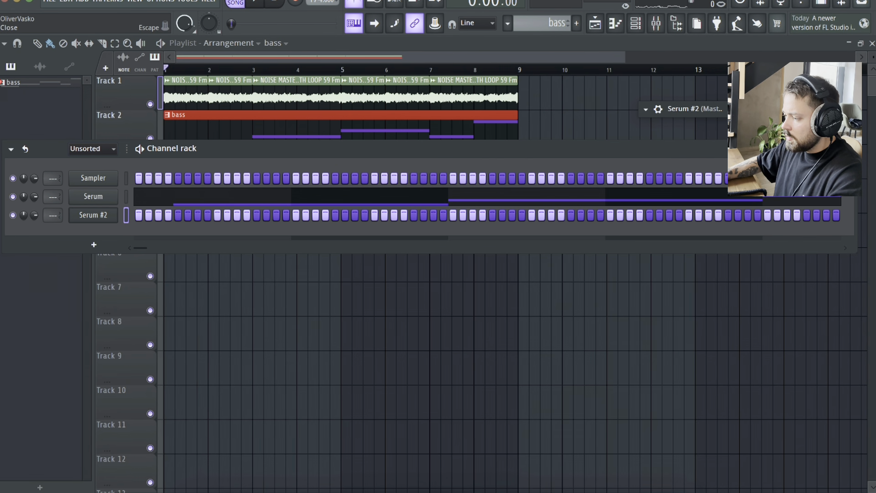
In the Serum #2 piano roll, place quarter-bar notes C#5, D#4, F4, D#4 and G#4 at bars 1, 3, 5, 7 and 8
{"action": "right_click", "coordinate": [115, 212]}
{"action": "left_click", "coordinate": [137, 216]}
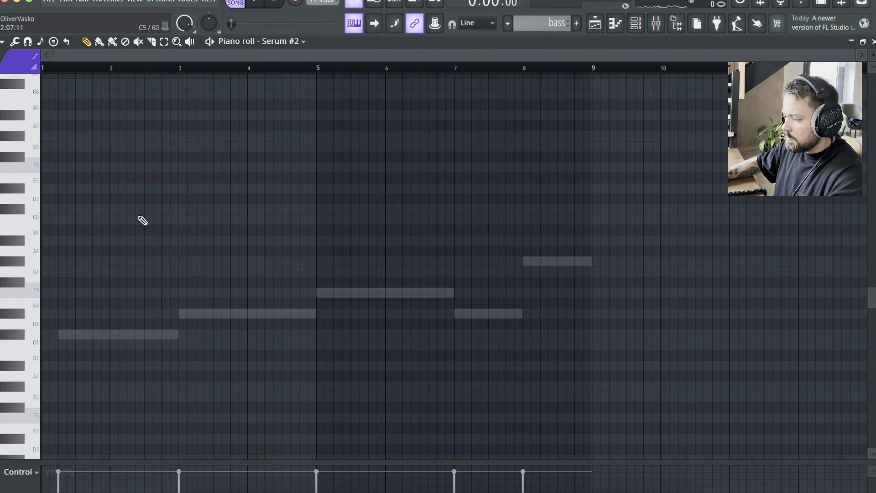
{"action": "left_click_drag", "start_coordinate": [48, 336], "coordinate": [14, 216]}
{"action": "left_click_drag", "start_coordinate": [109, 210], "coordinate": [79, 209]}
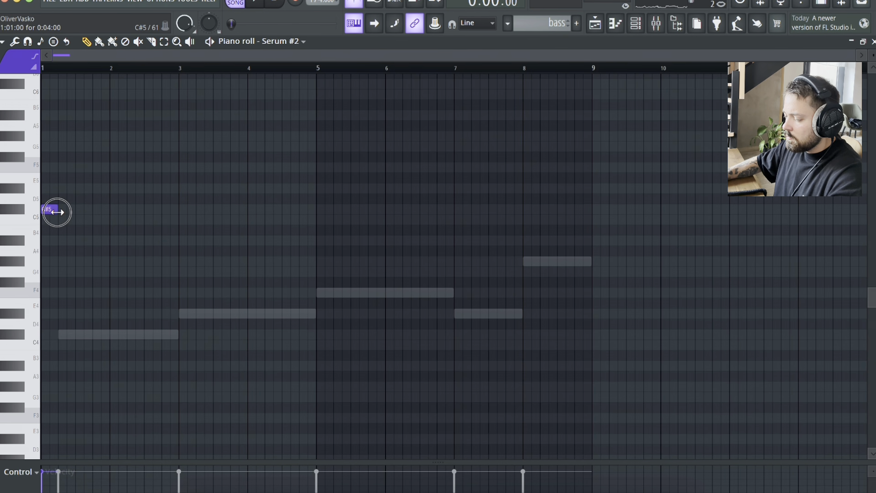
{"action": "key", "text": "space"}
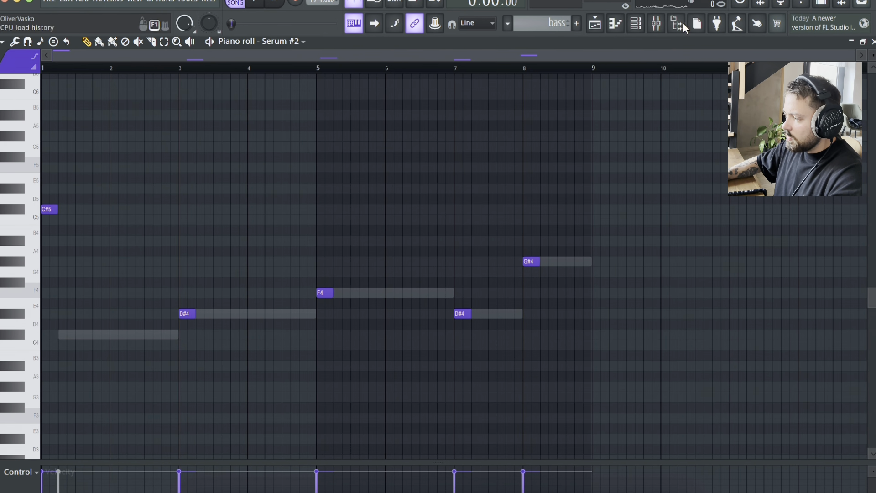
In the original Serum's piano roll, start C#4 midway through bar 1 and the other four notes a quarter bar late, keeping their ends
{"action": "left_click", "coordinate": [643, 24]}
{"action": "left_click", "coordinate": [298, 198]}
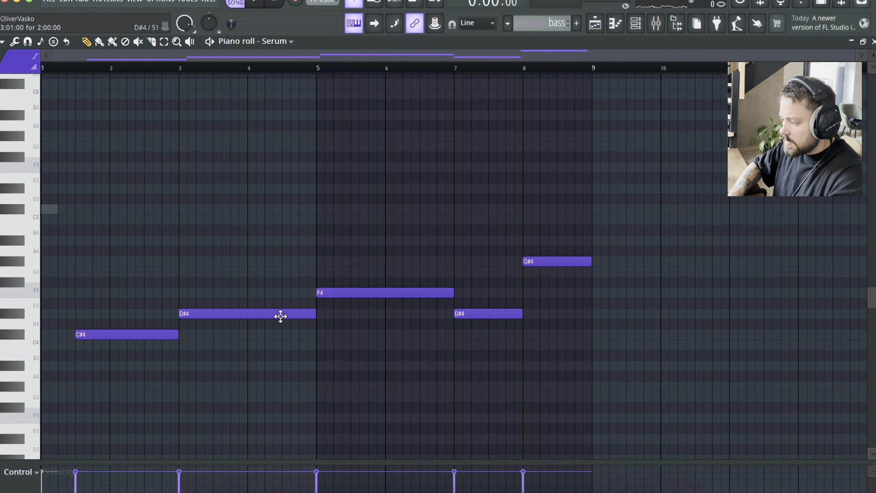
{"action": "left_click_drag", "start_coordinate": [321, 323], "coordinate": [295, 291]}
{"action": "mouse_move", "coordinate": [361, 295]}
{"action": "left_mouse_down"}
{"action": "mouse_move", "coordinate": [385, 294]}
{"action": "mouse_move", "coordinate": [375, 291]}
{"action": "left_mouse_up"}
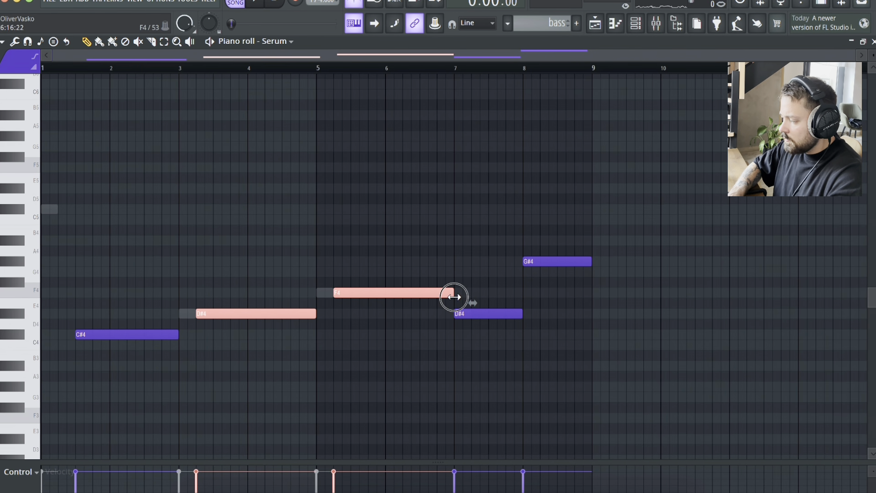
{"action": "left_click_drag", "start_coordinate": [545, 338], "coordinate": [503, 264]}
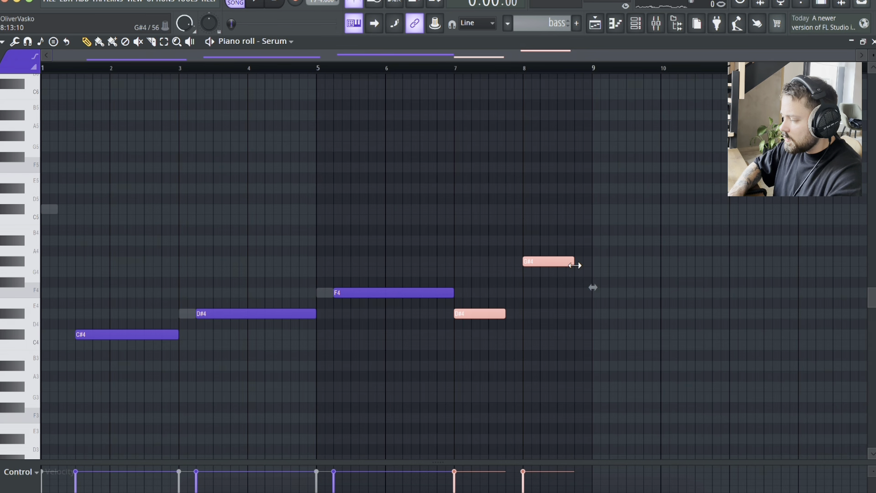
{"action": "left_click_drag", "start_coordinate": [566, 265], "coordinate": [576, 265]}
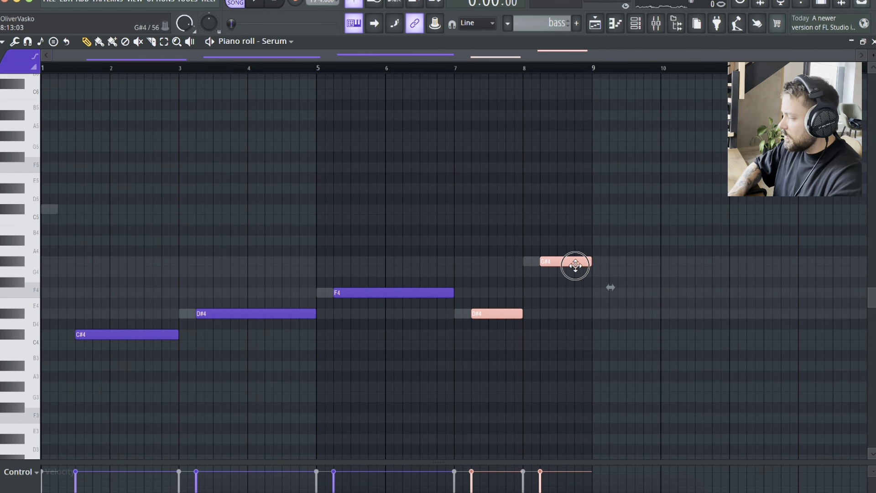
{"action": "left_click", "coordinate": [873, 42]}
Play the bass line and stretch the C#4 note to run from a quarter bar into bar 1 to bar 3
{"action": "key", "text": "space"}
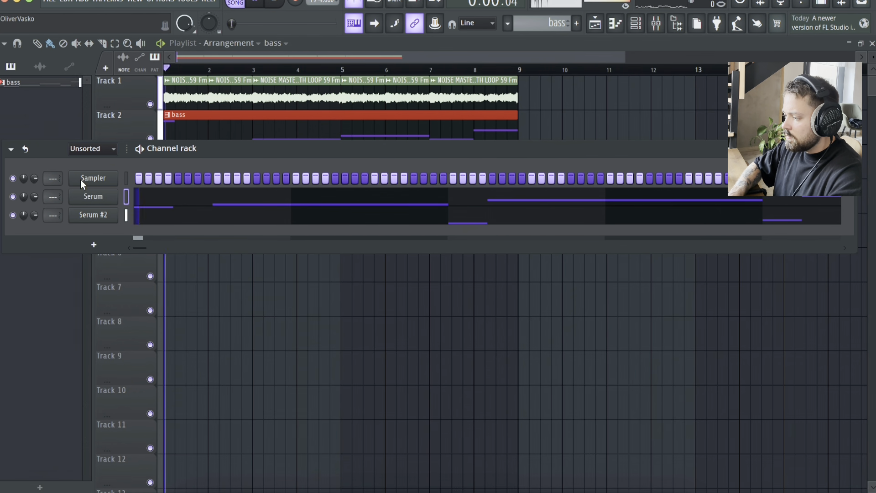
{"action": "left_click", "coordinate": [179, 191]}
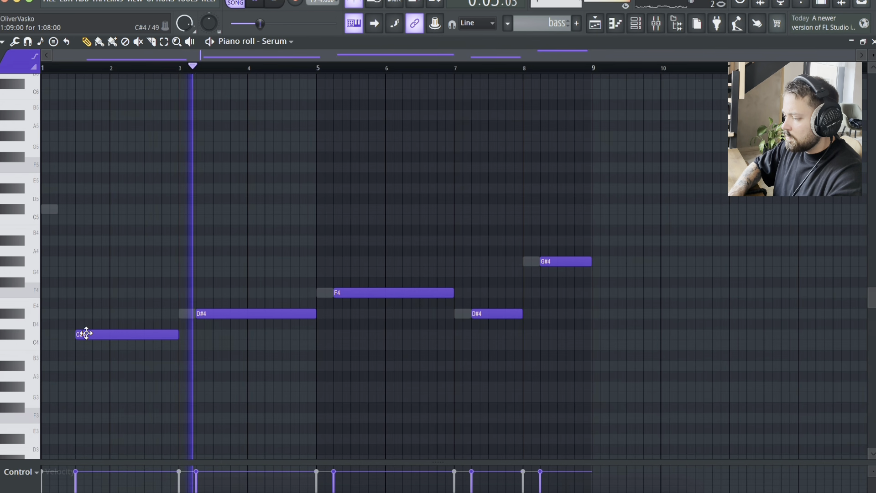
{"action": "left_click_drag", "start_coordinate": [86, 334], "coordinate": [72, 332]}
{"action": "key", "text": "space"}
{"action": "key", "text": "space"}
{"action": "left_click_drag", "start_coordinate": [163, 334], "coordinate": [178, 336]}
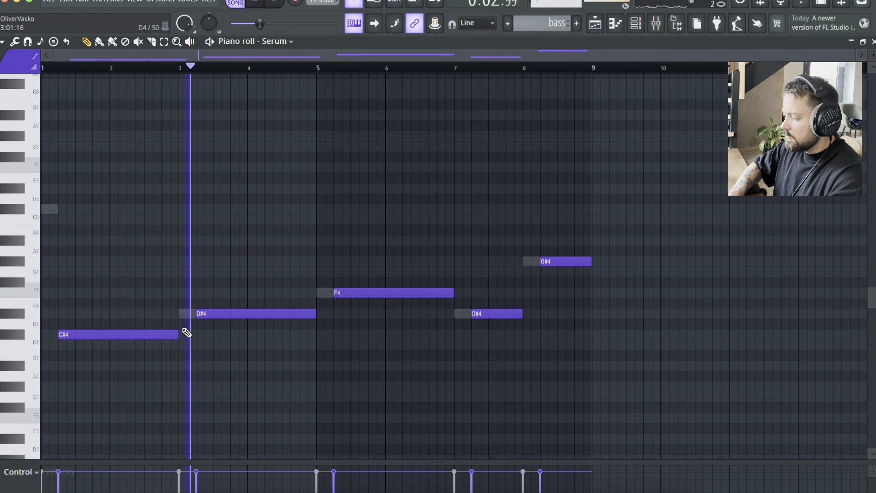
{"action": "key", "text": "space"}
{"action": "left_click", "coordinate": [872, 41]}
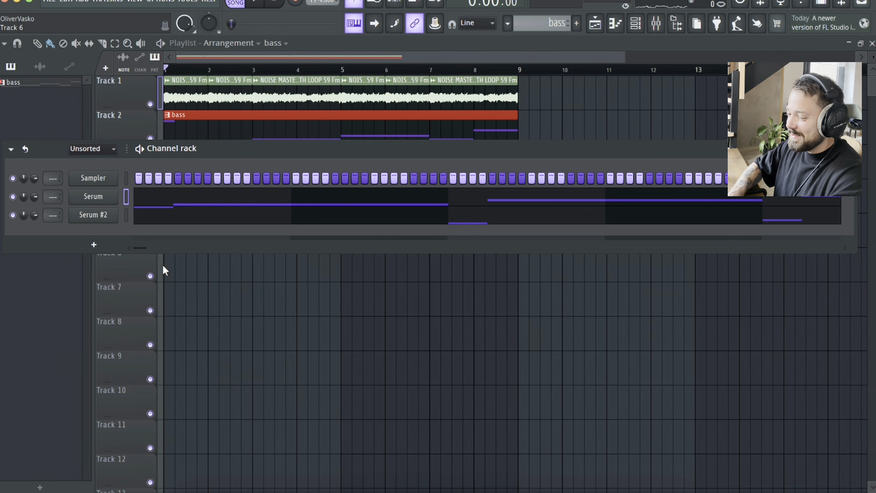
Set the RATE macro of the original Serum's BASS - Gravity preset to 27% during playback, and return to the playlist
{"action": "left_click", "coordinate": [103, 199]}
{"action": "key", "text": "space"}
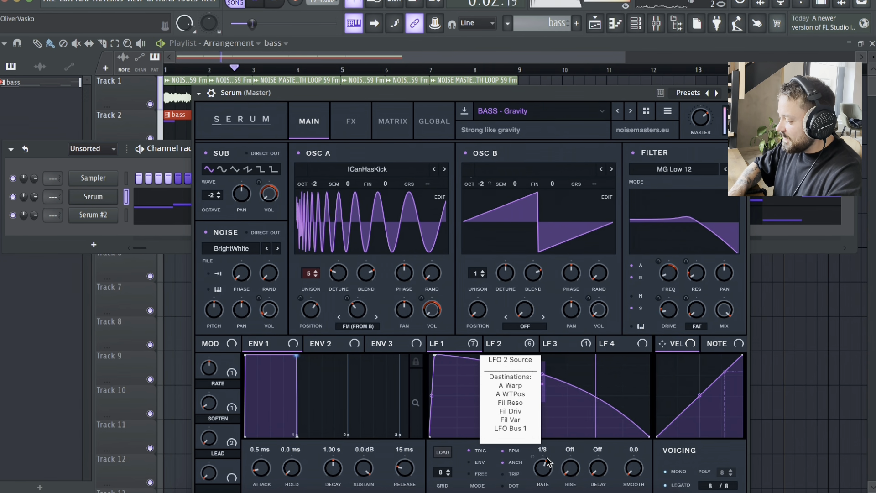
{"action": "left_click_drag", "start_coordinate": [210, 371], "coordinate": [210, 392]}
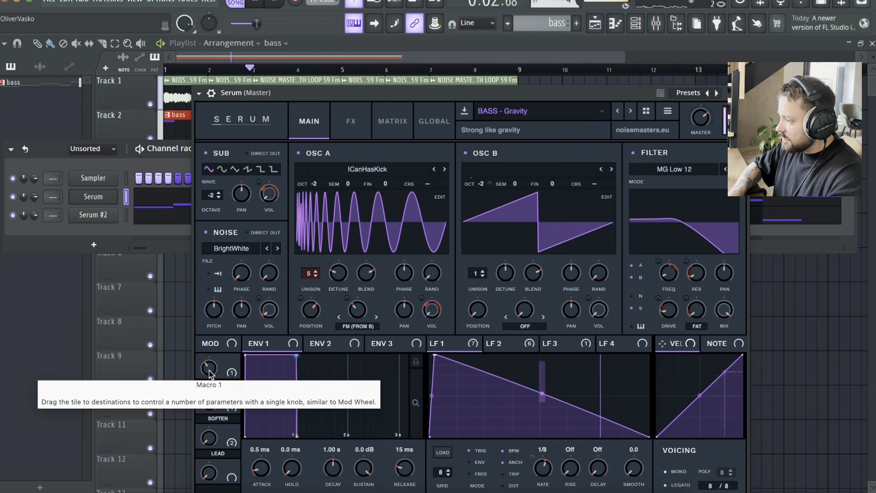
{"action": "left_click", "coordinate": [209, 372]}
{"action": "left_click_drag", "start_coordinate": [209, 372], "coordinate": [214, 380]}
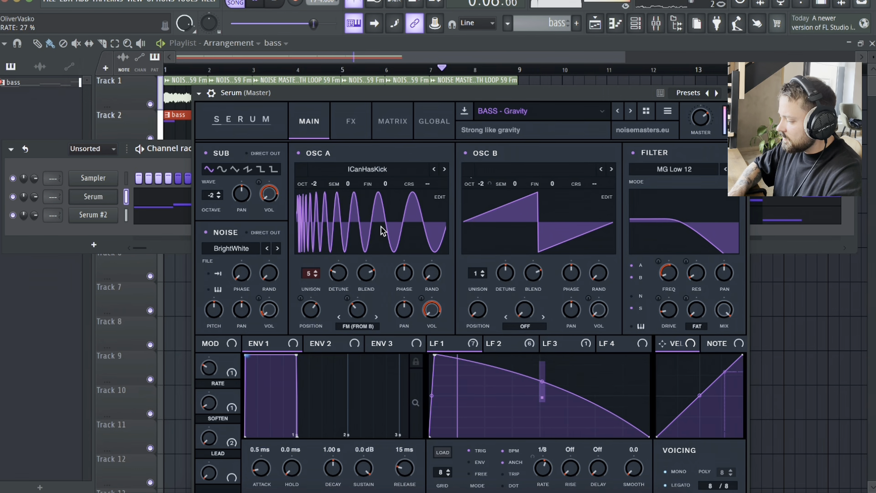
{"action": "key", "text": "space"}
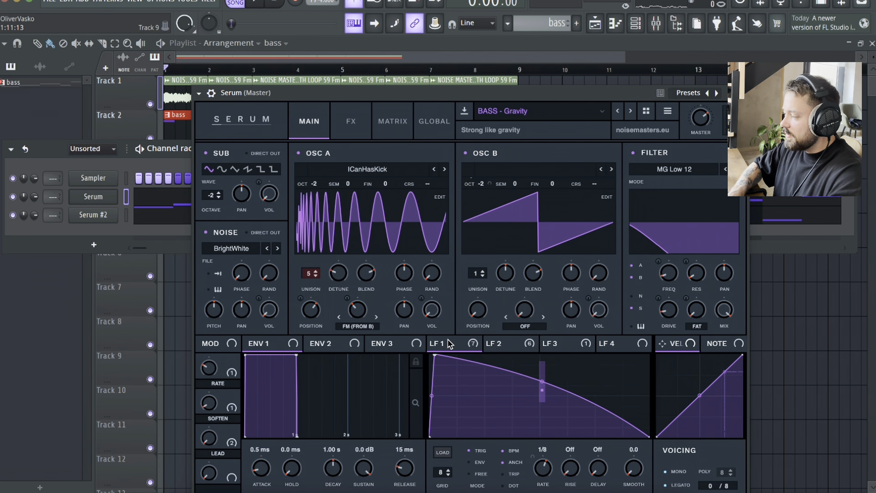
{"action": "key", "text": "Escape"}
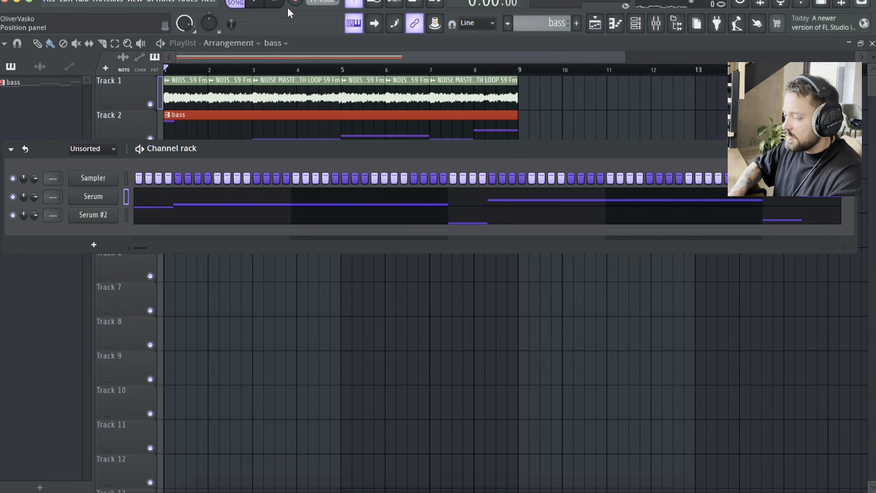
{"action": "left_click", "coordinate": [253, 57]}
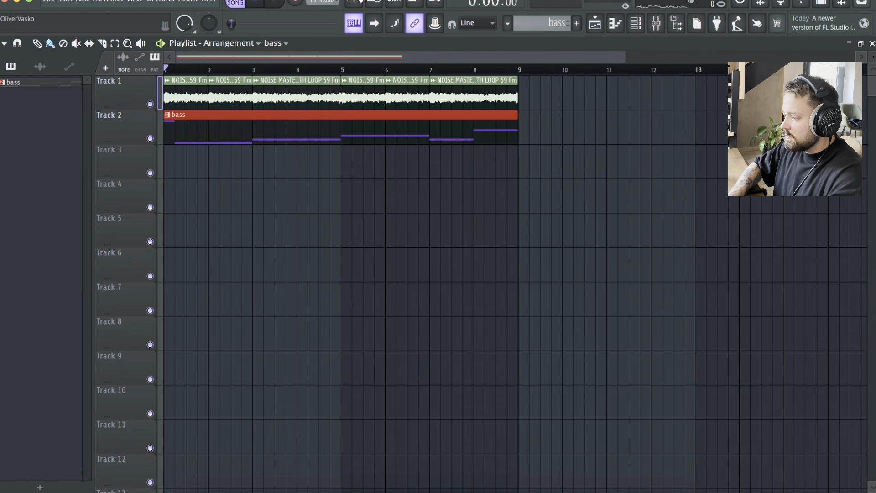
Play the arrangement and follow the bass notes in the original Serum's piano roll, closing it when done
{"action": "key", "text": "space"}
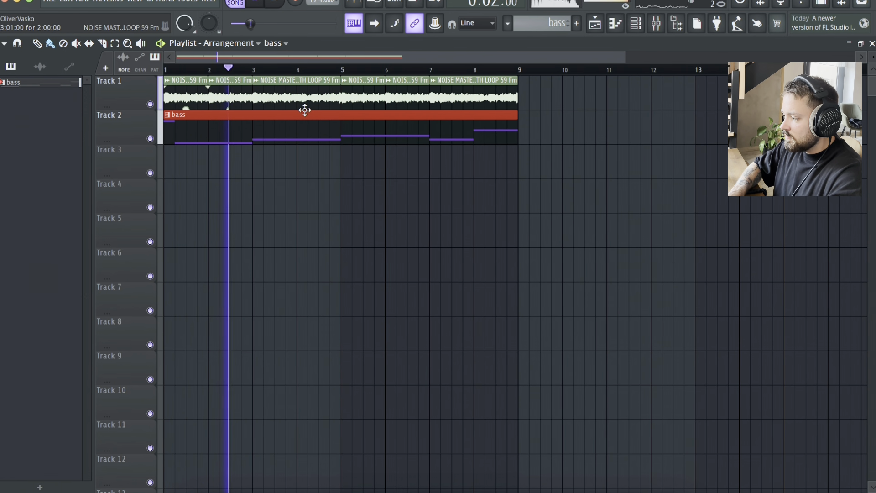
{"action": "key", "text": "space"}
{"action": "key", "text": "space"}
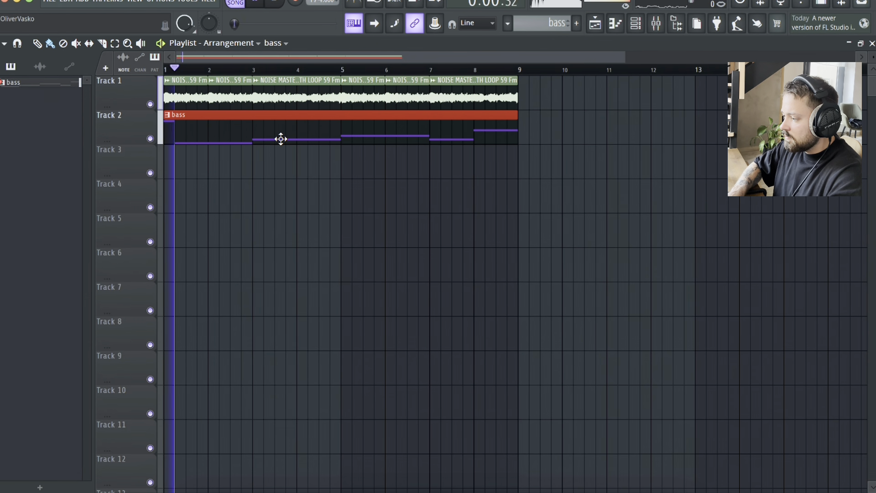
{"action": "double_click", "coordinate": [281, 138]}
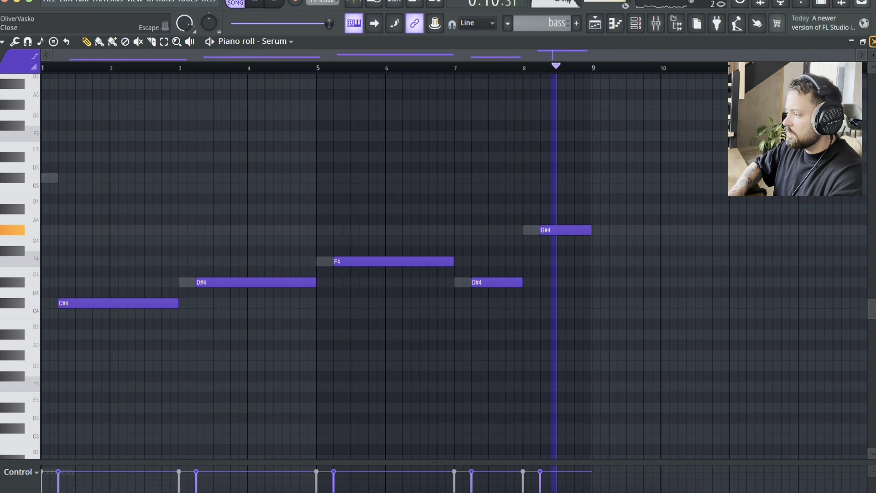
{"action": "left_click", "coordinate": [872, 42]}
Compare the synth loop with the kHs Trance Gate on its mixer track bypassed and re-enabled during playback, viewing the clip's channel settings
{"action": "left_click", "coordinate": [656, 23]}
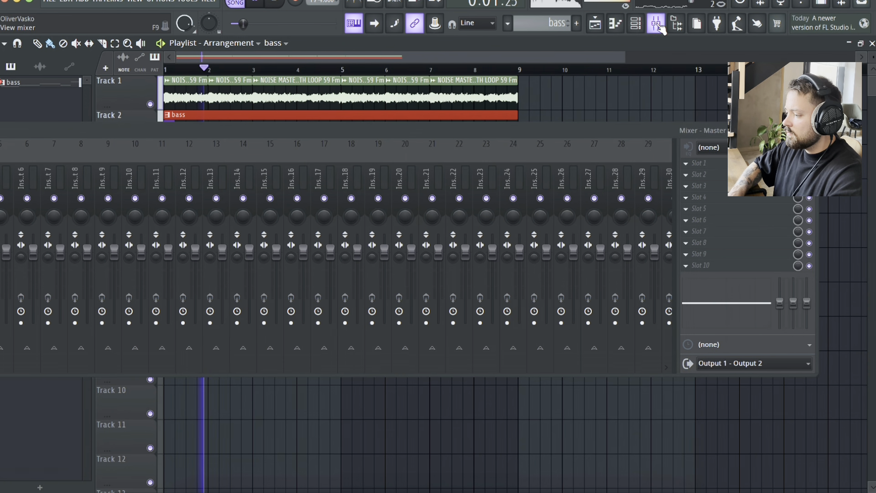
{"action": "left_click_drag", "start_coordinate": [533, 131], "coordinate": [504, 136]}
{"action": "left_click", "coordinate": [64, 199]}
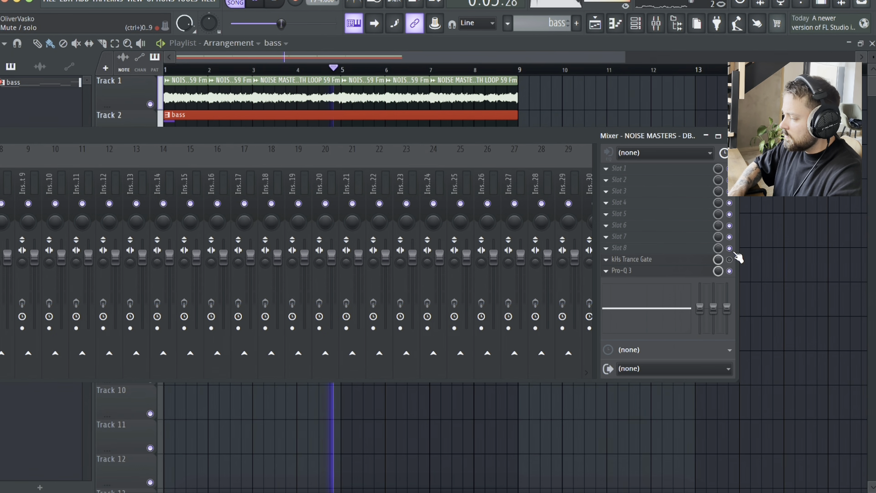
{"action": "left_click", "coordinate": [729, 135]}
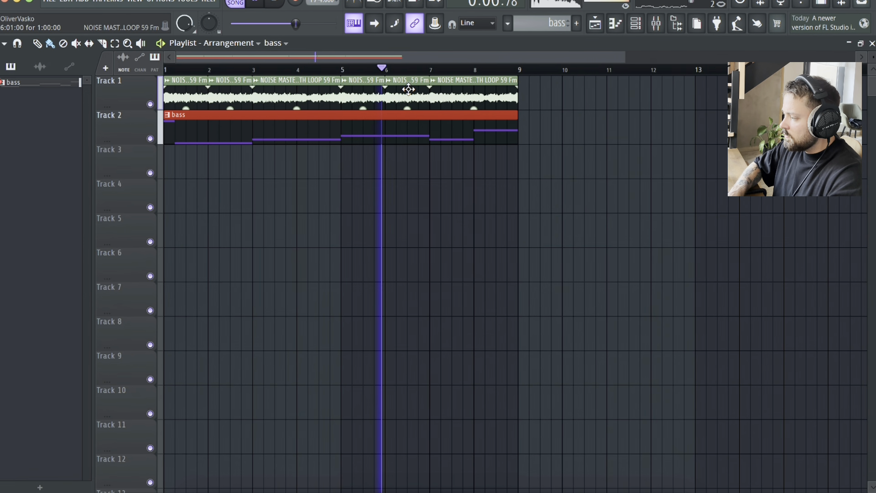
{"action": "double_click", "coordinate": [465, 90]}
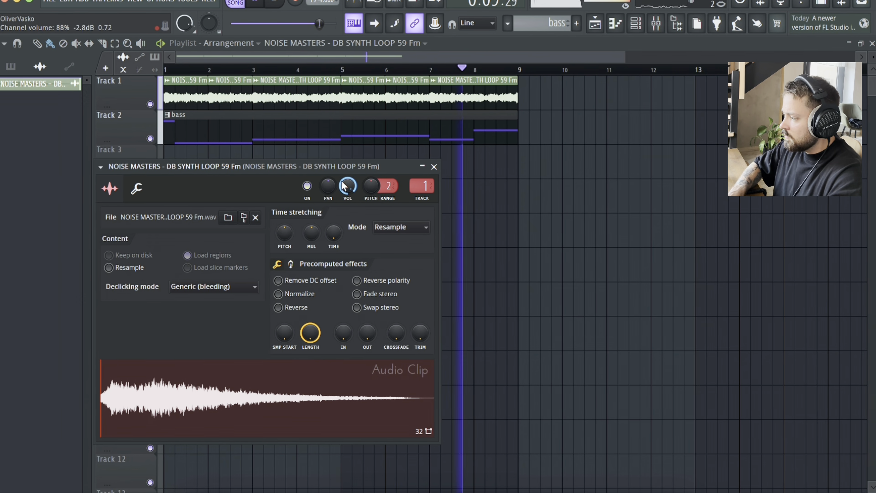
{"action": "key", "text": "F9"}
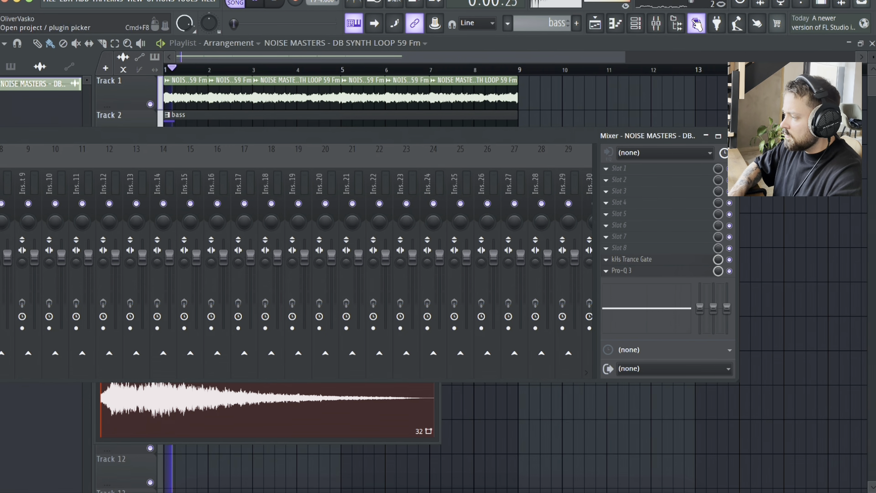
{"action": "left_click", "coordinate": [653, 28]}
{"action": "left_click", "coordinate": [434, 167]}
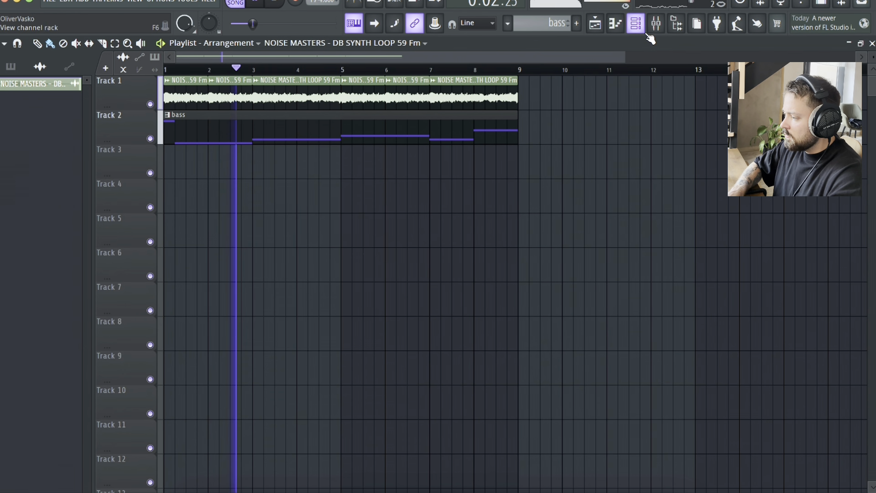
{"action": "key", "text": "space"}
Show the Unsorted channels in the channel rack and add a third Serum instance
{"action": "left_click", "coordinate": [636, 23]}
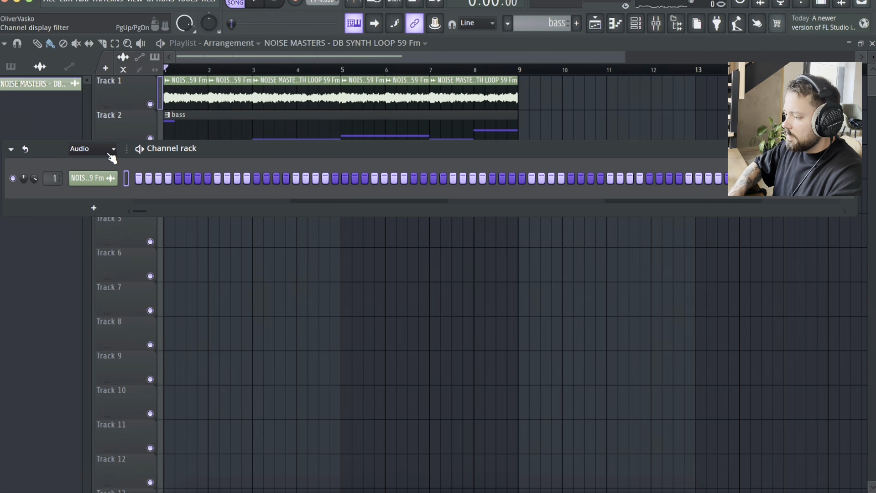
{"action": "left_click", "coordinate": [109, 153]}
{"action": "left_click", "coordinate": [99, 197]}
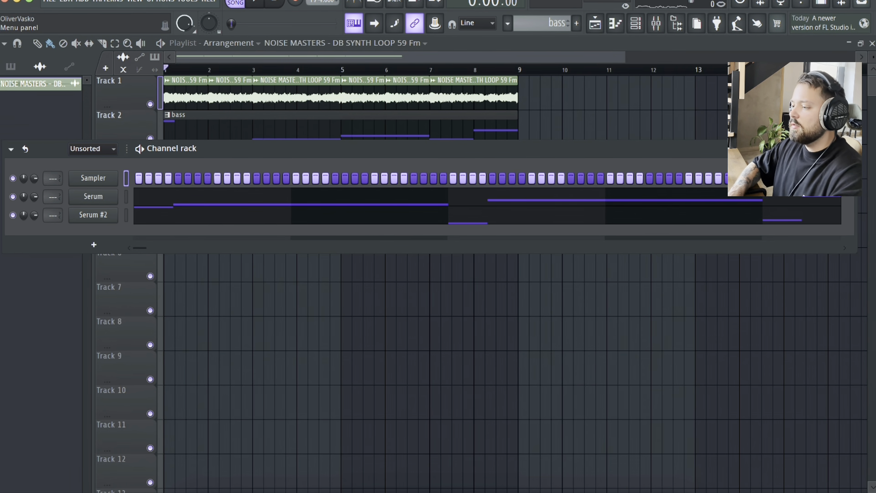
{"action": "left_click", "coordinate": [86, 1]}
{"action": "mouse_move", "coordinate": [133, 146]}
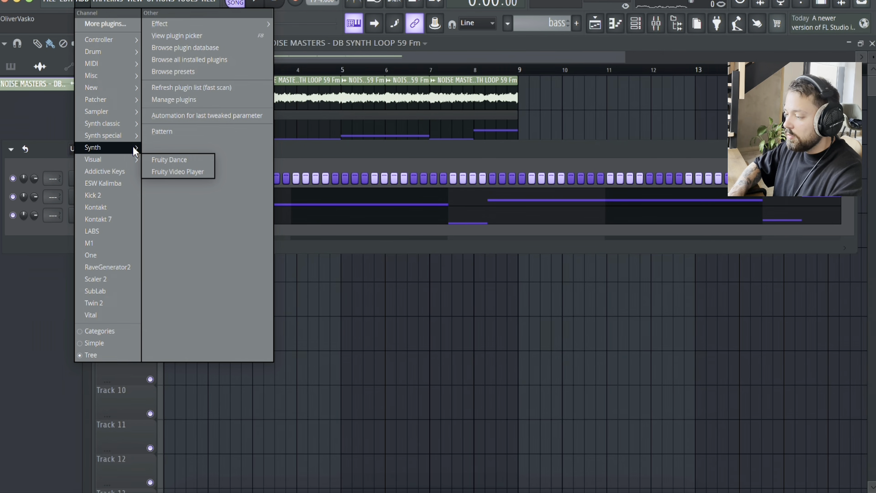
{"action": "left_click", "coordinate": [217, 197]}
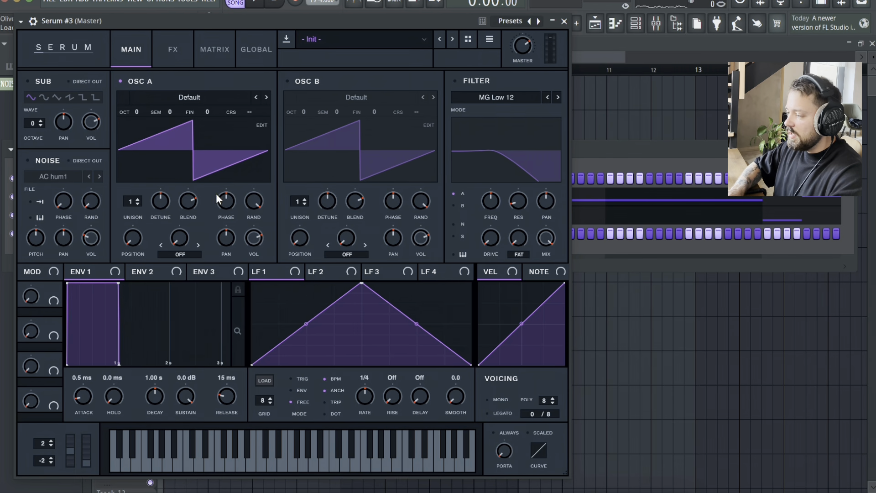
Load the LEAD - Acid preset from NOISE MASTERS - Dancefloor Box Presets for Serum into Serum #3
{"action": "left_click", "coordinate": [381, 35]}
{"action": "scroll", "coordinate": [508, 296], "scroll_direction": "down", "scroll_amount": 5}
{"action": "scroll", "coordinate": [508, 274], "scroll_direction": "up", "scroll_amount": 3}
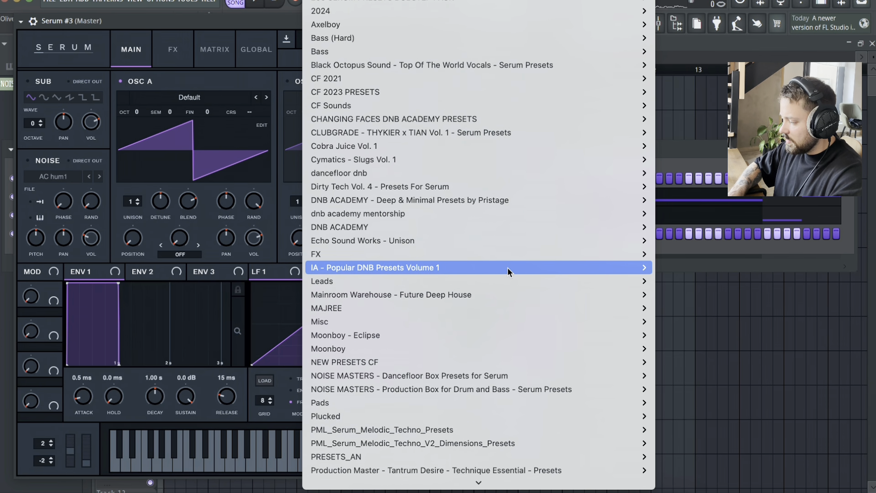
{"action": "mouse_move", "coordinate": [521, 377]}
{"action": "scroll", "coordinate": [748, 378], "scroll_direction": "down", "scroll_amount": 15}
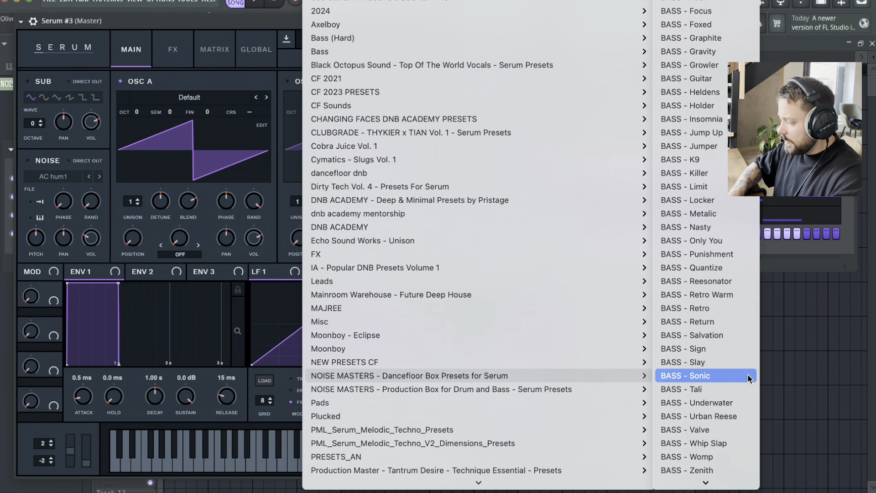
{"action": "scroll", "coordinate": [716, 366], "scroll_direction": "up", "scroll_amount": 10}
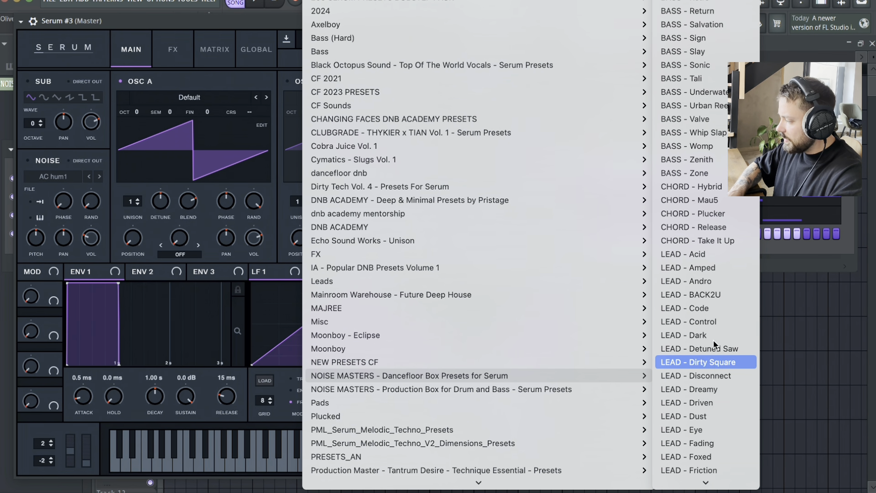
{"action": "left_click", "coordinate": [694, 256]}
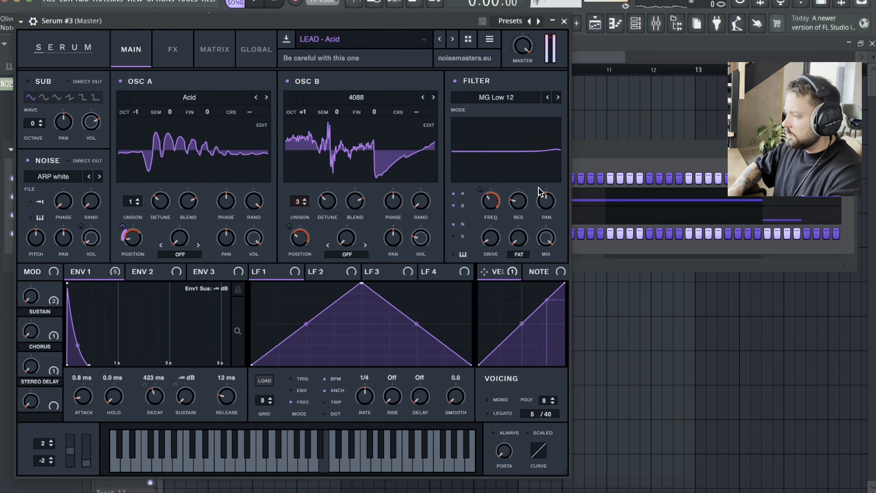
Audition the neighbouring lead presets in Serum #3, settle on LEAD - Andro and close the plugin
{"action": "left_click", "coordinate": [452, 39]}
{"action": "left_click", "coordinate": [452, 39]}
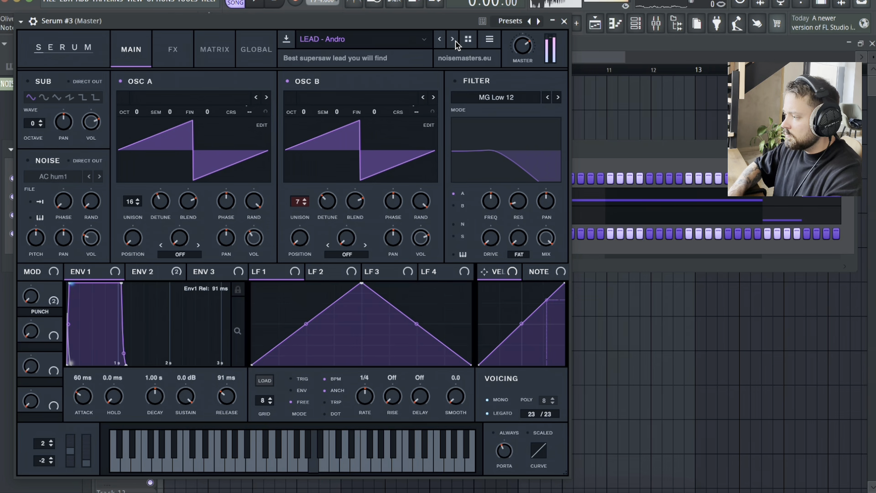
{"action": "left_click", "coordinate": [452, 40]}
{"action": "left_click", "coordinate": [452, 40]}
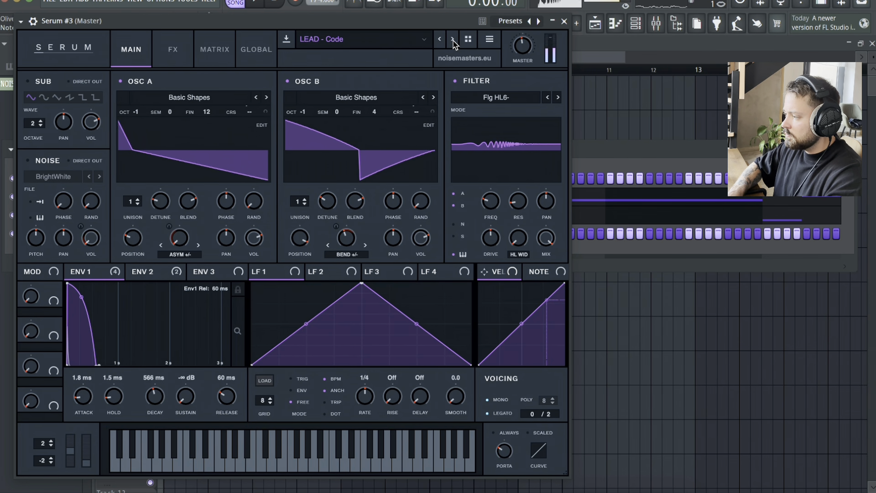
{"action": "left_click", "coordinate": [441, 39]}
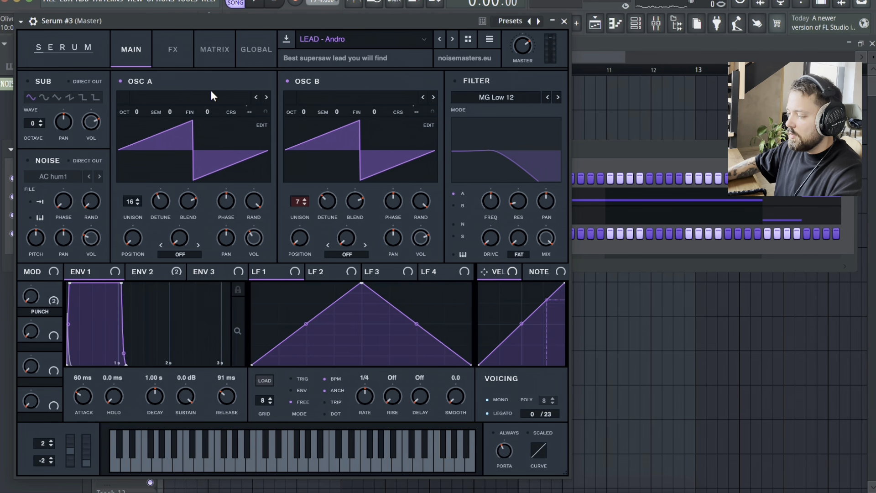
{"action": "left_click", "coordinate": [564, 22]}
Open Serum #3's piano roll in pattern mode and audition lead pitches, including G5, over the playing bass line
{"action": "right_click", "coordinate": [87, 234]}
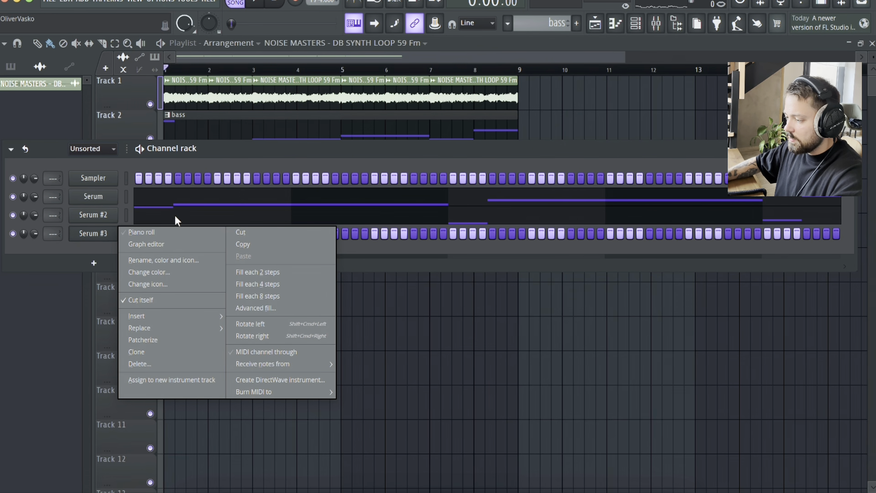
{"action": "left_click", "coordinate": [142, 232]}
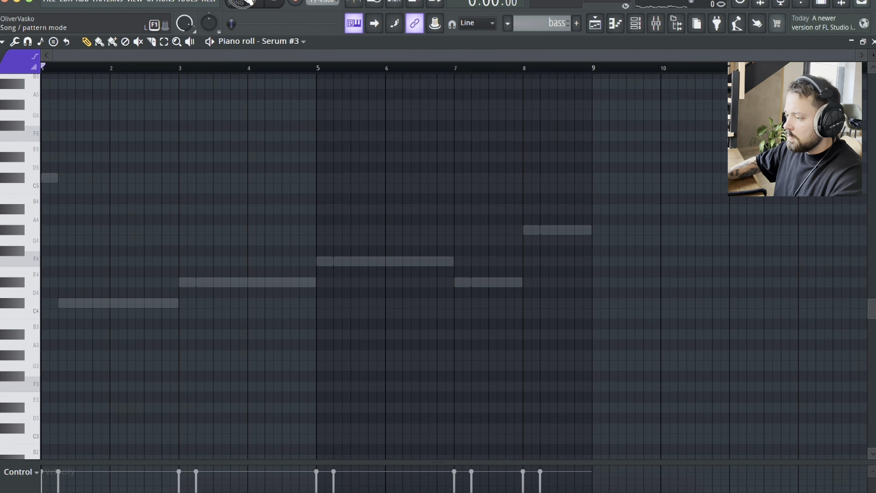
{"action": "key", "text": "space"}
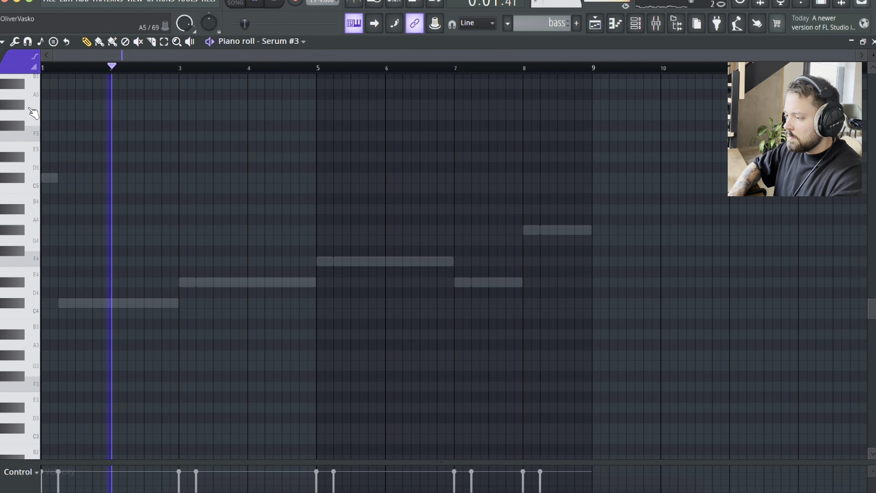
{"action": "scroll", "coordinate": [32, 169], "scroll_direction": "up", "scroll_amount": 3}
{"action": "key", "text": "space"}
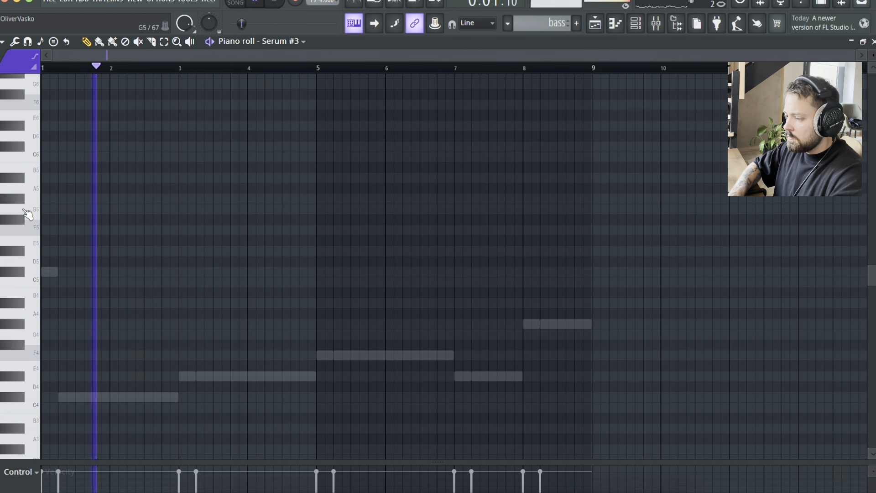
{"action": "left_click", "coordinate": [32, 209]}
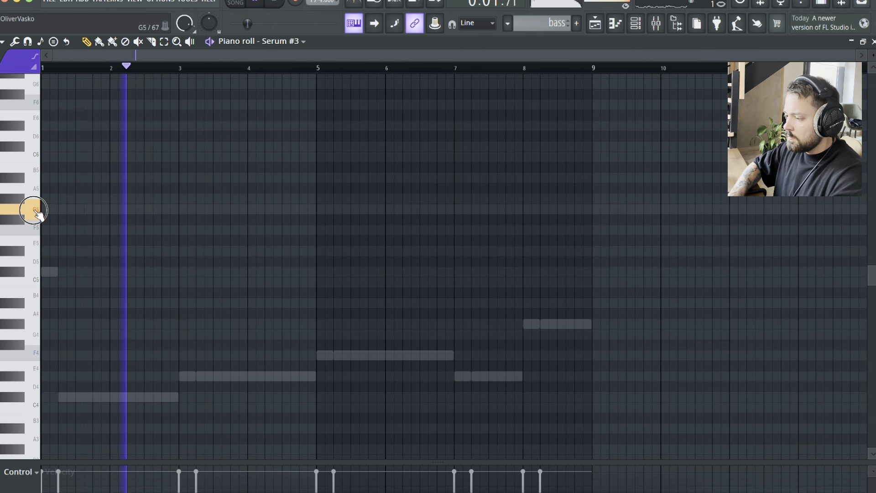
{"action": "key", "text": "space"}
Place two quarter-bar notes for Serum #3 during playback: C#5 midway through bar 1 and C5 a quarter bar into bar 2
{"action": "left_click_drag", "start_coordinate": [58, 199], "coordinate": [92, 199]}
{"action": "key", "text": "space"}
{"action": "left_click_drag", "start_coordinate": [196, 199], "coordinate": [84, 280]}
{"action": "left_click", "coordinate": [135, 272]}
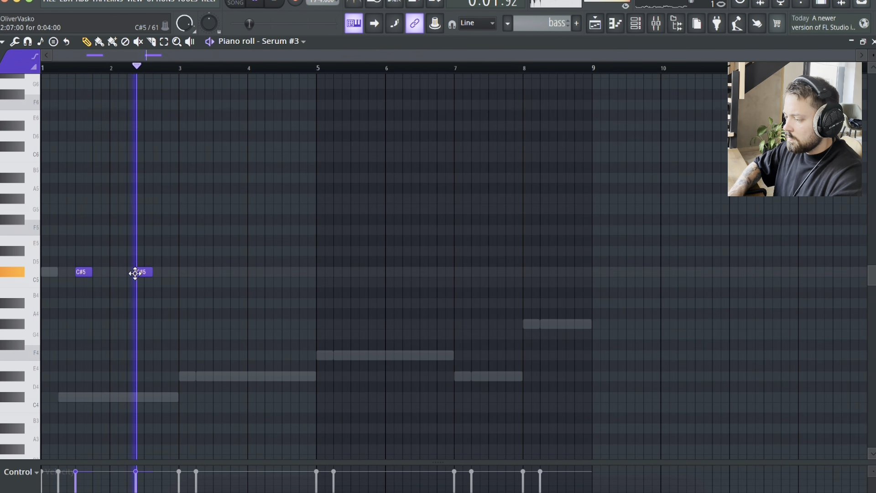
{"action": "left_click_drag", "start_coordinate": [152, 272], "coordinate": [135, 283]}
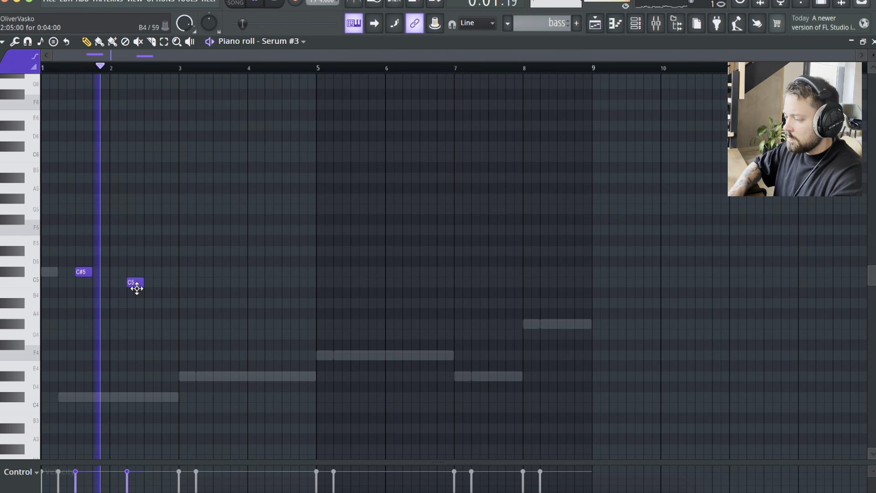
Move Serum #3's C#5 note to G#4 at the start of bar 1 and replay the pattern
{"action": "scroll", "coordinate": [109, 265], "scroll_direction": "down", "scroll_amount": 2}
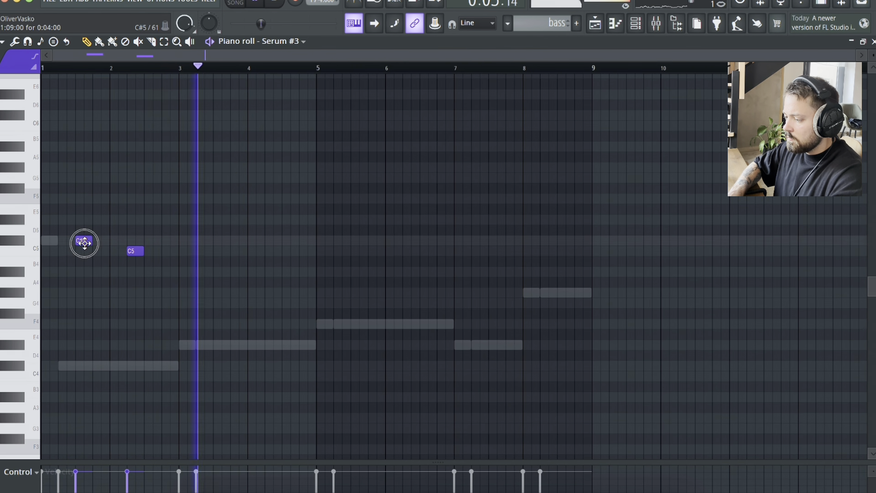
{"action": "key", "text": "space"}
{"action": "left_click_drag", "start_coordinate": [84, 242], "coordinate": [46, 299]}
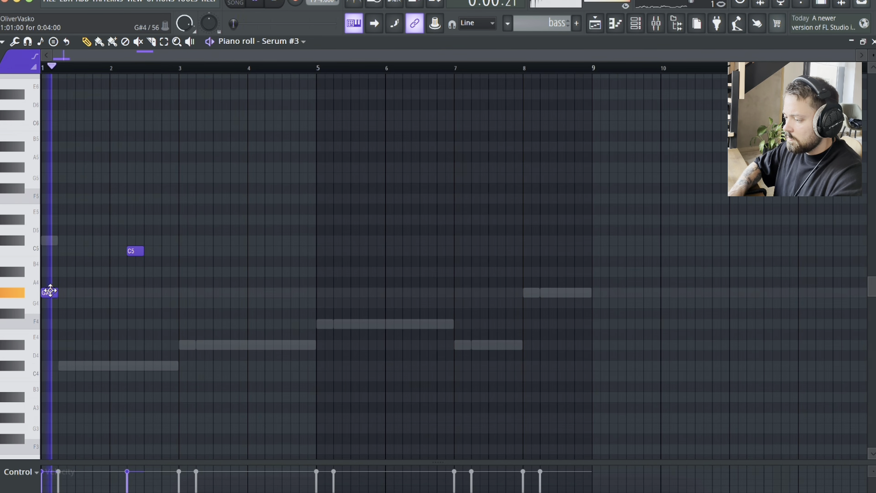
{"action": "left_click_drag", "start_coordinate": [50, 291], "coordinate": [50, 291]}
{"action": "key", "text": "space"}
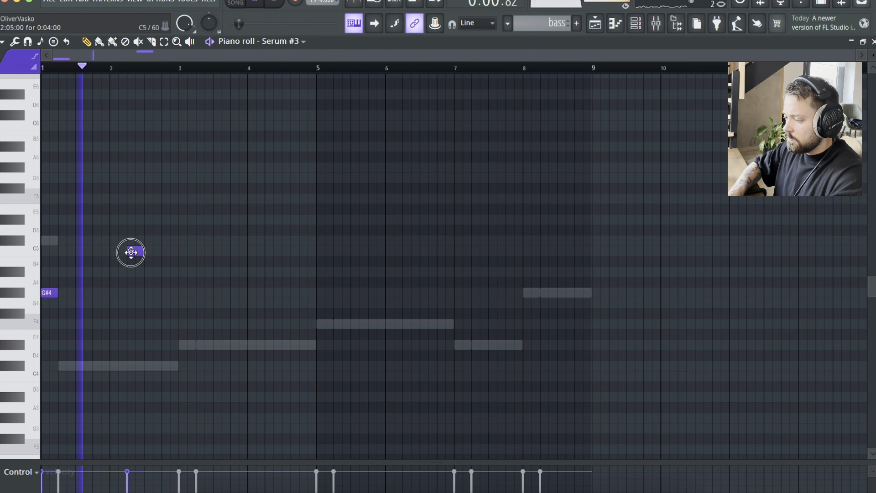
Move the C5 note to G#4 at 2:13, and add quarter-bar notes G4 at bar 3 and G#4 at 4:07
{"action": "left_click_drag", "start_coordinate": [130, 251], "coordinate": [168, 295]}
{"action": "left_click", "coordinate": [182, 302]}
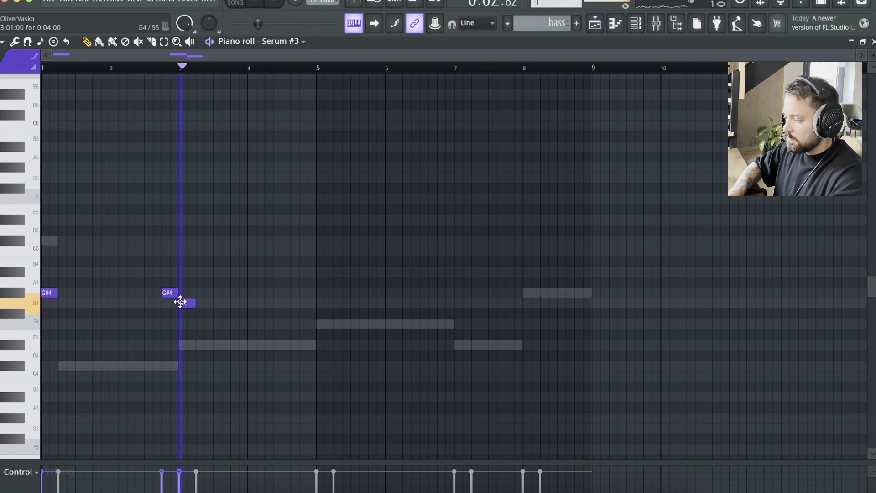
{"action": "left_click", "coordinate": [278, 292]}
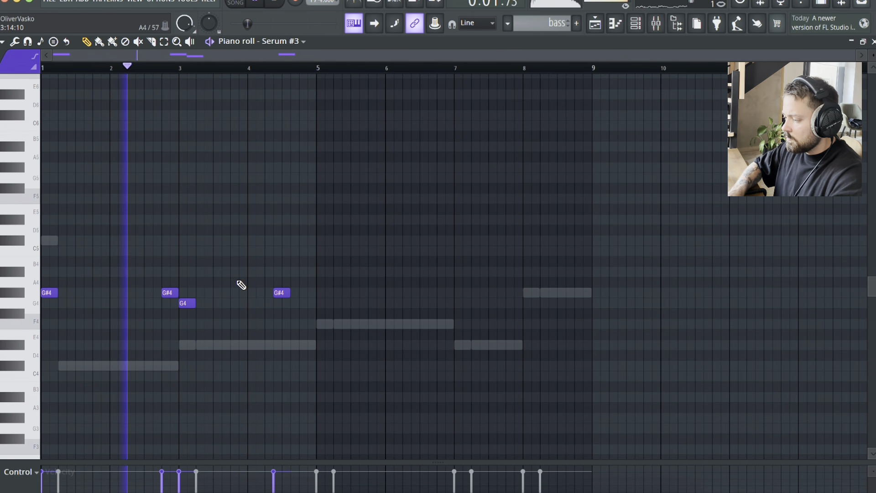
Replay the lead line and shift the bar 2 G#4 earlier to 2:11 and the bar 4 G#4 to 4:09
{"action": "key", "text": "space"}
{"action": "key", "text": "space"}
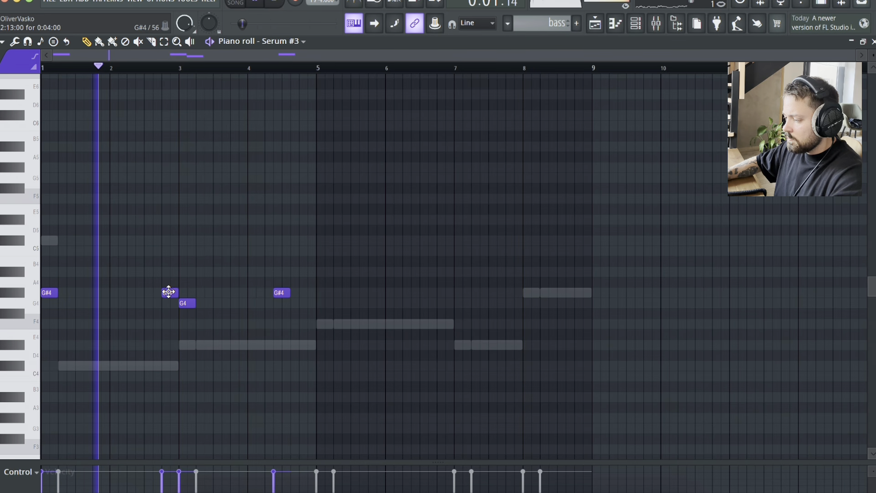
{"action": "left_click_drag", "start_coordinate": [164, 291], "coordinate": [157, 291]}
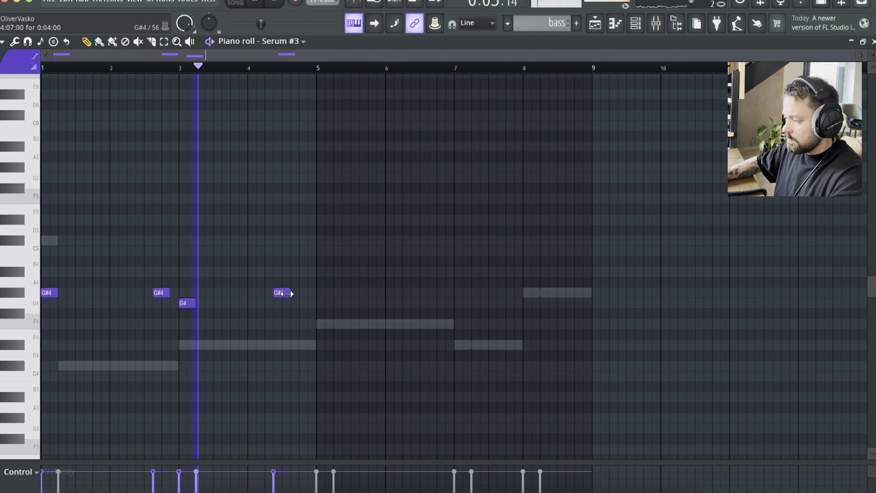
{"action": "key", "text": "space"}
{"action": "key", "text": "space"}
{"action": "left_click_drag", "start_coordinate": [285, 296], "coordinate": [295, 294]}
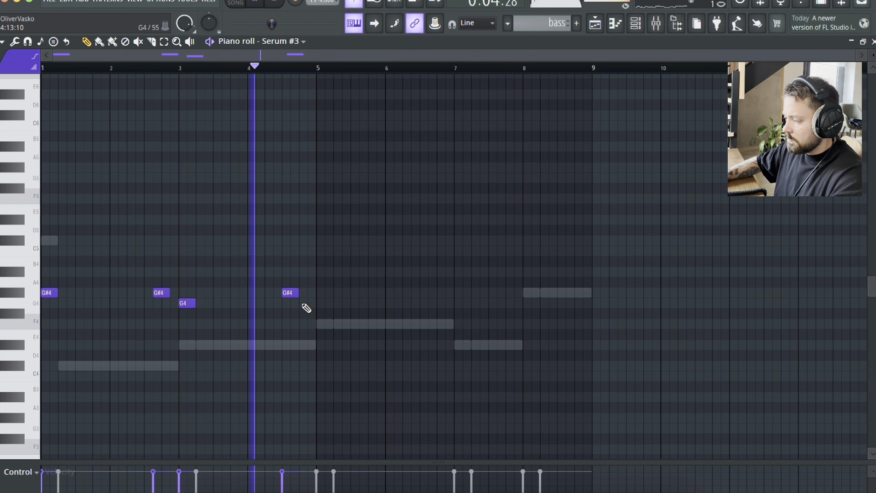
Add a quarter-bar G4 at 4:13 in the Serum #3 melody and replay the pattern
{"action": "left_click", "coordinate": [321, 325]}
{"action": "key", "text": "space"}
{"action": "left_click_drag", "start_coordinate": [322, 324], "coordinate": [305, 302]}
{"action": "key", "text": "space"}
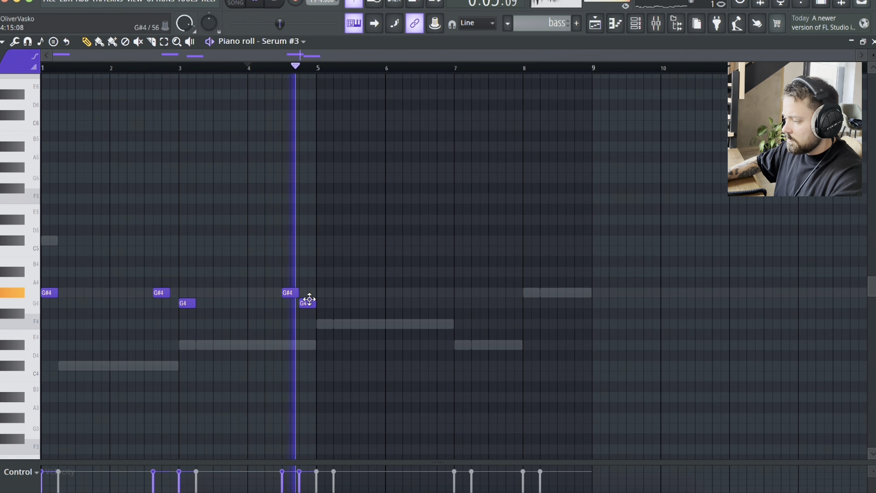
{"action": "key", "text": "space"}
{"action": "key", "text": "space"}
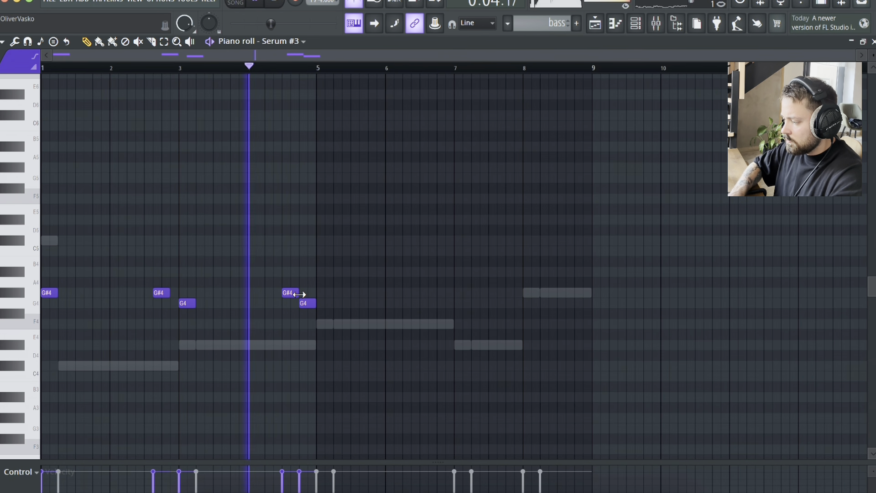
Shorten the bar 4 G#4 to three steps, add a quarter-bar F4 at the start of bar 5, and replay the pattern
{"action": "scroll", "coordinate": [299, 294], "scroll_direction": "up", "scroll_amount": 2, "text": "ctrl"}
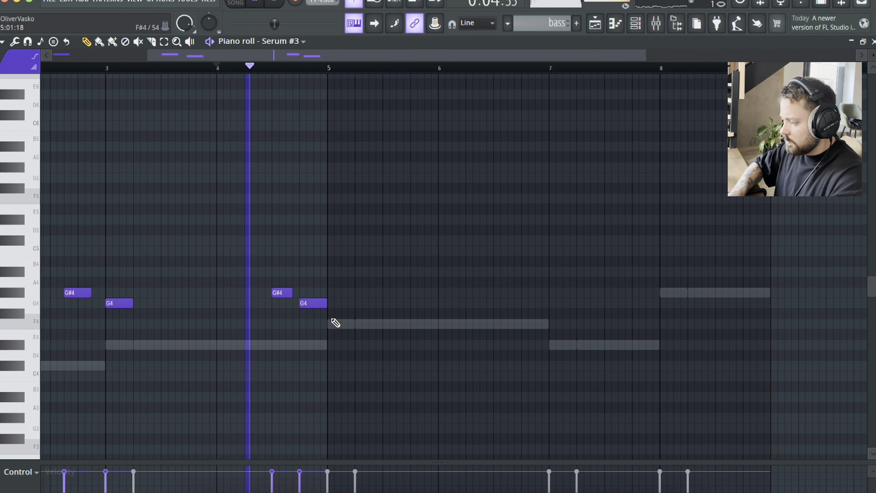
{"action": "left_click", "coordinate": [329, 323]}
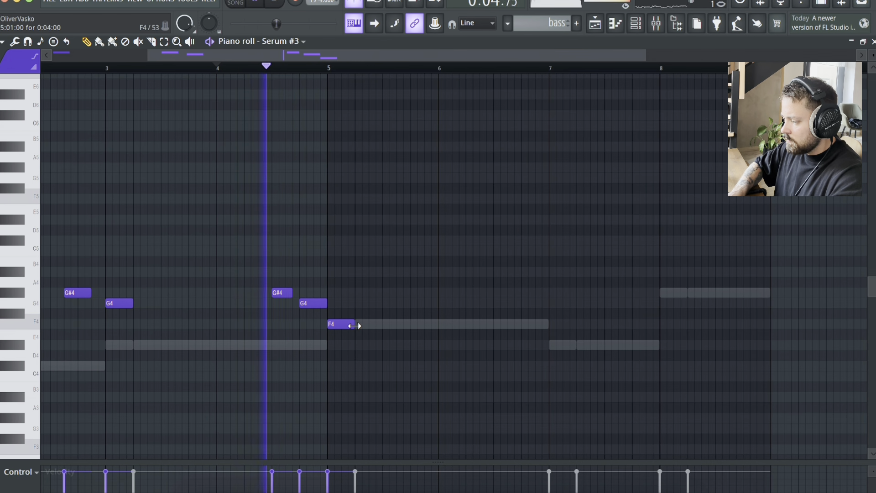
{"action": "scroll", "coordinate": [342, 324], "scroll_direction": "down", "scroll_amount": 2, "text": "ctrl"}
{"action": "left_click", "coordinate": [275, 3]}
{"action": "key", "text": "space"}
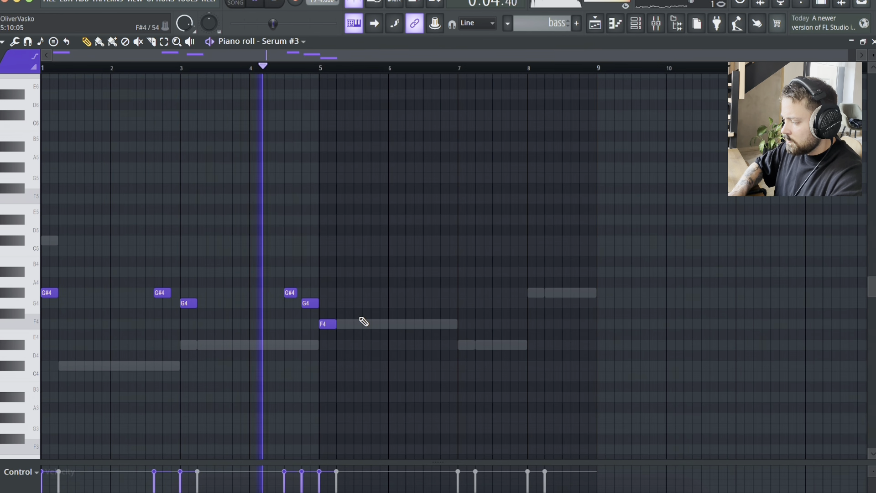
Duplicate the G#4, G4, F4 phrase two bars later and fill bar 8 with quarter-bar notes G#4, A#4, G#4 and G4
{"action": "left_click_drag", "start_coordinate": [343, 333], "coordinate": [429, 293]}
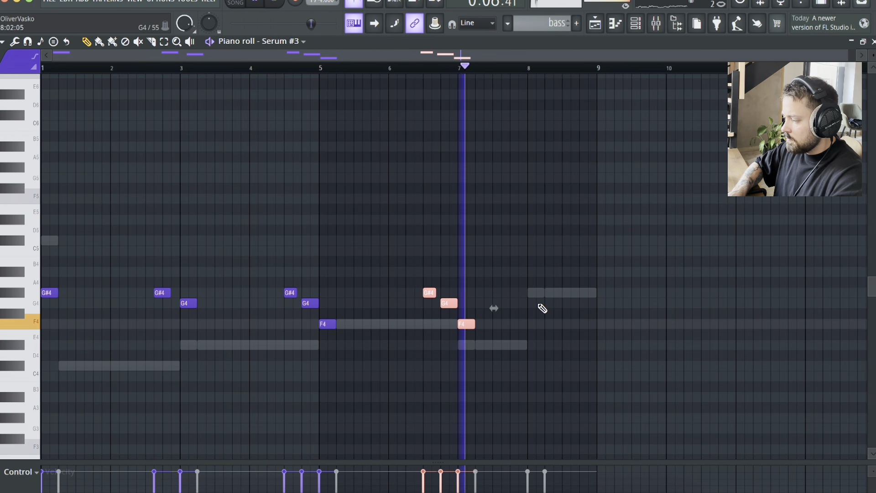
{"action": "left_click", "coordinate": [530, 292]}
{"action": "left_click", "coordinate": [548, 271]}
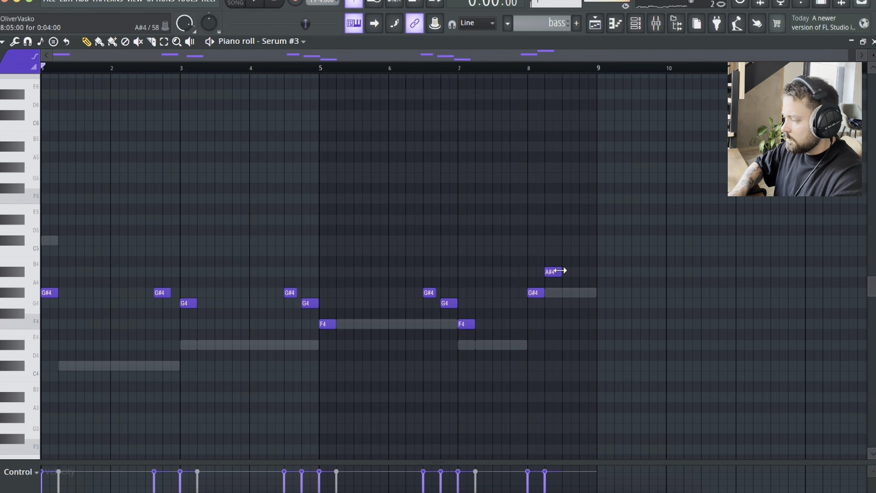
{"action": "left_click", "coordinate": [565, 293]}
{"action": "left_click", "coordinate": [582, 323]}
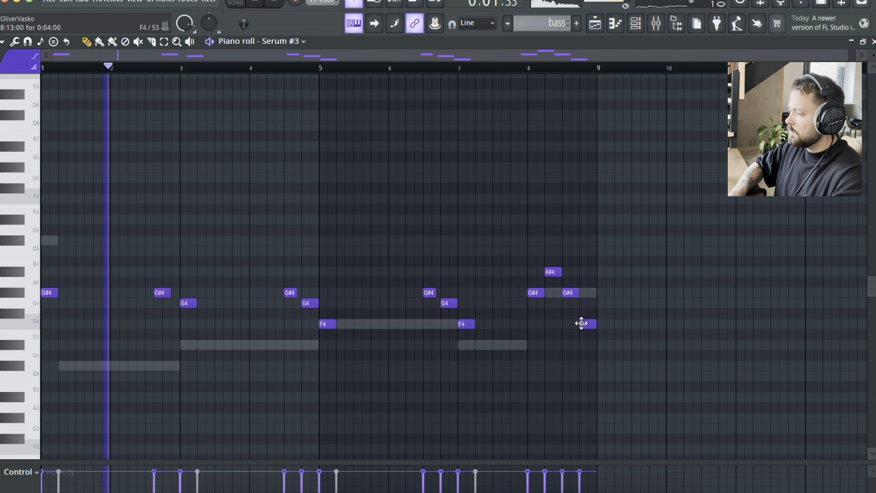
{"action": "left_click", "coordinate": [529, 69]}
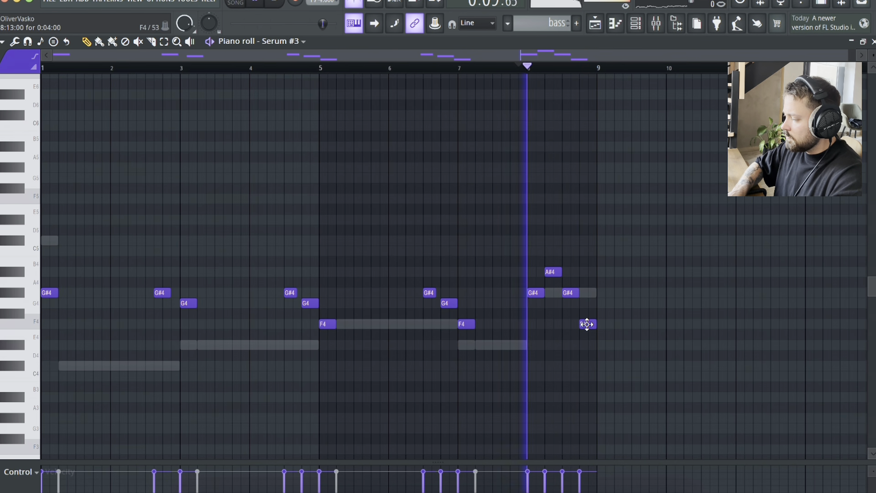
{"action": "left_click_drag", "start_coordinate": [584, 323], "coordinate": [584, 303]}
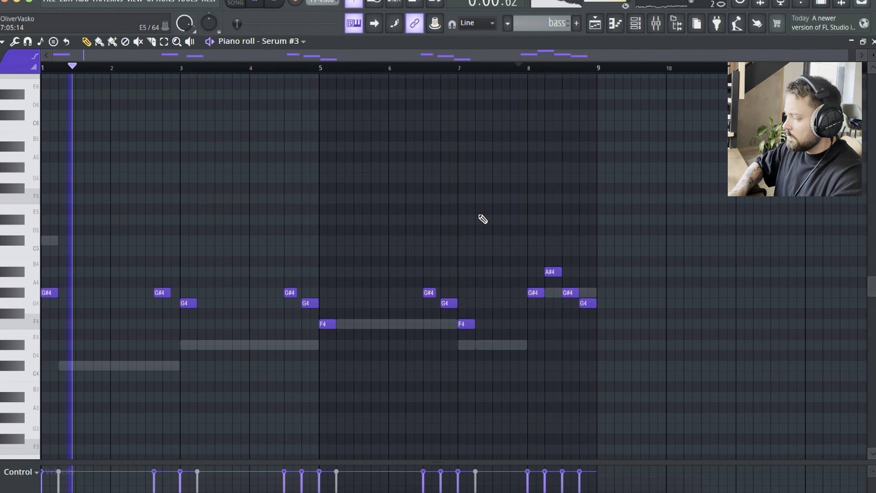
Transpose all Serum #3 notes up one octave and replay the pattern
{"action": "key", "text": "ctrl+a"}
{"action": "key", "text": "ctrl+Up"}
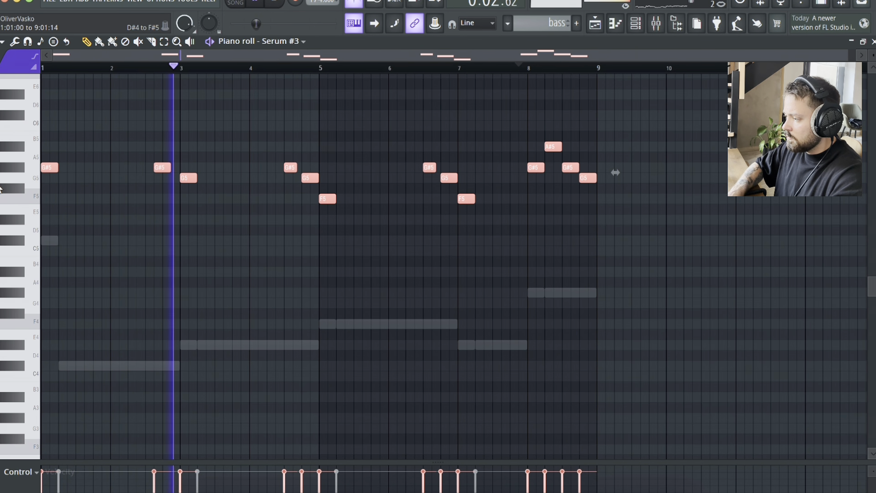
{"action": "left_click", "coordinate": [277, 5]}
{"action": "key", "text": "space"}
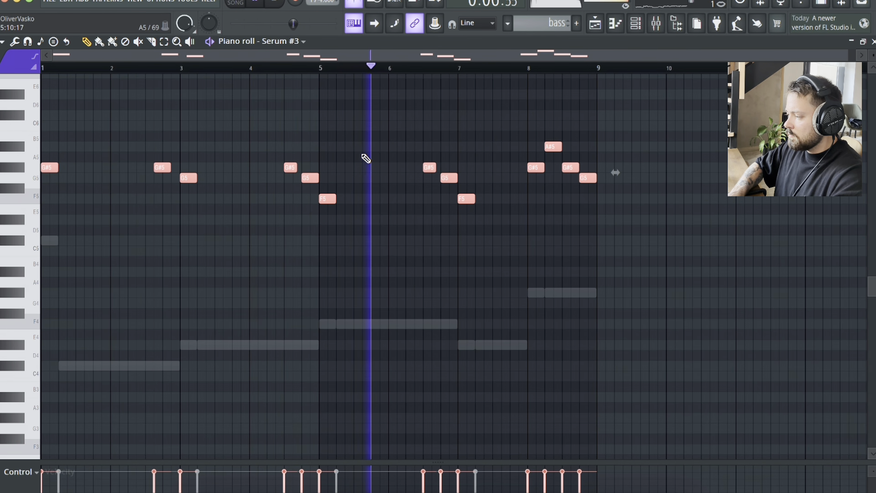
{"action": "scroll", "coordinate": [471, 136], "scroll_direction": "up", "scroll_amount": 3}
{"action": "left_click", "coordinate": [473, 136]}
{"action": "right_click", "coordinate": [473, 136]}
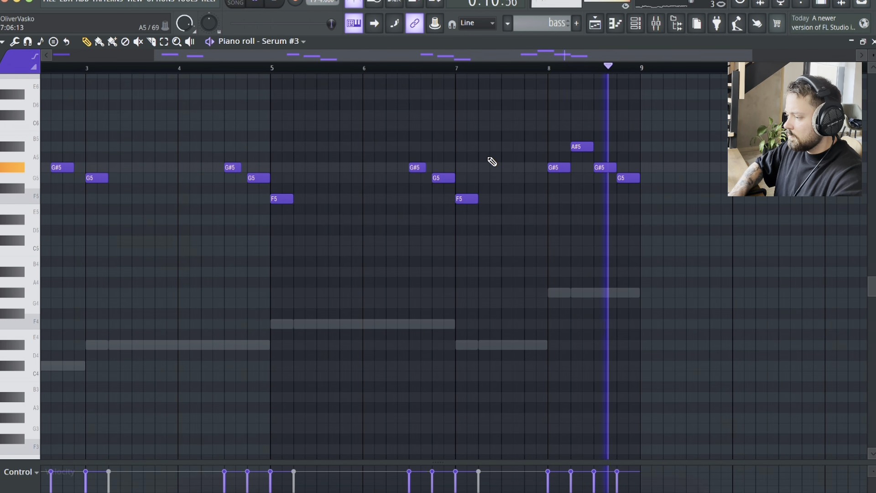
{"action": "scroll", "coordinate": [250, 174], "scroll_direction": "down", "scroll_amount": 3}
{"action": "key", "text": "space"}
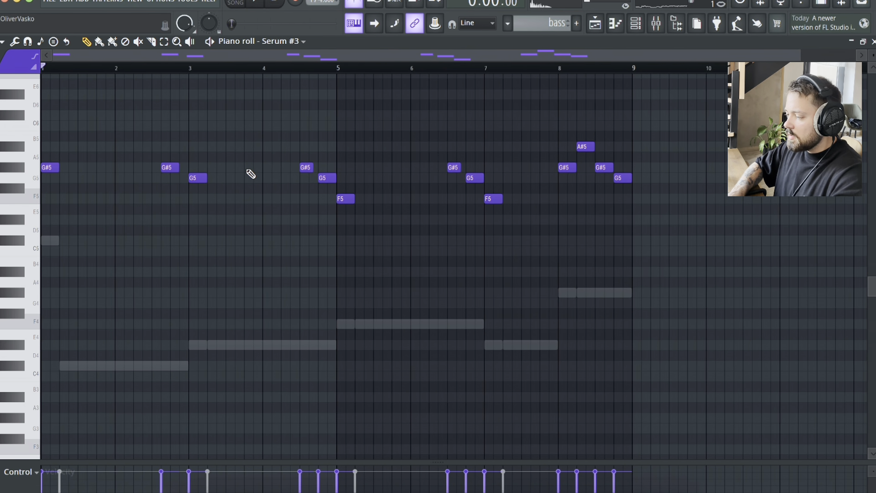
Shorten the G5 and F5 notes of both descending phrases, around bars 5 and 7, to three steps each
{"action": "scroll", "coordinate": [250, 174], "scroll_direction": "up", "scroll_amount": 2}
{"action": "scroll", "coordinate": [251, 175], "scroll_direction": "left", "scroll_amount": 2}
{"action": "scroll", "coordinate": [317, 172], "scroll_direction": "down", "scroll_amount": 1}
{"action": "scroll", "coordinate": [385, 178], "scroll_direction": "up", "scroll_amount": 3}
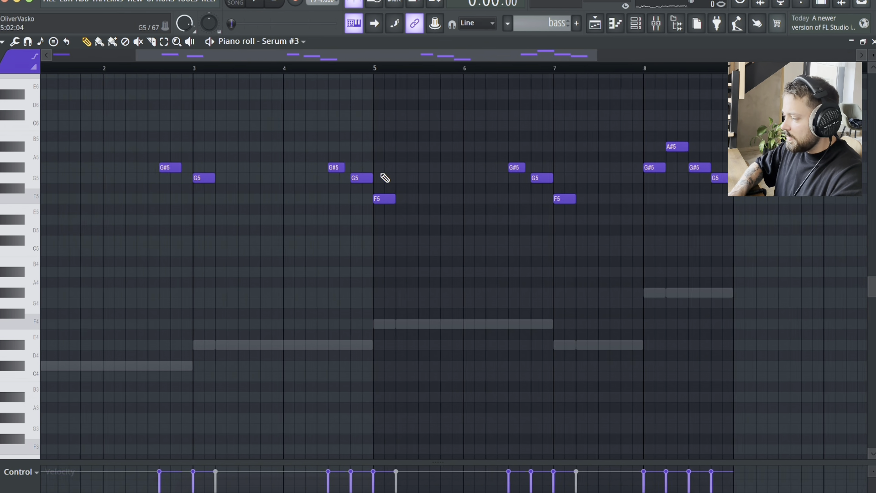
{"action": "scroll", "coordinate": [403, 182], "scroll_direction": "right", "scroll_amount": 1}
{"action": "left_click_drag", "start_coordinate": [616, 272], "coordinate": [294, 174]}
{"action": "scroll", "coordinate": [607, 207], "scroll_direction": "up", "scroll_amount": 2}
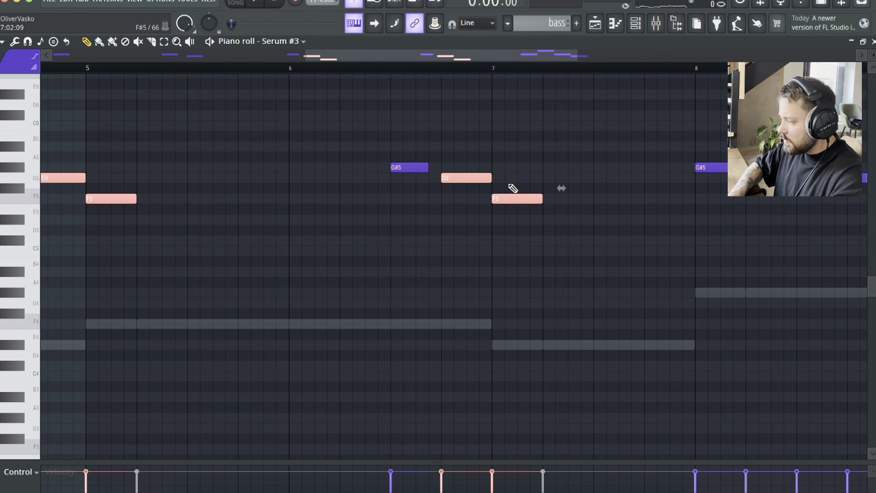
{"action": "scroll", "coordinate": [479, 177], "scroll_direction": "down", "scroll_amount": 2}
Shorten the four notes in bar 8 to three steps each and deselect them
{"action": "left_click_drag", "start_coordinate": [743, 208], "coordinate": [601, 120]}
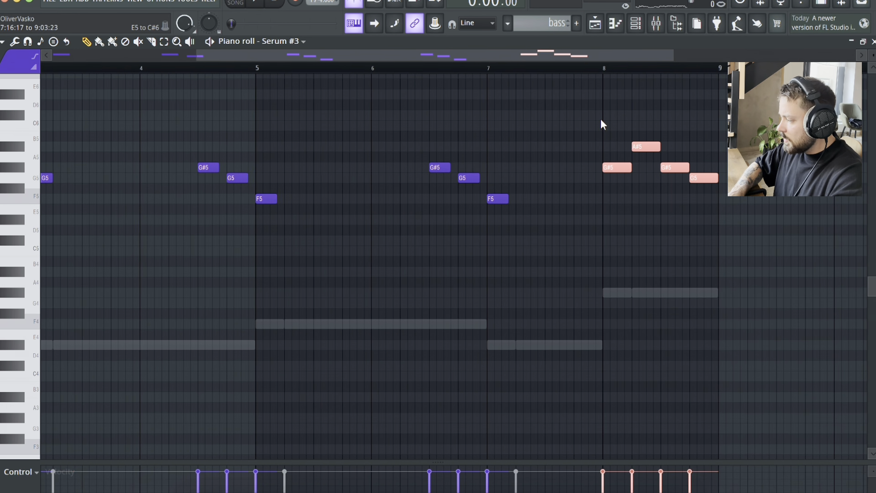
{"action": "scroll", "coordinate": [600, 120], "scroll_direction": "up", "scroll_amount": 1}
{"action": "scroll", "coordinate": [661, 146], "scroll_direction": "down", "scroll_amount": 2}
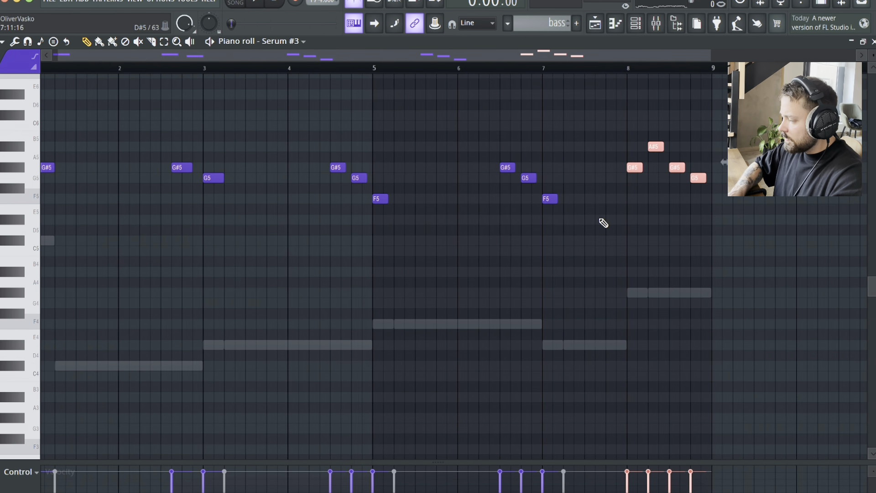
{"action": "left_click", "coordinate": [610, 221]}
{"action": "scroll", "coordinate": [598, 228], "scroll_direction": "up", "scroll_amount": 3}
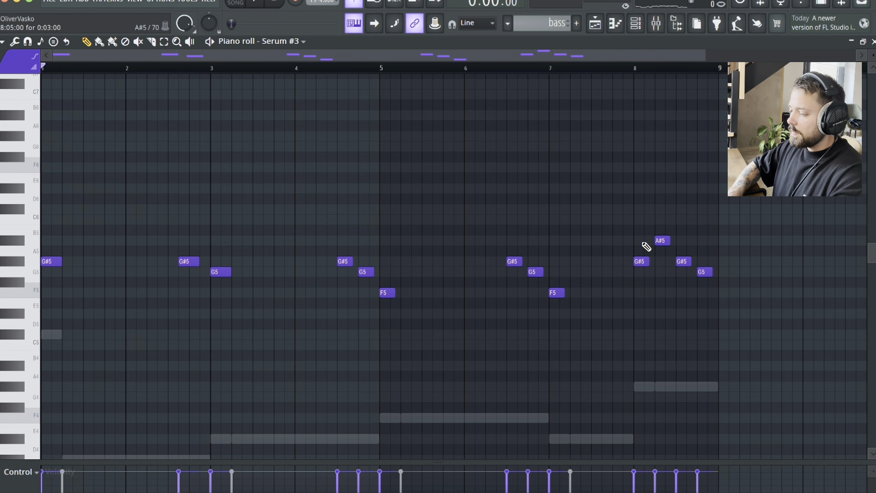
{"action": "scroll", "coordinate": [460, 256], "scroll_direction": "down", "scroll_amount": 3}
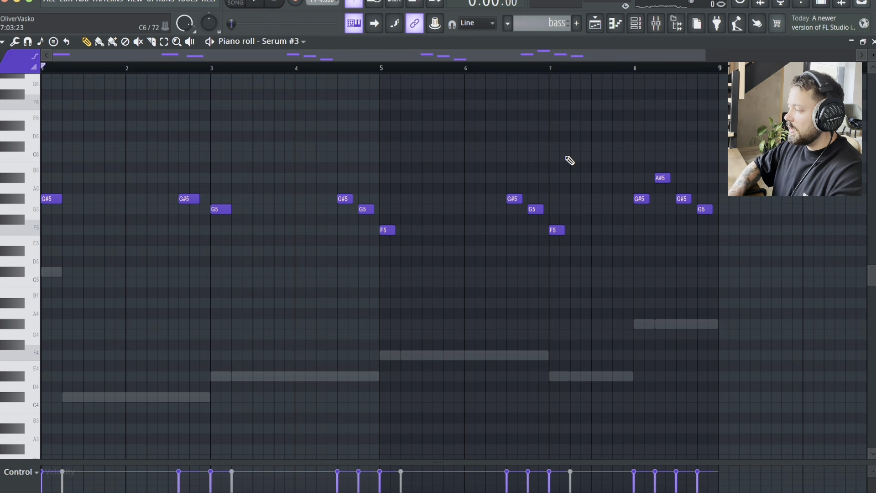
Return to the playlist, close the channel rack and play the arrangement in song mode
{"action": "left_click", "coordinate": [874, 43]}
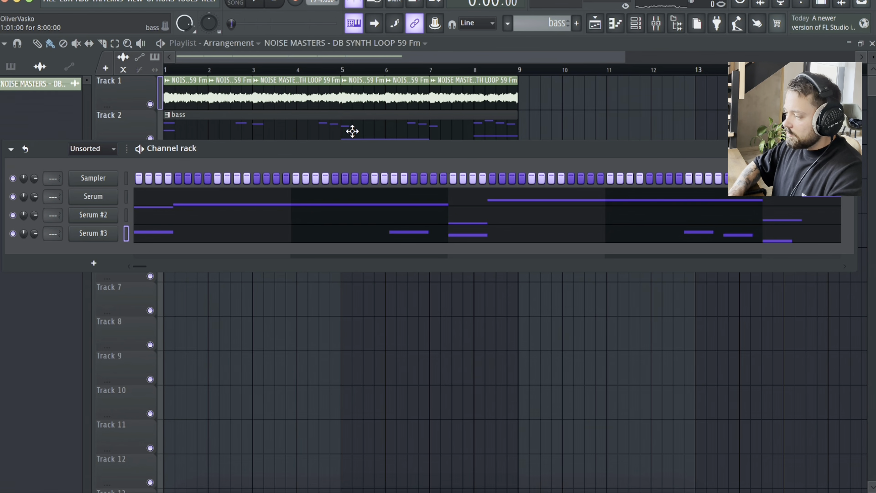
{"action": "left_click", "coordinate": [282, 52]}
{"action": "left_click", "coordinate": [358, 2]}
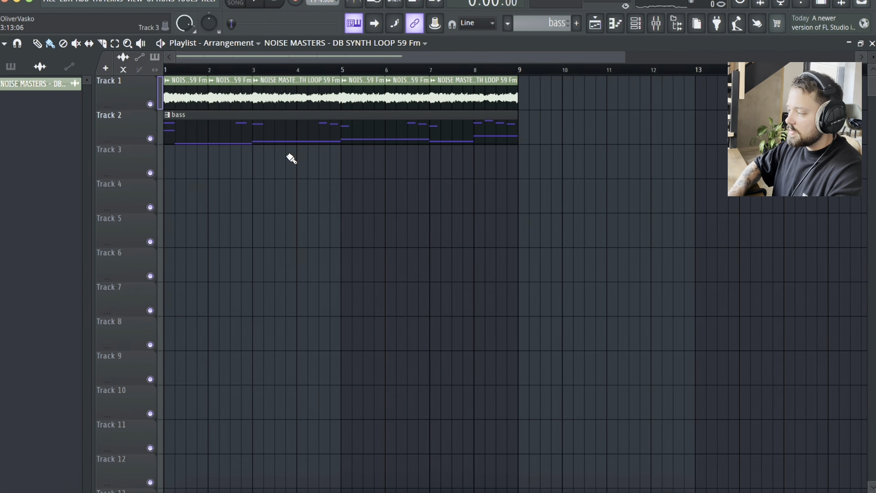
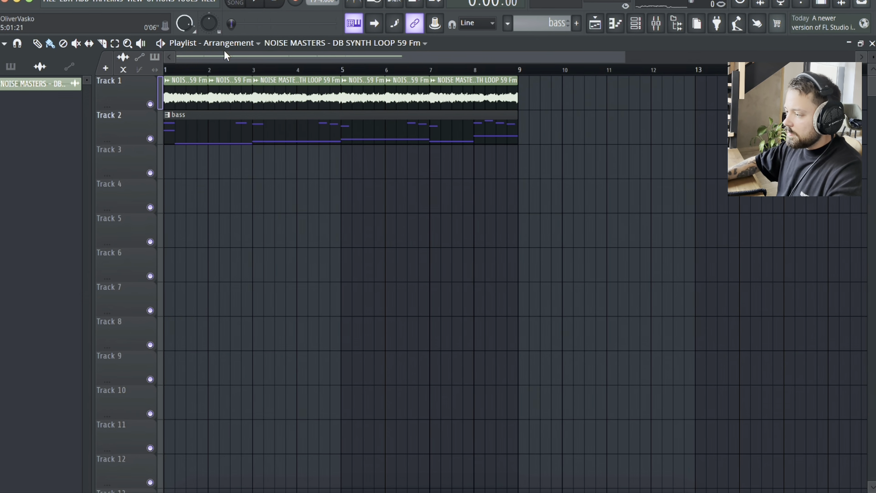
{"action": "key", "text": "space"}
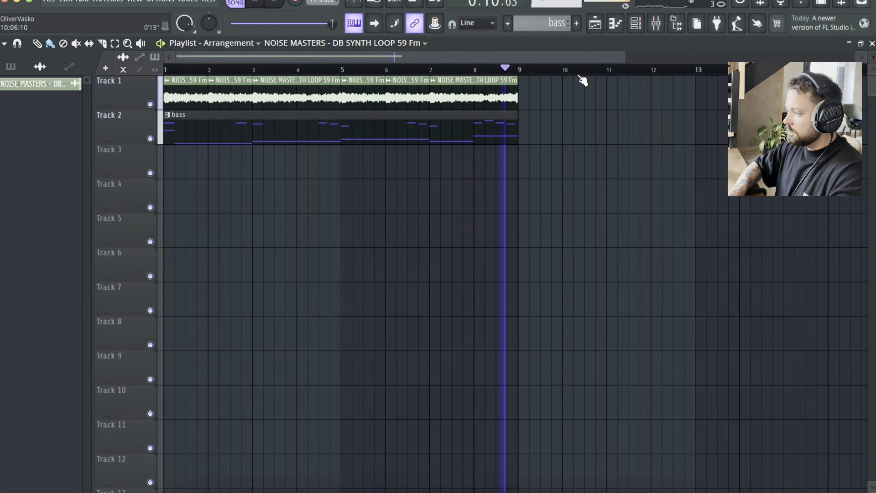
Reopen Serum #3's piano roll during playback, try an F5 note at 4:05 and delete it
{"action": "left_click", "coordinate": [634, 29]}
{"action": "left_click", "coordinate": [415, 233]}
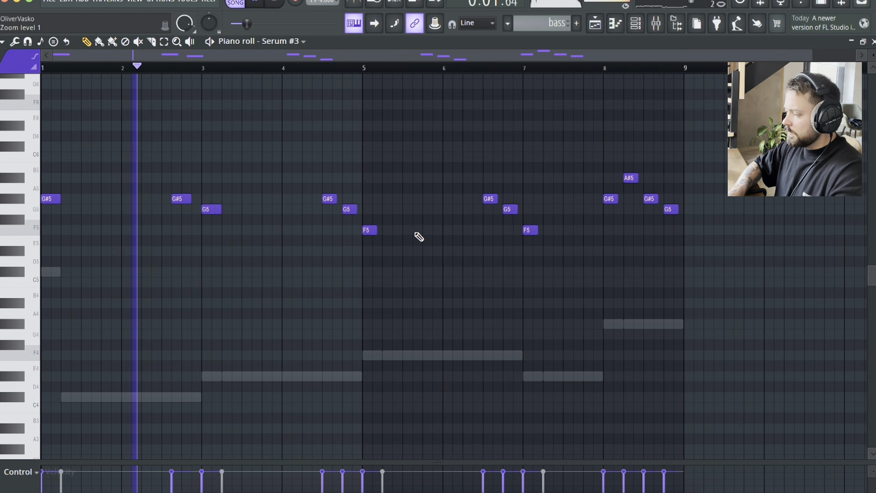
{"action": "left_click", "coordinate": [281, 230]}
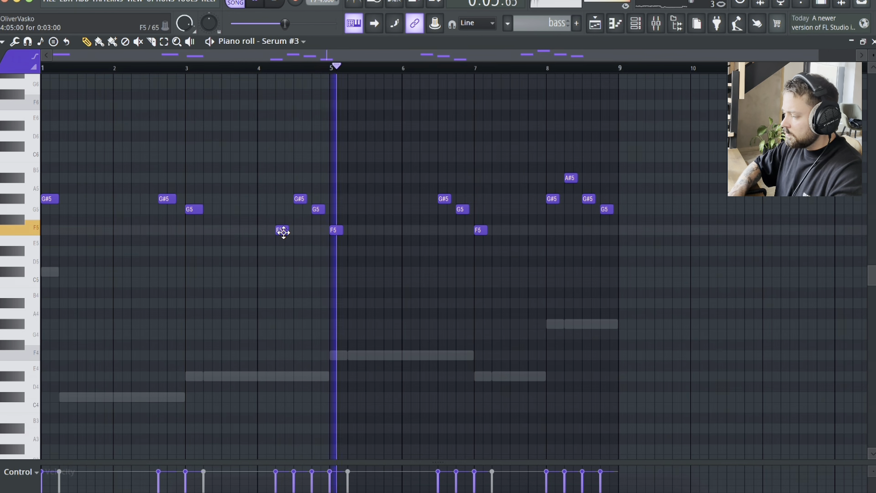
{"action": "right_click", "coordinate": [283, 232]}
Transpose all Serum #3 notes down one octave, listen to the arrangement and stop playback
{"action": "key", "text": "ctrl+a"}
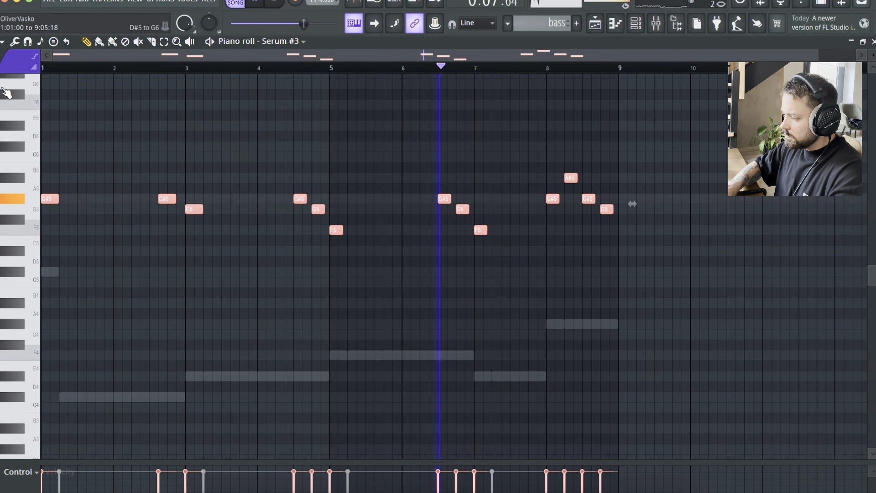
{"action": "key", "text": "ctrl+Down"}
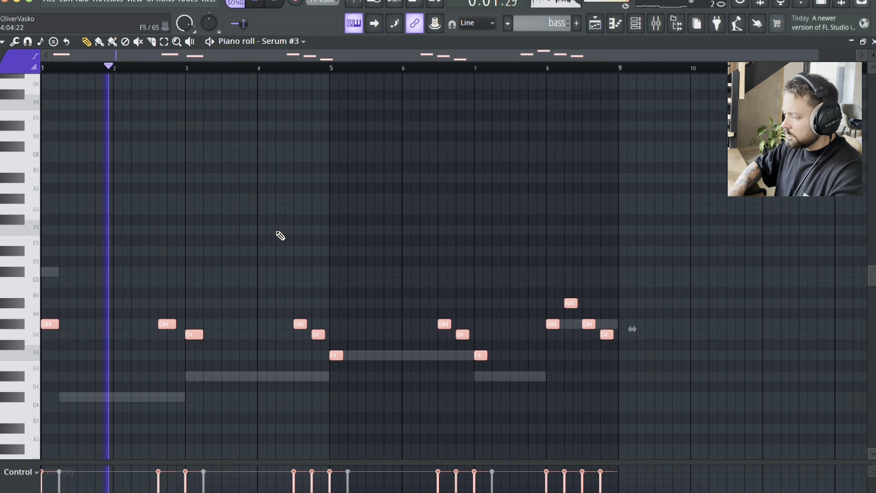
{"action": "key", "text": "space"}
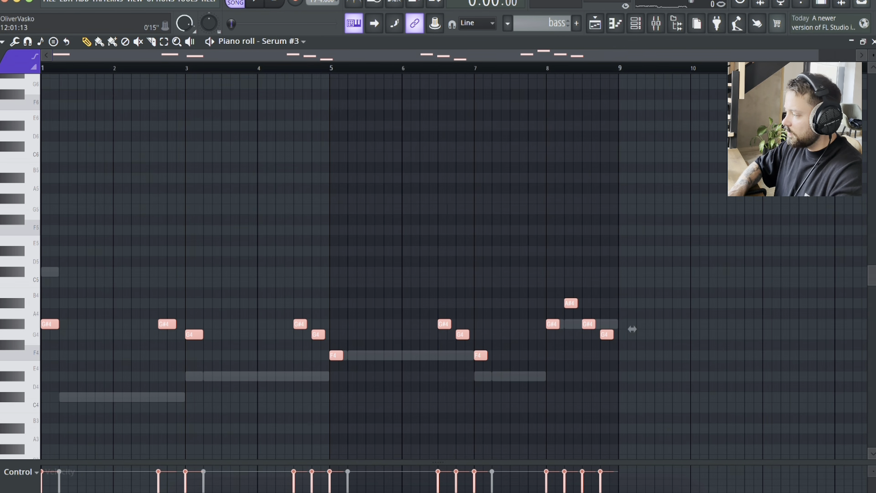
Close the piano roll and bring up Serum #3's mixer track with its effect slots, closing the synth window
{"action": "left_click", "coordinate": [873, 42]}
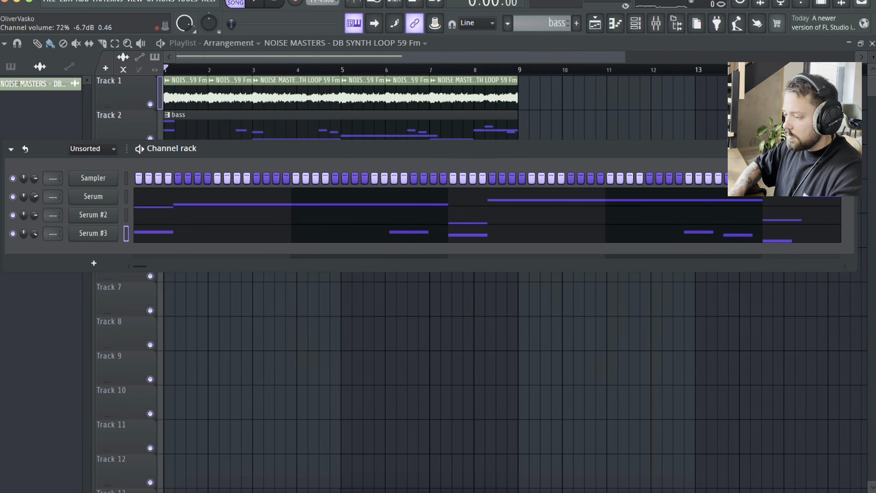
{"action": "left_click", "coordinate": [94, 237]}
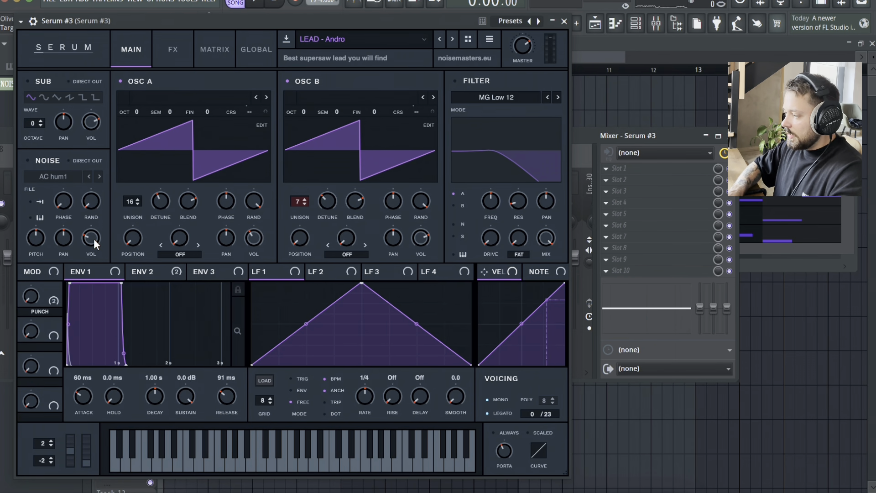
{"action": "left_click", "coordinate": [563, 21]}
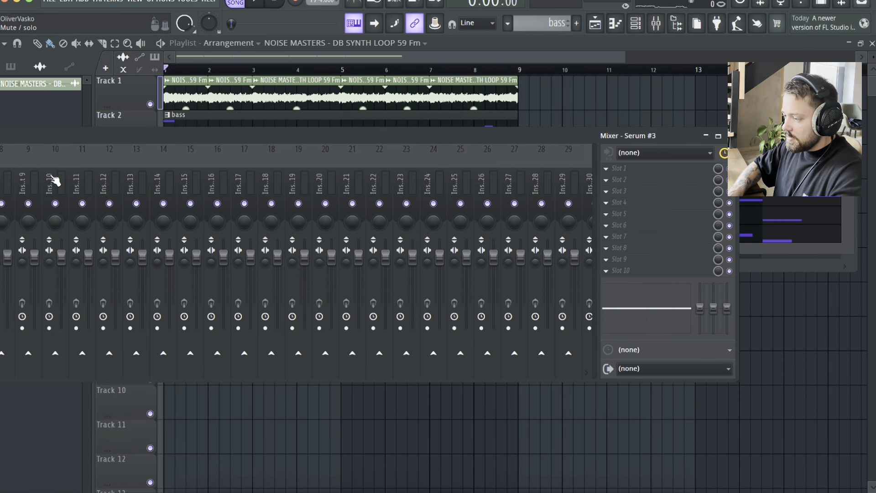
{"action": "left_click_drag", "start_coordinate": [116, 139], "coordinate": [274, 116]}
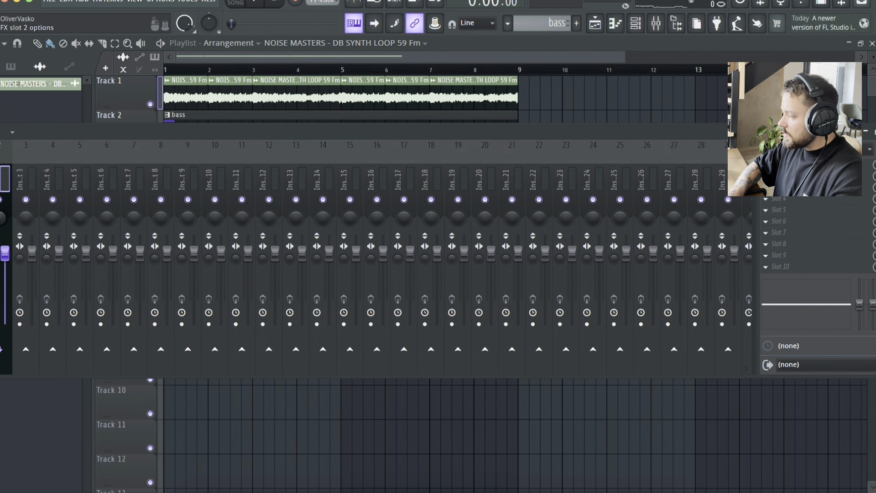
{"action": "left_click", "coordinate": [765, 176]}
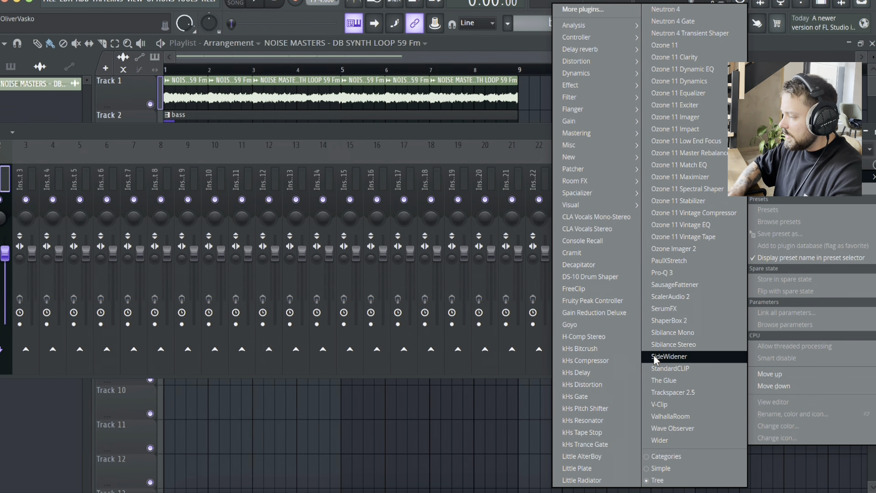
{"action": "left_click", "coordinate": [483, 131]}
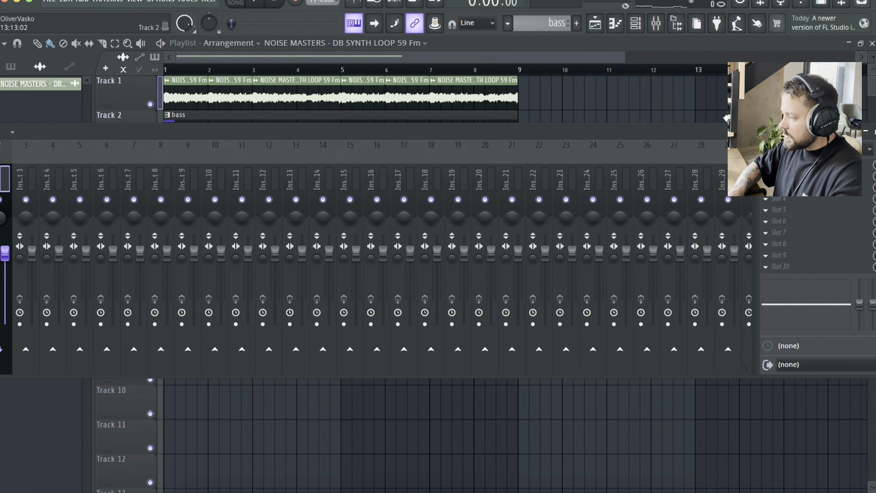
{"action": "left_click_drag", "start_coordinate": [656, 137], "coordinate": [535, 147]}
{"action": "left_click", "coordinate": [768, 139]}
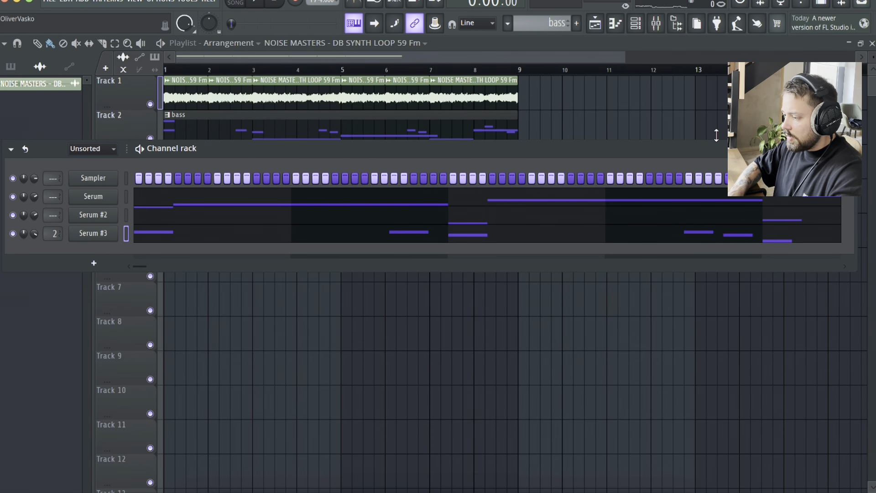
Mute the Serum and Serum #2 channels to isolate the Serum #3 lead, and bring up the lead's effects page
{"action": "left_click", "coordinate": [87, 236]}
{"action": "left_click", "coordinate": [175, 51]}
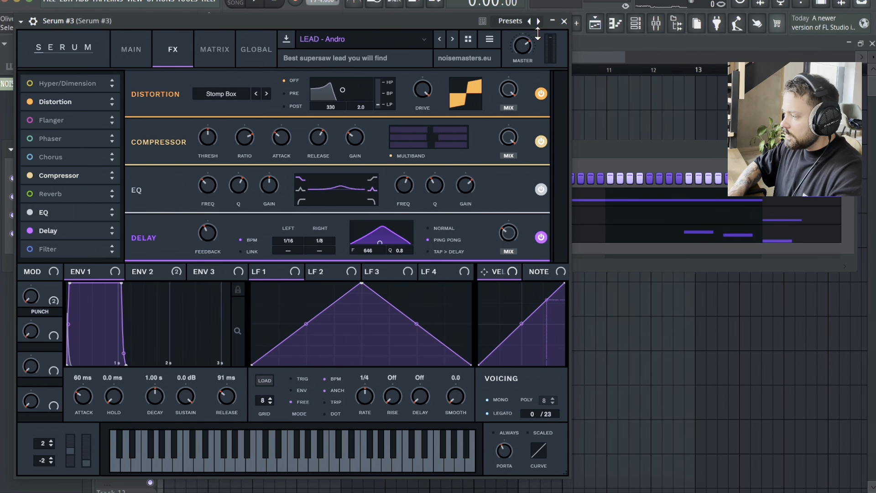
{"action": "left_click", "coordinate": [565, 22]}
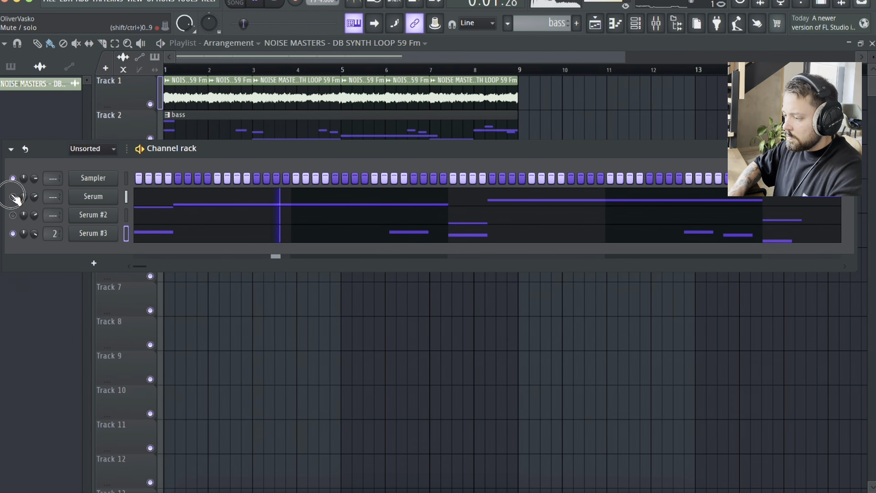
{"action": "left_click", "coordinate": [107, 237]}
{"action": "left_click", "coordinate": [173, 51]}
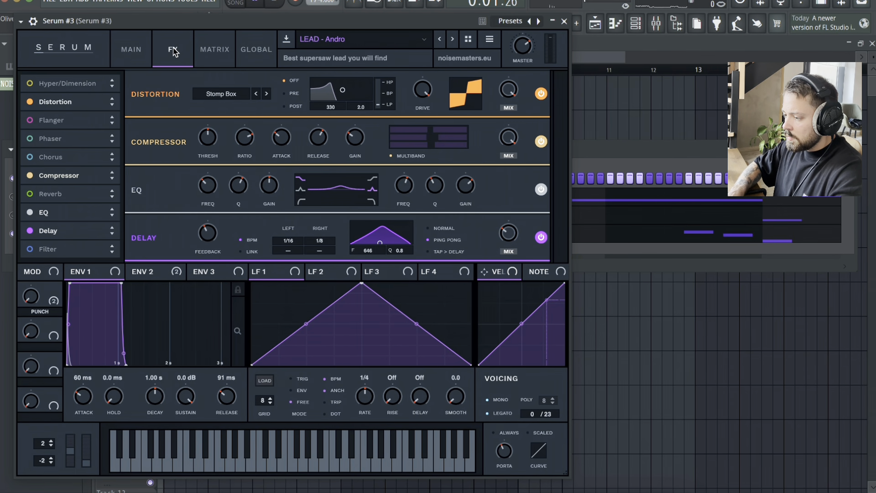
Enable Hall reverb on the Serum #3 lead, adjust its mix, raise its low cut and close the synth
{"action": "left_click", "coordinate": [30, 193]}
{"action": "mouse_move", "coordinate": [508, 185]}
{"action": "left_mouse_down"}
{"action": "mouse_move", "coordinate": [516, 159]}
{"action": "mouse_move", "coordinate": [508, 187]}
{"action": "mouse_move", "coordinate": [506, 175]}
{"action": "left_mouse_up"}
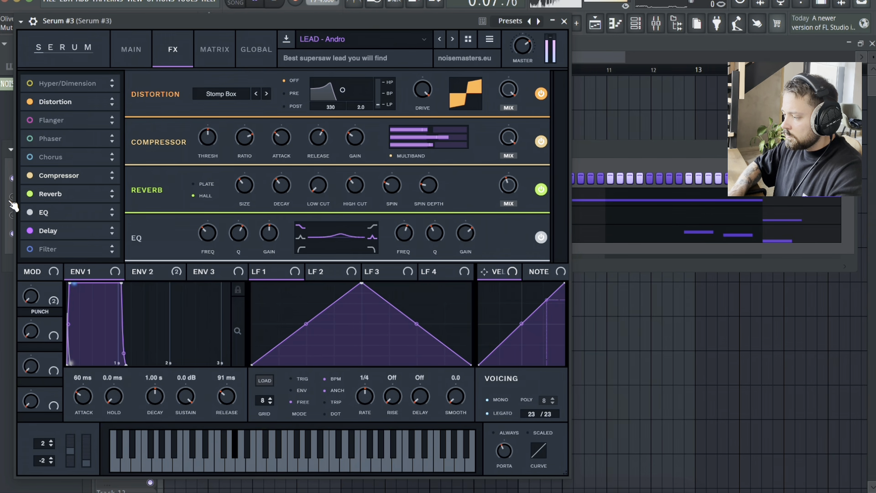
{"action": "left_click_drag", "start_coordinate": [318, 185], "coordinate": [308, 122]}
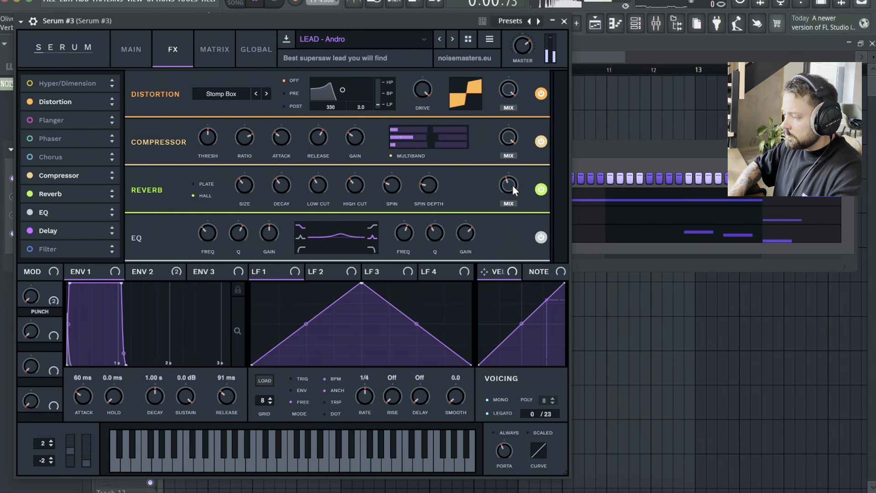
{"action": "left_click", "coordinate": [564, 22]}
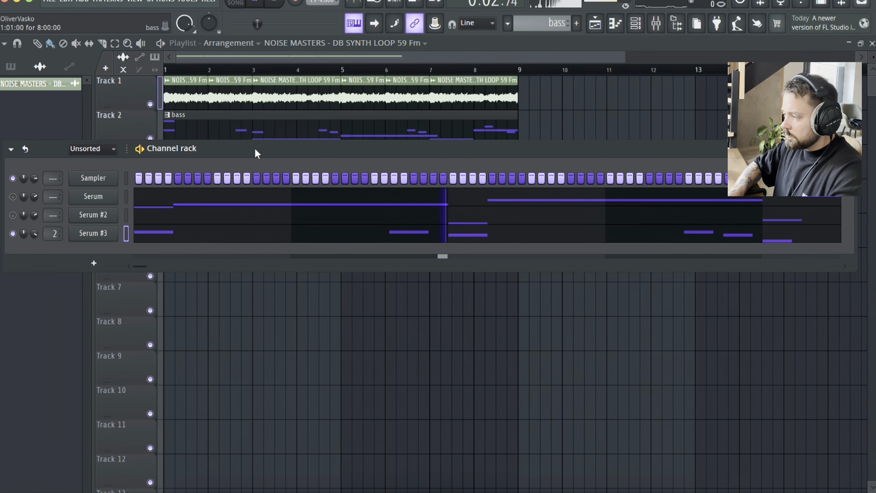
Insert Pro-Q 3 in effect slot 10 of Serum #3's mixer track
{"action": "left_click", "coordinate": [656, 24]}
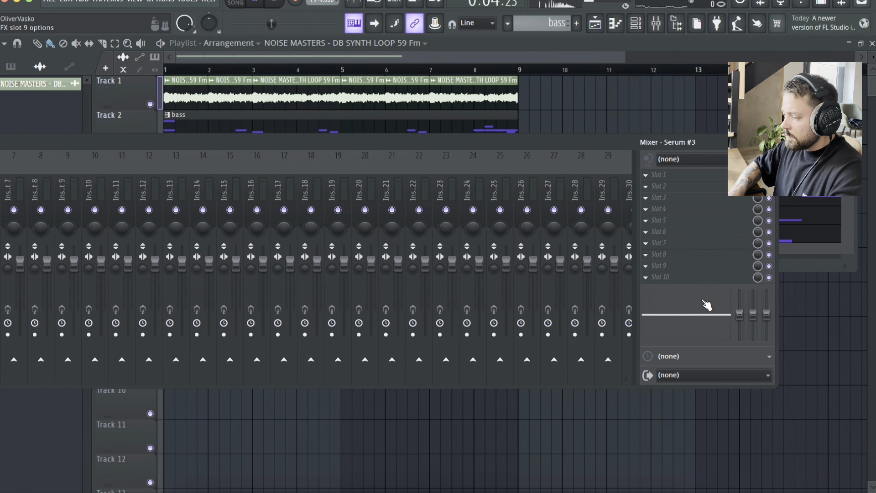
{"action": "left_click", "coordinate": [646, 277]}
{"action": "left_click", "coordinate": [559, 274]}
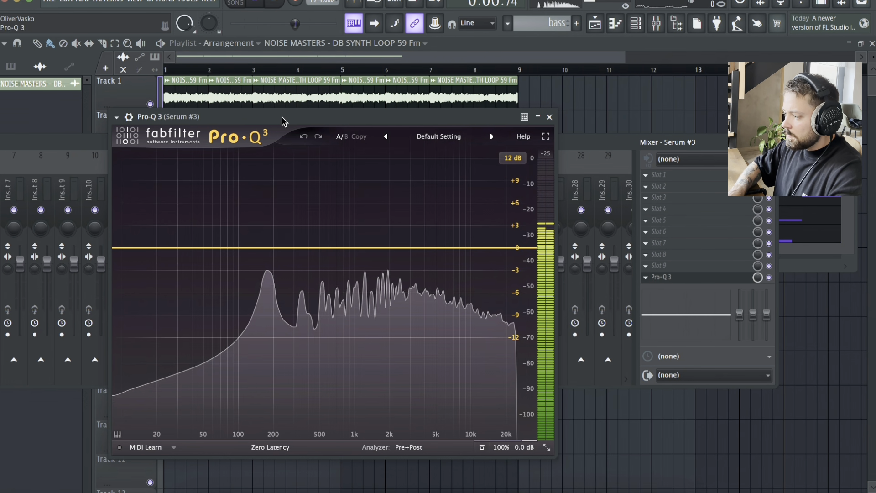
Add bell boosts of about +4.5 dB at 1.4 kHz and +2.8 dB at 7.6 kHz in Pro-Q 3, and stop playback
{"action": "double_click", "coordinate": [372, 215]}
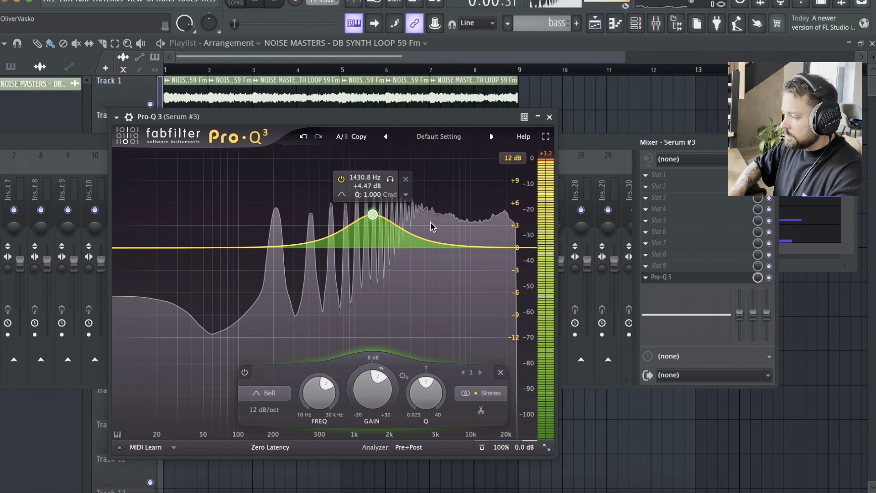
{"action": "double_click", "coordinate": [433, 227]}
{"action": "left_click_drag", "start_coordinate": [433, 224], "coordinate": [461, 229]}
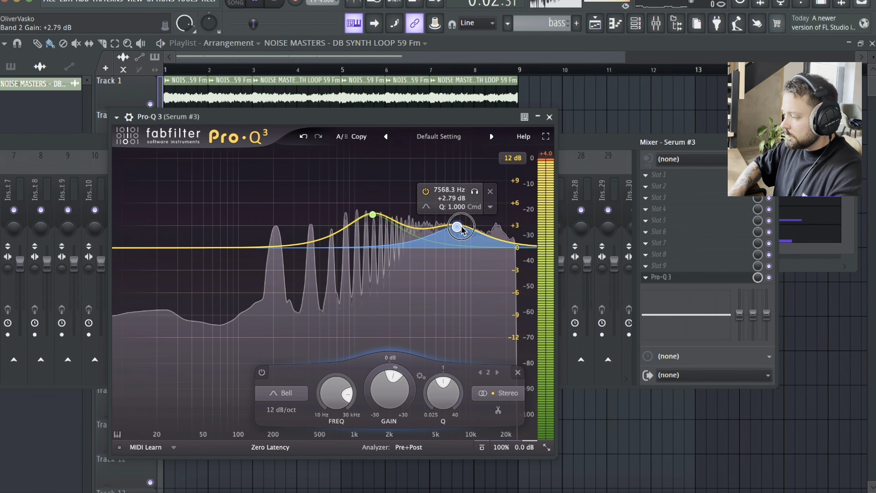
{"action": "key", "text": "space"}
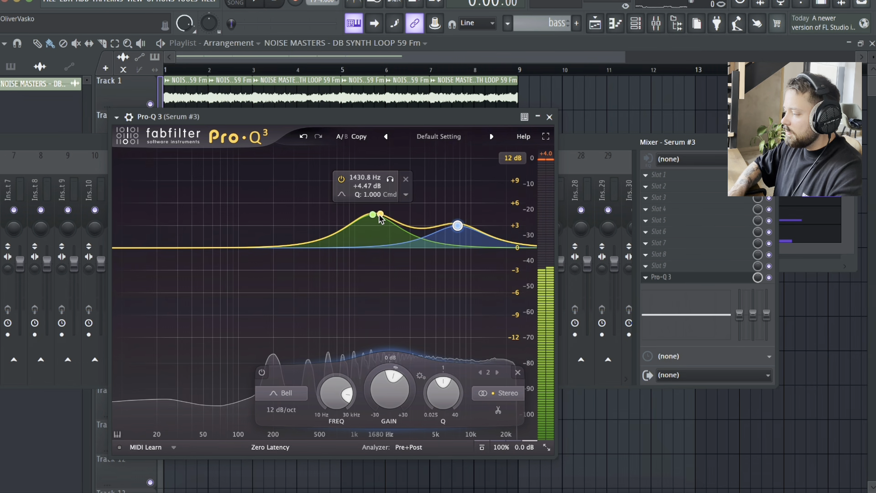
Add an 18 dB/oct Low Cut band at about 71 Hz in Pro-Q 3 while the pattern plays, and close the equalizer
{"action": "double_click", "coordinate": [237, 248]}
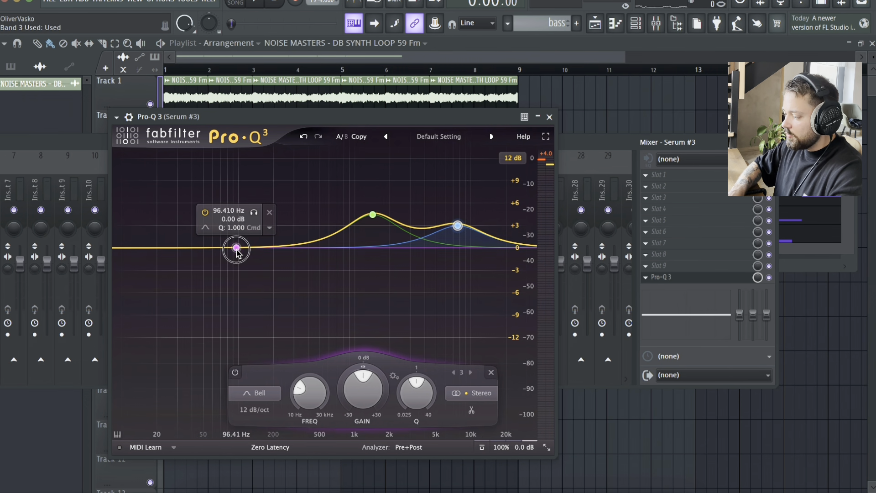
{"action": "left_click", "coordinate": [155, 393]}
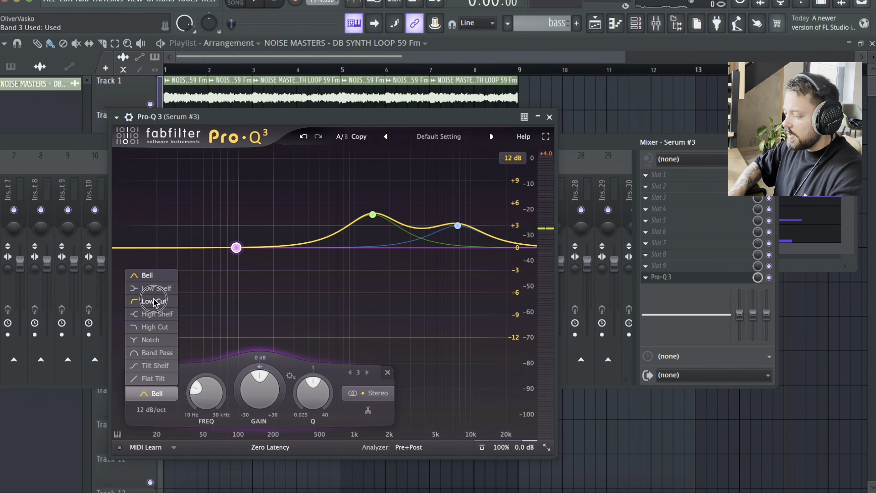
{"action": "left_click", "coordinate": [154, 301]}
{"action": "key", "text": "space"}
{"action": "left_click", "coordinate": [141, 410]}
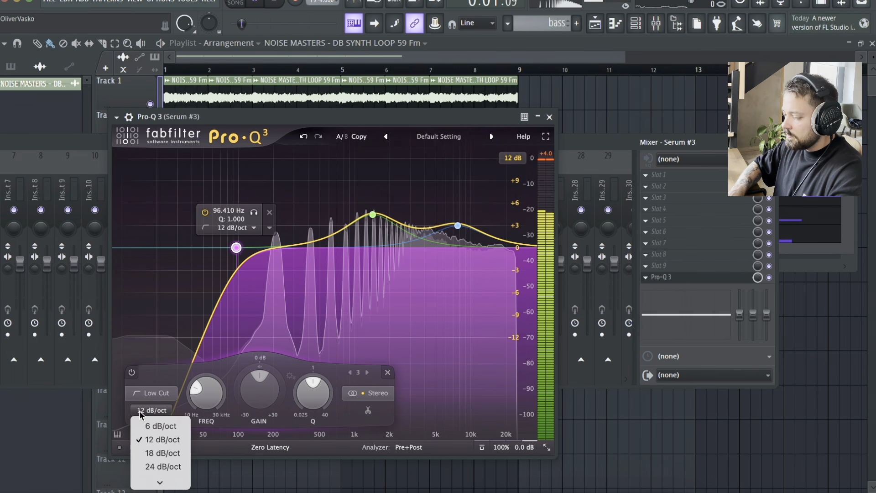
{"action": "left_click", "coordinate": [163, 453]}
{"action": "left_click_drag", "start_coordinate": [237, 247], "coordinate": [217, 253]}
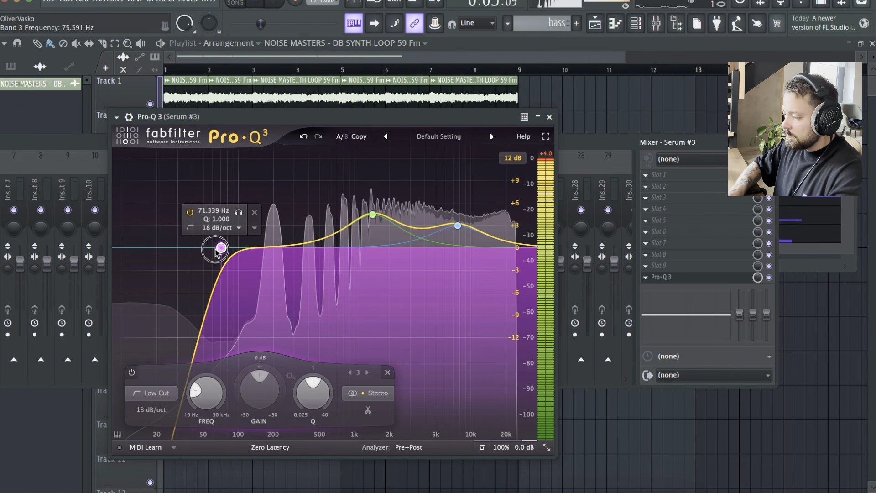
{"action": "left_click", "coordinate": [549, 117]}
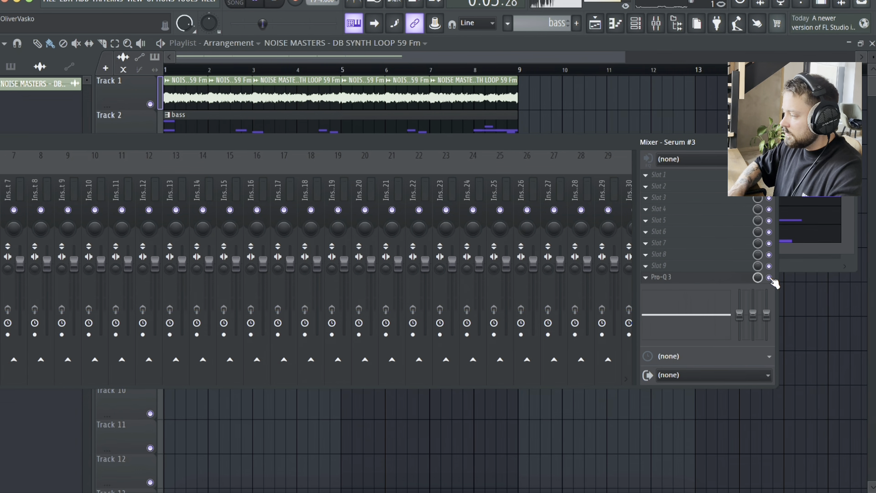
Close the mixer, unmute Serum and Serum #2, and listen to the full arrangement in song mode
{"action": "key", "text": "F9"}
{"action": "key", "text": "space"}
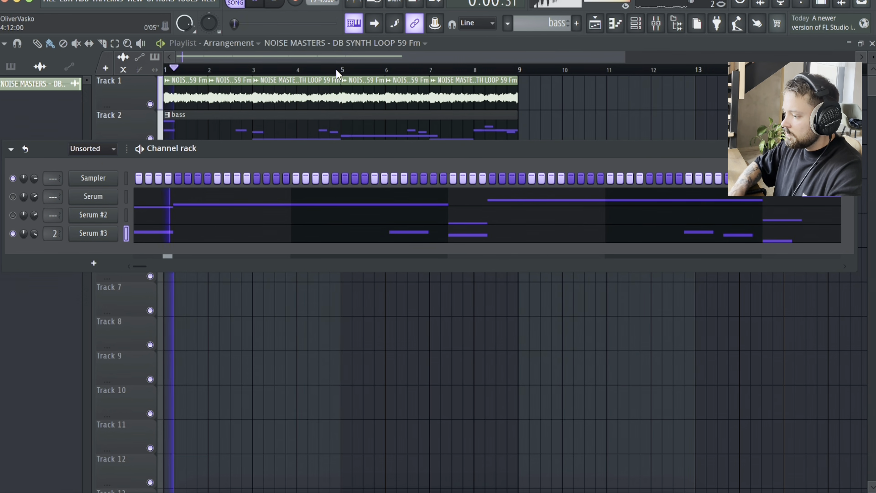
{"action": "left_click", "coordinate": [13, 214]}
{"action": "left_click", "coordinate": [13, 197]}
{"action": "key", "text": "space"}
{"action": "key", "text": "space"}
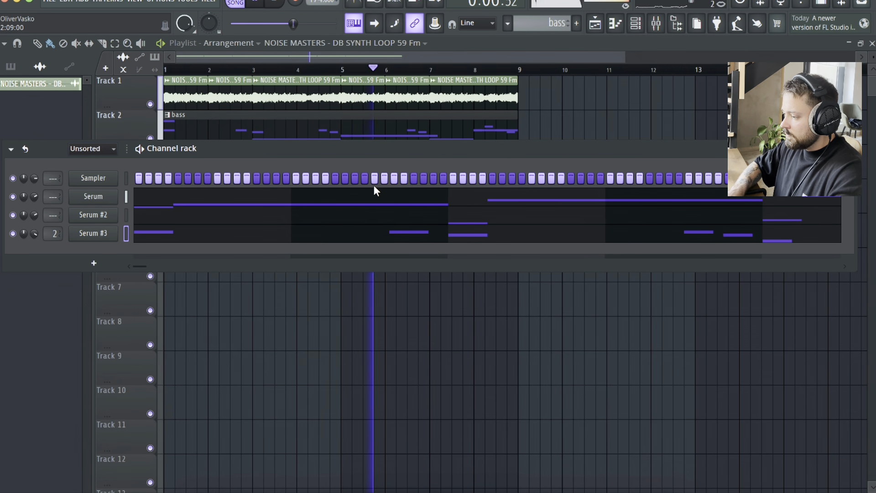
{"action": "key", "text": "space"}
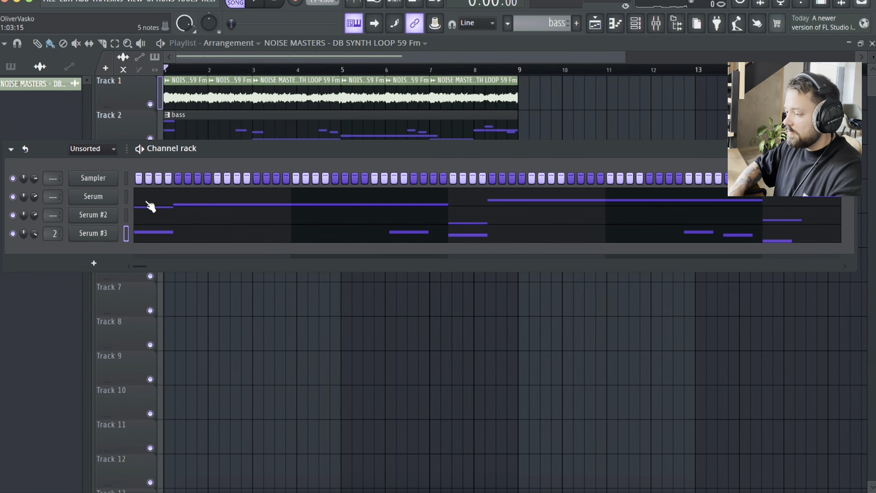
Check the Serum channel's bass preset and examine Serum #2's notes in the piano roll, closing each window
{"action": "left_click", "coordinate": [93, 196]}
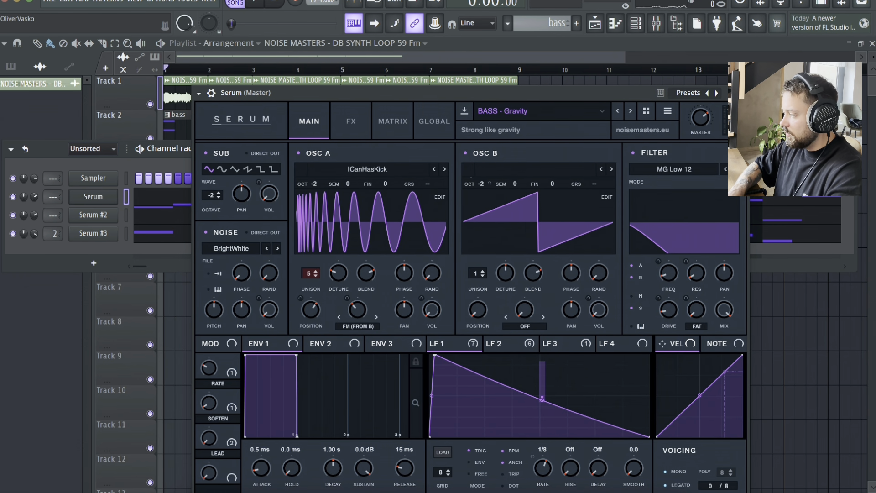
{"action": "left_click", "coordinate": [738, 92]}
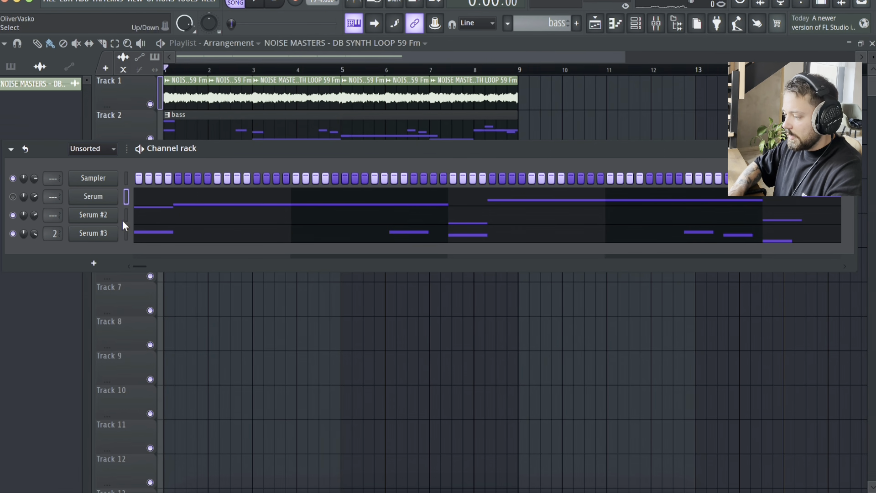
{"action": "left_click", "coordinate": [305, 223]}
{"action": "key", "text": "space"}
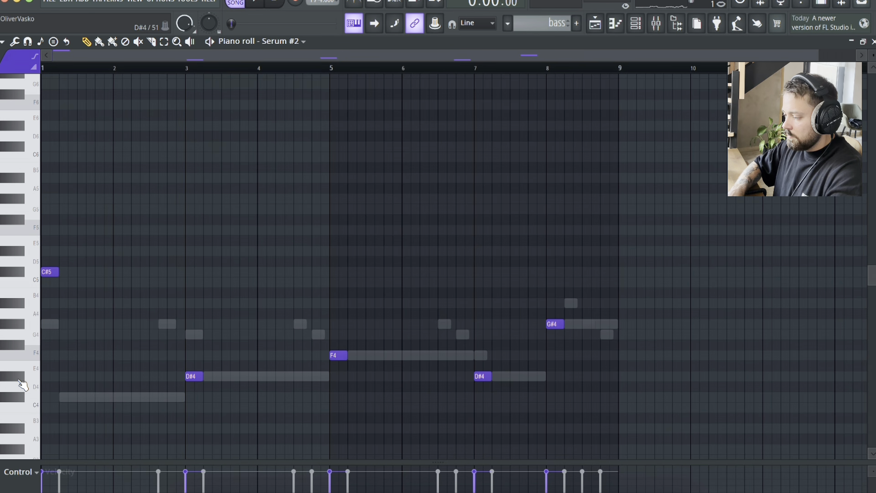
{"action": "left_click", "coordinate": [871, 41]}
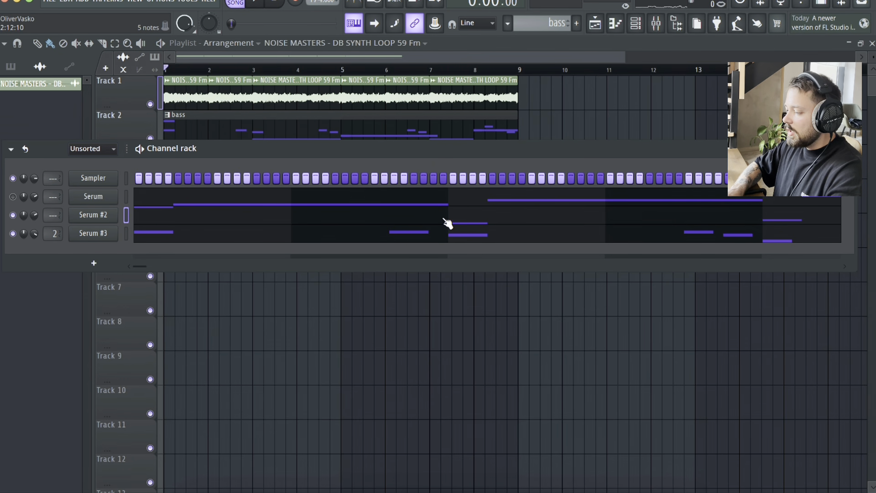
{"action": "left_click", "coordinate": [220, 219]}
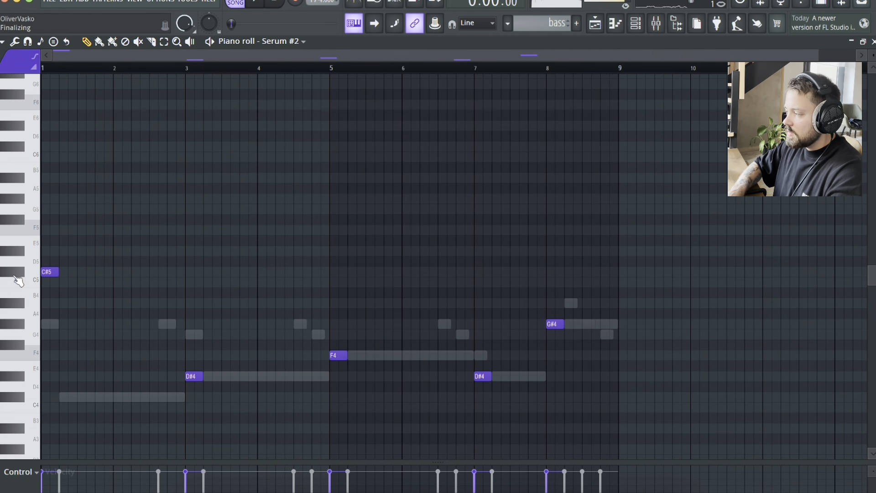
{"action": "left_click", "coordinate": [871, 41]}
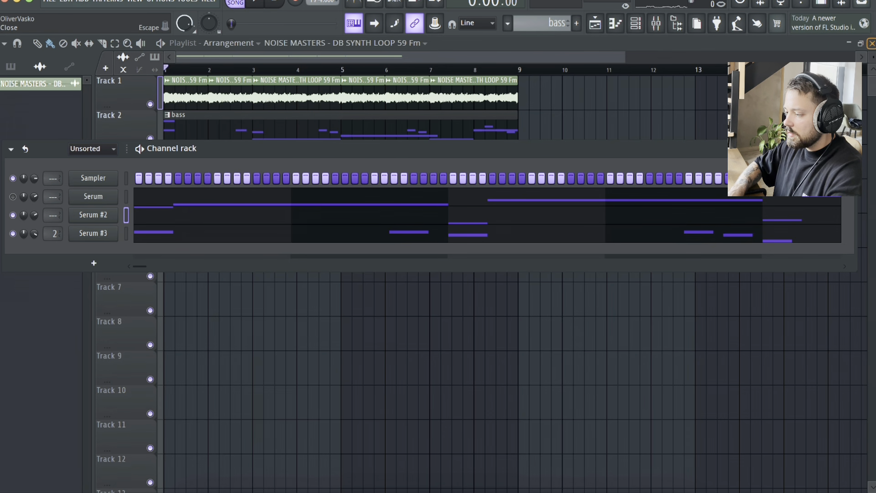
Load the BASS - Growler preset in the Serum channel and audition it with the arrangement
{"action": "left_click", "coordinate": [86, 201]}
{"action": "left_click", "coordinate": [629, 114]}
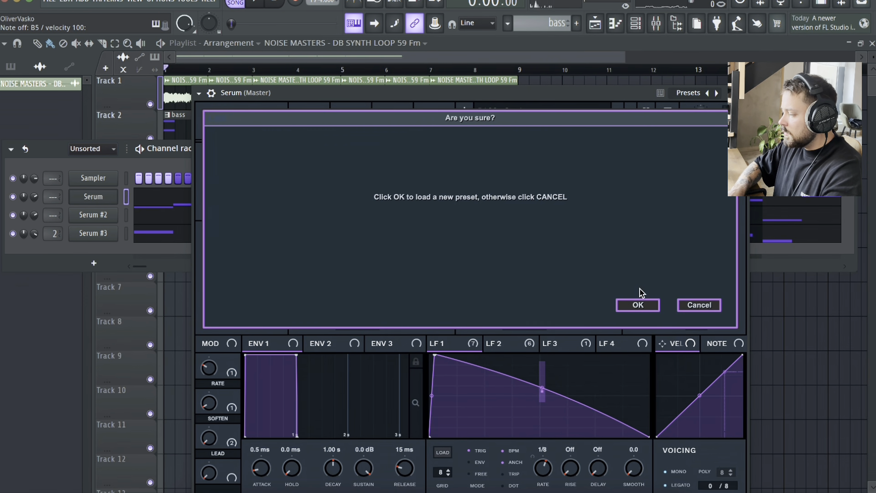
{"action": "left_click", "coordinate": [638, 304]}
{"action": "key", "text": "space"}
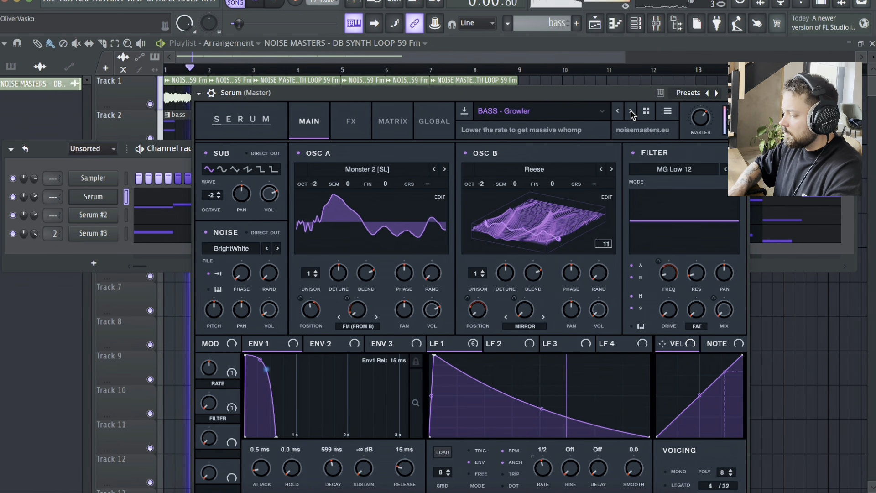
Audition the bass preset, close the Serum plugin window, and open the first Serum channel's notes in the piano roll
{"action": "key", "text": "space"}
{"action": "key", "text": "space"}
{"action": "left_click", "coordinate": [740, 93]}
{"action": "key", "text": "space"}
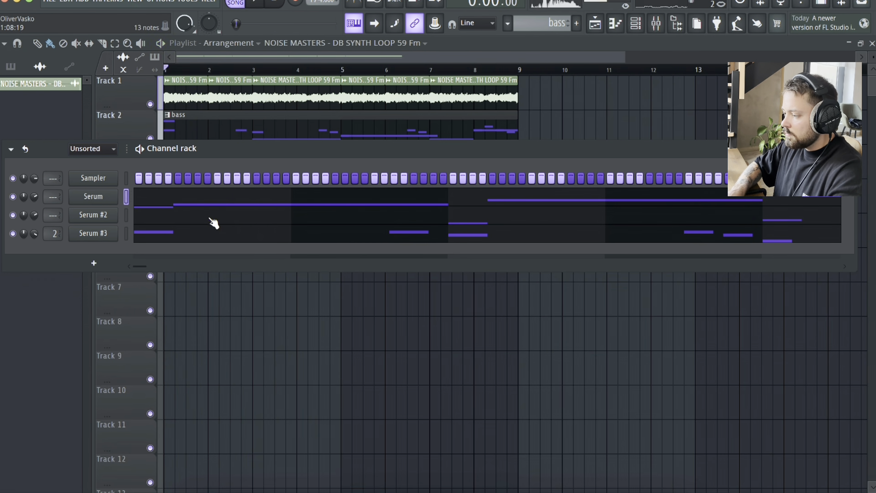
{"action": "key", "text": "space"}
{"action": "left_click", "coordinate": [195, 201]}
{"action": "key", "text": "space"}
{"action": "key", "text": "space"}
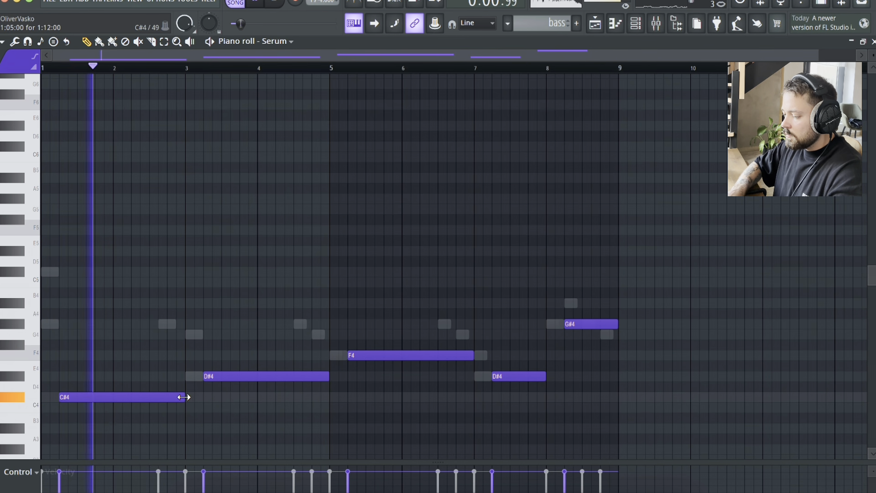
{"action": "key", "text": "space"}
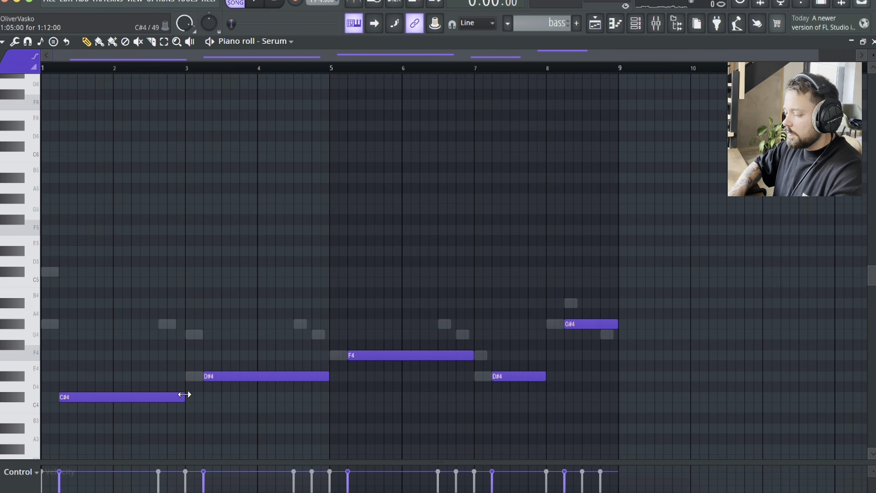
Replace the long opening C#4 with three short consecutive C#4 notes from 1:05, followed by a C#5 at 2:05
{"action": "left_click_drag", "start_coordinate": [182, 395], "coordinate": [68, 400]}
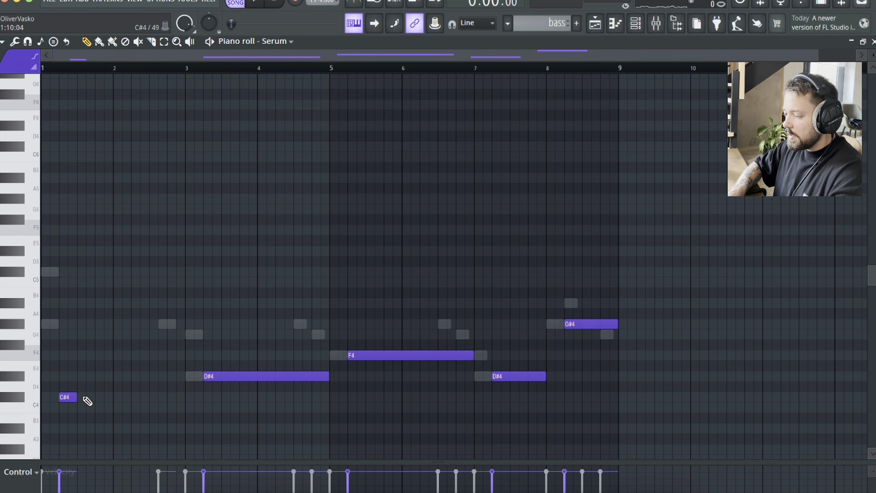
{"action": "left_click", "coordinate": [77, 280]}
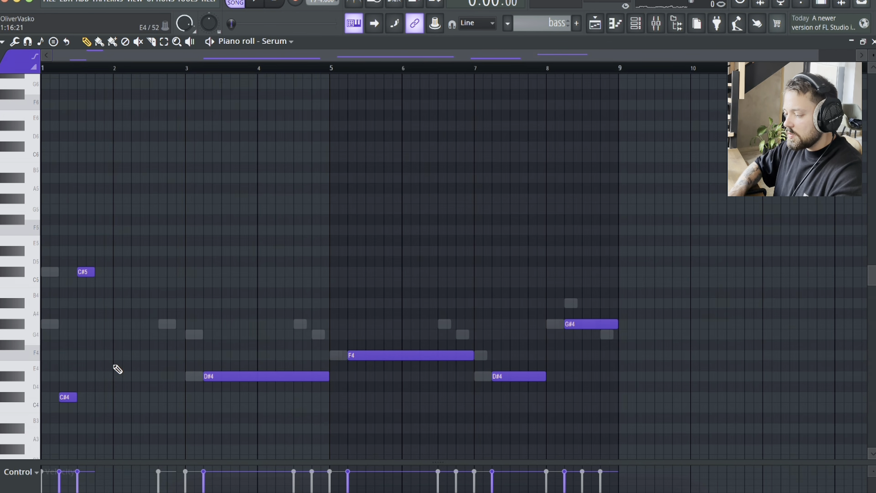
{"action": "left_click_drag", "start_coordinate": [86, 271], "coordinate": [131, 399]}
{"action": "left_click", "coordinate": [119, 400]}
{"action": "left_click", "coordinate": [140, 273]}
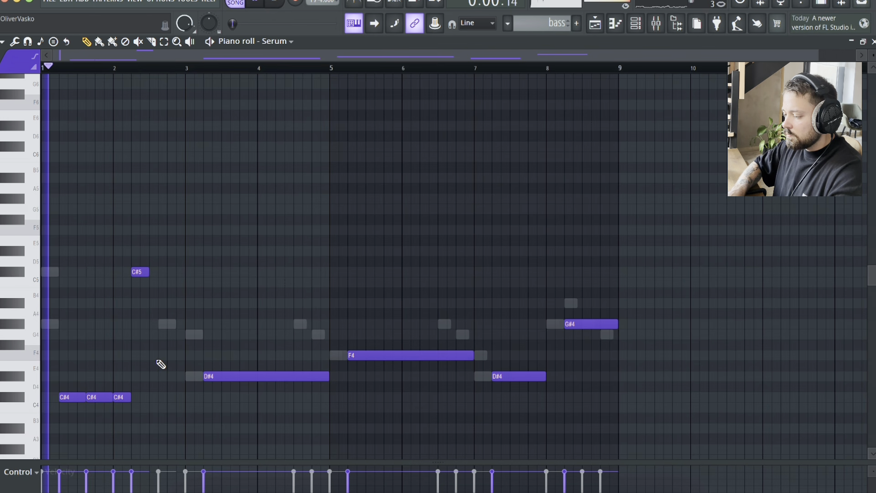
Add a 12-step C#4 note at 2:11 and extend the preceding C#5 until it meets that note
{"action": "left_click", "coordinate": [152, 399]}
{"action": "left_click_drag", "start_coordinate": [160, 399], "coordinate": [187, 396]}
{"action": "left_click", "coordinate": [187, 399]}
{"action": "right_click", "coordinate": [194, 401]}
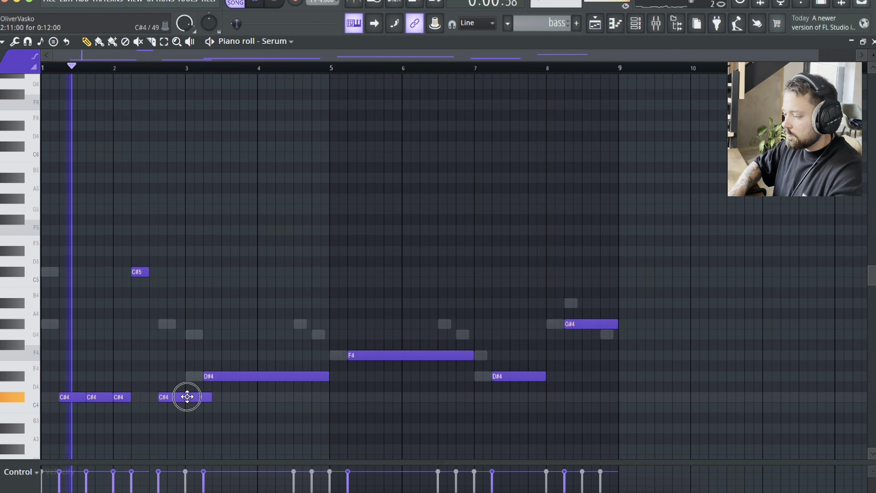
{"action": "left_click_drag", "start_coordinate": [149, 273], "coordinate": [158, 273]}
{"action": "key", "text": "space"}
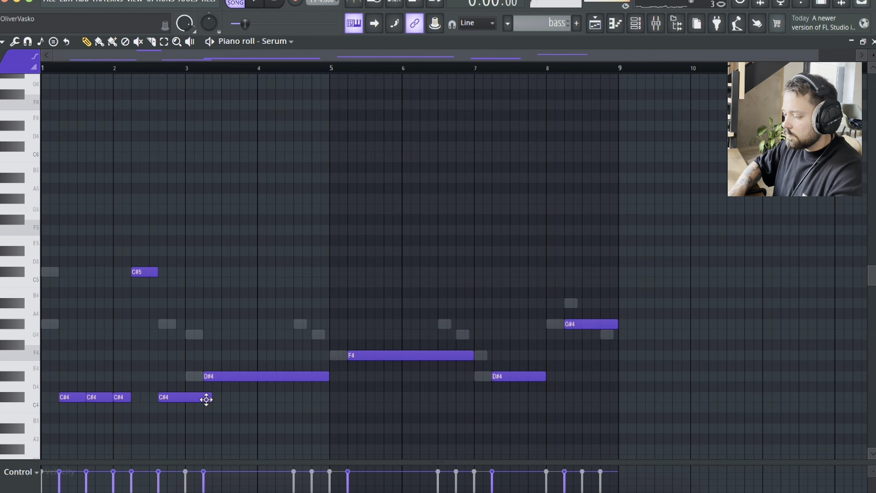
{"action": "key", "text": "space"}
Try ending the first phrase with G#3 and G3 notes in place of the 12-step C#4
{"action": "left_click_drag", "start_coordinate": [209, 399], "coordinate": [171, 327]}
{"action": "left_click", "coordinate": [185, 338]}
{"action": "key", "text": "ctrl+Down"}
{"action": "right_click", "coordinate": [192, 409]}
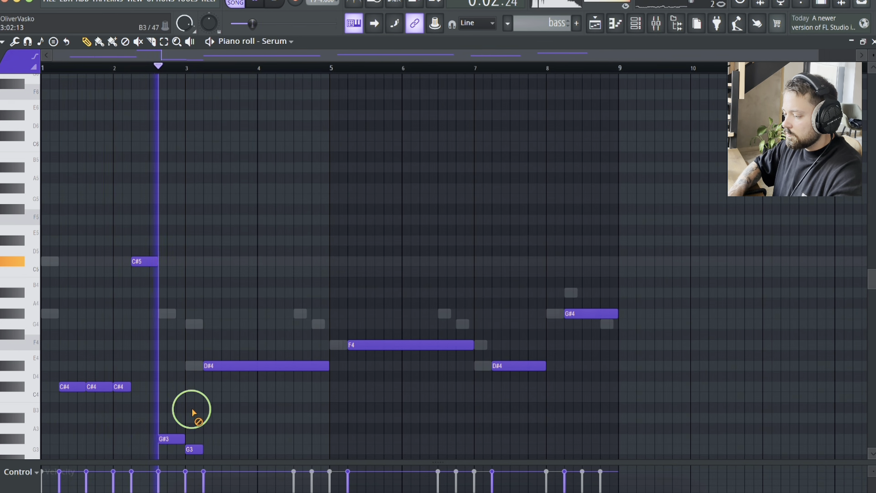
Finish the first phrase with a single six-step C#4 at 2:11, clearing the extra notes tried at the start of bar 3
{"action": "left_click_drag", "start_coordinate": [163, 434], "coordinate": [185, 366]}
{"action": "right_click", "coordinate": [191, 449]}
{"action": "key", "text": "ctrl+Up"}
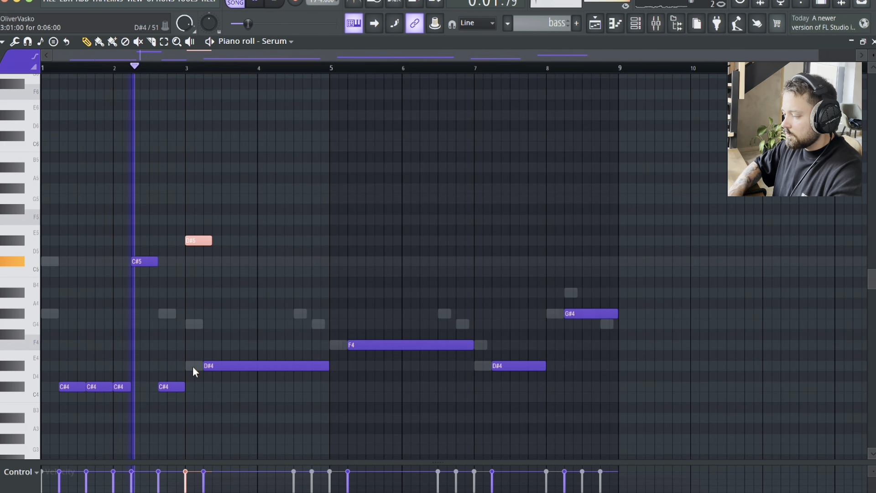
{"action": "left_click", "coordinate": [215, 262]}
{"action": "right_click", "coordinate": [217, 262]}
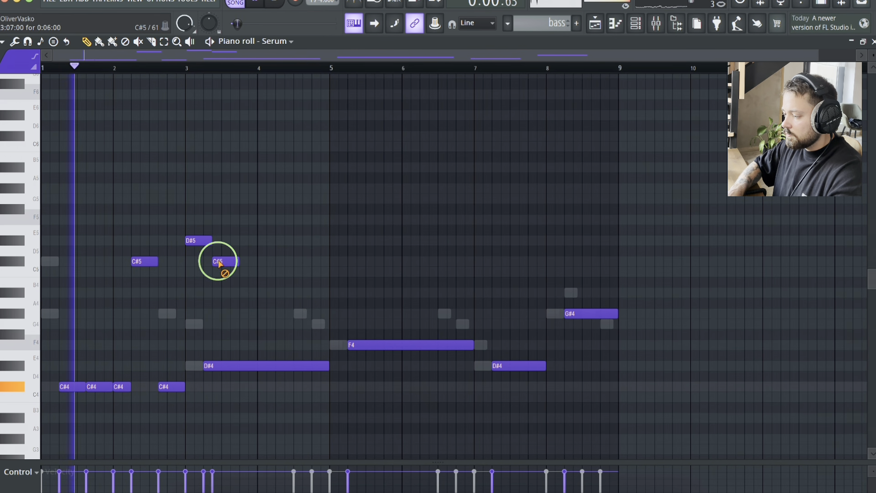
{"action": "right_click", "coordinate": [203, 243]}
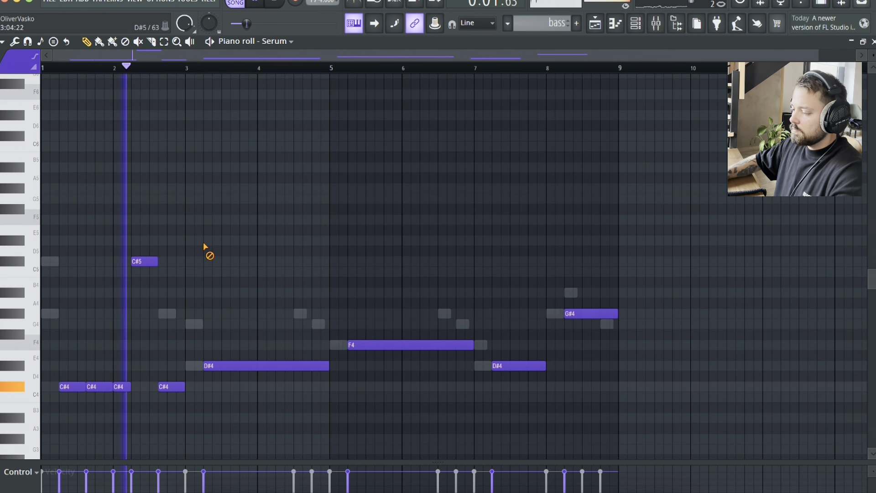
Replace the long D#4 in bars 3–4 with a transposed copy of the short-note phrase, using D#5 as its high note
{"action": "right_click", "coordinate": [318, 366]}
{"action": "left_click_drag", "start_coordinate": [195, 422], "coordinate": [76, 382]}
{"action": "left_click_drag", "start_coordinate": [73, 388], "coordinate": [215, 359]}
{"action": "key", "text": "space"}
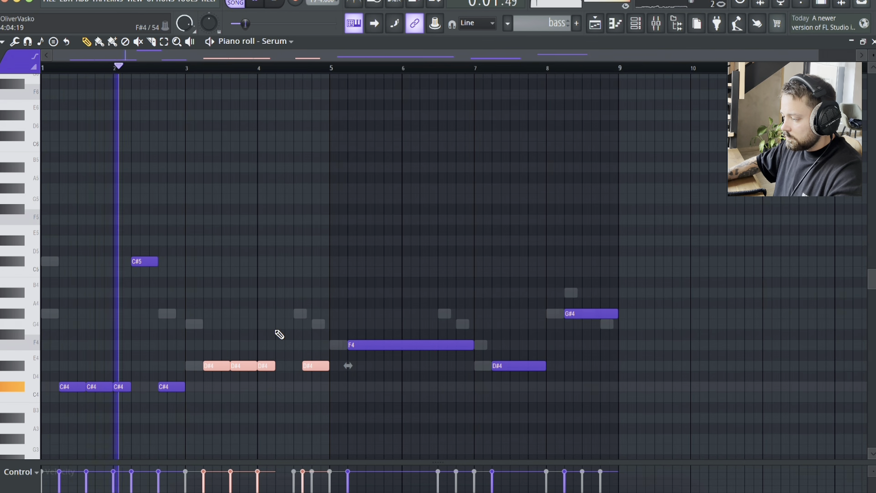
{"action": "left_click", "coordinate": [278, 262]}
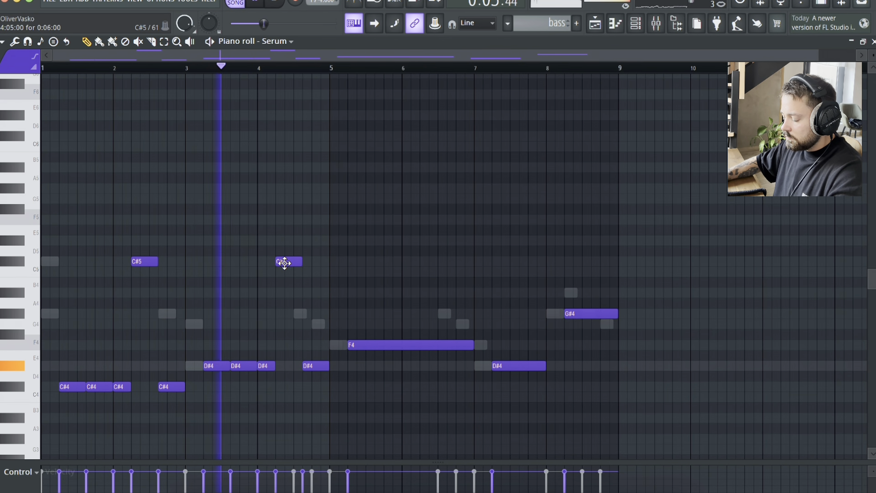
{"action": "left_click_drag", "start_coordinate": [288, 261], "coordinate": [290, 239]}
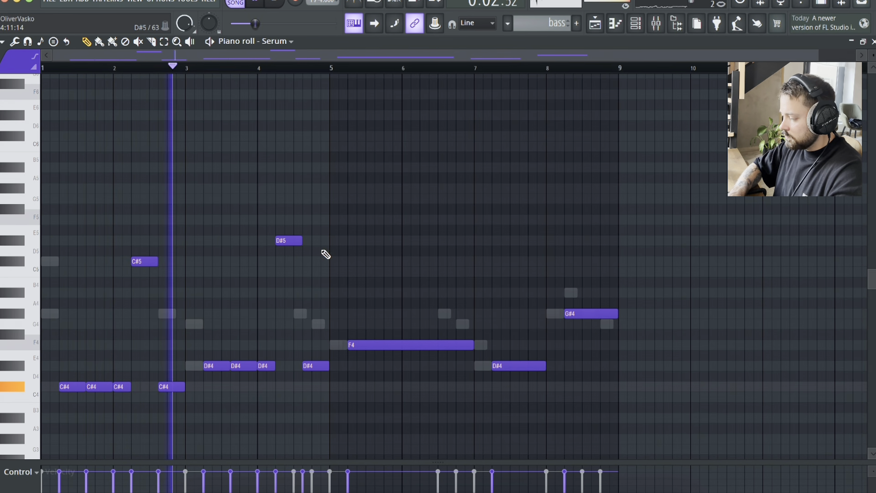
Replace the long F4 in bars 5–6 with a copy of the D#4 phrase transposed to F4 and F5
{"action": "right_click", "coordinate": [416, 346]}
{"action": "left_click_drag", "start_coordinate": [383, 370], "coordinate": [217, 229]}
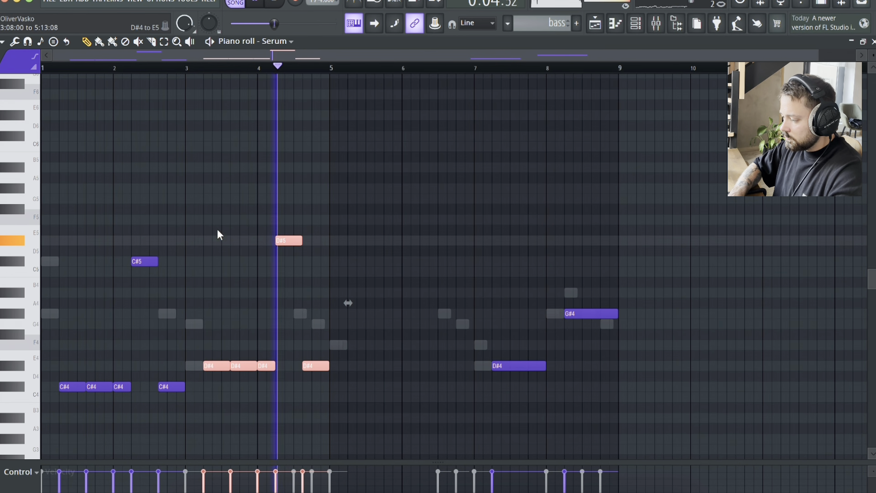
{"action": "key", "text": "space"}
{"action": "key", "text": "space"}
{"action": "left_click_drag", "start_coordinate": [211, 366], "coordinate": [360, 338], "text": "shift"}
{"action": "left_click", "coordinate": [471, 285]}
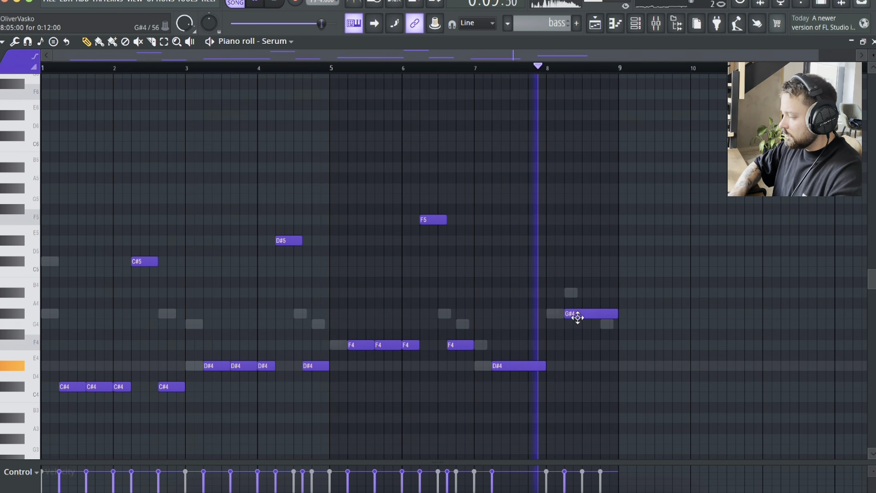
Replace the long D#4 in bar 7 with two consecutive short D#4 notes copied from the earlier phrase
{"action": "left_click_drag", "start_coordinate": [545, 366], "coordinate": [528, 366]}
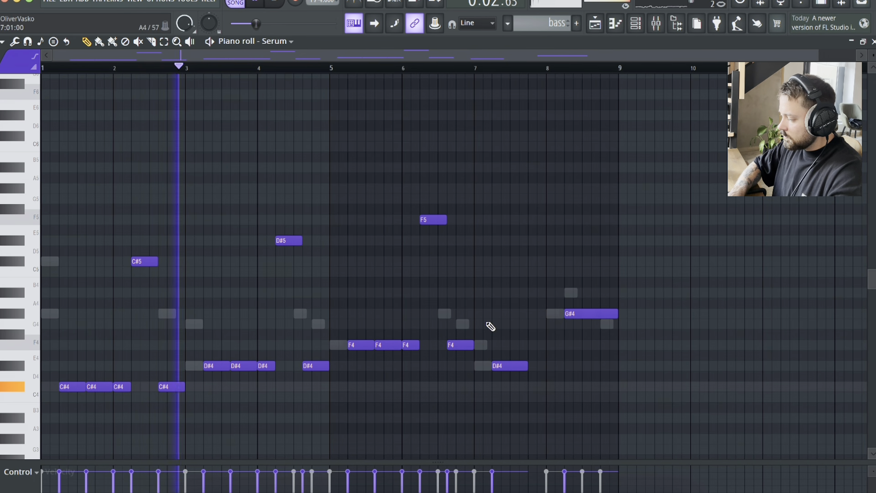
{"action": "right_click", "coordinate": [512, 366]}
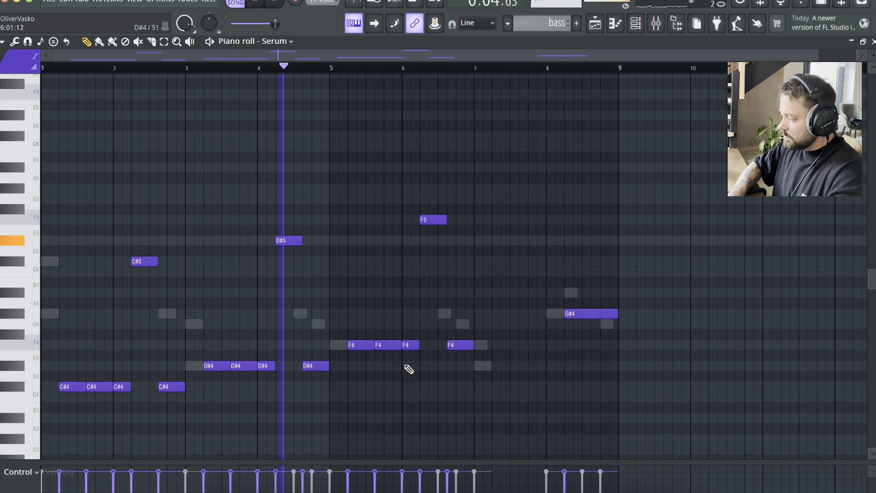
{"action": "mouse_move", "coordinate": [413, 372]}
{"action": "left_mouse_down"}
{"action": "mouse_move", "coordinate": [353, 339]}
{"action": "mouse_move", "coordinate": [504, 365]}
{"action": "left_mouse_up"}
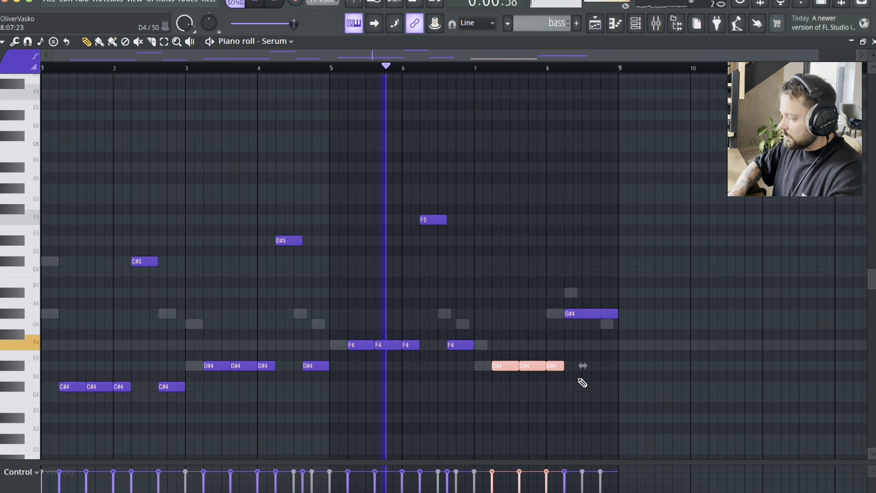
{"action": "right_click", "coordinate": [561, 367]}
Replace the long G#4 in bar 8 with a copy of the two short bar 7 notes transposed to G#4
{"action": "left_click_drag", "start_coordinate": [499, 369], "coordinate": [585, 311]}
{"action": "left_click", "coordinate": [564, 306]}
{"action": "key", "text": "super+z"}
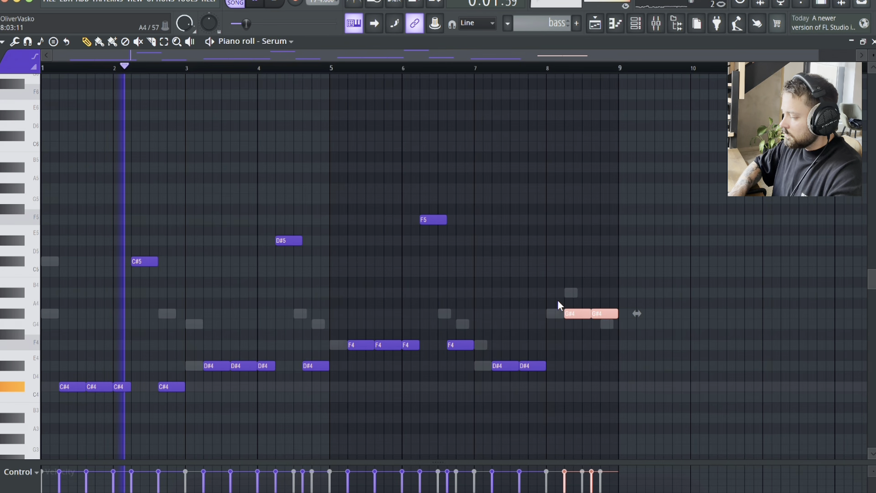
{"action": "scroll", "coordinate": [557, 300], "scroll_direction": "up", "scroll_amount": 3}
{"action": "left_click", "coordinate": [550, 68]}
{"action": "left_click", "coordinate": [641, 275]}
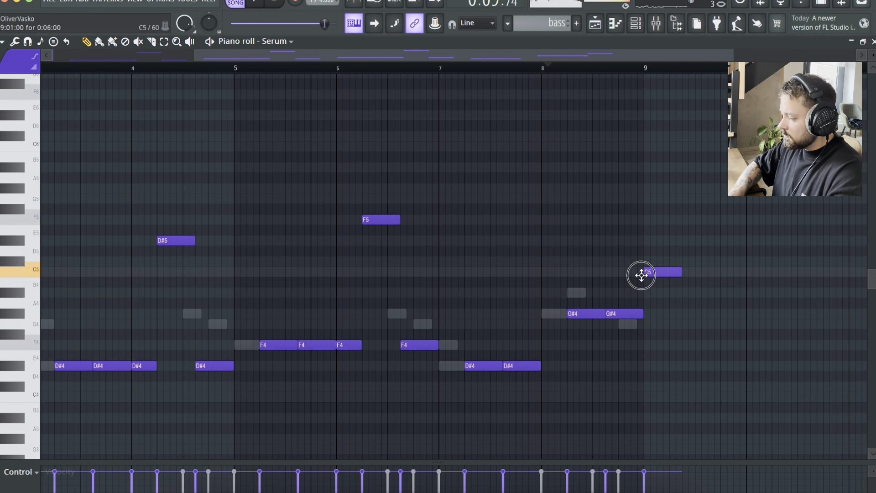
{"action": "right_click", "coordinate": [651, 276]}
Try filling bar 8 with four consecutive G#4 notes of three steps each
{"action": "left_click_drag", "start_coordinate": [601, 312], "coordinate": [587, 312]}
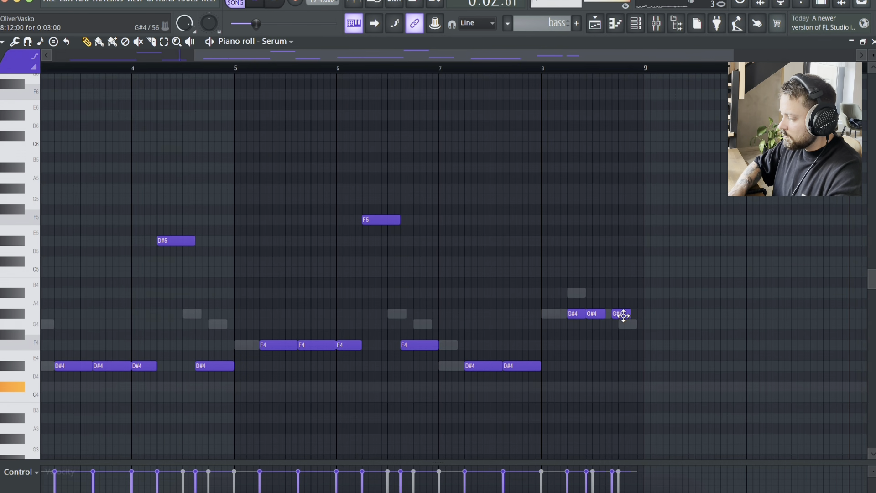
{"action": "left_click_drag", "start_coordinate": [623, 315], "coordinate": [609, 315]}
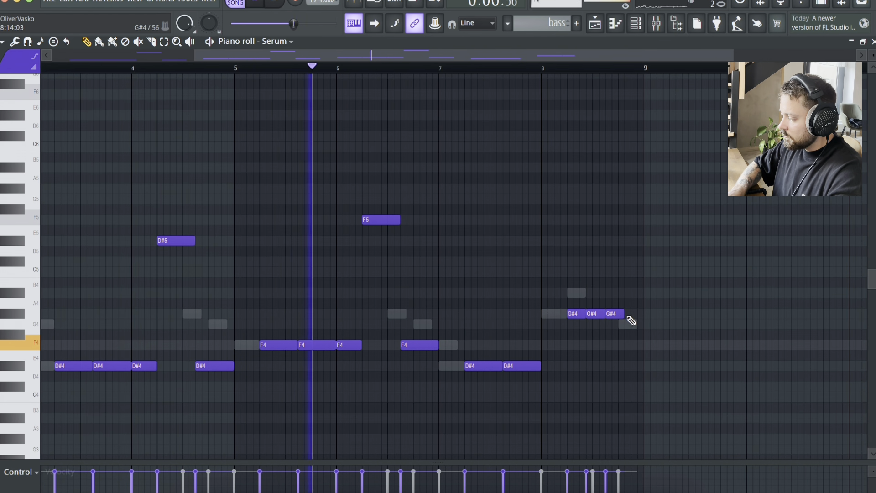
{"action": "left_click", "coordinate": [630, 314]}
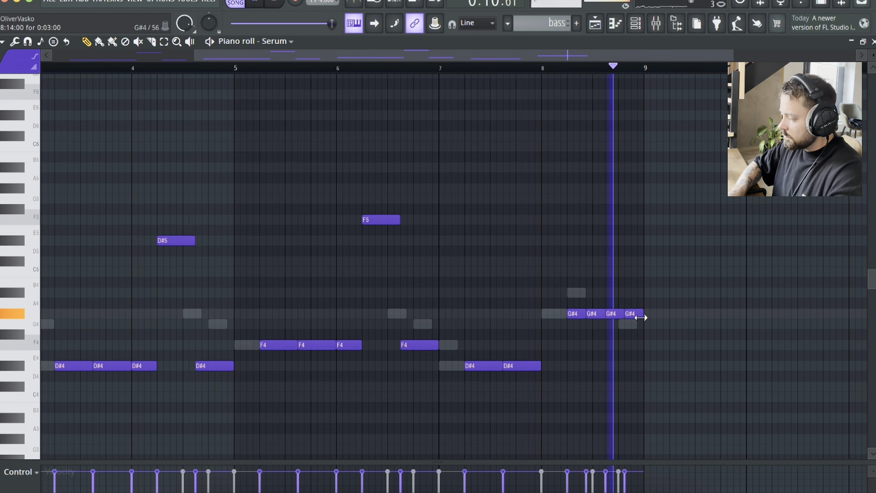
Rebuild the ending in bar 8 as three consecutive G#4 notes of four steps each, starting at 8:05
{"action": "right_click", "coordinate": [637, 315]}
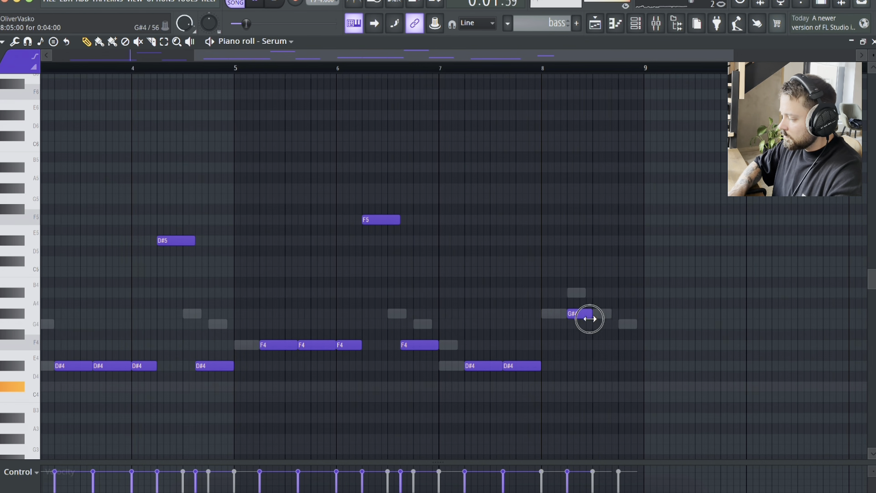
{"action": "left_click", "coordinate": [630, 315]}
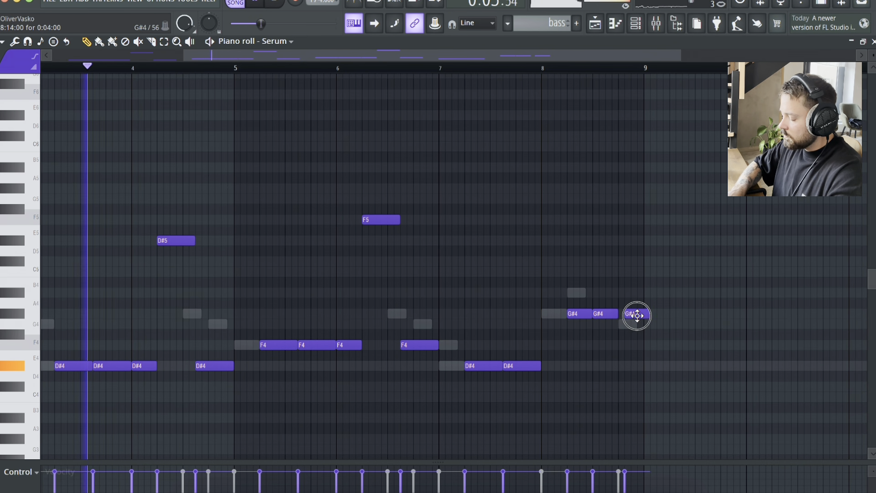
{"action": "scroll", "coordinate": [630, 315], "scroll_direction": "down", "scroll_amount": 3}
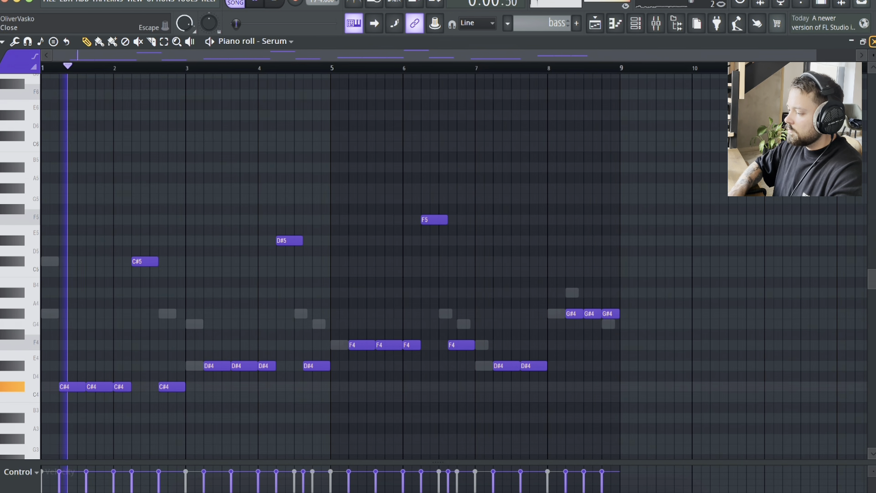
Close the piano roll and move the channel rack slightly away from the window edge
{"action": "left_click", "coordinate": [858, 41]}
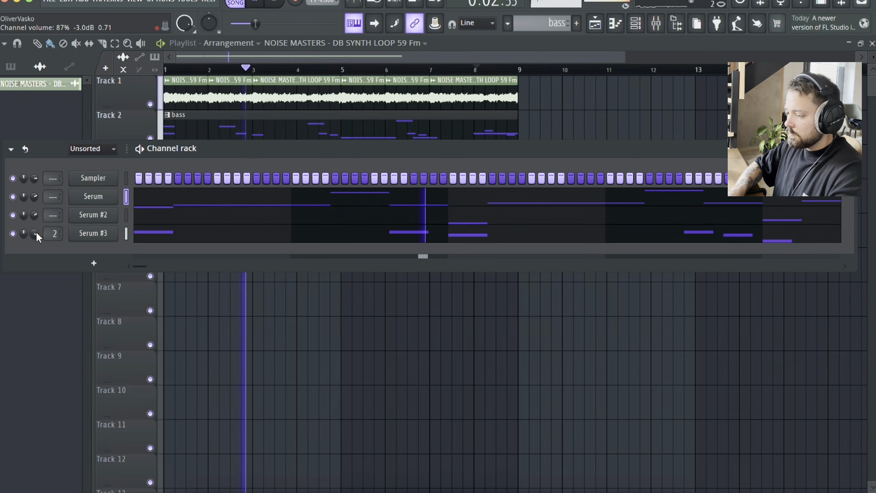
{"action": "left_click", "coordinate": [660, 25]}
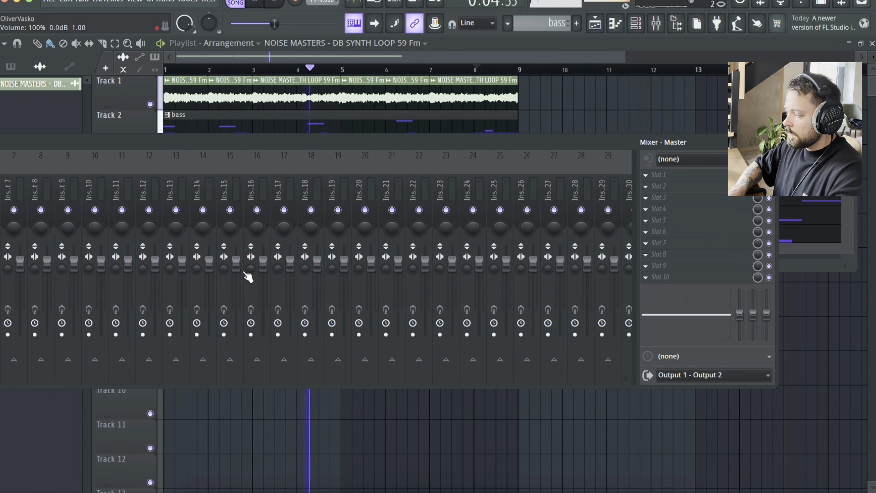
{"action": "left_click", "coordinate": [771, 142]}
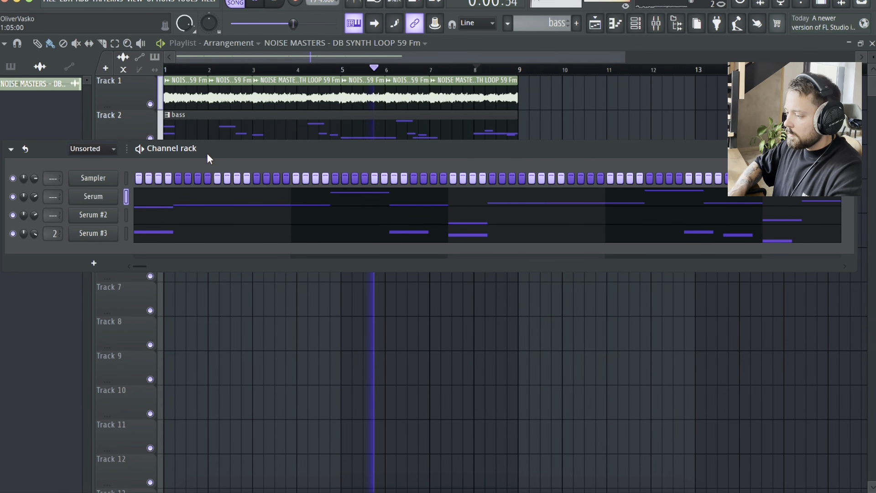
{"action": "left_click_drag", "start_coordinate": [210, 152], "coordinate": [263, 163]}
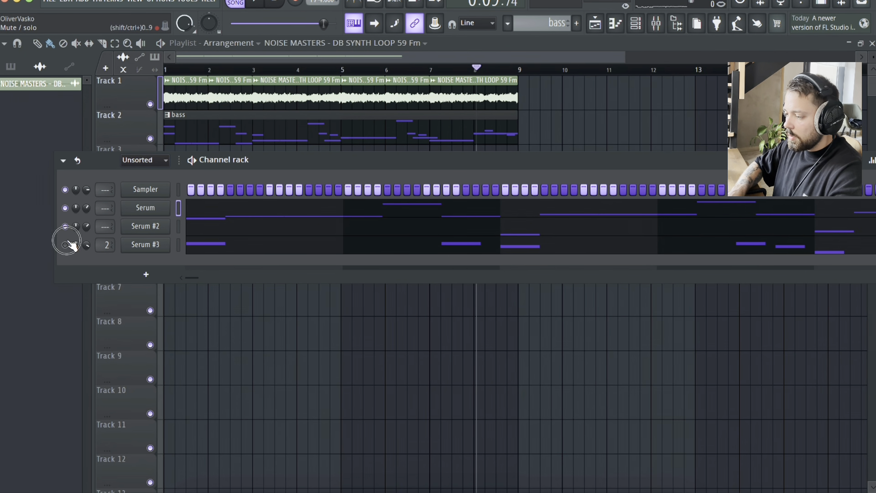
Mute the Serum #3 channel, keep Serum unmuted, and reopen Serum's notes in the piano roll
{"action": "left_click", "coordinate": [64, 244]}
{"action": "left_click", "coordinate": [64, 207]}
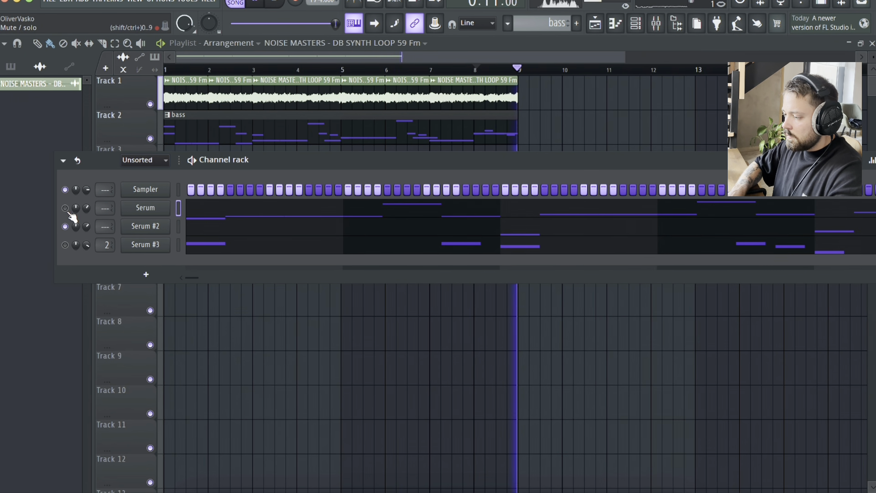
{"action": "left_click", "coordinate": [65, 207]}
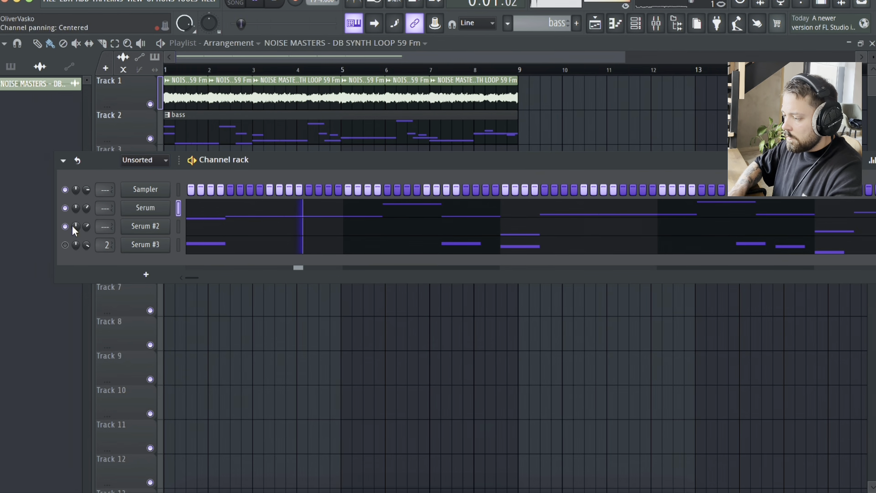
{"action": "key", "text": "F7"}
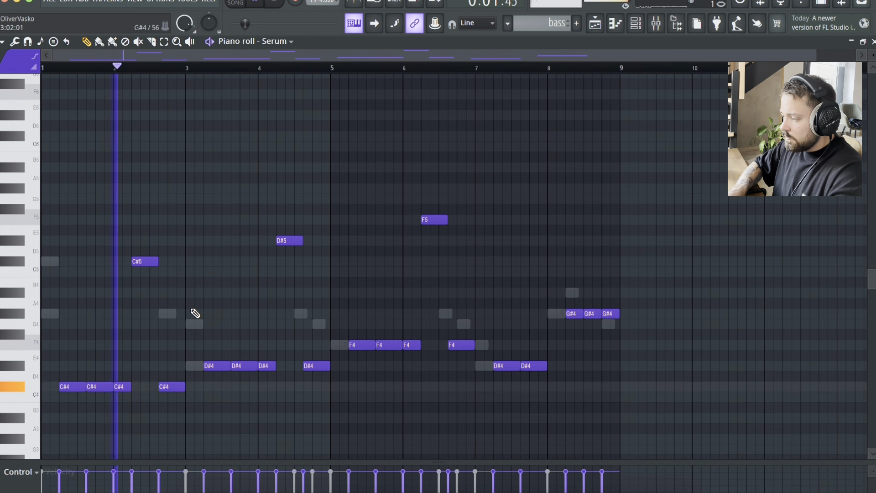
Select all the bass notes in Serum's pattern, shorten them together by one step so gaps separate them, and close the piano roll
{"action": "scroll", "coordinate": [676, 351], "scroll_direction": "down", "scroll_amount": 3}
{"action": "left_click_drag", "start_coordinate": [672, 349], "coordinate": [42, 98]}
{"action": "scroll", "coordinate": [63, 183], "scroll_direction": "up", "scroll_amount": 5}
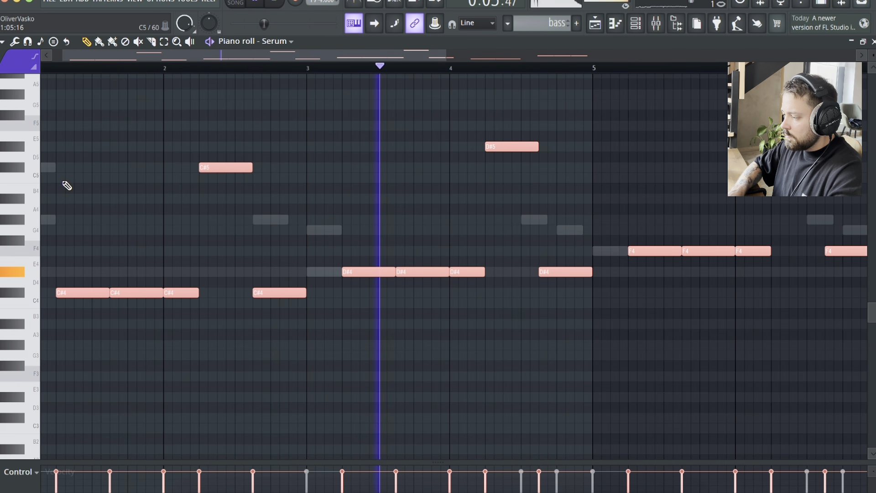
{"action": "left_click_drag", "start_coordinate": [332, 167], "coordinate": [319, 170]}
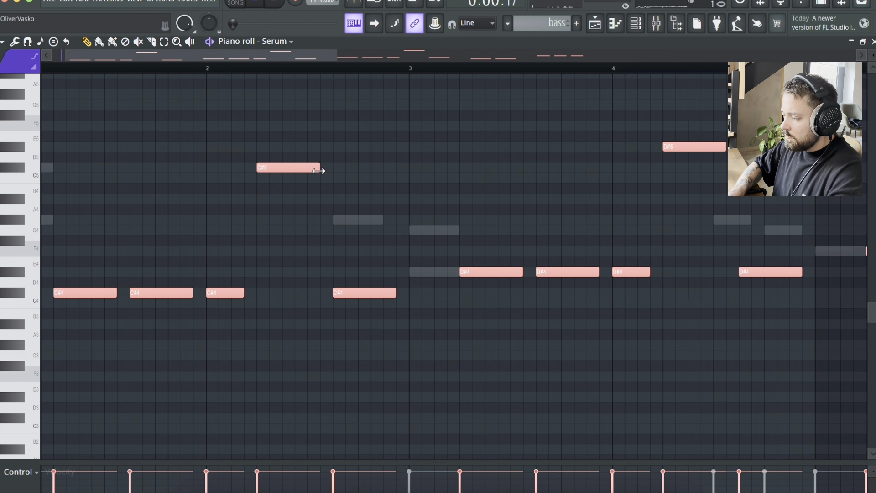
{"action": "scroll", "coordinate": [290, 234], "scroll_direction": "down", "scroll_amount": 4}
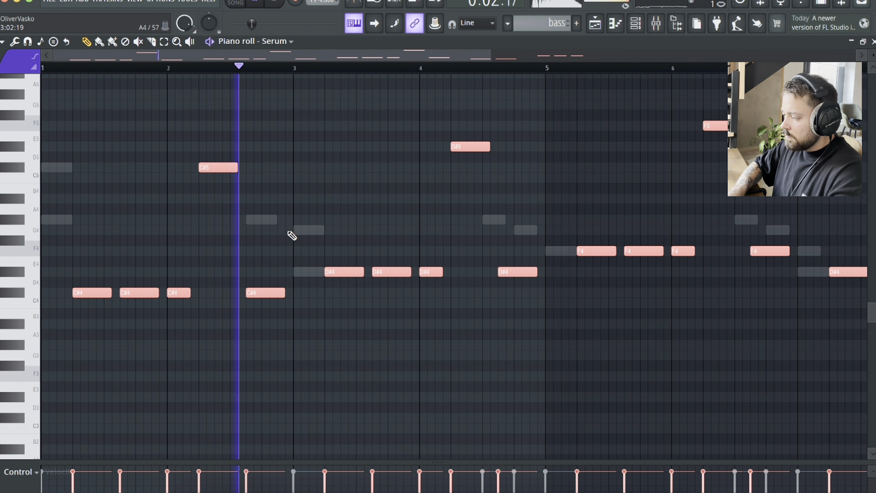
{"action": "key", "text": "space"}
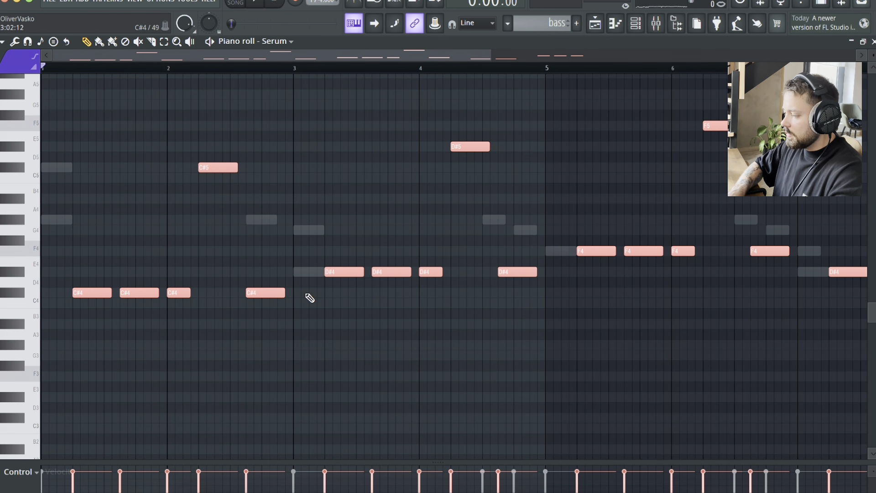
{"action": "left_click", "coordinate": [874, 42]}
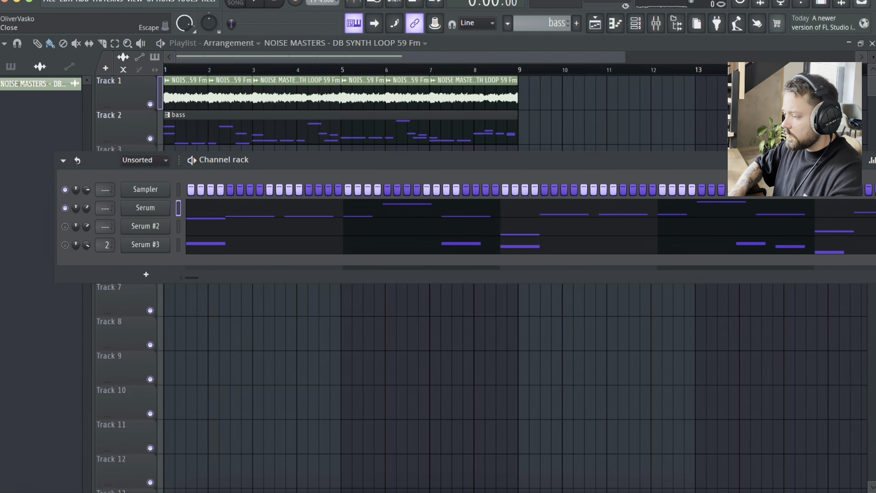
Unmute the Serum #2 and Serum #3 channels and play the pattern with all Serum layers
{"action": "left_click", "coordinate": [64, 228]}
{"action": "left_click", "coordinate": [66, 247]}
{"action": "key", "text": "space"}
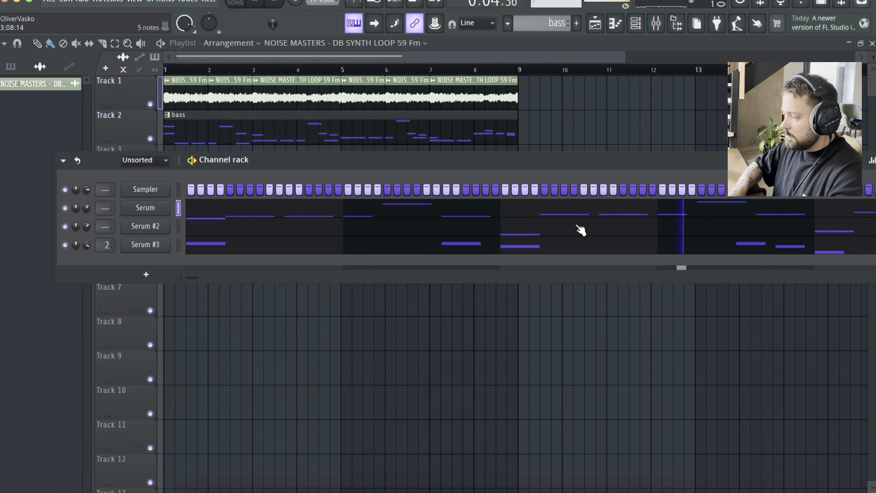
Open the Serum channel's plugin, mute Serum #2 and Serum #3, stop playback and move the plugin window higher
{"action": "left_click", "coordinate": [134, 211]}
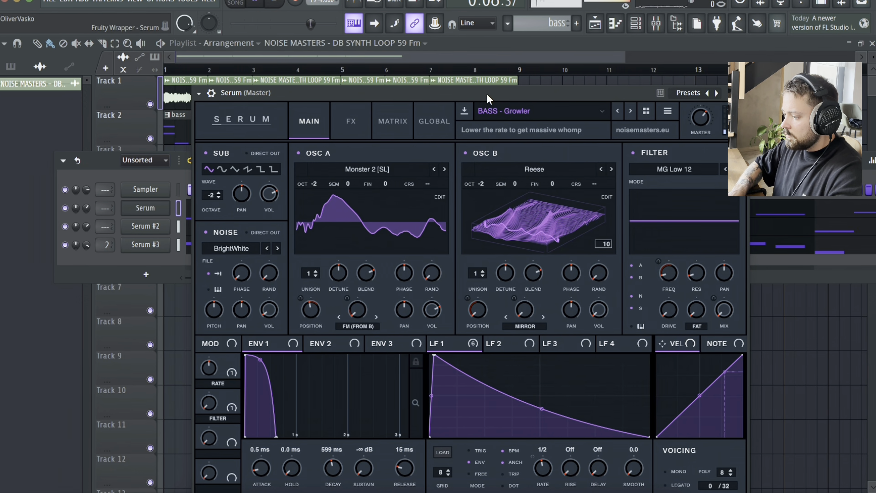
{"action": "left_click", "coordinate": [65, 226]}
{"action": "left_click", "coordinate": [65, 244]}
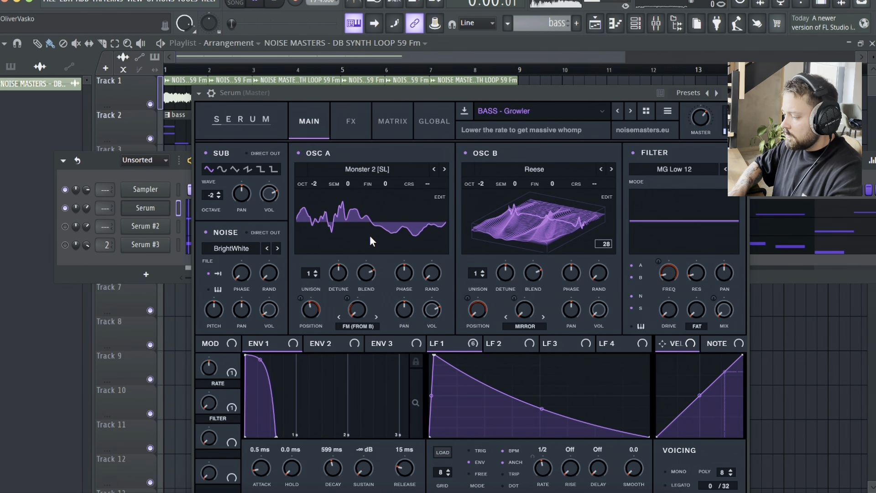
{"action": "key", "text": "space"}
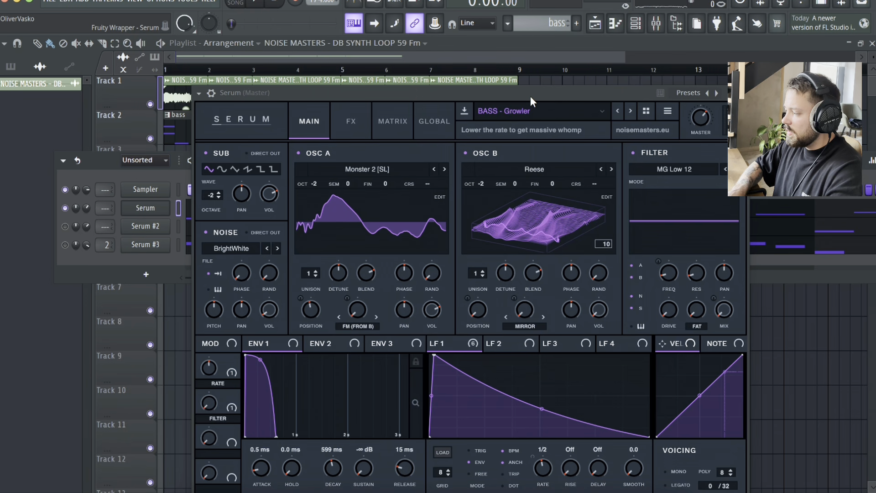
{"action": "left_click_drag", "start_coordinate": [530, 96], "coordinate": [505, 61]}
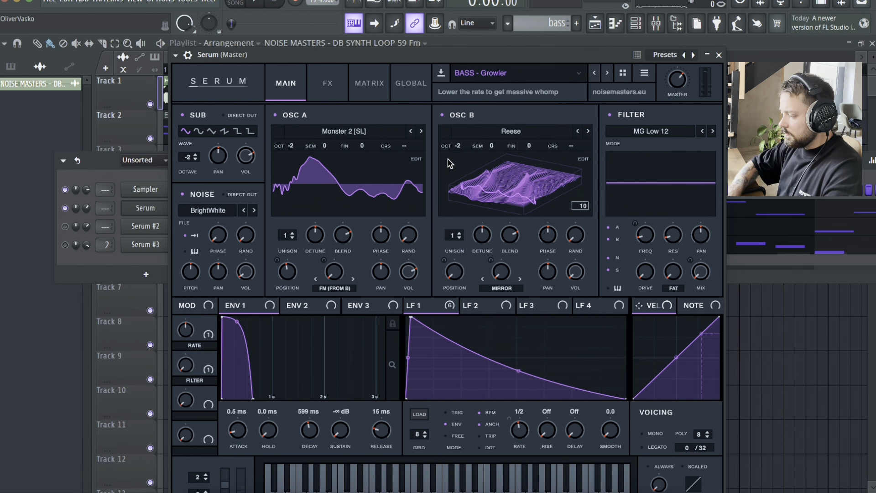
Audition notes on the Growler bass and reduce LFO 1's modulation depth on Oscillator A's FM (From B) warp
{"action": "key", "text": "h"}
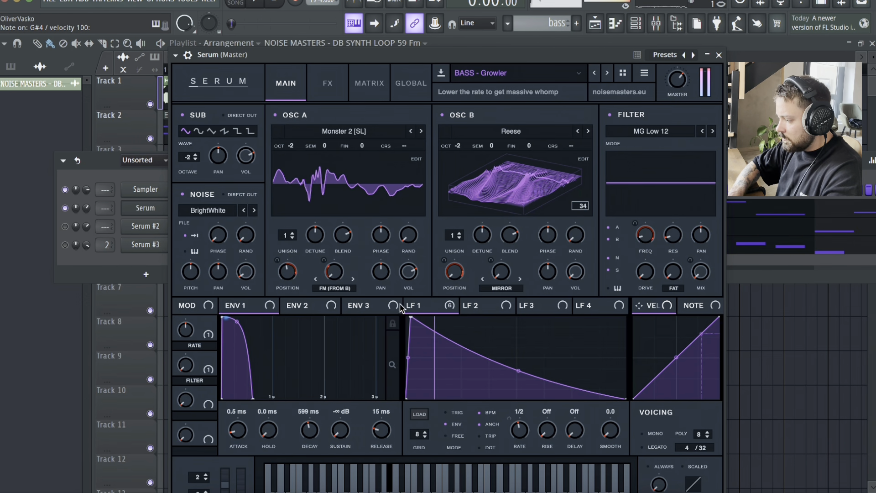
{"action": "key", "text": "t"}
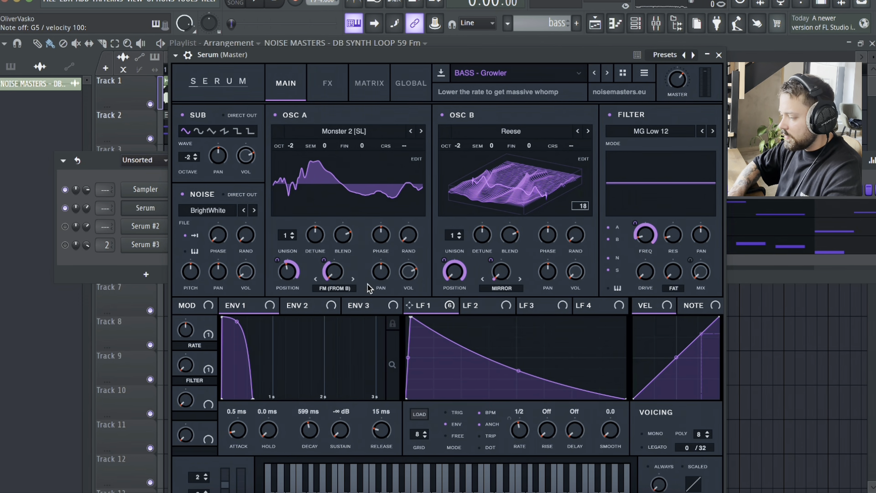
{"action": "key", "text": "h"}
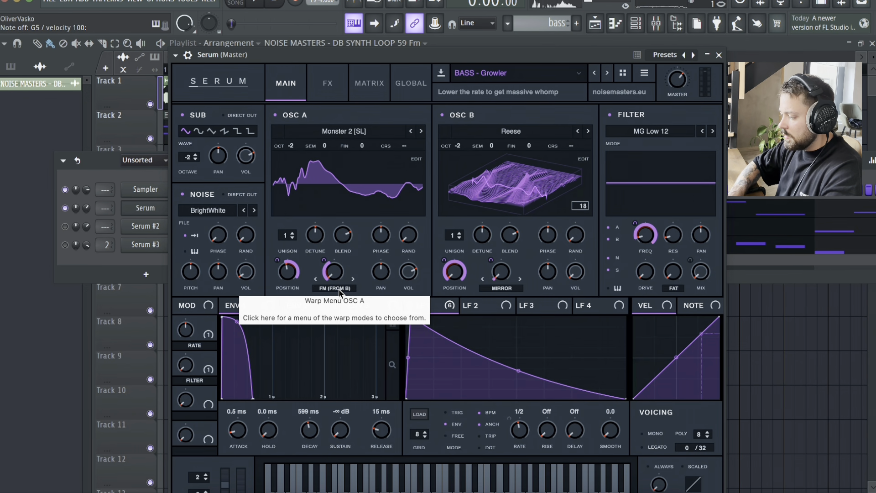
{"action": "left_click_drag", "start_coordinate": [334, 270], "coordinate": [342, 307]}
{"action": "left_click_drag", "start_coordinate": [323, 260], "coordinate": [322, 272]}
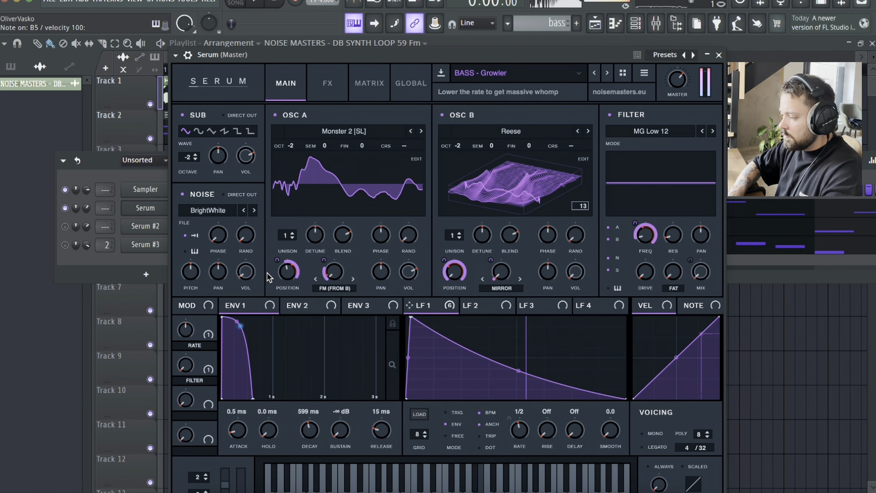
Adjust the wavetable position settings of Oscillator A and Oscillator B while auditioning notes
{"action": "key", "text": "b"}
{"action": "mouse_move", "coordinate": [290, 270]}
{"action": "left_mouse_down"}
{"action": "mouse_move", "coordinate": [290, 296]}
{"action": "mouse_move", "coordinate": [289, 263]}
{"action": "left_mouse_up"}
{"action": "key", "text": "v"}
{"action": "key", "text": "v"}
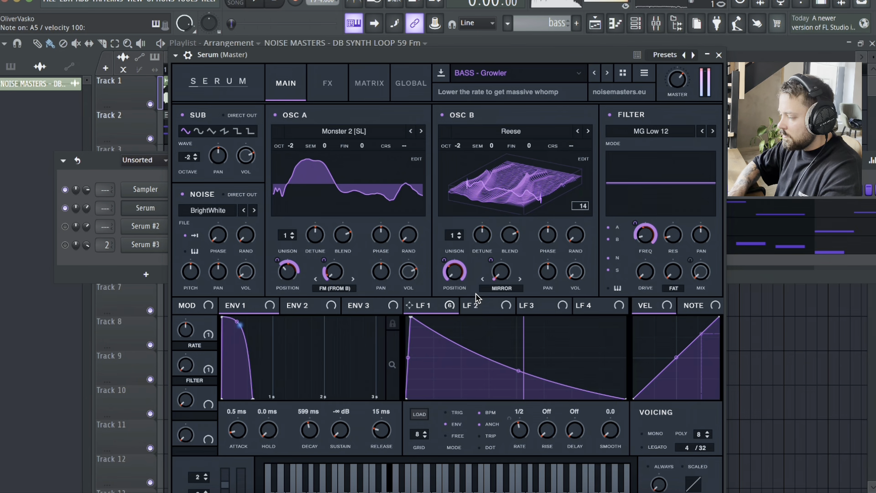
{"action": "left_click_drag", "start_coordinate": [454, 271], "coordinate": [450, 252]}
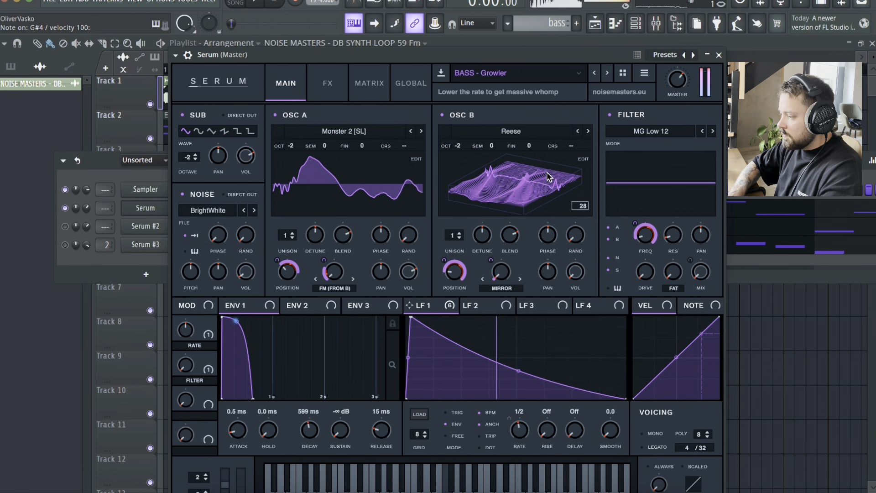
{"action": "key", "text": "n"}
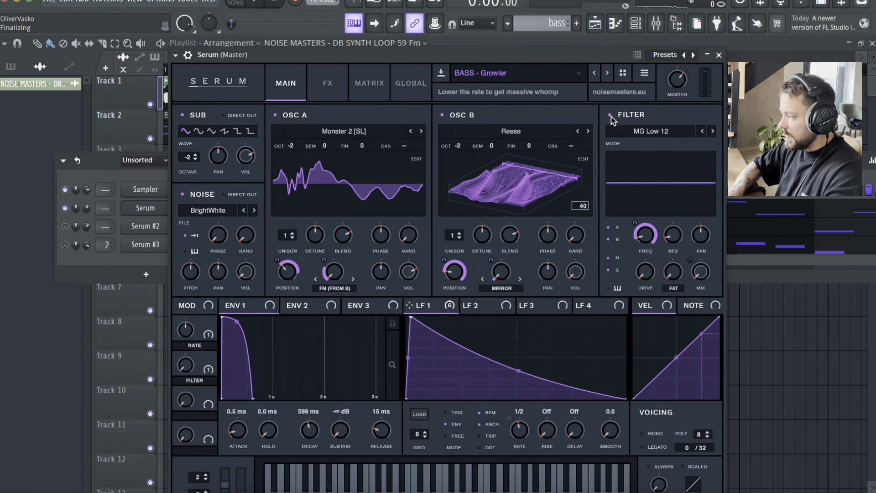
Browse forward through Oscillator B's wavetables, past Ring, Shrats and SSQ, and choose Tigra
{"action": "left_click", "coordinate": [589, 132]}
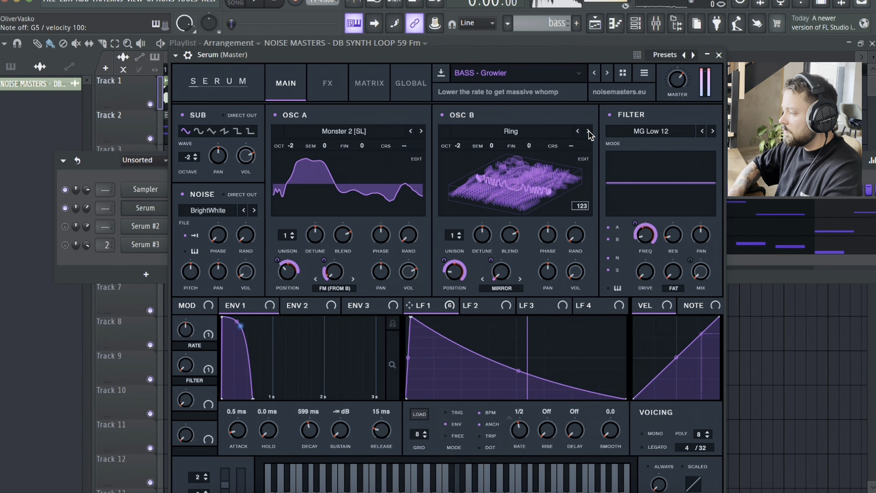
{"action": "left_click", "coordinate": [588, 131]}
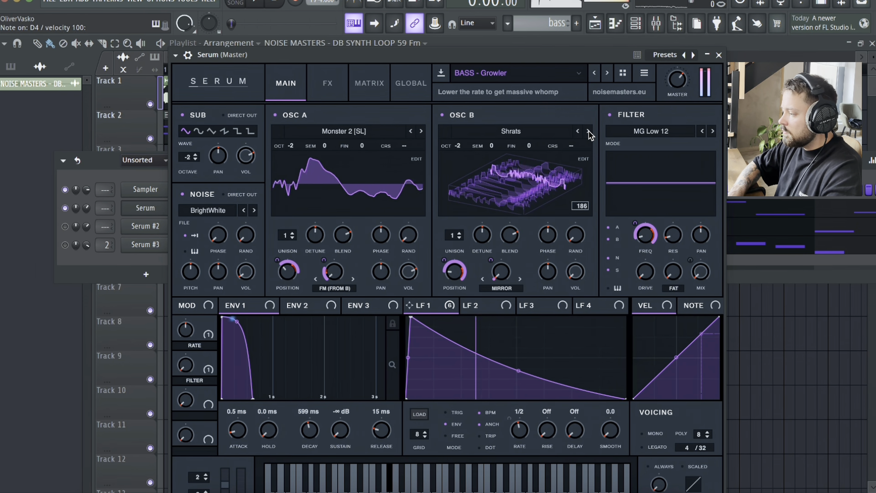
{"action": "left_click", "coordinate": [588, 132]}
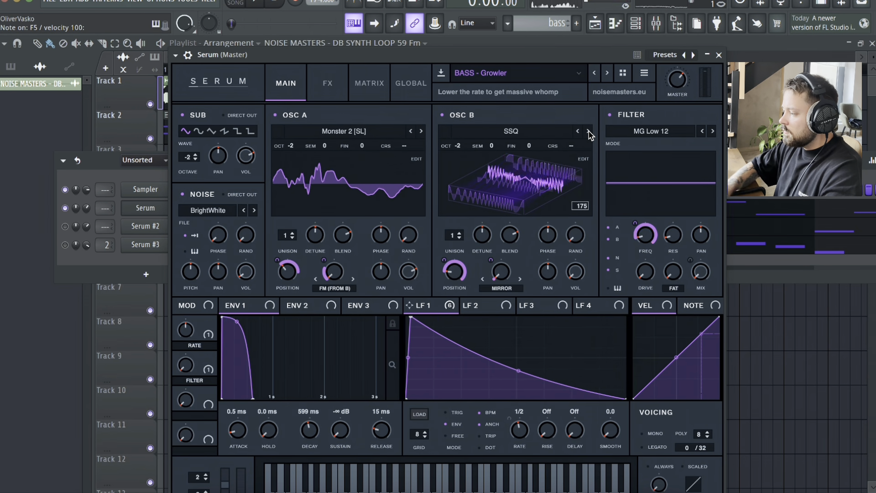
{"action": "left_click", "coordinate": [588, 132]}
{"action": "left_click", "coordinate": [589, 132]}
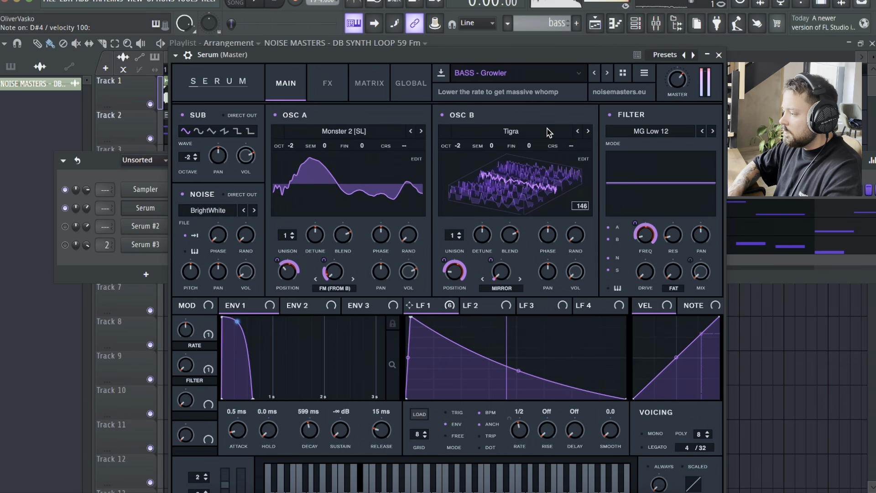
Try the Monster 3, Monster 4 and Monster 5 wavetables in Oscillator A, switching Oscillator B off temporarily to compare
{"action": "left_click", "coordinate": [441, 115]}
{"action": "left_click", "coordinate": [420, 132]}
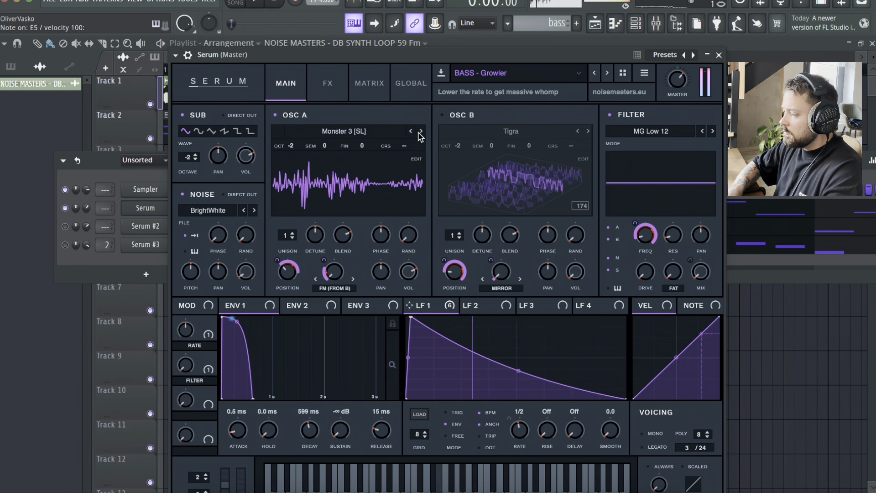
{"action": "left_click", "coordinate": [419, 132]}
{"action": "left_click", "coordinate": [442, 116]}
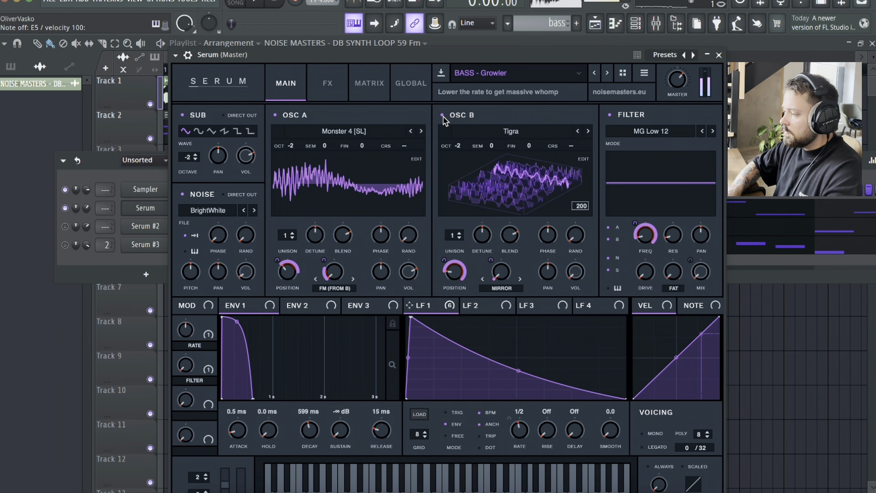
{"action": "left_click", "coordinate": [420, 132]}
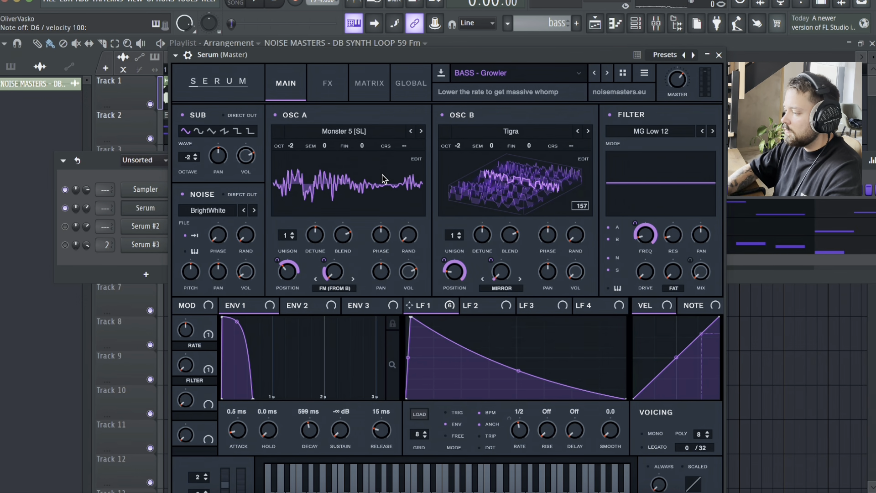
Play the pattern with the modified bass, unmute Serum #2 and Serum #3, and restart playback to hear all layers
{"action": "key", "text": "space"}
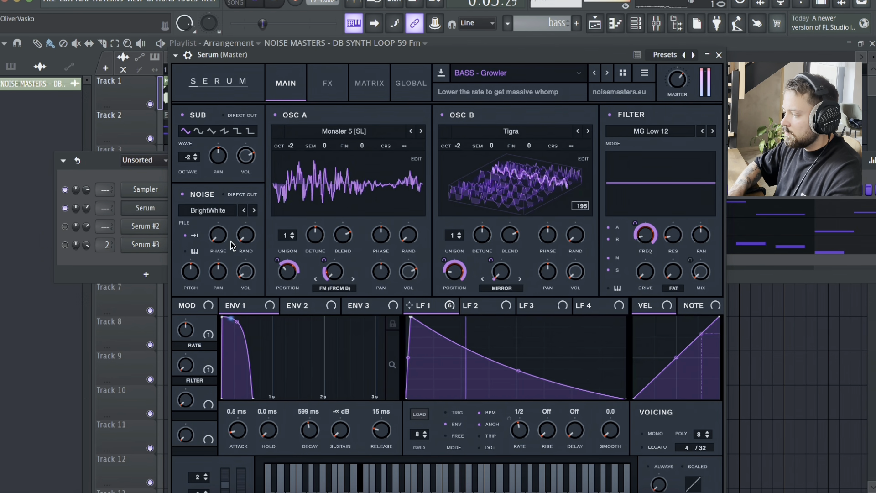
{"action": "left_click", "coordinate": [65, 226]}
{"action": "left_click", "coordinate": [66, 245]}
{"action": "key", "text": "space"}
{"action": "key", "text": "space"}
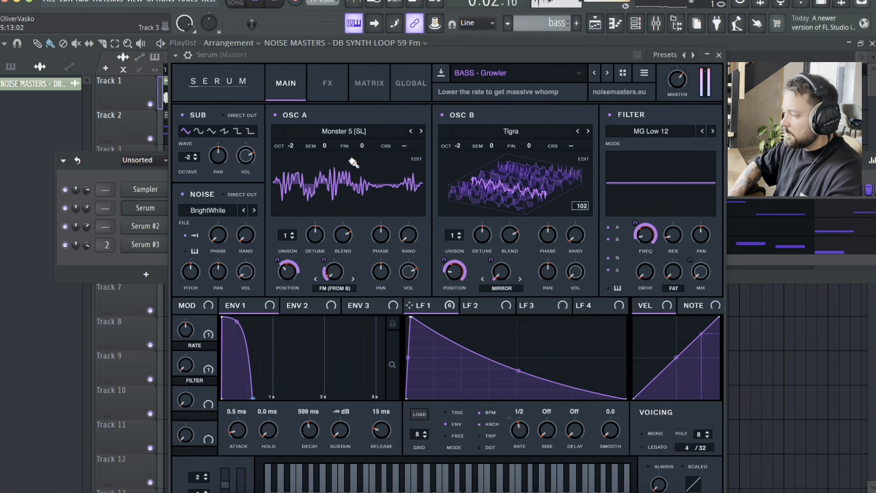
Try the Monster 6 wavetable in Oscillator A, stop playback and go back to Monster 2
{"action": "left_click", "coordinate": [421, 131]}
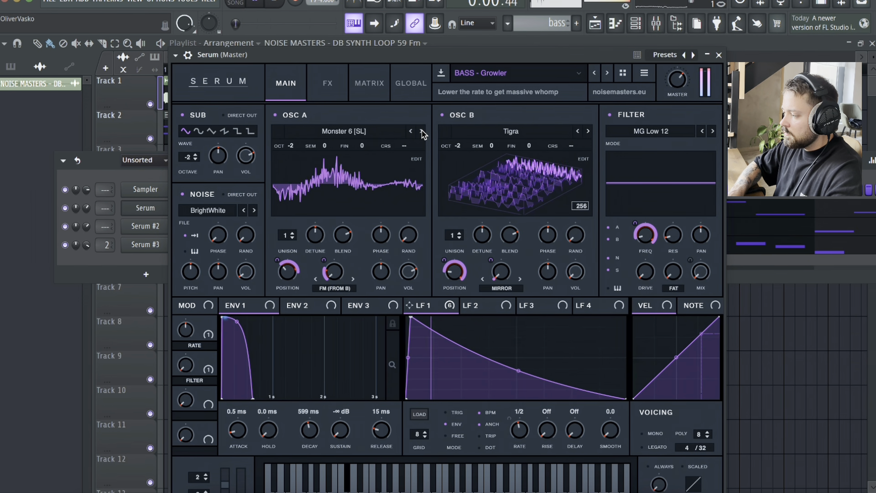
{"action": "key", "text": "space"}
{"action": "left_click", "coordinate": [411, 132]}
{"action": "left_click", "coordinate": [411, 132]}
{"action": "left_click", "coordinate": [411, 131]}
{"action": "left_click", "coordinate": [411, 131]}
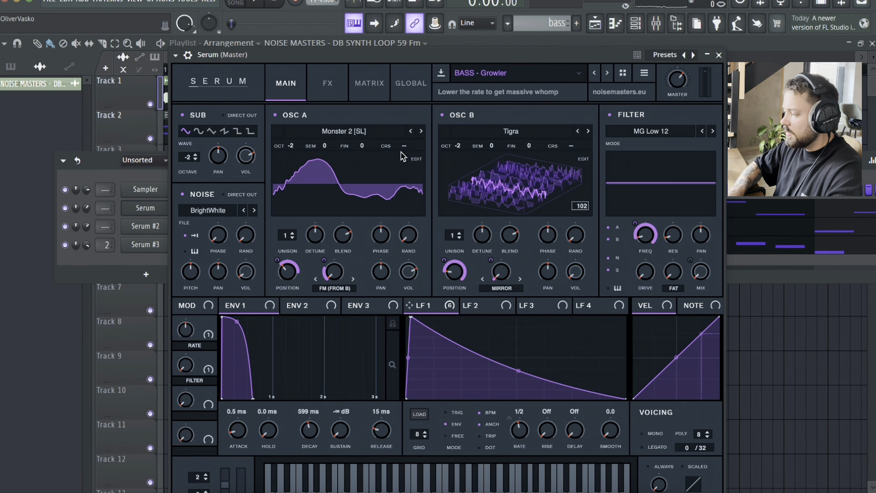
Step Oscillator A's wavetable forward to Monster 5 and back to Monster 4 for comparison
{"action": "left_click", "coordinate": [420, 132]}
{"action": "left_click", "coordinate": [421, 132]}
{"action": "left_click", "coordinate": [420, 132]}
{"action": "left_click", "coordinate": [411, 132]}
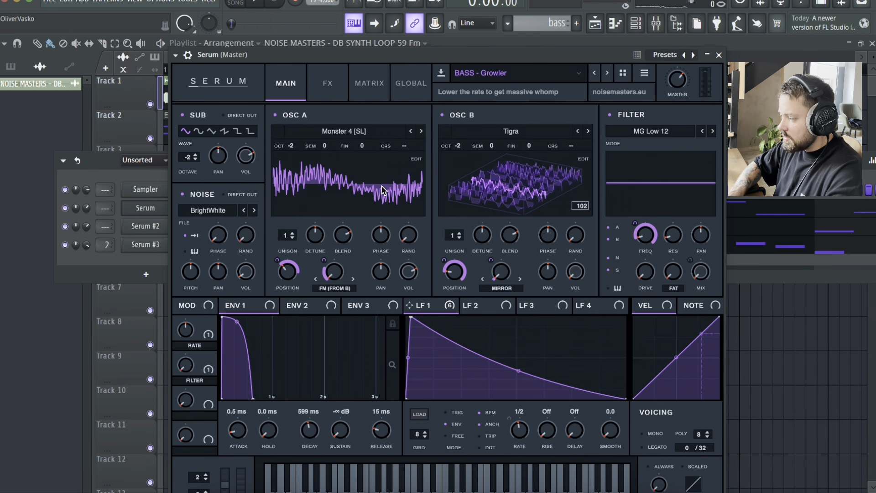
View Oscillator A's wavetable in the table editor, close the editor and return the oscillator to Monster 2
{"action": "left_click", "coordinate": [416, 159]}
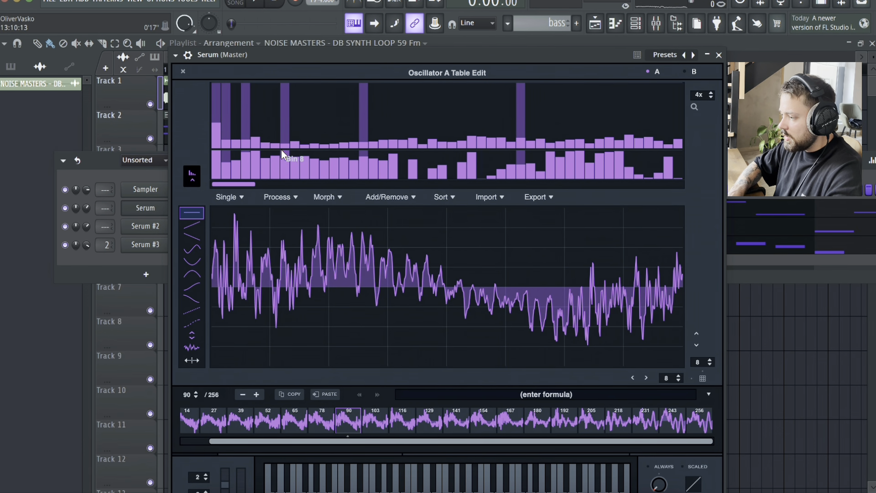
{"action": "left_click", "coordinate": [182, 71]}
{"action": "left_click", "coordinate": [411, 131]}
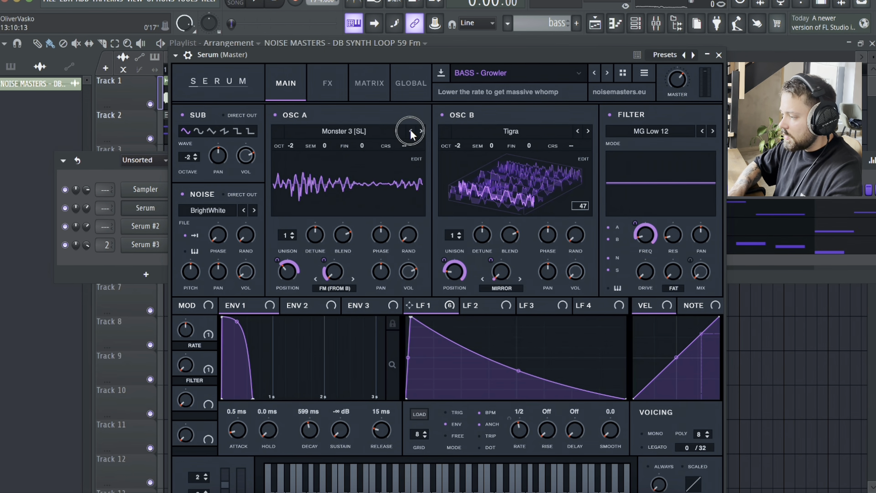
{"action": "left_click", "coordinate": [410, 131]}
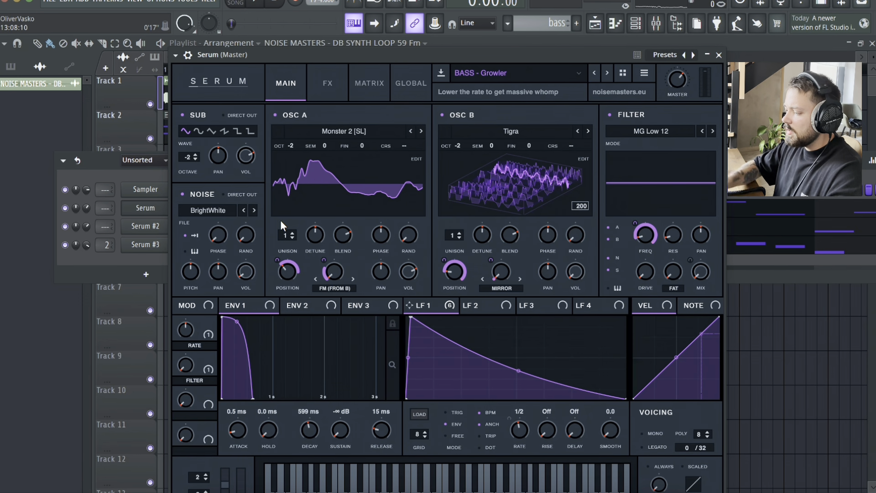
Close the Serum plugin, play the pattern and open Serum #3's notes in the piano roll at bar 8
{"action": "left_click", "coordinate": [719, 56]}
{"action": "key", "text": "space"}
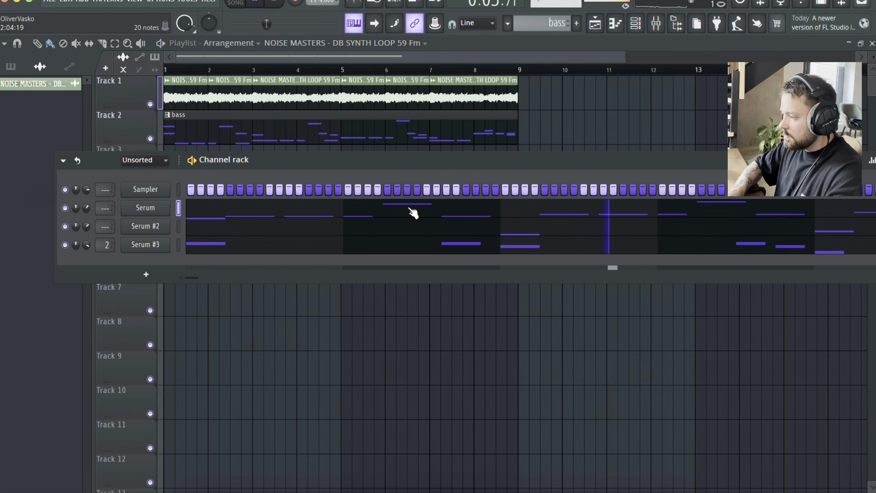
{"action": "left_click", "coordinate": [239, 239]}
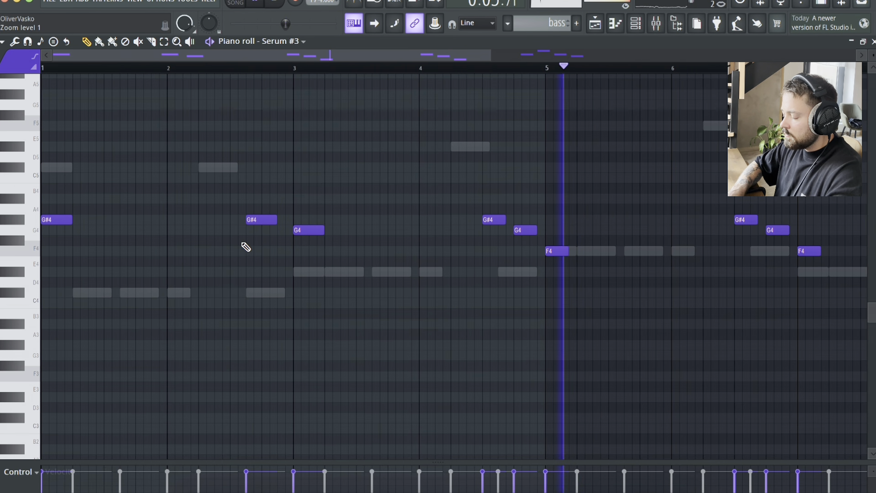
{"action": "scroll", "coordinate": [400, 202], "scroll_direction": "up", "scroll_amount": 5}
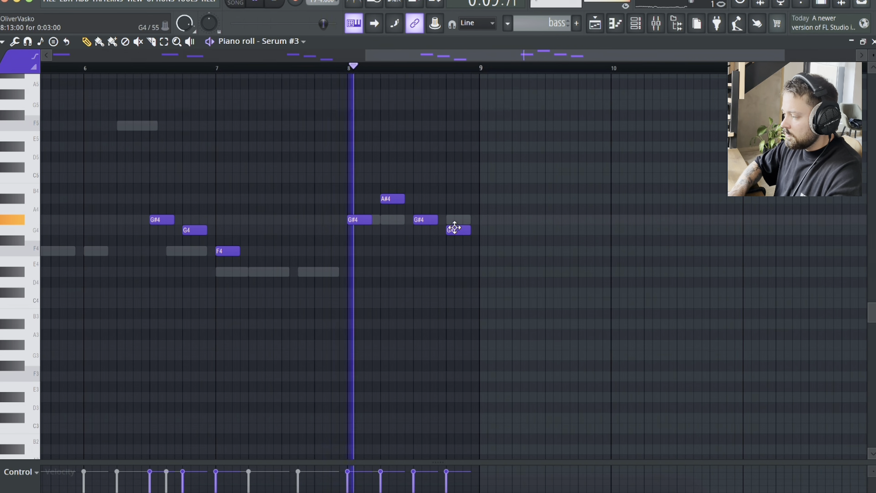
Audition the Serum #3 melody from bar 8 and from the start of the pattern, and close its piano roll
{"action": "scroll", "coordinate": [427, 254], "scroll_direction": "down", "scroll_amount": 2}
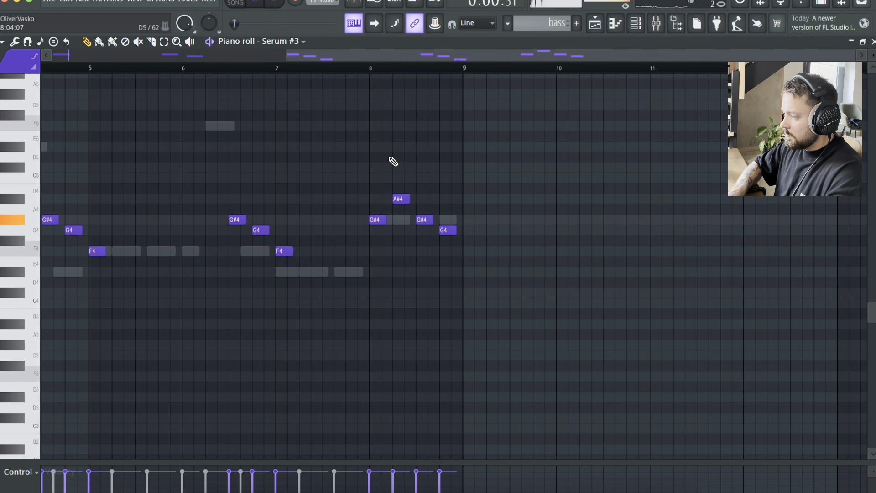
{"action": "left_click", "coordinate": [365, 65]}
{"action": "mouse_move", "coordinate": [448, 229]}
{"action": "left_mouse_down"}
{"action": "mouse_move", "coordinate": [447, 275]}
{"action": "mouse_move", "coordinate": [446, 229]}
{"action": "left_mouse_up"}
{"action": "key", "text": "space"}
{"action": "key", "text": "space"}
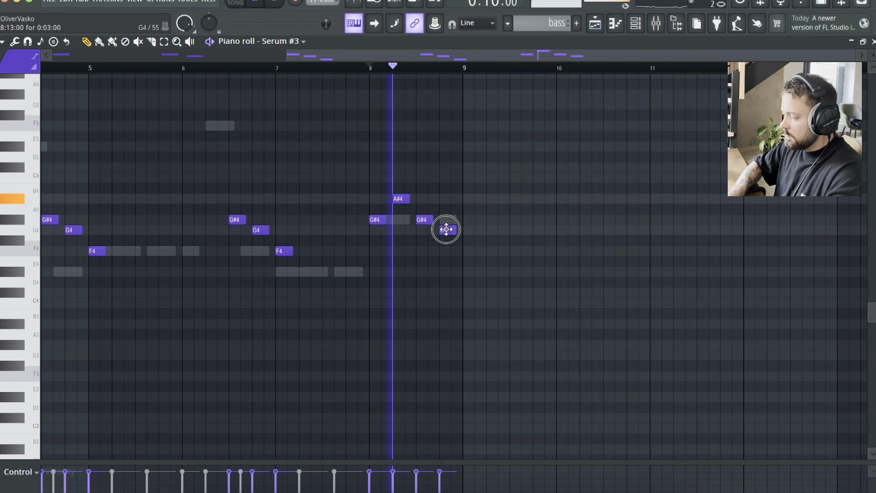
{"action": "scroll", "coordinate": [389, 247], "scroll_direction": "left", "scroll_amount": 5}
{"action": "scroll", "coordinate": [388, 248], "scroll_direction": "down", "scroll_amount": 2}
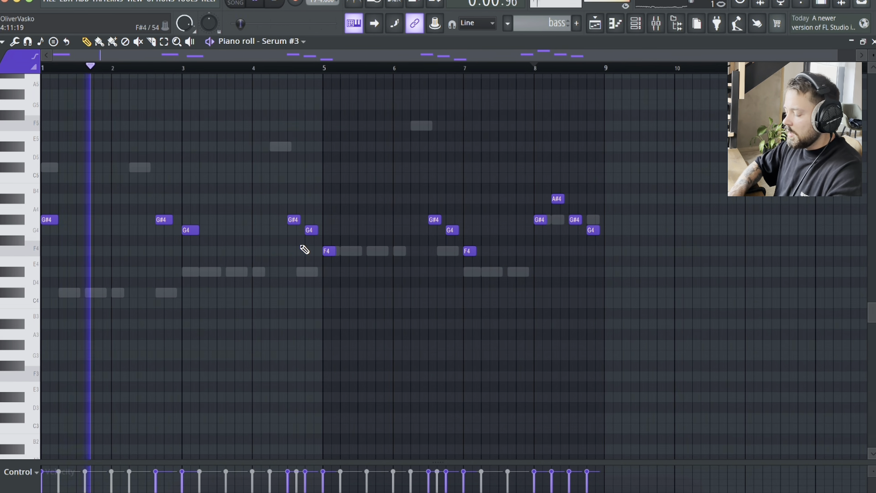
{"action": "key", "text": "space"}
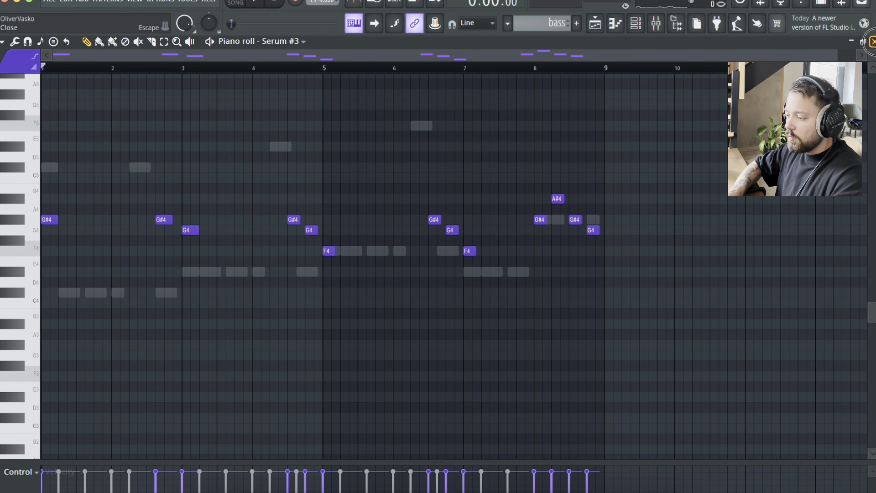
{"action": "left_click", "coordinate": [872, 41]}
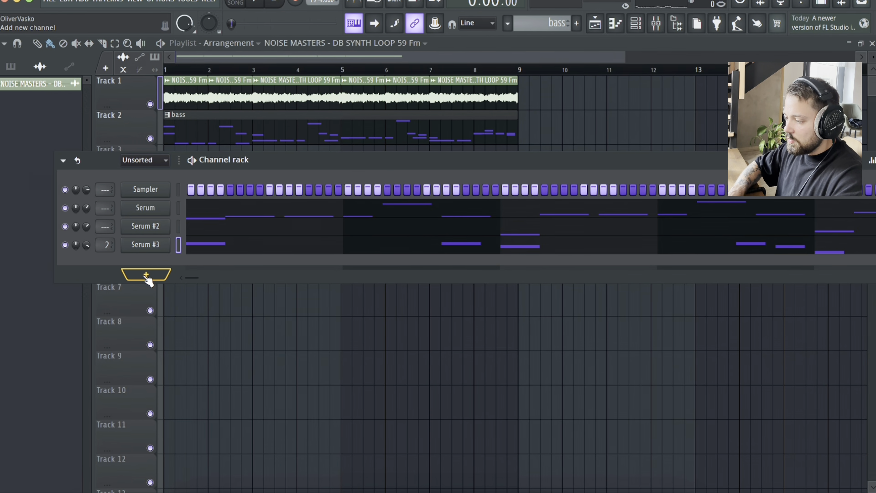
Route the Serum and Serum #2 channels to mixer track 3 and bring up that track in the mixer
{"action": "left_click", "coordinate": [139, 209]}
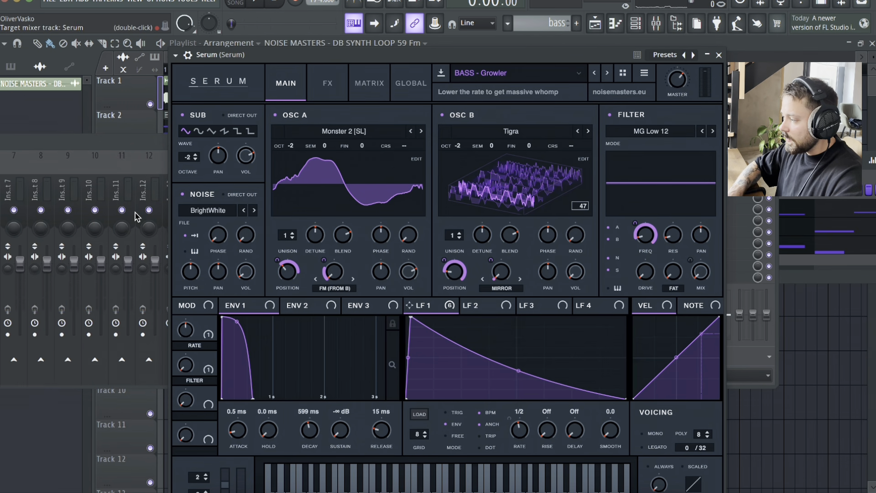
{"action": "left_click", "coordinate": [719, 55]}
{"action": "left_click", "coordinate": [771, 141]}
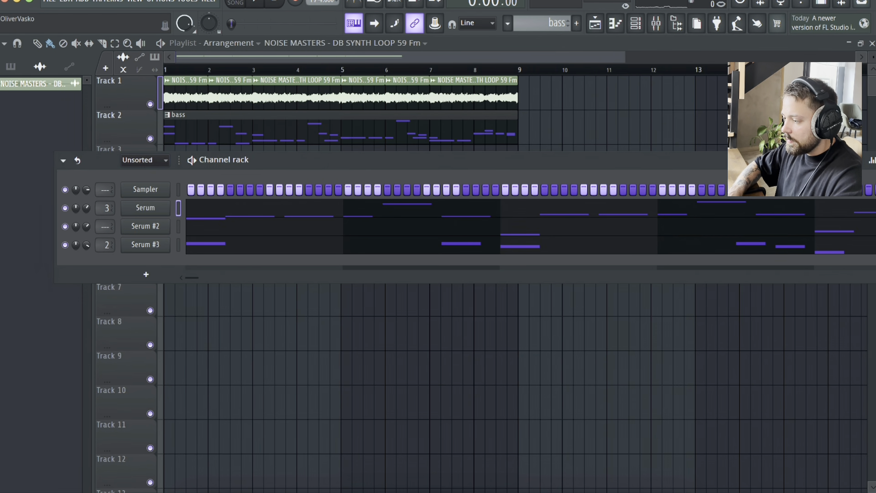
{"action": "left_click", "coordinate": [133, 228]}
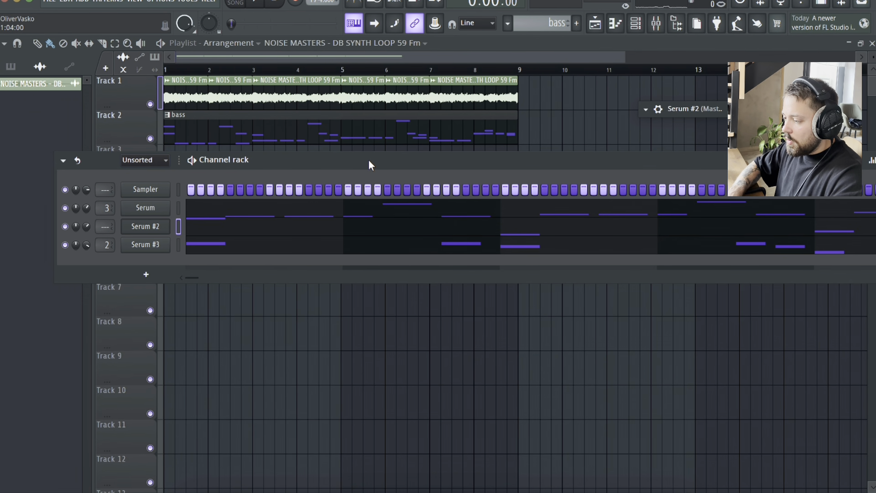
{"action": "left_click_drag", "start_coordinate": [101, 224], "coordinate": [101, 213]}
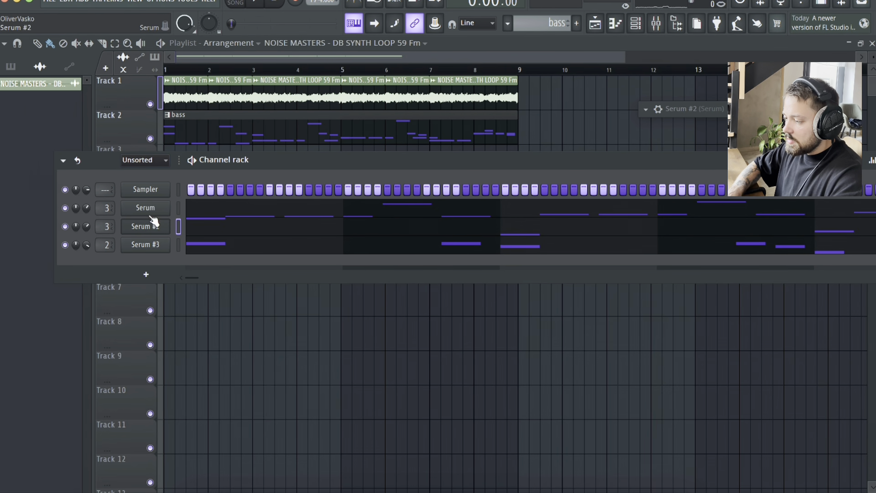
{"action": "left_click", "coordinate": [657, 24]}
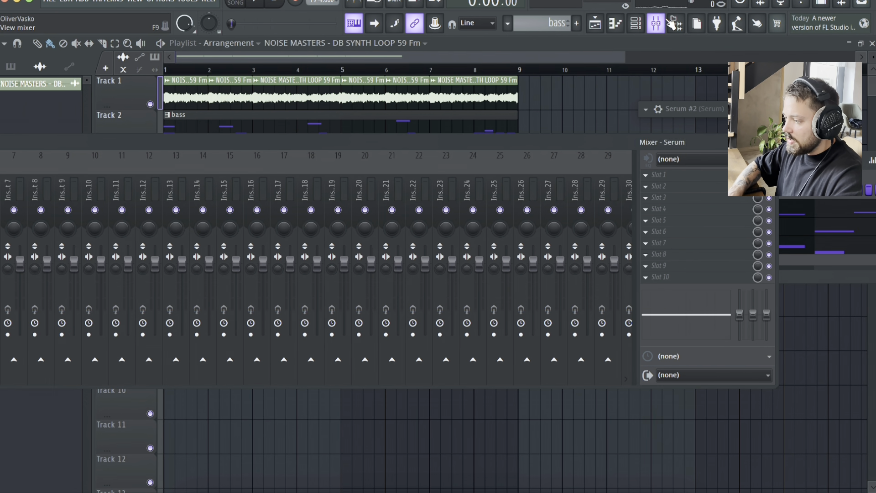
{"action": "left_click_drag", "start_coordinate": [226, 146], "coordinate": [308, 185]}
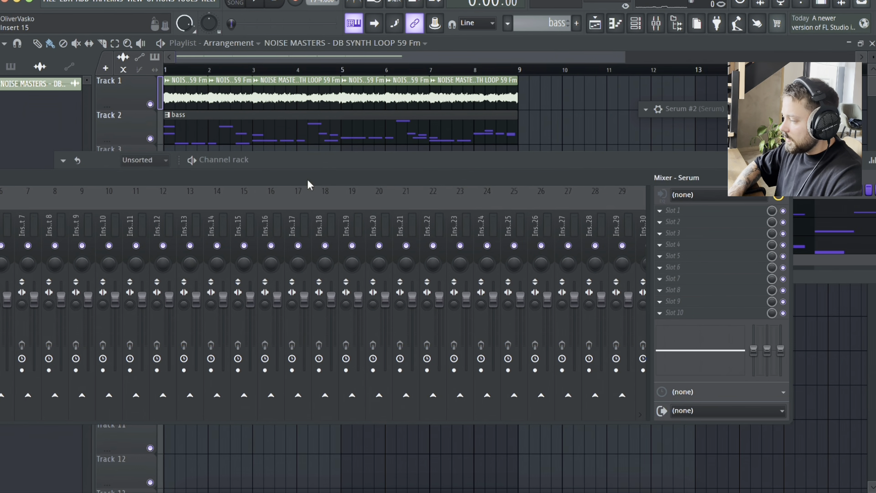
Try Fruity Parametric EQ 2 in slot 1 with the 20Hz + 18kHz cut preset and its high-pass band at 112 Hz
{"action": "left_click", "coordinate": [661, 212]}
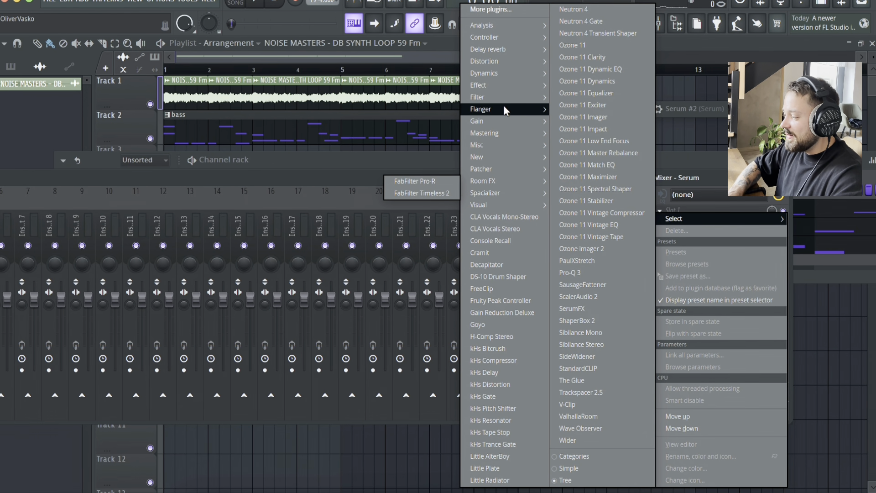
{"action": "mouse_move", "coordinate": [499, 96]}
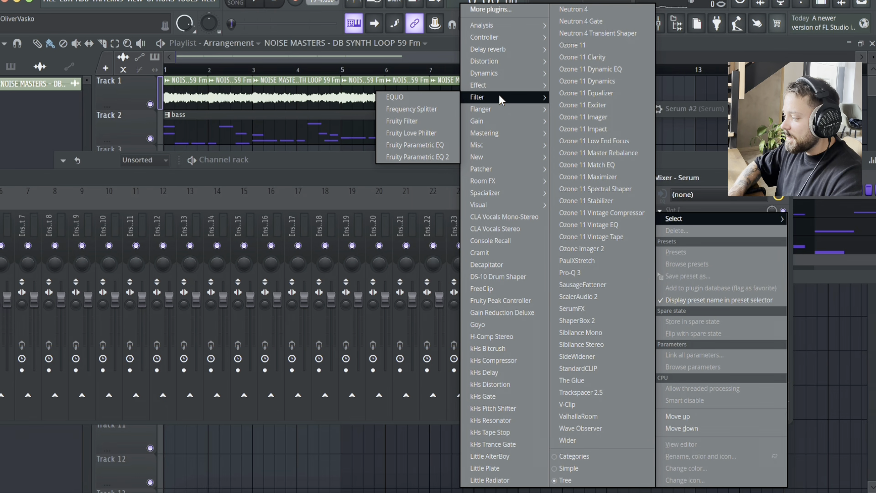
{"action": "left_click", "coordinate": [434, 157]}
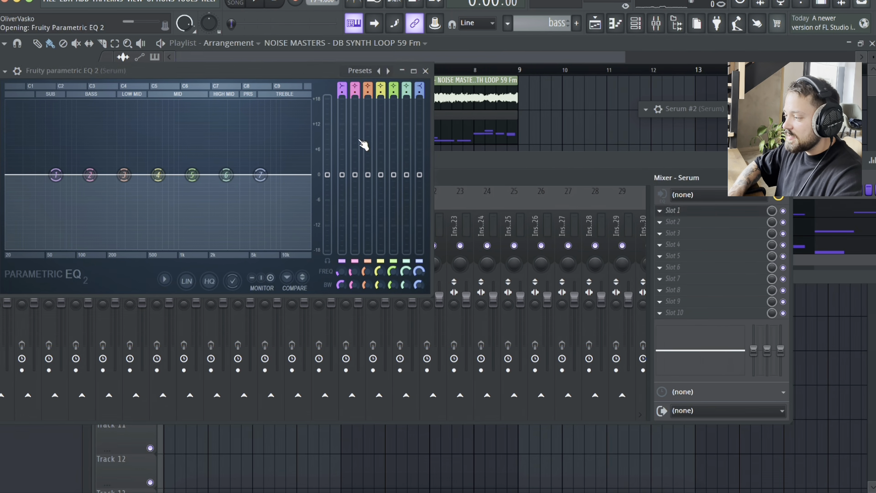
{"action": "left_click", "coordinate": [388, 71]}
{"action": "left_click", "coordinate": [388, 72]}
{"action": "left_click", "coordinate": [388, 71]}
{"action": "mouse_move", "coordinate": [342, 271]}
{"action": "left_mouse_down"}
{"action": "mouse_move", "coordinate": [341, 257]}
{"action": "mouse_move", "coordinate": [341, 271]}
{"action": "left_mouse_up"}
{"action": "key", "text": "space"}
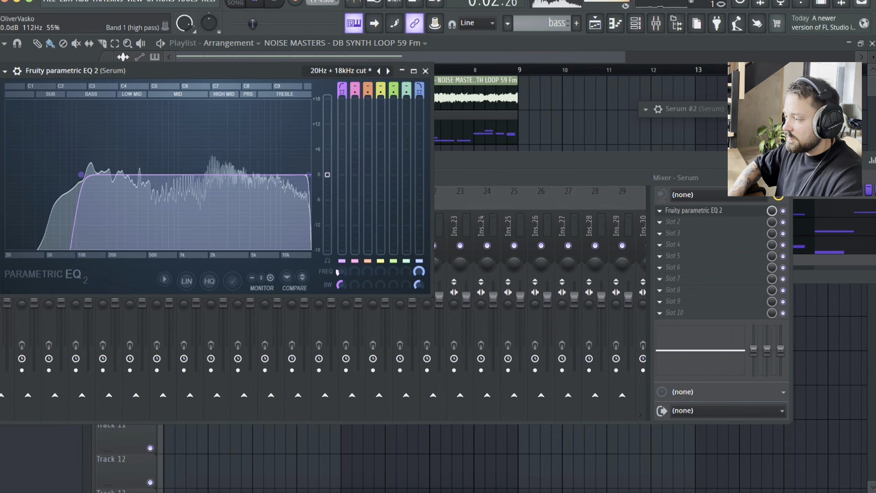
{"action": "left_click", "coordinate": [425, 71]}
{"action": "key", "text": "space"}
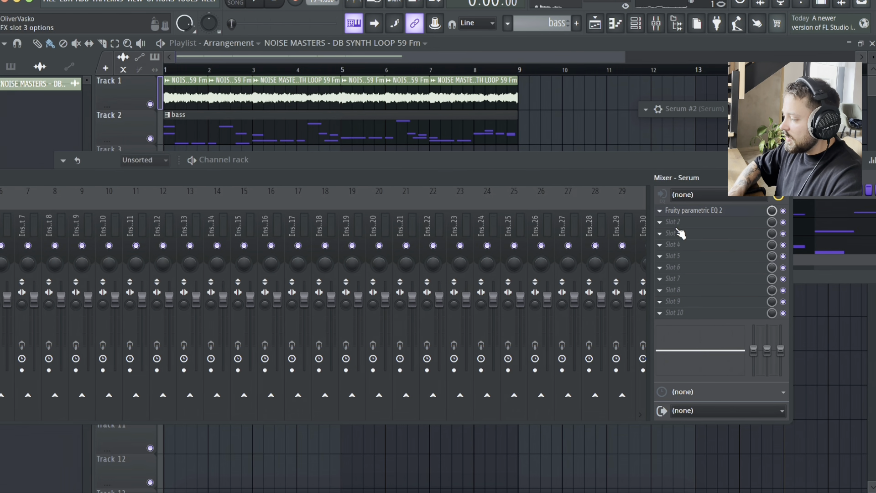
Replace the equalizer in slot 1 of the Serum mixer track with Pro-Q 3
{"action": "right_click", "coordinate": [657, 208]}
{"action": "mouse_move", "coordinate": [693, 203]}
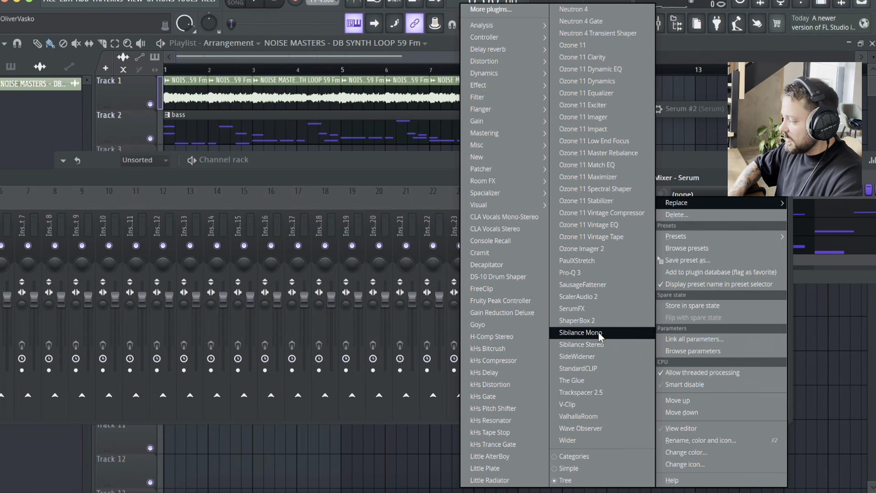
{"action": "left_click", "coordinate": [606, 275]}
{"action": "left_click_drag", "start_coordinate": [238, 5], "coordinate": [415, 68]}
Add a Low Cut band in Pro-Q 3 with a 48 dB/oct slope at about 80 Hz
{"action": "left_click", "coordinate": [266, 198]}
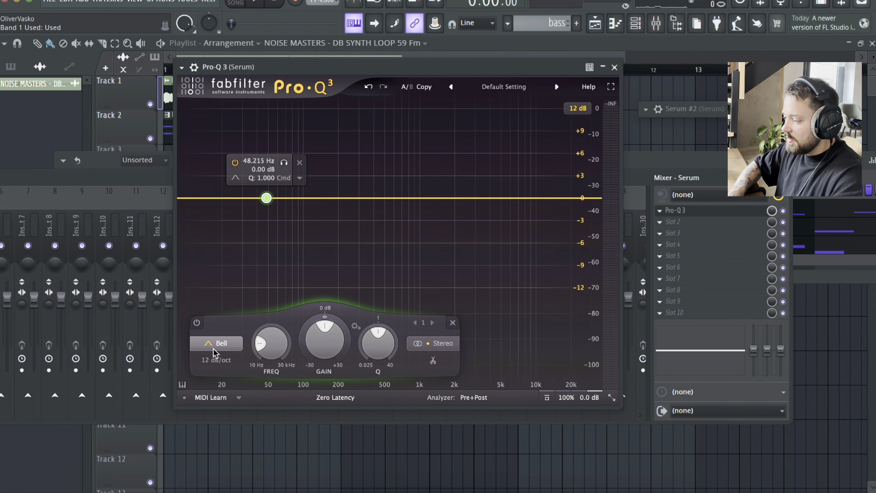
{"action": "left_click", "coordinate": [215, 343]}
{"action": "left_click", "coordinate": [225, 257]}
{"action": "left_click", "coordinate": [217, 360]}
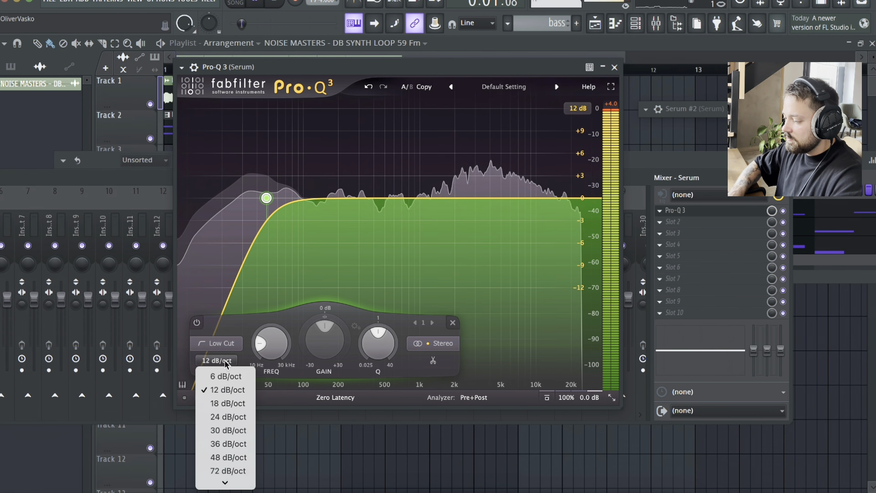
{"action": "left_click", "coordinate": [231, 457]}
{"action": "left_click_drag", "start_coordinate": [271, 340], "coordinate": [272, 319]}
Shape three bell bands: about +2 dB at 826 Hz, +0.73 dB at 4133 Hz and a shallow cut near 330 Hz
{"action": "mouse_move", "coordinate": [396, 174]}
{"action": "left_mouse_down"}
{"action": "mouse_move", "coordinate": [401, 147]}
{"action": "mouse_move", "coordinate": [398, 178]}
{"action": "mouse_move", "coordinate": [387, 184]}
{"action": "left_mouse_up"}
{"action": "left_click_drag", "start_coordinate": [508, 197], "coordinate": [490, 192]}
{"action": "left_click", "coordinate": [509, 157]}
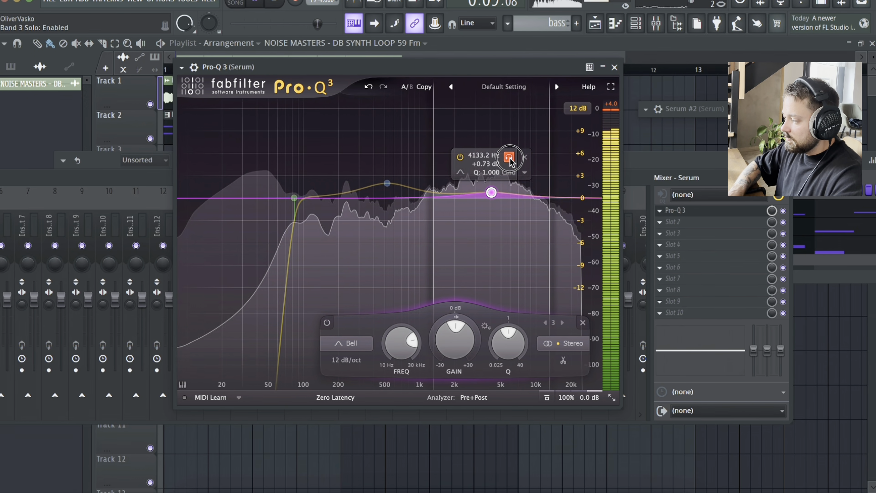
{"action": "mouse_move", "coordinate": [387, 183]}
{"action": "left_click_drag", "start_coordinate": [405, 147], "coordinate": [428, 118]}
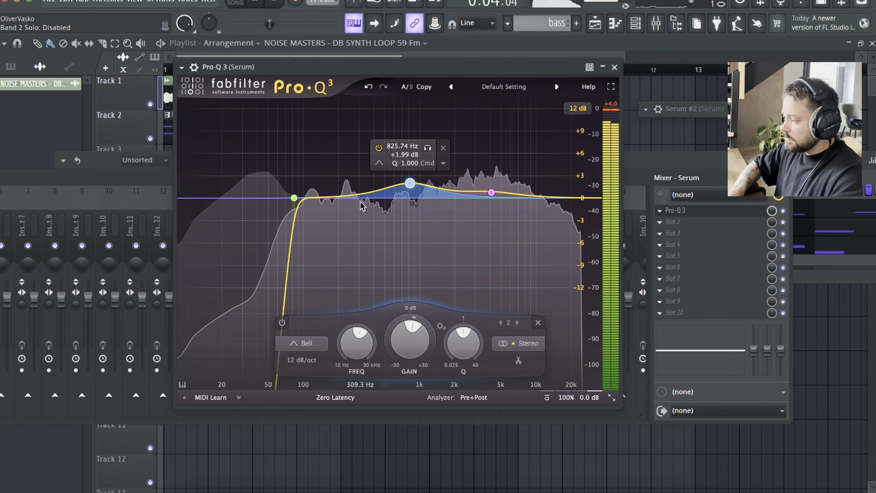
{"action": "mouse_move", "coordinate": [362, 199]}
{"action": "left_mouse_down"}
{"action": "mouse_move", "coordinate": [356, 213]}
{"action": "mouse_move", "coordinate": [364, 212]}
{"action": "left_mouse_up"}
Compare the bass with Pro-Q 3 bypassed and enabled, and close the equalizer and mixer
{"action": "left_click", "coordinate": [783, 211]}
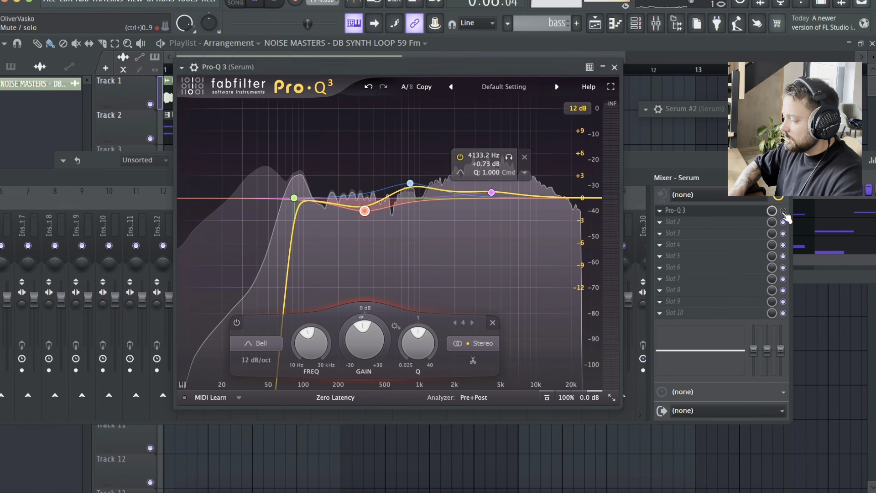
{"action": "left_click", "coordinate": [783, 211]}
{"action": "left_click", "coordinate": [615, 68]}
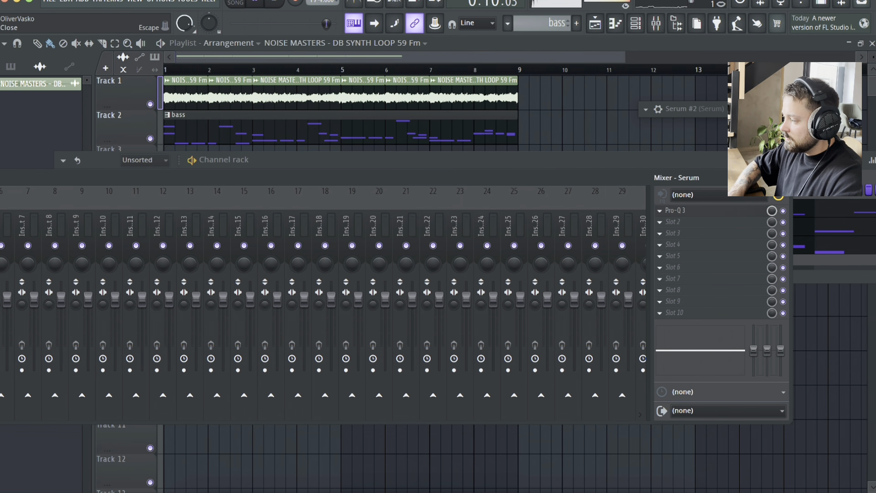
{"action": "left_click", "coordinate": [784, 177]}
Add a fourth Serum instrument channel below Serum #3 and close its plugin window
{"action": "left_click_drag", "start_coordinate": [695, 161], "coordinate": [743, 160]}
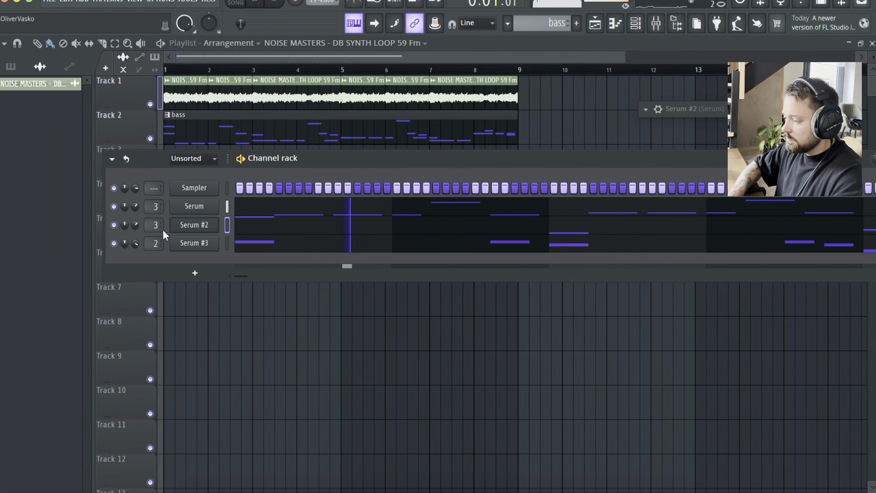
{"action": "left_click", "coordinate": [227, 243]}
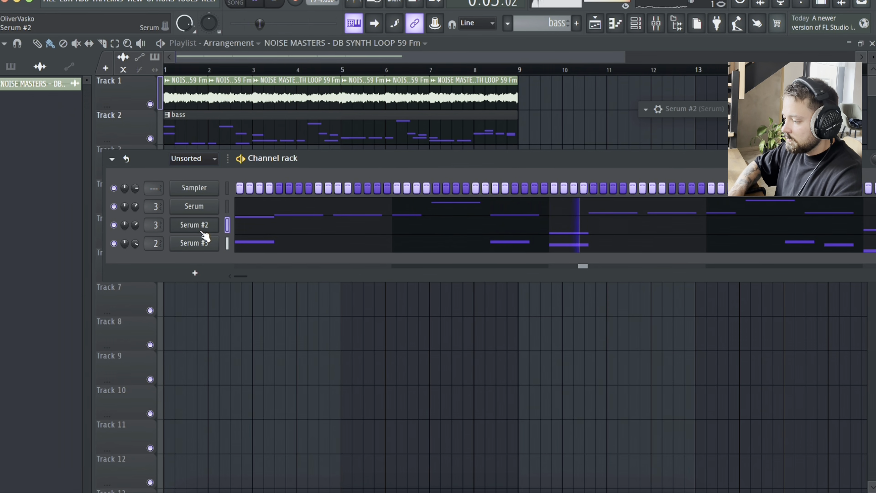
{"action": "left_click", "coordinate": [195, 273]}
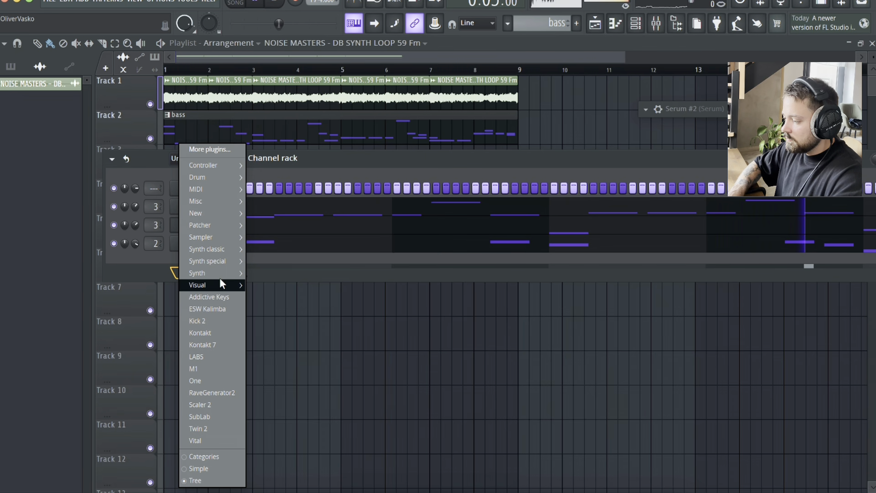
{"action": "mouse_move", "coordinate": [223, 273]}
{"action": "left_click", "coordinate": [284, 319]}
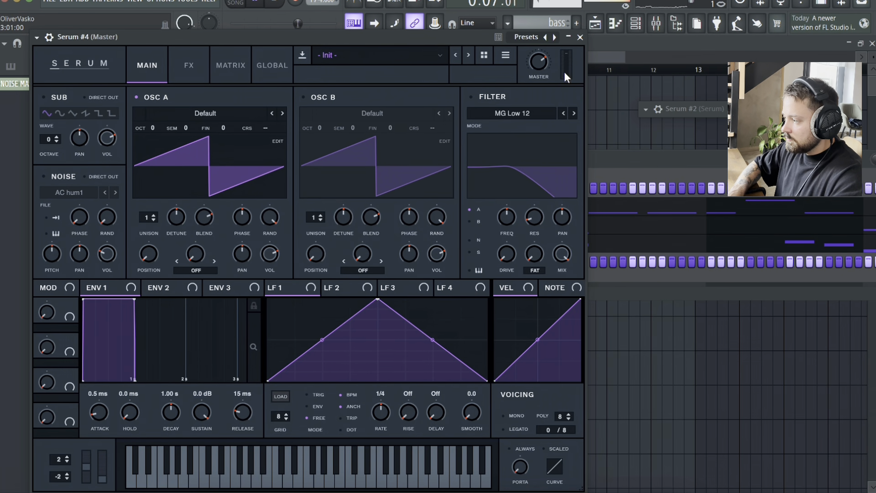
{"action": "left_click", "coordinate": [581, 37]}
In Serum #4's piano roll, draw a one-beat G#4 at bar 1 followed by C#4 held until bar 3
{"action": "right_click", "coordinate": [187, 262]}
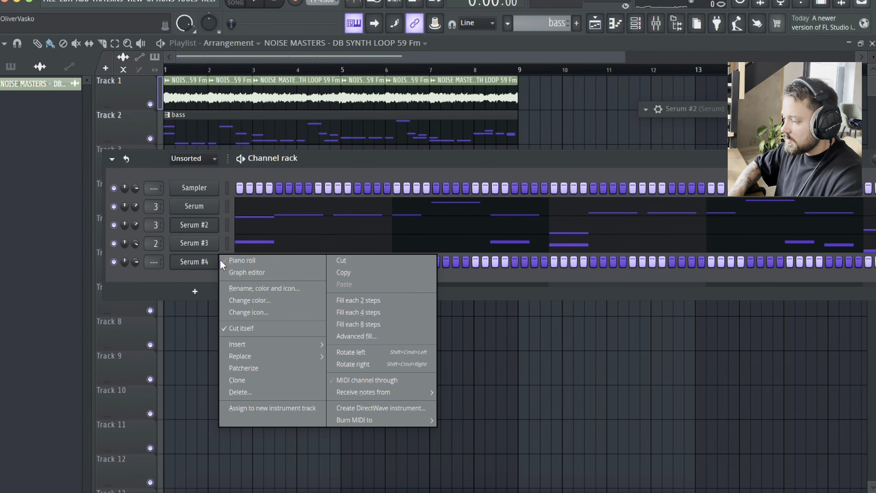
{"action": "left_click", "coordinate": [228, 263]}
{"action": "scroll", "coordinate": [226, 289], "scroll_direction": "down", "scroll_amount": 2}
{"action": "scroll", "coordinate": [71, 298], "scroll_direction": "up", "scroll_amount": 5}
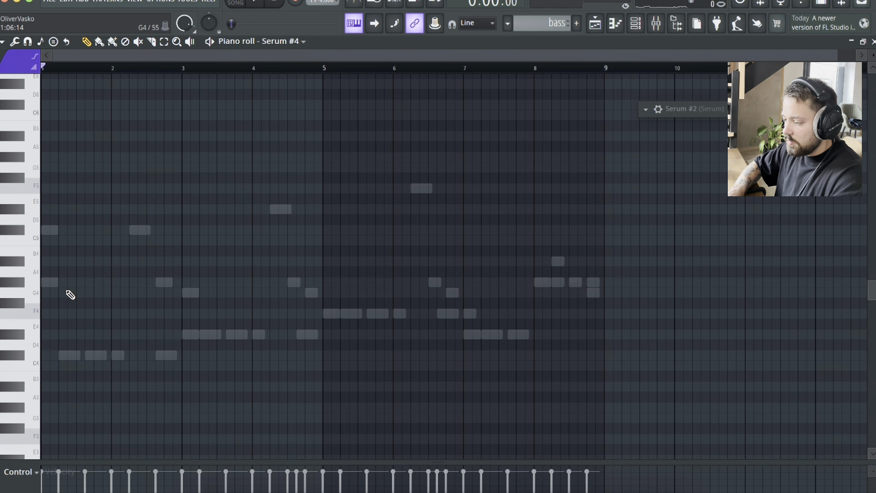
{"action": "left_click", "coordinate": [49, 282]}
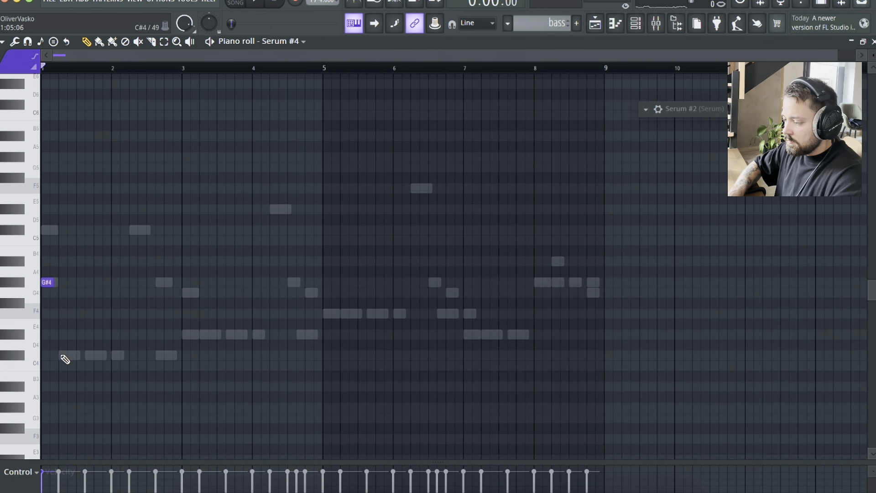
{"action": "left_click", "coordinate": [64, 355]}
{"action": "scroll", "coordinate": [62, 292], "scroll_direction": "up", "scroll_amount": 2}
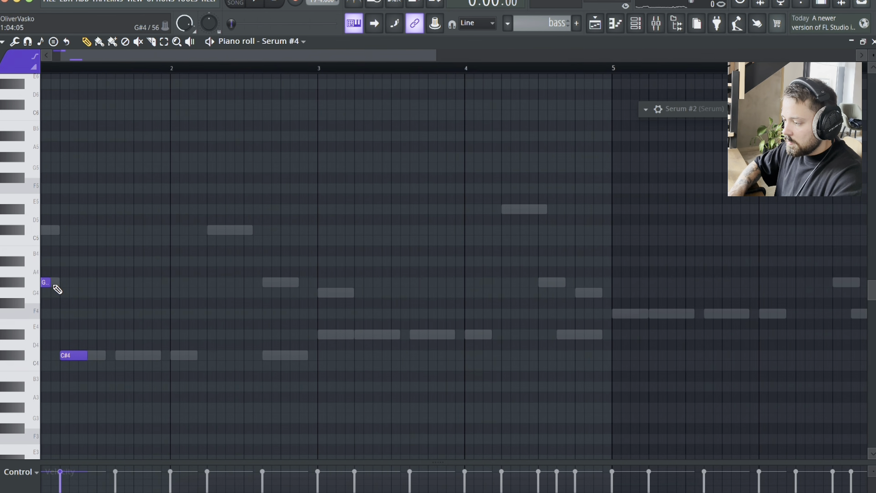
{"action": "left_click_drag", "start_coordinate": [49, 284], "coordinate": [332, 297]}
{"action": "scroll", "coordinate": [68, 290], "scroll_direction": "down", "scroll_amount": 3}
{"action": "key", "text": "space"}
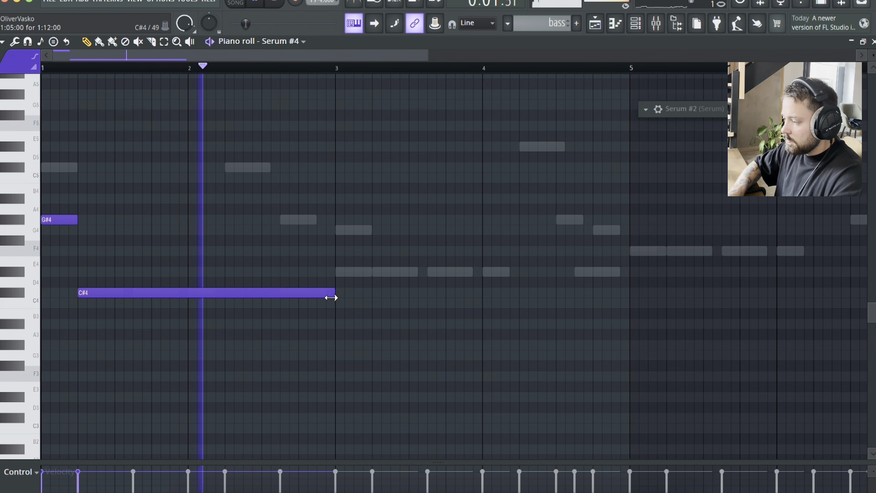
Add a one-beat G4 at bar 3 followed by D#4 held until bar 5
{"action": "scroll", "coordinate": [358, 260], "scroll_direction": "down", "scroll_amount": 2}
{"action": "left_click", "coordinate": [245, 231]}
{"action": "key", "text": "space"}
{"action": "key", "text": "space"}
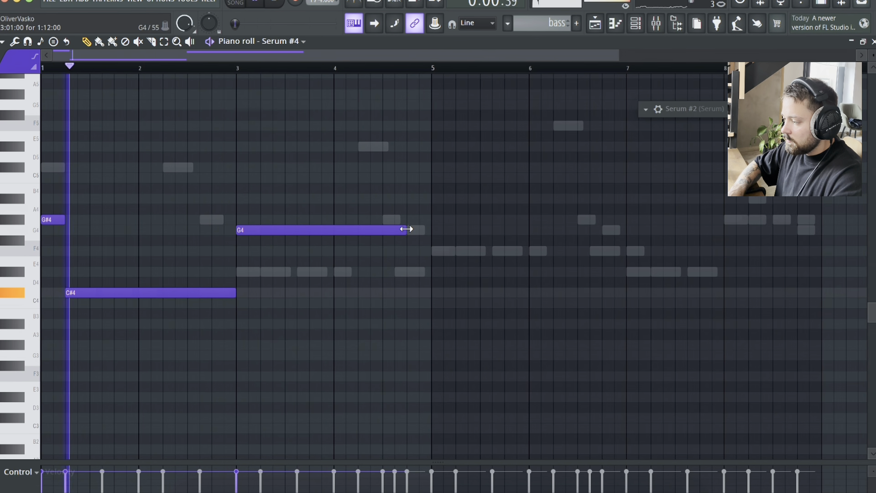
{"action": "left_click_drag", "start_coordinate": [407, 230], "coordinate": [264, 232]}
{"action": "left_click", "coordinate": [262, 263]}
{"action": "left_click_drag", "start_coordinate": [270, 263], "coordinate": [471, 286]}
Draw F4 across bars 5 and 6, D#4 across bar 7 and G#4 across bar 8
{"action": "scroll", "coordinate": [433, 286], "scroll_direction": "down", "scroll_amount": 2, "text": "ctrl"}
{"action": "scroll", "coordinate": [392, 288], "scroll_direction": "up", "scroll_amount": 2}
{"action": "left_click", "coordinate": [328, 283]}
{"action": "left_click", "coordinate": [479, 303]}
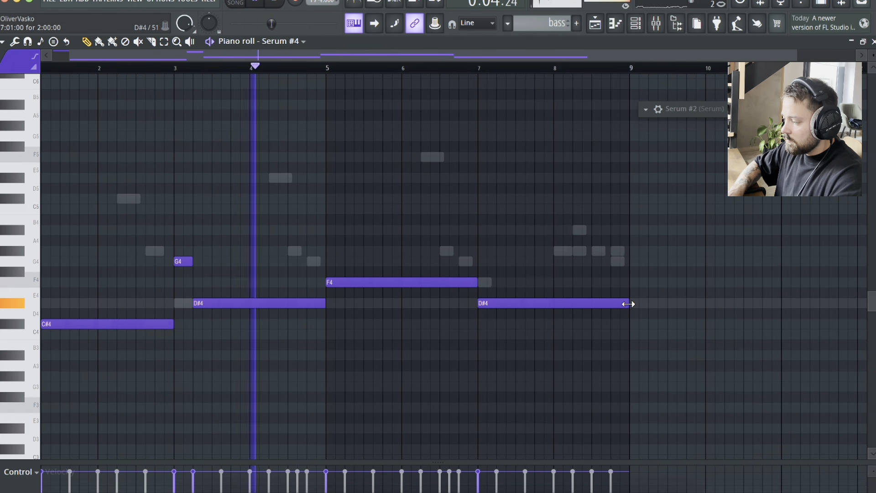
{"action": "left_click_drag", "start_coordinate": [630, 303], "coordinate": [554, 304]}
{"action": "left_click", "coordinate": [555, 251]}
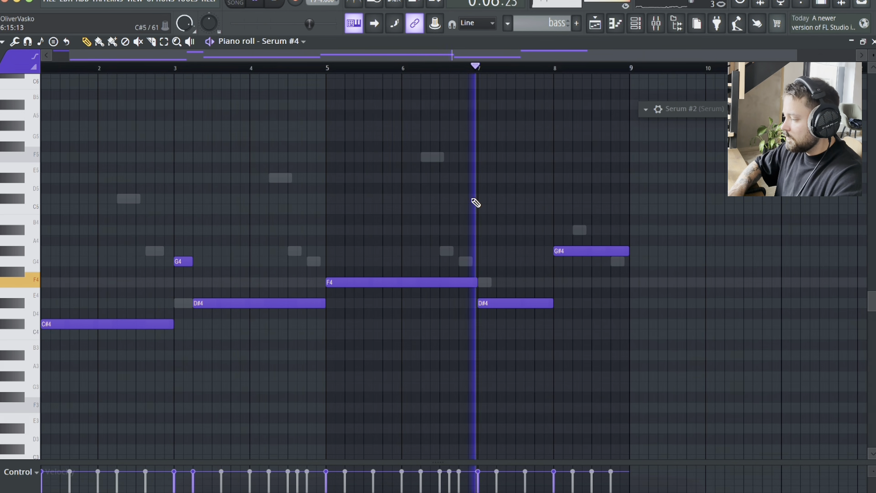
{"action": "left_click", "coordinate": [422, 157]}
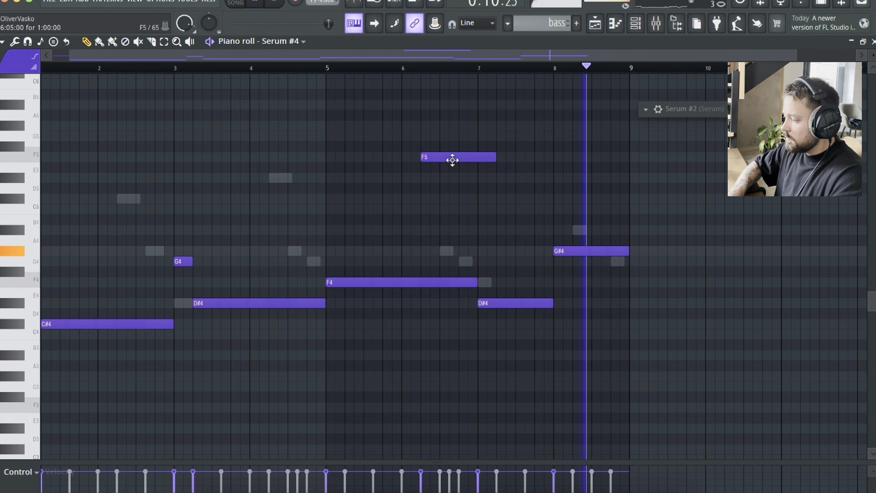
{"action": "right_click", "coordinate": [452, 157]}
{"action": "scroll", "coordinate": [452, 163], "scroll_direction": "down", "scroll_amount": 2}
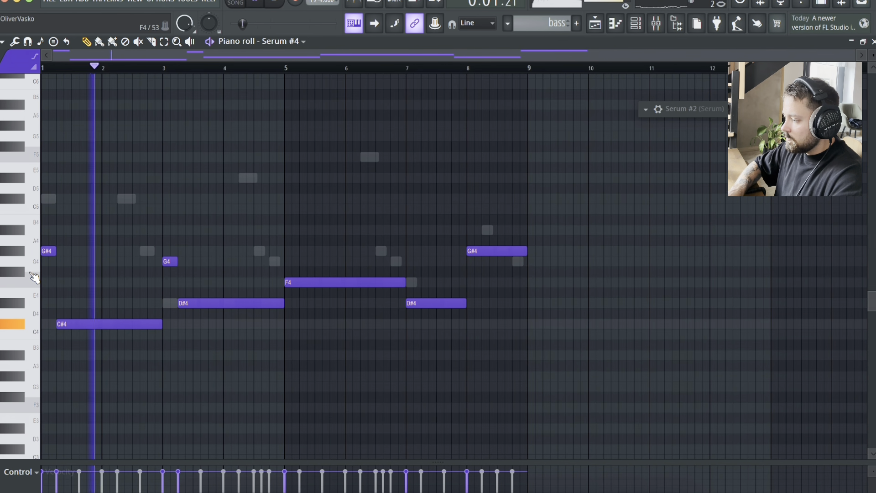
{"action": "left_click", "coordinate": [45, 199]}
{"action": "right_click", "coordinate": [63, 201]}
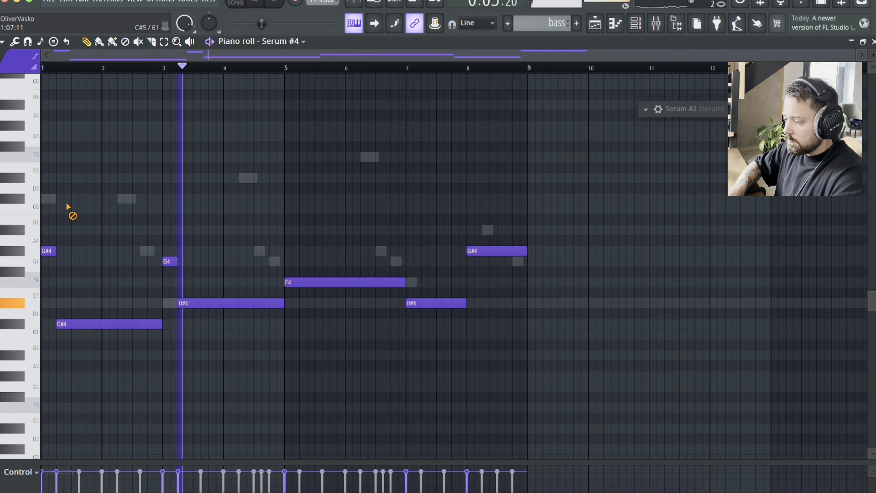
Delete the short G#4 and G4 notes at bars 1 and 3, extend C#4 and D#4 back to those bar starts, and close the piano roll
{"action": "right_click", "coordinate": [46, 253]}
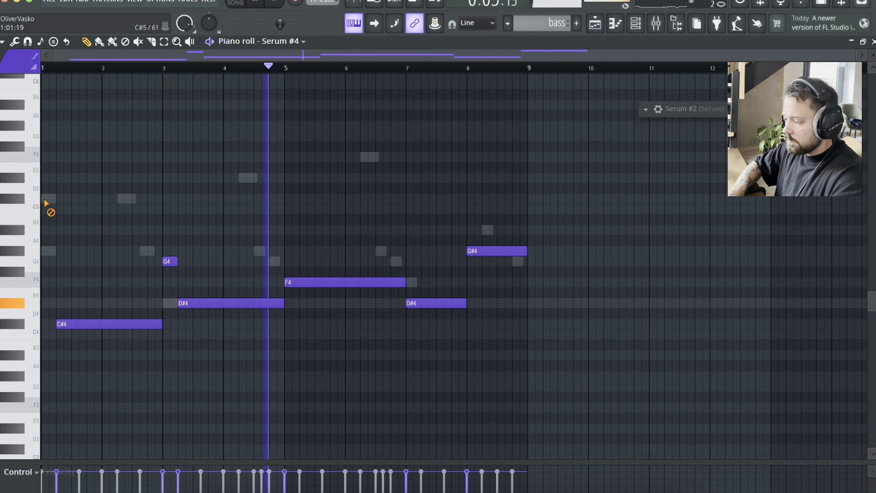
{"action": "right_click", "coordinate": [168, 260]}
{"action": "left_click_drag", "start_coordinate": [131, 325], "coordinate": [169, 304]}
{"action": "left_click_drag", "start_coordinate": [269, 303], "coordinate": [285, 305]}
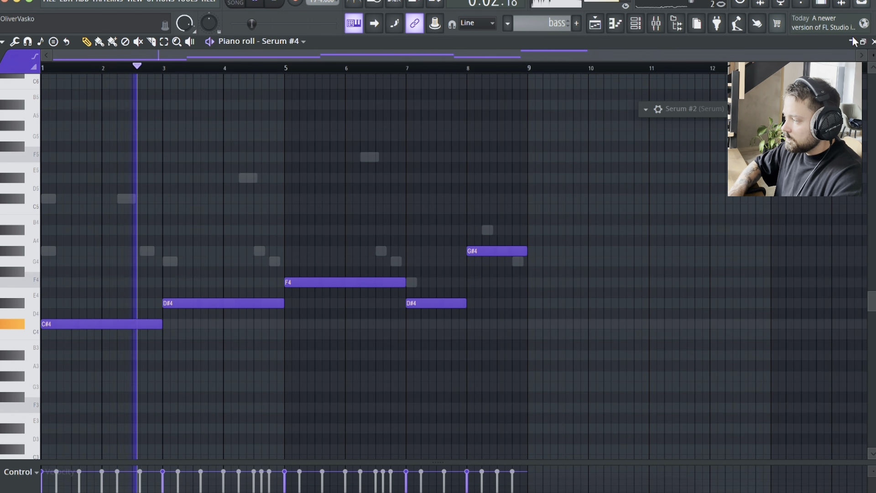
{"action": "left_click", "coordinate": [872, 42]}
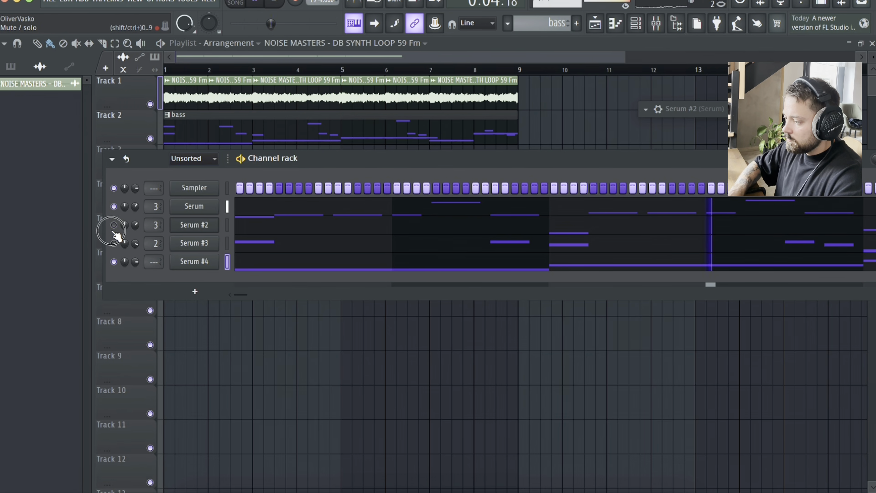
Load the Basic Shapes wavetable into Serum #4's oscillator A and set its octave to -2
{"action": "left_click", "coordinate": [199, 261]}
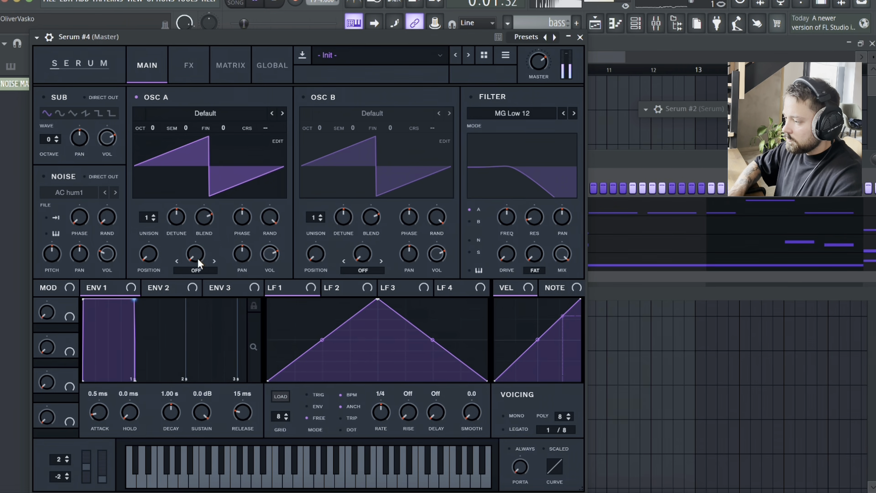
{"action": "left_click", "coordinate": [221, 113]}
{"action": "mouse_move", "coordinate": [229, 129]}
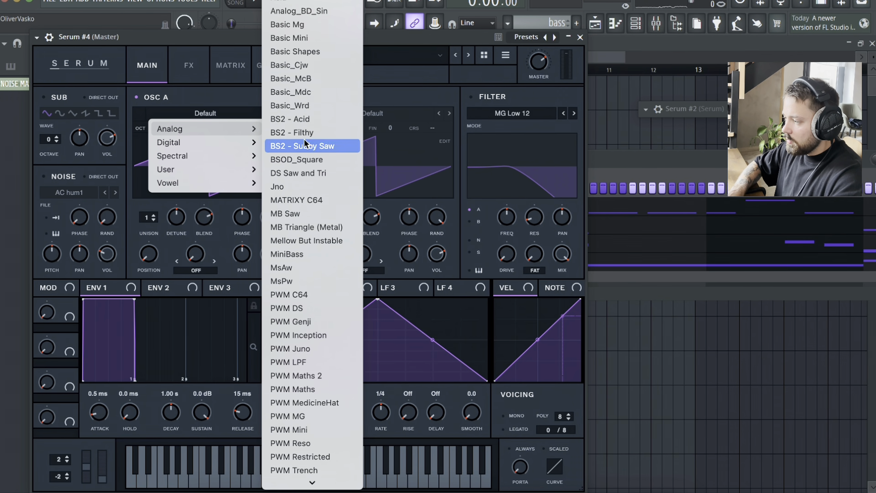
{"action": "left_click", "coordinate": [313, 51]}
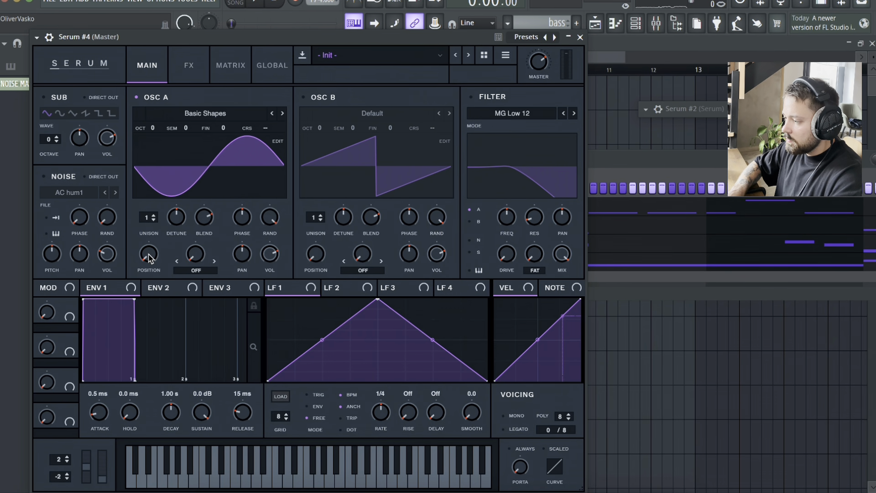
{"action": "key", "text": "space"}
{"action": "left_click_drag", "start_coordinate": [154, 129], "coordinate": [156, 166]}
{"action": "key", "text": "space"}
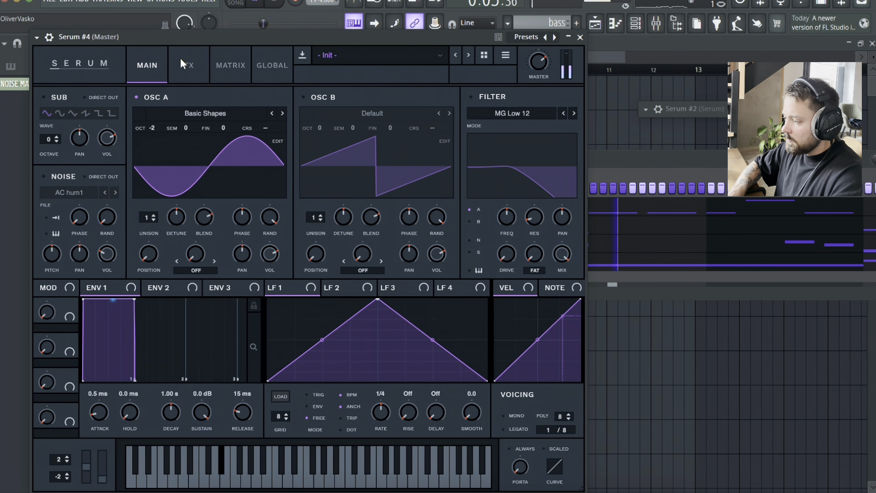
{"action": "key", "text": "space"}
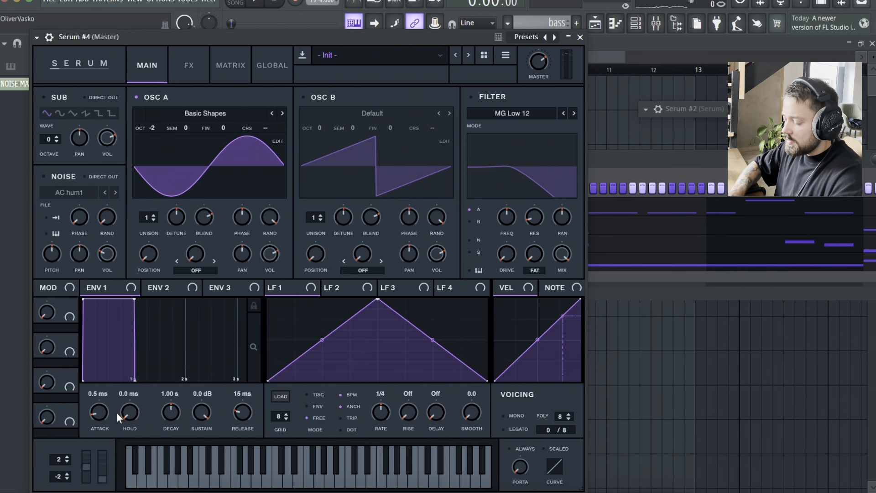
Set Serum #4's envelope 1 attack to 5.3 ms and enable Tube distortion with a raised drive
{"action": "mouse_move", "coordinate": [96, 410]}
{"action": "left_mouse_down"}
{"action": "mouse_move", "coordinate": [96, 400]}
{"action": "mouse_move", "coordinate": [97, 409]}
{"action": "left_mouse_up"}
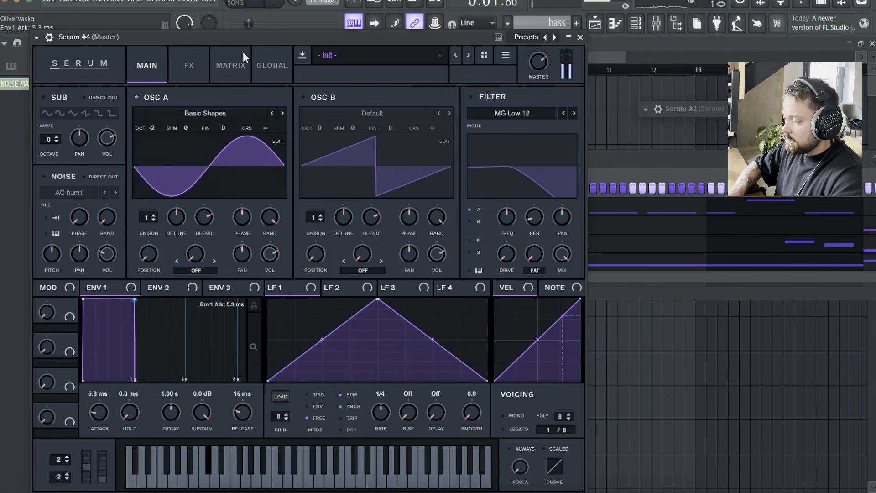
{"action": "left_click", "coordinate": [186, 65]}
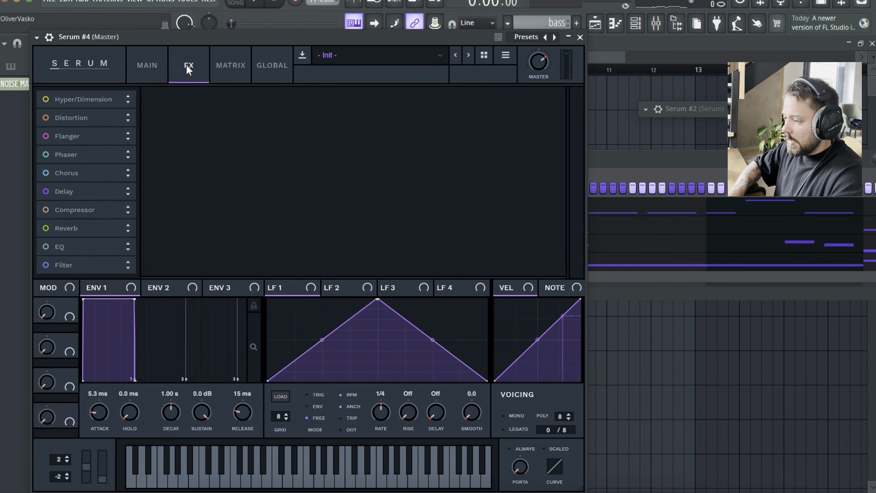
{"action": "left_click", "coordinate": [46, 118]}
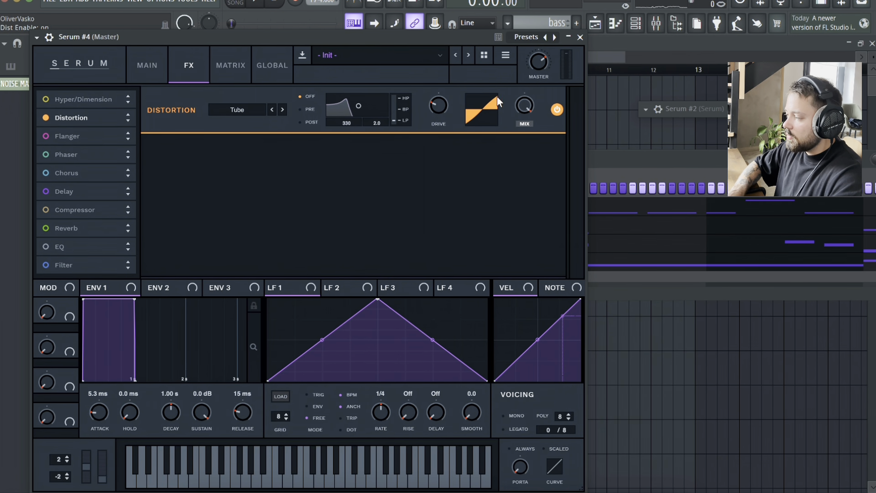
{"action": "left_click_drag", "start_coordinate": [434, 111], "coordinate": [451, 69]}
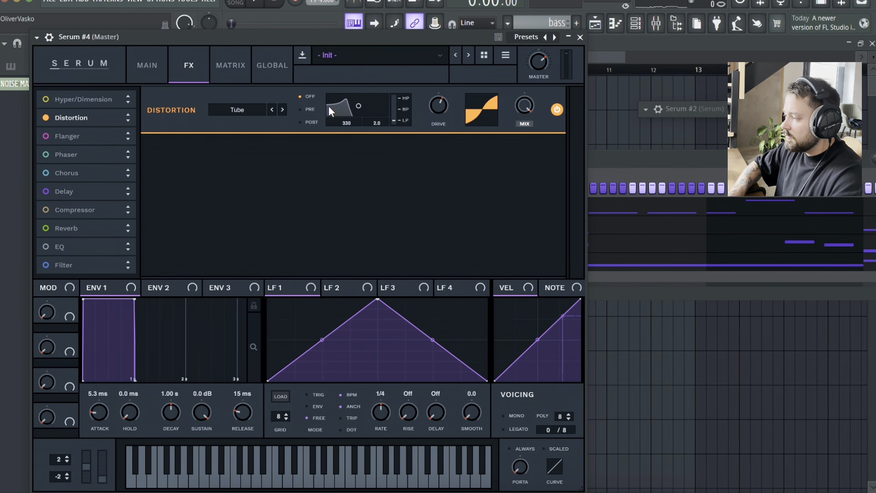
{"action": "key", "text": "space"}
Add a low-level third harmonic to the first frame of oscillator A's wavetable and close the table editor
{"action": "left_click", "coordinate": [144, 62]}
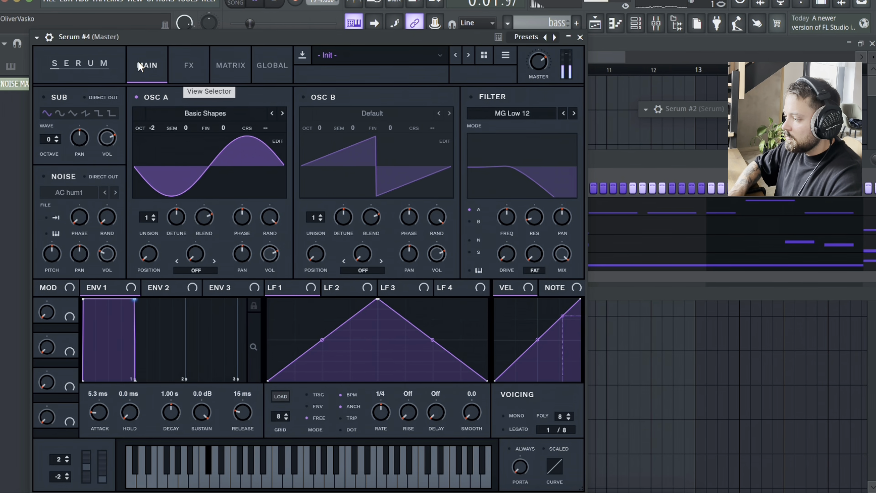
{"action": "key", "text": "space"}
{"action": "left_click", "coordinate": [278, 142]}
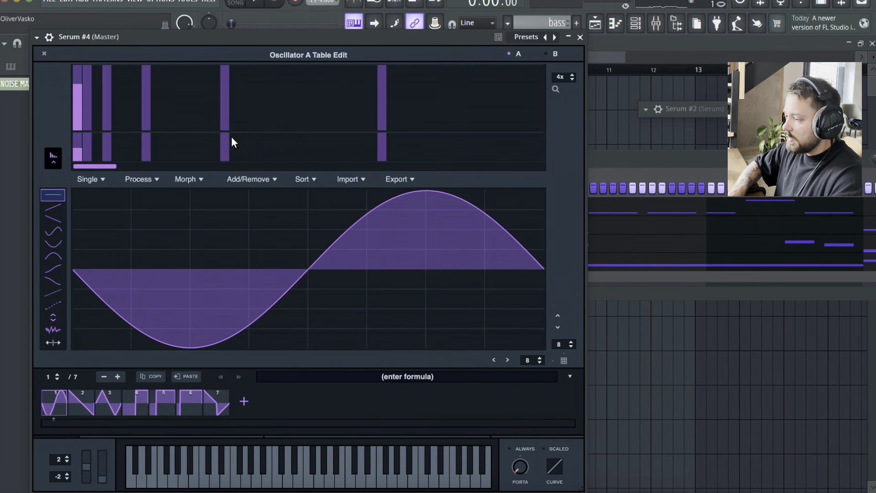
{"action": "left_click", "coordinate": [95, 112]}
{"action": "key", "text": "space"}
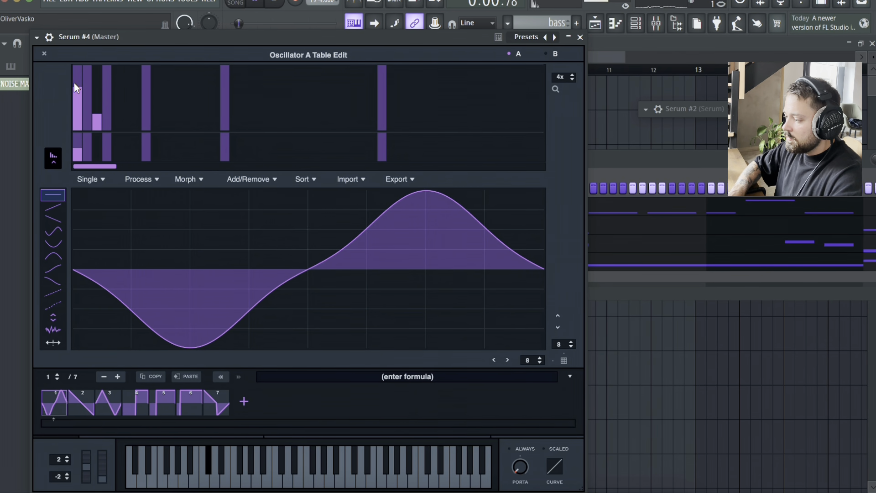
{"action": "left_click", "coordinate": [45, 54]}
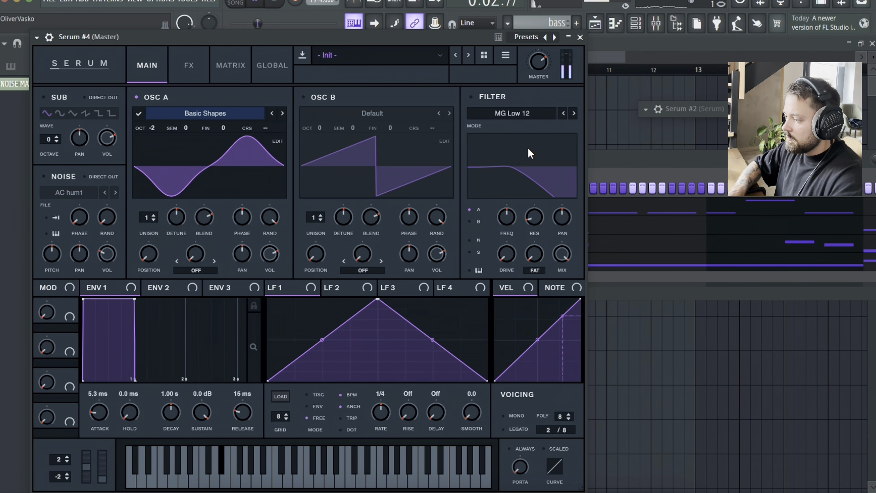
{"action": "key", "text": "space"}
Close Serum #4's window and unmute the Serum, Serum #2 and Serum #3 channels to hear all bass layers together
{"action": "left_click", "coordinate": [579, 37]}
{"action": "key", "text": "space"}
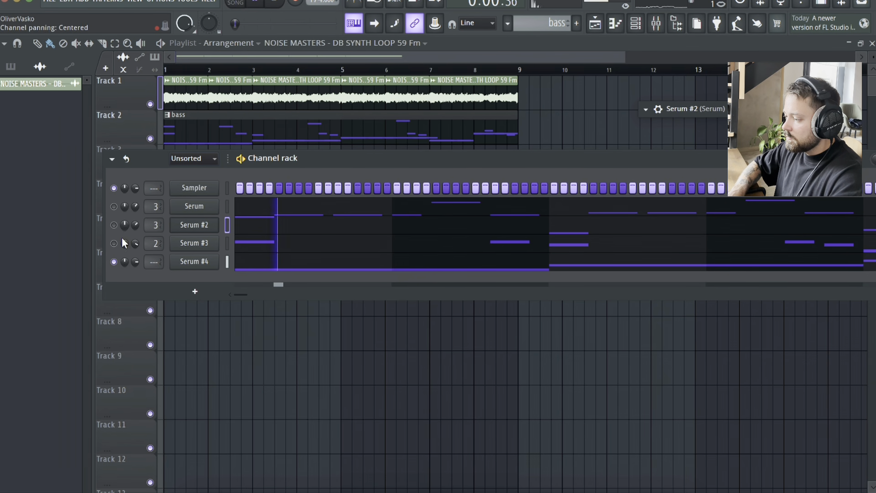
{"action": "key", "text": "space"}
{"action": "left_click", "coordinate": [114, 243]}
{"action": "left_click", "coordinate": [114, 224]}
{"action": "key", "text": "space"}
{"action": "left_click", "coordinate": [114, 206]}
{"action": "key", "text": "space"}
{"action": "key", "text": "space"}
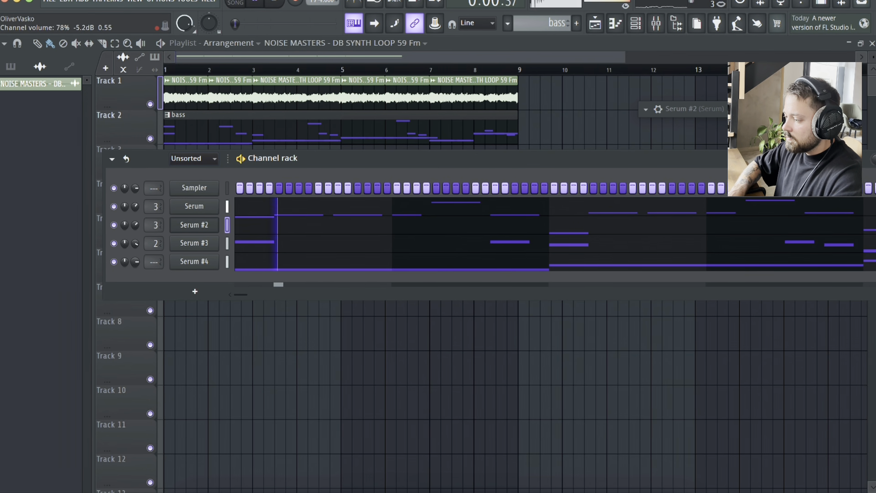
Lower Serum #4's master volume slightly and close its plugin window
{"action": "left_click", "coordinate": [195, 264]}
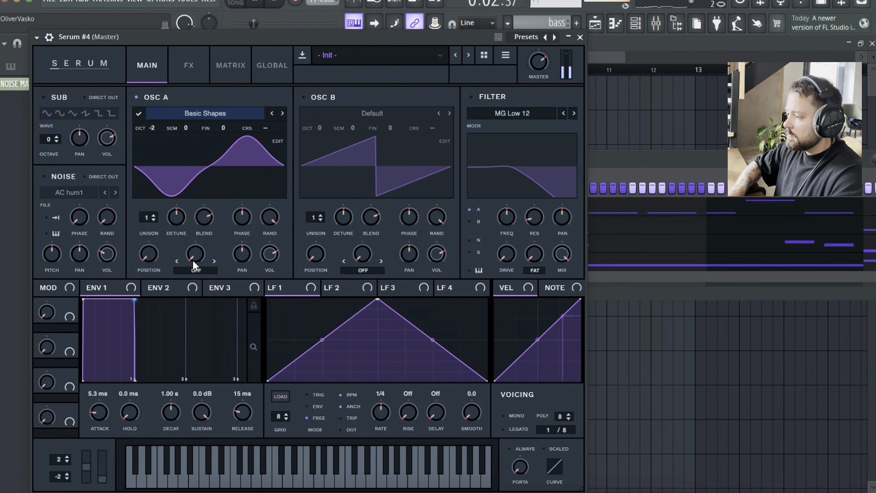
{"action": "left_click_drag", "start_coordinate": [544, 69], "coordinate": [544, 74]}
{"action": "left_click", "coordinate": [580, 37]}
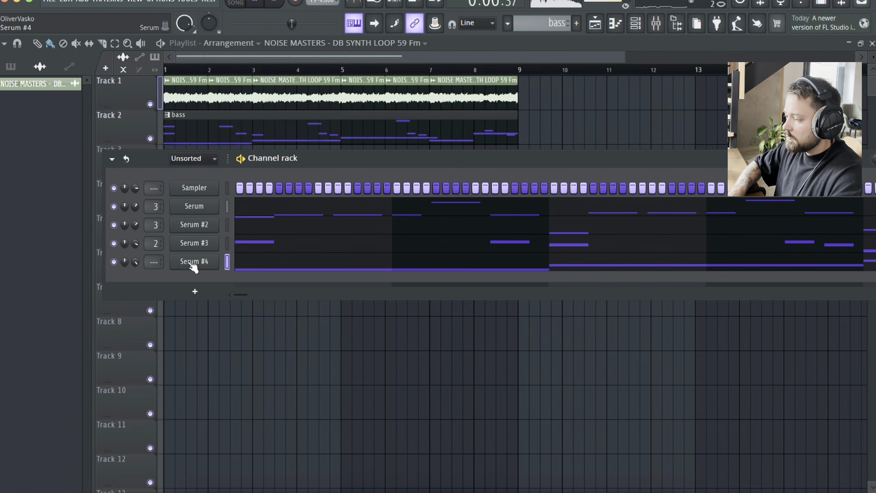
Switch to song mode, duplicate the synth loop and bass clips into bars 9 to 16, and play the arrangement
{"action": "key", "text": "l"}
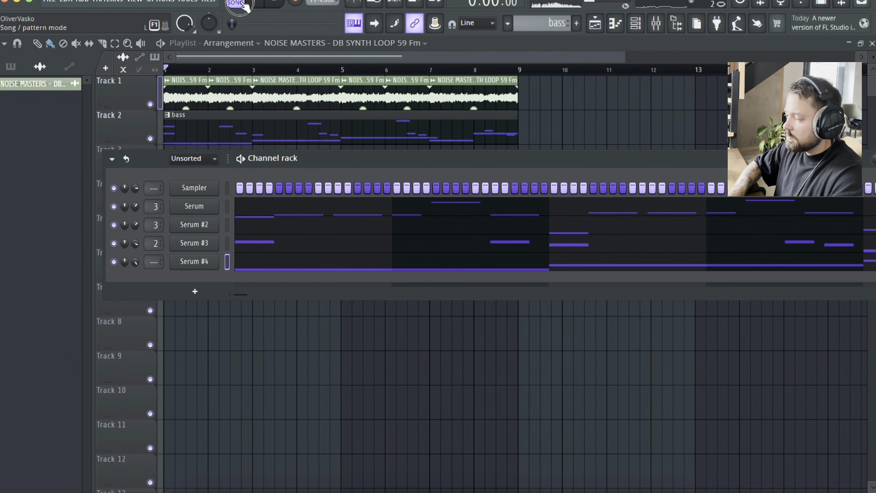
{"action": "left_click_drag", "start_coordinate": [624, 57], "coordinate": [764, 94]}
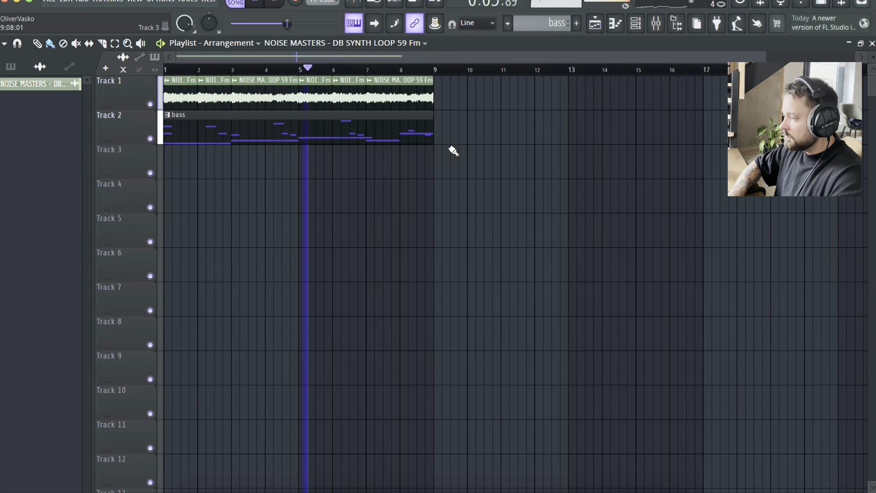
{"action": "scroll", "coordinate": [354, 131], "scroll_direction": "down", "scroll_amount": 2}
{"action": "scroll", "coordinate": [198, 128], "scroll_direction": "up", "scroll_amount": 1}
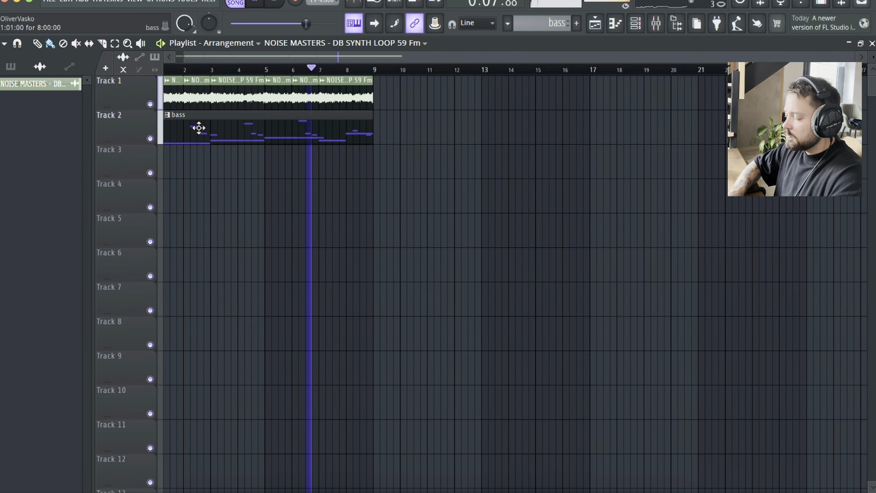
{"action": "scroll", "coordinate": [198, 128], "scroll_direction": "down", "scroll_amount": 1}
{"action": "left_click_drag", "start_coordinate": [397, 178], "coordinate": [380, 108]}
{"action": "left_click", "coordinate": [576, 152]}
{"action": "right_click", "coordinate": [602, 162]}
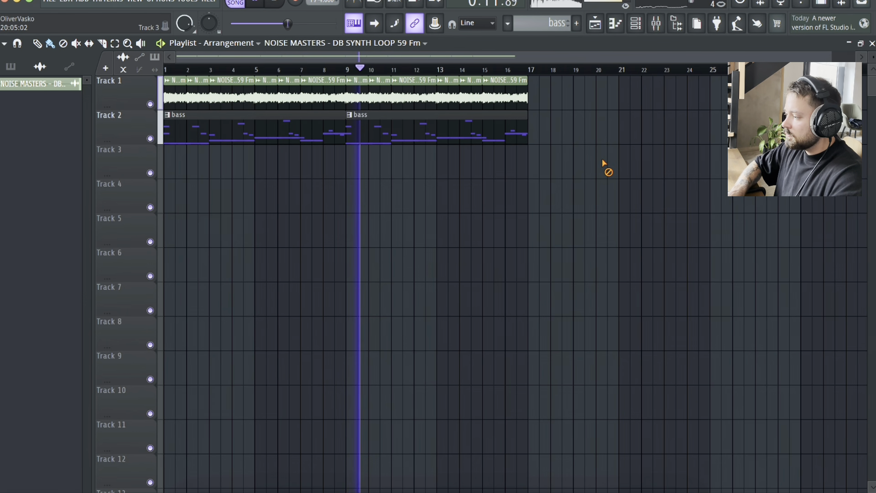
{"action": "scroll", "coordinate": [568, 154], "scroll_direction": "down", "scroll_amount": 1}
{"action": "scroll", "coordinate": [455, 133], "scroll_direction": "down", "scroll_amount": 1}
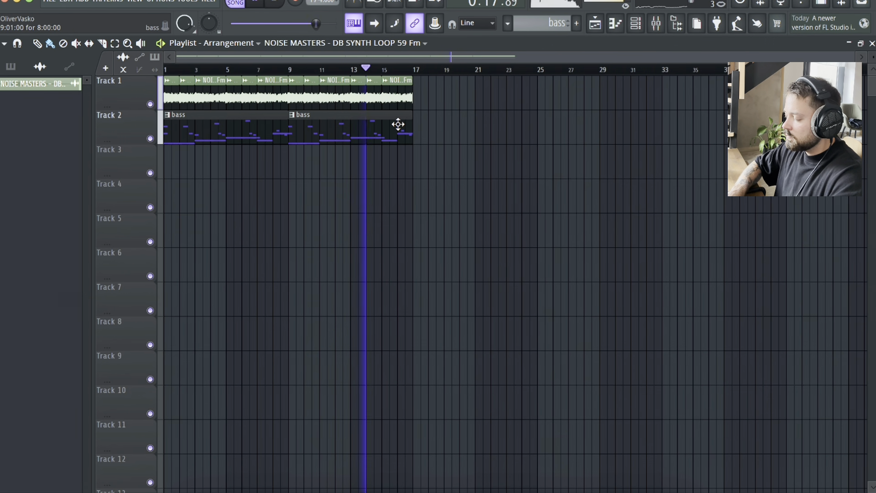
{"action": "scroll", "coordinate": [367, 147], "scroll_direction": "down", "scroll_amount": 1}
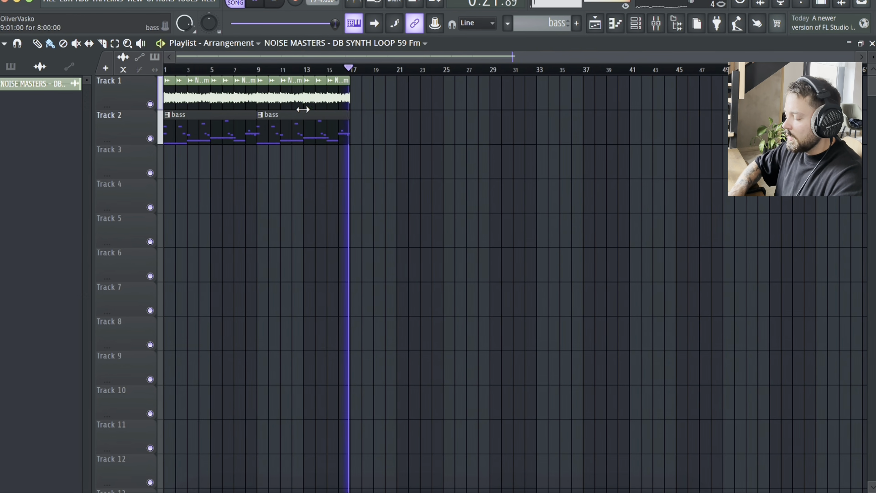
{"action": "key", "text": "space"}
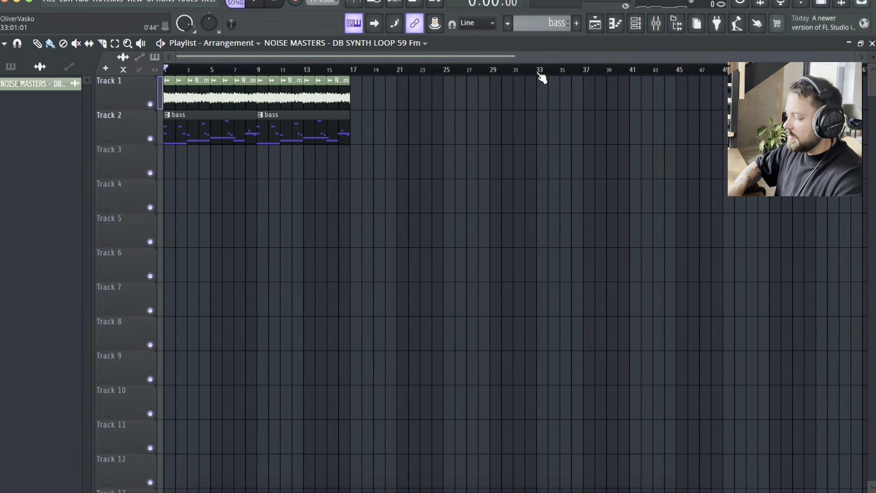
Rename the bass pattern as 1st 16bar
{"action": "left_click", "coordinate": [314, 134]}
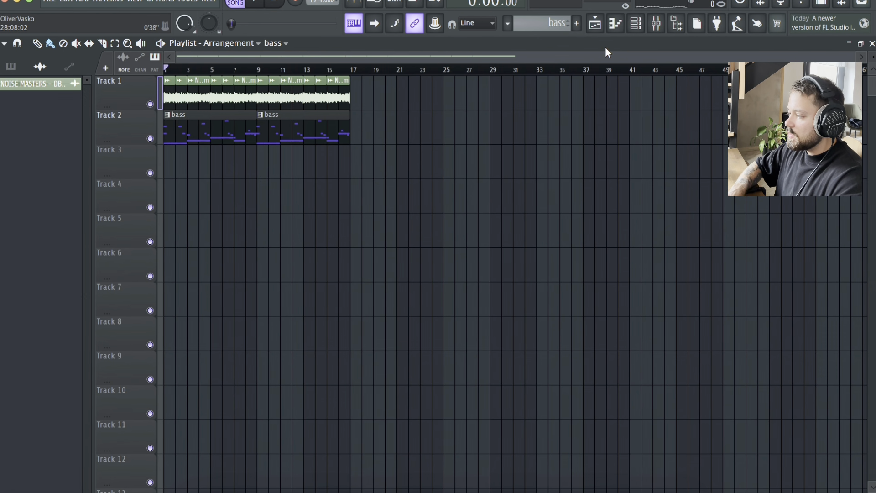
{"action": "left_click", "coordinate": [635, 23]}
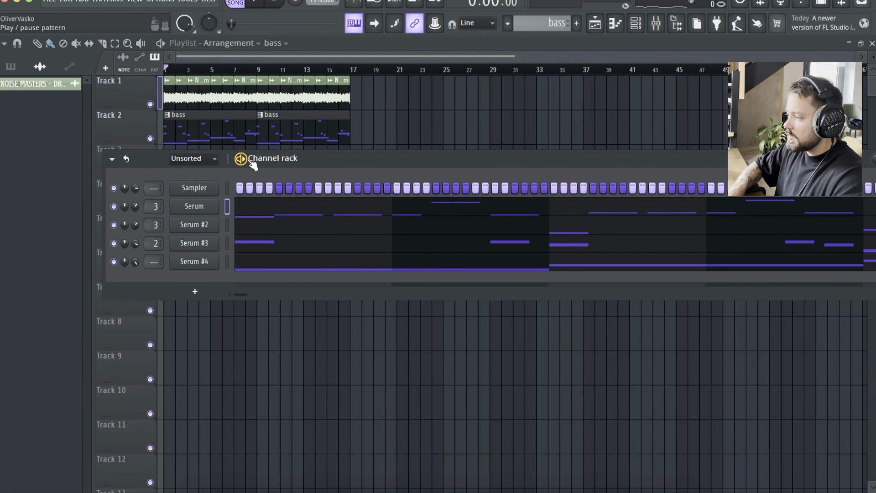
{"action": "left_click", "coordinate": [565, 23]}
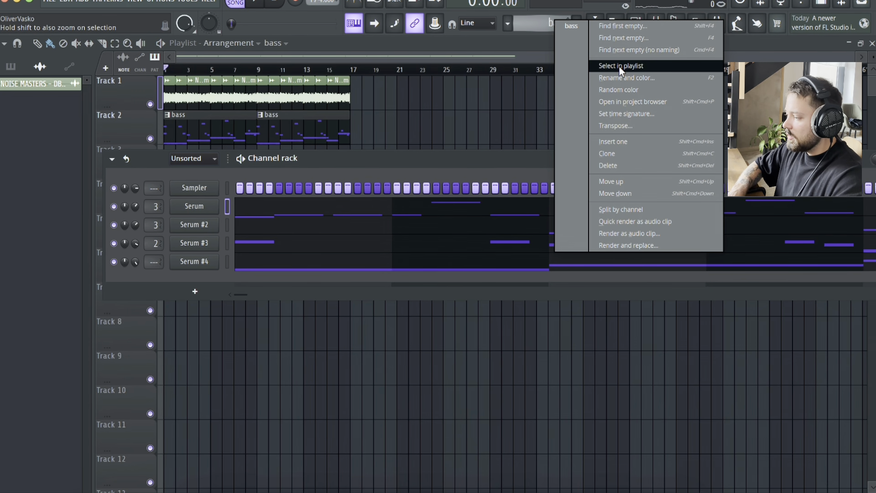
{"action": "left_click", "coordinate": [627, 77]}
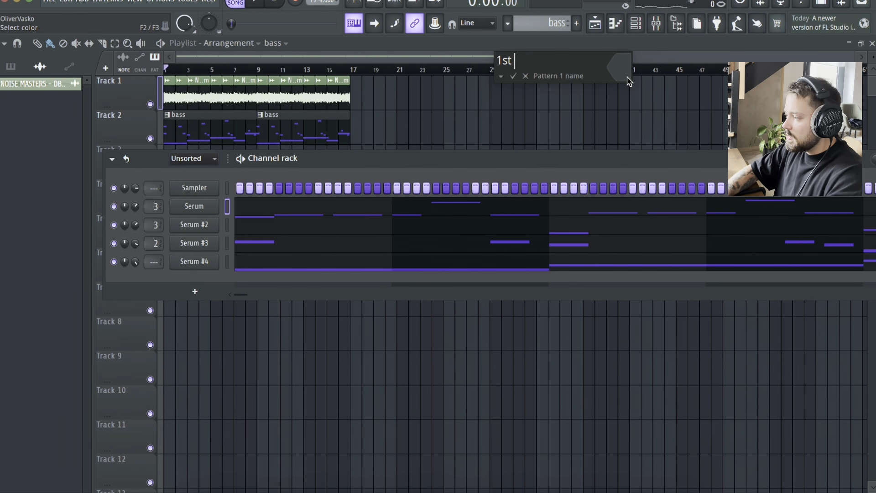
{"action": "type", "text": "1st 16ba"}
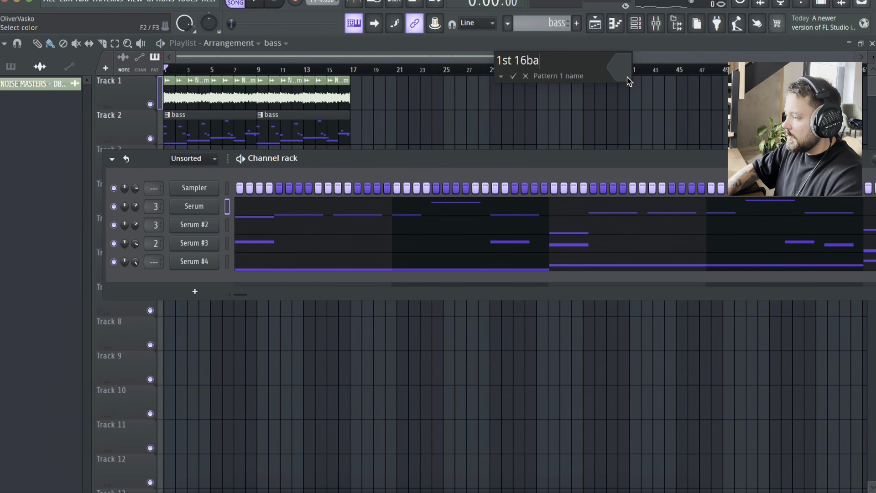
{"action": "type", "text": "r"}
{"action": "key", "text": "Return"}
Clone the 1st 16bar pattern and rename the copy as 2nd 16bar
{"action": "left_click", "coordinate": [565, 23]}
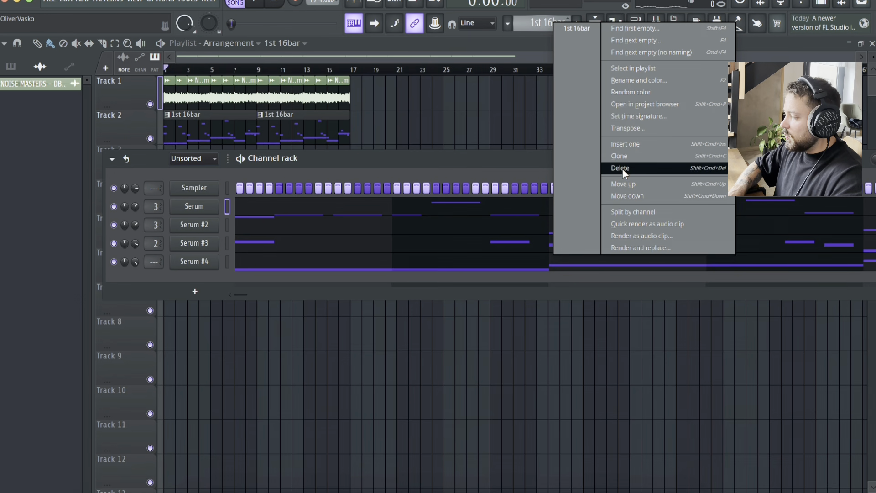
{"action": "left_click", "coordinate": [611, 153]}
{"action": "left_click", "coordinate": [565, 23]}
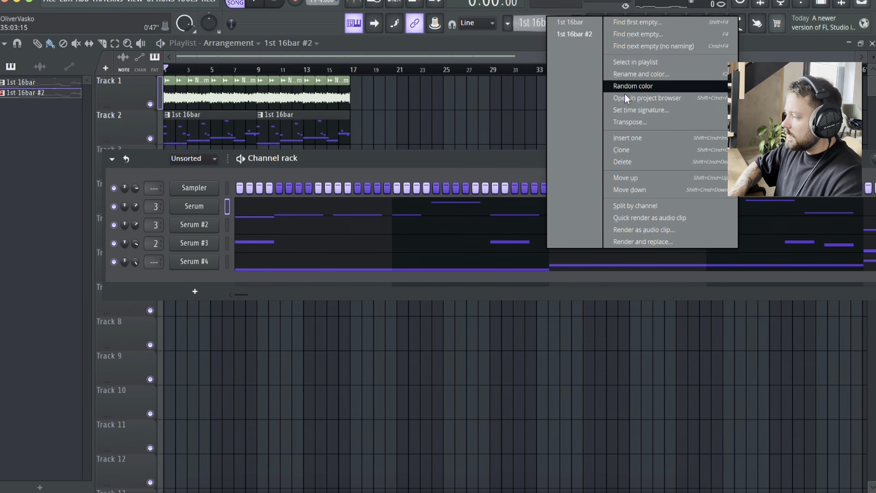
{"action": "left_click", "coordinate": [611, 75]}
{"action": "left_click", "coordinate": [576, 60]}
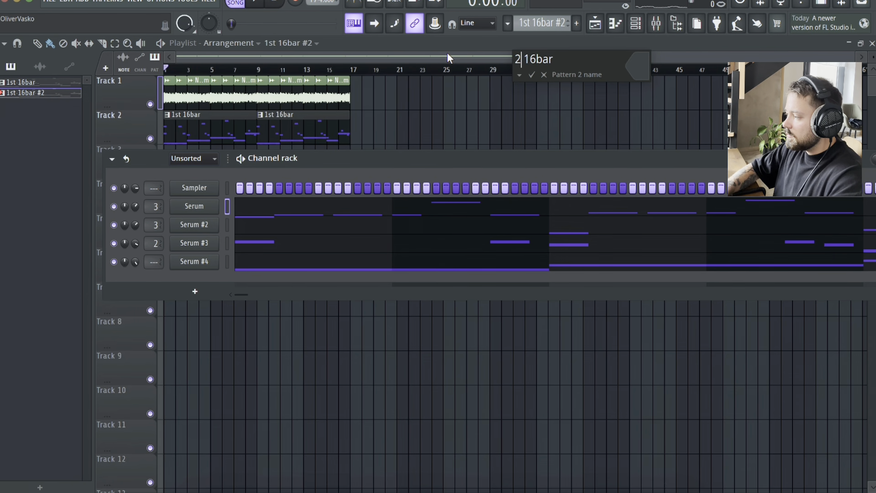
{"action": "type", "text": "nd"}
{"action": "key", "text": "Return"}
Place the 2nd 16bar pattern on Track 3 at bar 17 and set the playhead to bar 17
{"action": "left_click", "coordinate": [372, 132]}
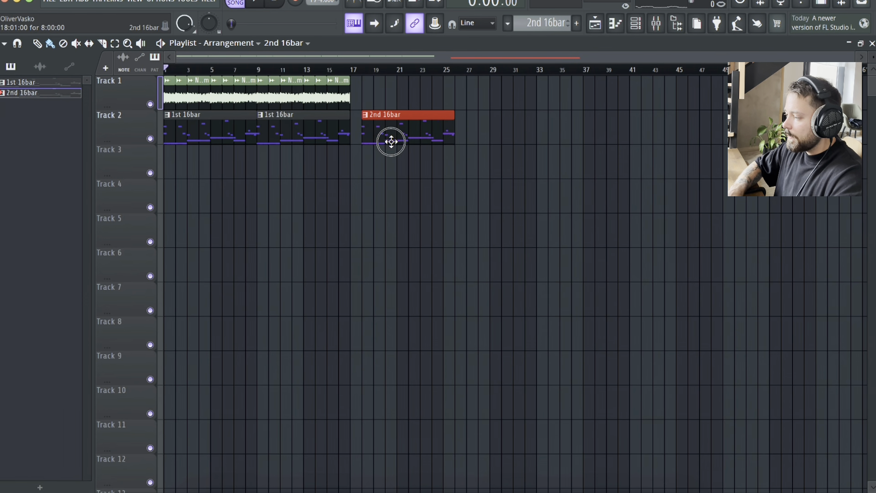
{"action": "left_click_drag", "start_coordinate": [390, 141], "coordinate": [382, 169]}
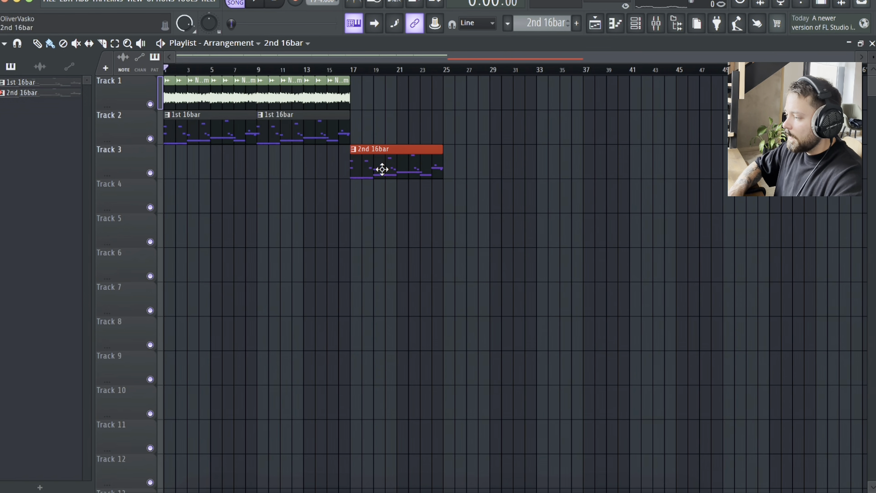
{"action": "left_click", "coordinate": [335, 93]}
{"action": "scroll", "coordinate": [332, 96], "scroll_direction": "up", "scroll_amount": 3}
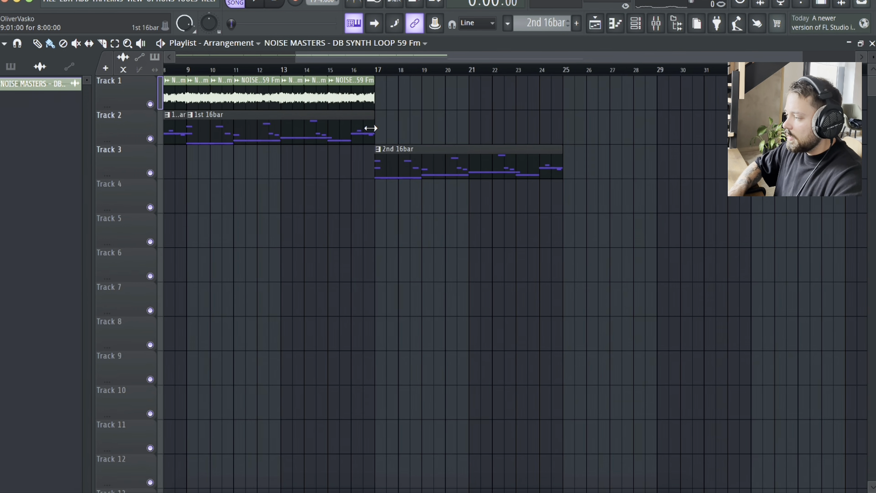
{"action": "scroll", "coordinate": [372, 126], "scroll_direction": "up", "scroll_amount": 2}
{"action": "left_click", "coordinate": [382, 71]}
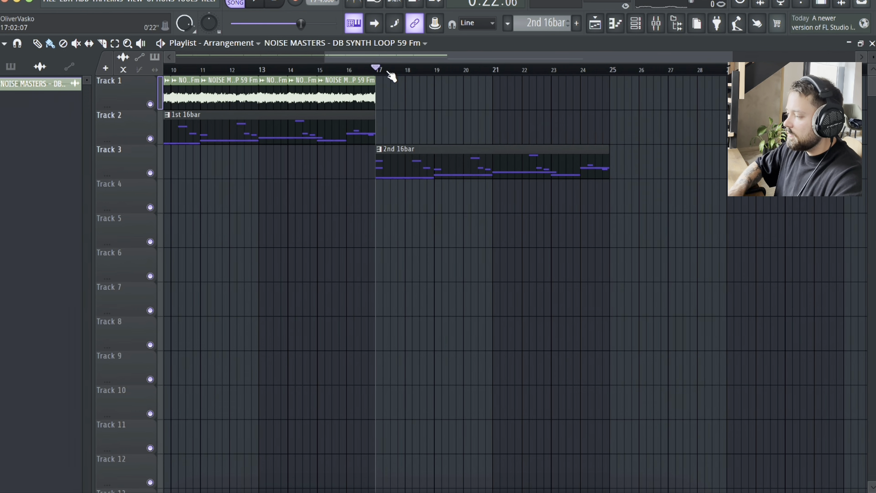
Show the Unsorted channels of the 2nd 16bar pattern and cut all Serum #3 notes from it
{"action": "left_click", "coordinate": [636, 23]}
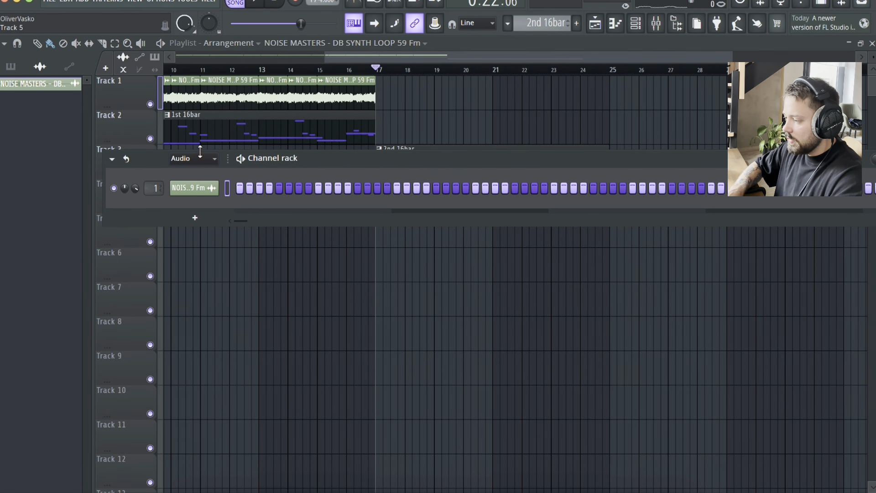
{"action": "left_click", "coordinate": [196, 158]}
{"action": "left_click", "coordinate": [192, 200]}
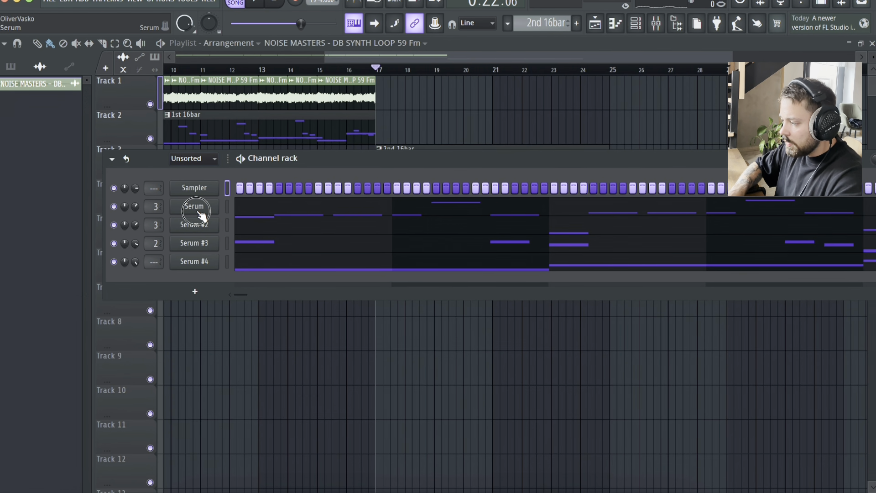
{"action": "left_click", "coordinate": [194, 207]}
{"action": "left_click", "coordinate": [719, 54]}
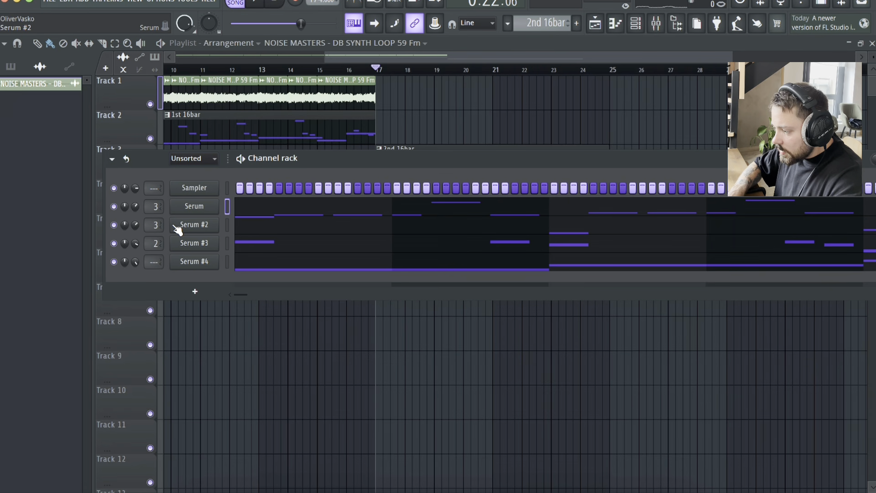
{"action": "right_click", "coordinate": [197, 246]}
{"action": "left_click", "coordinate": [381, 242]}
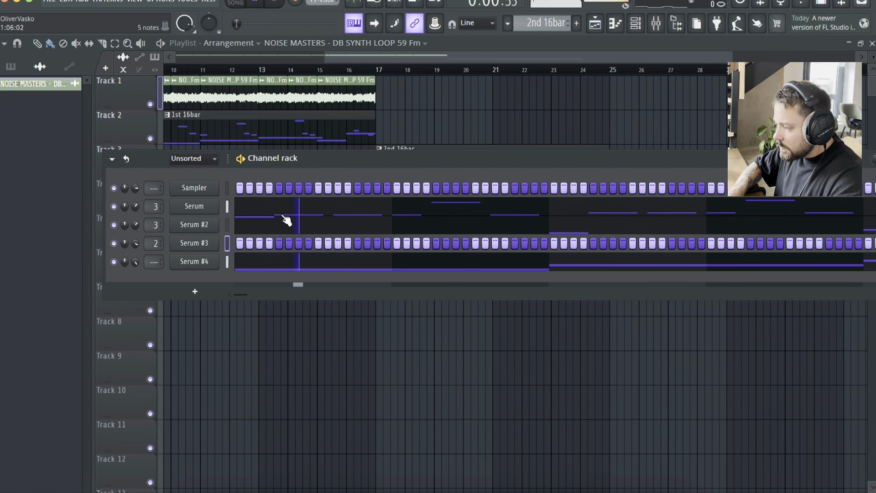
Review Serum #2's notes in the piano roll and cut them all from the 2nd 16bar pattern
{"action": "left_click", "coordinate": [266, 225]}
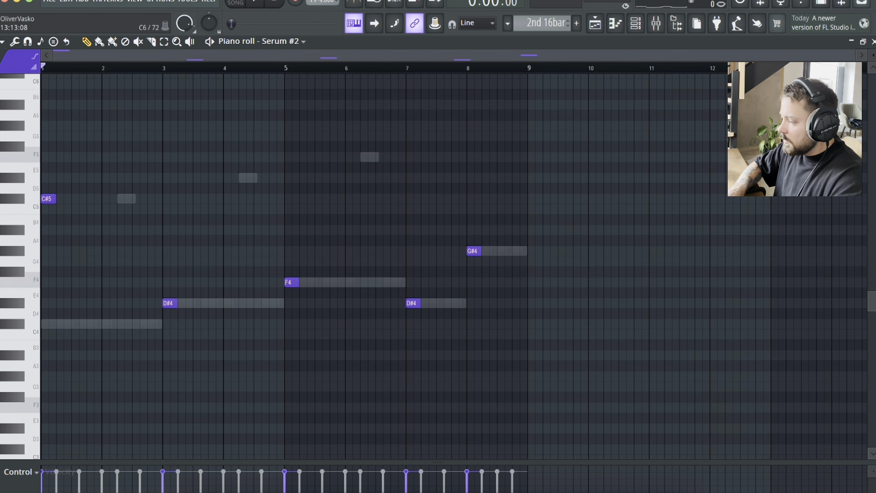
{"action": "left_click", "coordinate": [872, 41]}
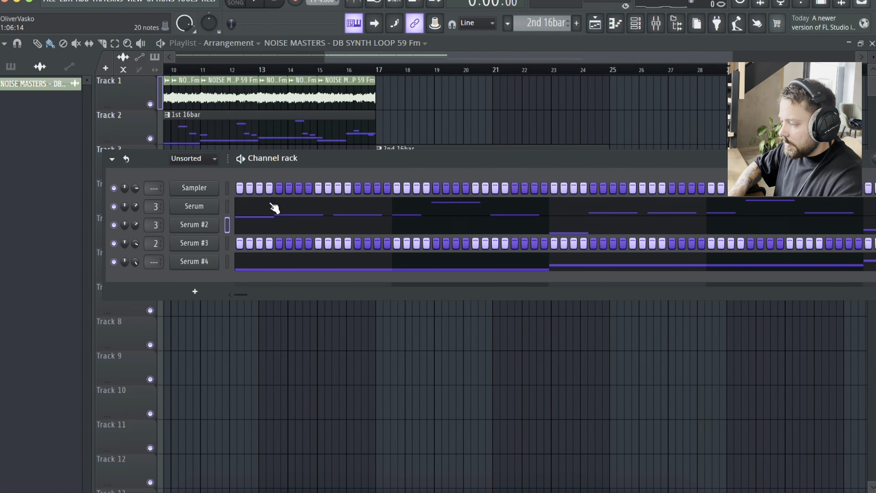
{"action": "right_click", "coordinate": [194, 230]}
{"action": "left_click", "coordinate": [365, 227]}
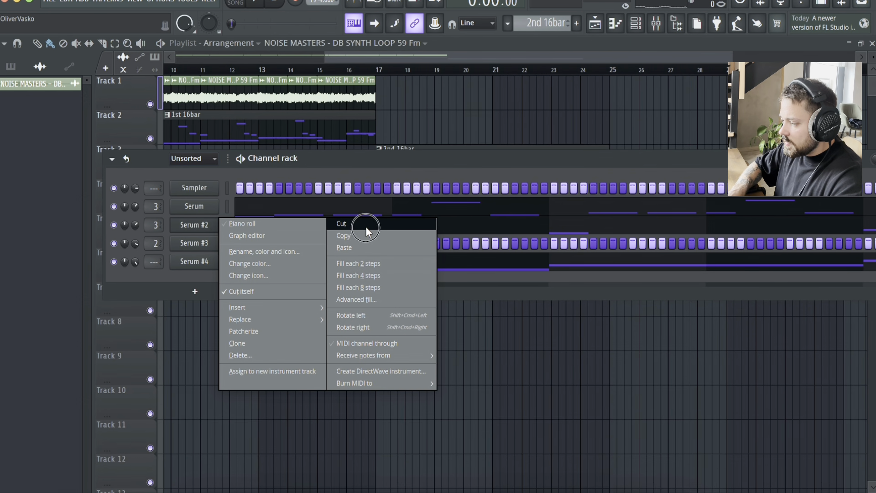
Transpose Serum's high C#5, D#5 and F5 notes down one octave in the 2nd 16bar pattern and return to the playlist
{"action": "left_click", "coordinate": [303, 208]}
{"action": "key", "text": "space"}
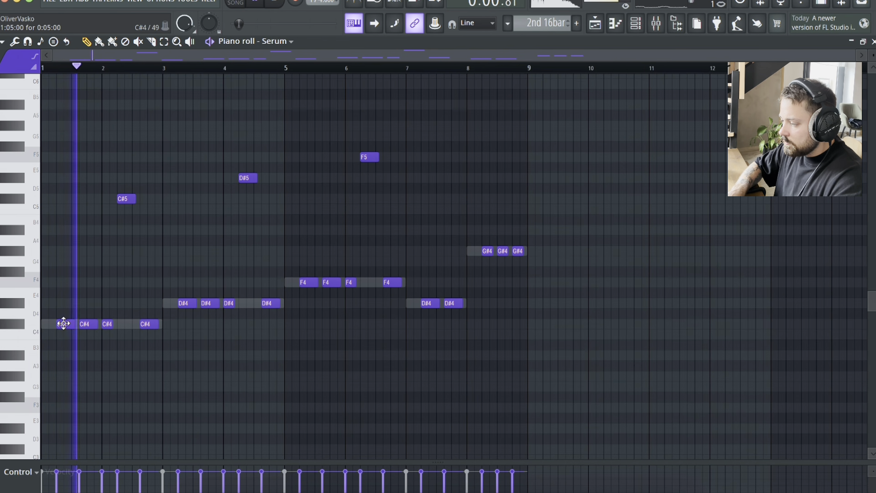
{"action": "left_click_drag", "start_coordinate": [124, 198], "coordinate": [128, 332]}
{"action": "key", "text": "space"}
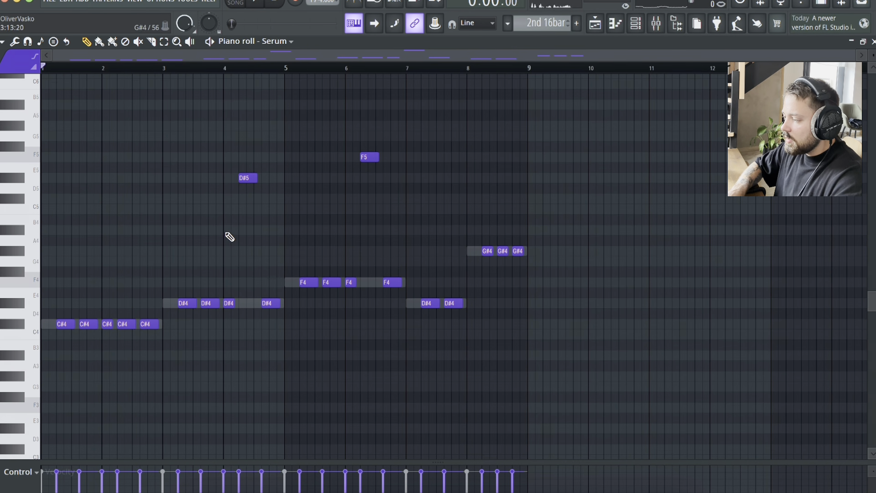
{"action": "left_click_drag", "start_coordinate": [239, 209], "coordinate": [409, 110]}
{"action": "key", "text": "ctrl+Down"}
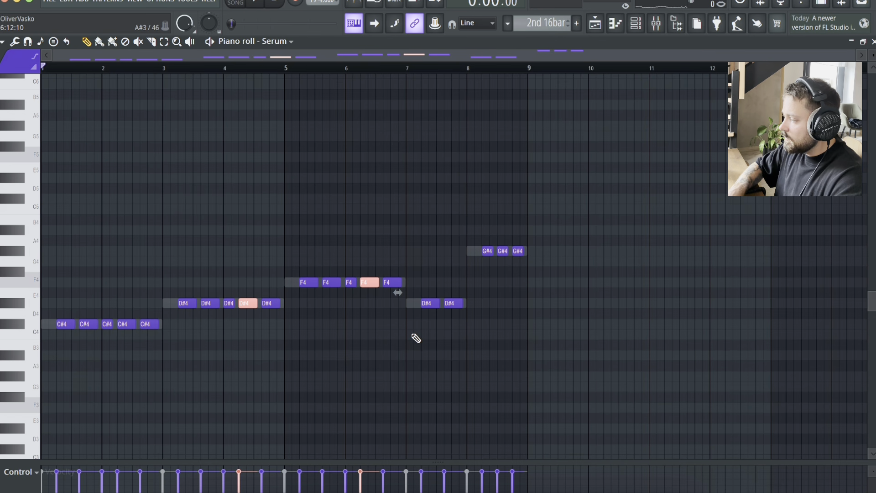
{"action": "key", "text": "F7"}
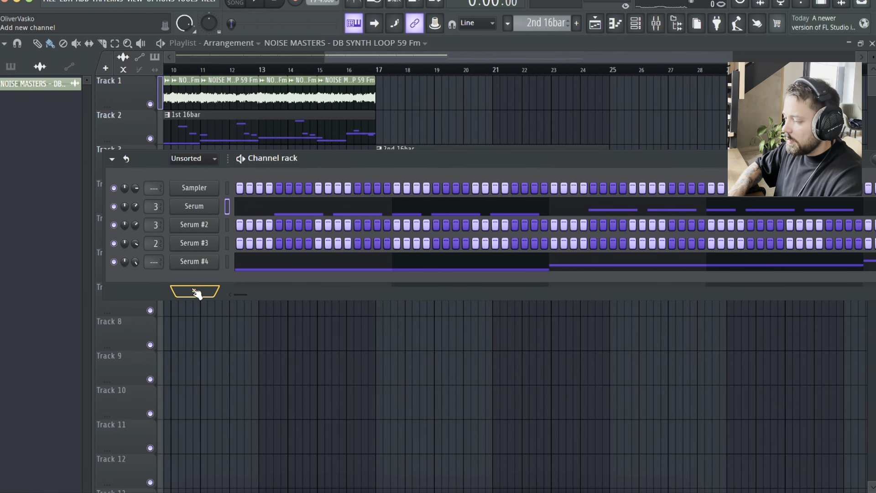
{"action": "key", "text": "F6"}
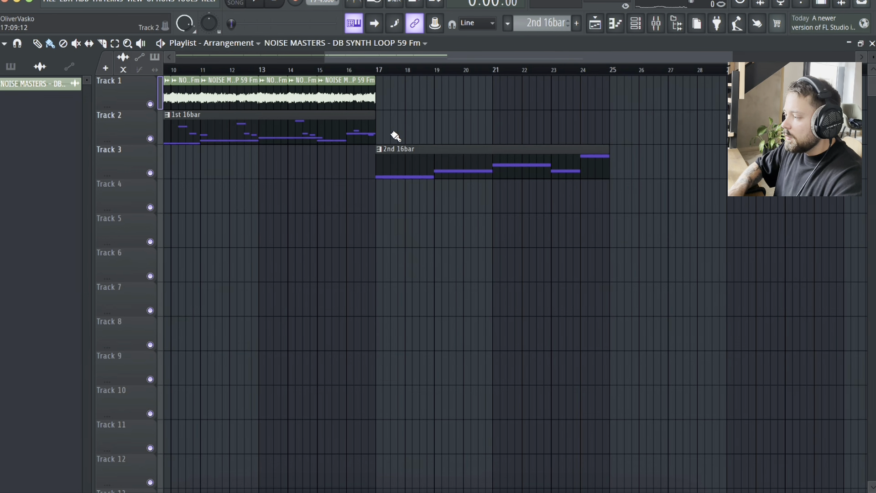
Copy the last synth loop clip to Track 4 at bar 17 and extend it to about six and a half bars
{"action": "scroll", "coordinate": [340, 92], "scroll_direction": "up", "scroll_amount": 2}
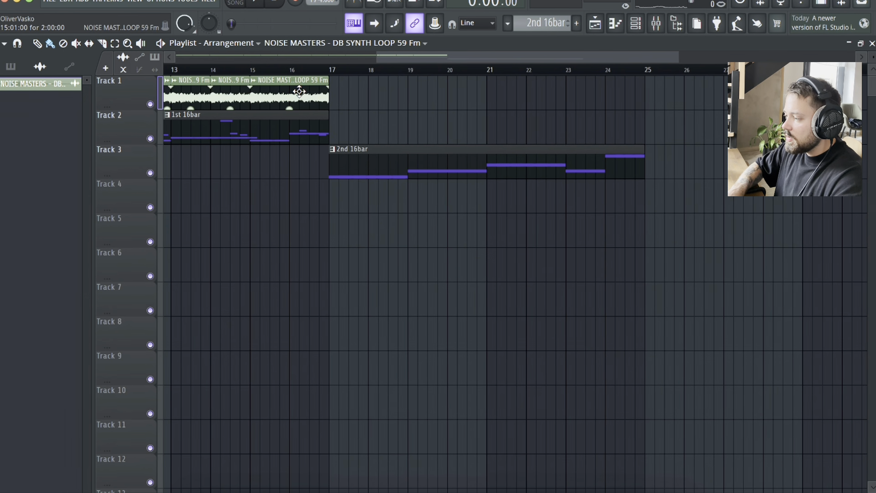
{"action": "left_click", "coordinate": [374, 181]}
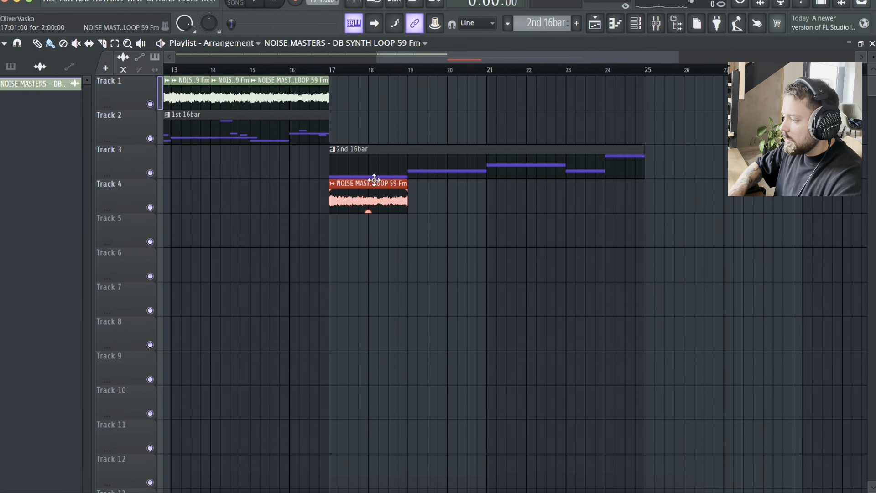
{"action": "left_click", "coordinate": [333, 72]}
{"action": "left_click_drag", "start_coordinate": [404, 183], "coordinate": [589, 201]}
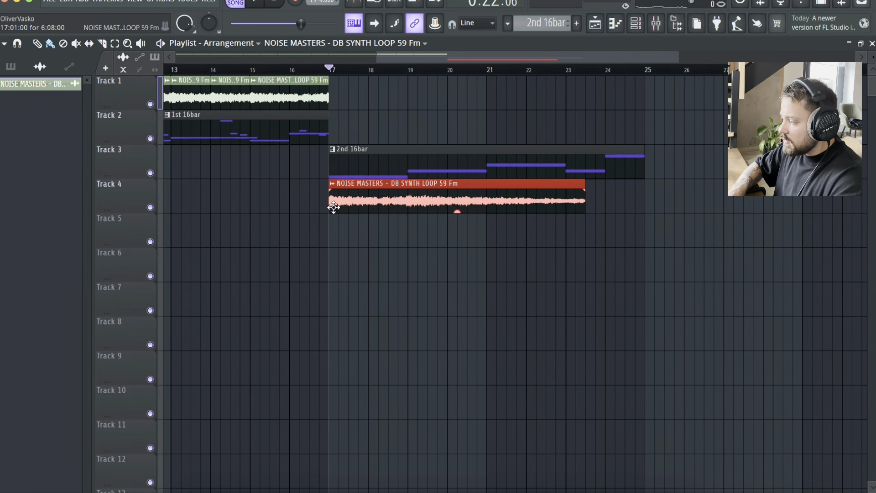
Slip the Track 4 clip's audio to a different section of the loop and trim the clip to one bar
{"action": "left_click_drag", "start_coordinate": [334, 207], "coordinate": [525, 218]}
{"action": "left_click_drag", "start_coordinate": [585, 187], "coordinate": [342, 197]}
{"action": "scroll", "coordinate": [340, 210], "scroll_direction": "up", "scroll_amount": 2}
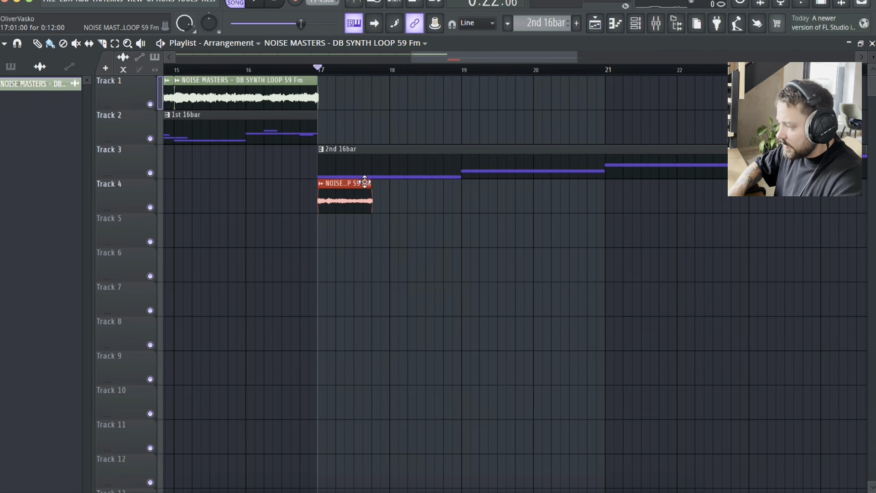
{"action": "left_click_drag", "start_coordinate": [369, 182], "coordinate": [405, 194]}
Repeat the one-bar synth clip across bars 17 to 24 during playback and gather all copies on Track 5
{"action": "key", "text": "space"}
{"action": "left_click_drag", "start_coordinate": [464, 223], "coordinate": [590, 235]}
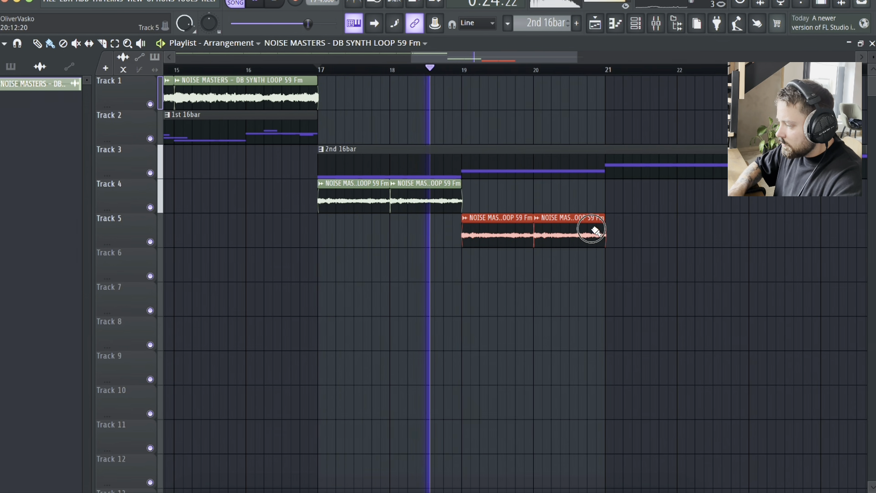
{"action": "scroll", "coordinate": [593, 233], "scroll_direction": "down", "scroll_amount": 2}
{"action": "left_click_drag", "start_coordinate": [494, 196], "coordinate": [675, 203]}
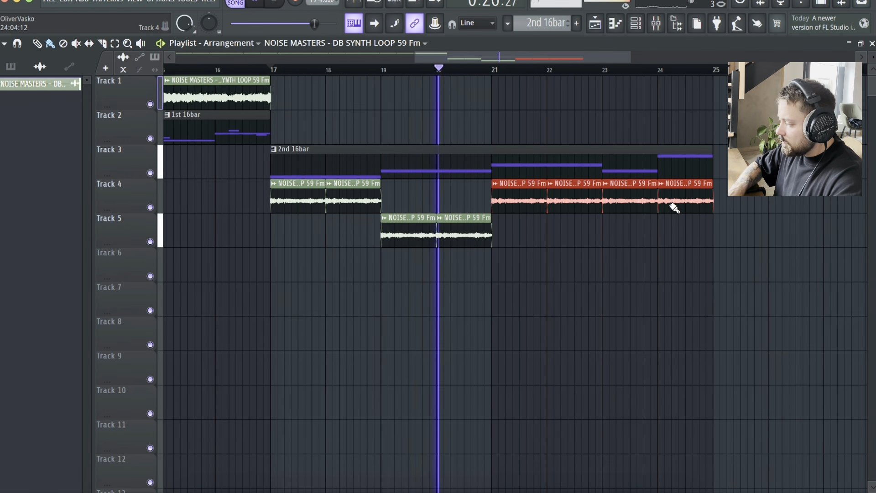
{"action": "left_click_drag", "start_coordinate": [525, 190], "coordinate": [526, 225]}
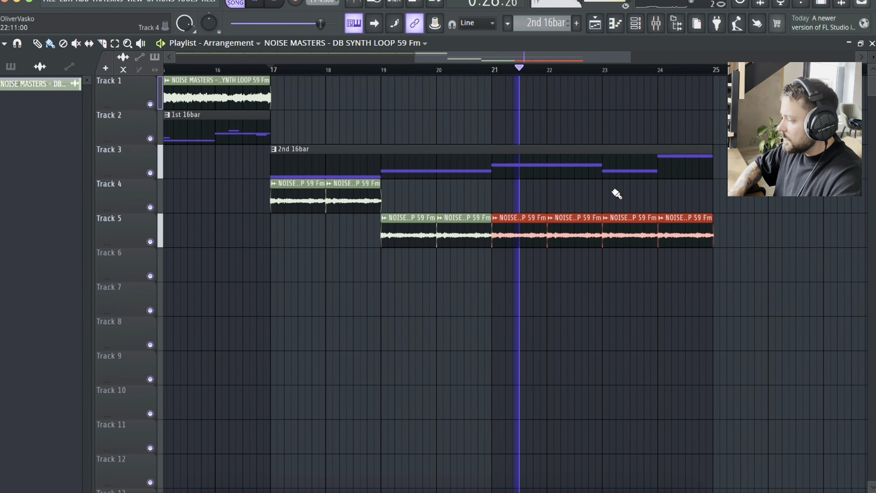
{"action": "key", "text": "space"}
{"action": "left_click_drag", "start_coordinate": [386, 188], "coordinate": [279, 227]}
{"action": "left_click", "coordinate": [438, 320]}
{"action": "right_click", "coordinate": [463, 318]}
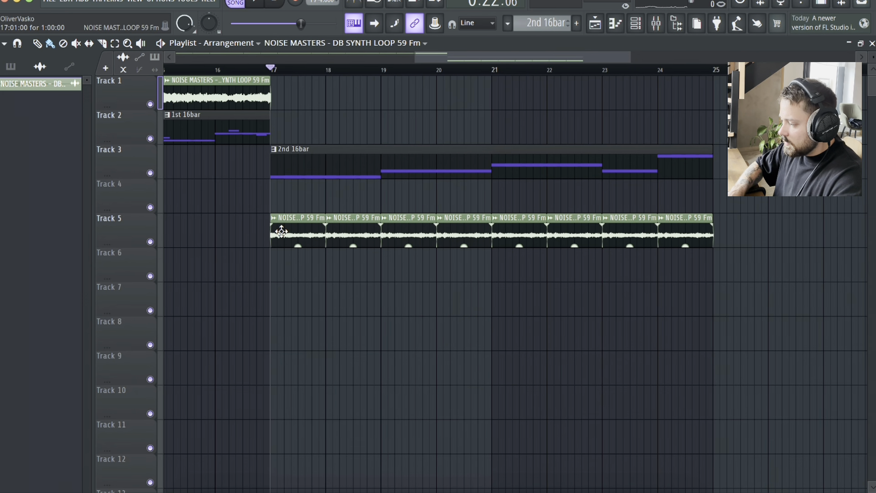
Copy the first one-bar synth clip to Track 6 at bar 17 and make it unique
{"action": "left_click", "coordinate": [267, 275]}
{"action": "left_click_drag", "start_coordinate": [275, 270], "coordinate": [287, 265]}
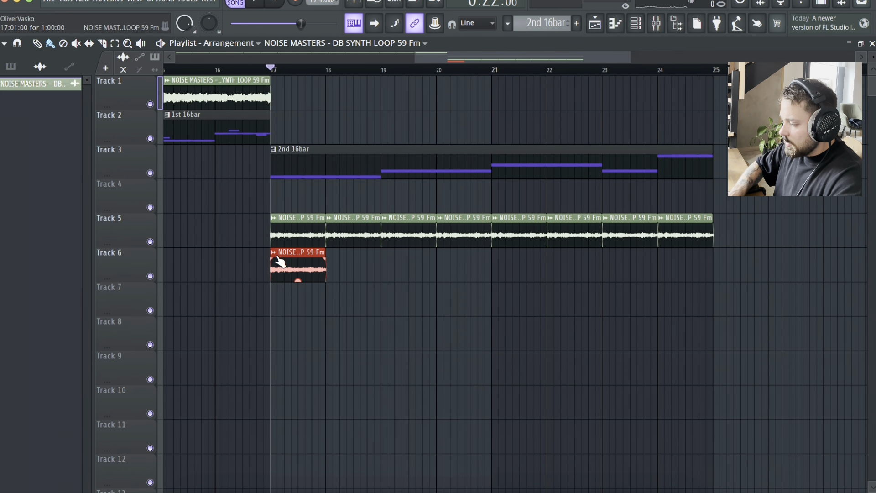
{"action": "left_click", "coordinate": [273, 252]}
{"action": "left_click", "coordinate": [302, 362]}
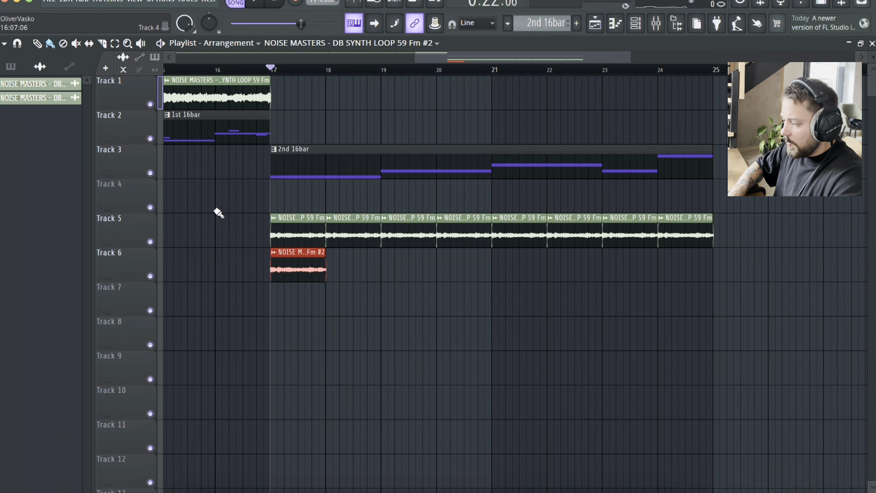
With Track 5 muted, try a higher stretch pitch in Auto mode on the Track 6 synth clip and audition it
{"action": "left_click", "coordinate": [152, 242]}
{"action": "double_click", "coordinate": [314, 268]}
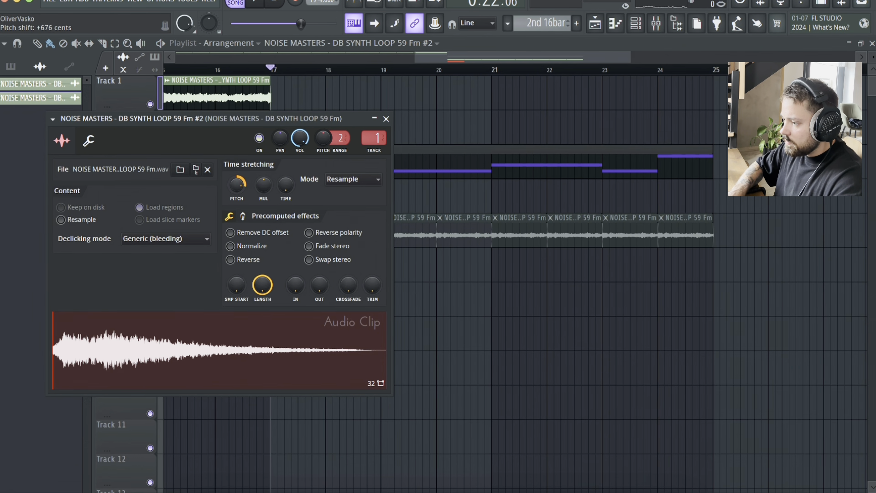
{"action": "key", "text": "space"}
{"action": "key", "text": "space"}
{"action": "left_click_drag", "start_coordinate": [238, 184], "coordinate": [237, 171]}
{"action": "key", "text": "space"}
{"action": "key", "text": "space"}
{"action": "key", "text": "space"}
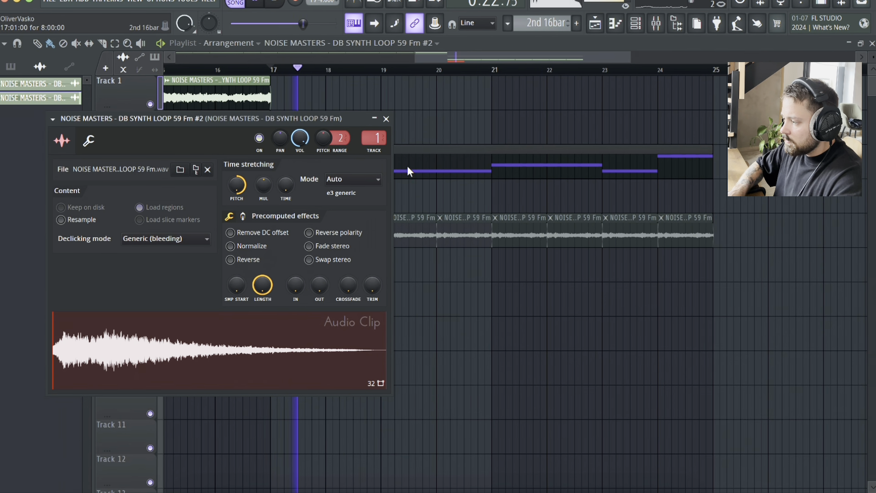
{"action": "key", "text": "space"}
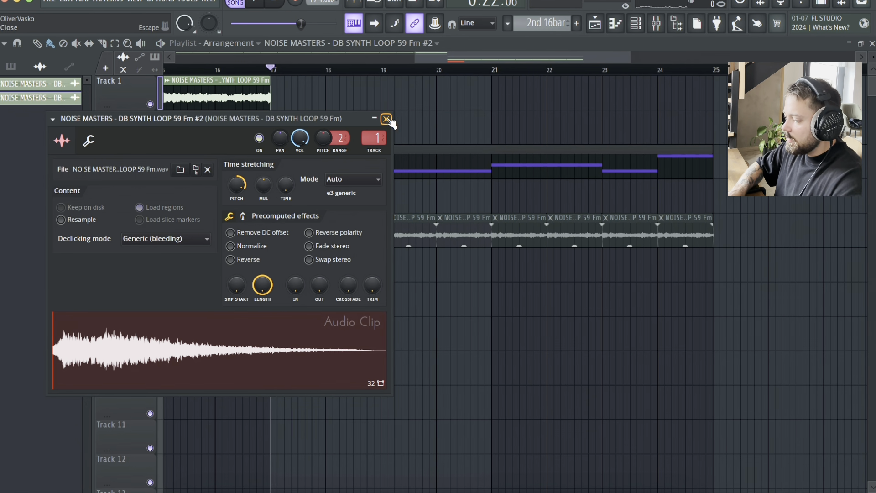
Close the clip settings, delete the synth clip on Track 6 and unmute Track 5
{"action": "left_click", "coordinate": [387, 119]}
{"action": "right_click", "coordinate": [323, 274]}
{"action": "left_click", "coordinate": [153, 243]}
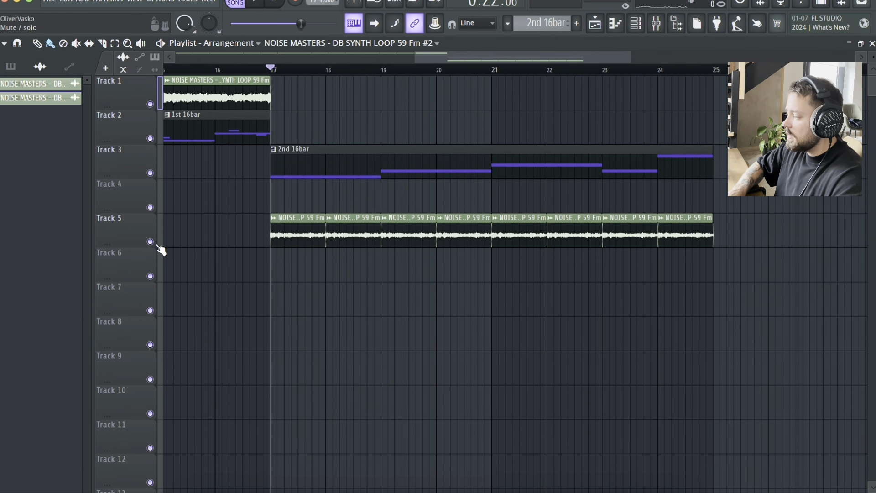
Move all eight one-bar synth clips at bars 17 to 24 from Track 5 up to Track 1
{"action": "left_click_drag", "start_coordinate": [718, 262], "coordinate": [283, 235]}
{"action": "key", "text": "shift+Up"}
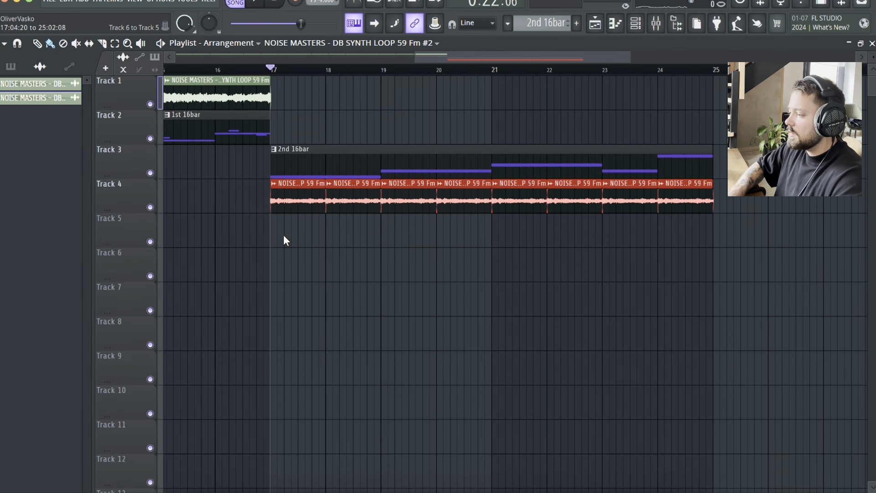
{"action": "key", "text": "shift+Up"}
{"action": "key", "text": "shift+Up"}
{"action": "key", "text": "shift+Up"}
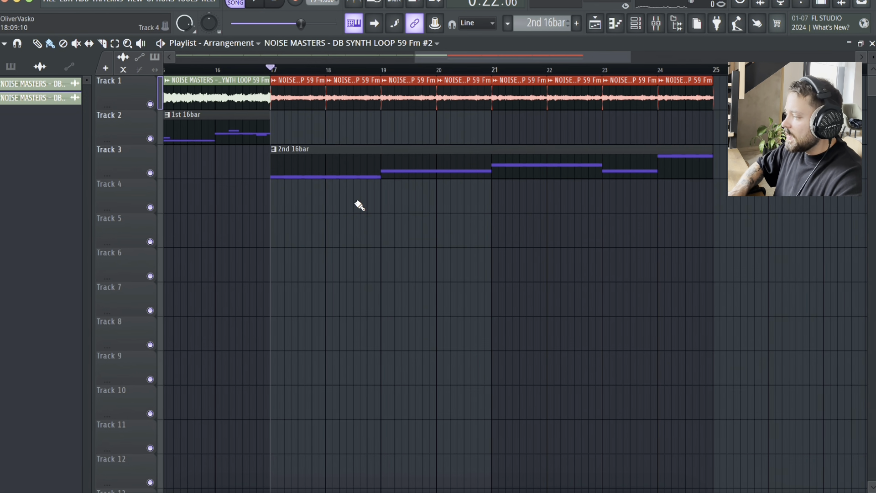
Show the unsorted channels in the channel rack and add a new Serum instance
{"action": "left_click", "coordinate": [635, 24]}
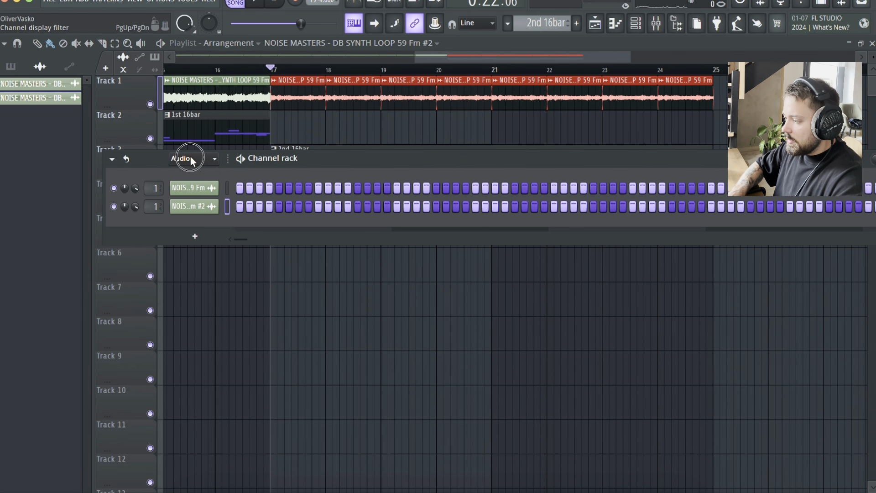
{"action": "left_click", "coordinate": [191, 159]}
{"action": "left_click", "coordinate": [194, 201]}
{"action": "left_click", "coordinate": [196, 291]}
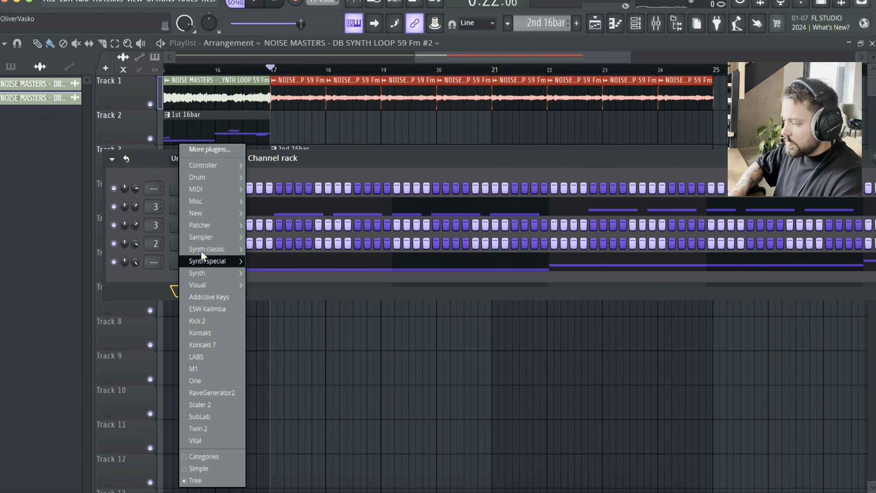
{"action": "mouse_move", "coordinate": [225, 273]}
{"action": "left_click", "coordinate": [289, 322]}
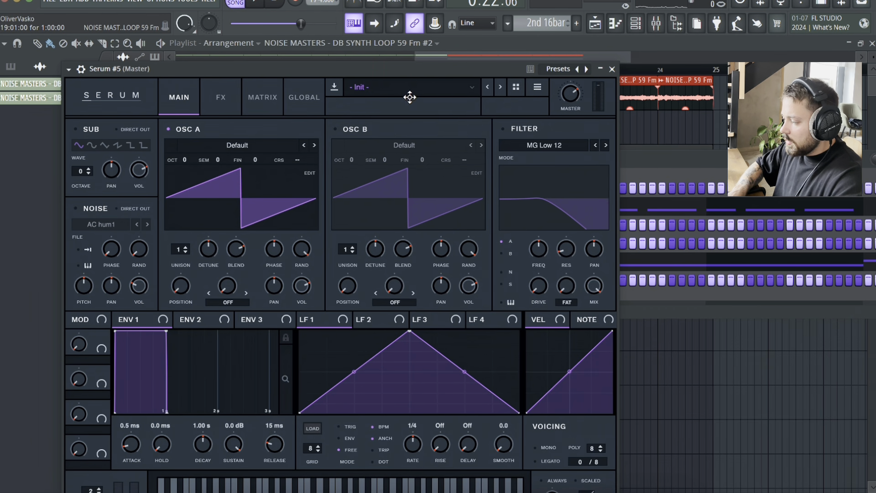
Load the PLUCK - Dreamy preset from NOISE MASTERS - Dancefloor Box Presets for Serum into the new Serum
{"action": "left_click", "coordinate": [409, 95]}
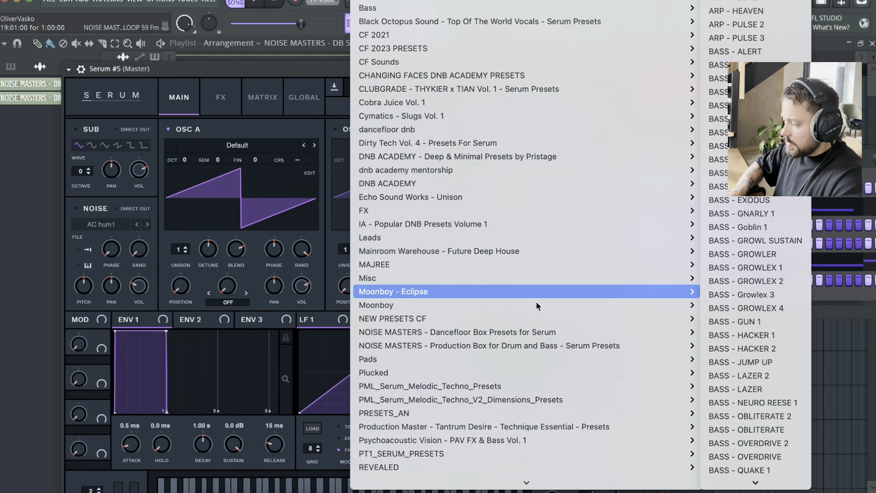
{"action": "mouse_move", "coordinate": [581, 334]}
{"action": "scroll", "coordinate": [740, 356], "scroll_direction": "down", "scroll_amount": 4}
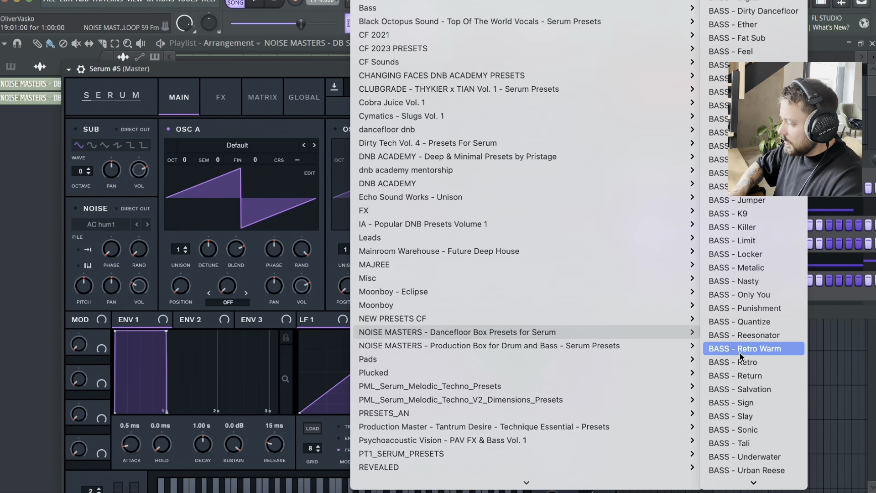
{"action": "scroll", "coordinate": [740, 356], "scroll_direction": "down", "scroll_amount": 15}
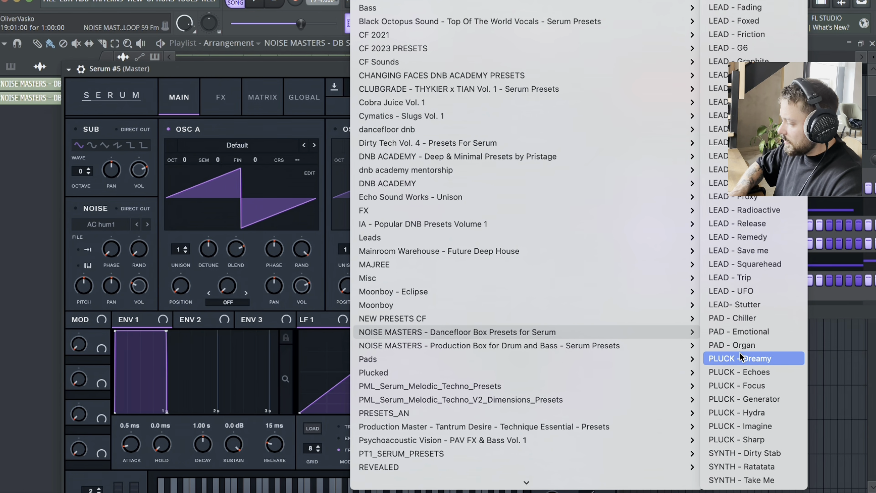
{"action": "scroll", "coordinate": [740, 356], "scroll_direction": "up", "scroll_amount": 18}
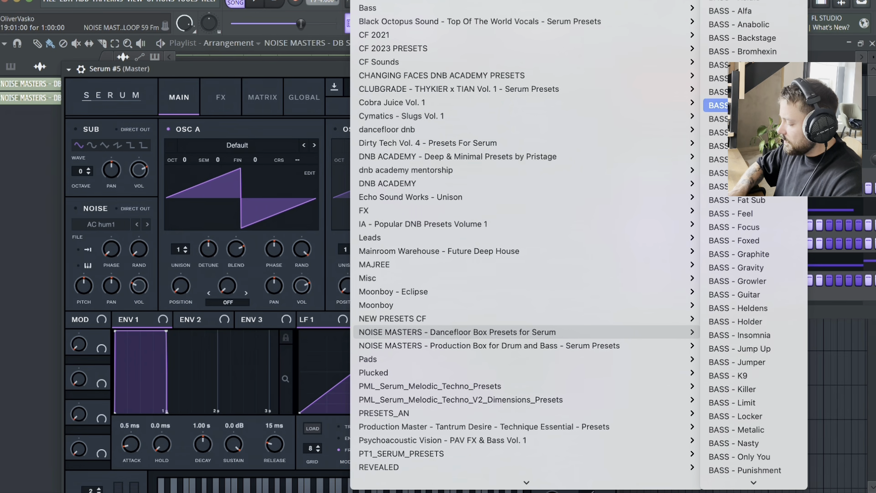
{"action": "scroll", "coordinate": [756, 230], "scroll_direction": "down", "scroll_amount": 18}
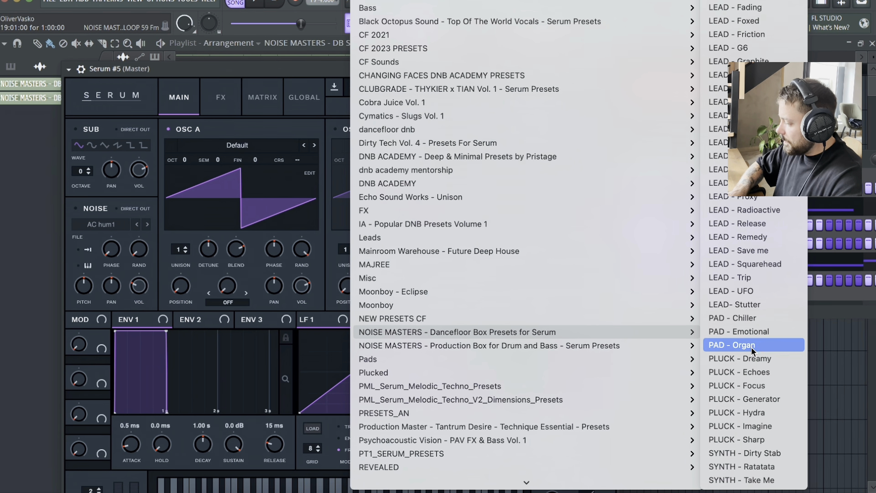
{"action": "left_click", "coordinate": [743, 358]}
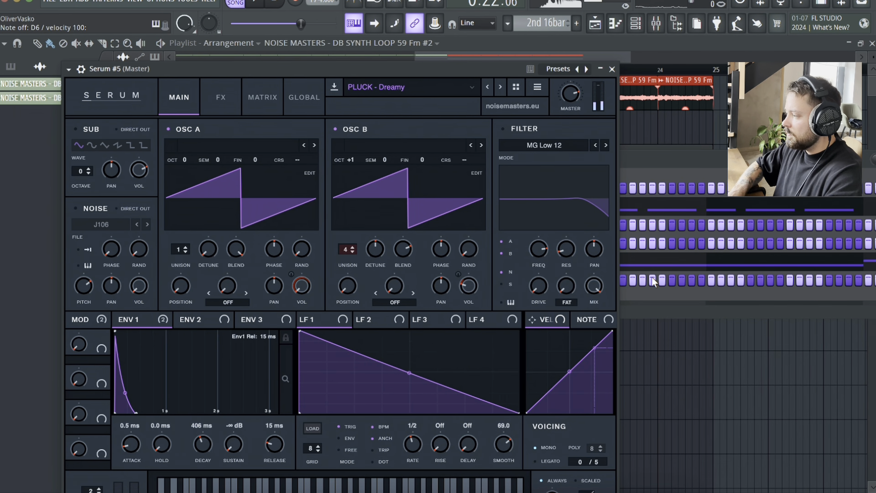
Open the piano roll of Serum #5 in the 2nd 16bar pattern and place a C#6 note at the start of bar 1
{"action": "left_click", "coordinate": [612, 69]}
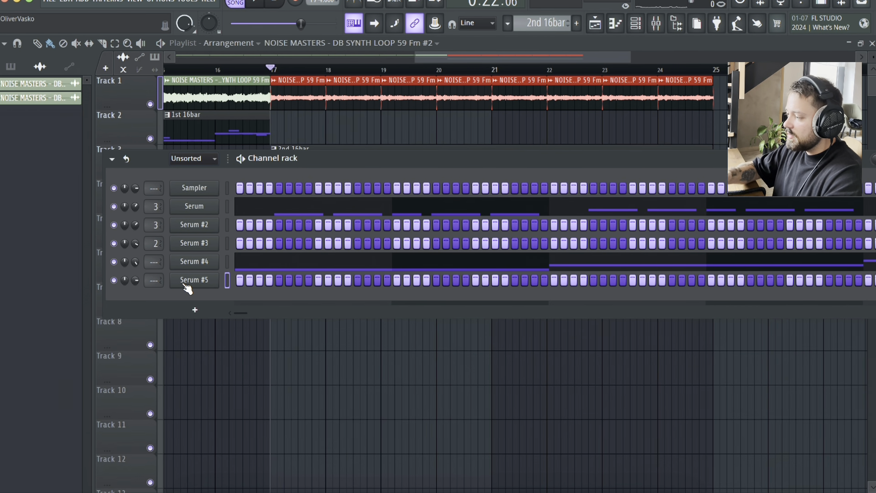
{"action": "right_click", "coordinate": [187, 287]}
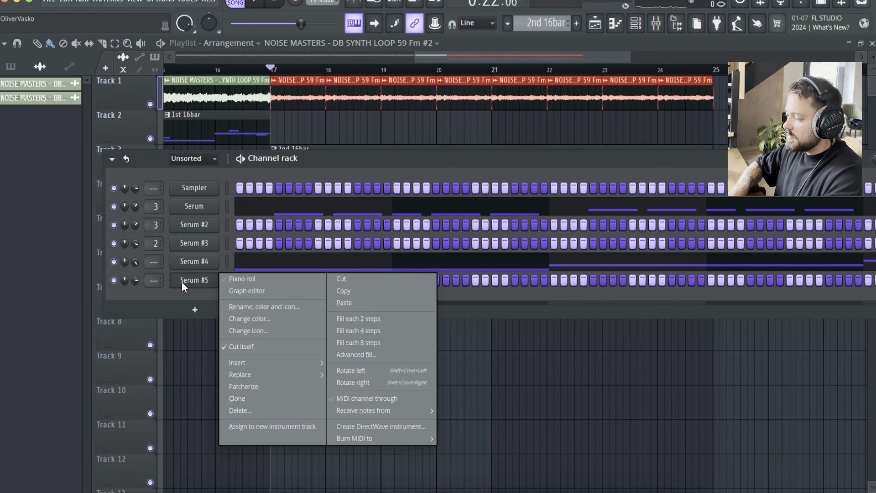
{"action": "left_click", "coordinate": [260, 280]}
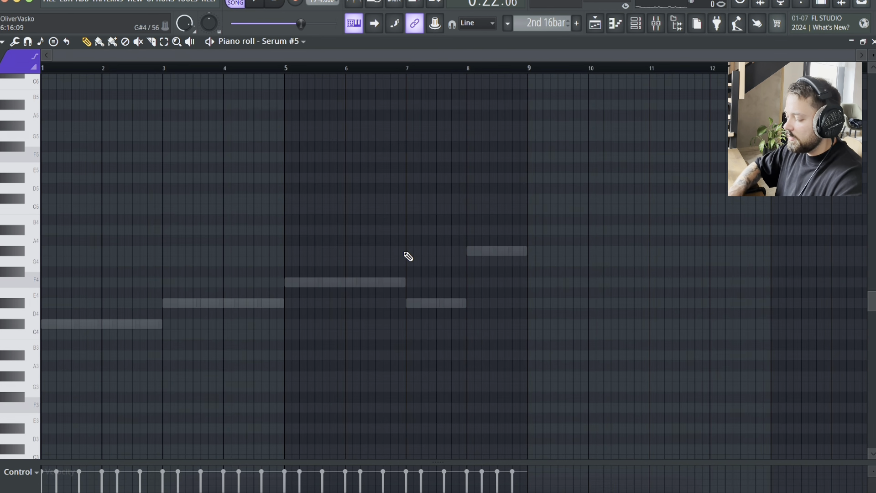
{"action": "scroll", "coordinate": [83, 197], "scroll_direction": "up", "scroll_amount": 2}
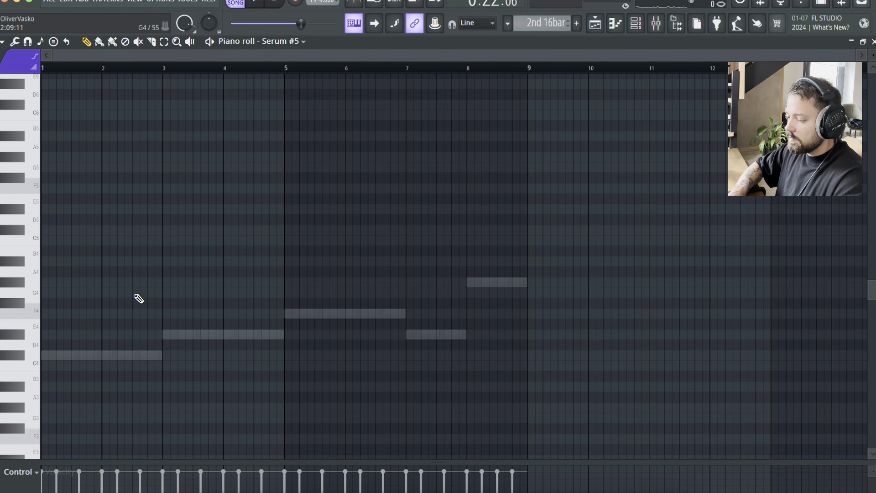
{"action": "key", "text": "space"}
{"action": "left_click_drag", "start_coordinate": [45, 357], "coordinate": [20, 100]}
{"action": "key", "text": "space"}
{"action": "key", "text": "space"}
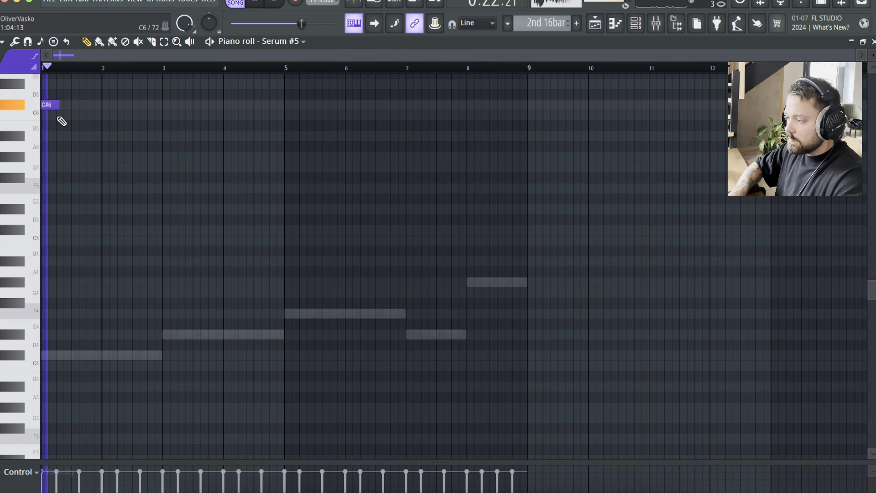
Shorten the C#6 note to two steps and follow it with consecutive two-step notes C6, G#5 and A#5
{"action": "left_click", "coordinate": [58, 115]}
{"action": "scroll", "coordinate": [59, 114], "scroll_direction": "up", "scroll_amount": 3, "text": "ctrl"}
{"action": "scroll", "coordinate": [59, 121], "scroll_direction": "up", "scroll_amount": 2}
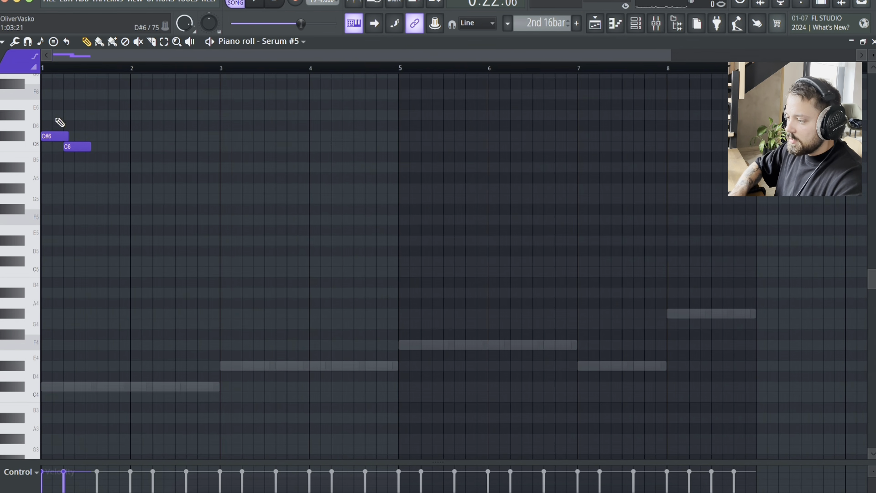
{"action": "scroll", "coordinate": [60, 122], "scroll_direction": "up", "scroll_amount": 2, "text": "ctrl"}
{"action": "left_click_drag", "start_coordinate": [81, 137], "coordinate": [60, 137]}
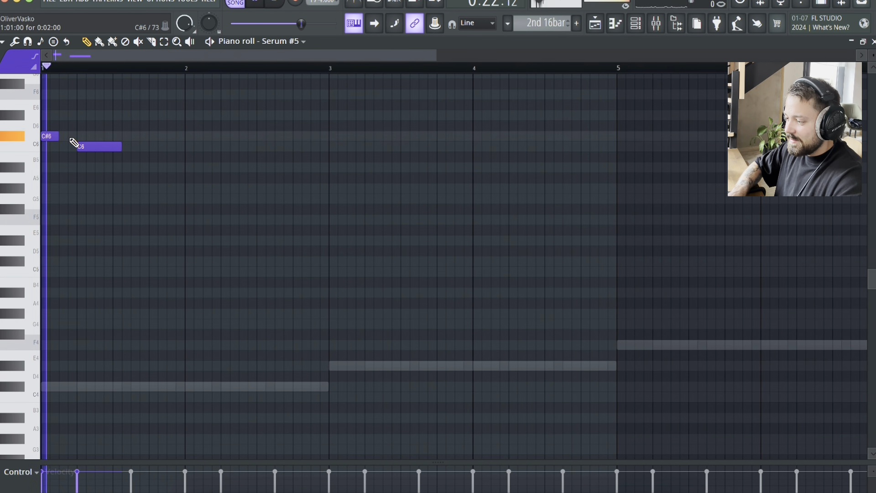
{"action": "right_click", "coordinate": [86, 147]}
{"action": "left_click", "coordinate": [61, 147]}
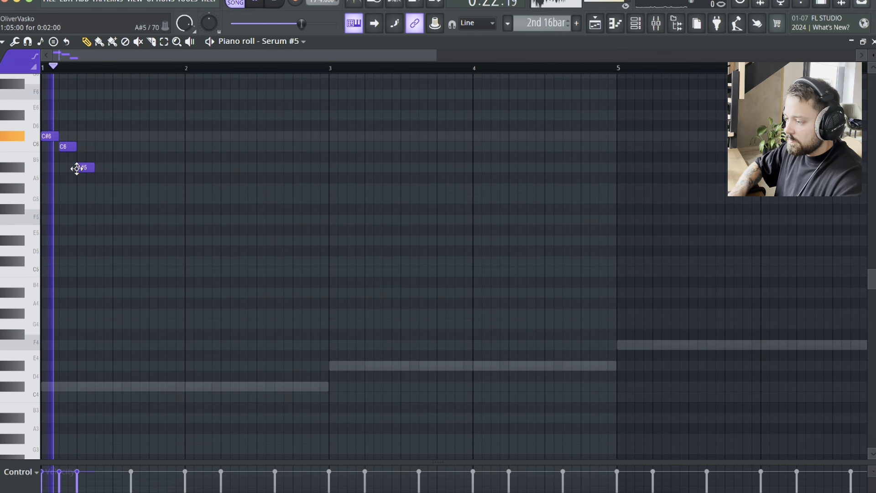
{"action": "left_click", "coordinate": [82, 188]}
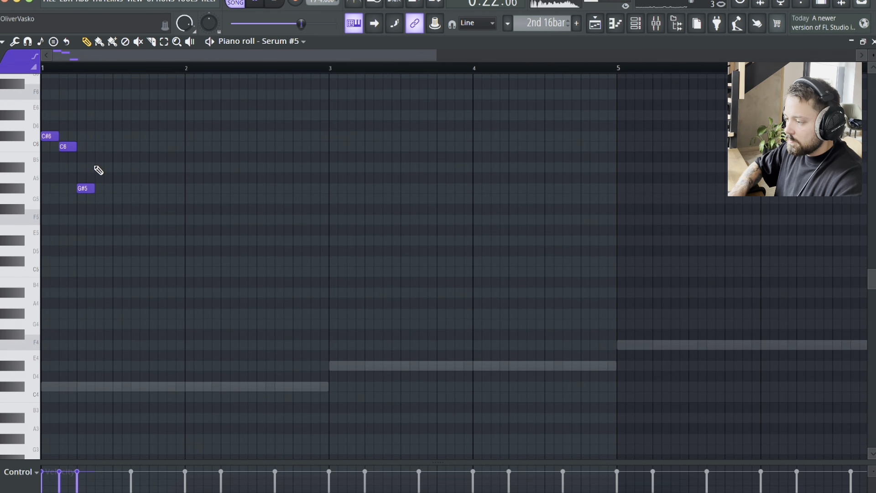
{"action": "left_click", "coordinate": [97, 168]}
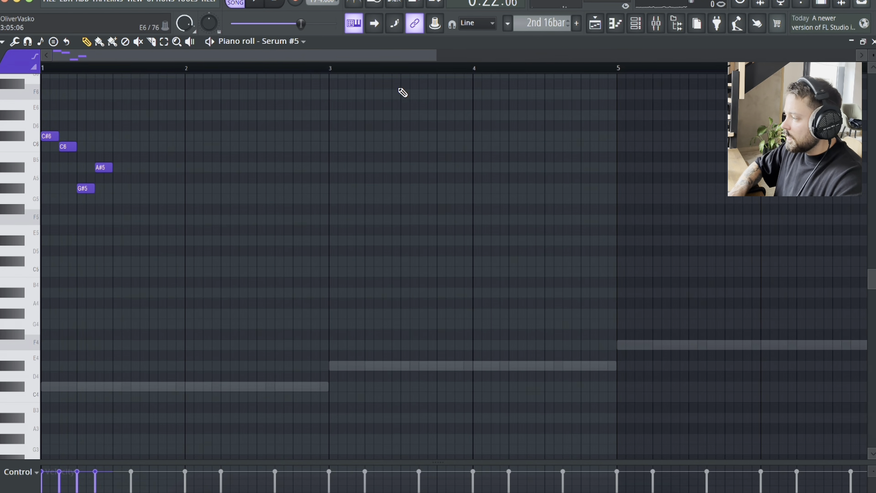
Reopen Serum #5, audition the neighbouring pluck presets against the melody and settle on PLUCK - Focus
{"action": "left_click", "coordinate": [616, 23]}
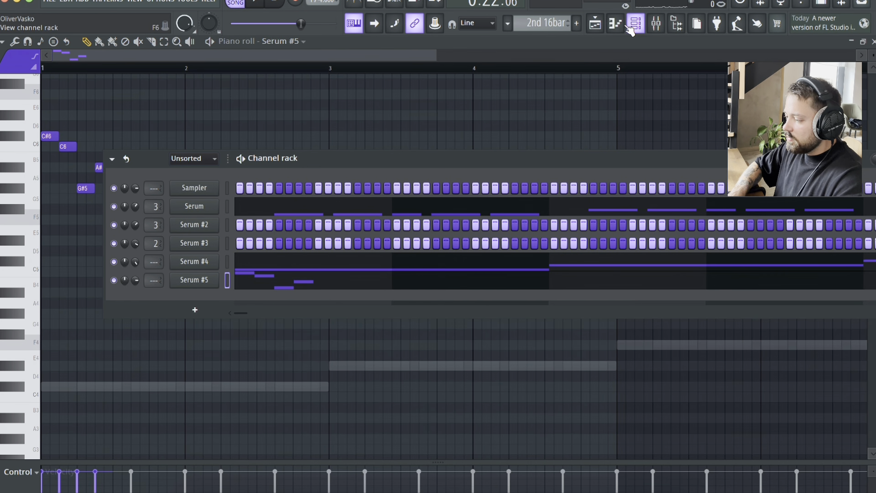
{"action": "left_click", "coordinate": [192, 281]}
{"action": "left_click", "coordinate": [502, 86]}
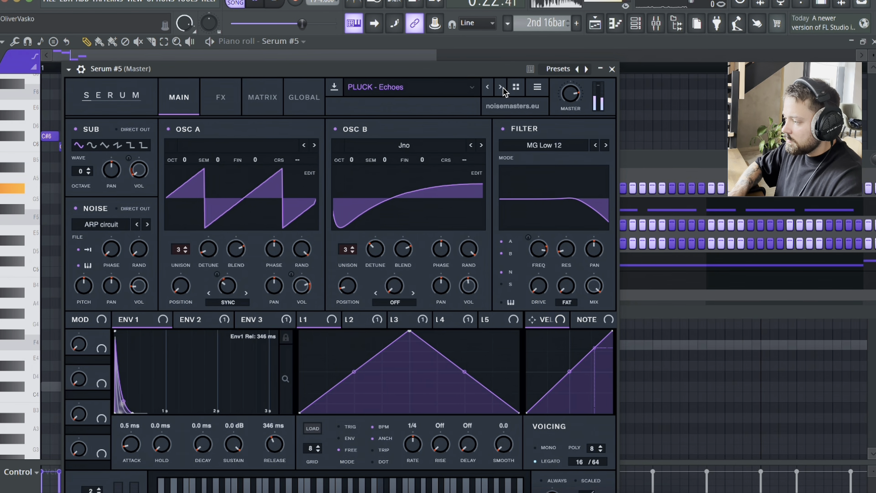
{"action": "left_click", "coordinate": [502, 87]}
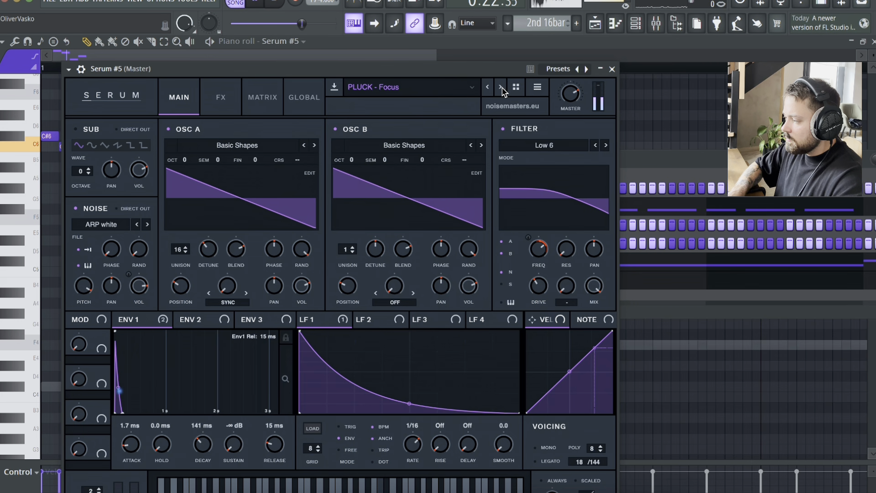
{"action": "left_click", "coordinate": [501, 86]}
{"action": "left_click", "coordinate": [502, 88]}
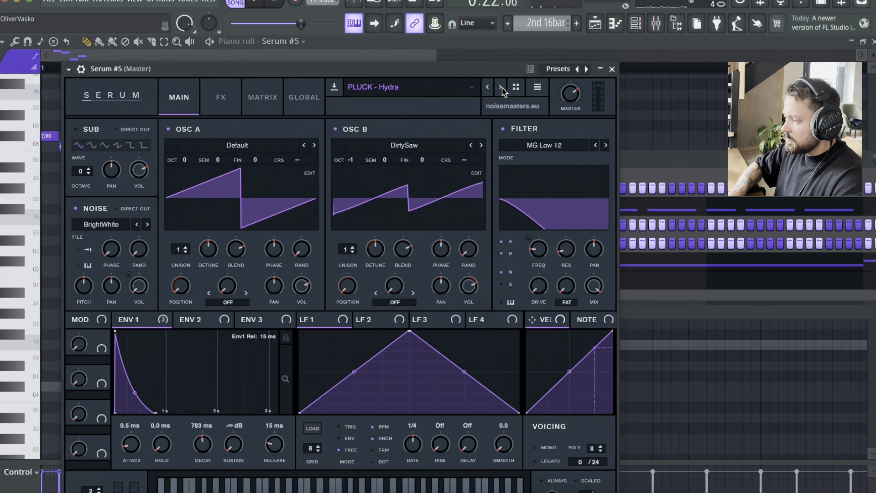
{"action": "left_click", "coordinate": [502, 88]}
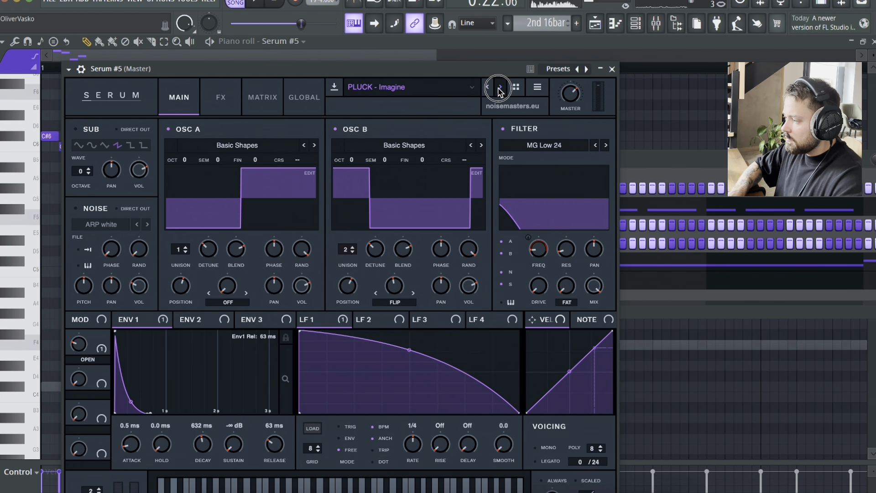
{"action": "left_click", "coordinate": [500, 88]}
{"action": "left_click", "coordinate": [498, 89]}
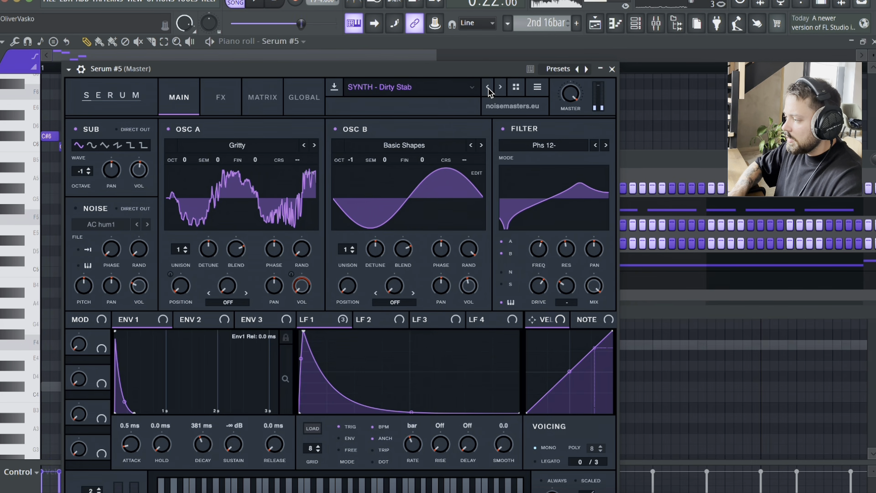
{"action": "left_click", "coordinate": [488, 88]}
{"action": "left_click", "coordinate": [487, 88]}
{"action": "left_click", "coordinate": [488, 87]}
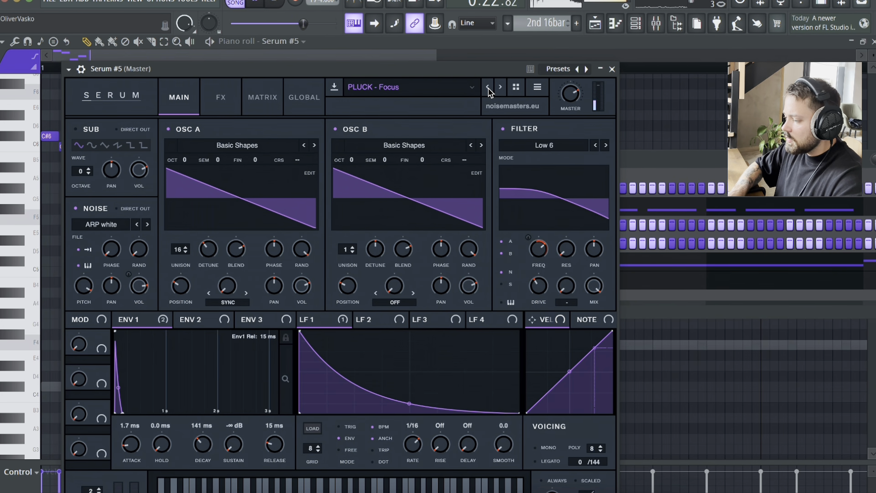
{"action": "key", "text": "space"}
{"action": "left_click", "coordinate": [611, 70]}
{"action": "key", "text": "space"}
Transpose all four pluck notes down one octave, starting at C#5
{"action": "left_click", "coordinate": [242, 48]}
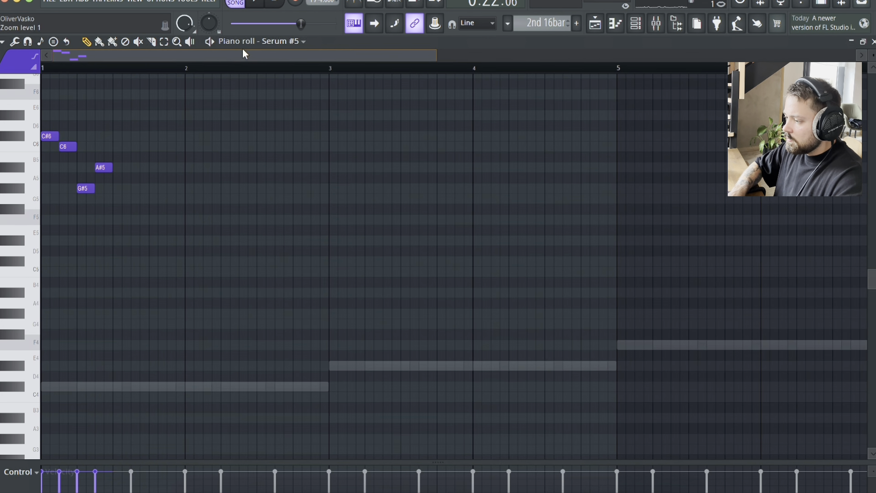
{"action": "key", "text": "ctrl+a"}
{"action": "key", "text": "ctrl+Down"}
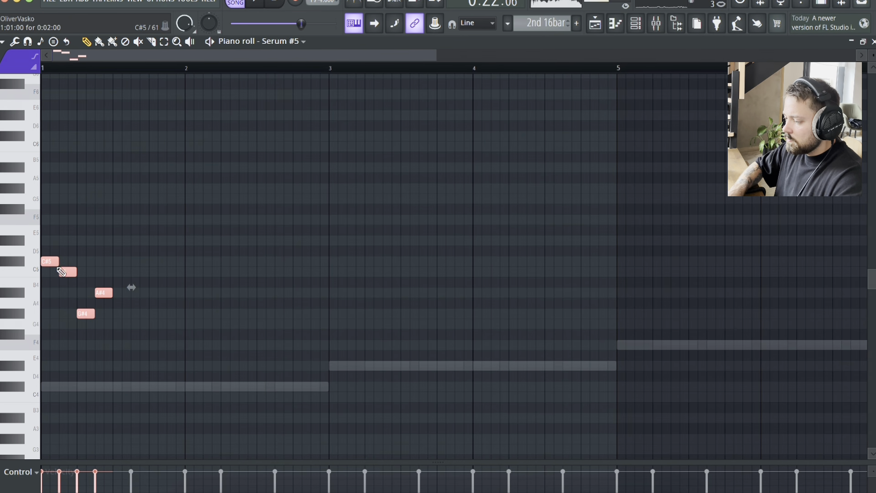
{"action": "scroll", "coordinate": [82, 313], "scroll_direction": "down", "scroll_amount": 1}
{"action": "scroll", "coordinate": [82, 313], "scroll_direction": "down", "scroll_amount": 1}
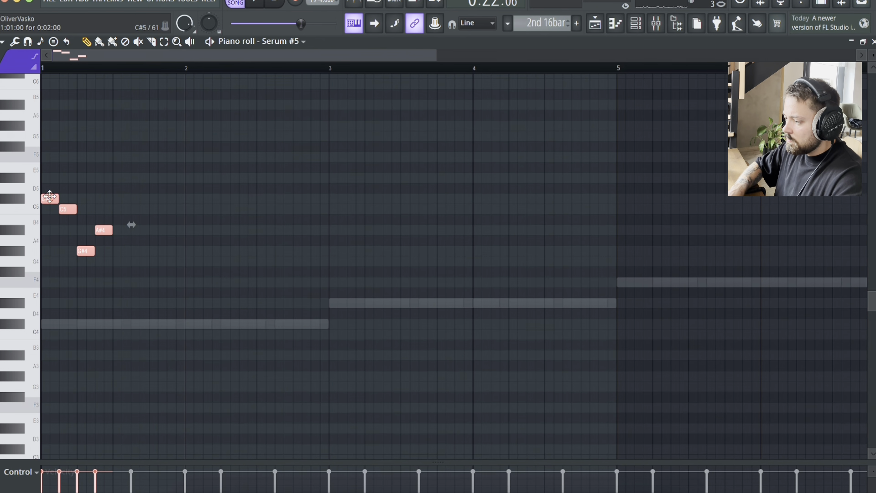
Transpose the four pluck notes down so the phrase starts at G#4, followed by G4, D#4 and F4
{"action": "left_click_drag", "start_coordinate": [50, 197], "coordinate": [46, 254]}
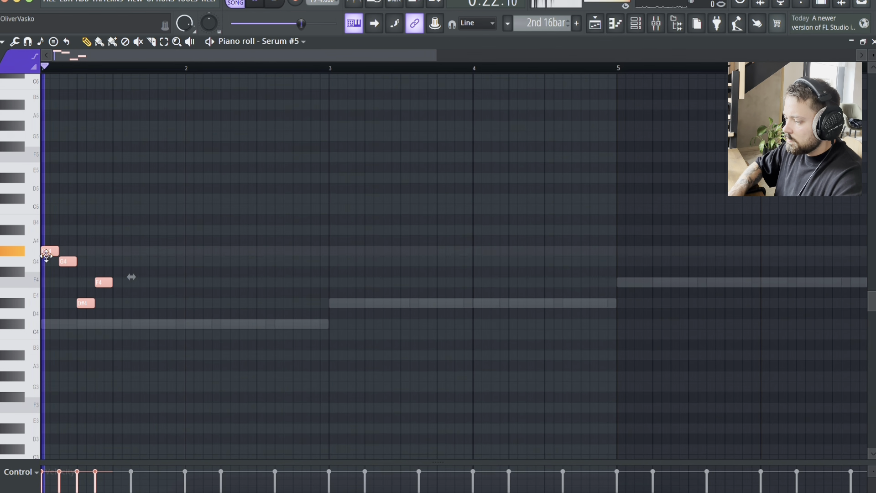
{"action": "left_click", "coordinate": [92, 251]}
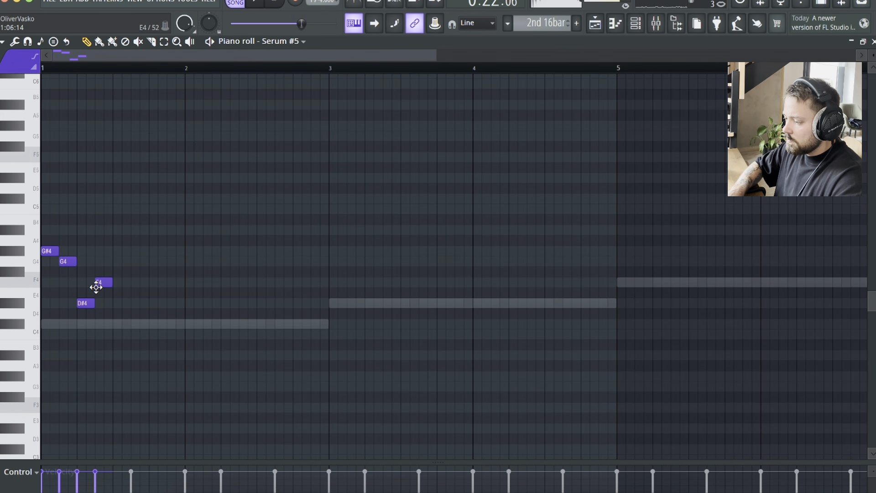
{"action": "key", "text": "space"}
Duplicate the four-note pluck phrase repeatedly until it fills bars 1 to 4 of the pattern
{"action": "left_click_drag", "start_coordinate": [129, 325], "coordinate": [120, 251]}
{"action": "key", "text": "space"}
{"action": "key", "text": "space"}
{"action": "key", "text": "ctrl+a"}
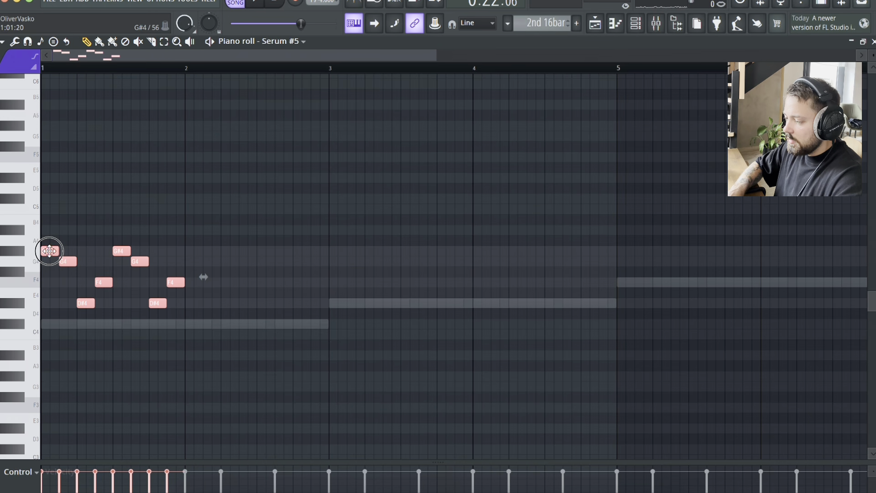
{"action": "left_click_drag", "start_coordinate": [49, 251], "coordinate": [198, 252]}
{"action": "scroll", "coordinate": [57, 281], "scroll_direction": "up", "scroll_amount": 3}
{"action": "scroll", "coordinate": [73, 283], "scroll_direction": "down", "scroll_amount": 3}
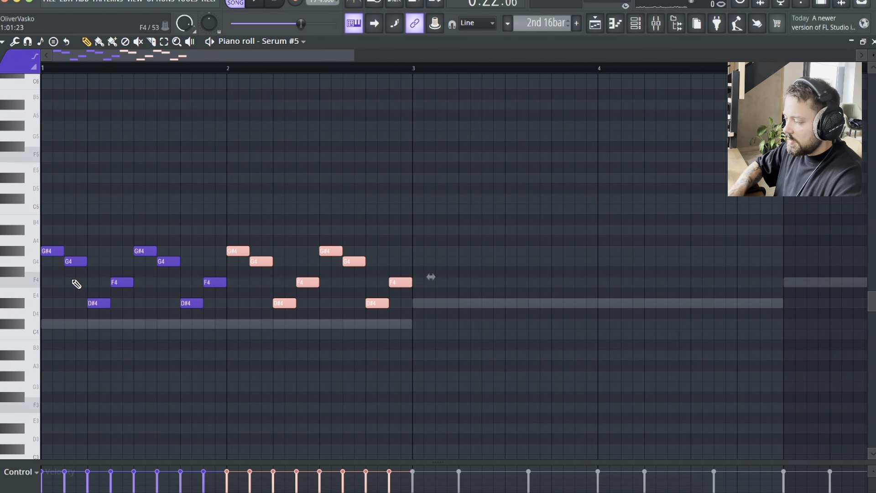
{"action": "left_click_drag", "start_coordinate": [398, 339], "coordinate": [29, 215]}
{"action": "left_click_drag", "start_coordinate": [69, 247], "coordinate": [417, 254]}
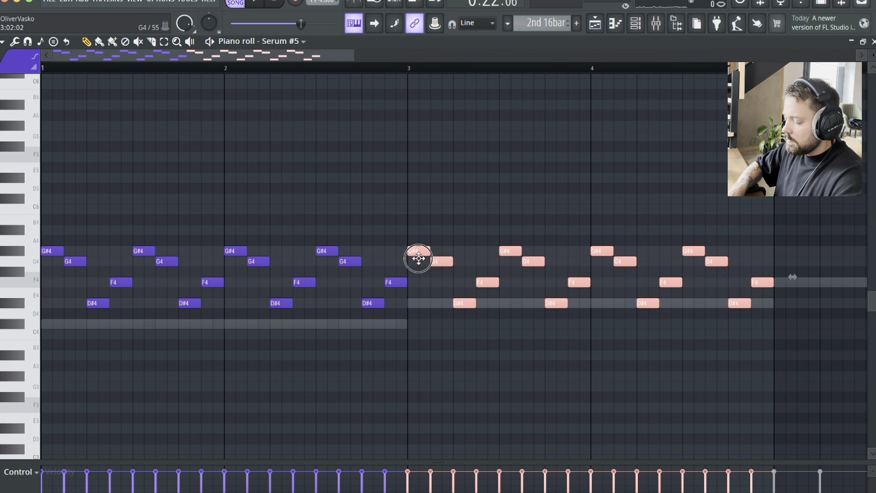
Audition the repeated phrase and change the last two notes of bar 4 to G#4 and A#4
{"action": "key", "text": "space"}
{"action": "scroll", "coordinate": [388, 254], "scroll_direction": "down", "scroll_amount": 1}
{"action": "scroll", "coordinate": [346, 254], "scroll_direction": "up", "scroll_amount": 2}
{"action": "left_click_drag", "start_coordinate": [341, 252], "coordinate": [347, 254]}
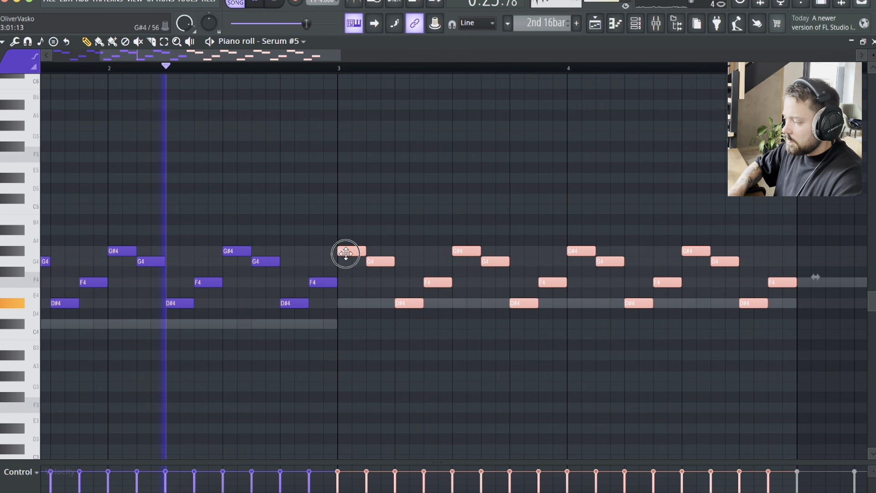
{"action": "scroll", "coordinate": [346, 253], "scroll_direction": "down", "scroll_amount": 2}
{"action": "scroll", "coordinate": [365, 246], "scroll_direction": "right", "scroll_amount": 3}
{"action": "left_click", "coordinate": [453, 211]}
{"action": "right_click", "coordinate": [469, 213]}
{"action": "scroll", "coordinate": [447, 213], "scroll_direction": "up", "scroll_amount": 2}
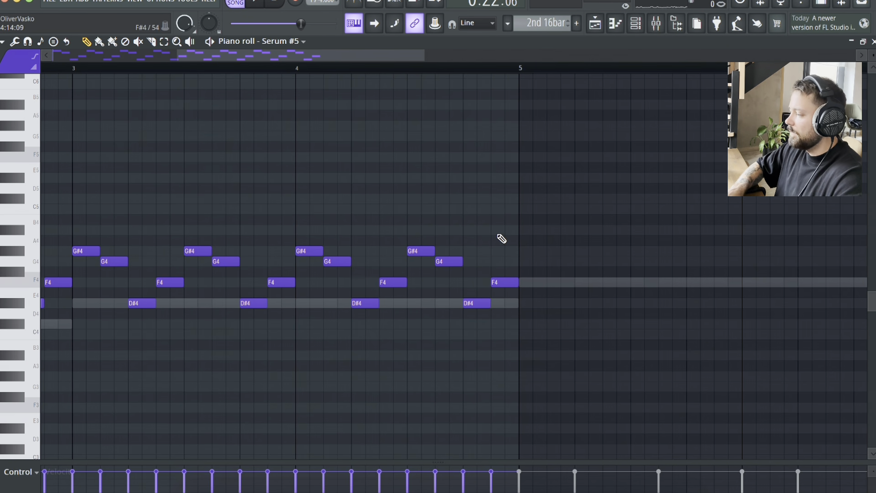
{"action": "left_click_drag", "start_coordinate": [475, 305], "coordinate": [497, 227]}
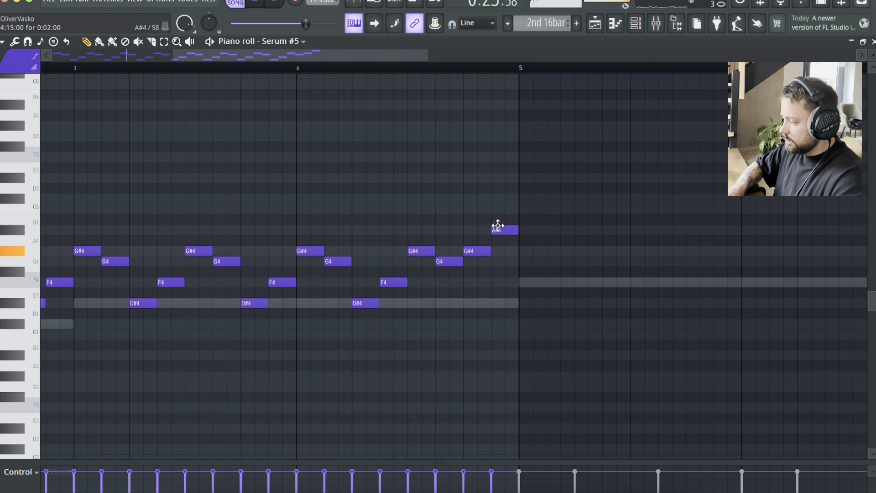
Copy the whole four-bar pluck melody into bars 5 to 8, aligned to the start of bar 5
{"action": "scroll", "coordinate": [497, 228], "scroll_direction": "down", "scroll_amount": 3}
{"action": "scroll", "coordinate": [496, 229], "scroll_direction": "right", "scroll_amount": 3}
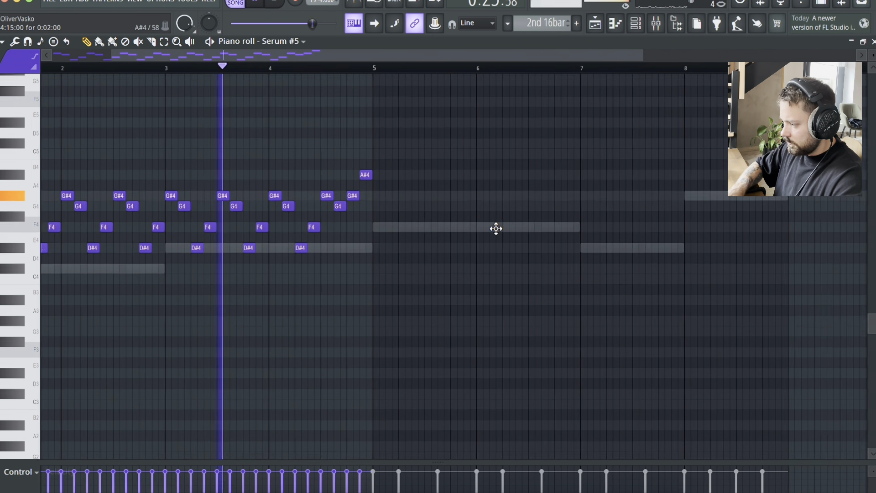
{"action": "scroll", "coordinate": [432, 229], "scroll_direction": "down", "scroll_amount": 2}
{"action": "scroll", "coordinate": [328, 228], "scroll_direction": "up", "scroll_amount": 2}
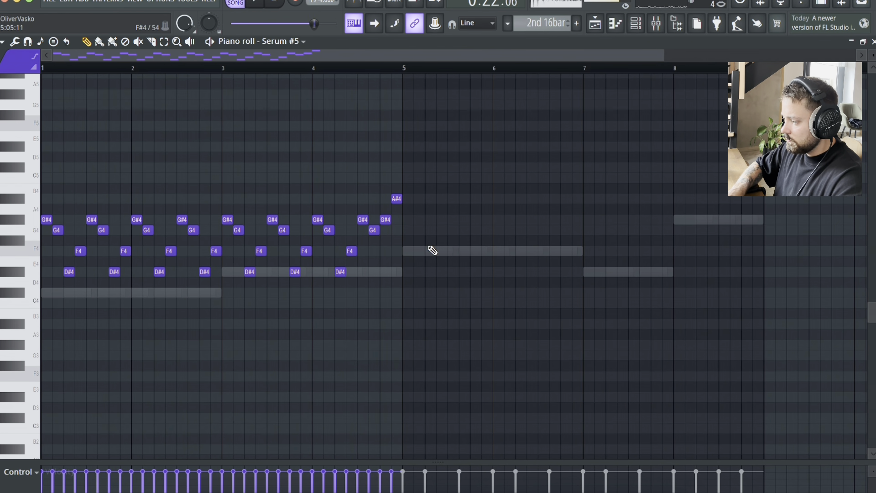
{"action": "left_click_drag", "start_coordinate": [447, 307], "coordinate": [25, 155]}
{"action": "key", "text": "ctrl+b"}
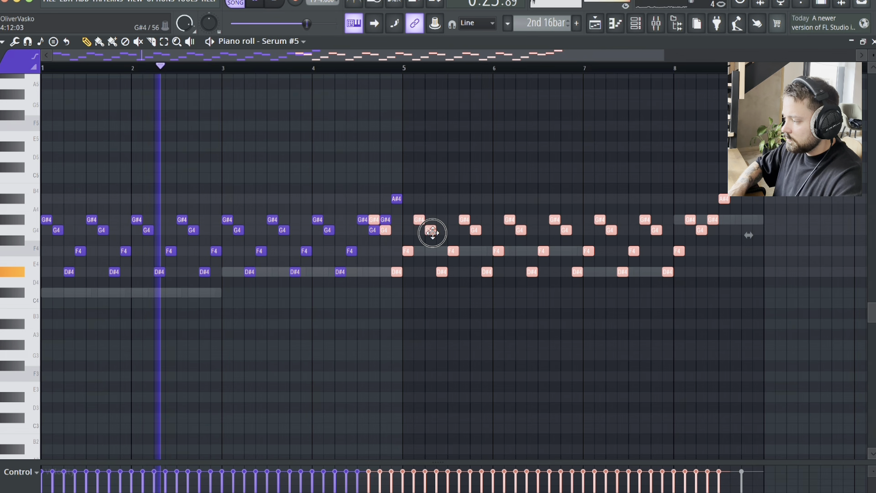
{"action": "left_click_drag", "start_coordinate": [796, 318], "coordinate": [410, 169]}
Transpose all notes of the eight-bar pluck melody up one octave
{"action": "key", "text": "ctrl+a"}
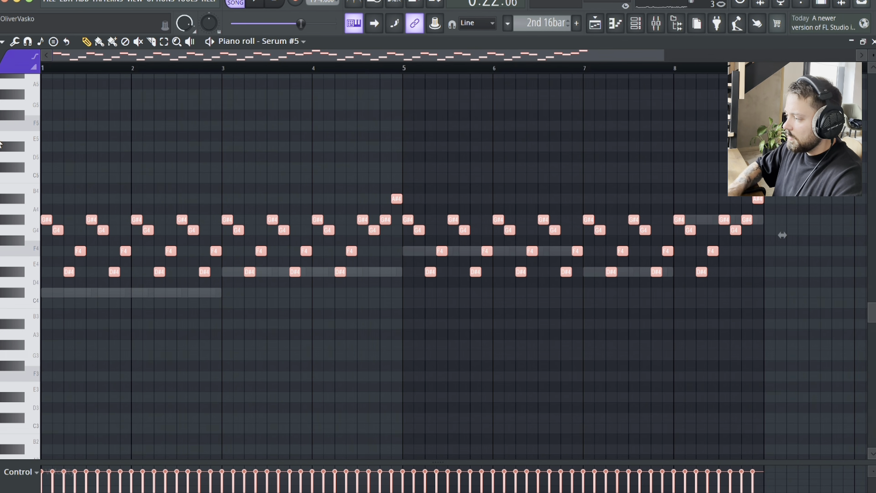
{"action": "key", "text": "ctrl+Up"}
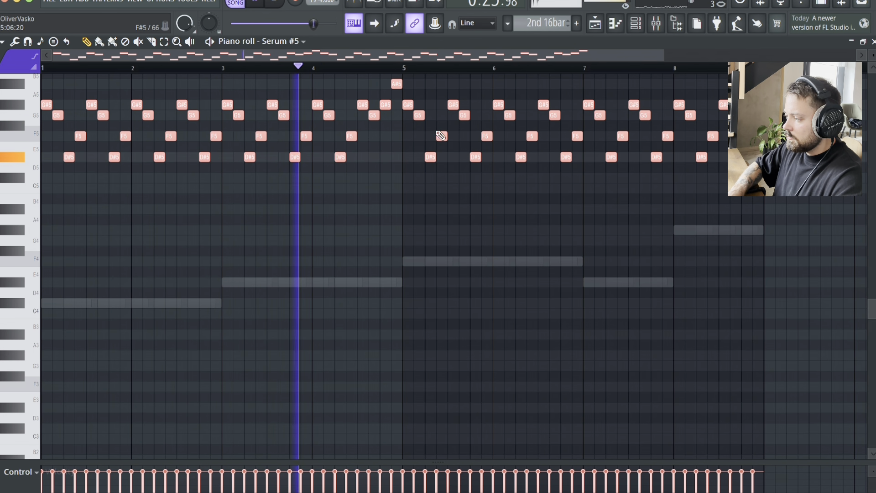
{"action": "scroll", "coordinate": [364, 151], "scroll_direction": "up", "scroll_amount": 5}
{"action": "scroll", "coordinate": [367, 152], "scroll_direction": "down", "scroll_amount": 3}
{"action": "scroll", "coordinate": [374, 168], "scroll_direction": "right", "scroll_amount": 8}
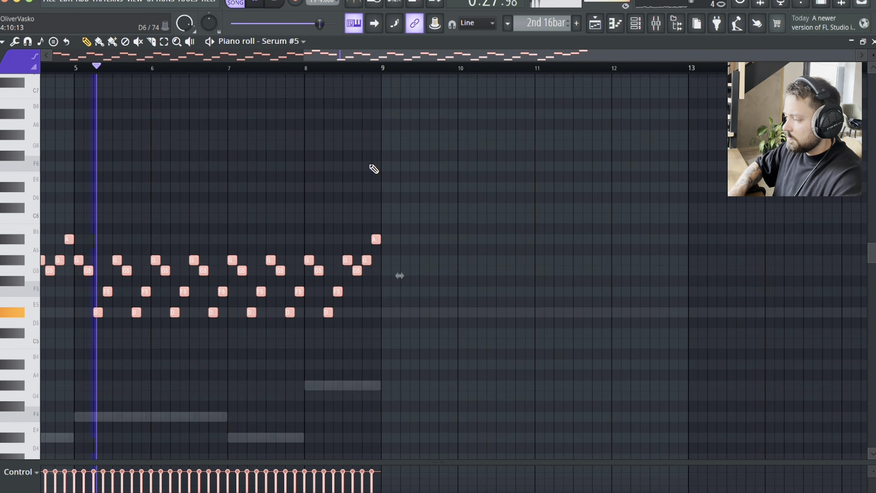
Replace the final A#5 note at the end of bar 8 with a two-step G5 note
{"action": "scroll", "coordinate": [374, 168], "scroll_direction": "up", "scroll_amount": 3}
{"action": "scroll", "coordinate": [374, 168], "scroll_direction": "left", "scroll_amount": 3}
{"action": "scroll", "coordinate": [375, 171], "scroll_direction": "down", "scroll_amount": 2}
{"action": "left_click", "coordinate": [423, 279]}
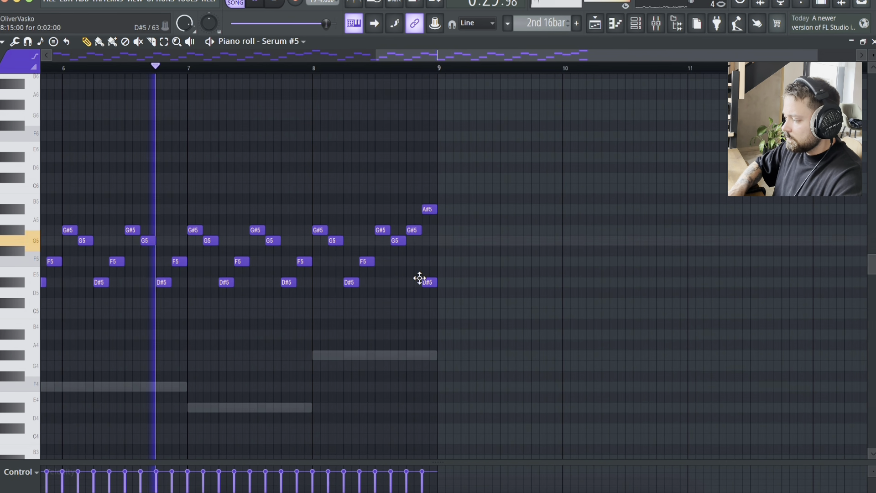
{"action": "right_click", "coordinate": [428, 209]}
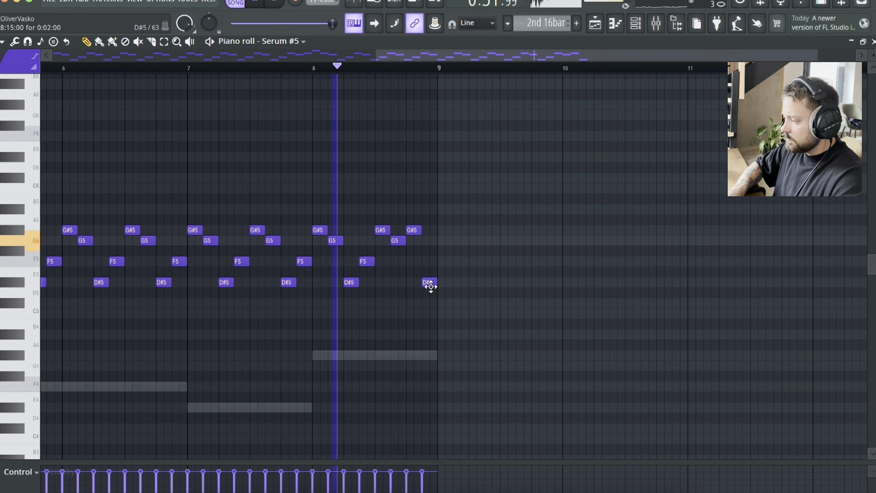
{"action": "left_click", "coordinate": [426, 279]}
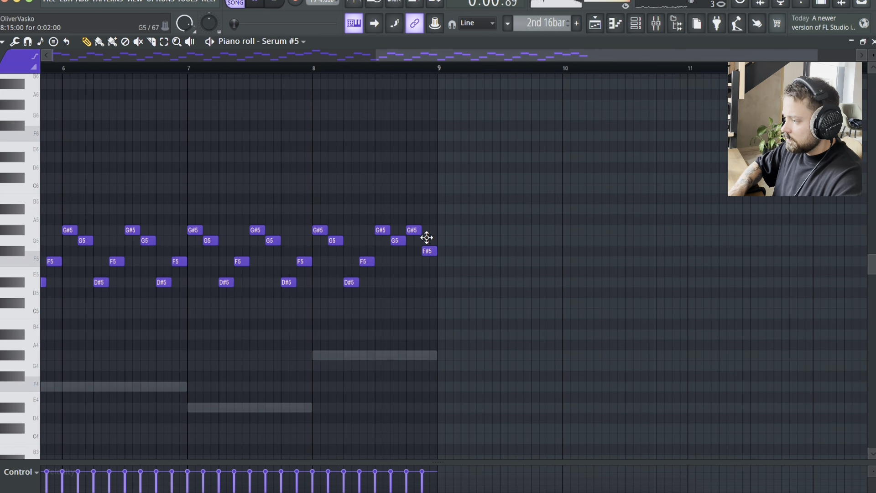
{"action": "left_click_drag", "start_coordinate": [426, 250], "coordinate": [425, 236]}
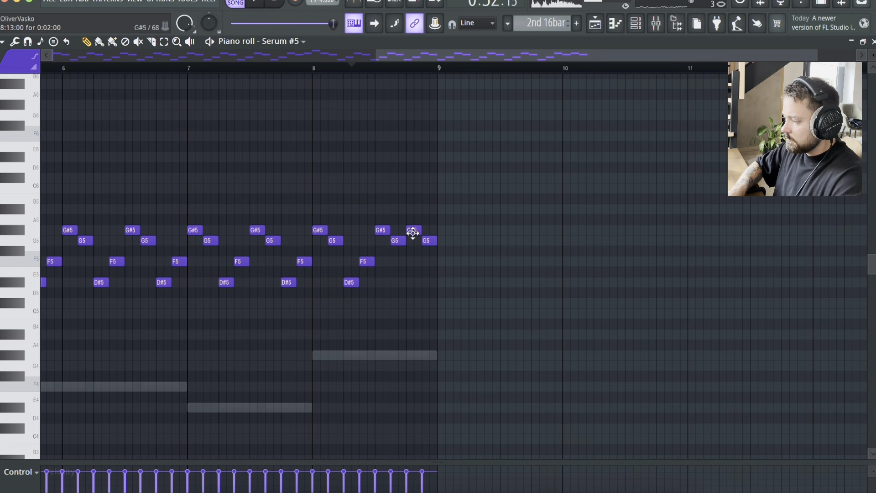
Set the last two notes of bar 8 to A#5 and G#5 and audition the ending
{"action": "right_click", "coordinate": [412, 230]}
{"action": "left_click", "coordinate": [413, 208]}
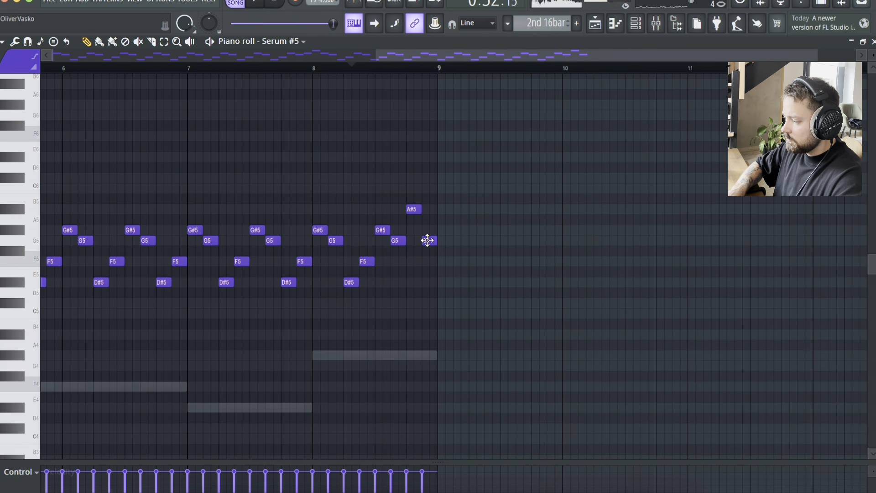
{"action": "left_click_drag", "start_coordinate": [426, 239], "coordinate": [428, 228]}
{"action": "key", "text": "space"}
{"action": "scroll", "coordinate": [427, 227], "scroll_direction": "left", "scroll_amount": 4}
{"action": "scroll", "coordinate": [427, 227], "scroll_direction": "up", "scroll_amount": 2}
{"action": "key", "text": "space"}
{"action": "scroll", "coordinate": [427, 227], "scroll_direction": "down", "scroll_amount": 1}
{"action": "key", "text": "space"}
{"action": "key", "text": "space"}
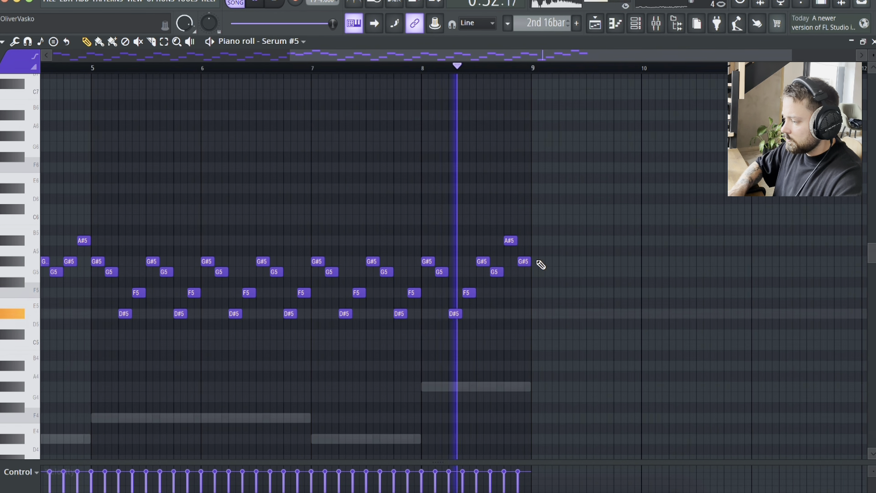
Lower the final note of bar 8 to F5 and close the piano roll
{"action": "key", "text": "space"}
{"action": "left_click_drag", "start_coordinate": [523, 260], "coordinate": [522, 295]}
{"action": "key", "text": "space"}
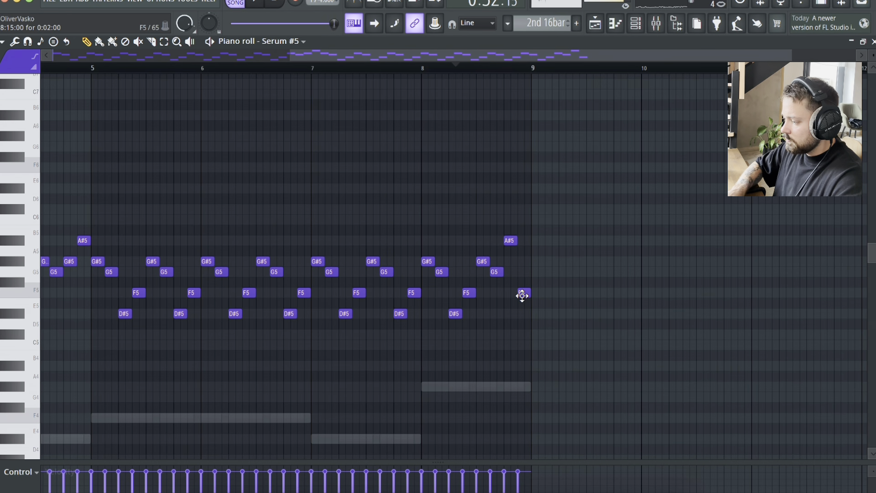
{"action": "scroll", "coordinate": [469, 285], "scroll_direction": "left", "scroll_amount": 3}
{"action": "scroll", "coordinate": [470, 285], "scroll_direction": "up", "scroll_amount": 1}
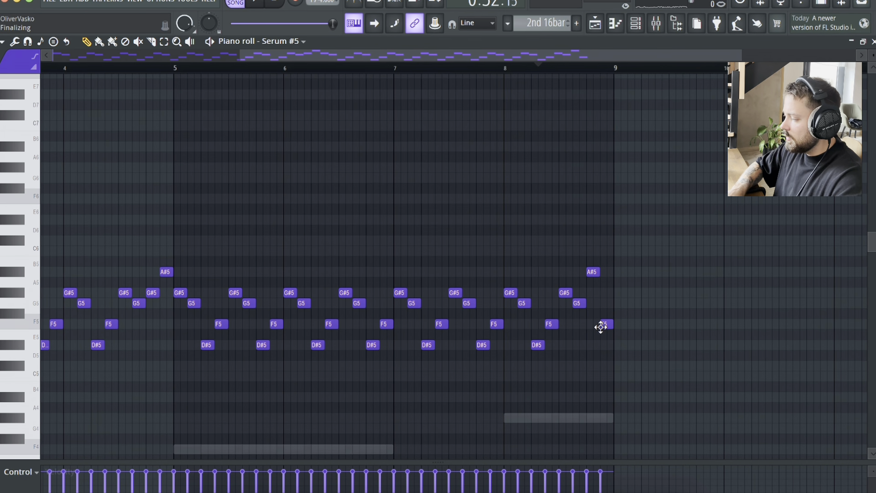
{"action": "scroll", "coordinate": [600, 327], "scroll_direction": "down", "scroll_amount": 4}
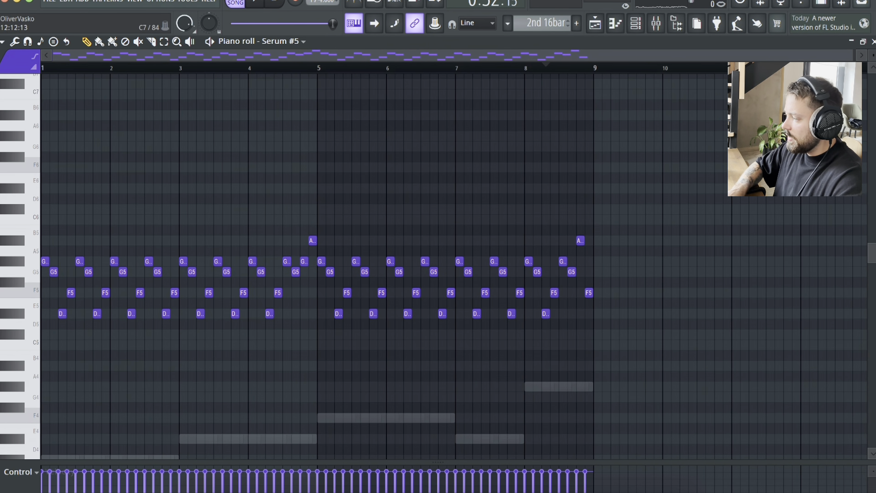
{"action": "left_click", "coordinate": [873, 41]}
{"action": "left_click", "coordinate": [452, 372]}
{"action": "scroll", "coordinate": [452, 374], "scroll_direction": "down", "scroll_amount": 2}
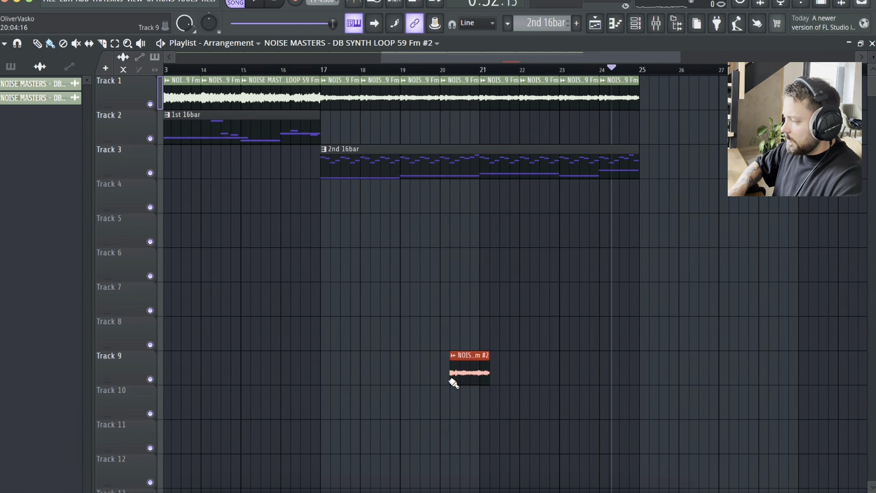
{"action": "right_click", "coordinate": [479, 374]}
Copy the synth loop clips and both 1st 16bar patterns from bars 1–16 to bar 33
{"action": "scroll", "coordinate": [479, 379], "scroll_direction": "down", "scroll_amount": 3}
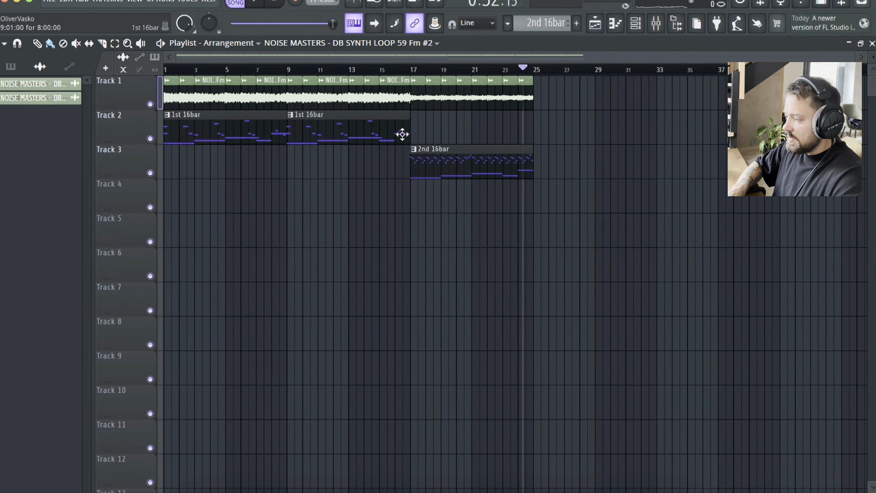
{"action": "left_click_drag", "start_coordinate": [402, 134], "coordinate": [112, 82]}
{"action": "left_click_drag", "start_coordinate": [205, 127], "coordinate": [699, 126]}
Duplicate the 2nd 16bar pattern and its synth loop clips from bars 17–24 to bar 25
{"action": "left_click_drag", "start_coordinate": [622, 212], "coordinate": [421, 95]}
{"action": "left_click_drag", "start_coordinate": [444, 163], "coordinate": [498, 279]}
{"action": "scroll", "coordinate": [571, 171], "scroll_direction": "down", "scroll_amount": 3}
{"action": "scroll", "coordinate": [475, 161], "scroll_direction": "up", "scroll_amount": 4}
{"action": "scroll", "coordinate": [493, 162], "scroll_direction": "down", "scroll_amount": 3}
{"action": "scroll", "coordinate": [494, 162], "scroll_direction": "up", "scroll_amount": 3}
{"action": "scroll", "coordinate": [431, 162], "scroll_direction": "down", "scroll_amount": 2}
{"action": "right_click", "coordinate": [498, 278]}
{"action": "scroll", "coordinate": [488, 264], "scroll_direction": "down", "scroll_amount": 3}
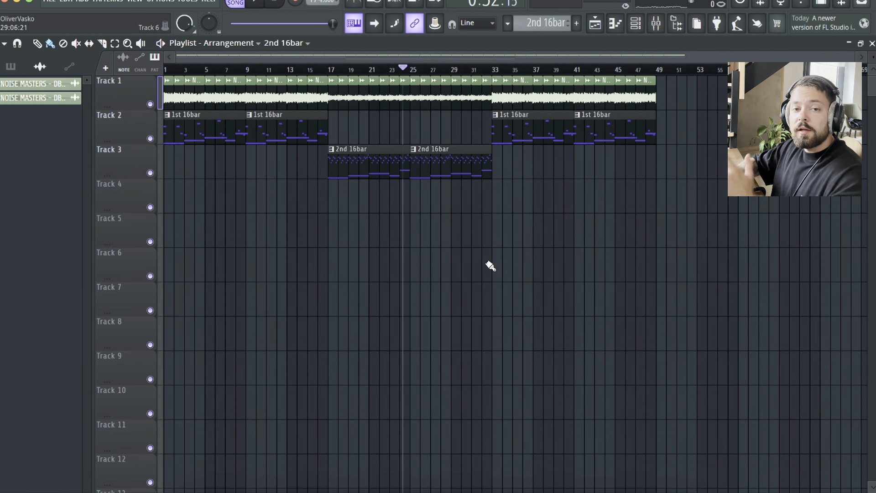
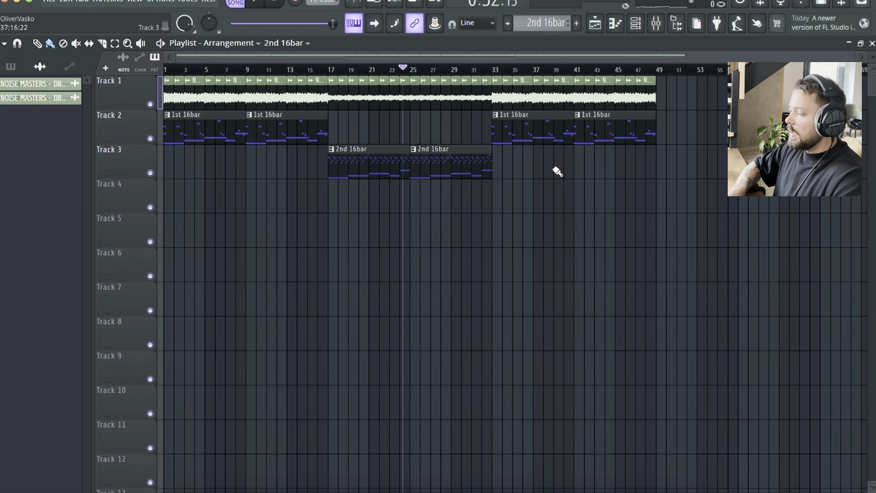
Stop playback, select the timeline from bar 1 to bar 49 and play the full arrangement from the start
{"action": "scroll", "coordinate": [428, 168], "scroll_direction": "down", "scroll_amount": 2, "text": "ctrl"}
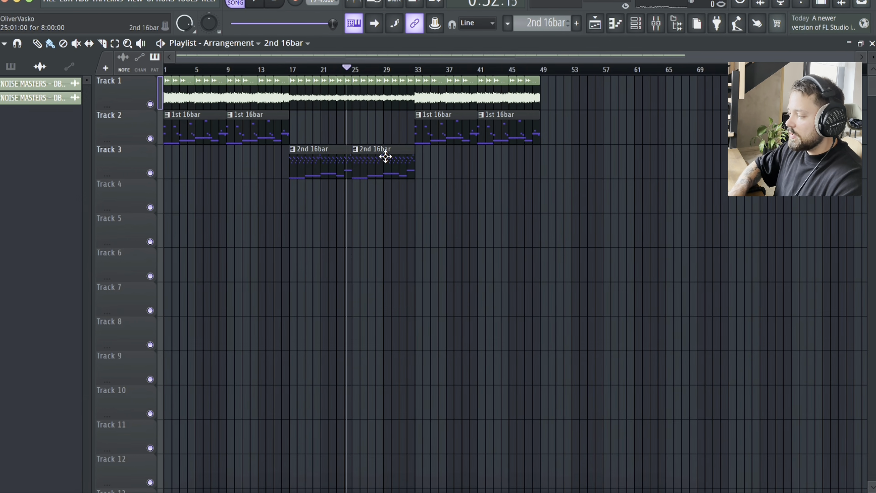
{"action": "left_click", "coordinate": [282, 3]}
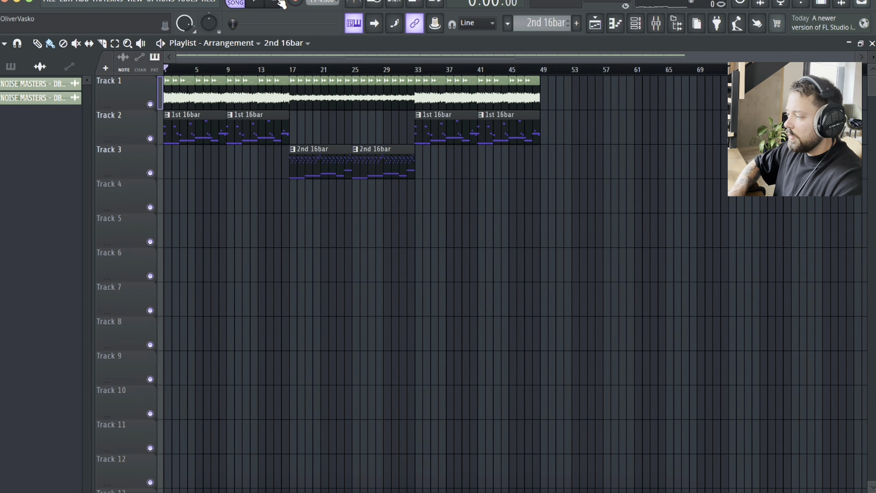
{"action": "left_click_drag", "start_coordinate": [540, 70], "coordinate": [165, 70], "text": "ctrl"}
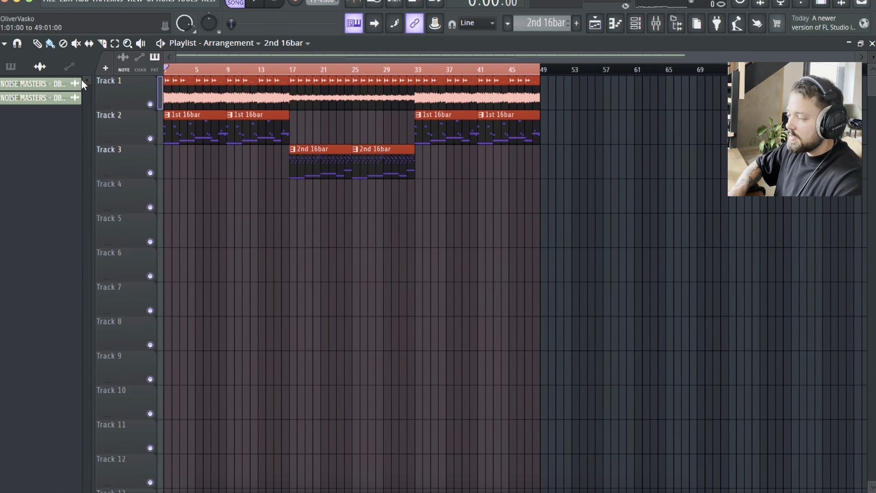
{"action": "left_click", "coordinate": [453, 245]}
{"action": "right_click", "coordinate": [472, 245]}
{"action": "scroll", "coordinate": [212, 184], "scroll_direction": "up", "scroll_amount": 2, "text": "ctrl"}
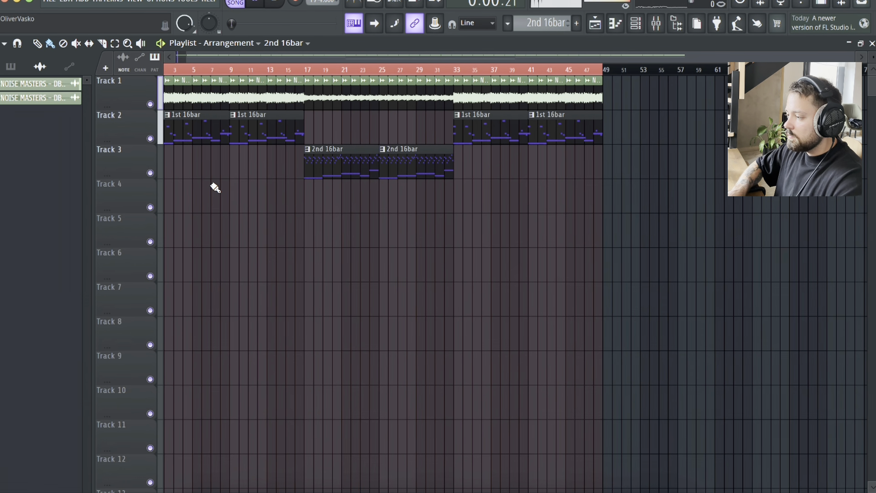
{"action": "key", "text": "space"}
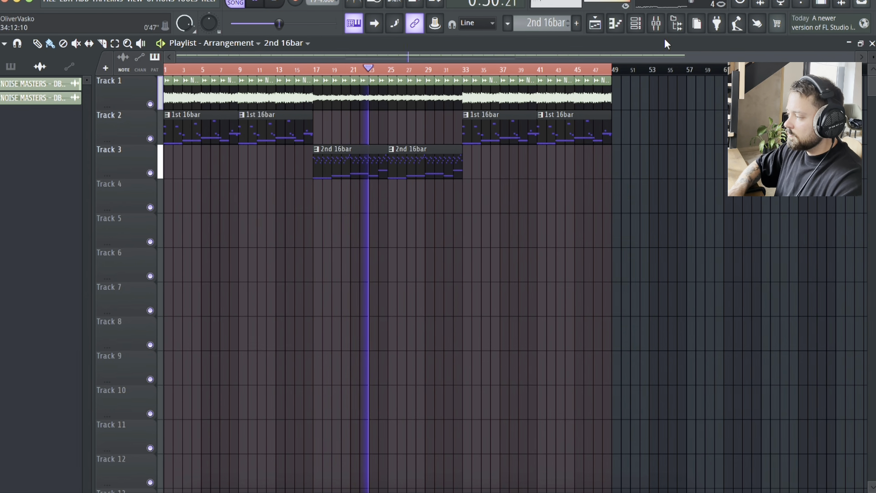
Open the mixer, select the synth loop's insert and compare its sound with kHs Trance Gate off and on
{"action": "left_click", "coordinate": [655, 23]}
{"action": "left_click_drag", "start_coordinate": [250, 180], "coordinate": [429, 211]}
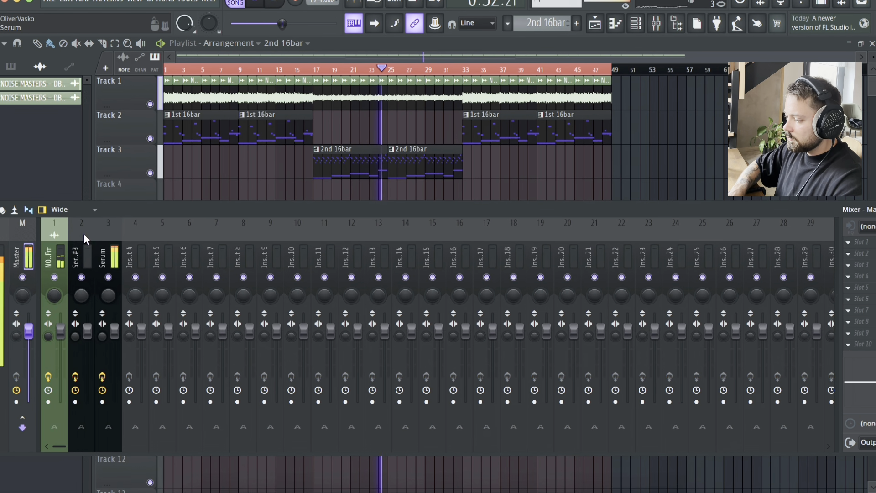
{"action": "left_click", "coordinate": [53, 252]}
{"action": "left_click_drag", "start_coordinate": [548, 206], "coordinate": [247, 224]}
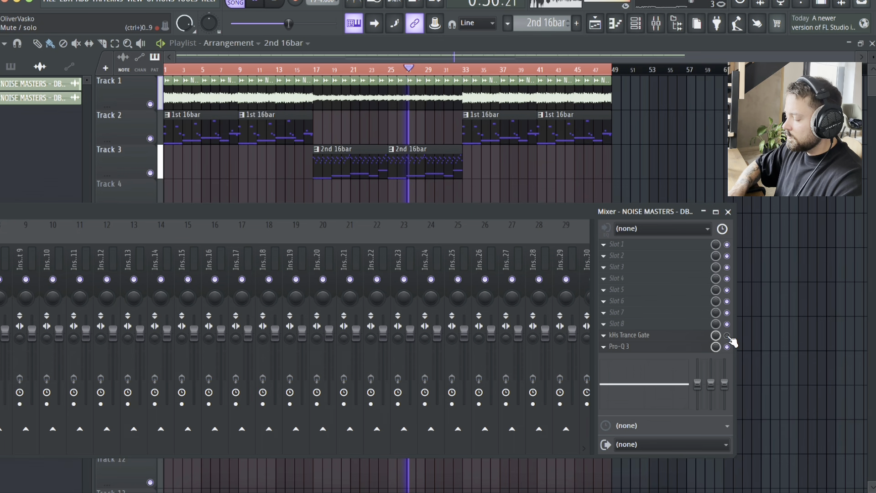
{"action": "key", "text": "space"}
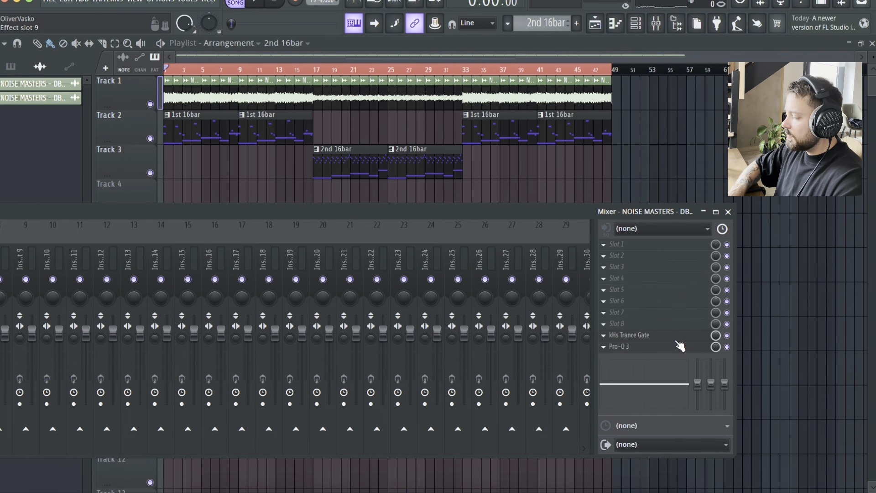
Create an automation clip for the kHs Trance Gate mix level and drop it to 0% at bar 17
{"action": "right_click", "coordinate": [715, 338]}
{"action": "left_click", "coordinate": [755, 378]}
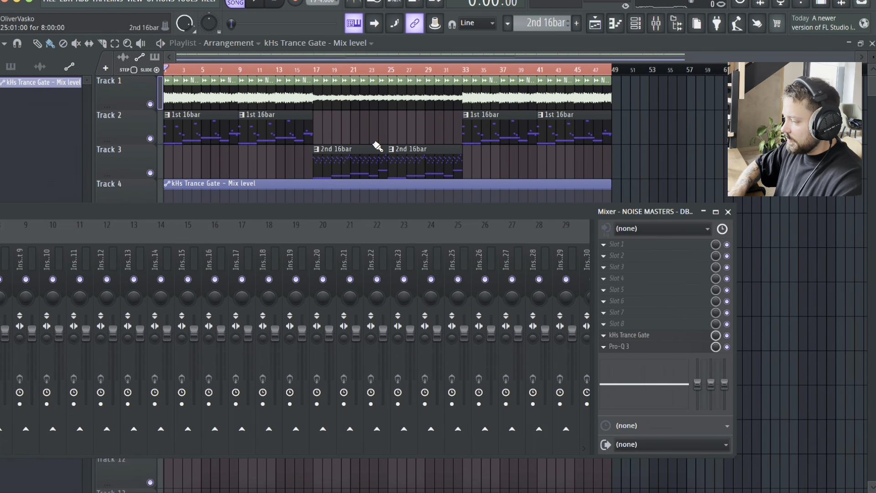
{"action": "key", "text": "F9"}
{"action": "right_click", "coordinate": [320, 204]}
{"action": "left_click_drag", "start_coordinate": [321, 203], "coordinate": [306, 175]}
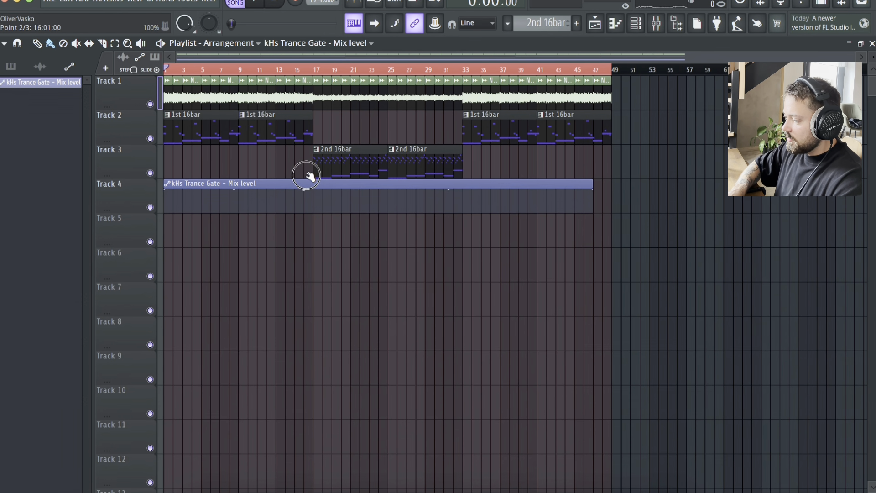
{"action": "right_click", "coordinate": [317, 207]}
{"action": "left_click_drag", "start_coordinate": [319, 203], "coordinate": [313, 233]}
Raise the Trance Gate mix level automation back to 100% at bar 33 and extend the clip to bar 49
{"action": "right_click", "coordinate": [471, 212]}
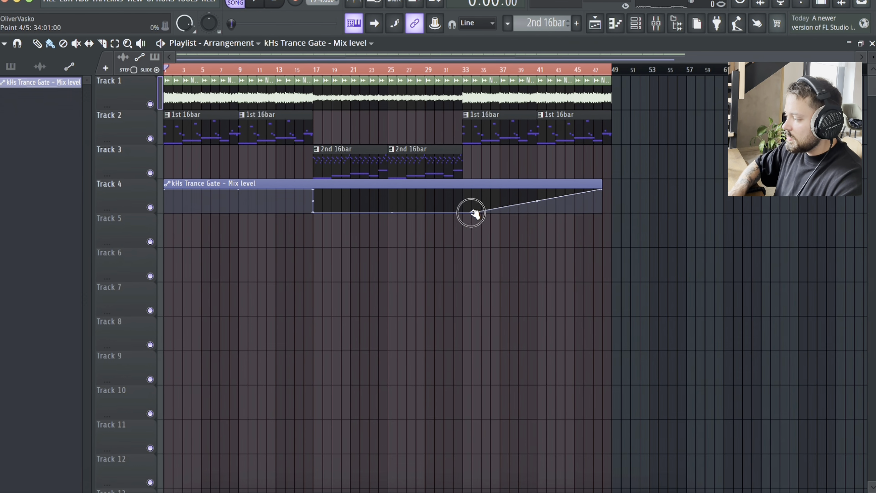
{"action": "left_click_drag", "start_coordinate": [472, 213], "coordinate": [460, 220]}
{"action": "right_click", "coordinate": [466, 201]}
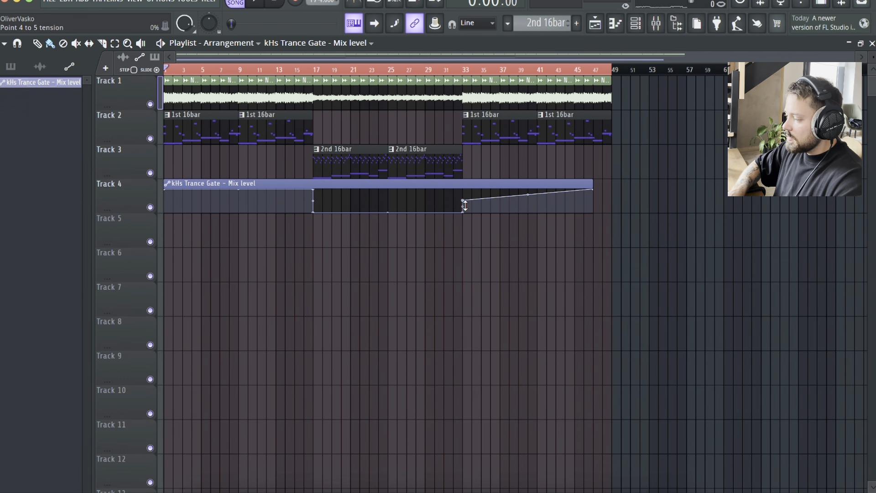
{"action": "left_click_drag", "start_coordinate": [464, 198], "coordinate": [465, 167]}
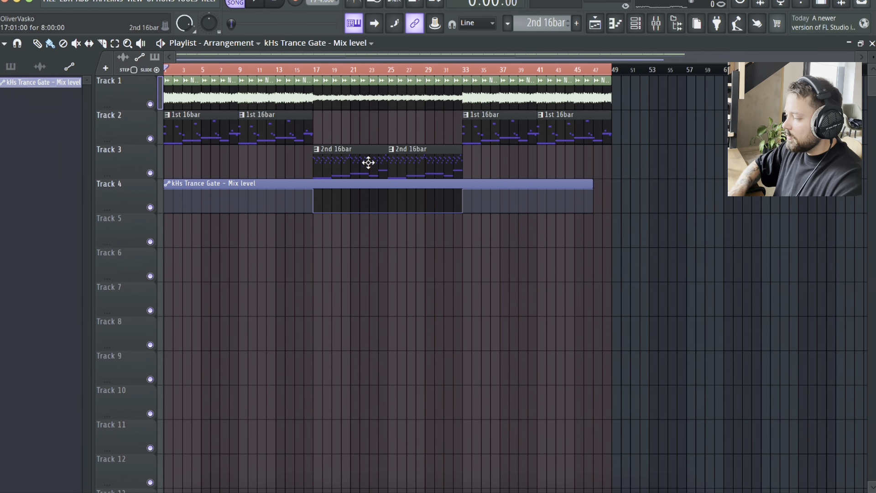
{"action": "left_click_drag", "start_coordinate": [589, 185], "coordinate": [611, 184]}
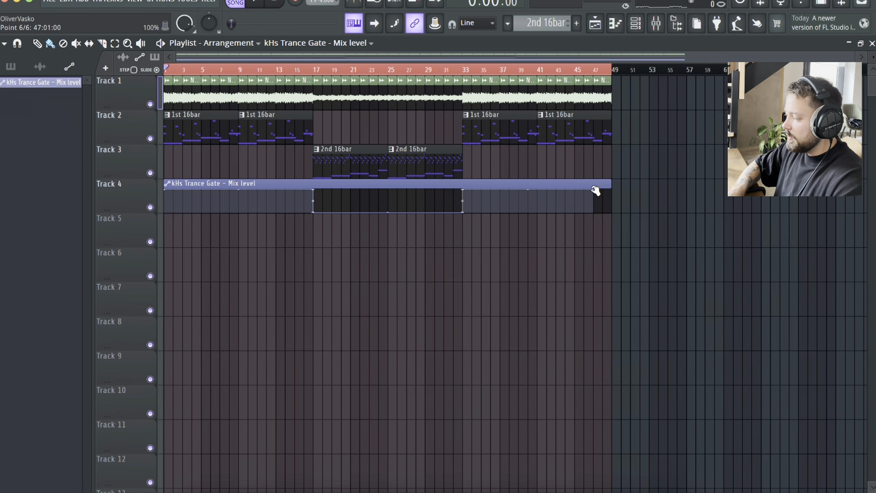
Play the transition from bar 16 and move the Trance Gate automation clip onto Track 1 over the synth loop
{"action": "left_click", "coordinate": [308, 70]}
{"action": "key", "text": "space"}
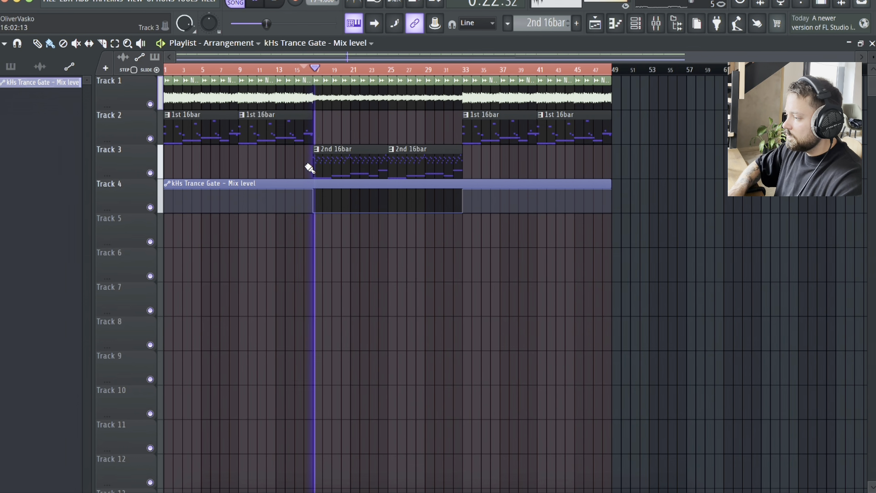
{"action": "left_click_drag", "start_coordinate": [260, 183], "coordinate": [240, 87]}
{"action": "left_click", "coordinate": [575, 274]}
{"action": "right_click", "coordinate": [639, 277]}
{"action": "key", "text": "space"}
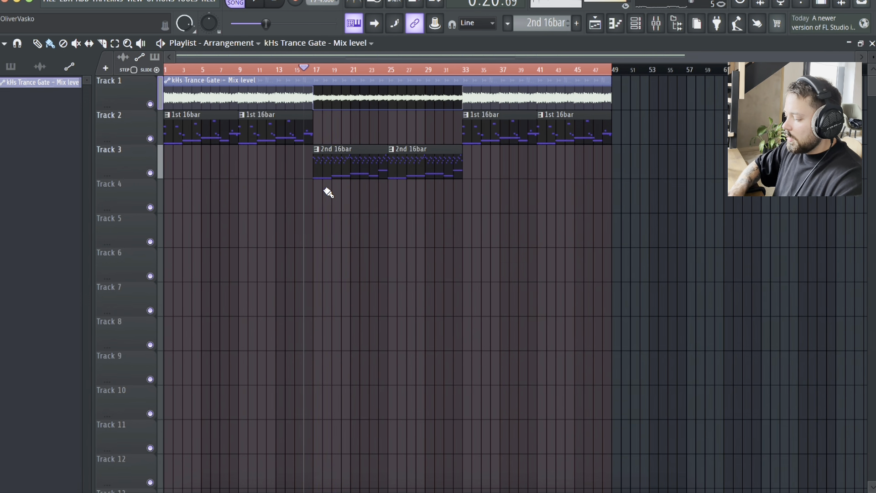
Show the file browser, collapse the Synth Loops folder and expand the Drum Loop Kits folder
{"action": "left_click", "coordinate": [674, 30]}
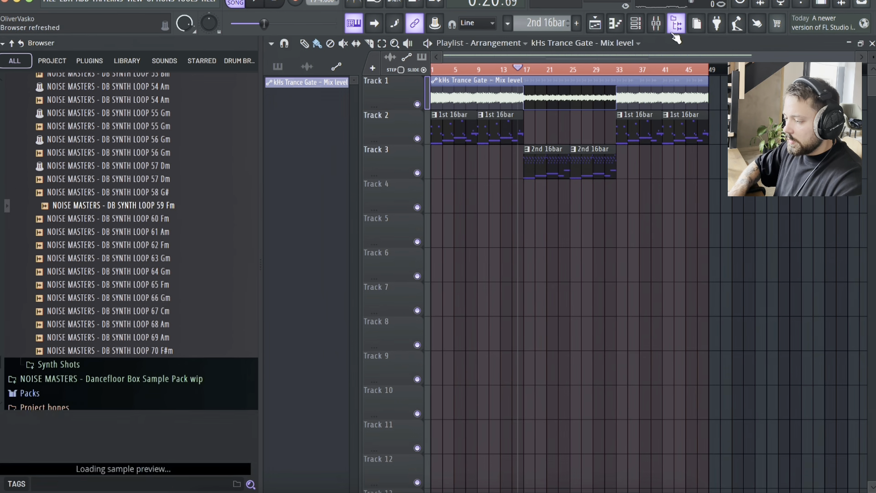
{"action": "scroll", "coordinate": [71, 221], "scroll_direction": "up", "scroll_amount": 10}
{"action": "scroll", "coordinate": [73, 220], "scroll_direction": "up", "scroll_amount": 15}
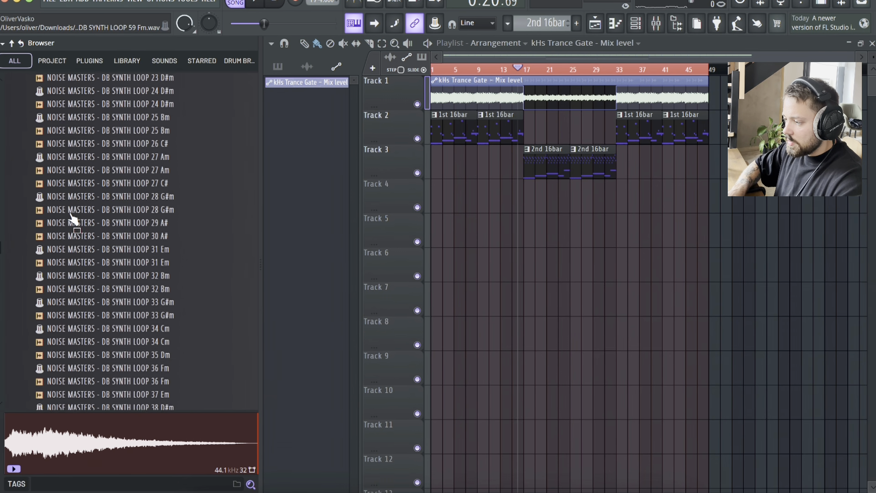
{"action": "scroll", "coordinate": [73, 221], "scroll_direction": "down", "scroll_amount": 4}
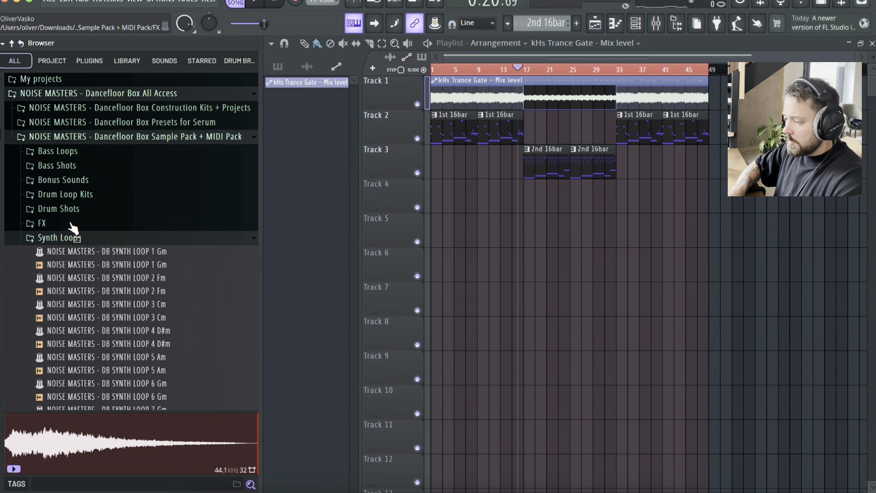
{"action": "left_click", "coordinate": [69, 237]}
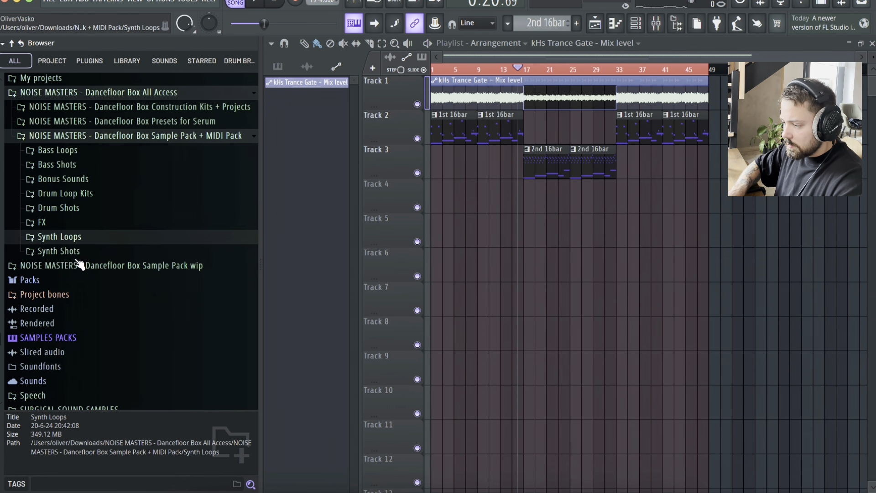
{"action": "left_click", "coordinate": [80, 195]}
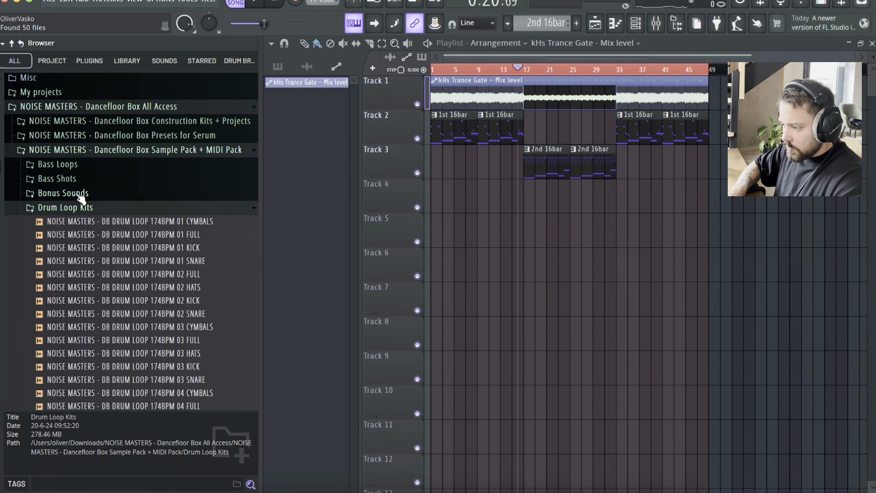
Preview DB DRUM LOOP 174BPM 01 CYMBALS, place it on Track 4 at bar 1 and mute that track
{"action": "left_click", "coordinate": [131, 222]}
{"action": "scroll", "coordinate": [155, 274], "scroll_direction": "down", "scroll_amount": 3}
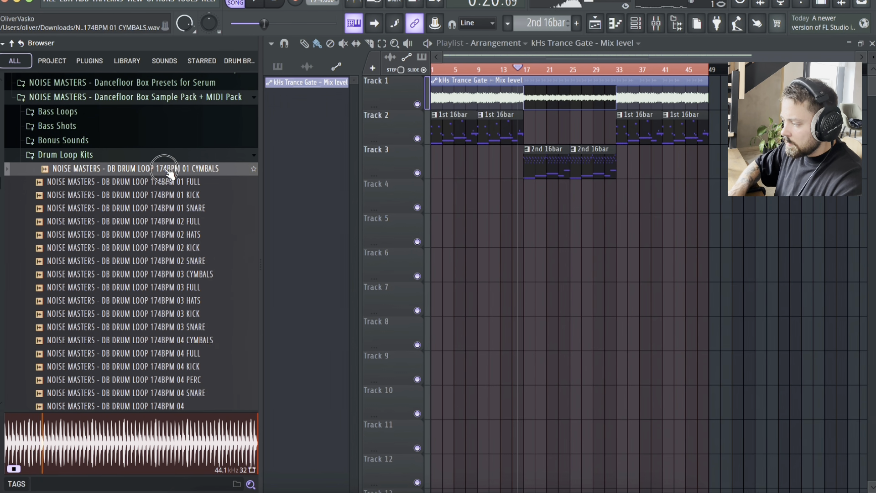
{"action": "left_click_drag", "start_coordinate": [170, 173], "coordinate": [421, 187]}
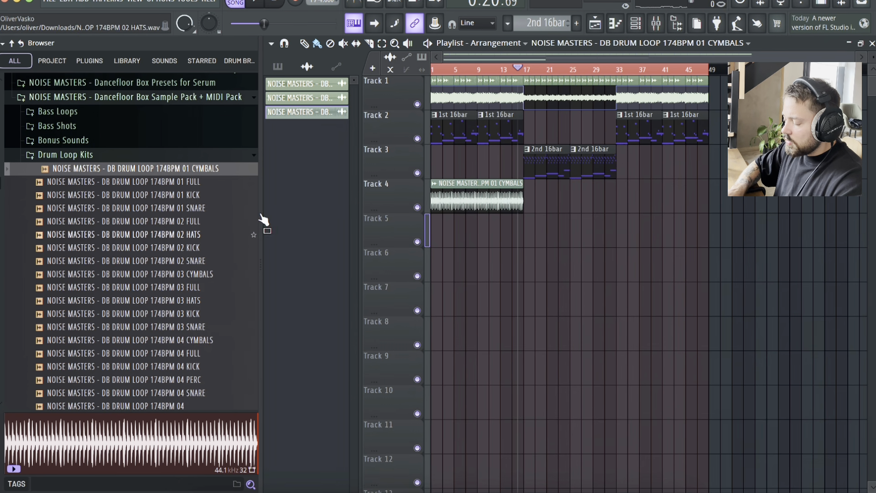
{"action": "left_click", "coordinate": [417, 207]}
Audition the full 174 BPM drum loops in the Drum Loop Kits folder, from 01 FULL to 09 FULL
{"action": "left_click_drag", "start_coordinate": [174, 182], "coordinate": [174, 189]}
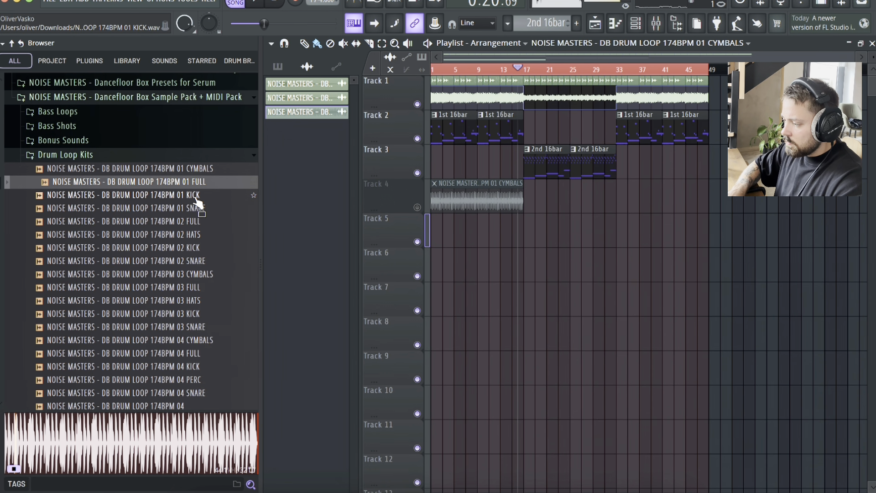
{"action": "left_click", "coordinate": [201, 287]}
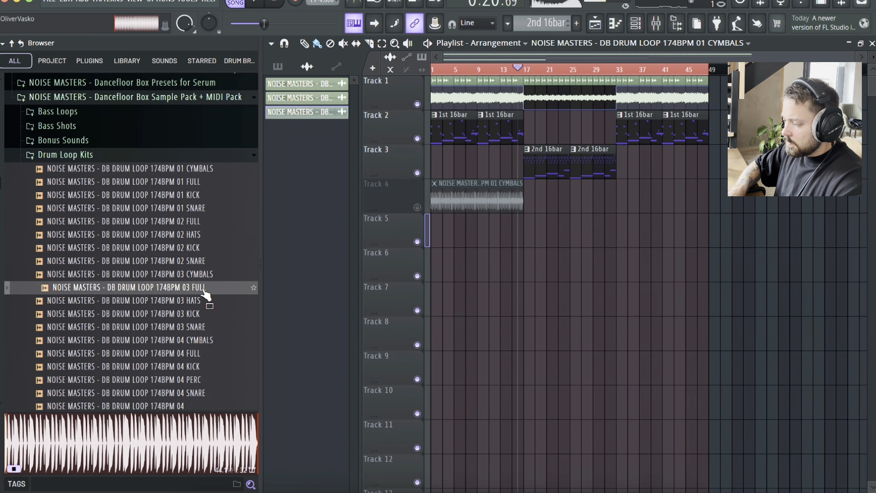
{"action": "left_click", "coordinate": [204, 354]}
{"action": "scroll", "coordinate": [202, 361], "scroll_direction": "down", "scroll_amount": 3}
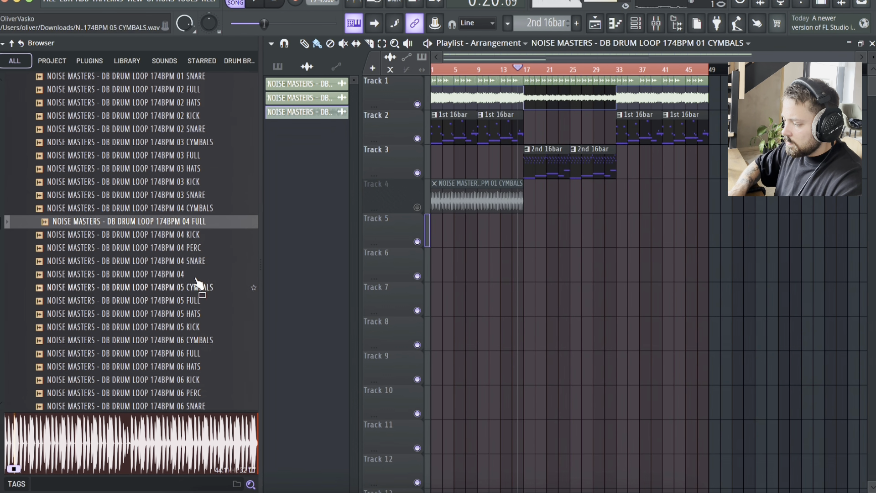
{"action": "left_click", "coordinate": [187, 305]}
{"action": "scroll", "coordinate": [201, 337], "scroll_direction": "down", "scroll_amount": 3}
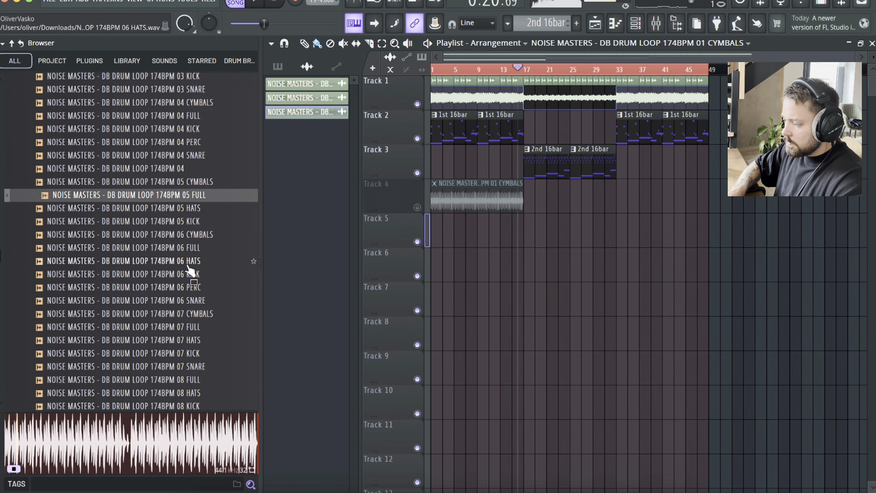
{"action": "left_click", "coordinate": [195, 252]}
{"action": "left_click", "coordinate": [192, 327]}
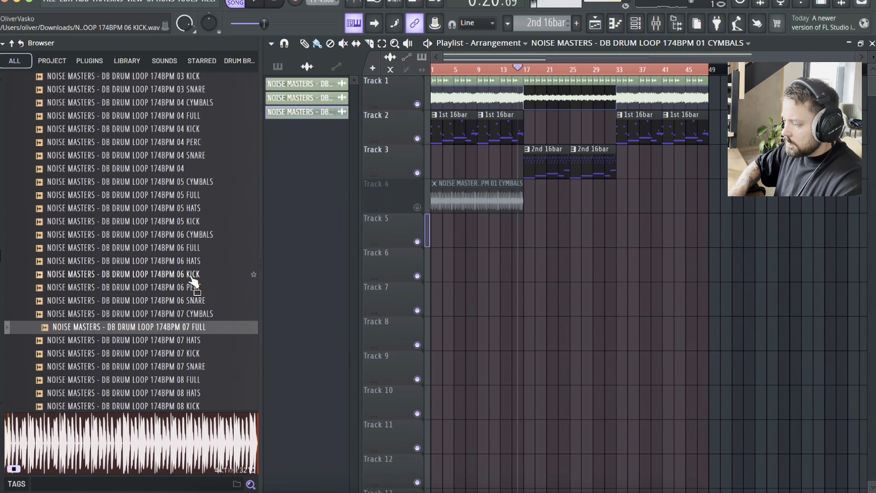
{"action": "left_click", "coordinate": [196, 380]}
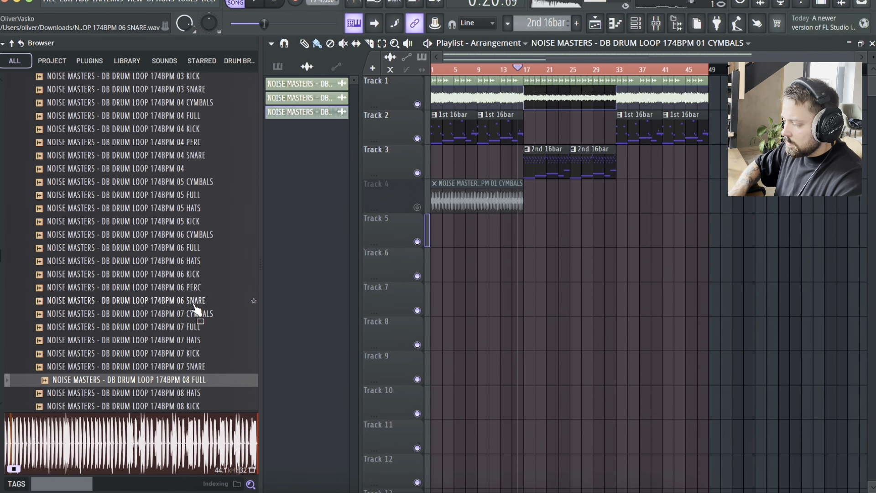
{"action": "scroll", "coordinate": [187, 388], "scroll_direction": "down", "scroll_amount": 7}
{"action": "left_click", "coordinate": [203, 223]}
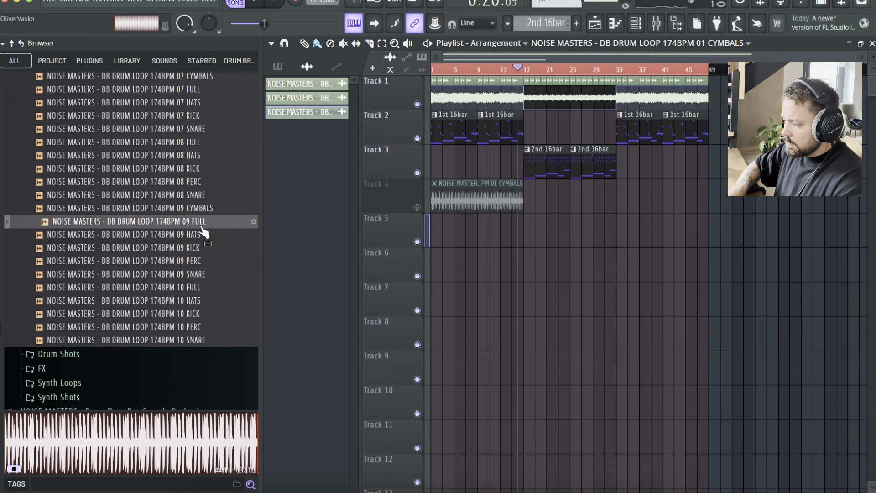
{"action": "left_click", "coordinate": [199, 197]}
Collapse the Drum Loop Kits folder and expand the Kicks folder inside Drum Shots
{"action": "scroll", "coordinate": [199, 204], "scroll_direction": "up", "scroll_amount": 15}
{"action": "left_click", "coordinate": [104, 181]}
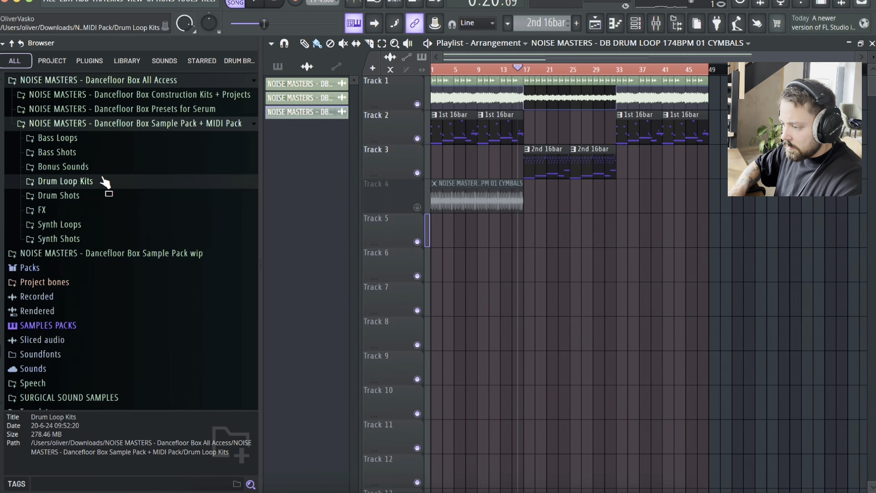
{"action": "left_click", "coordinate": [80, 197]}
{"action": "scroll", "coordinate": [106, 207], "scroll_direction": "up", "scroll_amount": 2}
{"action": "left_click", "coordinate": [84, 209]}
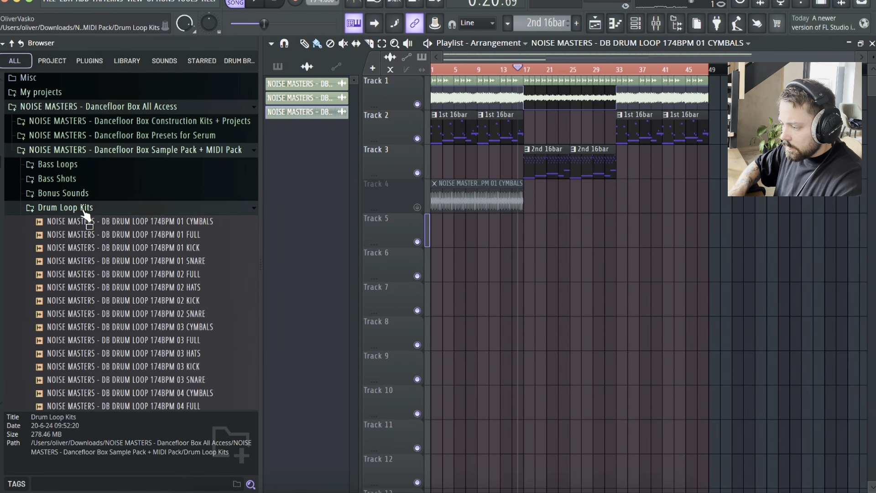
{"action": "left_click", "coordinate": [109, 207]}
{"action": "left_click", "coordinate": [65, 222]}
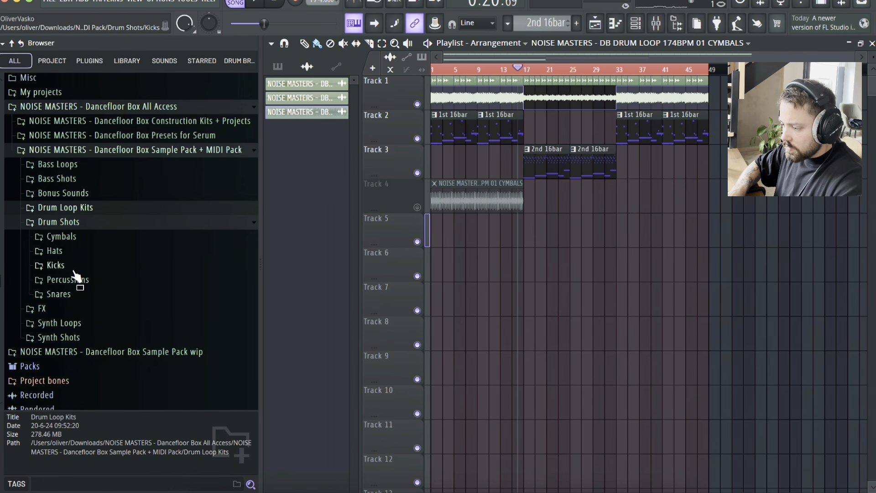
{"action": "left_click", "coordinate": [65, 266]}
Audition the kick samples from DB KICK 01 to DB KICK 06
{"action": "left_click", "coordinate": [73, 279]}
{"action": "scroll", "coordinate": [122, 243], "scroll_direction": "down", "scroll_amount": 4}
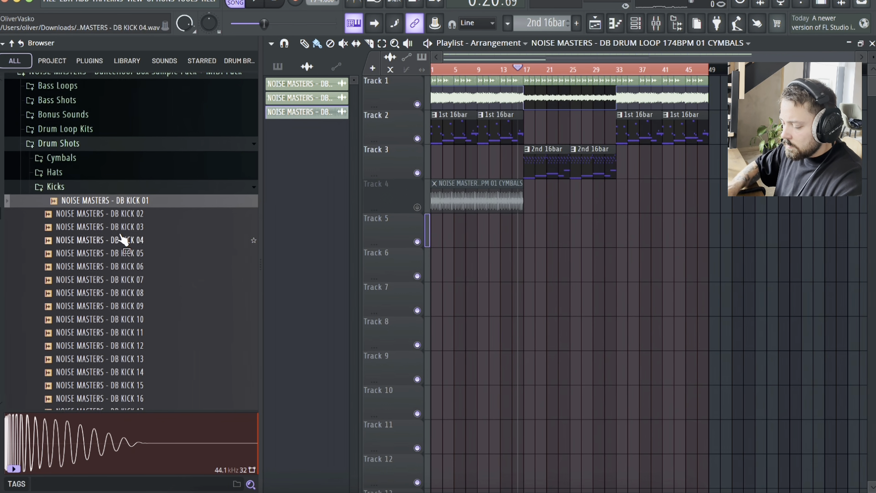
{"action": "left_click", "coordinate": [125, 216]}
{"action": "key", "text": "Down"}
{"action": "key", "text": "Down"}
{"action": "key", "text": "Down"}
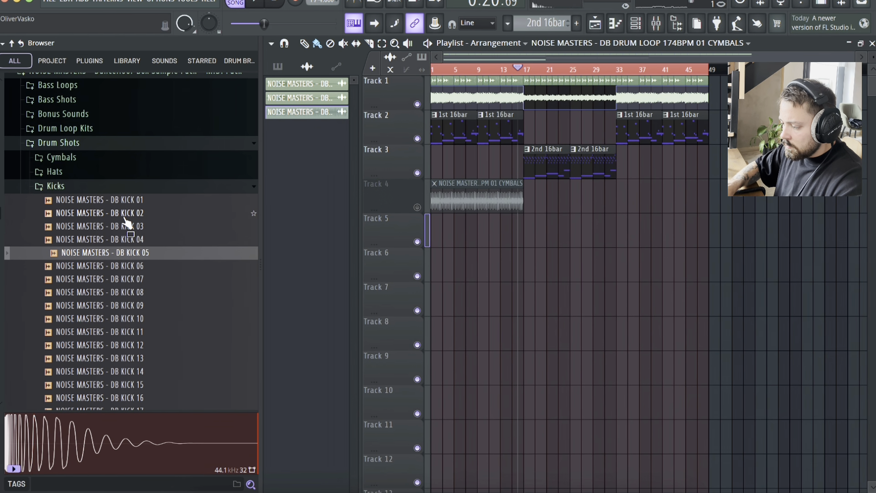
{"action": "key", "text": "Down"}
{"action": "key", "text": "Up"}
{"action": "key", "text": "Up"}
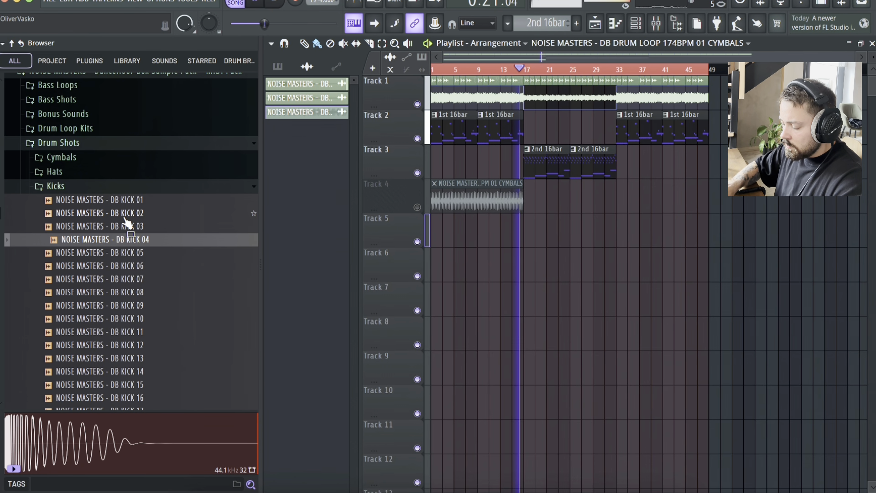
{"action": "key", "text": "Down"}
{"action": "key", "text": "Up"}
Compare DB KICK 02, 03 and 04, and place DB KICK 02 on Track 6 at about bar 4
{"action": "left_click", "coordinate": [124, 216]}
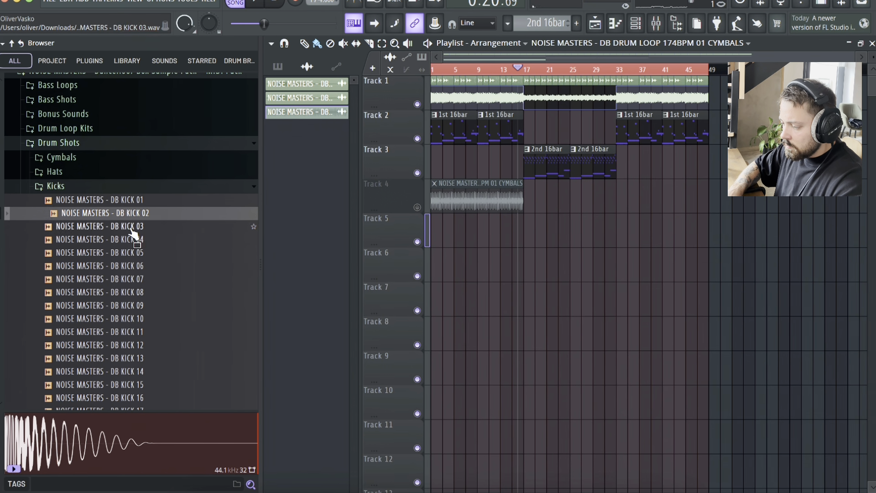
{"action": "left_click", "coordinate": [130, 227]}
{"action": "left_click", "coordinate": [132, 239]}
{"action": "left_click", "coordinate": [130, 212]}
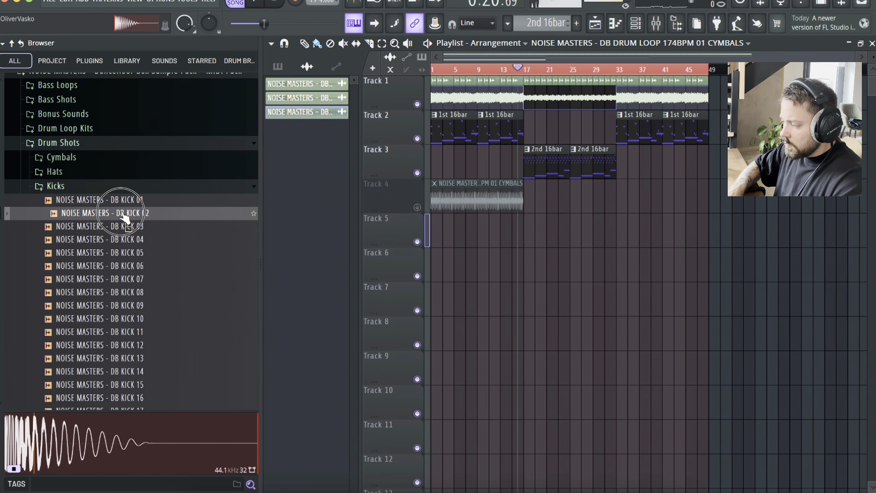
{"action": "left_click_drag", "start_coordinate": [125, 218], "coordinate": [448, 262]}
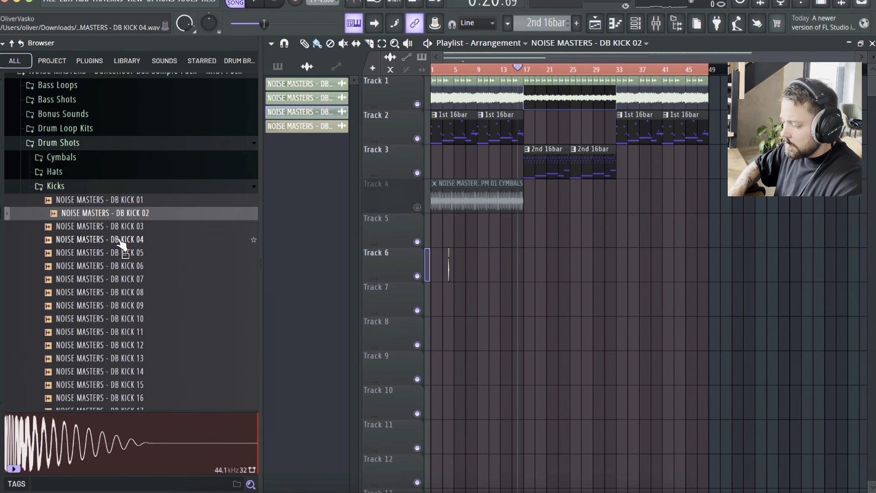
Preview DB KICK 04 and 05, and place DB KICK 04 on Track 7 at about bar 5
{"action": "left_click", "coordinate": [121, 240]}
{"action": "left_click", "coordinate": [121, 250]}
{"action": "left_click", "coordinate": [119, 241]}
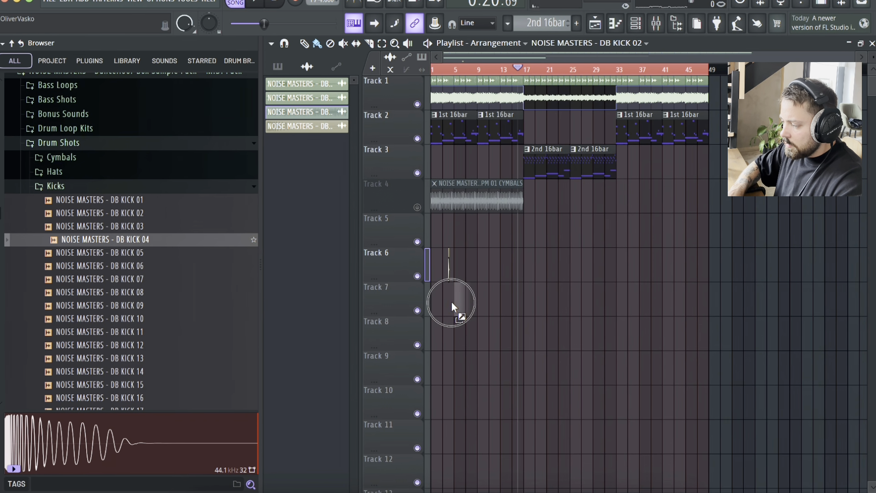
{"action": "left_click_drag", "start_coordinate": [453, 305], "coordinate": [454, 303]}
Collapse the Kicks folder, expand the Snares folder and audition the samples from DB SNARE 01 to DB SNARE 08
{"action": "left_click", "coordinate": [96, 187]}
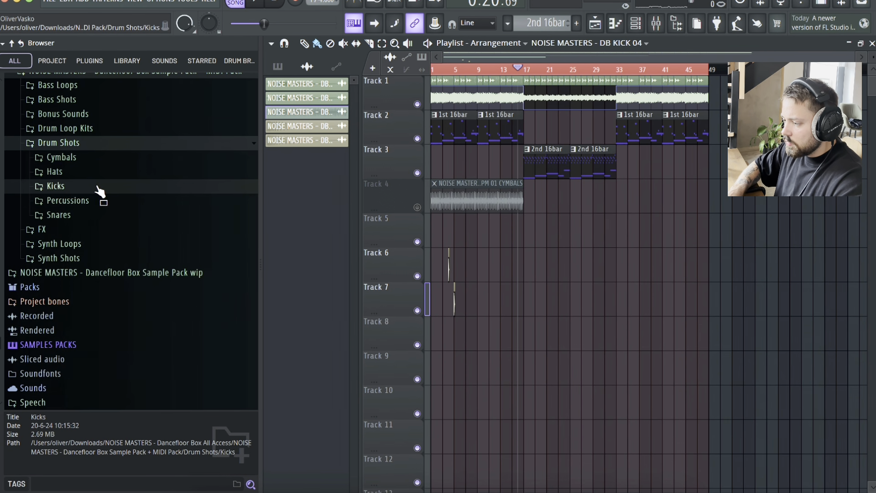
{"action": "left_click", "coordinate": [69, 215]}
{"action": "left_click", "coordinate": [69, 237]}
{"action": "key", "text": "Down"}
{"action": "key", "text": "Down"}
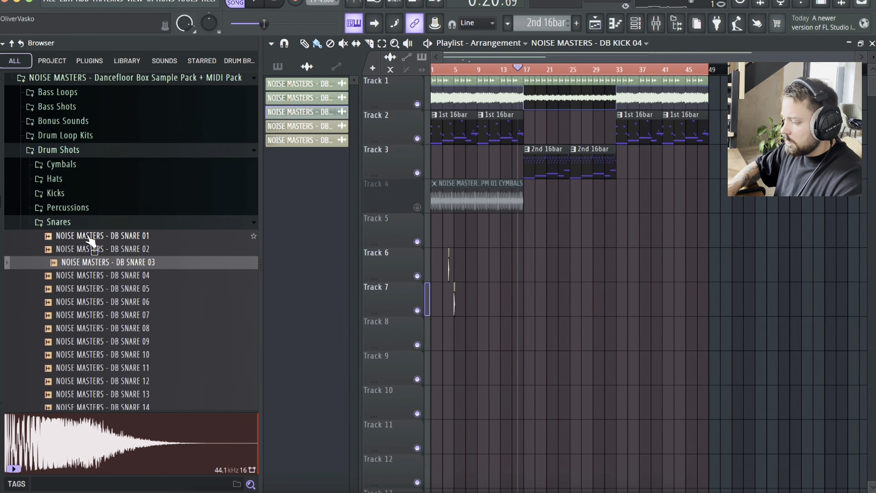
{"action": "key", "text": "Down"}
{"action": "key", "text": "Down"}
{"action": "key", "text": "Down"}
{"action": "key", "text": "Down"}
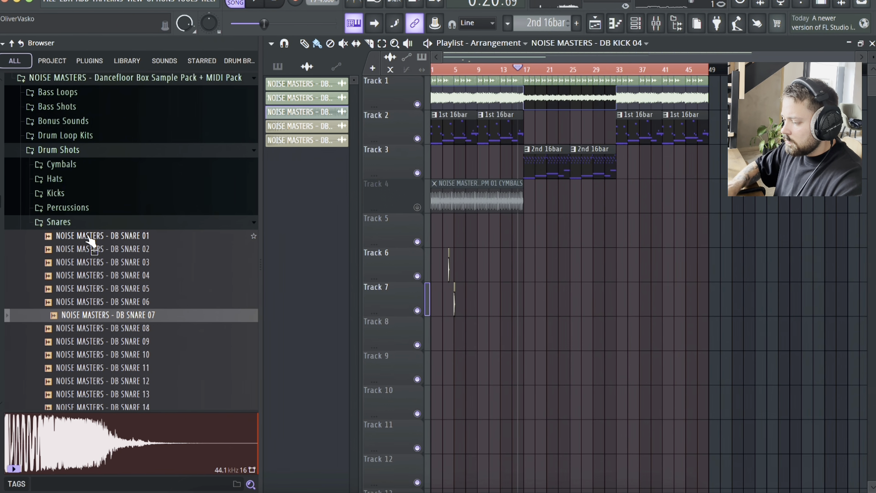
{"action": "key", "text": "Down"}
Preview DB SNARE 01, 10 and 09, and place DB SNARE 09 on Track 8 at about bar 6
{"action": "left_click", "coordinate": [122, 237]}
{"action": "left_click", "coordinate": [142, 354]}
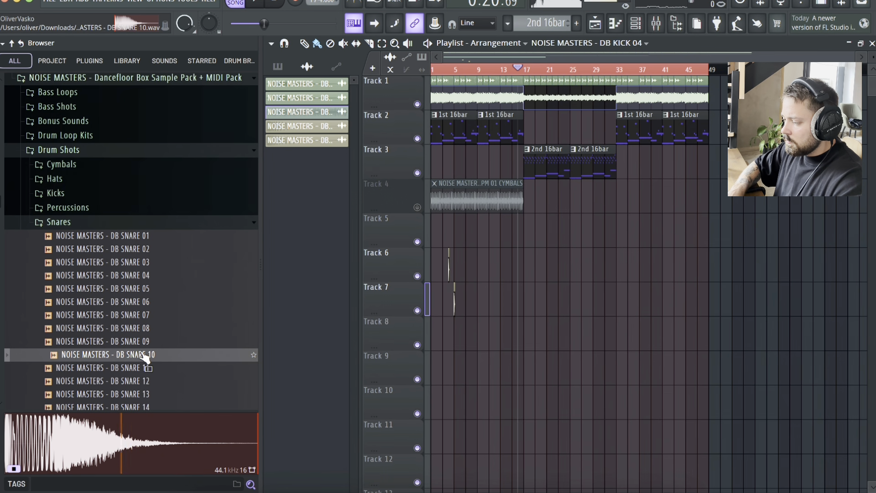
{"action": "left_click", "coordinate": [136, 340]}
{"action": "left_click_drag", "start_coordinate": [134, 340], "coordinate": [461, 336]}
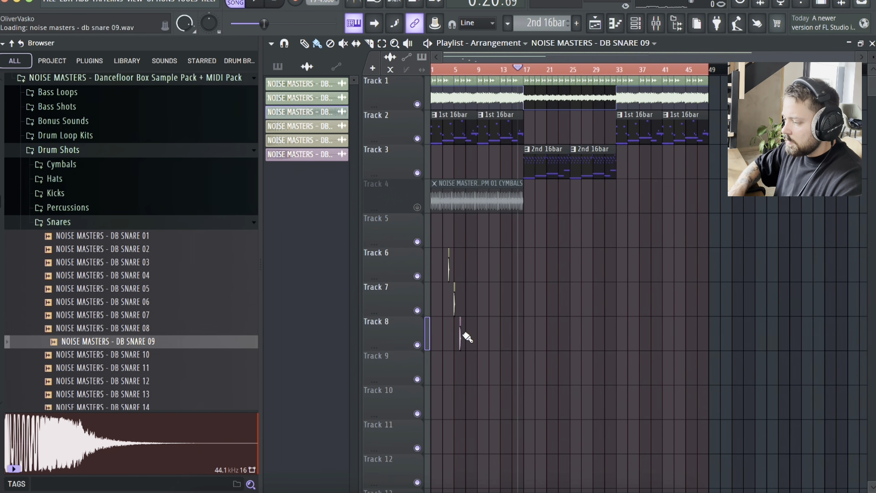
Compare DB SNARE 01 to 04, and place DB SNARE 02 on Track 8 at about bar 8
{"action": "left_click", "coordinate": [133, 250]}
{"action": "left_click", "coordinate": [133, 238]}
{"action": "left_click", "coordinate": [131, 252]}
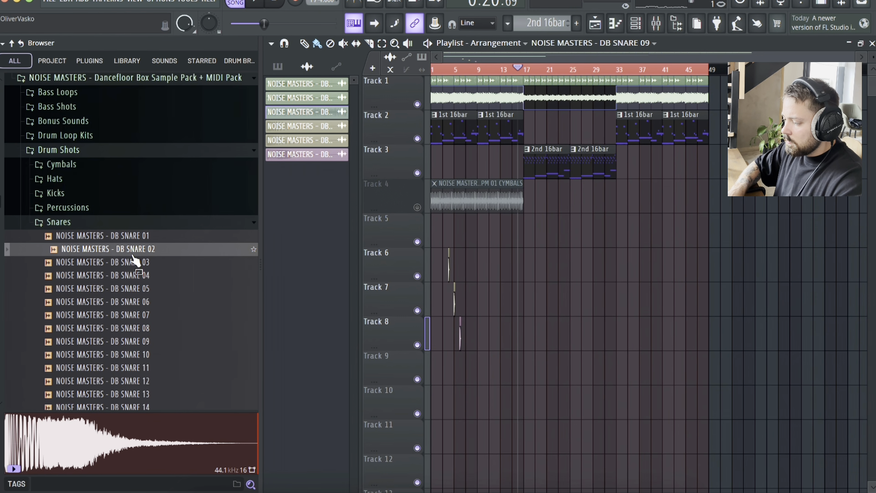
{"action": "left_click", "coordinate": [133, 263]}
{"action": "left_click", "coordinate": [142, 276]}
{"action": "left_click", "coordinate": [142, 263]}
{"action": "left_click", "coordinate": [137, 250]}
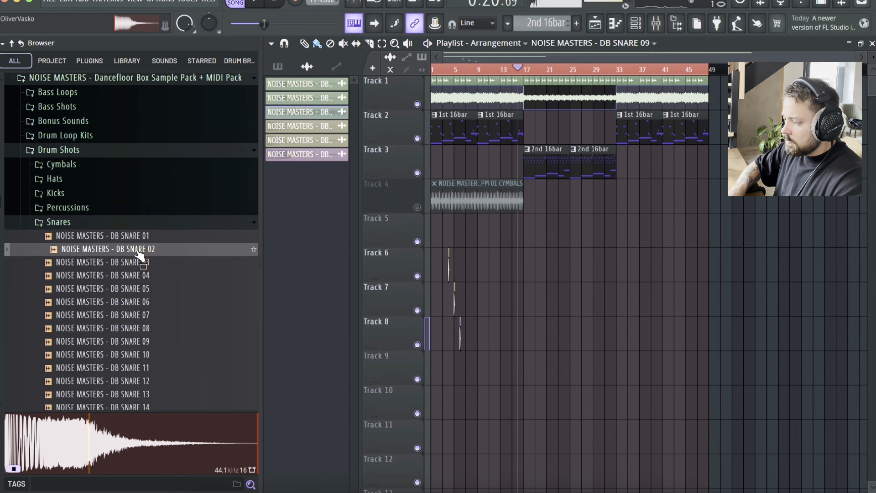
{"action": "left_click_drag", "start_coordinate": [468, 349], "coordinate": [470, 350]}
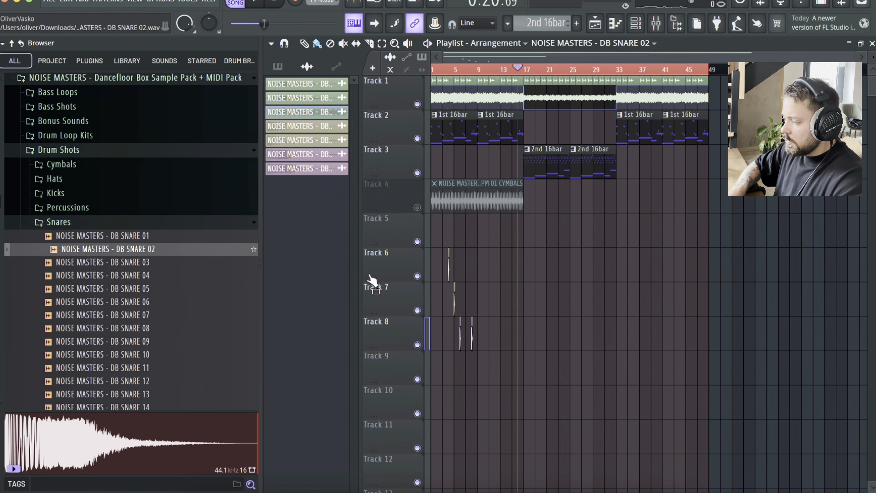
Move the DB KICK 02 clip to the start of bar 1 and the DB SNARE 09 clip to beat 2 of bar 1
{"action": "scroll", "coordinate": [399, 278], "scroll_direction": "up", "scroll_amount": 3}
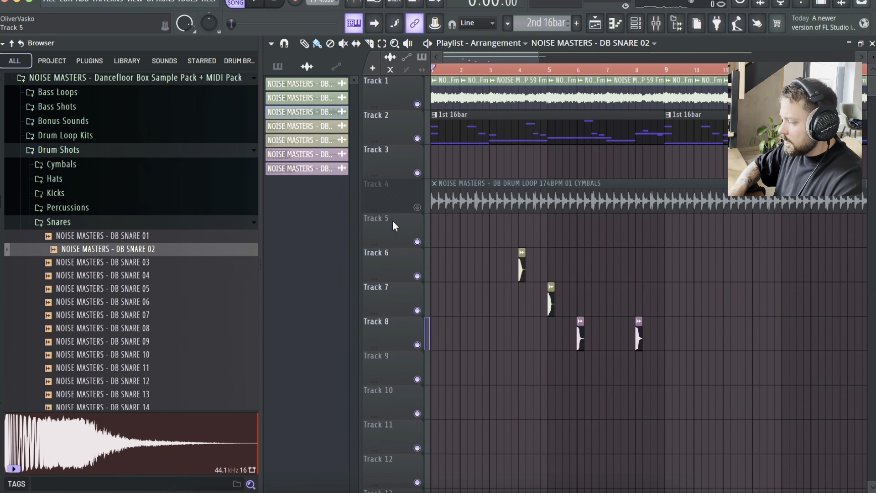
{"action": "scroll", "coordinate": [392, 220], "scroll_direction": "up", "scroll_amount": 2}
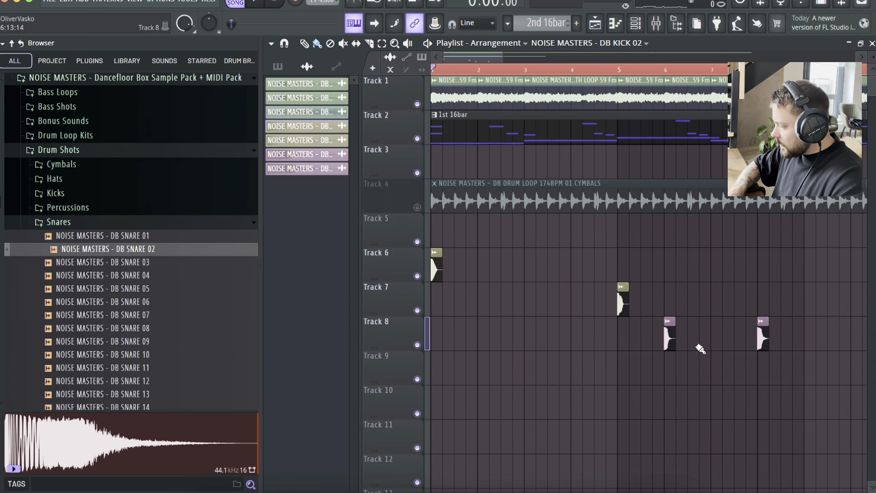
{"action": "key", "text": "space"}
{"action": "scroll", "coordinate": [448, 320], "scroll_direction": "up", "scroll_amount": 2}
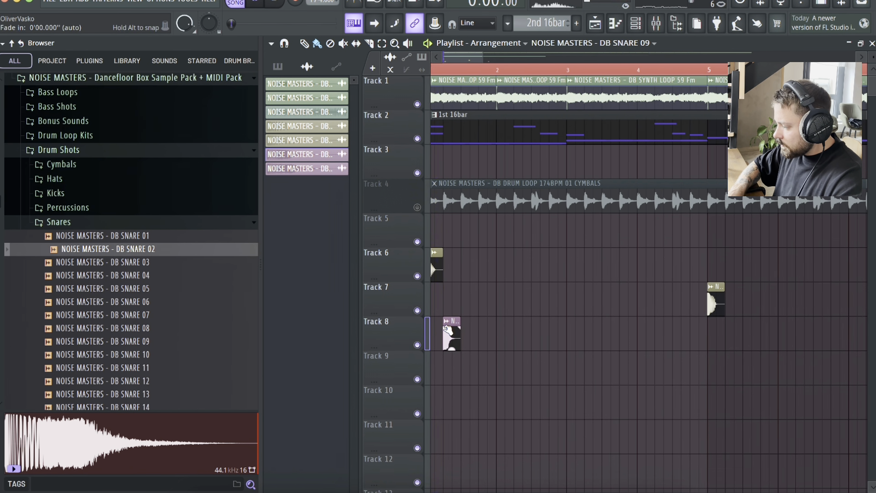
{"action": "key", "text": "space"}
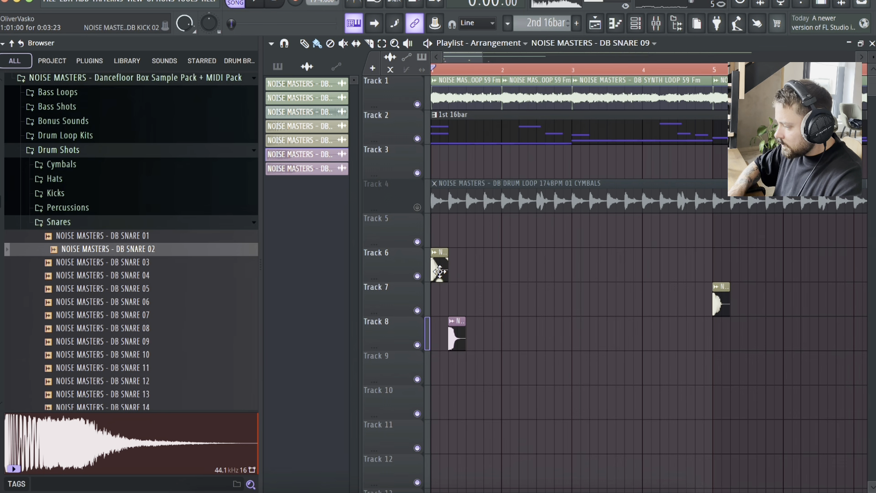
{"action": "key", "text": "space"}
Add a second DB KICK 02 at step 11 of bar 1 on Track 6 and a second DB SNARE 09 at beat 4 on Track 8
{"action": "left_click", "coordinate": [439, 277]}
{"action": "key", "text": "space"}
{"action": "left_click", "coordinate": [476, 276]}
{"action": "scroll", "coordinate": [476, 276], "scroll_direction": "up", "scroll_amount": 2}
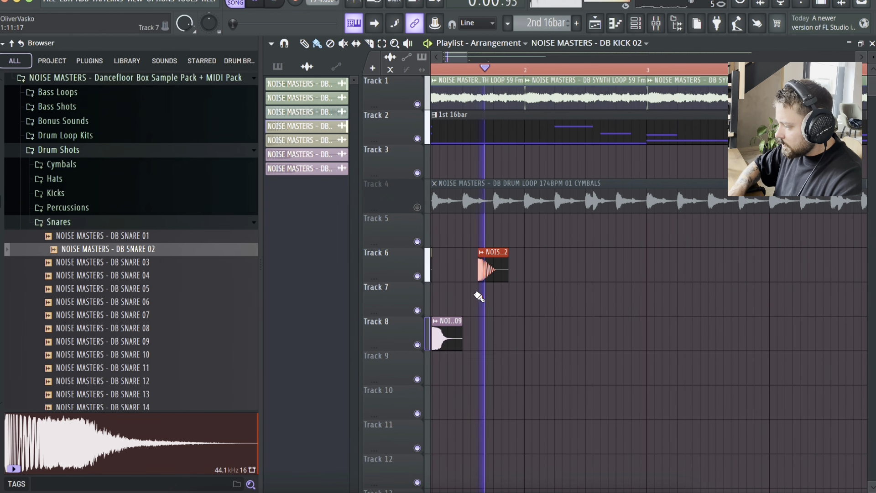
{"action": "left_click", "coordinate": [448, 336]}
{"action": "left_click", "coordinate": [502, 337]}
{"action": "scroll", "coordinate": [502, 336], "scroll_direction": "down", "scroll_amount": 2}
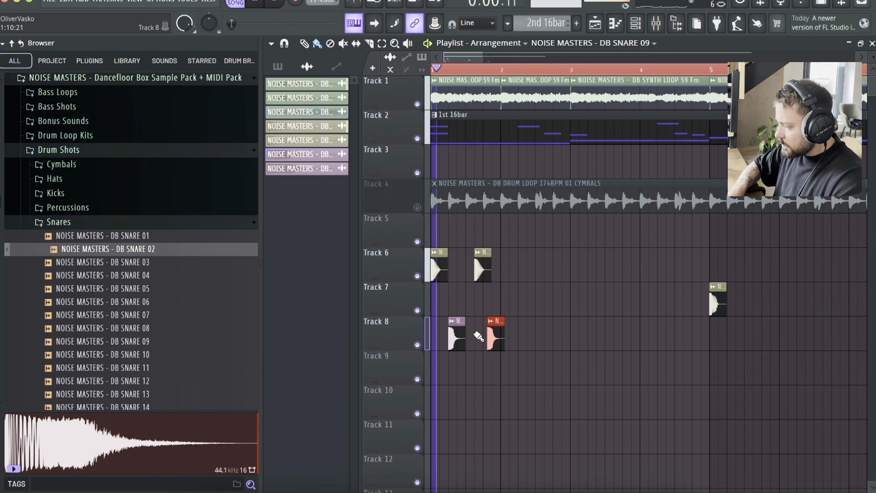
{"action": "scroll", "coordinate": [478, 336], "scroll_direction": "up", "scroll_amount": 3}
{"action": "left_click_drag", "start_coordinate": [522, 338], "coordinate": [515, 338]}
{"action": "scroll", "coordinate": [515, 338], "scroll_direction": "down", "scroll_amount": 4}
{"action": "key", "text": "space"}
Move DB KICK 04 to Track 6 at bar 2 and DB SNARE 02 to beat 2 of bar 2 on Track 8
{"action": "scroll", "coordinate": [589, 316], "scroll_direction": "up", "scroll_amount": 1}
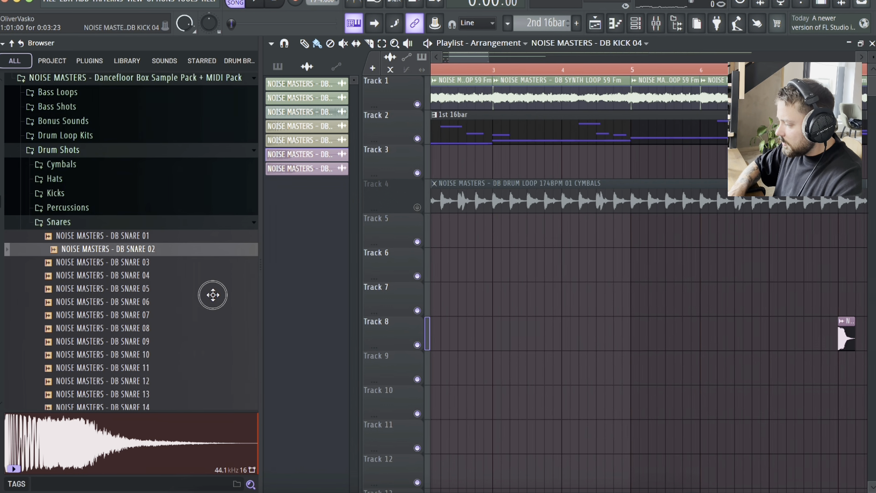
{"action": "left_click", "coordinate": [538, 273]}
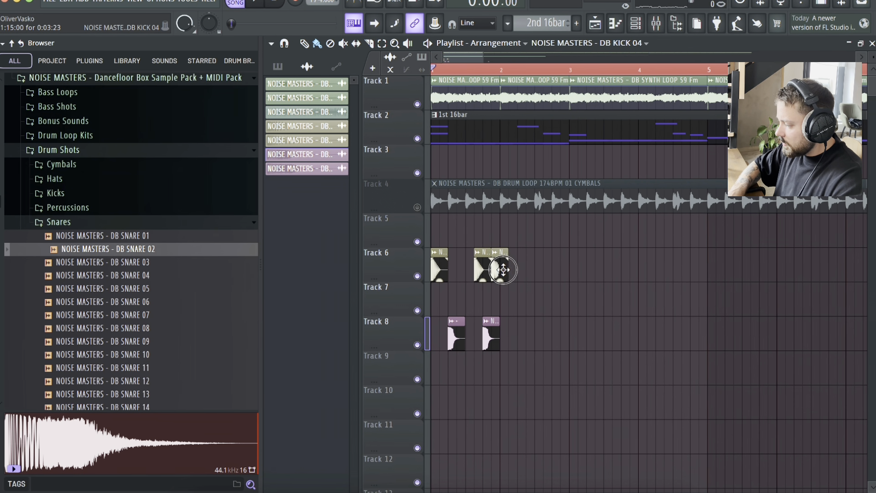
{"action": "scroll", "coordinate": [606, 298], "scroll_direction": "down", "scroll_amount": 2}
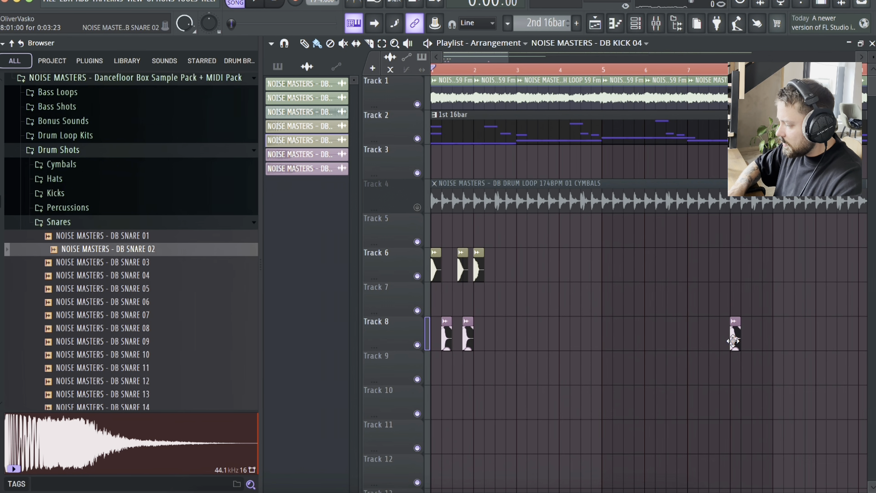
{"action": "key", "text": "space"}
{"action": "scroll", "coordinate": [489, 326], "scroll_direction": "up", "scroll_amount": 3}
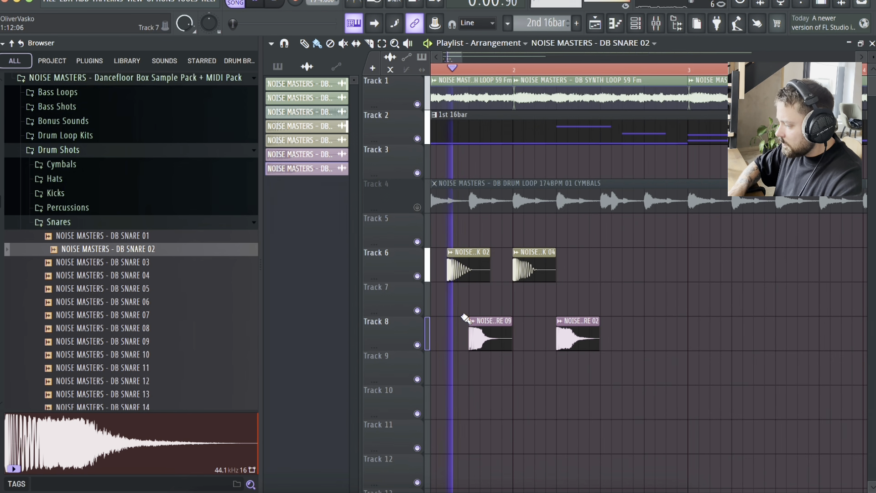
Play back the kick and snare pattern from bar 1 and examine how the samples sound together
{"action": "key", "text": "space"}
{"action": "key", "text": "space"}
{"action": "scroll", "coordinate": [581, 336], "scroll_direction": "down", "scroll_amount": 2}
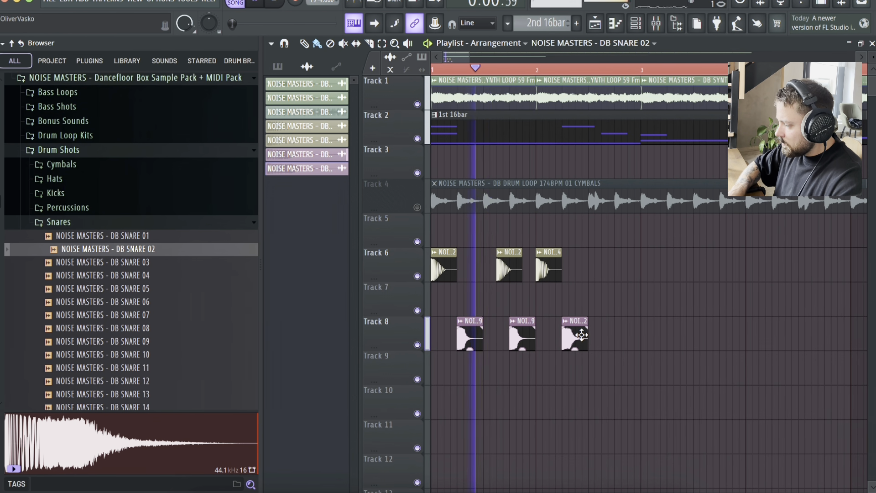
{"action": "scroll", "coordinate": [535, 323], "scroll_direction": "up", "scroll_amount": 2}
{"action": "scroll", "coordinate": [507, 326], "scroll_direction": "left", "scroll_amount": 2}
{"action": "scroll", "coordinate": [502, 329], "scroll_direction": "down", "scroll_amount": 1}
{"action": "key", "text": "space"}
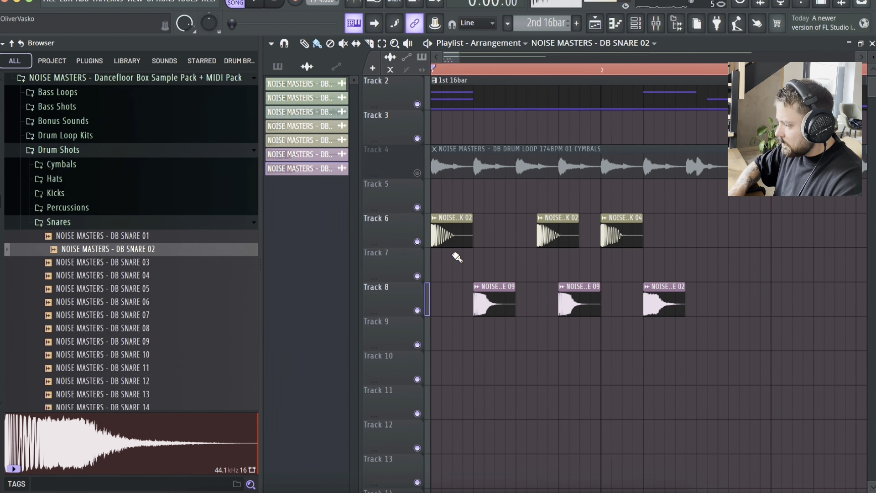
{"action": "key", "text": "space"}
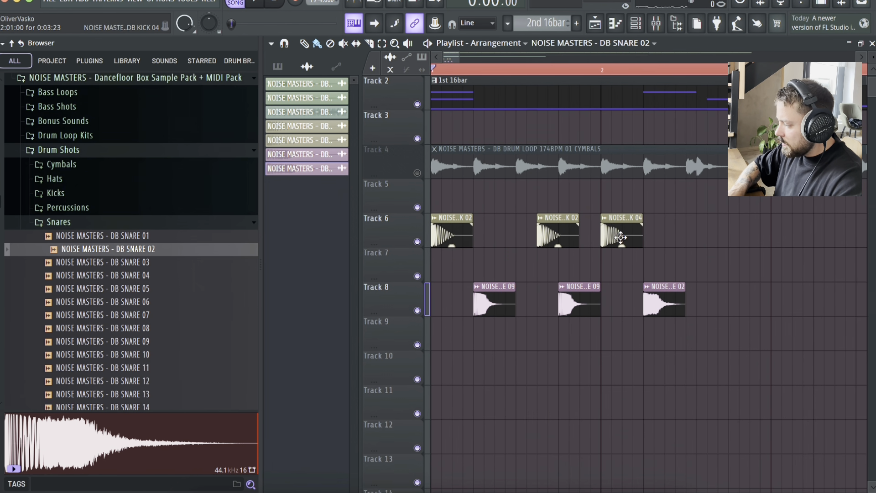
Replace the DB KICK 04 clip at bar 2 on Track 6 with DB KICK 02 and play the pattern
{"action": "right_click", "coordinate": [620, 237]}
{"action": "key", "text": "space"}
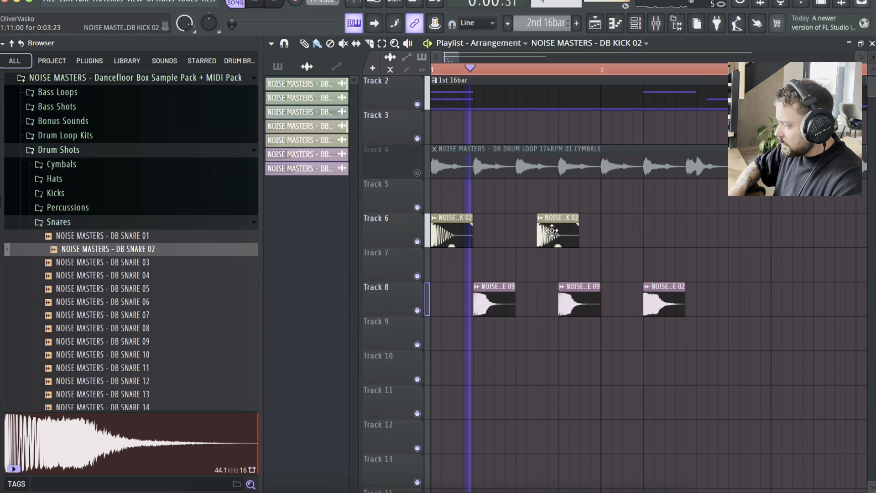
{"action": "left_click", "coordinate": [609, 240]}
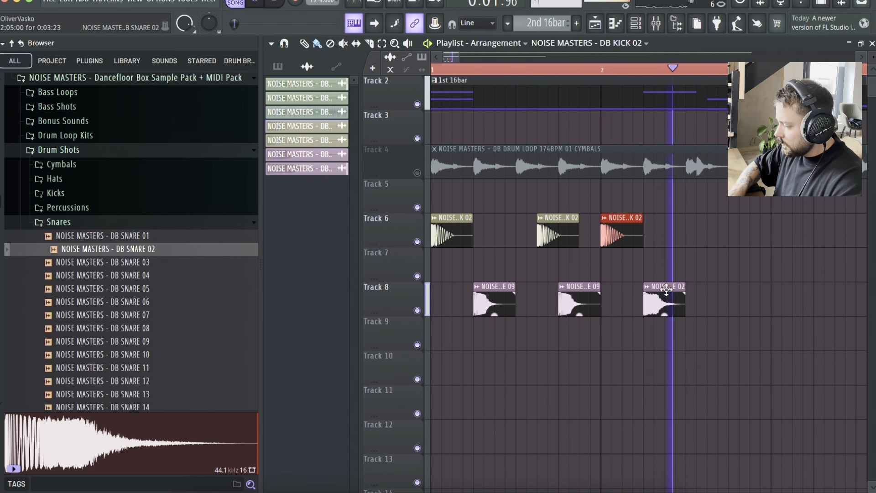
{"action": "key", "text": "space"}
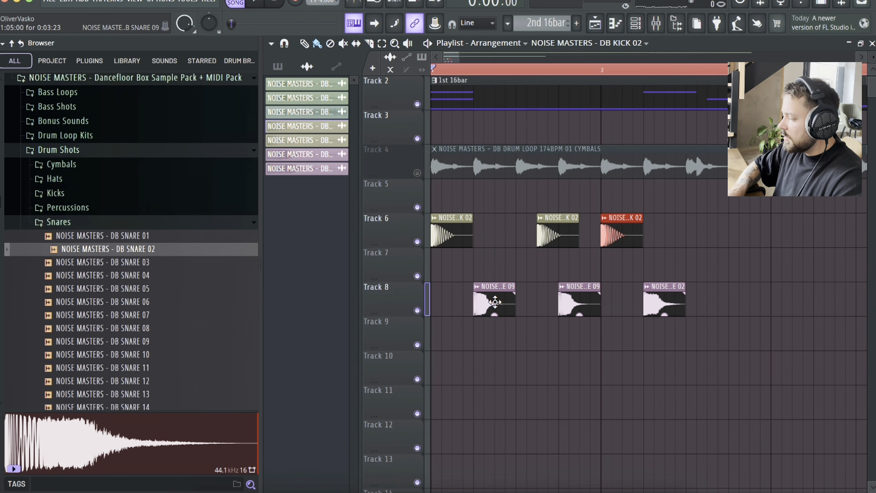
Layer DB SNARE 02 on Track 9 under the first DB SNARE 09, and add a curved fade-in with -24% tension
{"action": "mouse_move", "coordinate": [669, 303]}
{"action": "left_mouse_down"}
{"action": "mouse_move", "coordinate": [470, 378]}
{"action": "mouse_move", "coordinate": [499, 334]}
{"action": "mouse_move", "coordinate": [488, 335]}
{"action": "mouse_move", "coordinate": [615, 309]}
{"action": "left_mouse_up"}
{"action": "scroll", "coordinate": [459, 329], "scroll_direction": "up", "scroll_amount": 2}
{"action": "scroll", "coordinate": [459, 329], "scroll_direction": "up", "scroll_amount": 3}
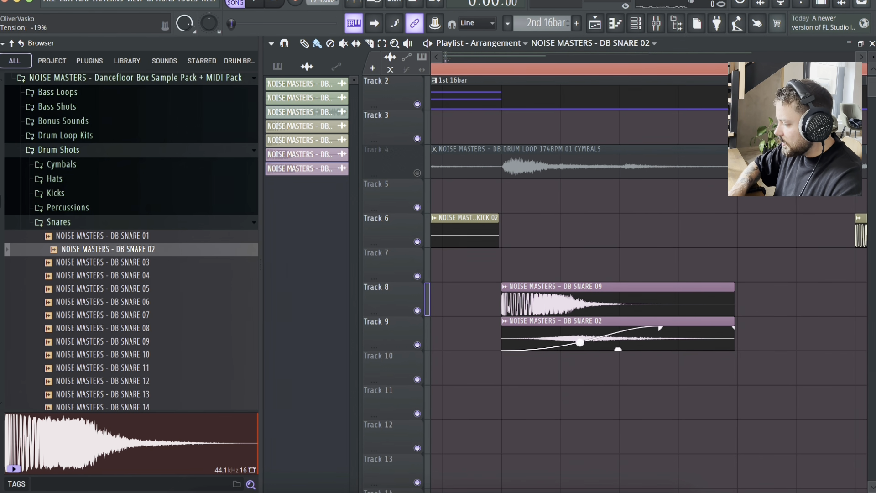
{"action": "scroll", "coordinate": [580, 344], "scroll_direction": "down", "scroll_amount": 3}
{"action": "key", "text": "space"}
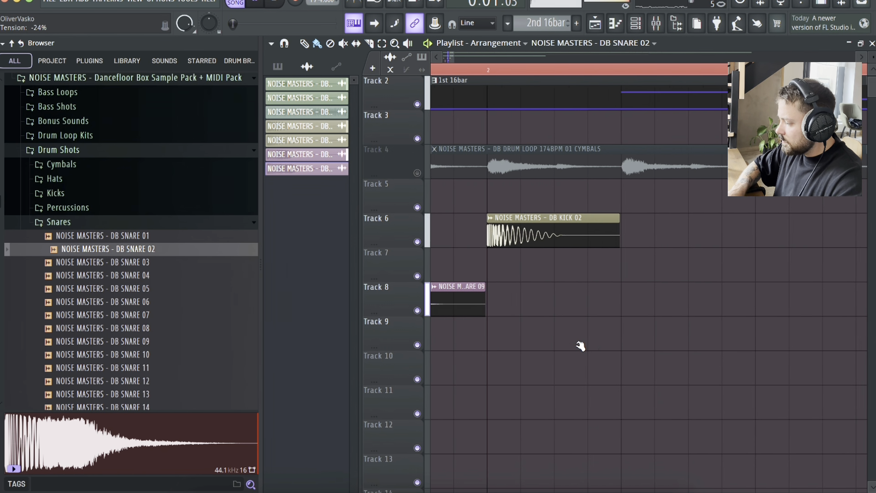
{"action": "scroll", "coordinate": [585, 338], "scroll_direction": "down", "scroll_amount": 1}
{"action": "key", "text": "space"}
{"action": "key", "text": "space"}
{"action": "scroll", "coordinate": [589, 341], "scroll_direction": "left", "scroll_amount": 5}
{"action": "key", "text": "space"}
Mute Track 8 and raise the DB SNARE 02 clip's gain to 1.5 dB while checking it in playback
{"action": "left_click", "coordinate": [418, 275]}
{"action": "key", "text": "space"}
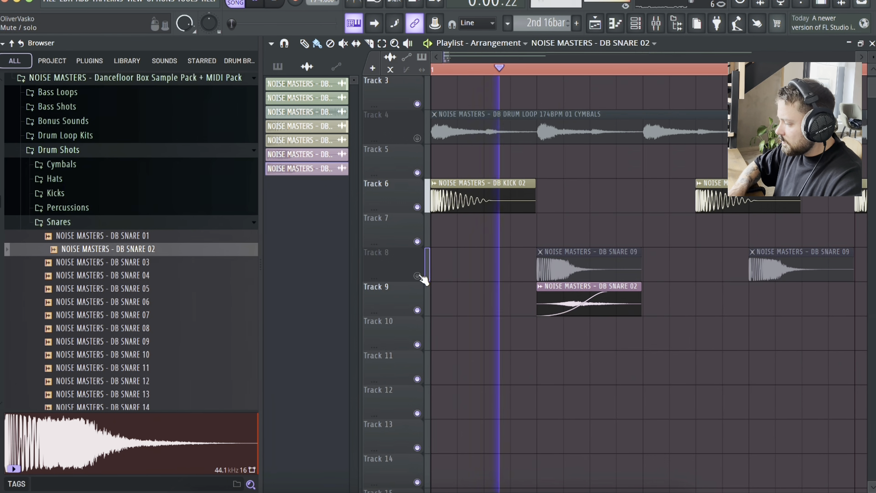
{"action": "left_click_drag", "start_coordinate": [573, 305], "coordinate": [572, 305]}
{"action": "key", "text": "space"}
{"action": "key", "text": "space"}
{"action": "key", "text": "space"}
{"action": "key", "text": "space"}
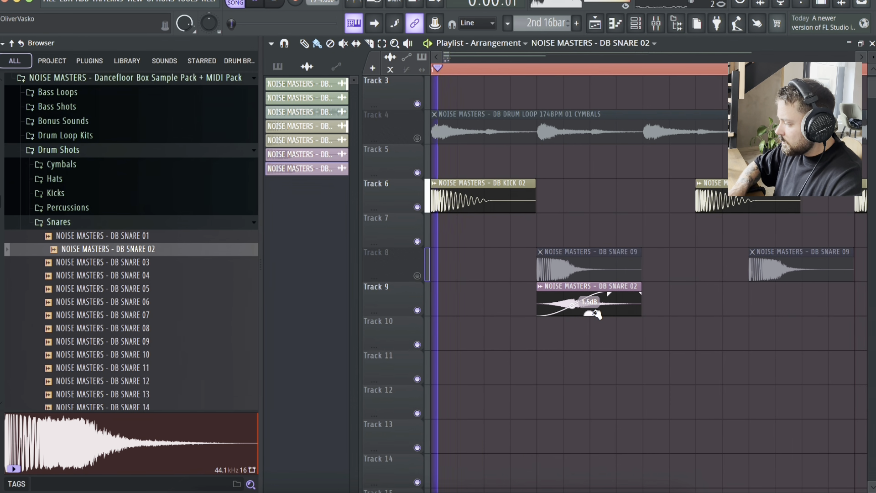
{"action": "key", "text": "space"}
{"action": "key", "text": "space"}
Copy the DB SNARE 02 layer to beat 4 of bar 1 on Track 9, and unmute Track 8
{"action": "left_click", "coordinate": [755, 299]}
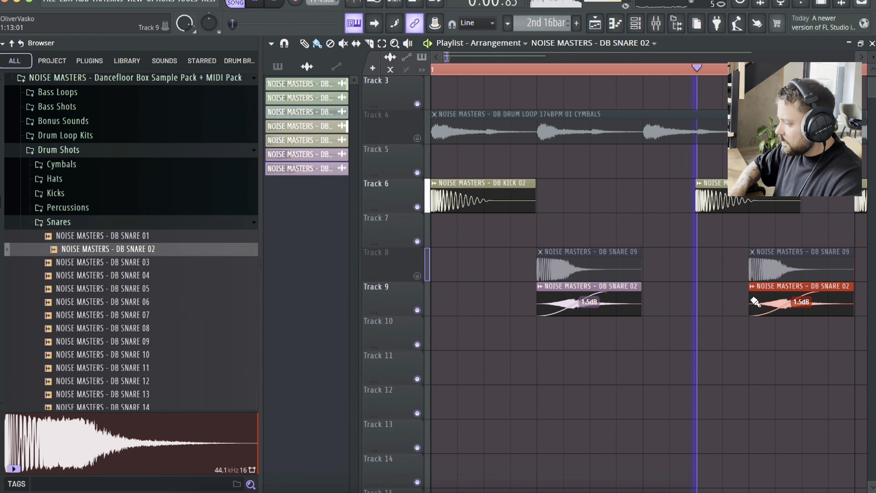
{"action": "key", "text": "space"}
{"action": "left_click", "coordinate": [417, 275]}
{"action": "key", "text": "space"}
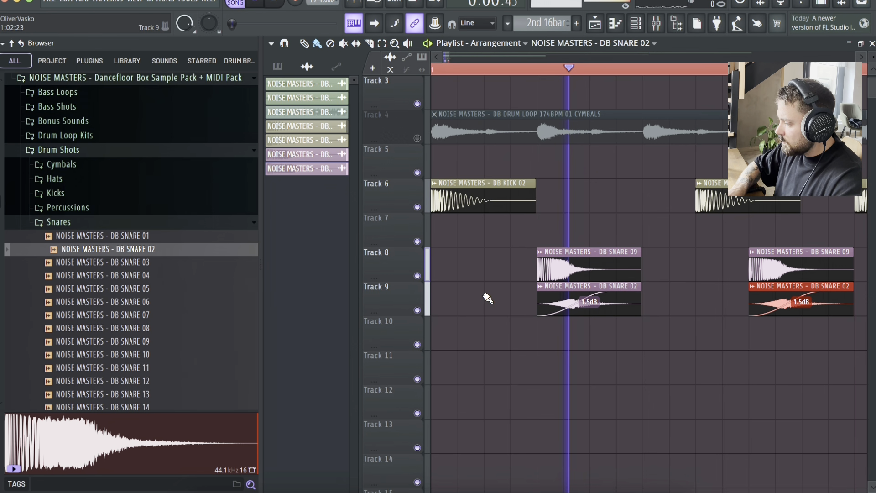
Open the sample settings of DB SNARE 09 to inspect them, then close them
{"action": "double_click", "coordinate": [573, 262]}
{"action": "left_click_drag", "start_coordinate": [555, 253], "coordinate": [554, 260]}
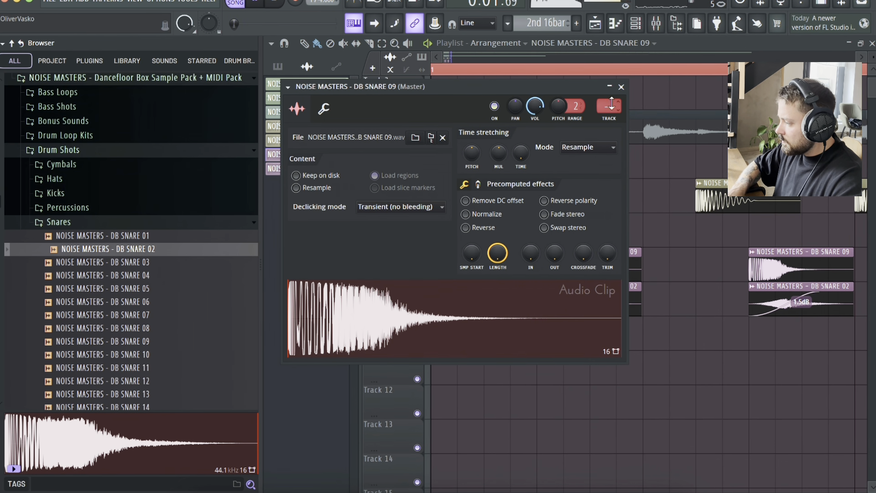
{"action": "left_click", "coordinate": [619, 88]}
Shorten both DB SNARE 09 clips on Track 8 to about half their length and give them curved fade-outs
{"action": "scroll", "coordinate": [641, 248], "scroll_direction": "down", "scroll_amount": 2}
{"action": "left_click_drag", "start_coordinate": [761, 261], "coordinate": [541, 256]}
{"action": "scroll", "coordinate": [541, 257], "scroll_direction": "up", "scroll_amount": 3}
{"action": "left_click_drag", "start_coordinate": [629, 256], "coordinate": [556, 247]}
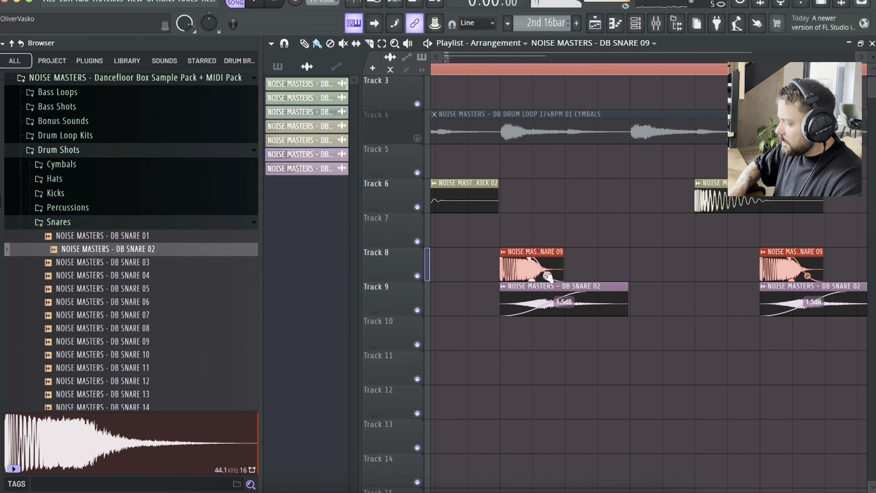
Duplicate the layered snare clips on Tracks 8 and 9 from bar 1 into bar 2
{"action": "scroll", "coordinate": [559, 303], "scroll_direction": "up", "scroll_amount": 4}
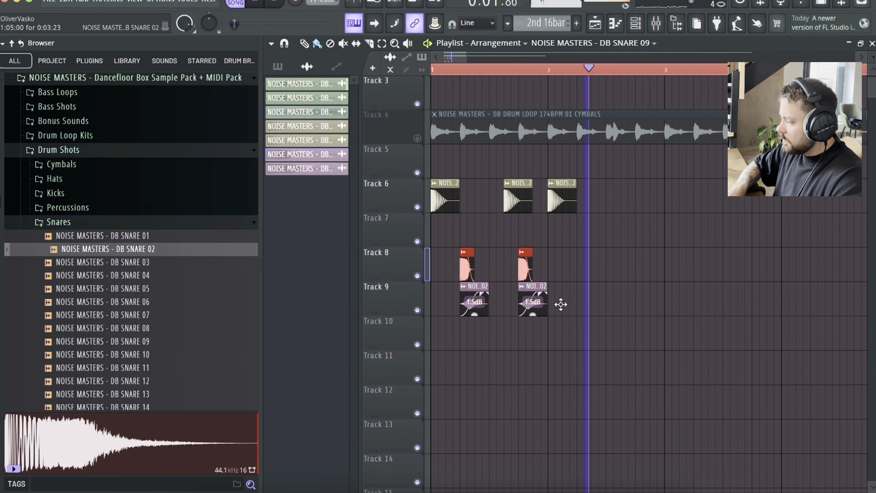
{"action": "left_click_drag", "start_coordinate": [578, 307], "coordinate": [597, 287]}
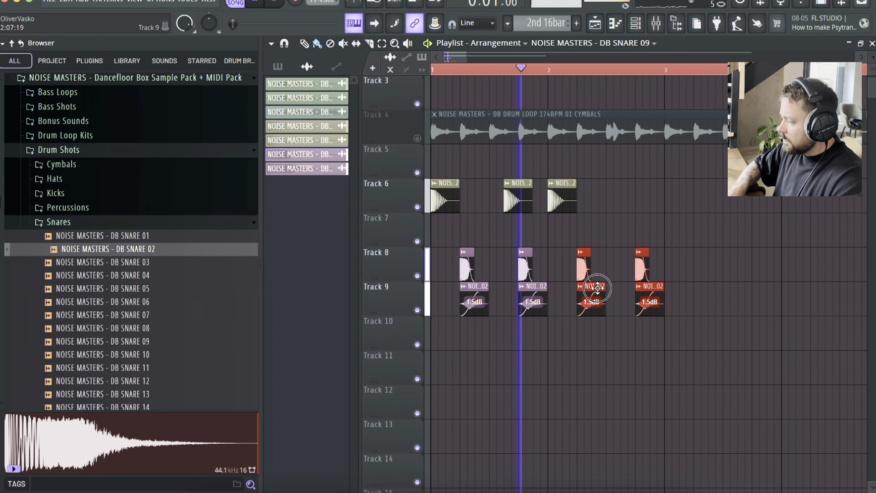
Add DB KICK 02 at step 11 of bar 2, and shorten all Track 6 kicks with a fade-out of about 0.08 s
{"action": "left_click_drag", "start_coordinate": [565, 199], "coordinate": [375, 179]}
{"action": "left_click_drag", "start_coordinate": [575, 184], "coordinate": [561, 184]}
{"action": "scroll", "coordinate": [560, 184], "scroll_direction": "up", "scroll_amount": 5}
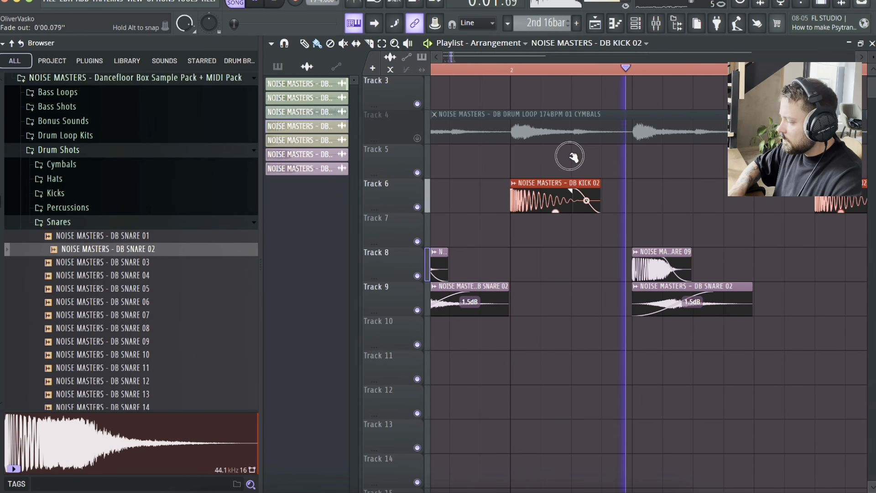
{"action": "scroll", "coordinate": [572, 156], "scroll_direction": "down", "scroll_amount": 5}
{"action": "scroll", "coordinate": [710, 329], "scroll_direction": "down", "scroll_amount": 1}
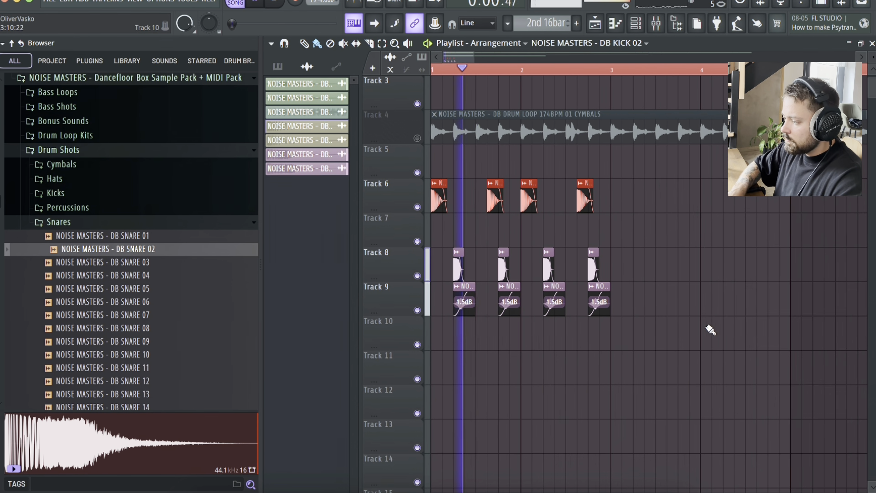
Unmute the cymbal loop on Track 4 and duplicate the two-bar kick and snare pattern until it fills bars 1 to 8
{"action": "left_click", "coordinate": [419, 138]}
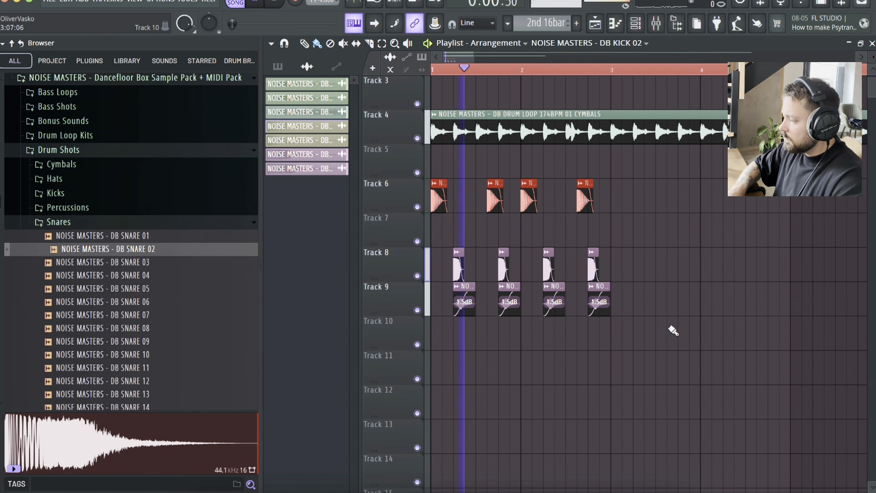
{"action": "left_click_drag", "start_coordinate": [672, 328], "coordinate": [386, 179]}
{"action": "mouse_move", "coordinate": [440, 205]}
{"action": "left_mouse_down"}
{"action": "mouse_move", "coordinate": [667, 211]}
{"action": "mouse_move", "coordinate": [623, 211]}
{"action": "left_mouse_up"}
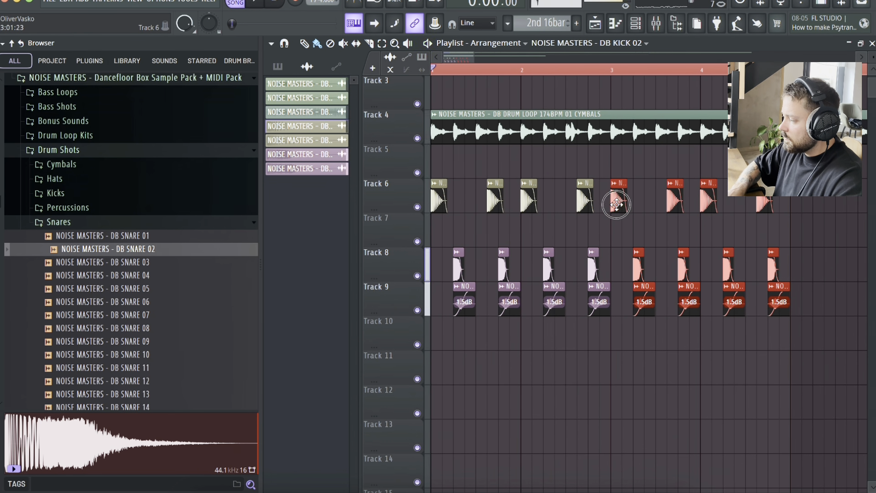
{"action": "scroll", "coordinate": [723, 326], "scroll_direction": "down", "scroll_amount": 2}
{"action": "scroll", "coordinate": [723, 326], "scroll_direction": "down", "scroll_amount": 1}
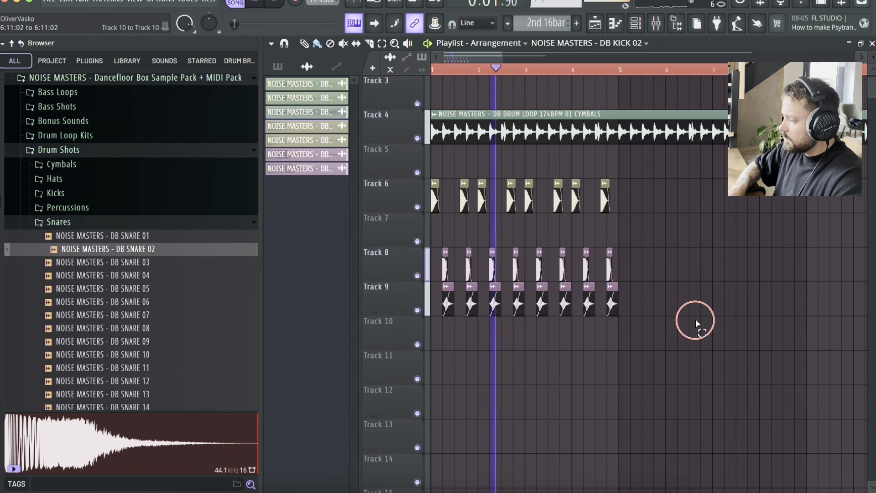
{"action": "left_click_drag", "start_coordinate": [694, 319], "coordinate": [386, 178]}
{"action": "mouse_move", "coordinate": [433, 205]}
{"action": "left_mouse_down"}
{"action": "mouse_move", "coordinate": [640, 189]}
{"action": "mouse_move", "coordinate": [622, 193]}
{"action": "left_mouse_up"}
Move all the snare clips on Tracks 8 and 9 up one track to Tracks 7 and 8
{"action": "scroll", "coordinate": [622, 194], "scroll_direction": "down", "scroll_amount": 3}
{"action": "scroll", "coordinate": [625, 193], "scroll_direction": "right", "scroll_amount": 3}
{"action": "scroll", "coordinate": [625, 193], "scroll_direction": "up", "scroll_amount": 1}
{"action": "scroll", "coordinate": [624, 193], "scroll_direction": "right", "scroll_amount": 1}
{"action": "left_click_drag", "start_coordinate": [661, 383], "coordinate": [208, 282]}
{"action": "key", "text": "shift+Up"}
{"action": "scroll", "coordinate": [681, 315], "scroll_direction": "down", "scroll_amount": 2}
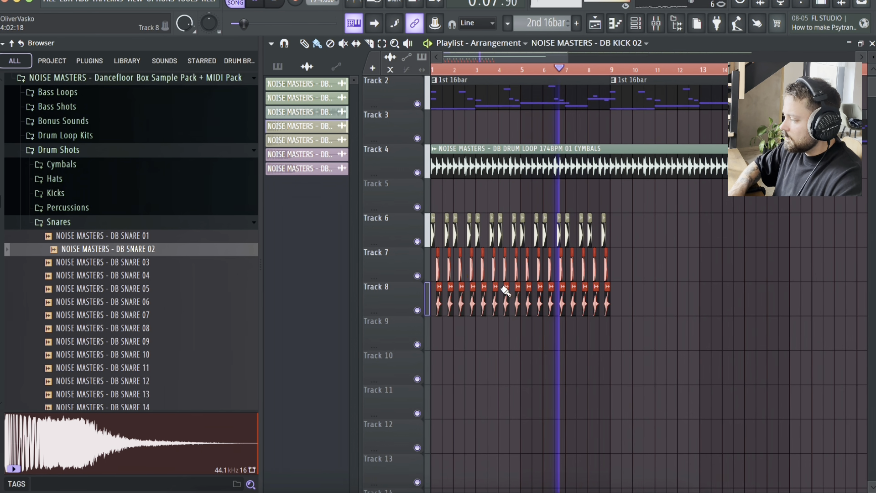
{"action": "scroll", "coordinate": [380, 239], "scroll_direction": "up", "scroll_amount": 4}
{"action": "scroll", "coordinate": [379, 238], "scroll_direction": "down", "scroll_amount": 5}
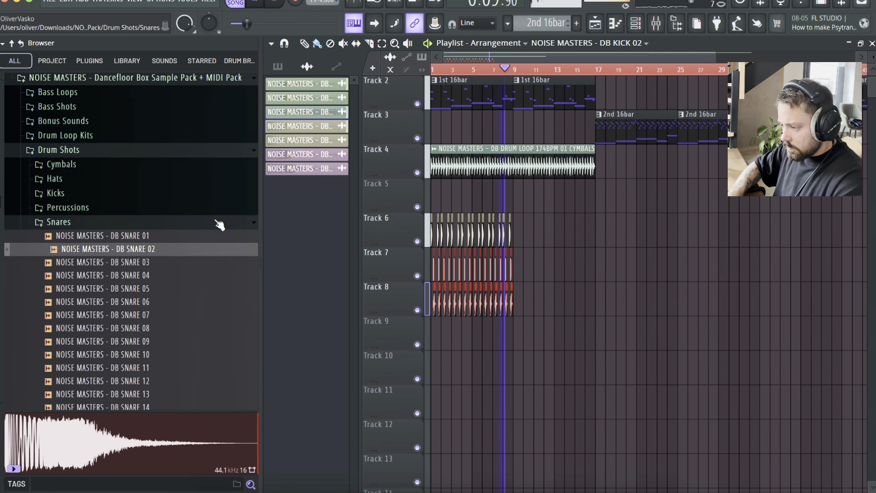
Stop playback, collapse the Snares folder and open the Open Hats folder under the sample pack's Drum Shots
{"action": "left_click", "coordinate": [111, 224]}
{"action": "key", "text": "space"}
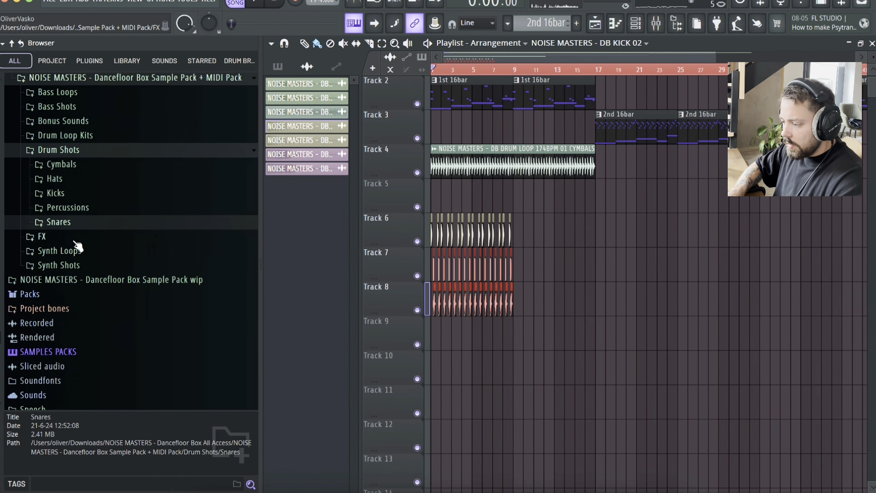
{"action": "left_click", "coordinate": [74, 242]}
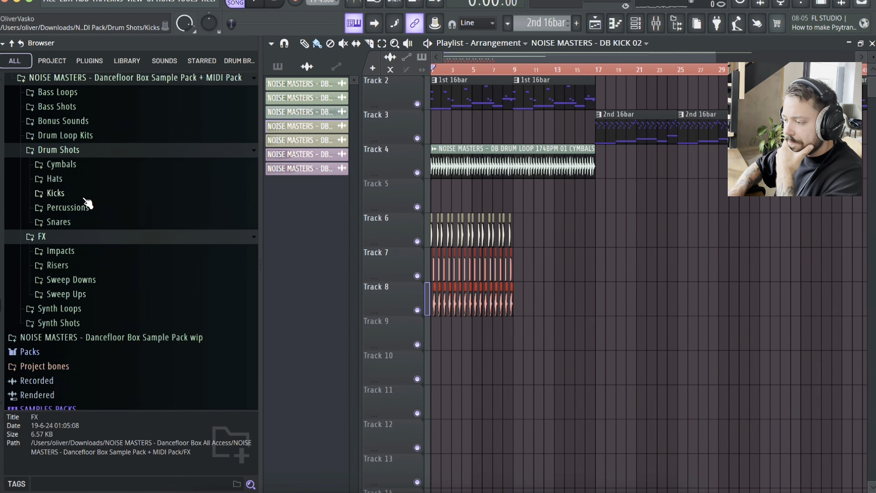
{"action": "left_click", "coordinate": [79, 182]}
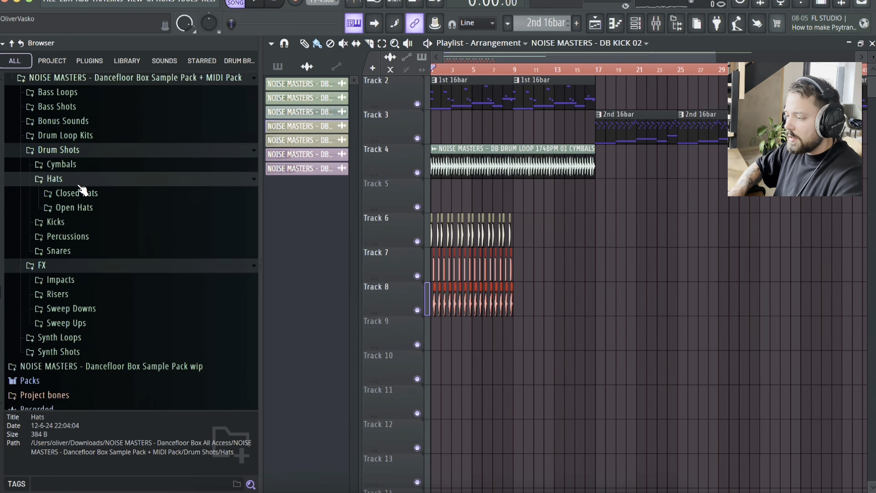
{"action": "left_click", "coordinate": [93, 209]}
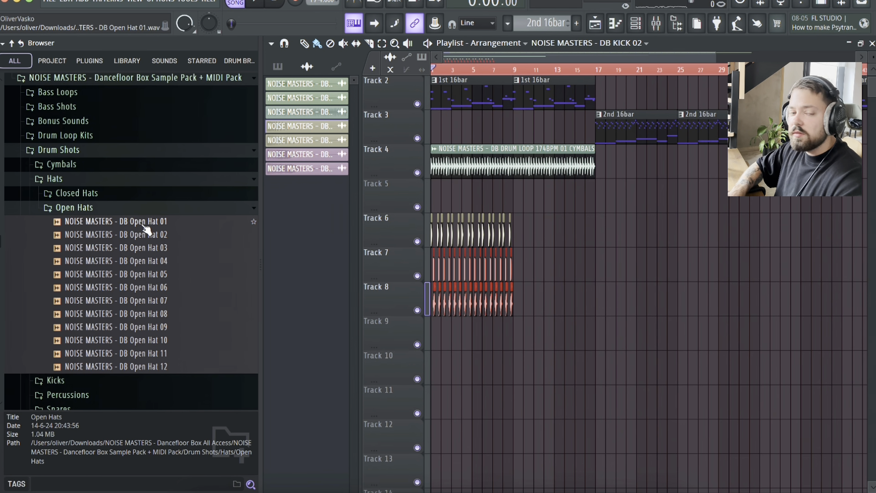
Audition the DB Open Hat samples one by one, starting from 01
{"action": "left_click", "coordinate": [181, 227]}
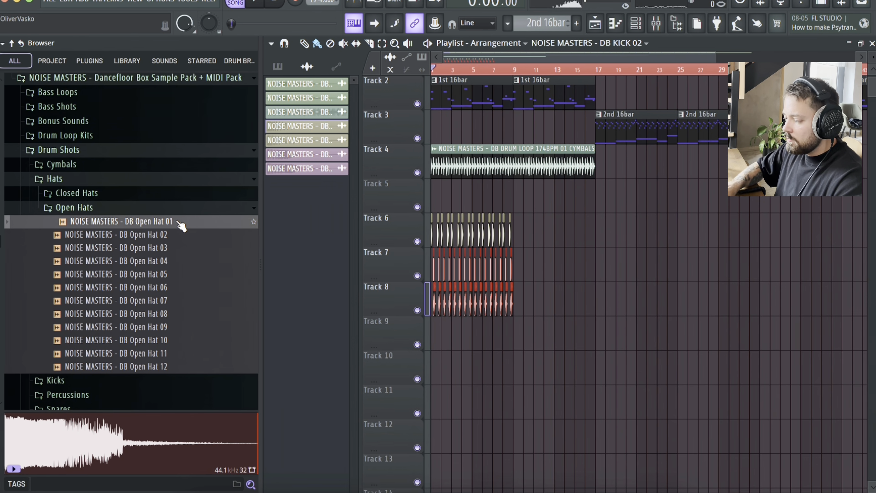
{"action": "key", "text": "Down"}
{"action": "key", "text": "Down"}
{"action": "key", "text": "Down"}
{"action": "key", "text": "Down"}
{"action": "key", "text": "Down"}
{"action": "key", "text": "Down"}
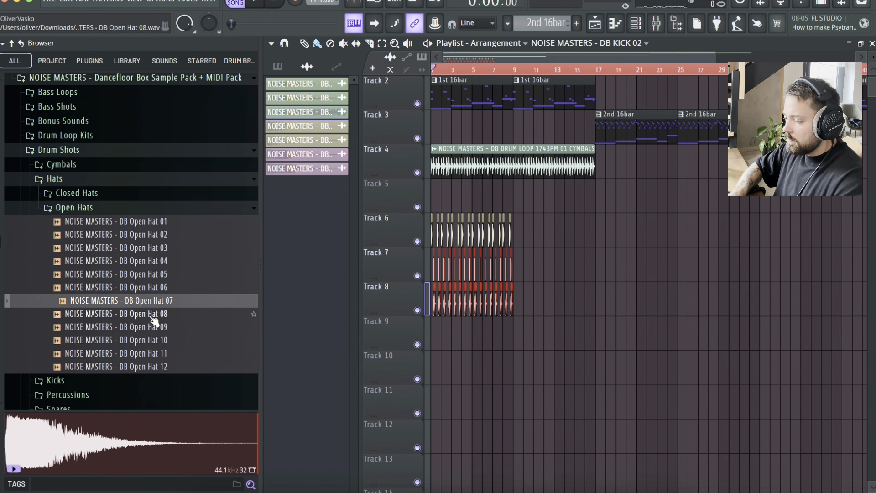
{"action": "key", "text": "Down"}
Place the DB Open Hat 07 sample on Track 9, align it with the start of bar 1 and start playback
{"action": "left_click", "coordinate": [142, 302]}
{"action": "left_click_drag", "start_coordinate": [455, 342], "coordinate": [446, 339]}
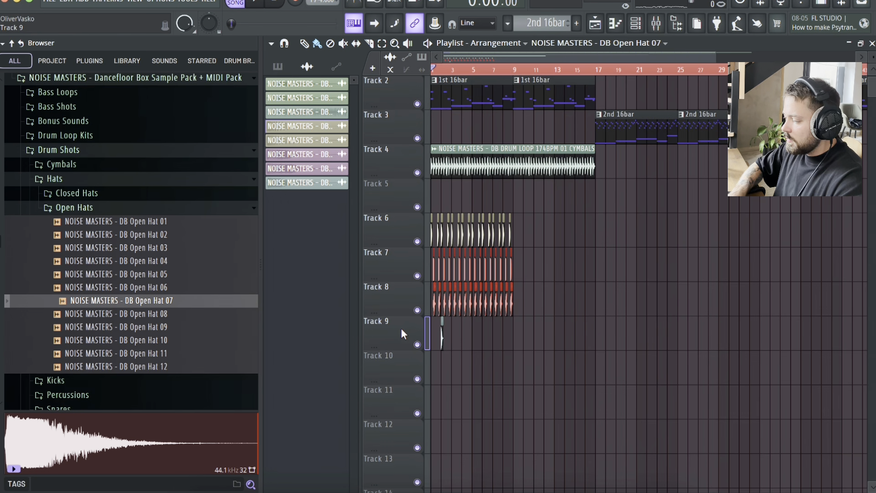
{"action": "scroll", "coordinate": [401, 329], "scroll_direction": "up", "scroll_amount": 5}
{"action": "left_click_drag", "start_coordinate": [599, 335], "coordinate": [452, 335]}
{"action": "key", "text": "space"}
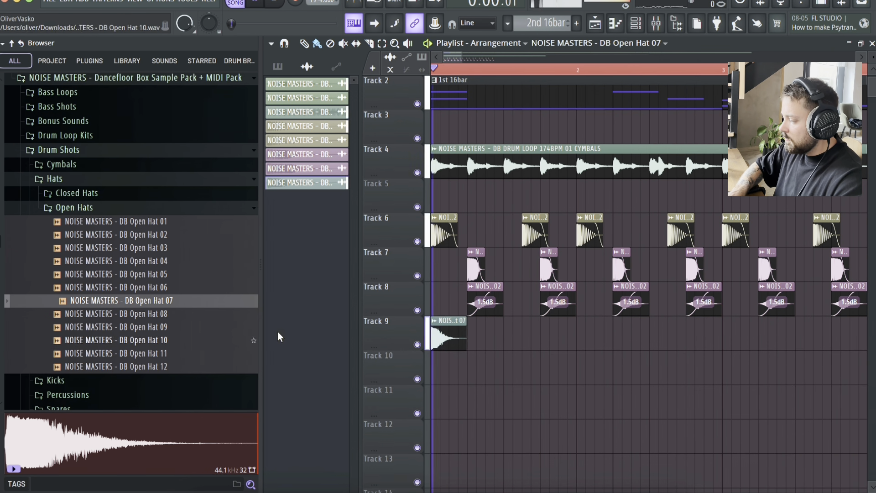
Add further Open Hat 07 clips on Track 9 every half bar through the end of bar 4
{"action": "left_click", "coordinate": [504, 338]}
{"action": "left_click", "coordinate": [582, 338]}
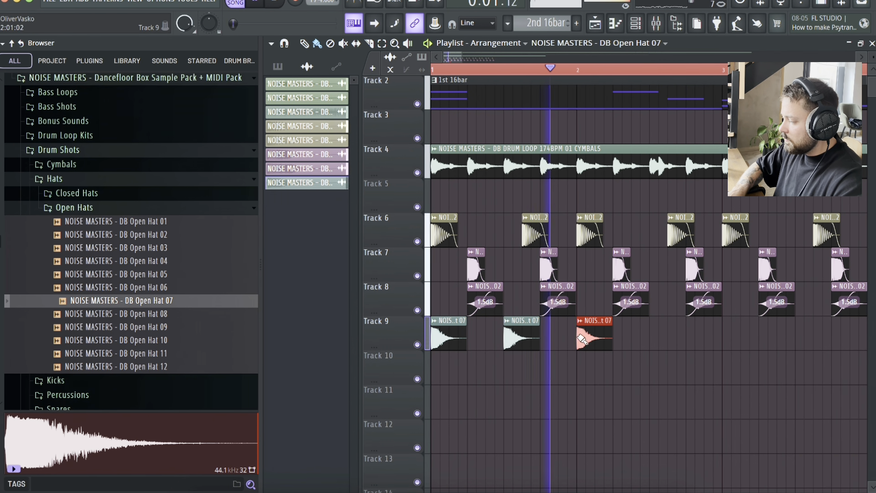
{"action": "left_click", "coordinate": [651, 337]}
{"action": "scroll", "coordinate": [684, 330], "scroll_direction": "down", "scroll_amount": 2}
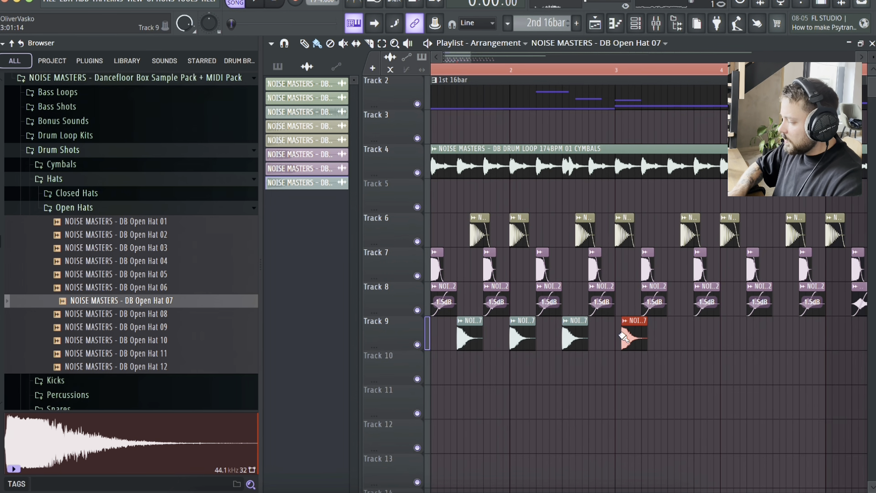
{"action": "scroll", "coordinate": [623, 337], "scroll_direction": "up", "scroll_amount": 3, "text": "ctrl"}
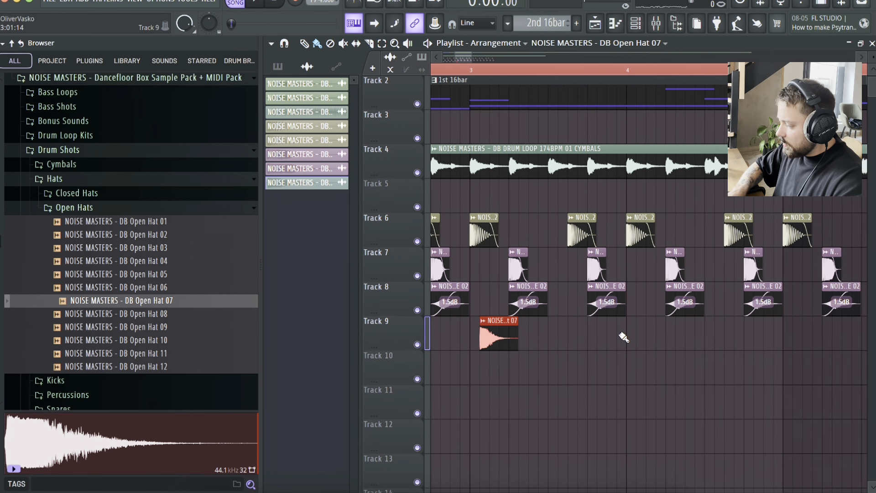
{"action": "left_click", "coordinate": [546, 334]}
{"action": "left_click", "coordinate": [630, 335]}
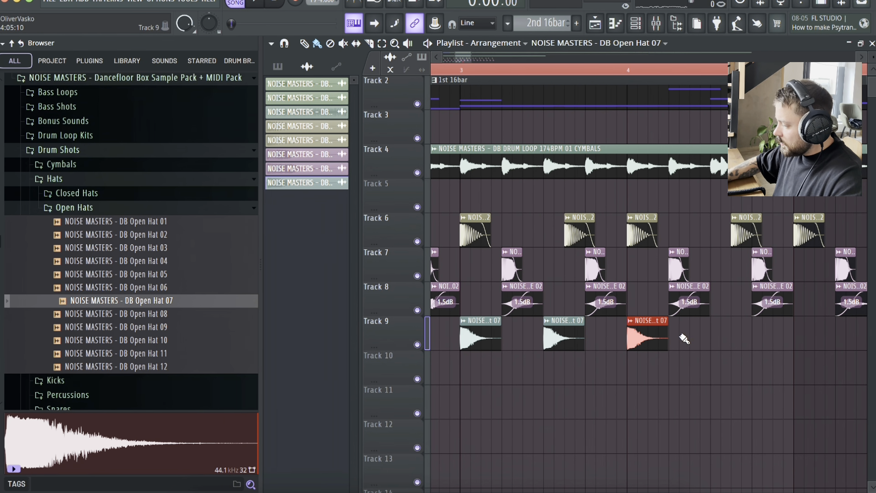
{"action": "left_click", "coordinate": [716, 337]}
Duplicate the four bars of open hats on Track 9 and align the copies with the start of bar 5
{"action": "scroll", "coordinate": [715, 337], "scroll_direction": "down", "scroll_amount": 3, "text": "ctrl"}
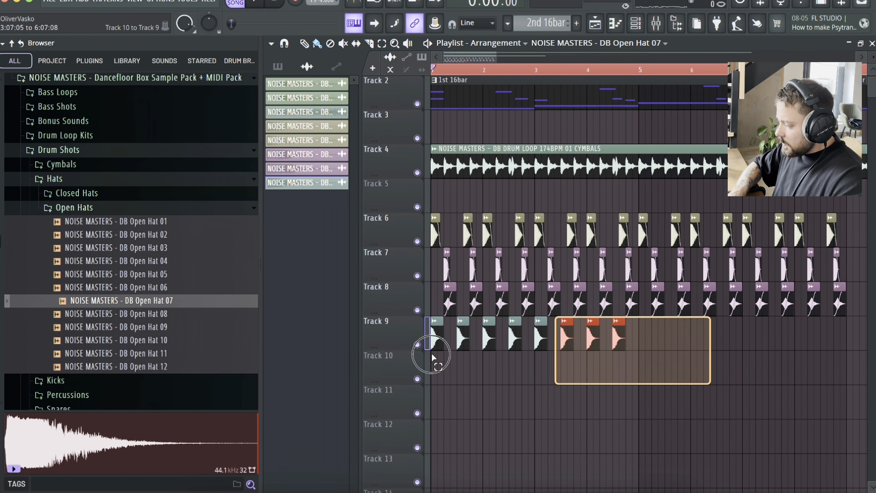
{"action": "key", "text": "ctrl+b"}
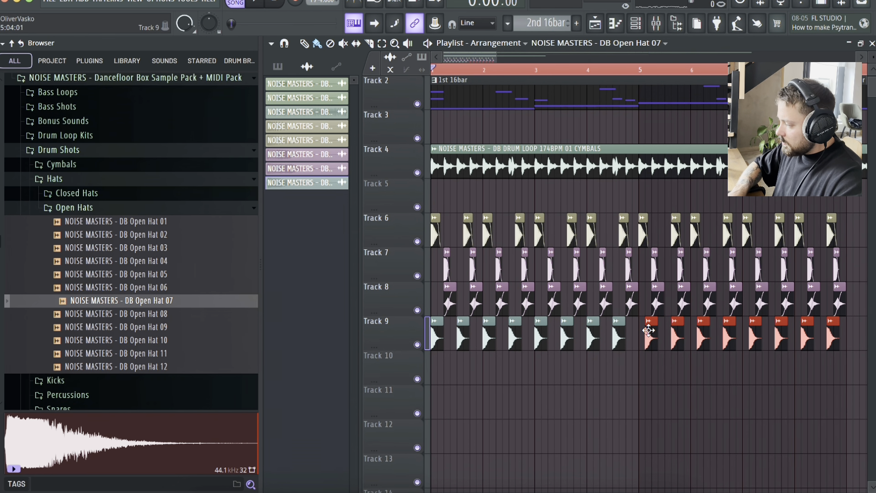
{"action": "scroll", "coordinate": [649, 330], "scroll_direction": "up", "scroll_amount": 3, "text": "ctrl"}
{"action": "key", "text": "shift+Left"}
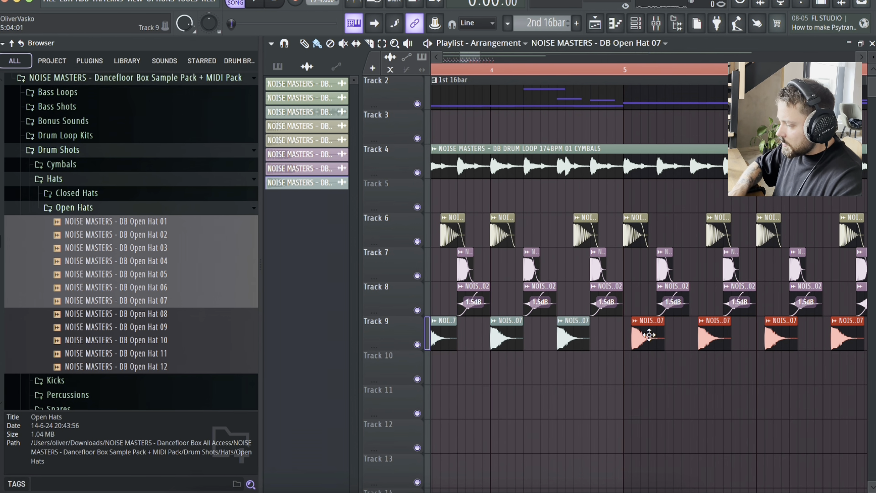
{"action": "scroll", "coordinate": [643, 335], "scroll_direction": "down", "scroll_amount": 4, "text": "ctrl"}
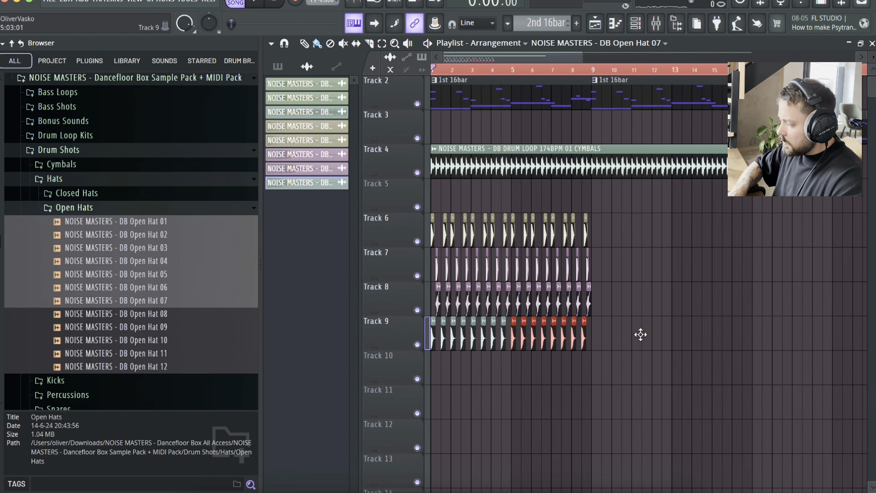
Duplicate the eight-bar open hat pattern on Track 9 and align the copies with the start of bar 9
{"action": "scroll", "coordinate": [586, 333], "scroll_direction": "up", "scroll_amount": 3, "text": "ctrl"}
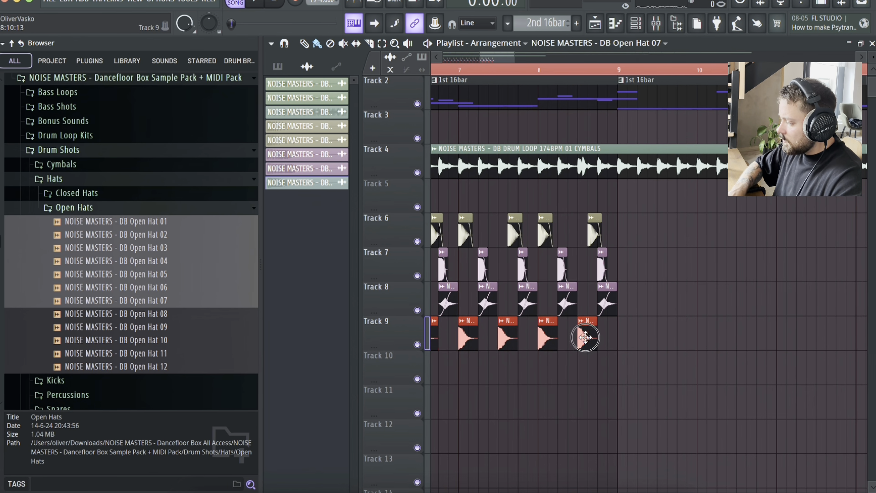
{"action": "left_click_drag", "start_coordinate": [585, 337], "coordinate": [858, 339], "text": "shift"}
{"action": "mouse_move", "coordinate": [580, 340]}
{"action": "left_mouse_down"}
{"action": "mouse_move", "coordinate": [700, 338]}
{"action": "mouse_move", "coordinate": [592, 333]}
{"action": "left_mouse_up"}
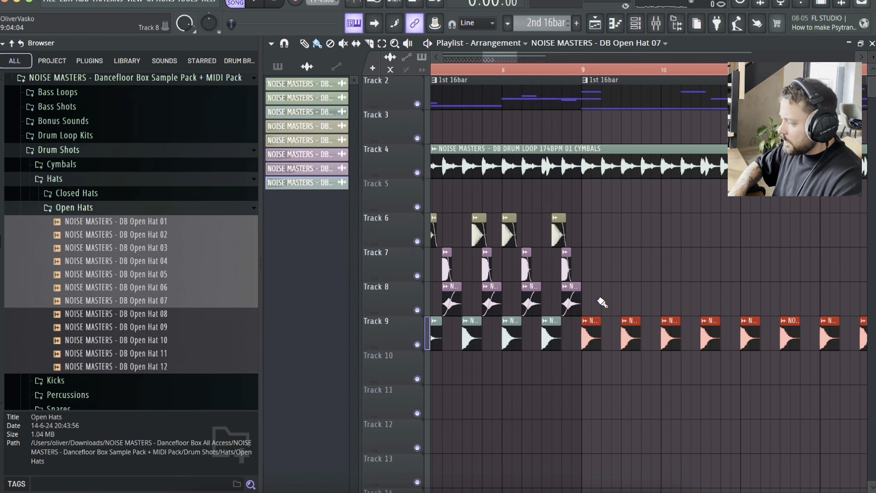
Duplicate the eight-bar kick and snare patterns on Tracks 6 to 8 to start at bar 9
{"action": "left_click_drag", "start_coordinate": [599, 300], "coordinate": [107, 234]}
{"action": "scroll", "coordinate": [458, 241], "scroll_direction": "down", "scroll_amount": 3}
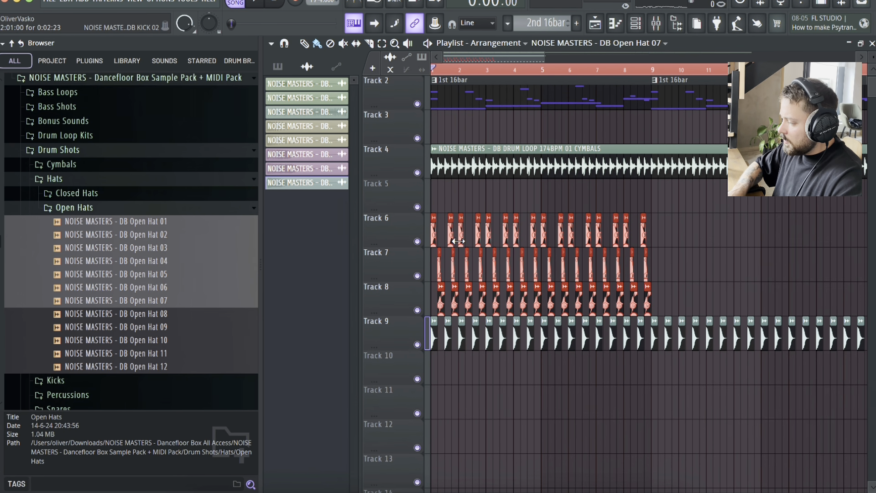
{"action": "scroll", "coordinate": [458, 241], "scroll_direction": "up", "scroll_amount": 2}
{"action": "left_click_drag", "start_coordinate": [460, 241], "coordinate": [796, 221]}
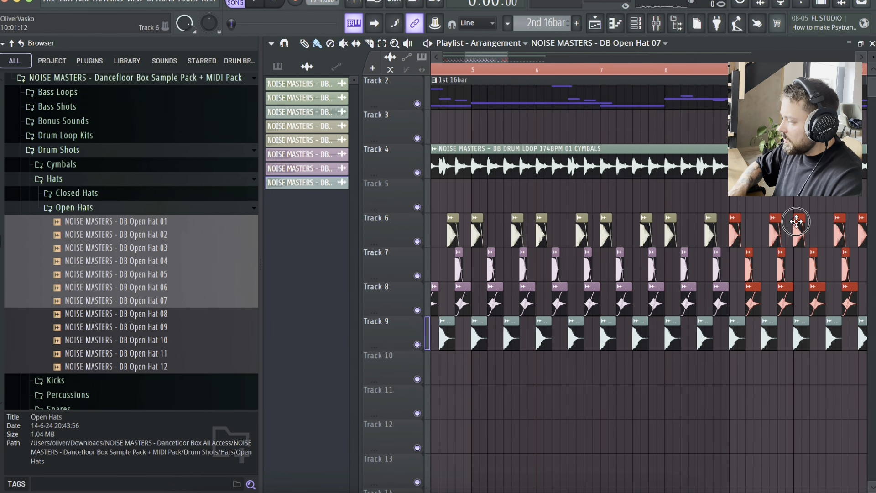
{"action": "scroll", "coordinate": [537, 280], "scroll_direction": "down", "scroll_amount": 4}
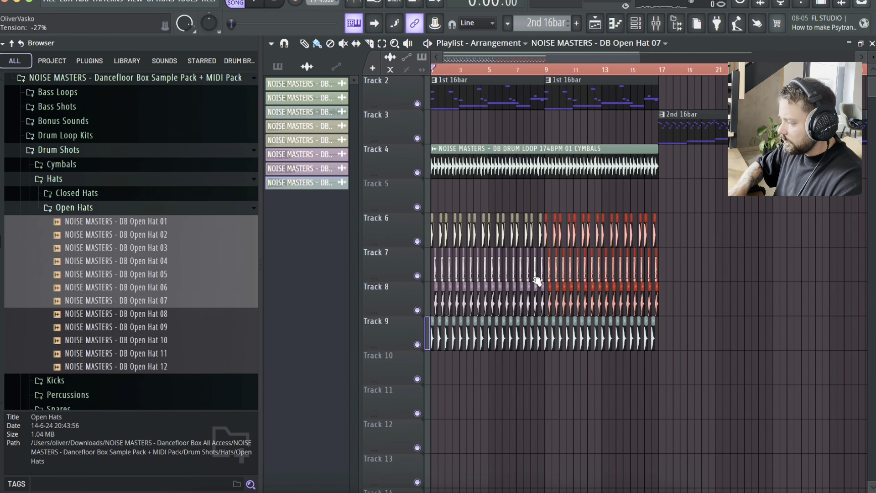
Move the cymbal drum loop from Track 4 down to Track 5, directly above the kicks
{"action": "left_click_drag", "start_coordinate": [731, 384], "coordinate": [312, 216]}
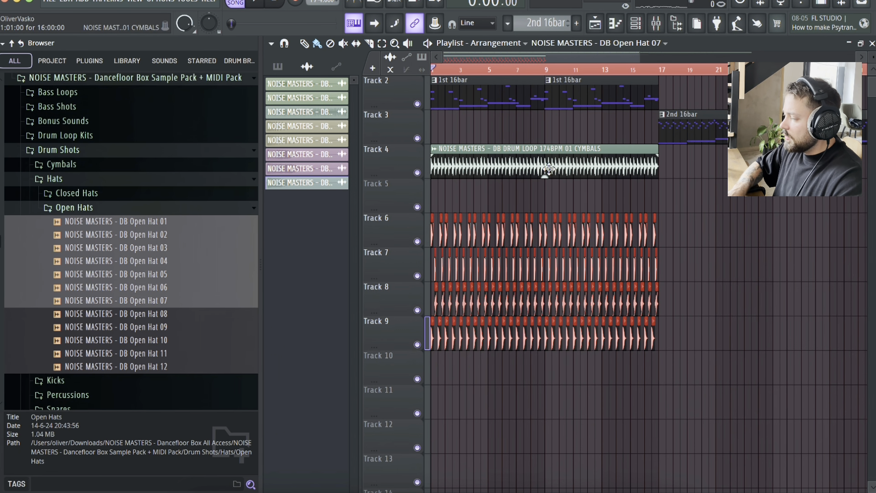
{"action": "left_click_drag", "start_coordinate": [488, 158], "coordinate": [488, 192]}
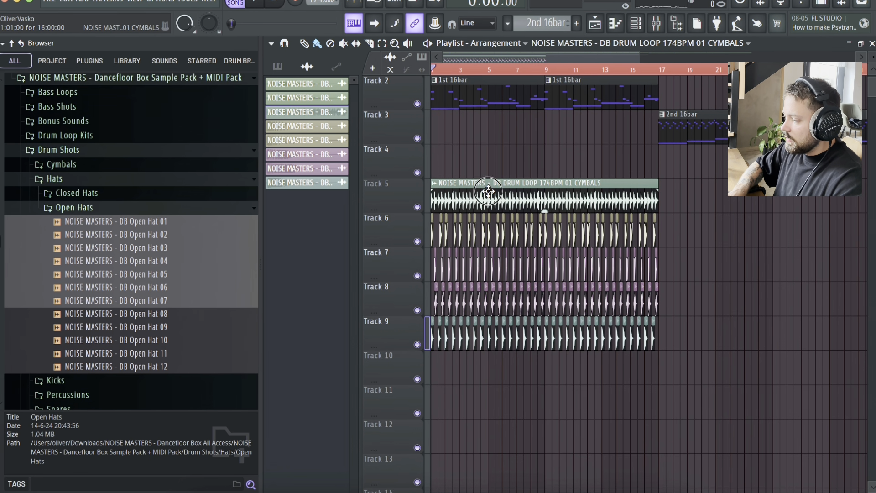
{"action": "scroll", "coordinate": [127, 348], "scroll_direction": "down", "scroll_amount": 5}
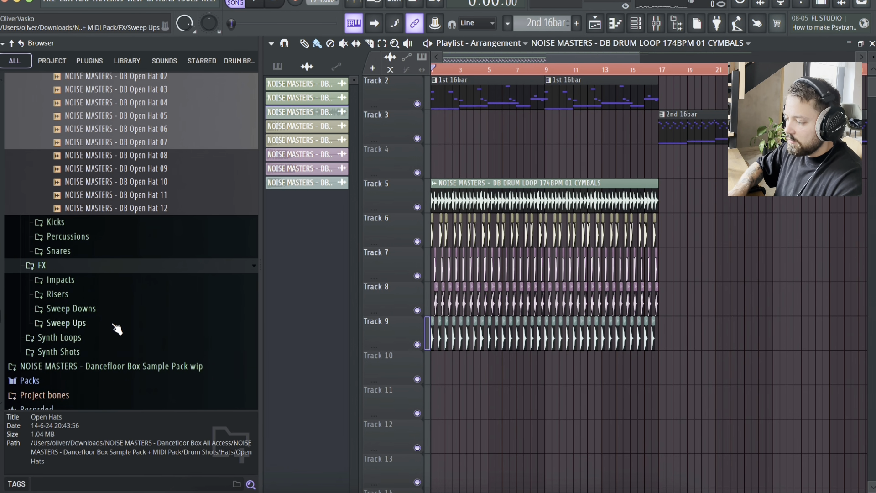
{"action": "scroll", "coordinate": [117, 276], "scroll_direction": "up", "scroll_amount": 7}
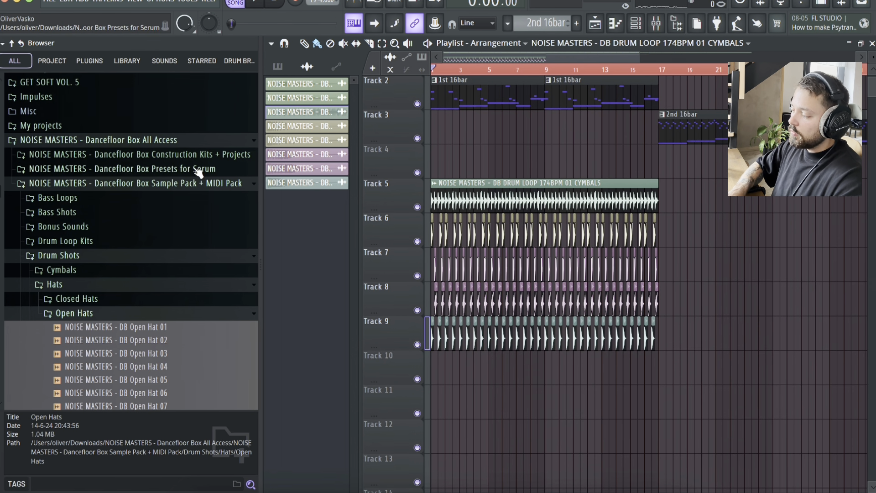
Duplicate the 16-bar drum arrangement on Tracks 5 to 9 to bars 17 and 33
{"action": "left_click_drag", "start_coordinate": [693, 348], "coordinate": [366, 203]}
{"action": "mouse_move", "coordinate": [781, 388]}
{"action": "left_mouse_down"}
{"action": "mouse_move", "coordinate": [368, 219]}
{"action": "mouse_move", "coordinate": [356, 186]}
{"action": "left_mouse_up"}
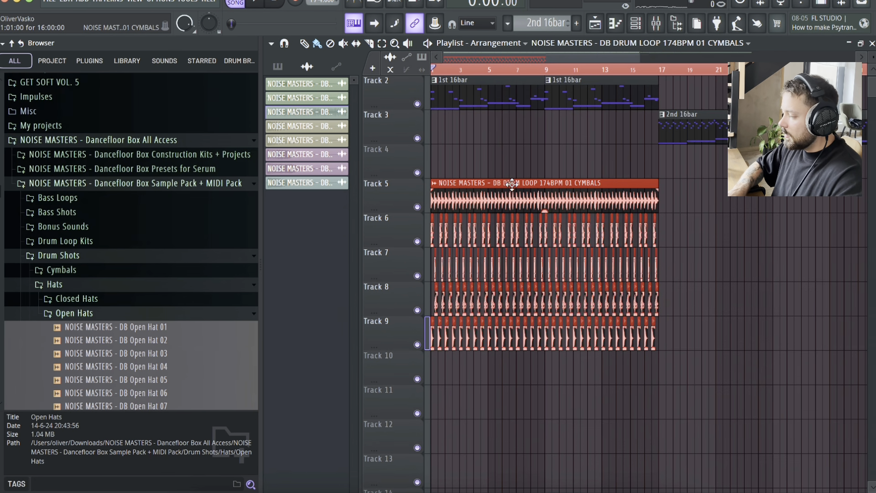
{"action": "scroll", "coordinate": [512, 185], "scroll_direction": "down", "scroll_amount": 3}
{"action": "left_click_drag", "start_coordinate": [459, 192], "coordinate": [730, 206]}
{"action": "left_click", "coordinate": [771, 162], "text": "super"}
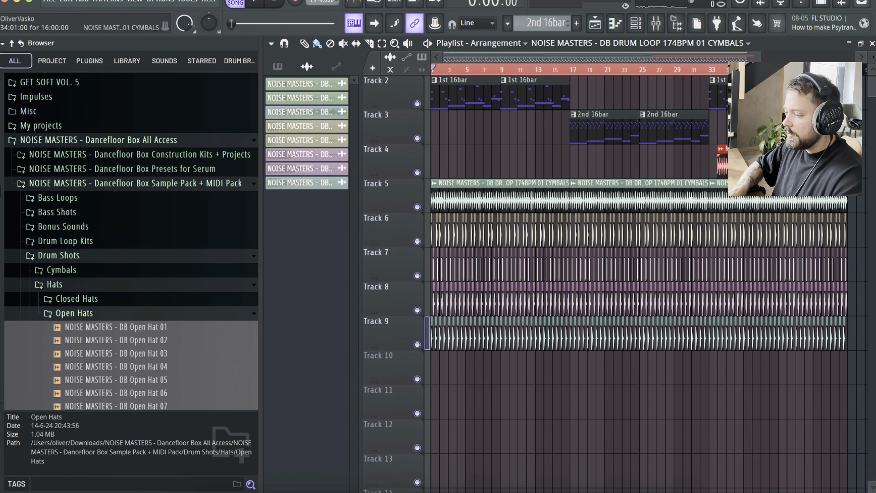
Collapse the Open Hats folder, open the Percussions folder in the sample pack and preview DB PERCUSSION 02
{"action": "left_click", "coordinate": [107, 184]}
{"action": "left_click", "coordinate": [173, 201]}
{"action": "scroll", "coordinate": [137, 320], "scroll_direction": "down", "scroll_amount": 3}
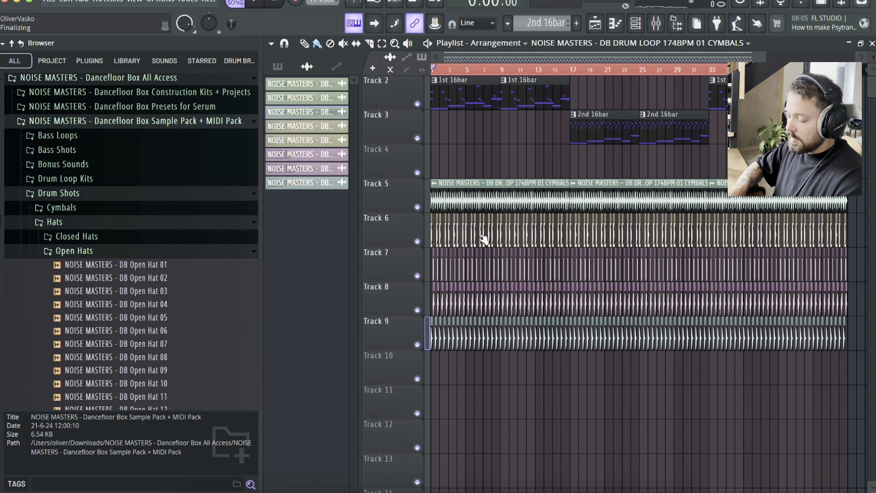
{"action": "left_click", "coordinate": [97, 251]}
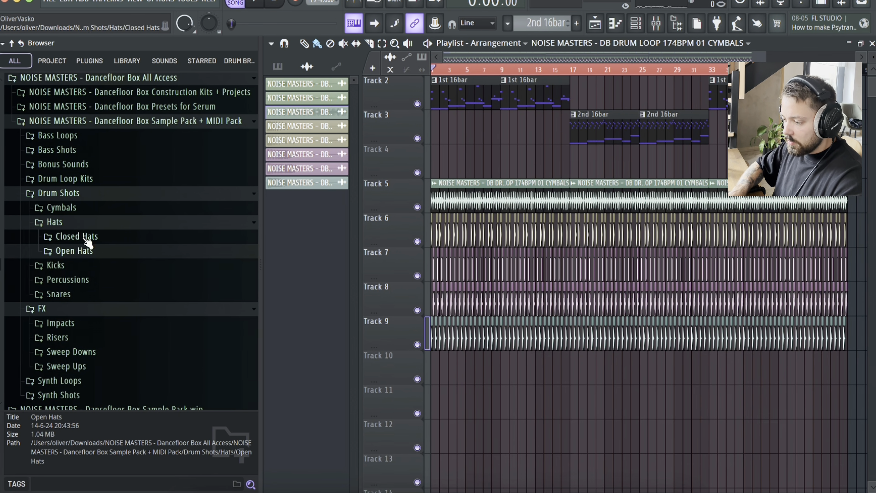
{"action": "left_click", "coordinate": [68, 278]}
{"action": "left_click", "coordinate": [88, 307]}
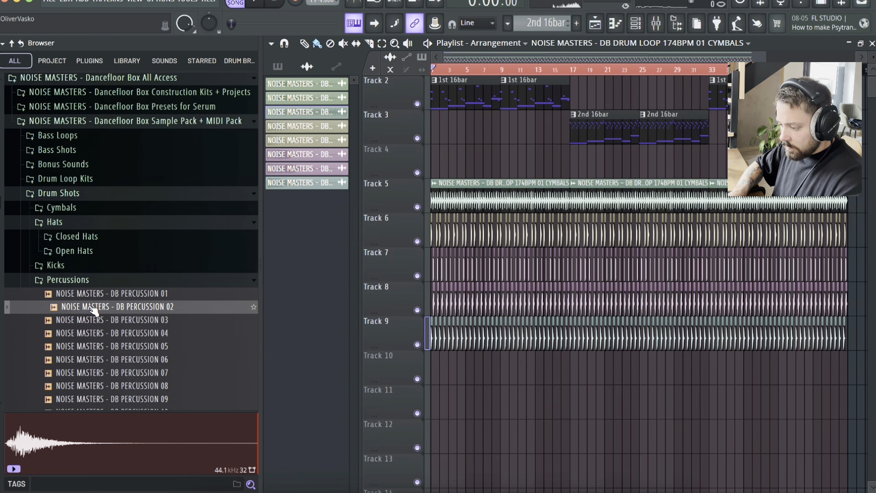
Preview DB PERCUSSION 13 from the Percussions folder
{"action": "scroll", "coordinate": [91, 297], "scroll_direction": "down", "scroll_amount": 5}
{"action": "left_click", "coordinate": [111, 258]}
{"action": "scroll", "coordinate": [114, 269], "scroll_direction": "up", "scroll_amount": 4}
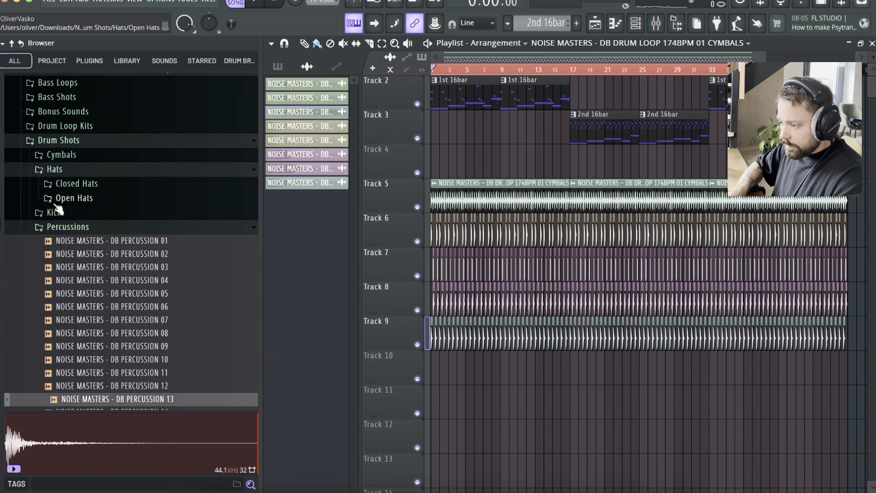
Open the Closed Hats folder in the sample pack and audition samples between DB Closed Hat 01 and 10
{"action": "left_click", "coordinate": [73, 183]}
{"action": "left_click", "coordinate": [87, 223]}
{"action": "left_click", "coordinate": [91, 197]}
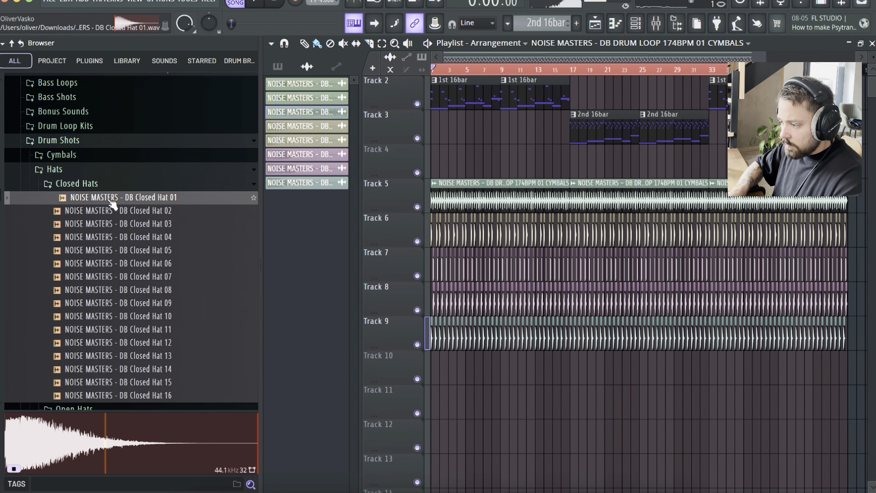
{"action": "left_click", "coordinate": [112, 212]}
{"action": "left_click", "coordinate": [113, 238]}
{"action": "left_click", "coordinate": [113, 265]}
{"action": "left_click", "coordinate": [114, 288]}
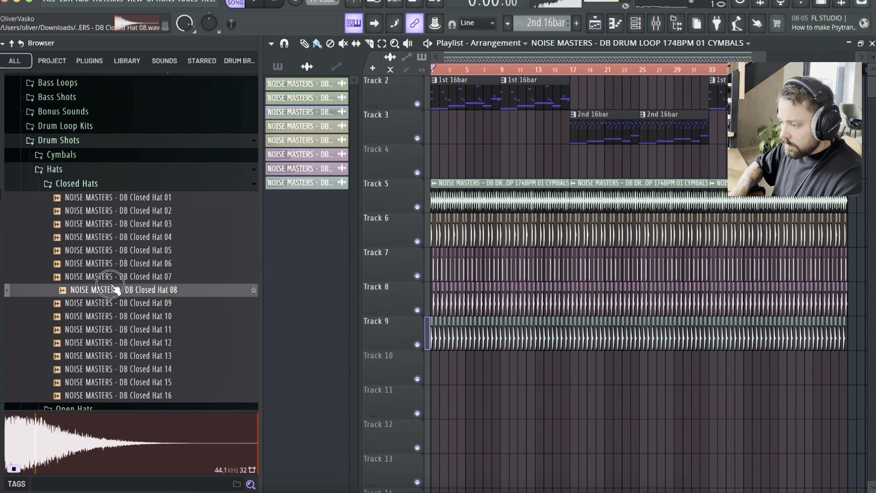
{"action": "left_click", "coordinate": [111, 302]}
{"action": "left_click", "coordinate": [114, 315]}
Compare the DB Closed Hat 01, 02 and 03 samples by previewing them again
{"action": "left_click", "coordinate": [127, 197]}
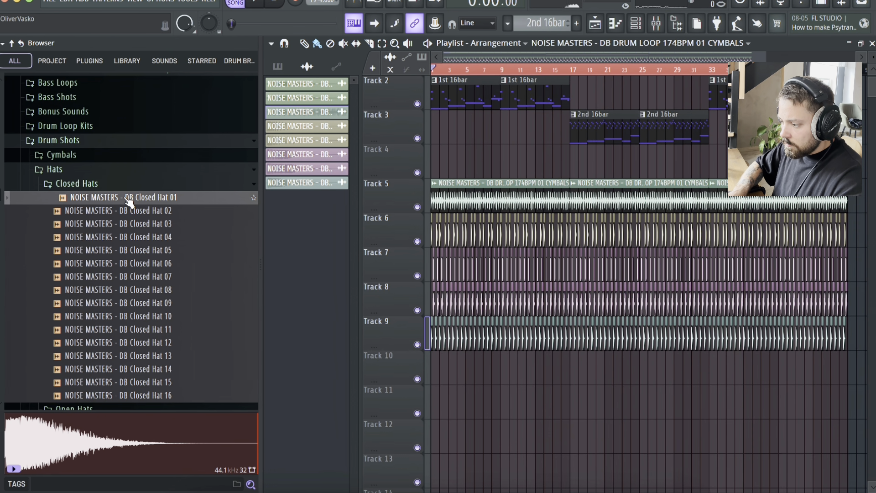
{"action": "left_click", "coordinate": [126, 211]}
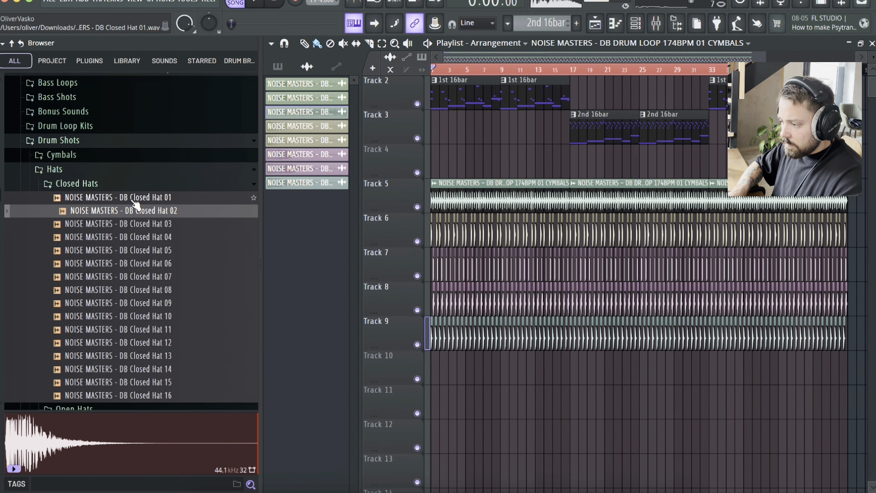
{"action": "left_click", "coordinate": [126, 198]}
{"action": "left_click", "coordinate": [130, 223]}
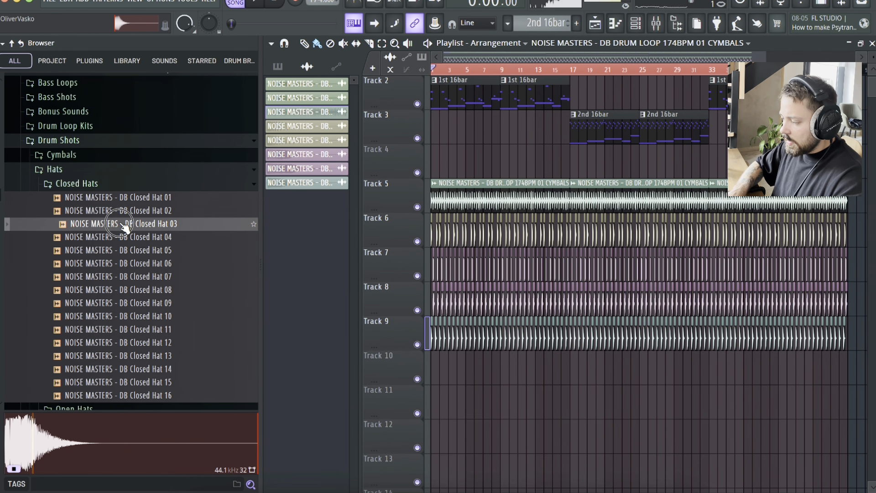
Place DB Closed Hat 03 on Track 10, starting at bar 1 below the open hats
{"action": "left_click_drag", "start_coordinate": [421, 371], "coordinate": [440, 372]}
{"action": "scroll", "coordinate": [383, 361], "scroll_direction": "up", "scroll_amount": 10}
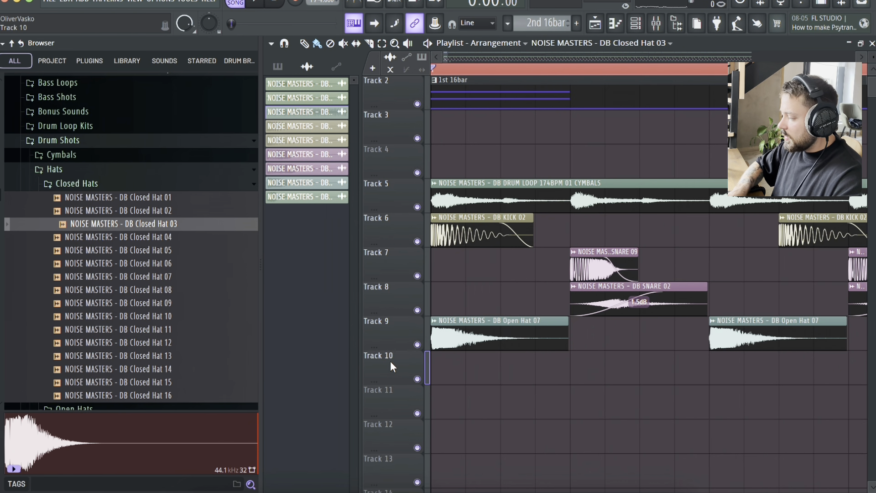
{"action": "scroll", "coordinate": [502, 362], "scroll_direction": "down", "scroll_amount": 2}
{"action": "scroll", "coordinate": [505, 365], "scroll_direction": "down", "scroll_amount": 2}
{"action": "scroll", "coordinate": [520, 292], "scroll_direction": "down", "scroll_amount": 1}
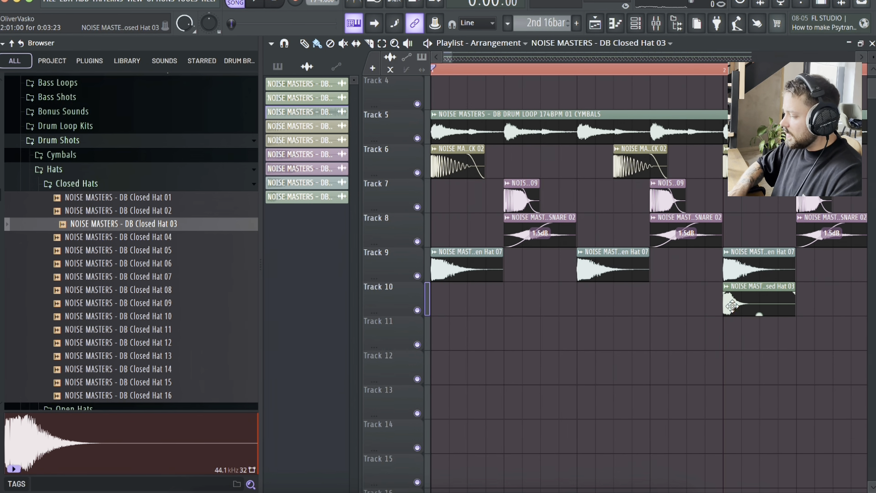
{"action": "left_click_drag", "start_coordinate": [732, 306], "coordinate": [440, 305]}
Solo Track 10 and repeat the closed hat every half beat across bars 1 and 2
{"action": "mouse_move", "coordinate": [504, 285]}
{"action": "left_mouse_down"}
{"action": "mouse_move", "coordinate": [463, 284]}
{"action": "mouse_move", "coordinate": [768, 319]}
{"action": "left_mouse_up"}
{"action": "right_click", "coordinate": [417, 311]}
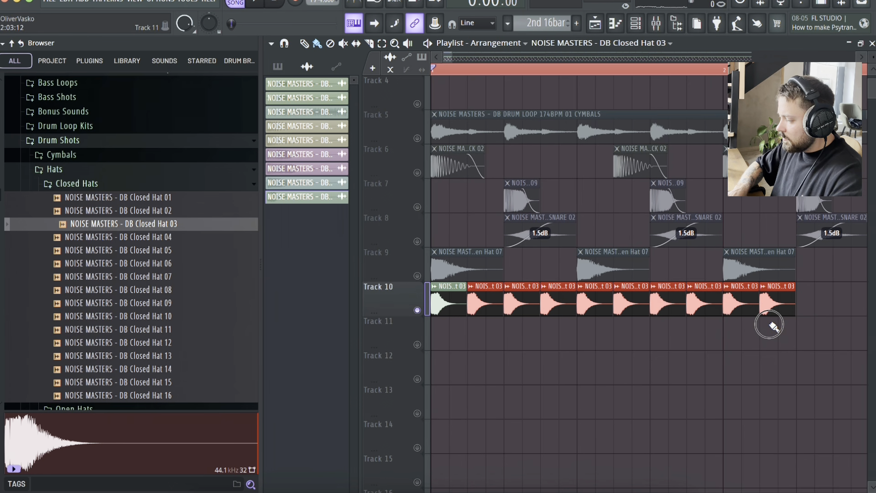
{"action": "scroll", "coordinate": [770, 324], "scroll_direction": "down", "scroll_amount": 1}
{"action": "scroll", "coordinate": [662, 302], "scroll_direction": "down", "scroll_amount": 3}
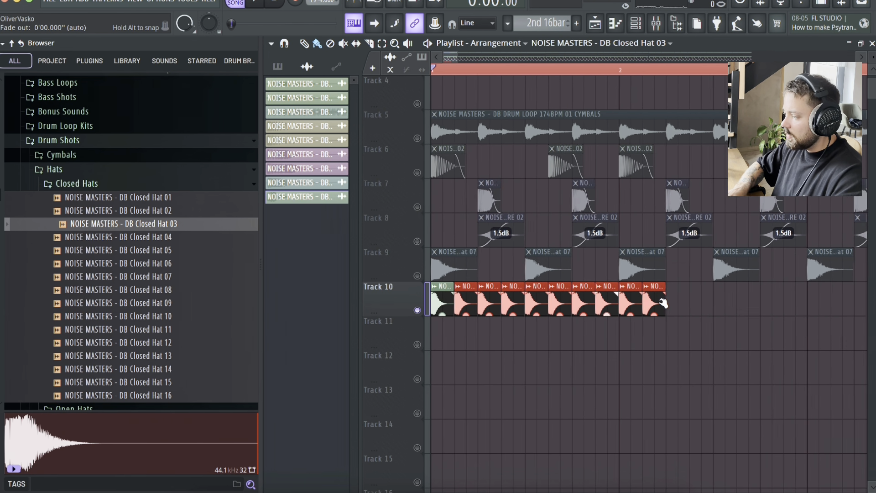
{"action": "mouse_move", "coordinate": [632, 303]}
{"action": "left_mouse_down"}
{"action": "mouse_move", "coordinate": [725, 305]}
{"action": "mouse_move", "coordinate": [343, 303]}
{"action": "left_mouse_up"}
{"action": "scroll", "coordinate": [720, 305], "scroll_direction": "down", "scroll_amount": 1}
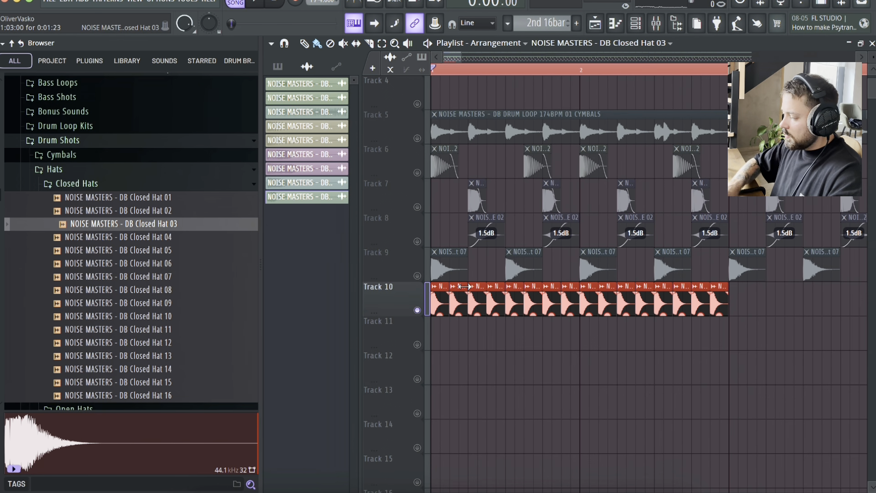
Duplicate the two-bar closed hat pattern on Track 10 in doubling blocks until it fills bars 1 to 16
{"action": "key", "text": "ctrl+b"}
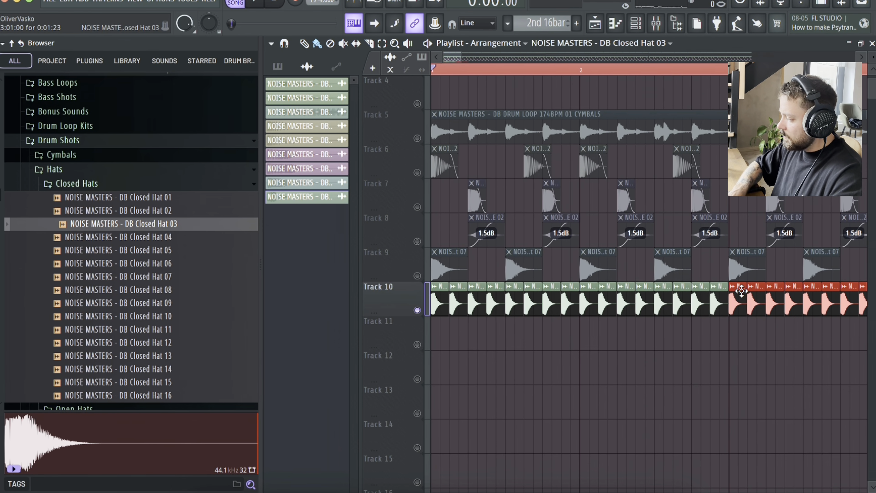
{"action": "scroll", "coordinate": [742, 291], "scroll_direction": "down", "scroll_amount": 3}
{"action": "left_click_drag", "start_coordinate": [741, 292], "coordinate": [306, 335]}
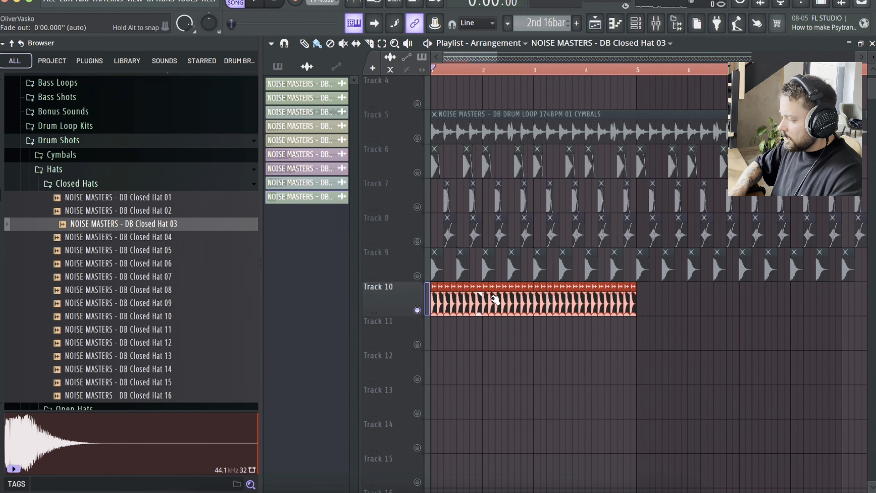
{"action": "left_click_drag", "start_coordinate": [504, 304], "coordinate": [710, 304]}
{"action": "scroll", "coordinate": [712, 301], "scroll_direction": "down", "scroll_amount": 2}
{"action": "mouse_move", "coordinate": [789, 304]}
{"action": "left_mouse_down"}
{"action": "mouse_move", "coordinate": [439, 303]}
{"action": "mouse_move", "coordinate": [797, 304]}
{"action": "left_mouse_up"}
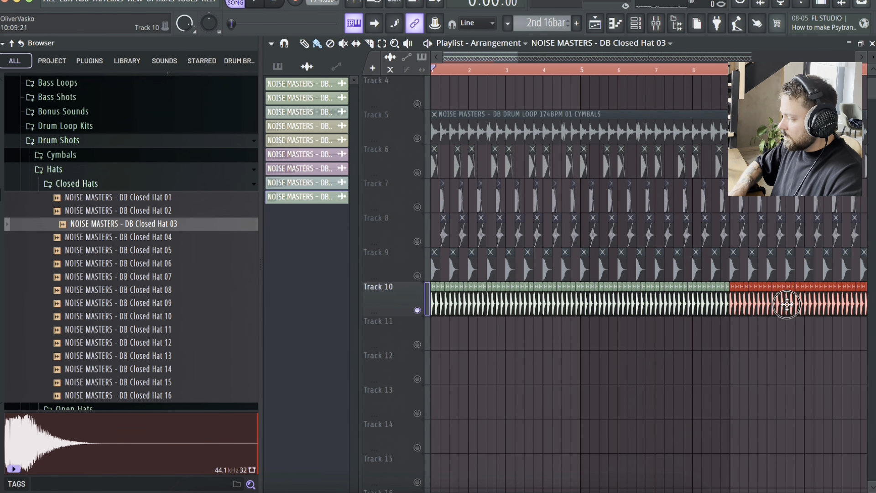
Duplicate the 16-bar closed hat pattern on Track 10 to bars 17 and 33
{"action": "scroll", "coordinate": [787, 304], "scroll_direction": "down", "scroll_amount": 5}
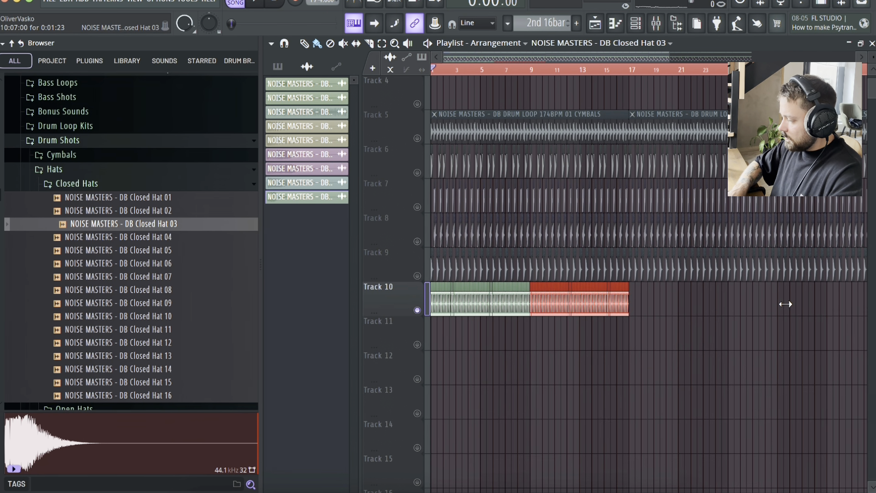
{"action": "left_click_drag", "start_coordinate": [694, 304], "coordinate": [657, 304]}
{"action": "scroll", "coordinate": [656, 304], "scroll_direction": "down", "scroll_amount": 2}
{"action": "scroll", "coordinate": [656, 304], "scroll_direction": "down", "scroll_amount": 1}
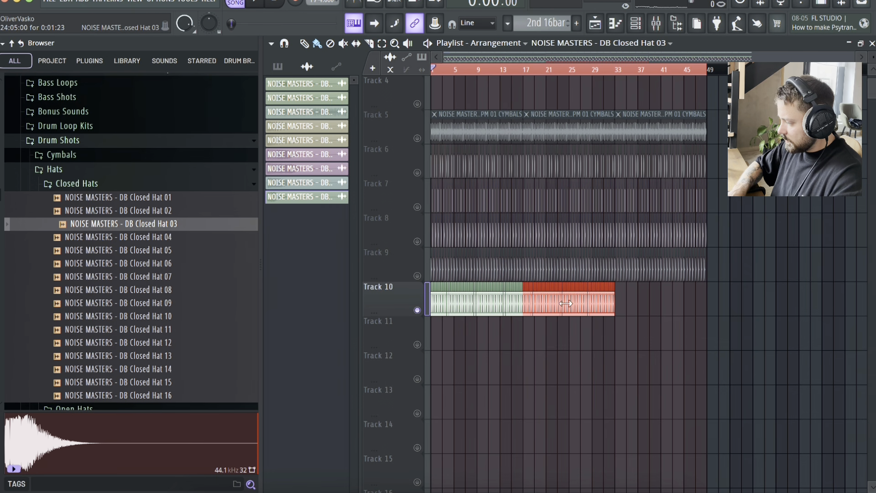
{"action": "left_click_drag", "start_coordinate": [573, 303], "coordinate": [669, 307]}
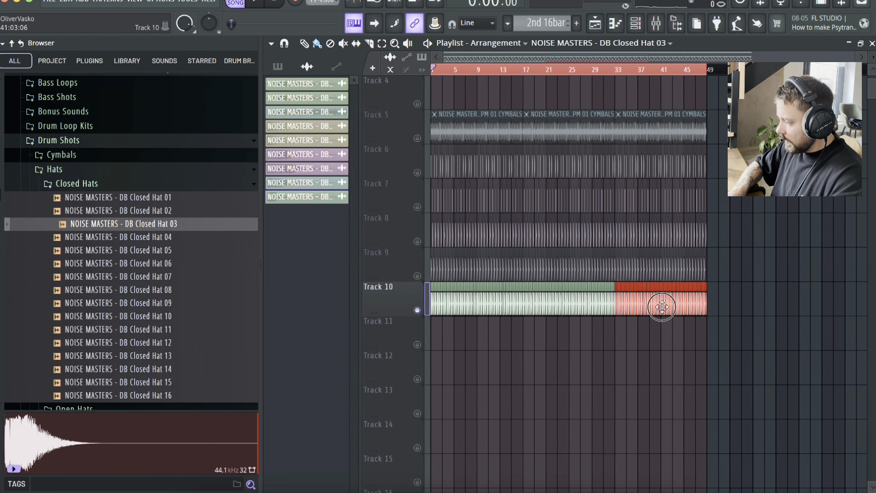
Try to move one closed hat clip in bar 25 on Track 10 slightly earlier
{"action": "scroll", "coordinate": [571, 304], "scroll_direction": "up", "scroll_amount": 4}
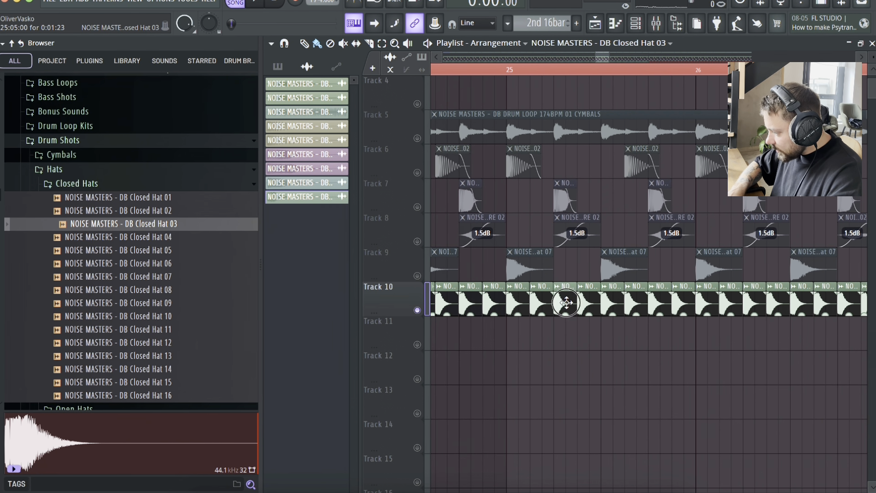
{"action": "left_click_drag", "start_coordinate": [566, 303], "coordinate": [559, 282]}
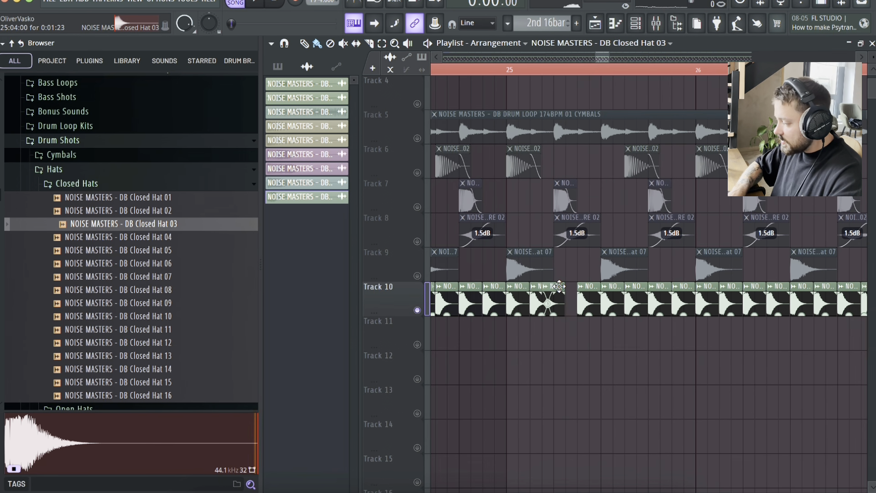
{"action": "scroll", "coordinate": [559, 286], "scroll_direction": "up", "scroll_amount": 2}
{"action": "scroll", "coordinate": [583, 302], "scroll_direction": "down", "scroll_amount": 8}
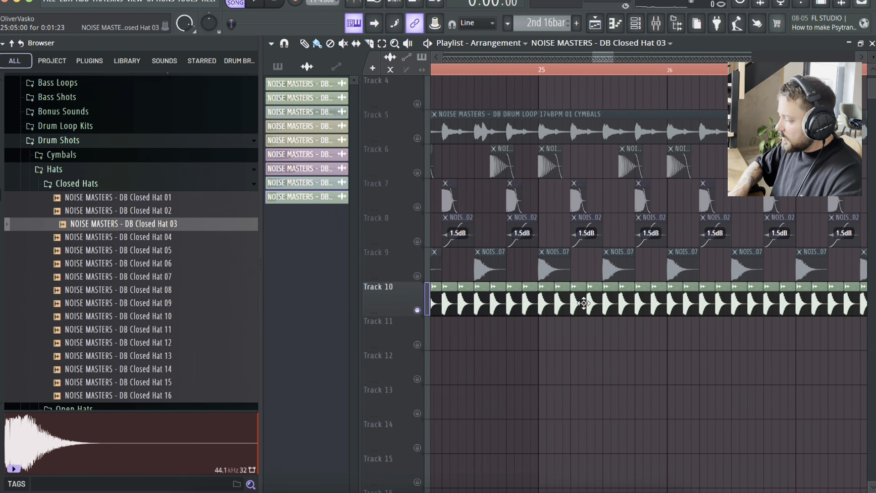
Unmute Tracks 5 to 9 and all remaining playlist tracks, and play the arrangement from the start
{"action": "left_click", "coordinate": [417, 275]}
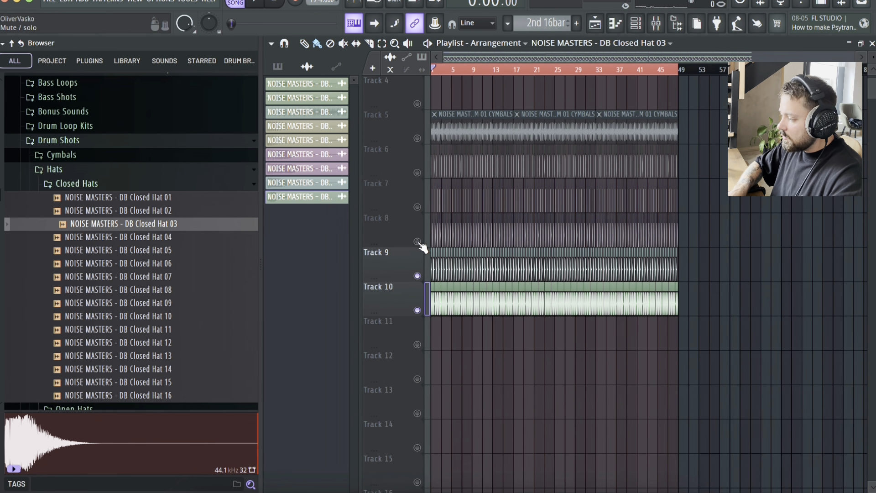
{"action": "left_click", "coordinate": [417, 241]}
{"action": "left_click", "coordinate": [417, 206]}
{"action": "left_click", "coordinate": [416, 173]}
{"action": "left_click", "coordinate": [417, 138]}
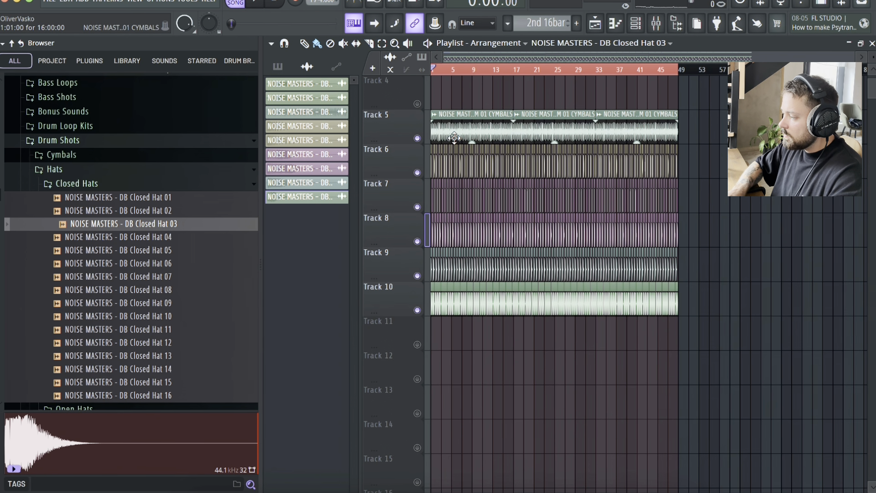
{"action": "scroll", "coordinate": [453, 137], "scroll_direction": "up", "scroll_amount": 3}
{"action": "left_click", "coordinate": [416, 172], "text": "ctrl"}
{"action": "left_click", "coordinate": [417, 173], "text": "ctrl"}
{"action": "key", "text": "space"}
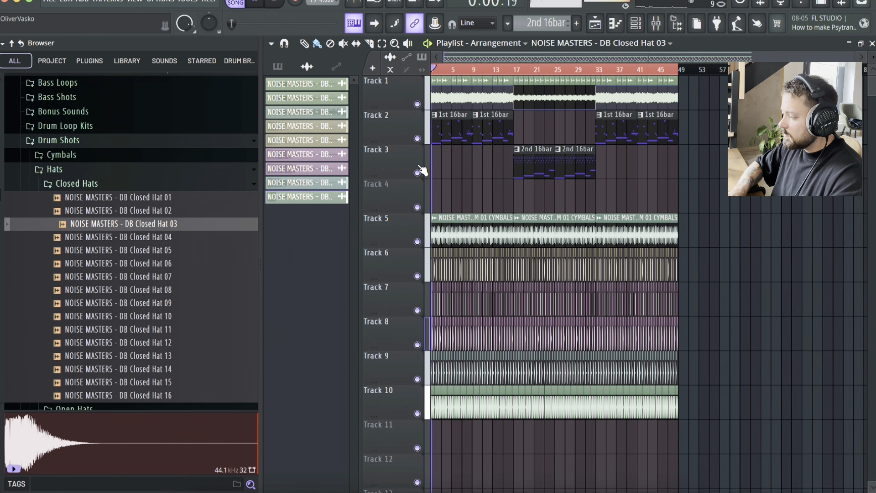
Set the channel volume of DB Closed Hat 03 to 42% and of DB Open Hat 07 to 51%
{"action": "scroll", "coordinate": [368, 234], "scroll_direction": "up", "scroll_amount": 10}
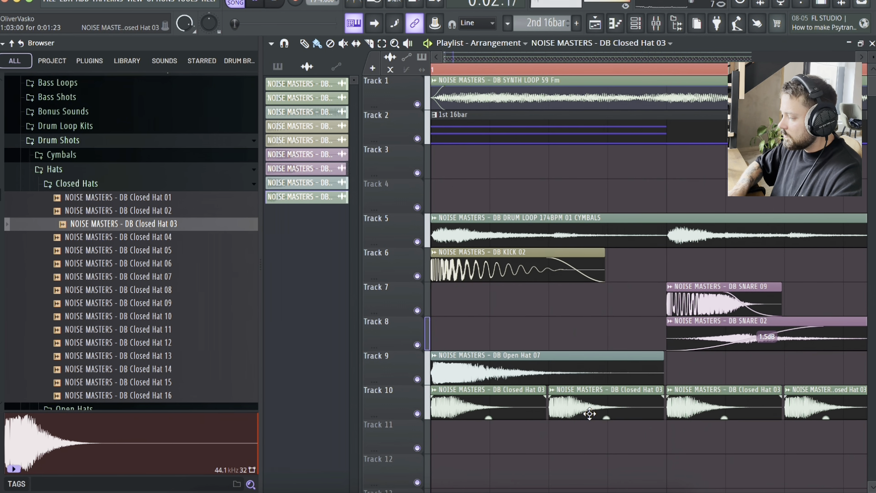
{"action": "double_click", "coordinate": [589, 408]}
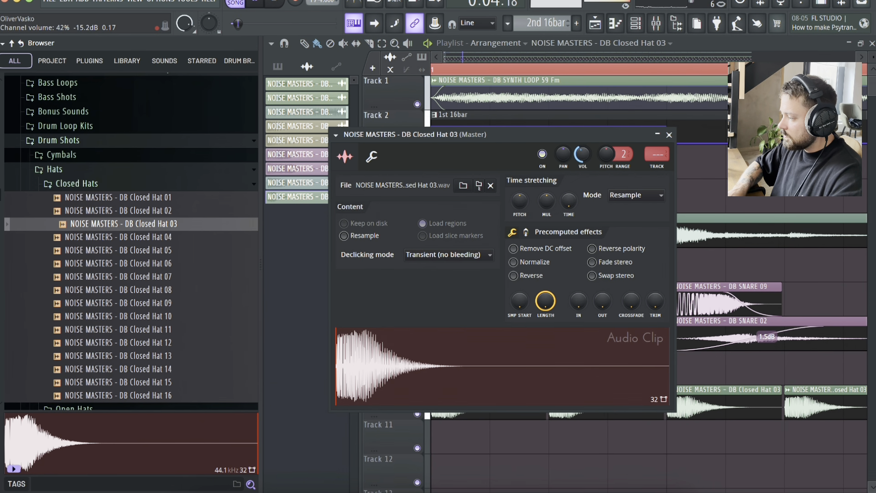
{"action": "left_click", "coordinate": [668, 135]}
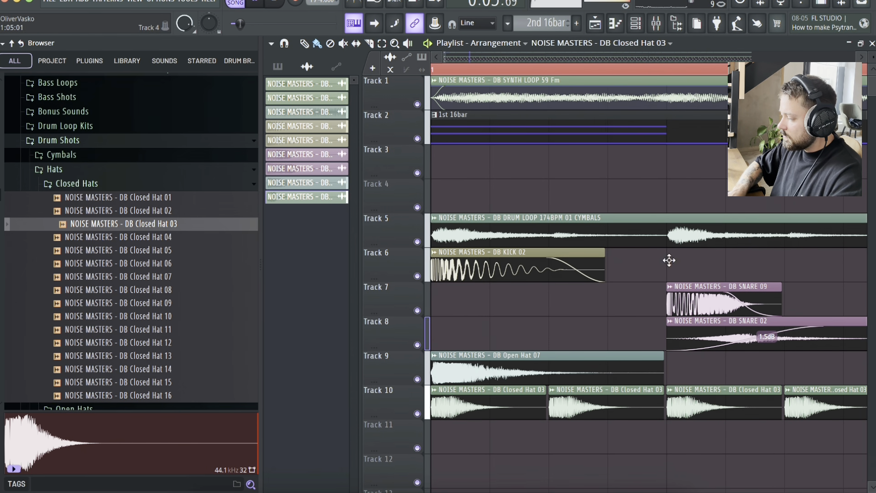
{"action": "double_click", "coordinate": [552, 363]}
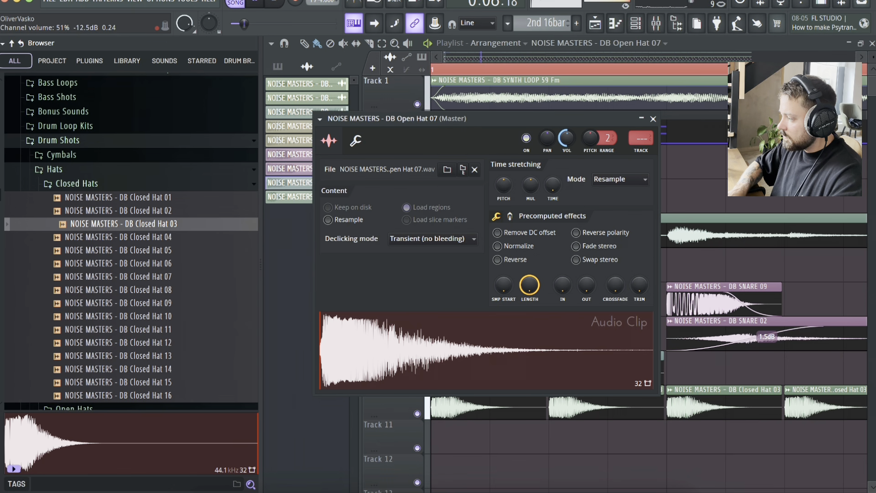
{"action": "left_click", "coordinate": [653, 119]}
Review the channel settings of the cymbal drum loop on Track 5
{"action": "double_click", "coordinate": [591, 223]}
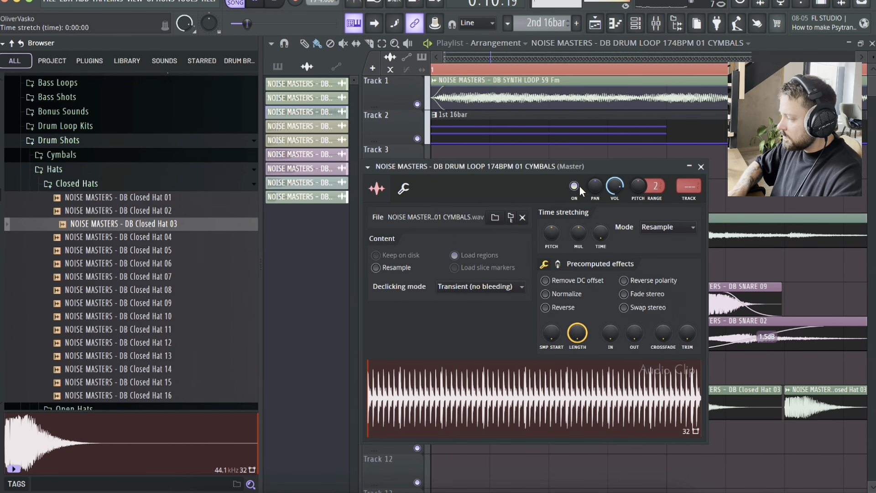
{"action": "left_click", "coordinate": [701, 166]}
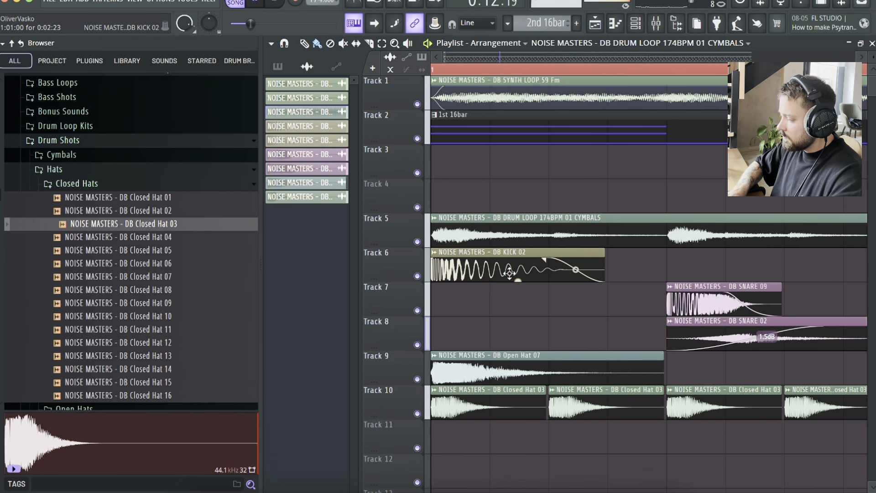
{"action": "scroll", "coordinate": [509, 273], "scroll_direction": "down", "scroll_amount": 4}
{"action": "scroll", "coordinate": [509, 273], "scroll_direction": "down", "scroll_amount": 2}
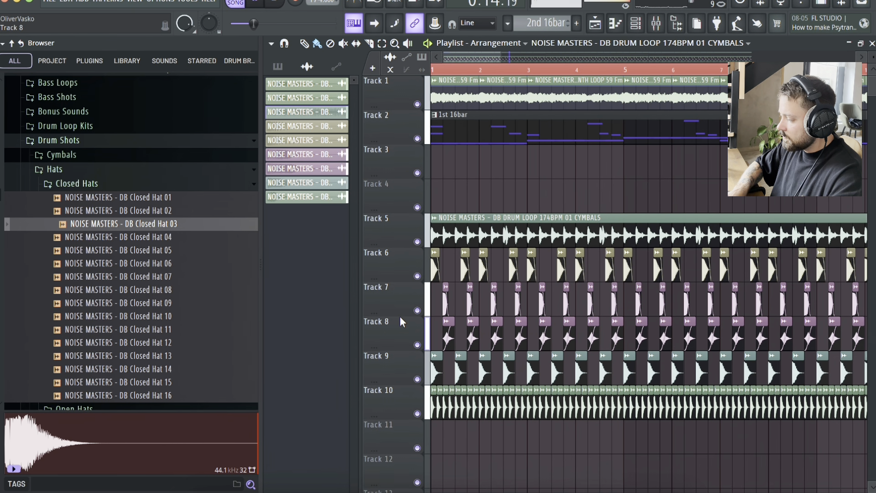
Stop playback and add a fade-in of about 0.054 s to the first DB Open Hat 07 clip on Track 9
{"action": "scroll", "coordinate": [399, 316], "scroll_direction": "up", "scroll_amount": 6}
{"action": "scroll", "coordinate": [427, 352], "scroll_direction": "up", "scroll_amount": 3}
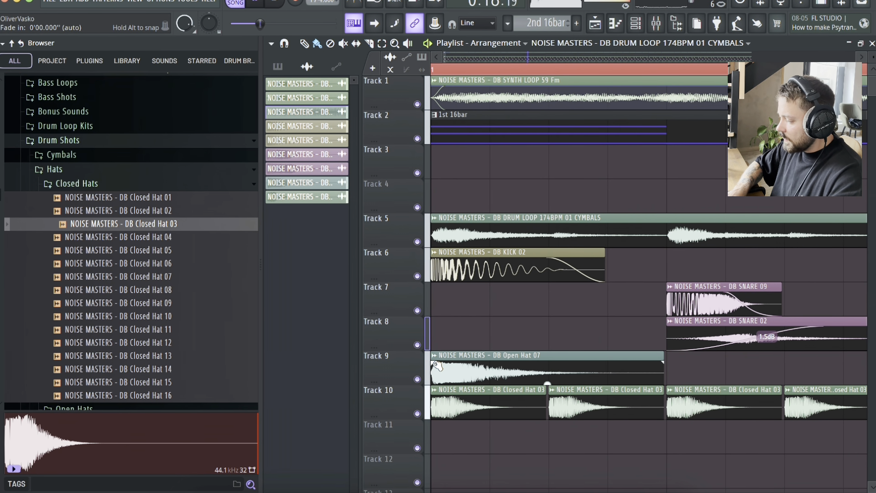
{"action": "key", "text": "space"}
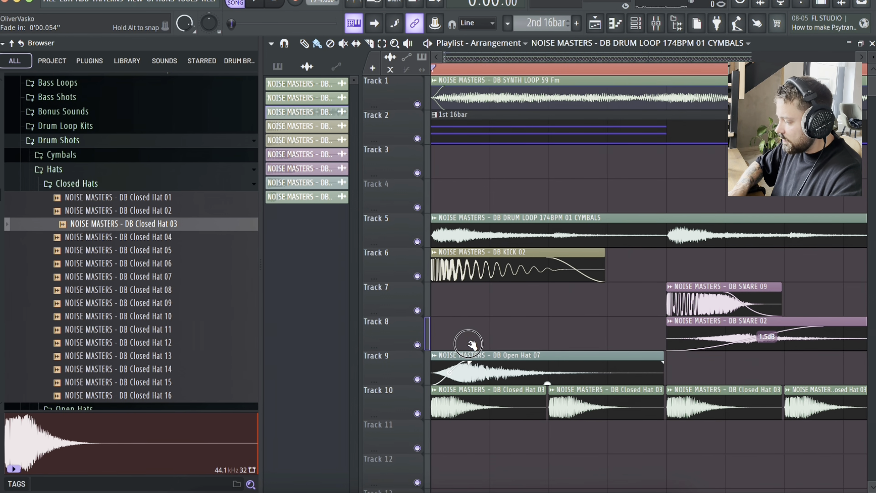
{"action": "scroll", "coordinate": [474, 349], "scroll_direction": "down", "scroll_amount": 4}
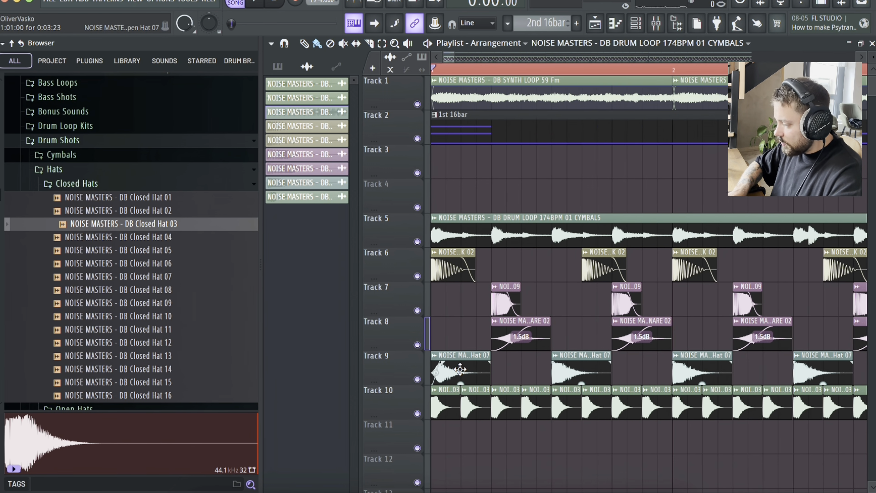
Replace the DB Open Hat 07 clip at bar 2 on Track 9 with a copy of the first, faded-in clip
{"action": "key", "text": "super+z"}
{"action": "right_click", "coordinate": [685, 365]}
{"action": "left_click", "coordinate": [674, 364]}
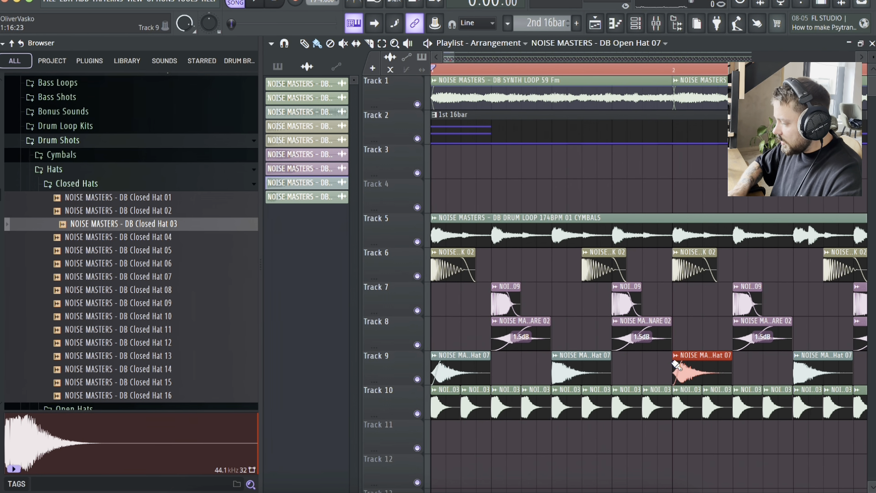
Delete all DB Open Hat 07 clips on Track 9 from bar 3 to the end of the arrangement
{"action": "scroll", "coordinate": [675, 365], "scroll_direction": "down", "scroll_amount": 1}
{"action": "scroll", "coordinate": [676, 365], "scroll_direction": "down", "scroll_amount": 2}
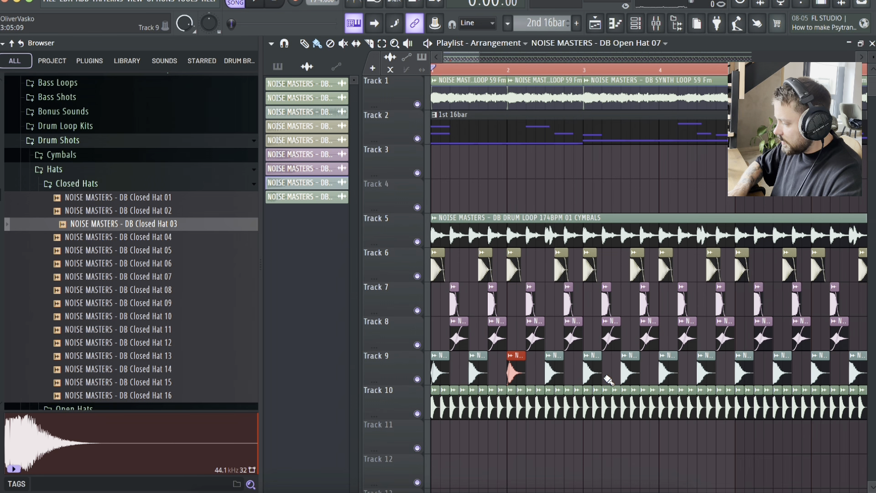
{"action": "right_click", "coordinate": [596, 371]}
{"action": "right_click", "coordinate": [632, 369]}
{"action": "scroll", "coordinate": [634, 369], "scroll_direction": "down", "scroll_amount": 4}
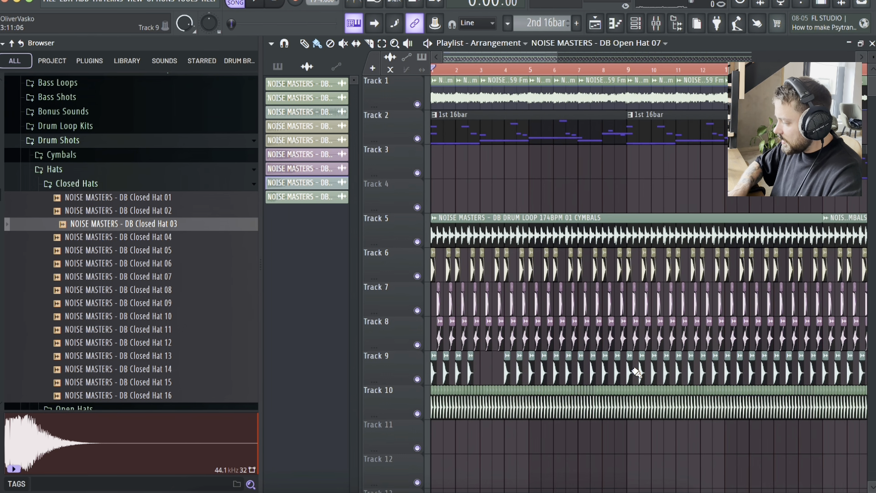
{"action": "scroll", "coordinate": [634, 369], "scroll_direction": "down", "scroll_amount": 2}
{"action": "left_click_drag", "start_coordinate": [708, 368], "coordinate": [446, 366]}
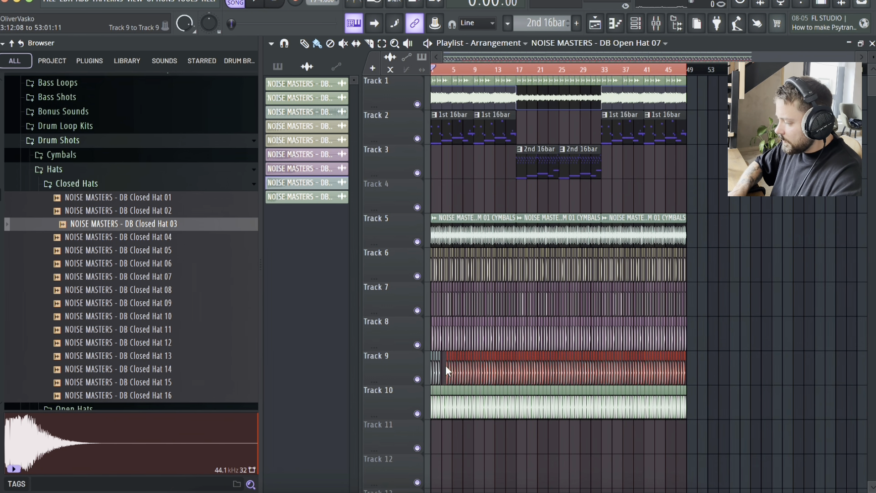
{"action": "key", "text": "Delete"}
Duplicate the four-clip open hat pattern of bars 1 and 2 on Track 9 into bars 3 and 4
{"action": "scroll", "coordinate": [406, 365], "scroll_direction": "up", "scroll_amount": 6}
{"action": "scroll", "coordinate": [406, 366], "scroll_direction": "up", "scroll_amount": 2}
{"action": "left_click_drag", "start_coordinate": [790, 374], "coordinate": [835, 373]}
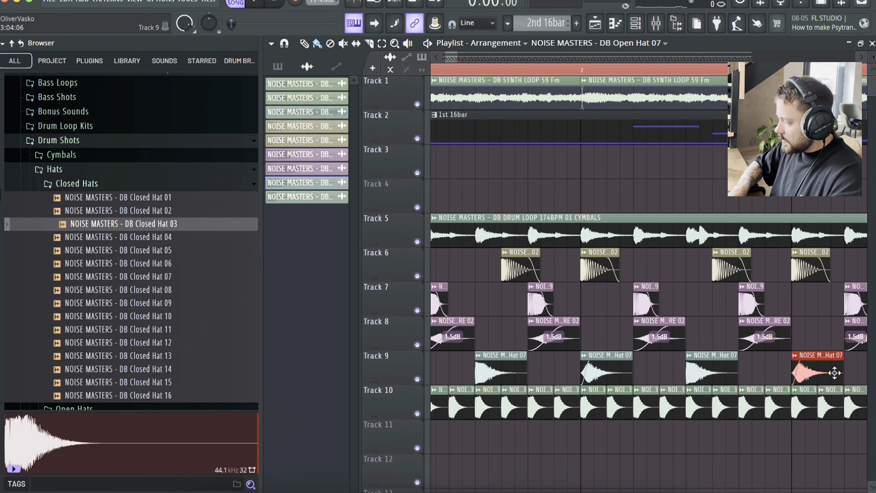
{"action": "scroll", "coordinate": [834, 373], "scroll_direction": "down", "scroll_amount": 2}
{"action": "scroll", "coordinate": [835, 373], "scroll_direction": "down", "scroll_amount": 4}
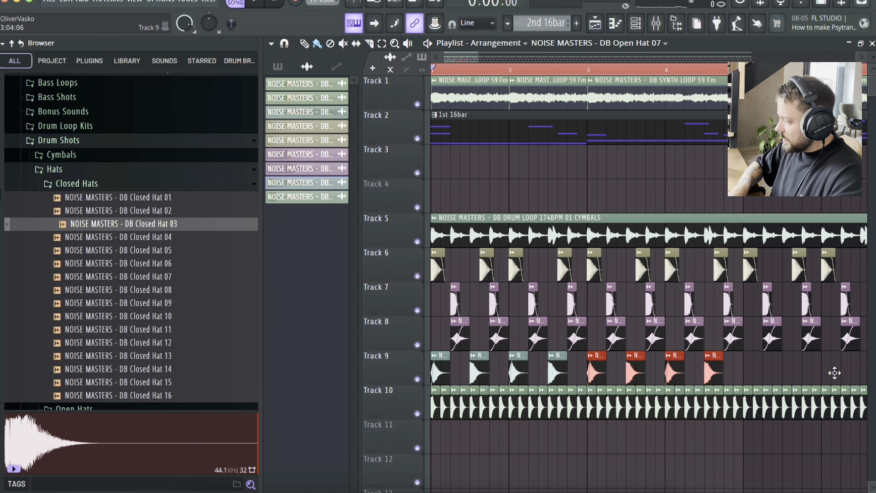
{"action": "scroll", "coordinate": [710, 333], "scroll_direction": "down", "scroll_amount": 4}
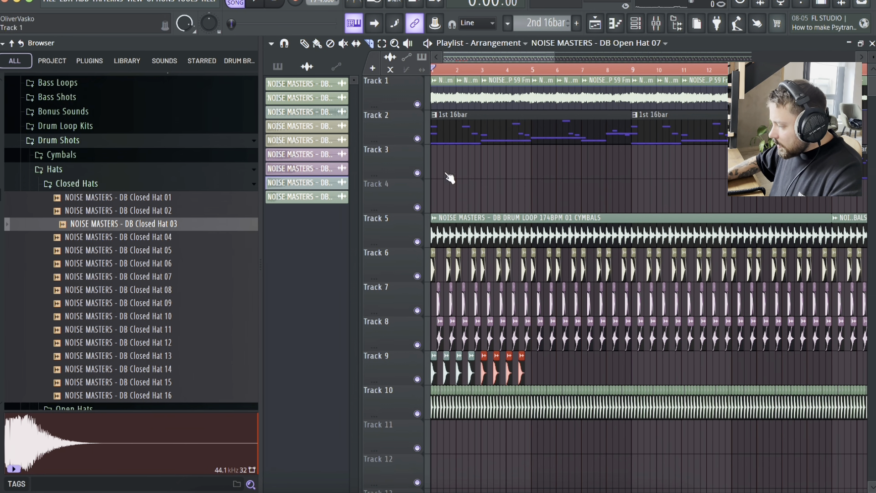
Slice the Track 5 cymbal loop at bar 5 and delete everything on Tracks 5 to 10 from bar 5 onward
{"action": "left_click", "coordinate": [531, 237]}
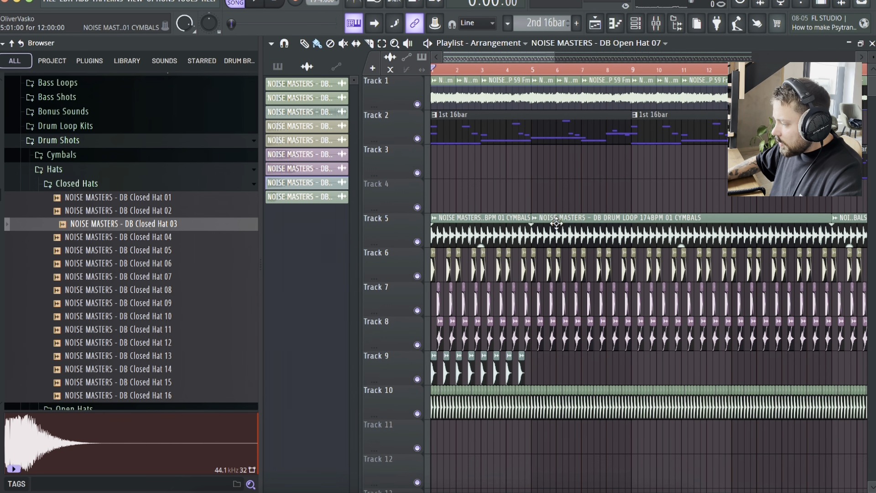
{"action": "right_click", "coordinate": [587, 236]}
{"action": "mouse_move", "coordinate": [536, 271]}
{"action": "left_mouse_down"}
{"action": "mouse_move", "coordinate": [593, 318]}
{"action": "mouse_move", "coordinate": [546, 307]}
{"action": "mouse_move", "coordinate": [540, 349]}
{"action": "left_mouse_up"}
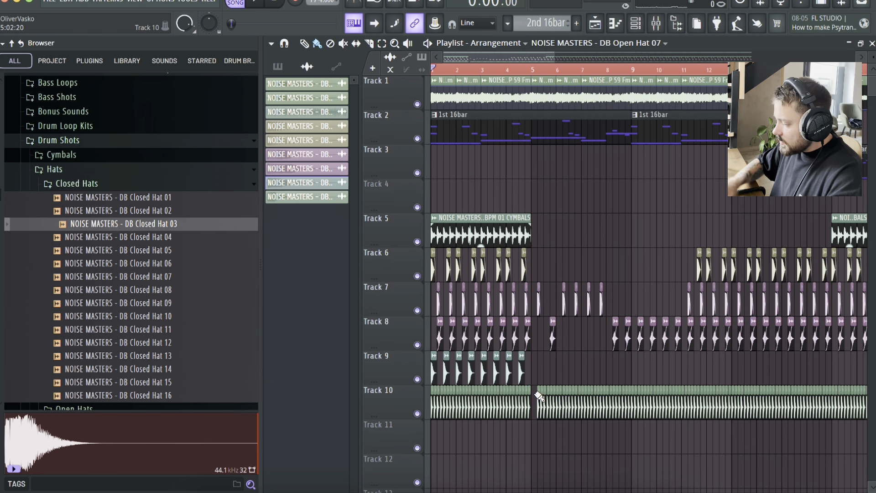
{"action": "scroll", "coordinate": [556, 335], "scroll_direction": "down", "scroll_amount": 3}
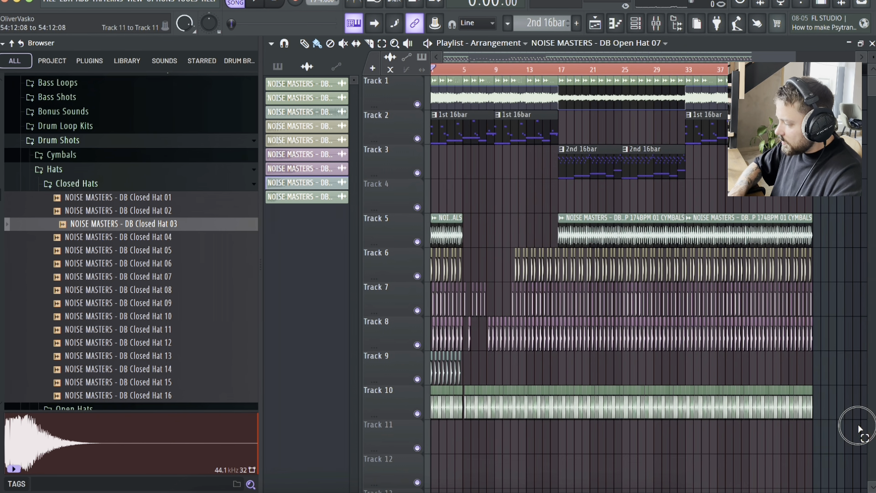
{"action": "left_click_drag", "start_coordinate": [857, 429], "coordinate": [470, 225]}
{"action": "key", "text": "Delete"}
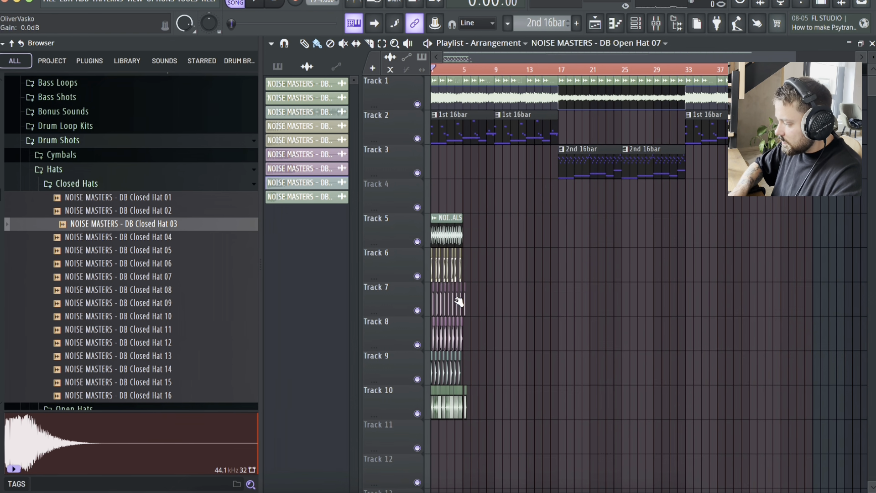
{"action": "scroll", "coordinate": [498, 368], "scroll_direction": "up", "scroll_amount": 3}
{"action": "scroll", "coordinate": [485, 309], "scroll_direction": "up", "scroll_amount": 2}
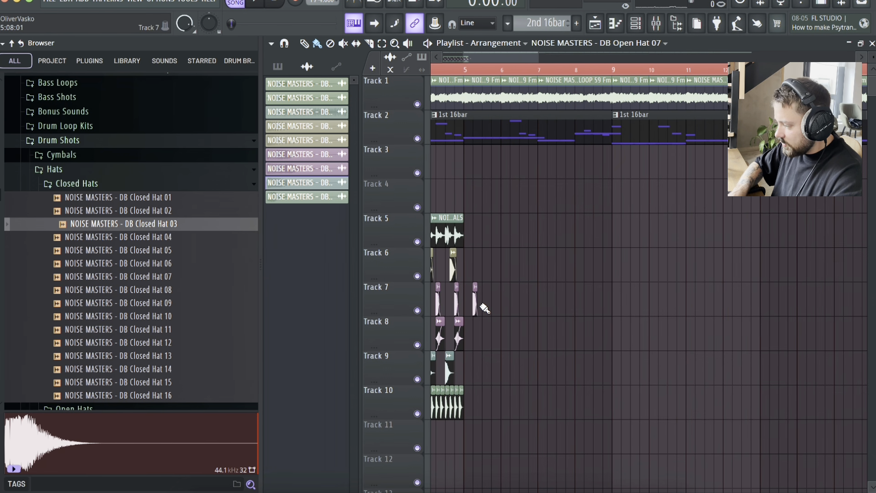
Play the four-bar drum section from the start to check the hats, and stop playback
{"action": "scroll", "coordinate": [475, 309], "scroll_direction": "left", "scroll_amount": 5}
{"action": "key", "text": "space"}
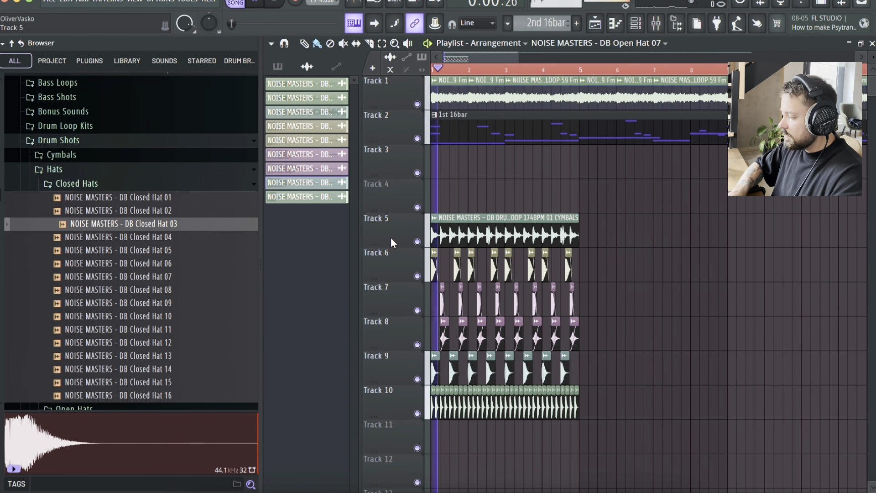
{"action": "scroll", "coordinate": [445, 251], "scroll_direction": "up", "scroll_amount": 3}
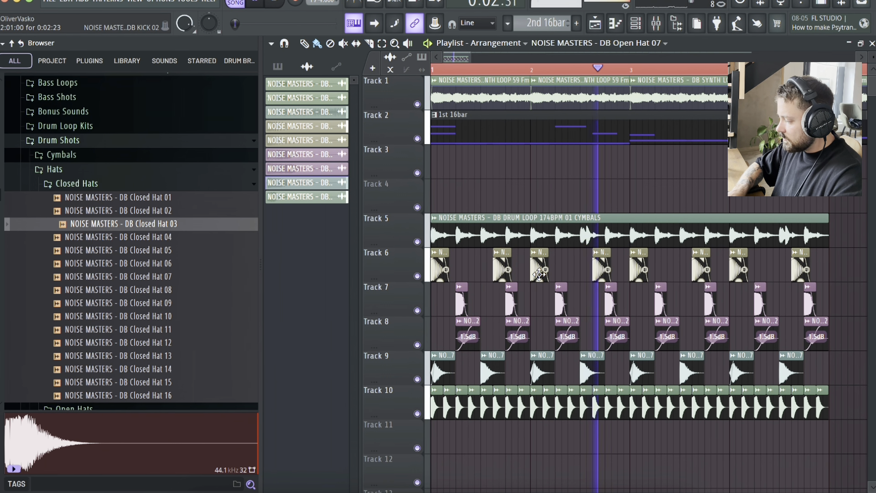
{"action": "scroll", "coordinate": [395, 395], "scroll_direction": "up", "scroll_amount": 4}
{"action": "scroll", "coordinate": [395, 394], "scroll_direction": "down", "scroll_amount": 5}
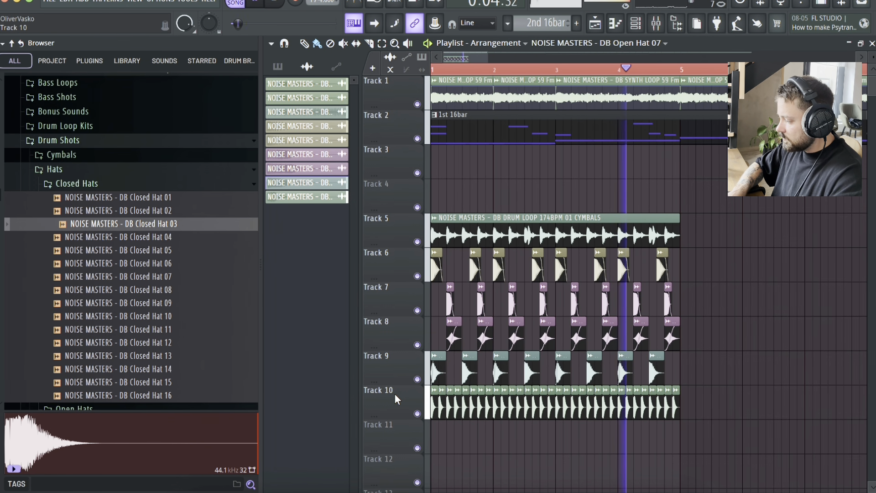
{"action": "scroll", "coordinate": [395, 394], "scroll_direction": "up", "scroll_amount": 4}
{"action": "key", "text": "space"}
Add a fade-in of about 0.029 s to the first DB Closed Hat 03 clip on Track 10 and replace the third clip with its copy
{"action": "scroll", "coordinate": [395, 395], "scroll_direction": "up", "scroll_amount": 3}
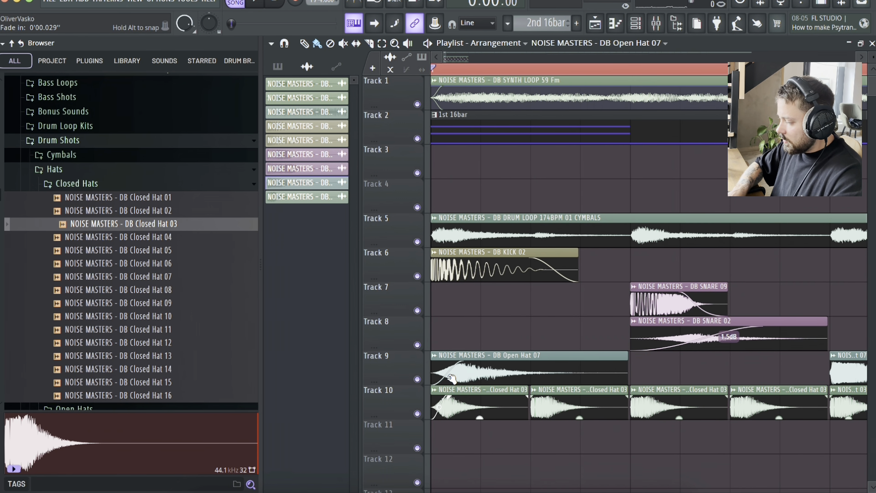
{"action": "right_click", "coordinate": [661, 396]}
{"action": "left_click_drag", "start_coordinate": [656, 424], "coordinate": [668, 397]}
Replace the sixth and seventh DB Closed Hat 03 clips of bar 1 on Track 10 with faded-in copies prepared on Track 11
{"action": "scroll", "coordinate": [669, 399], "scroll_direction": "down", "scroll_amount": 4}
{"action": "scroll", "coordinate": [669, 398], "scroll_direction": "up", "scroll_amount": 1}
{"action": "scroll", "coordinate": [585, 403], "scroll_direction": "up", "scroll_amount": 1}
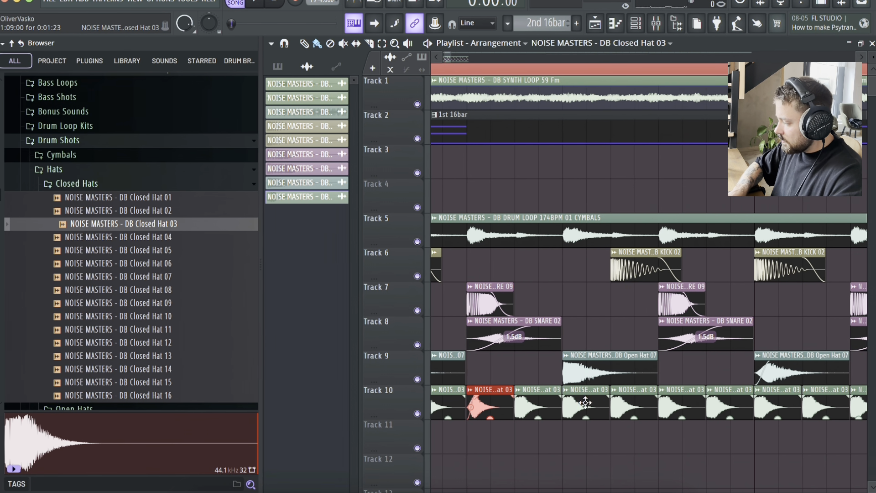
{"action": "mouse_move", "coordinate": [488, 402]}
{"action": "left_mouse_down"}
{"action": "mouse_move", "coordinate": [652, 434]}
{"action": "mouse_move", "coordinate": [633, 454]}
{"action": "mouse_move", "coordinate": [684, 440]}
{"action": "left_mouse_up"}
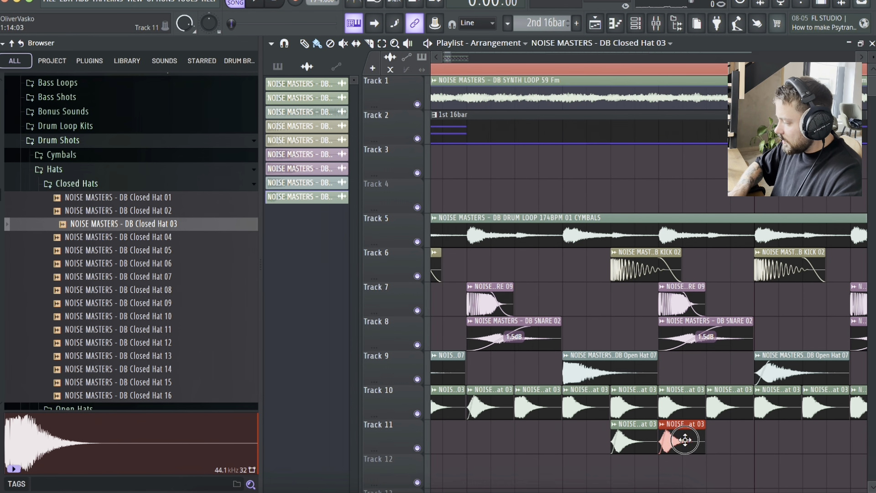
{"action": "right_click", "coordinate": [684, 412]}
{"action": "right_click", "coordinate": [639, 415]}
{"action": "left_click", "coordinate": [625, 445], "text": "shift+super"}
{"action": "key", "text": "shift+Up"}
Delete the DB Closed Hat 03 clips after bar 1 on Track 10 and copy the eight-clip bar 1 pattern behind it
{"action": "scroll", "coordinate": [625, 445], "scroll_direction": "down", "scroll_amount": 5}
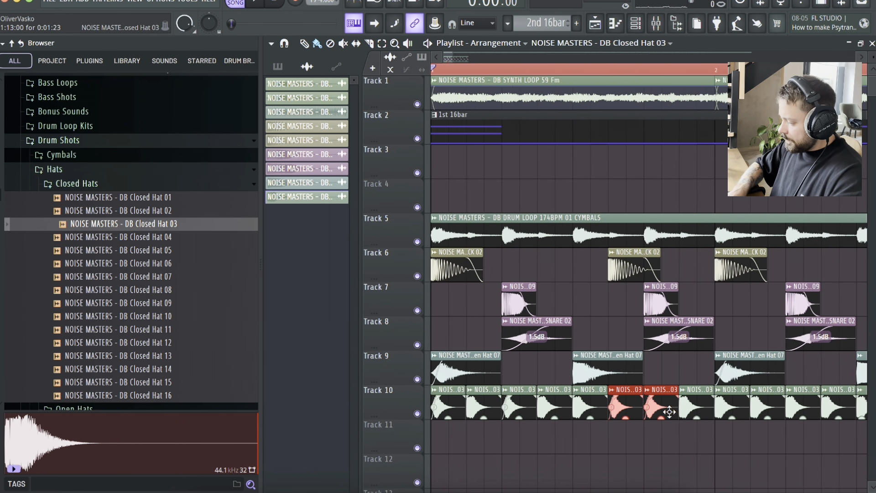
{"action": "left_click_drag", "start_coordinate": [671, 416], "coordinate": [354, 398]}
{"action": "key", "text": "Delete"}
{"action": "scroll", "coordinate": [354, 399], "scroll_direction": "up", "scroll_amount": 5}
{"action": "left_click_drag", "start_coordinate": [464, 389], "coordinate": [656, 386]}
Hide the browser and duplicate the two-bar closed hat pattern on Track 10 into bars 3 and 4
{"action": "left_click", "coordinate": [677, 23]}
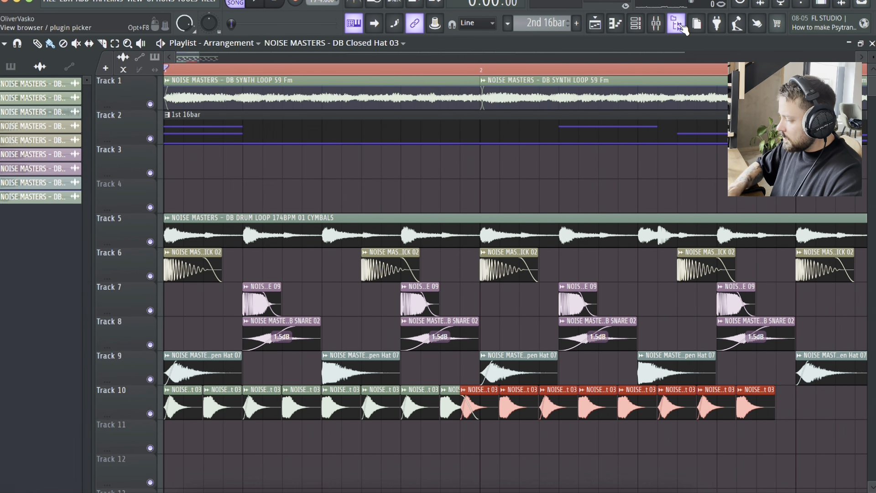
{"action": "scroll", "coordinate": [560, 233], "scroll_direction": "down", "scroll_amount": 3}
{"action": "left_click_drag", "start_coordinate": [564, 433], "coordinate": [201, 423]}
{"action": "left_click_drag", "start_coordinate": [569, 414], "coordinate": [197, 411]}
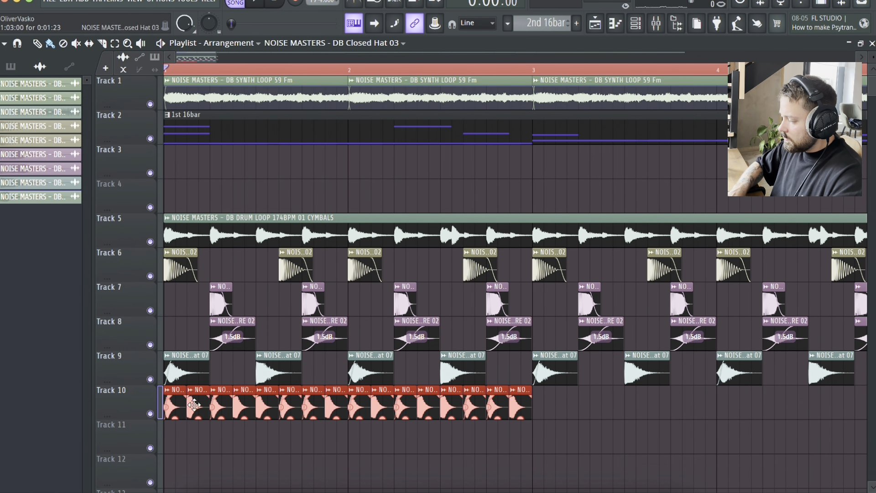
{"action": "key", "text": "ctrl+b"}
{"action": "scroll", "coordinate": [565, 388], "scroll_direction": "down", "scroll_amount": 4}
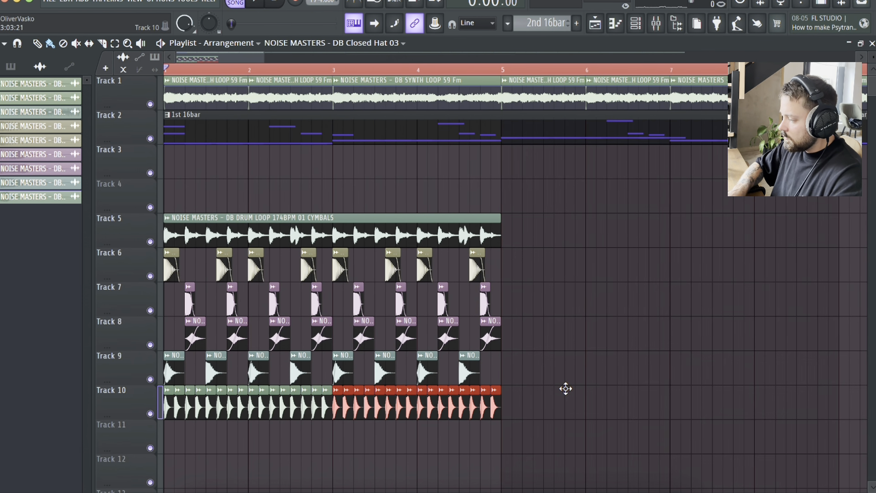
Start playback and duplicate the four-bar drum section on Tracks 5 to 10 behind itself
{"action": "key", "text": "space"}
{"action": "left_click", "coordinate": [565, 333]}
{"action": "right_click", "coordinate": [566, 333]}
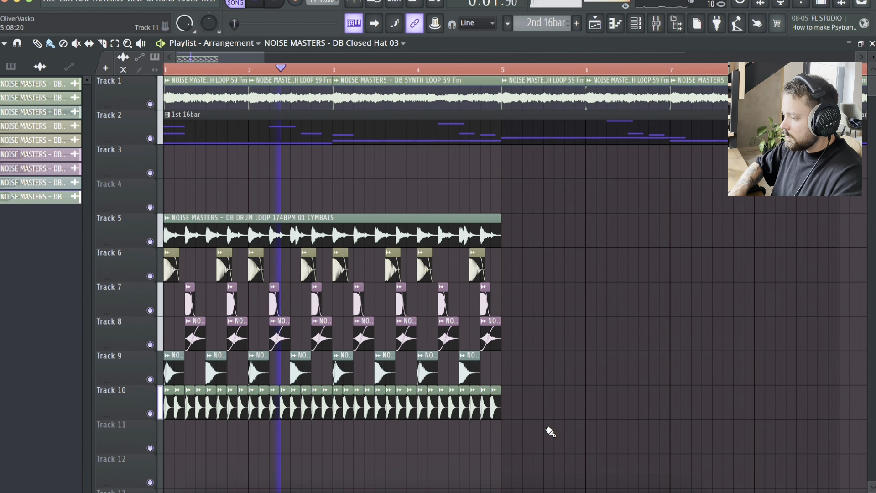
{"action": "left_click_drag", "start_coordinate": [545, 451], "coordinate": [123, 246]}
{"action": "key", "text": "ctrl+b"}
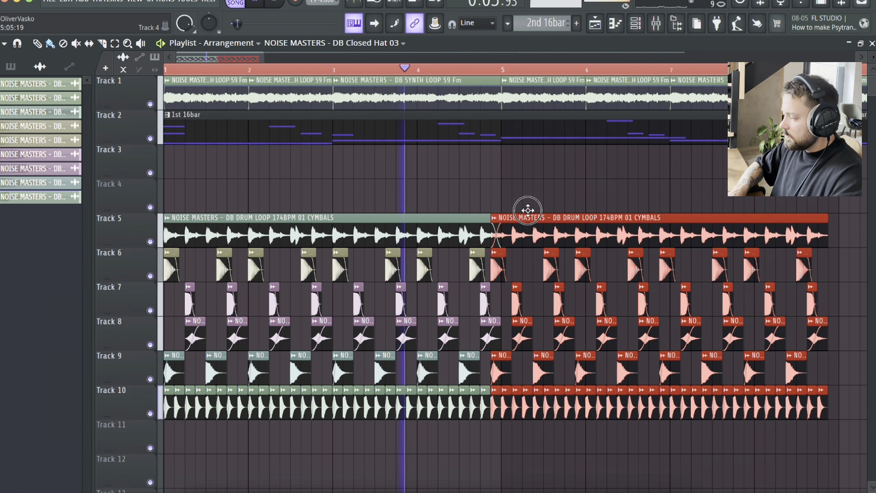
Copy the eight-bar drum section on Tracks 5 to 10 to start at bar 9
{"action": "scroll", "coordinate": [534, 211], "scroll_direction": "down", "scroll_amount": 3}
{"action": "left_click_drag", "start_coordinate": [479, 396], "coordinate": [126, 204]}
{"action": "left_click_drag", "start_coordinate": [193, 230], "coordinate": [455, 234]}
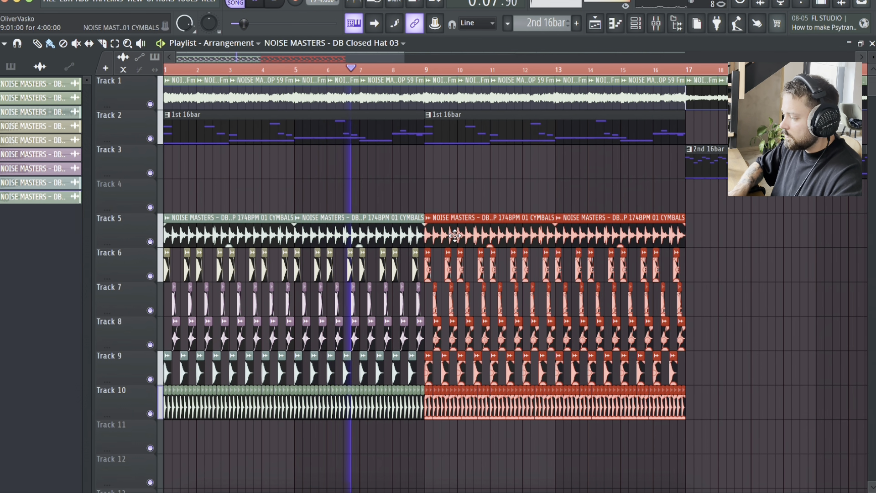
Duplicate the sixteen-bar drum section on Tracks 5 to 10 to start at bar 17, stop playback and clear the selection
{"action": "scroll", "coordinate": [534, 430], "scroll_direction": "down", "scroll_amount": 2}
{"action": "left_click_drag", "start_coordinate": [533, 430], "coordinate": [454, 228]}
{"action": "scroll", "coordinate": [454, 228], "scroll_direction": "down", "scroll_amount": 2}
{"action": "key", "text": "space"}
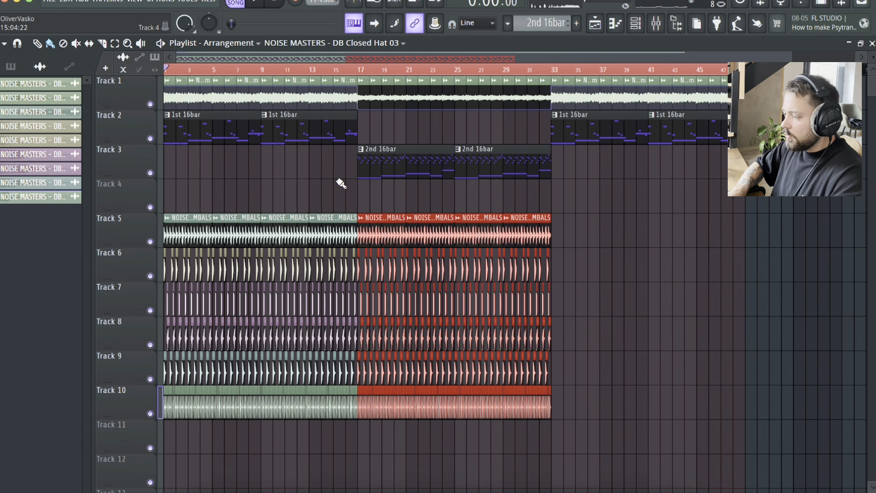
{"action": "left_click", "coordinate": [273, 177]}
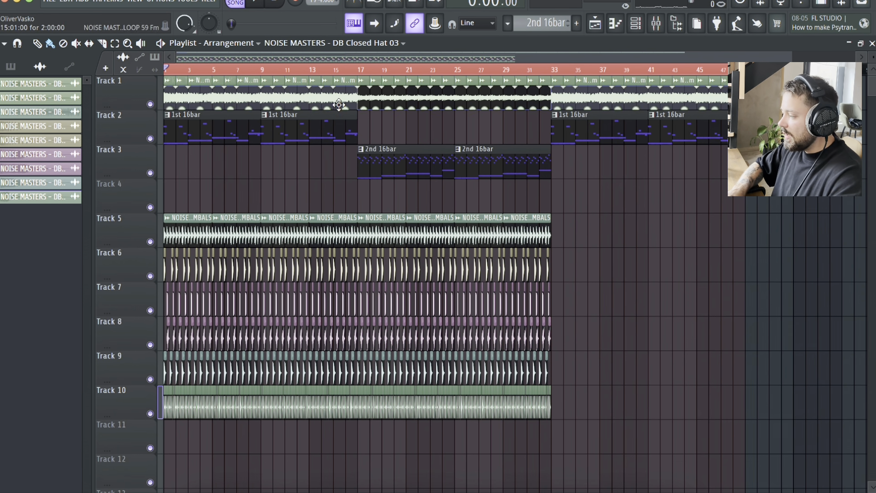
Open the mixer and load Fruity Balance into the first effect slot of Insert 4
{"action": "left_click", "coordinate": [657, 22]}
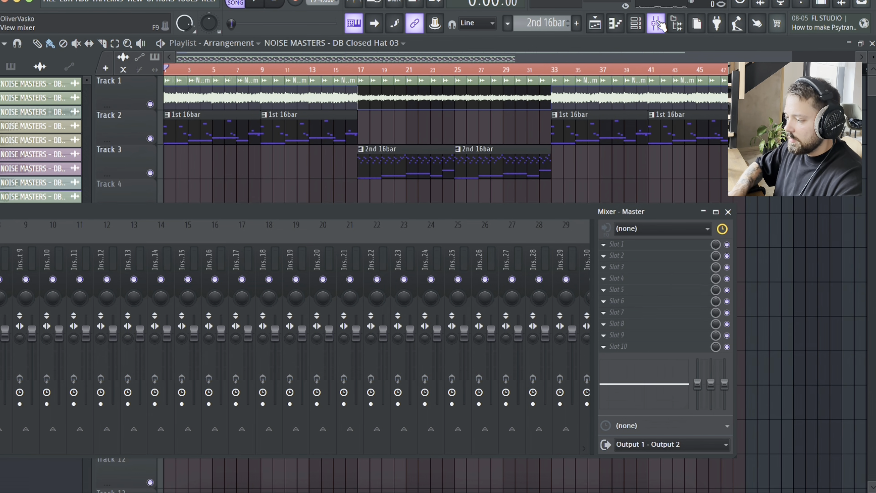
{"action": "left_click_drag", "start_coordinate": [185, 210], "coordinate": [136, 169]}
{"action": "left_click", "coordinate": [175, 201]}
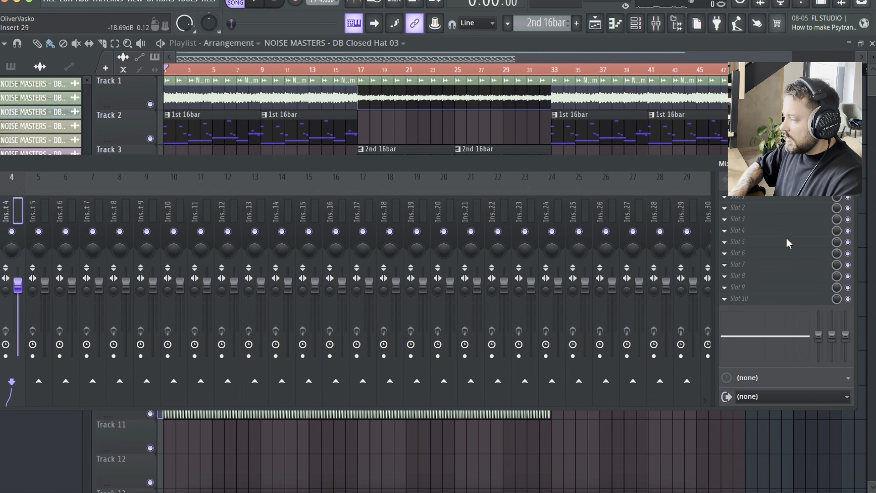
{"action": "left_click", "coordinate": [726, 201]}
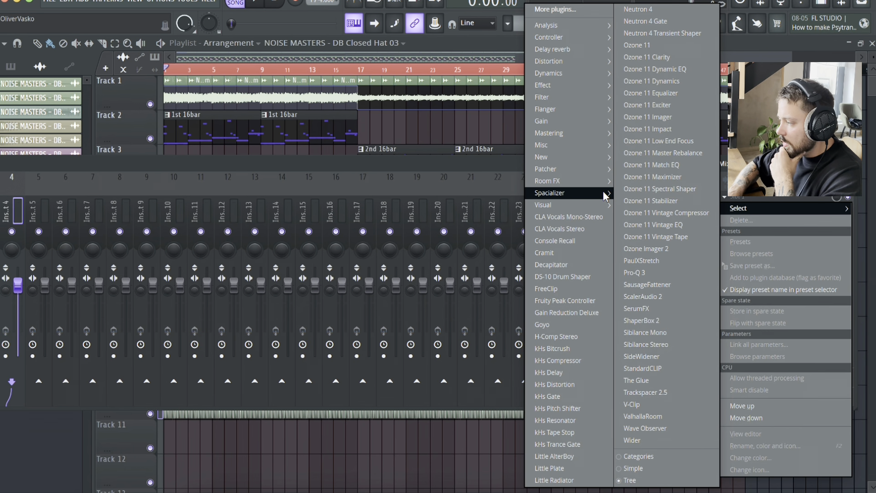
{"action": "mouse_move", "coordinate": [566, 120]}
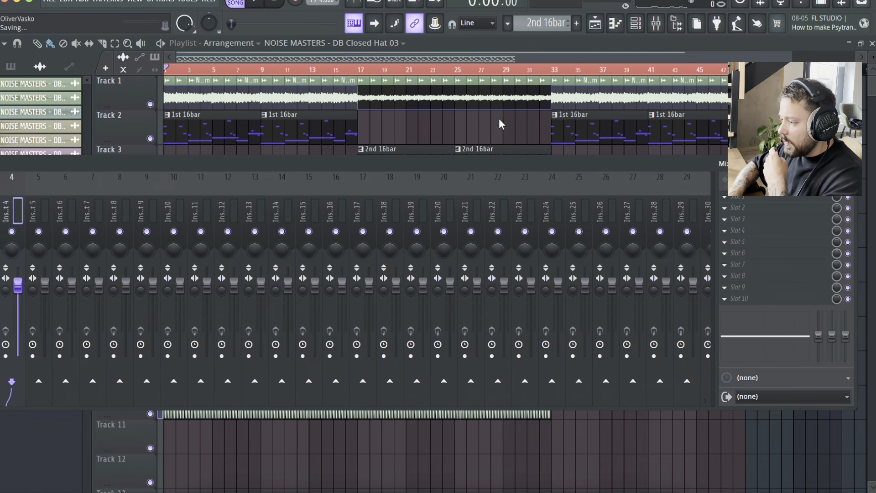
{"action": "left_click", "coordinate": [499, 120]}
Create an automation clip for the Fruity Balance volume on Insert 4 and return to the playlist
{"action": "right_click", "coordinate": [147, 160]}
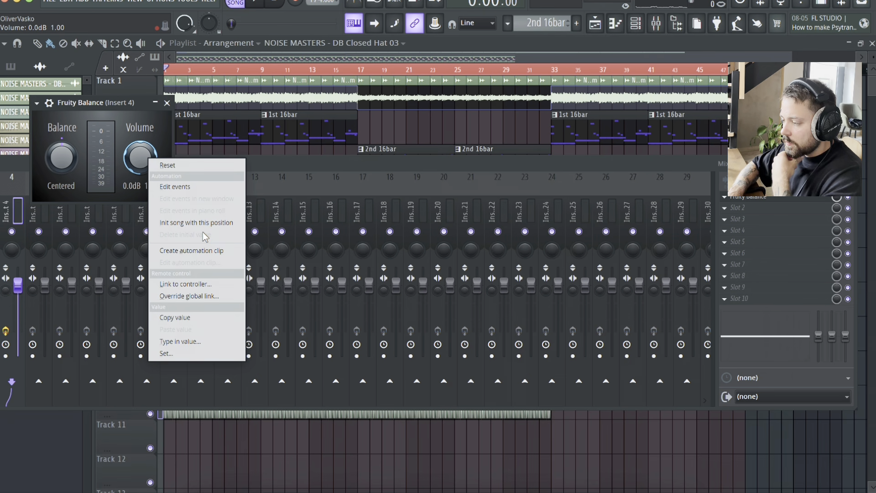
{"action": "left_click", "coordinate": [211, 252]}
{"action": "left_click", "coordinate": [396, 51]}
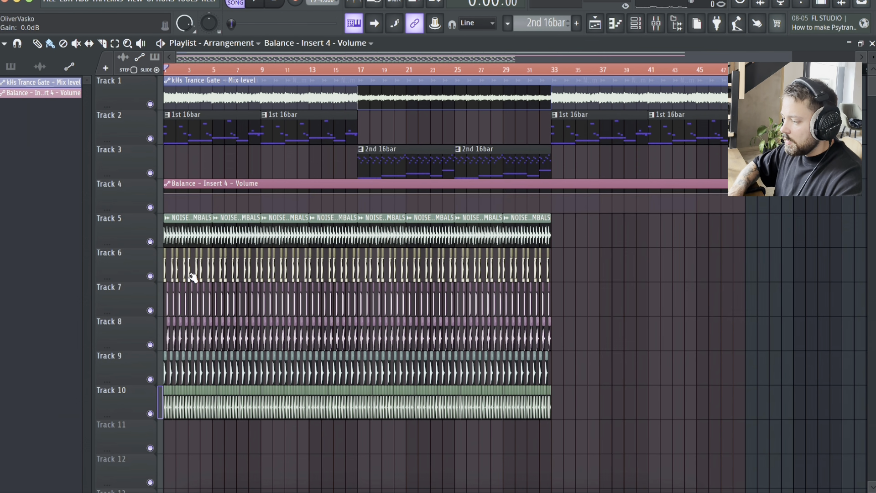
Raise the start point of the Insert 4 volume automation clip on Track 4 to its maximum level
{"action": "double_click", "coordinate": [176, 184]}
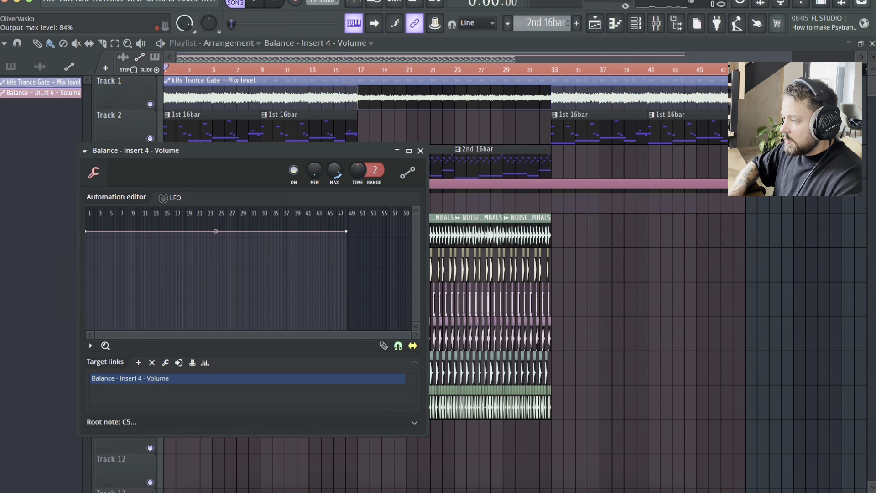
{"action": "left_click", "coordinate": [421, 151]}
{"action": "left_click_drag", "start_coordinate": [167, 195], "coordinate": [168, 151]}
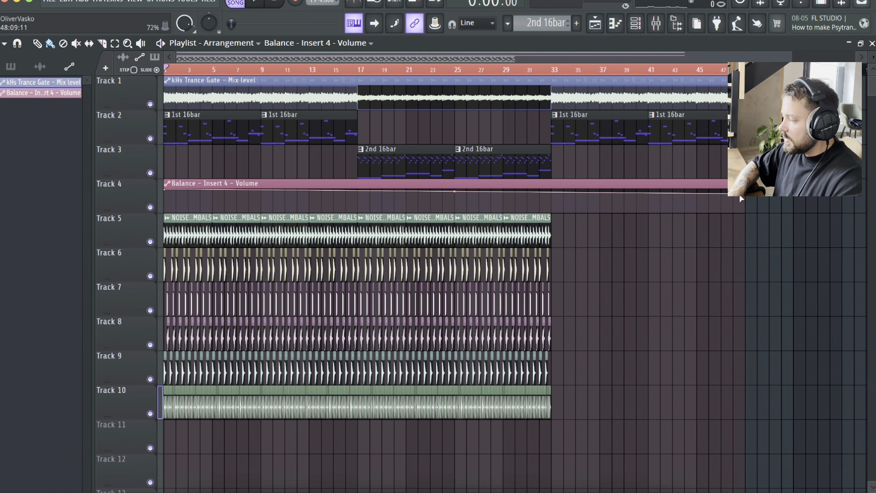
Open the mixer and the channel rack, and filter the rack to show the Unsorted channels
{"action": "left_click", "coordinate": [656, 24]}
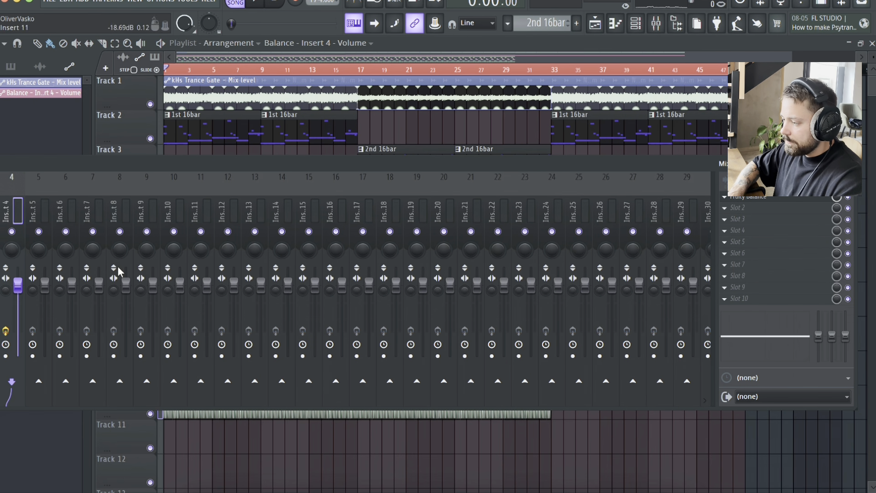
{"action": "left_click_drag", "start_coordinate": [117, 165], "coordinate": [279, 172]}
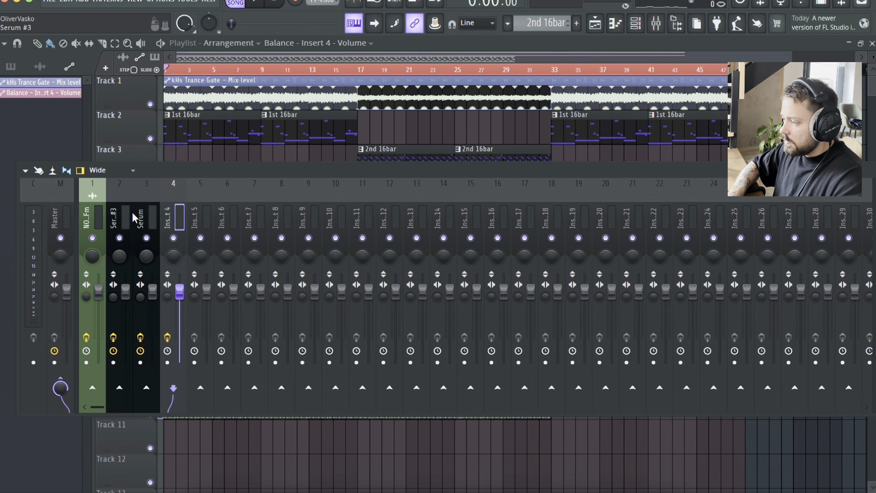
{"action": "left_click", "coordinate": [636, 23]}
{"action": "left_click", "coordinate": [635, 24]}
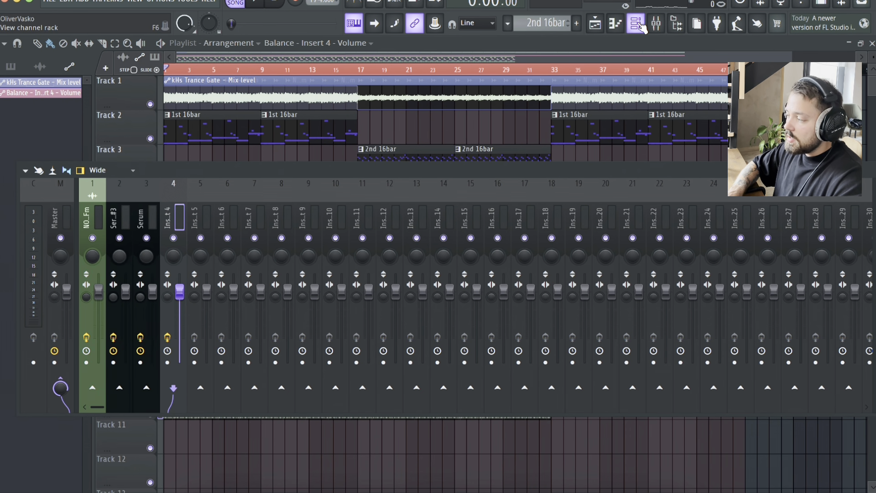
{"action": "left_click", "coordinate": [635, 24]}
{"action": "left_click", "coordinate": [187, 158]}
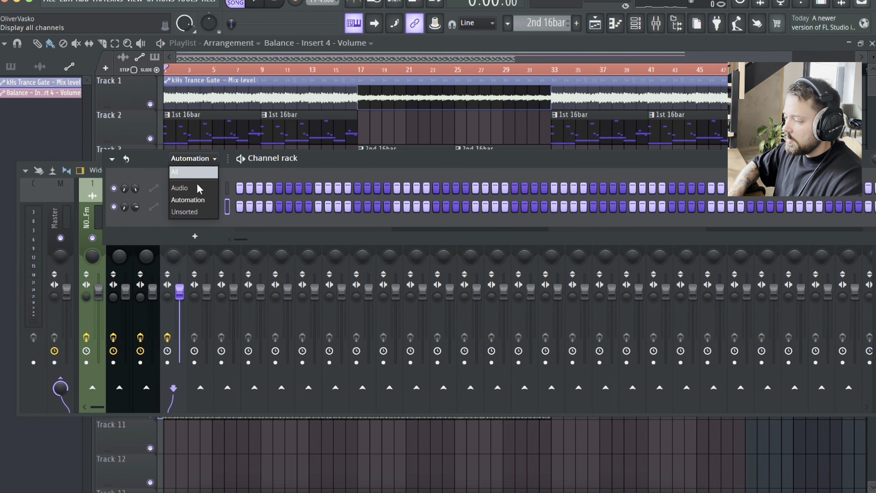
{"action": "left_click", "coordinate": [196, 179]}
Check the Serum #5 plugin, then assign the Serum #4 channel to mixer insert 5
{"action": "left_click", "coordinate": [196, 279]}
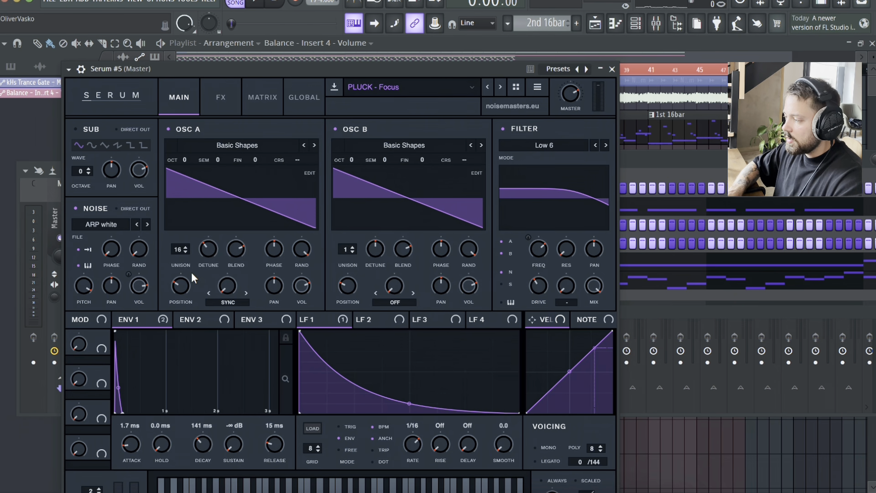
{"action": "left_click", "coordinate": [611, 70]}
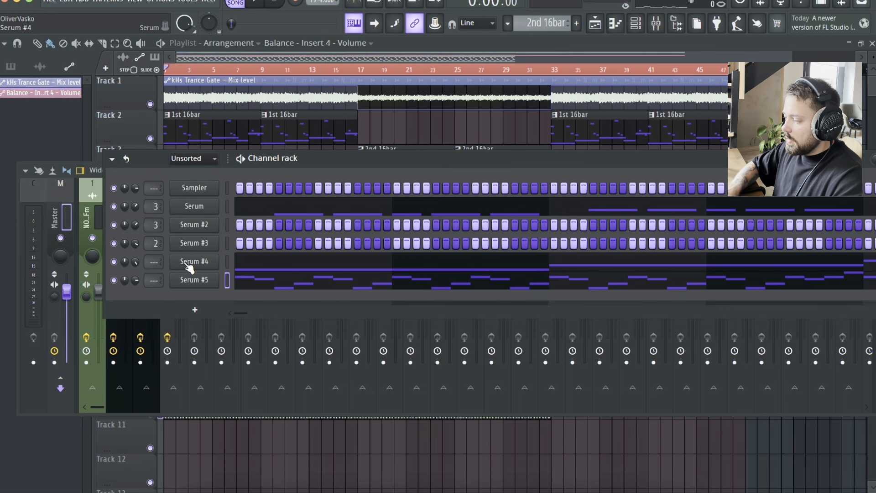
{"action": "left_click", "coordinate": [189, 265]}
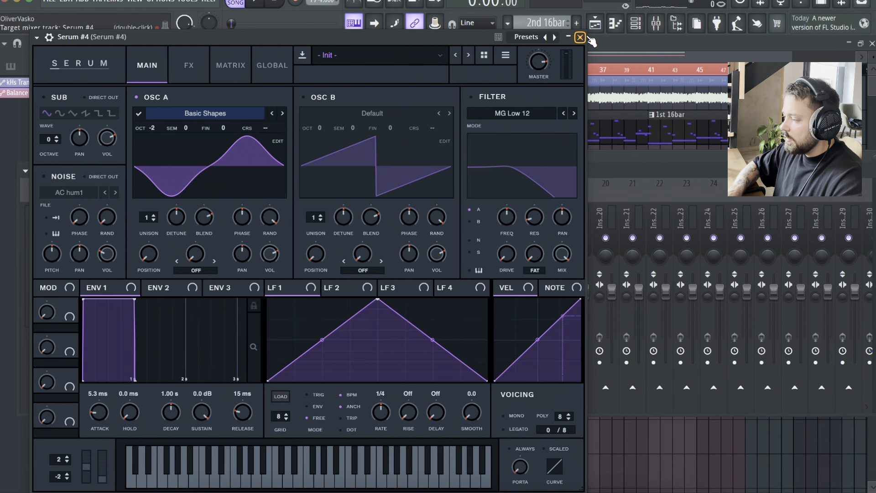
{"action": "left_click", "coordinate": [580, 38]}
Rename mixer insert 4 as sidechain
{"action": "left_click", "coordinate": [179, 213]}
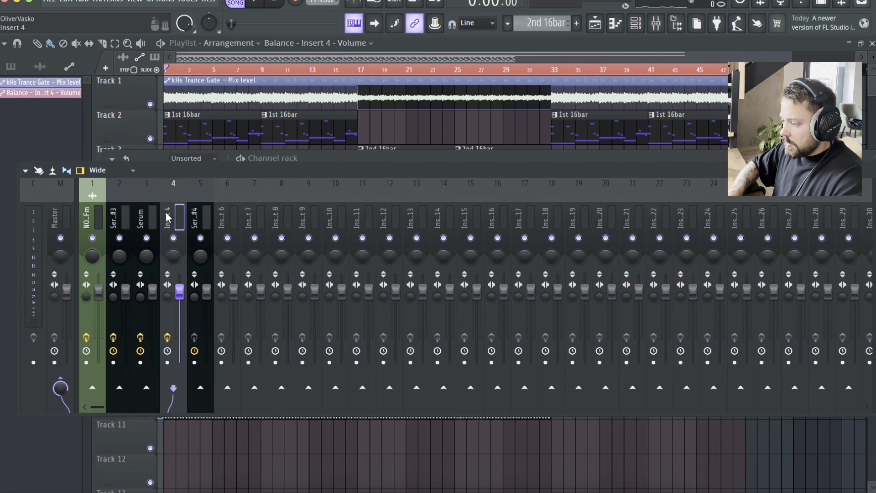
{"action": "left_click_drag", "start_coordinate": [272, 178], "coordinate": [281, 219]}
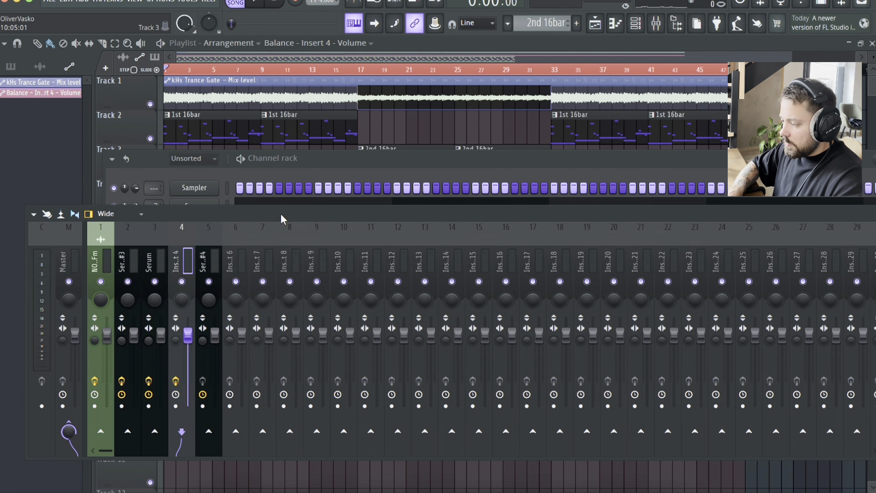
{"action": "right_click", "coordinate": [176, 263]}
{"action": "left_click", "coordinate": [274, 140]}
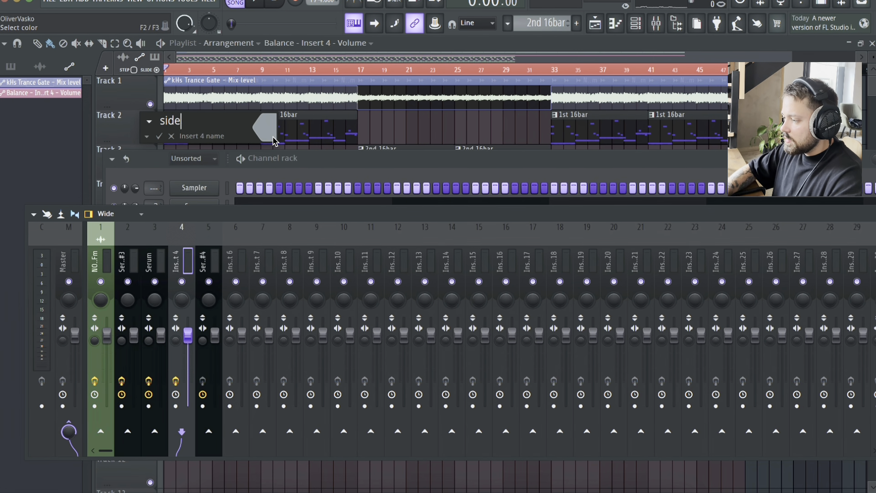
{"action": "key", "text": "Return"}
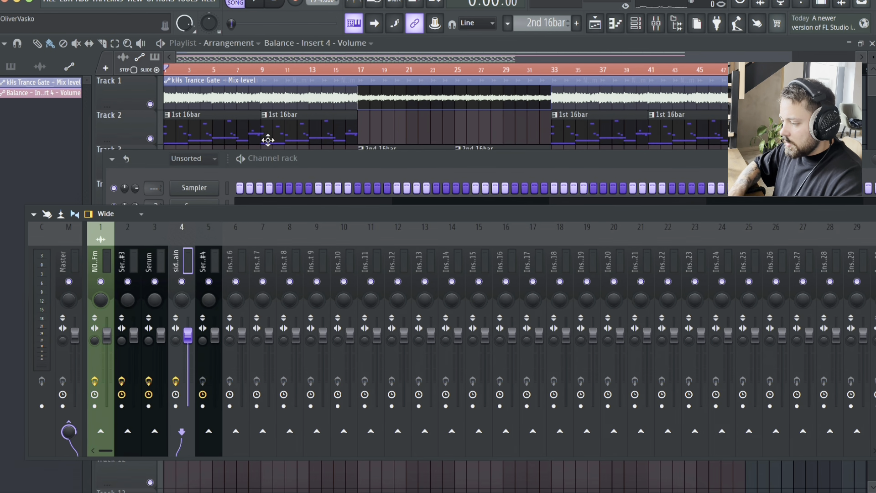
Route the Serum #4, Serum and synth loop mixer tracks only to the sidechain insert and return to the playlist
{"action": "left_click", "coordinate": [215, 259]}
{"action": "right_click", "coordinate": [187, 431]}
{"action": "left_click", "coordinate": [226, 455]}
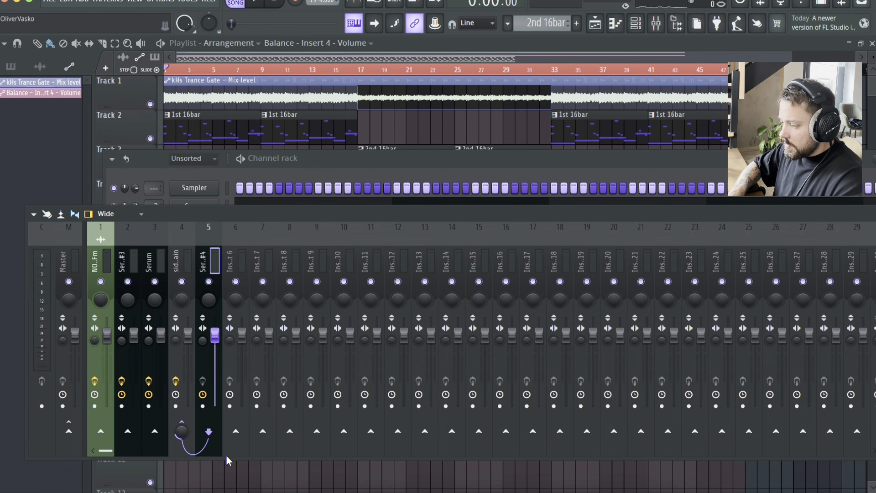
{"action": "left_click", "coordinate": [132, 254]}
{"action": "left_click", "coordinate": [157, 258]}
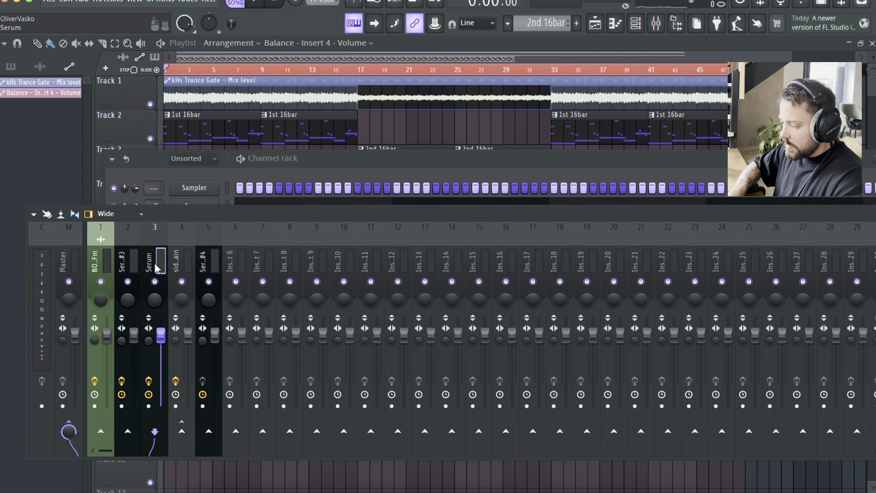
{"action": "right_click", "coordinate": [182, 430]}
{"action": "left_click", "coordinate": [213, 450]}
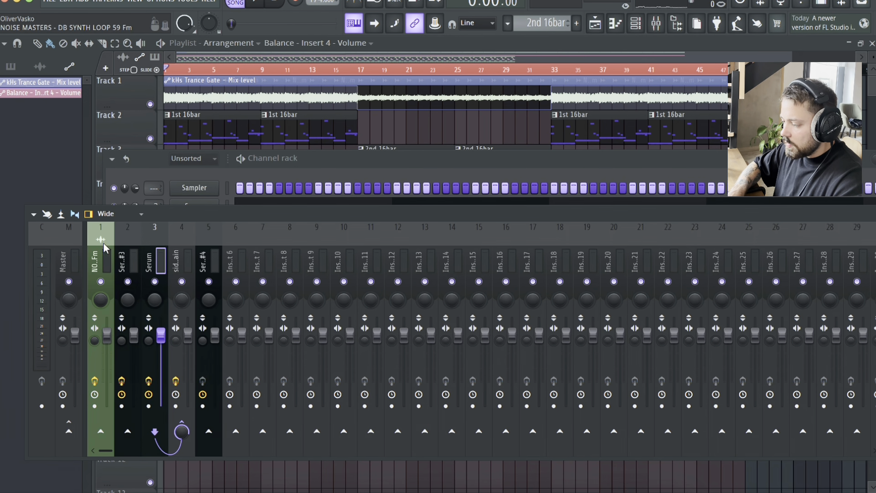
{"action": "left_click", "coordinate": [104, 258]}
{"action": "right_click", "coordinate": [182, 431]}
{"action": "left_click", "coordinate": [209, 438]}
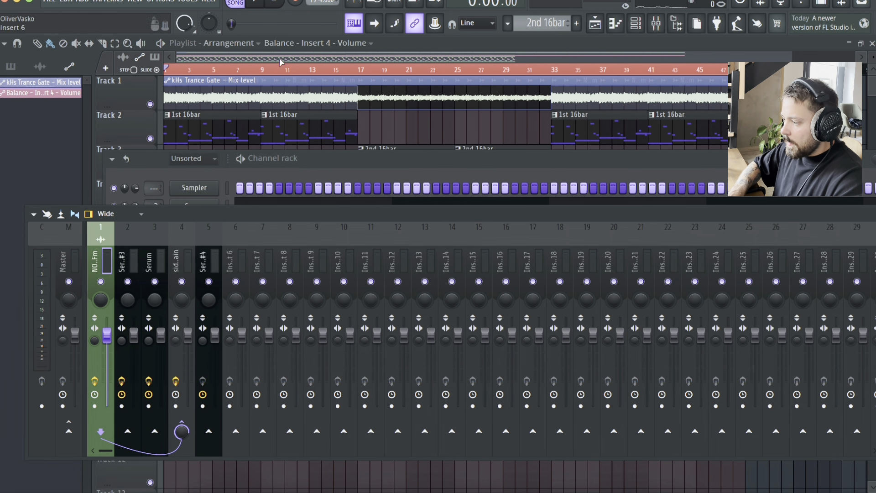
{"action": "left_click", "coordinate": [332, 61]}
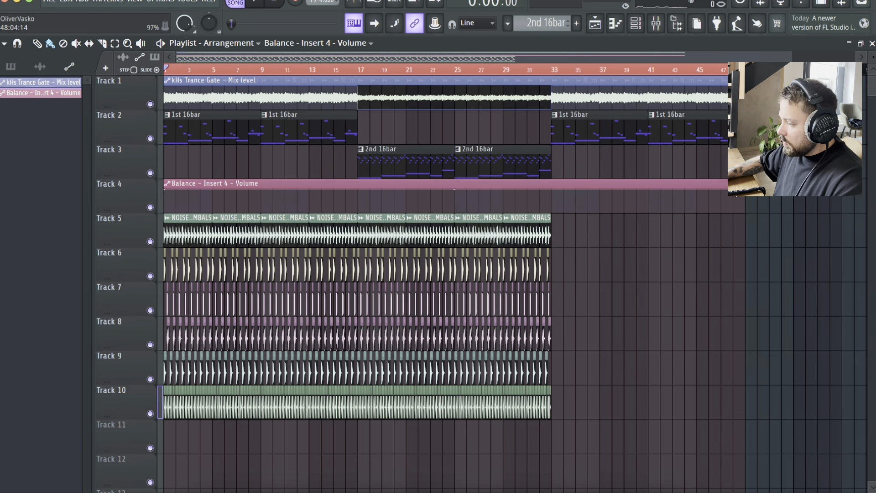
Shorten the volume automation clip to four bars, add a control point at 1:03:00 and lower its start point to zero
{"action": "left_click_drag", "start_coordinate": [725, 185], "coordinate": [201, 186]}
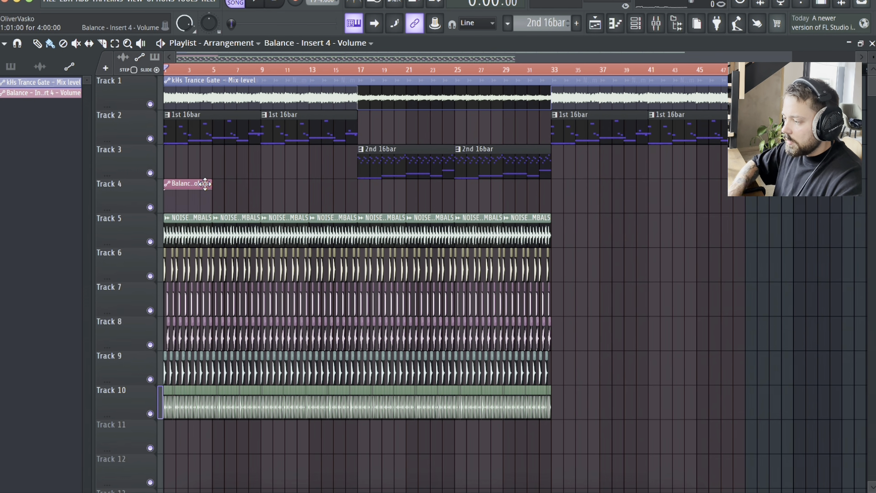
{"action": "scroll", "coordinate": [151, 184], "scroll_direction": "up", "scroll_amount": 5}
{"action": "scroll", "coordinate": [149, 184], "scroll_direction": "up", "scroll_amount": 2}
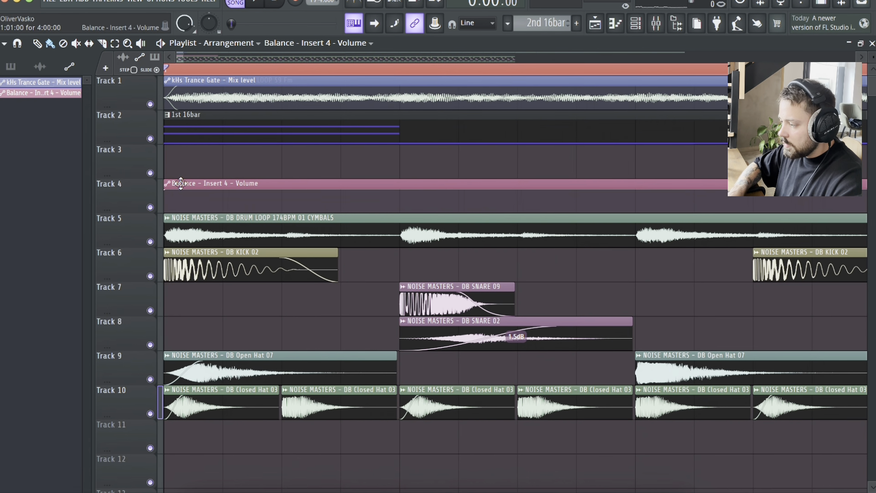
{"action": "scroll", "coordinate": [181, 183], "scroll_direction": "down", "scroll_amount": 1}
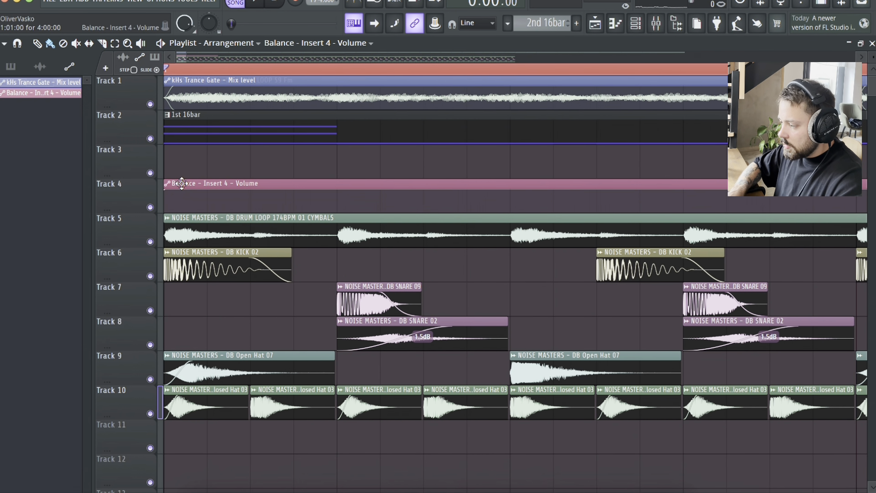
{"action": "right_click", "coordinate": [249, 188]}
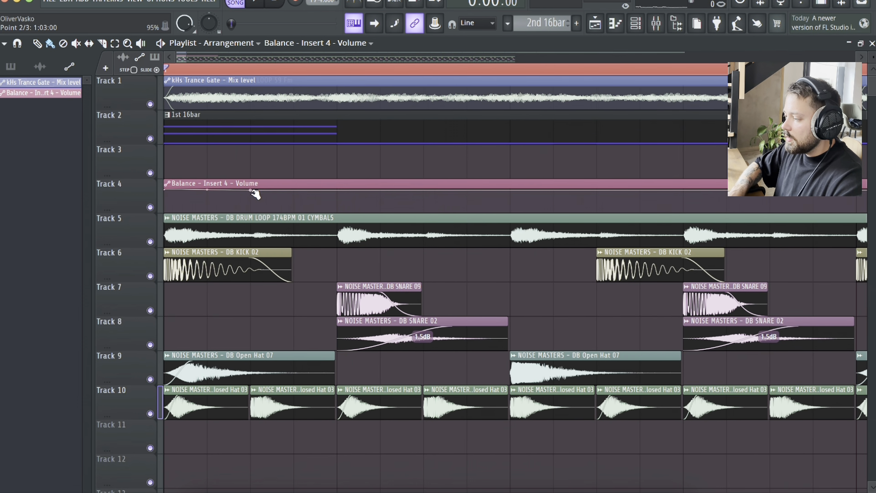
{"action": "left_click_drag", "start_coordinate": [161, 190], "coordinate": [163, 234]}
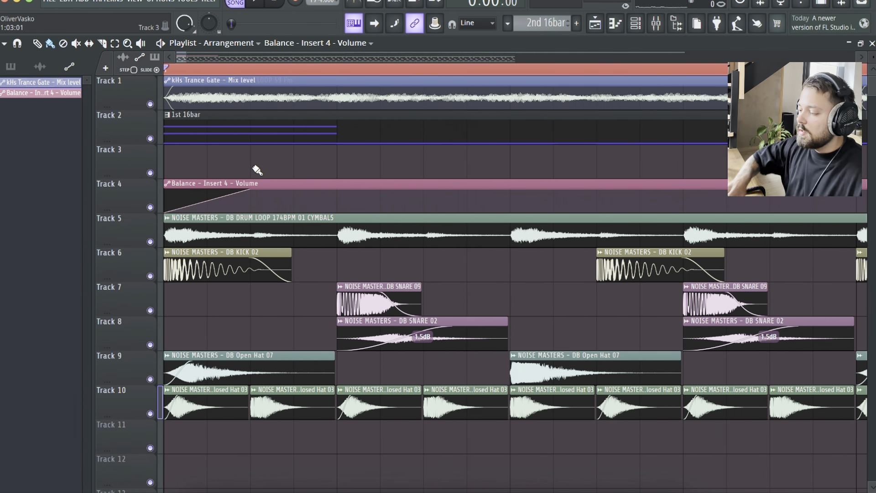
Change the rising segment of the volume automation to a steep S-shaped curve
{"action": "mouse_move", "coordinate": [187, 264]}
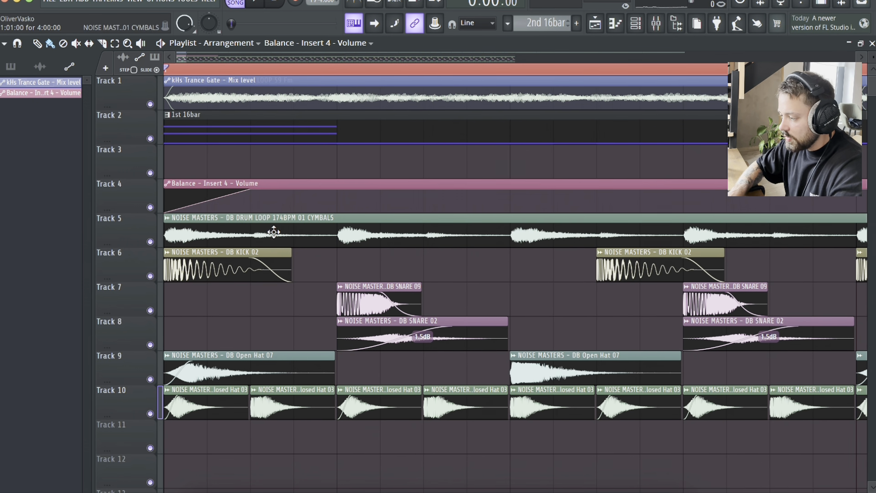
{"action": "right_click", "coordinate": [252, 194]}
{"action": "left_click", "coordinate": [264, 288]}
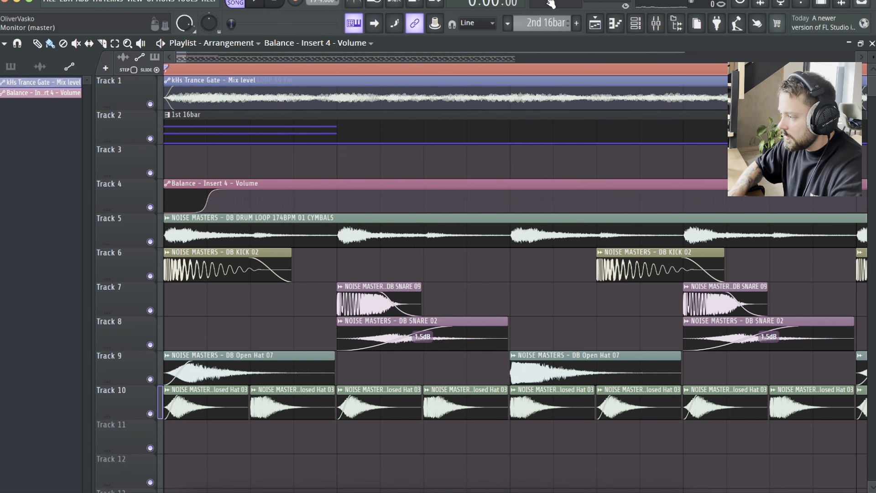
Turn snapping off, move the automation's second point to about 1:03:07 at 100%, and restore Line snapping
{"action": "left_click", "coordinate": [484, 22]}
{"action": "left_click", "coordinate": [470, 70]}
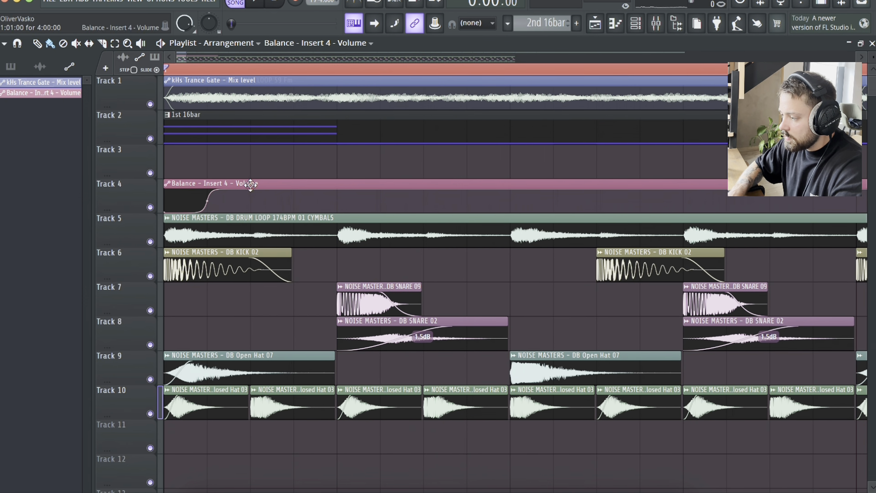
{"action": "mouse_move", "coordinate": [250, 184]}
{"action": "left_mouse_down"}
{"action": "mouse_move", "coordinate": [282, 176]}
{"action": "mouse_move", "coordinate": [266, 186]}
{"action": "left_mouse_up"}
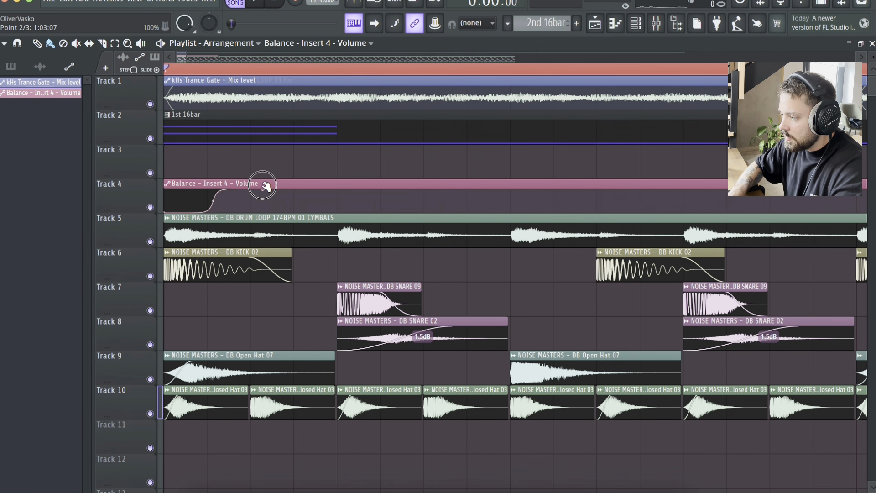
{"action": "left_click", "coordinate": [480, 27]}
{"action": "left_click", "coordinate": [470, 60]}
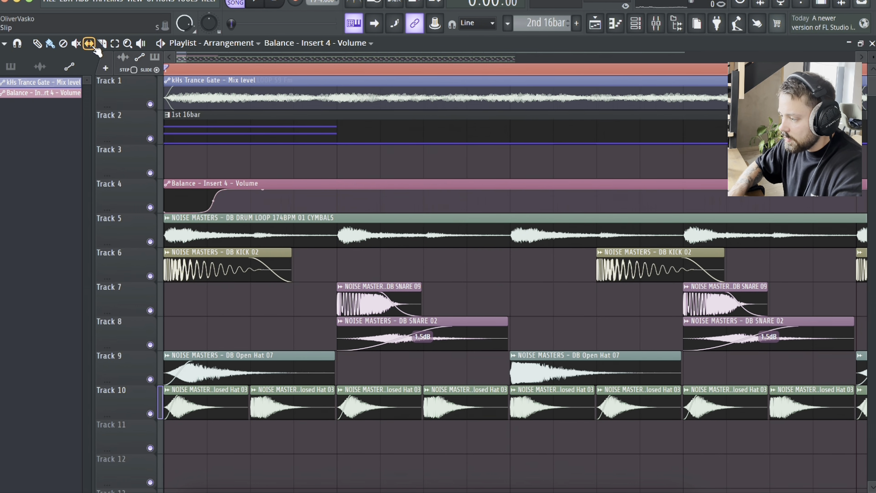
Slice the volume automation clip at 1:03:00 and delete the remainder, leaving a two-step clip at the start of Track 4
{"action": "left_click_drag", "start_coordinate": [251, 176], "coordinate": [251, 220]}
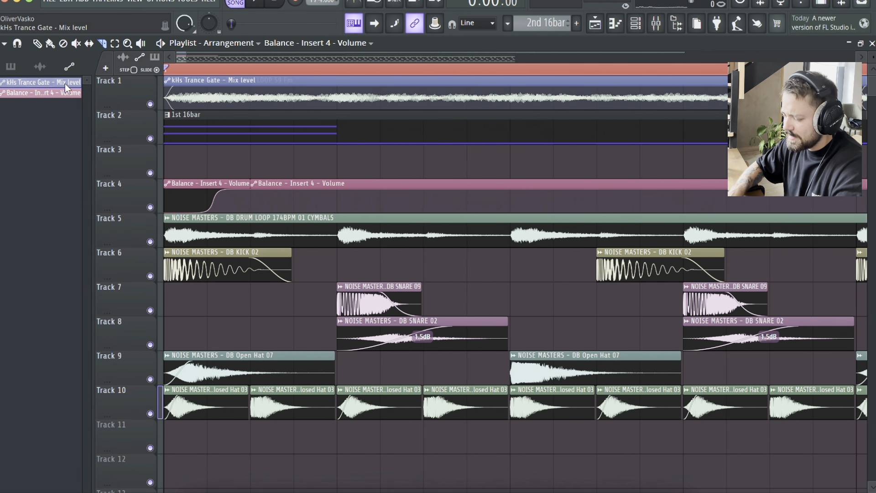
{"action": "right_click", "coordinate": [327, 189]}
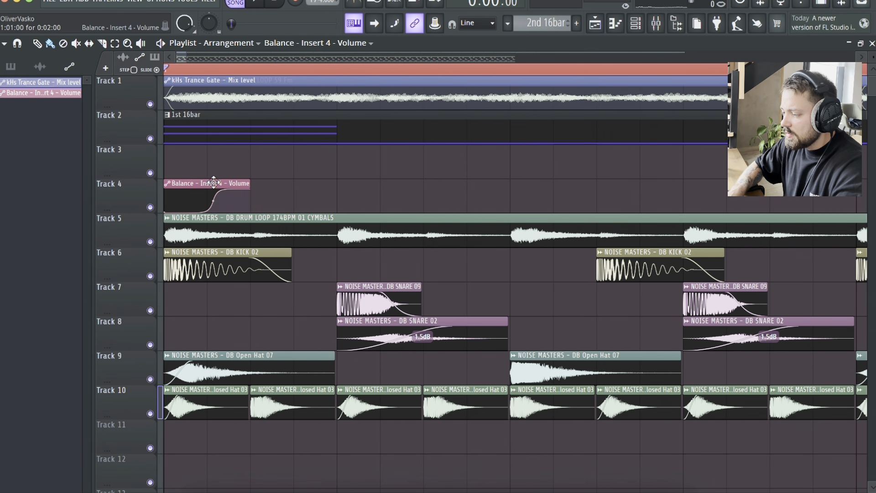
{"action": "key", "text": "space"}
{"action": "key", "text": "space"}
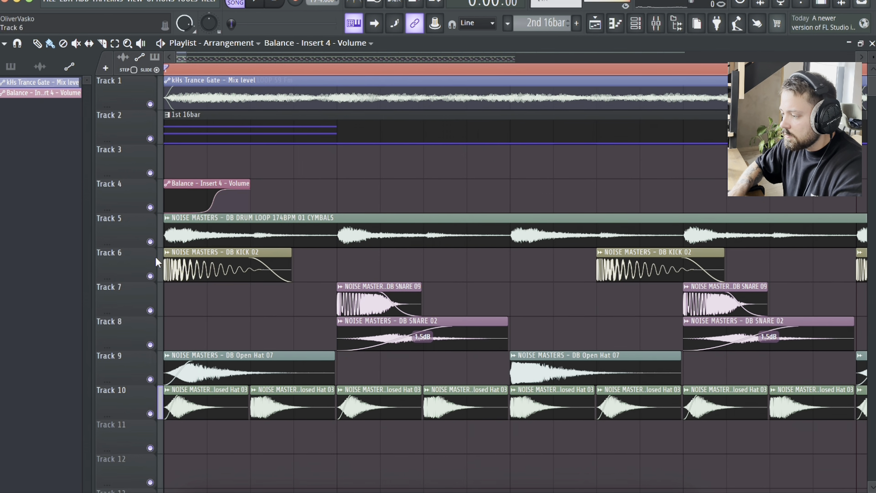
Mute the kick on Track 6 and audition the ducking at the start of the arrangement
{"action": "left_click", "coordinate": [152, 275]}
{"action": "key", "text": "space"}
{"action": "key", "text": "space"}
{"action": "key", "text": "space"}
{"action": "key", "text": "space"}
{"action": "key", "text": "space"}
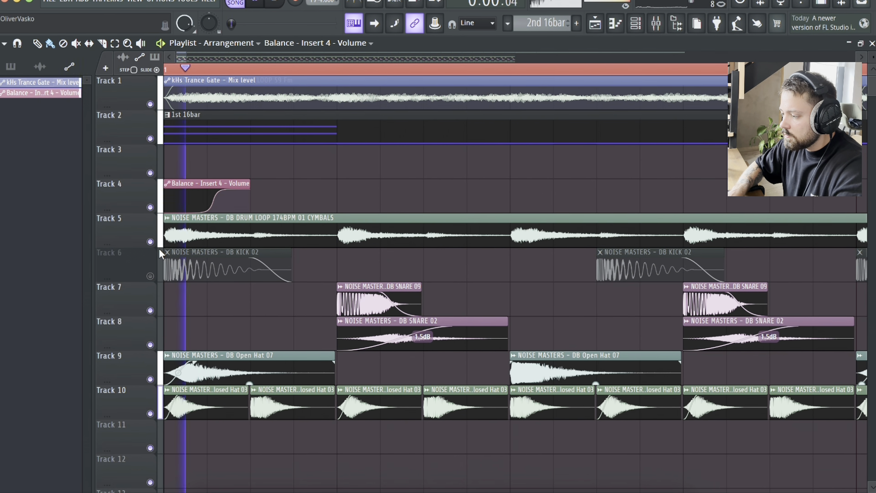
{"action": "key", "text": "space"}
Solo Track 4, unmute Tracks 1 and 2, and audition the ducked synths without drums
{"action": "right_click", "coordinate": [150, 208]}
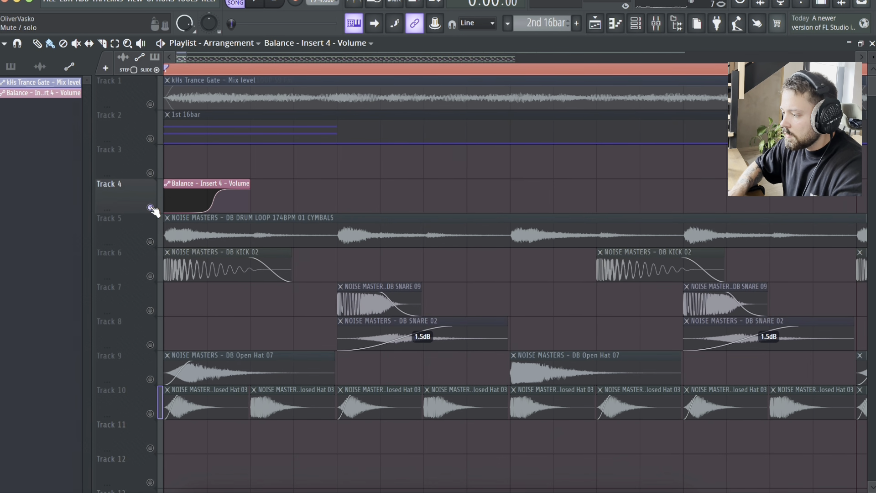
{"action": "left_click", "coordinate": [150, 139]}
{"action": "key", "text": "space"}
{"action": "left_click", "coordinate": [150, 104]}
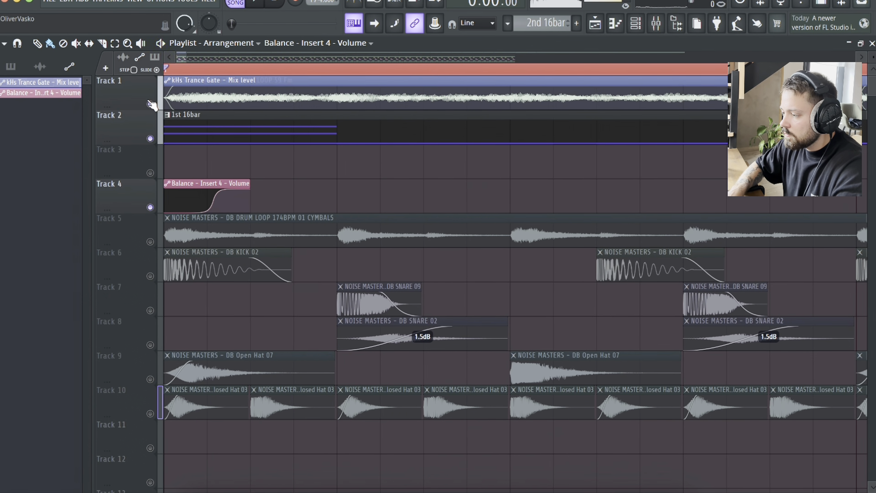
{"action": "key", "text": "space"}
Copy the volume ducking clip to the first snare at 1:05:00 on Track 4, make the copy unique, and audition it
{"action": "left_click", "coordinate": [231, 182]}
{"action": "left_click", "coordinate": [328, 203]}
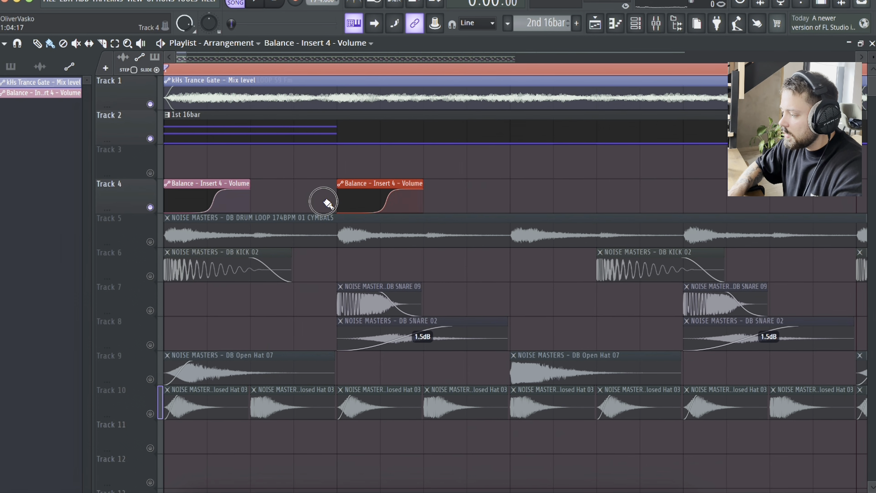
{"action": "left_click", "coordinate": [340, 183]}
{"action": "left_click", "coordinate": [397, 303]}
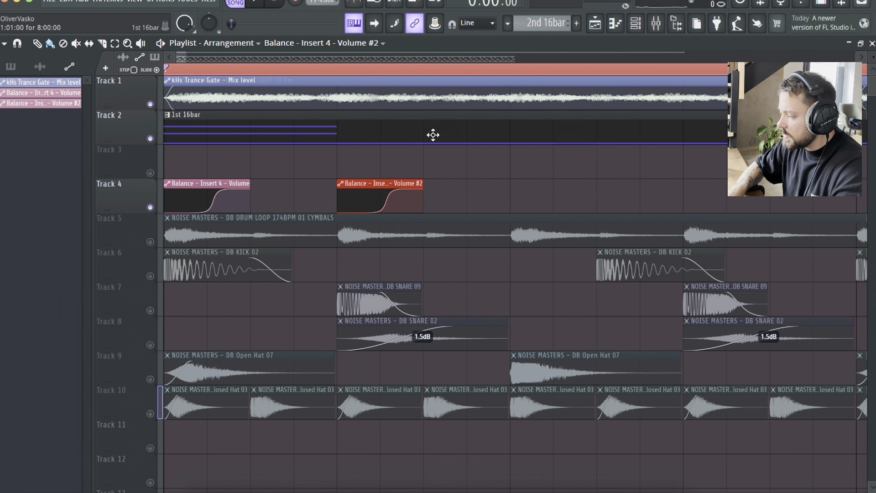
{"action": "key", "text": "space"}
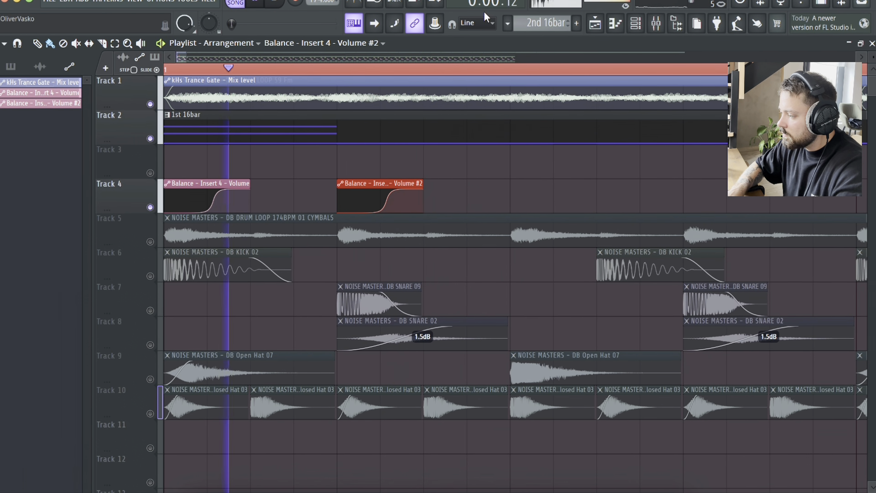
{"action": "key", "text": "space"}
With snapping off, shorten the snare's ducking clip on Track 4 to about 0:01:19, and restore Line snapping
{"action": "left_click", "coordinate": [478, 29]}
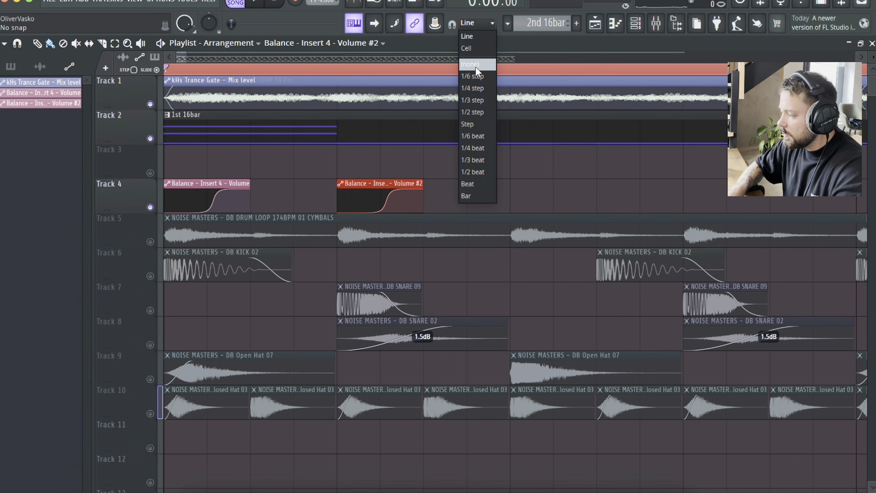
{"action": "left_click", "coordinate": [475, 67]}
{"action": "left_click", "coordinate": [426, 187]}
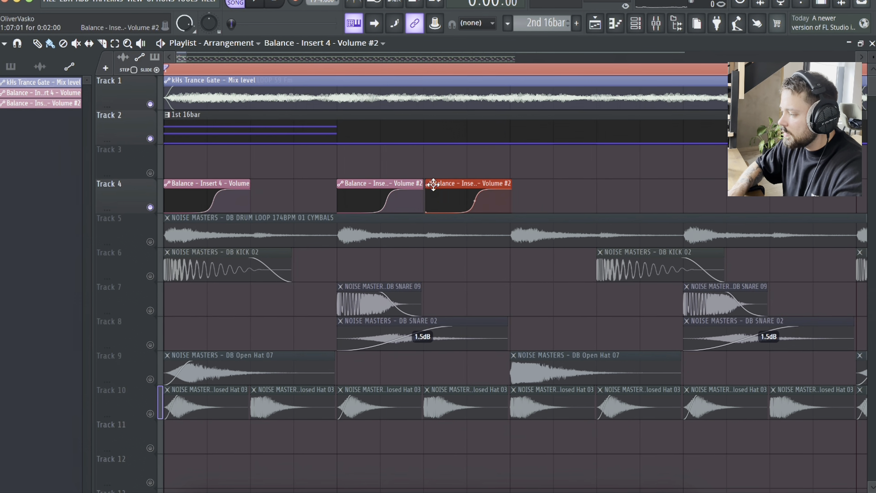
{"action": "right_click", "coordinate": [434, 185]}
{"action": "left_click_drag", "start_coordinate": [424, 187], "coordinate": [546, 188]}
{"action": "left_click_drag", "start_coordinate": [436, 189], "coordinate": [414, 184]}
{"action": "key", "text": "space"}
{"action": "left_click_drag", "start_coordinate": [545, 183], "coordinate": [415, 184]}
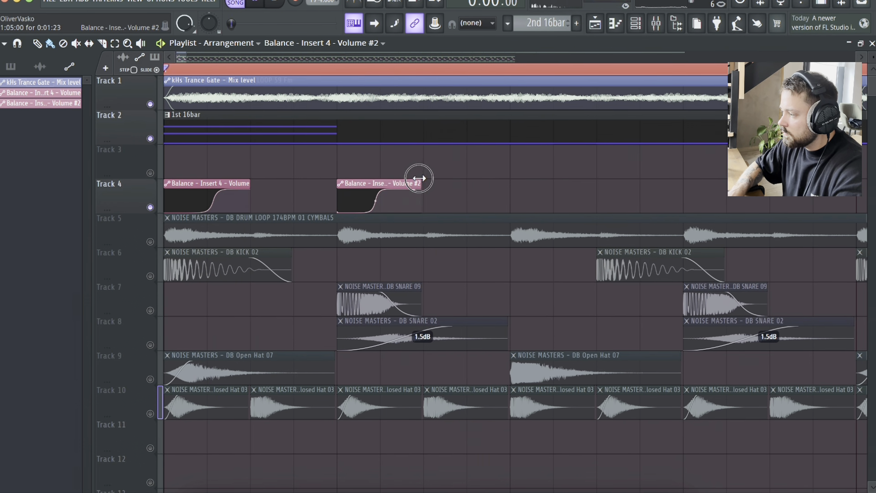
{"action": "left_click", "coordinate": [477, 23]}
{"action": "left_click", "coordinate": [474, 40]}
{"action": "scroll", "coordinate": [371, 112], "scroll_direction": "down", "scroll_amount": 3}
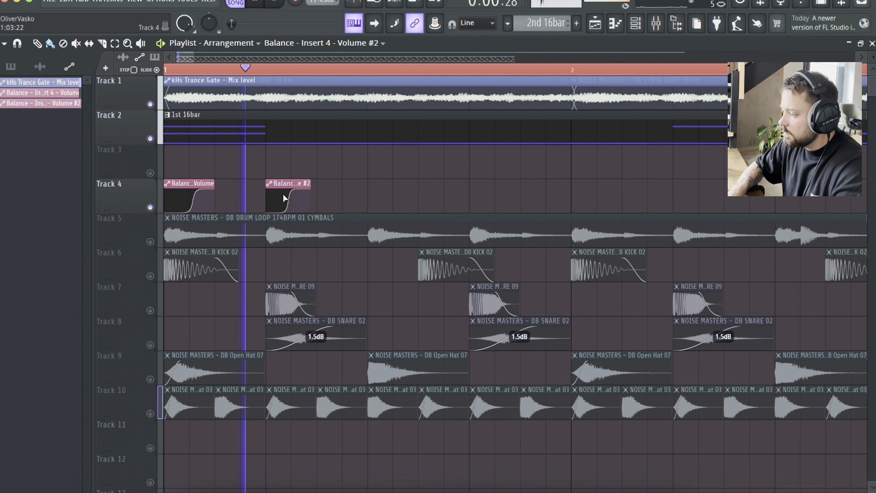
Place a kick ducking clip at 1:11:00 and a snare ducking clip at 1:13:00 on Track 4
{"action": "left_click", "coordinate": [194, 185]}
{"action": "left_click", "coordinate": [425, 199]}
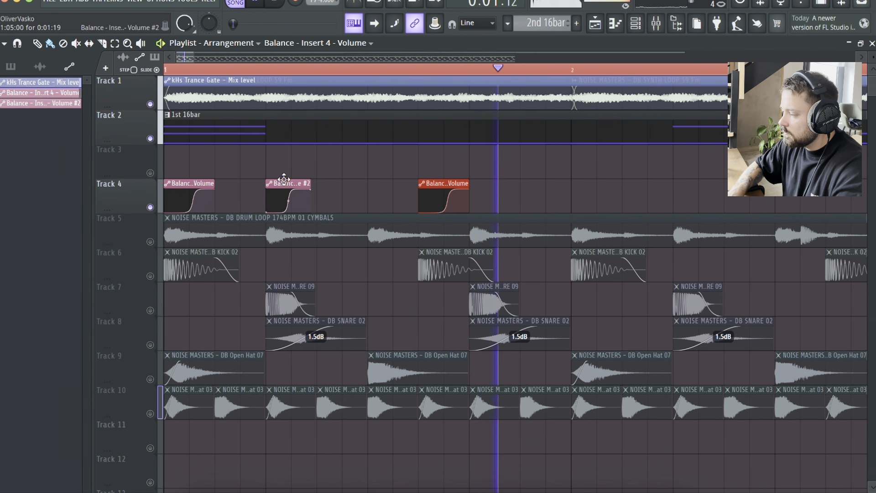
{"action": "left_click", "coordinate": [478, 198]}
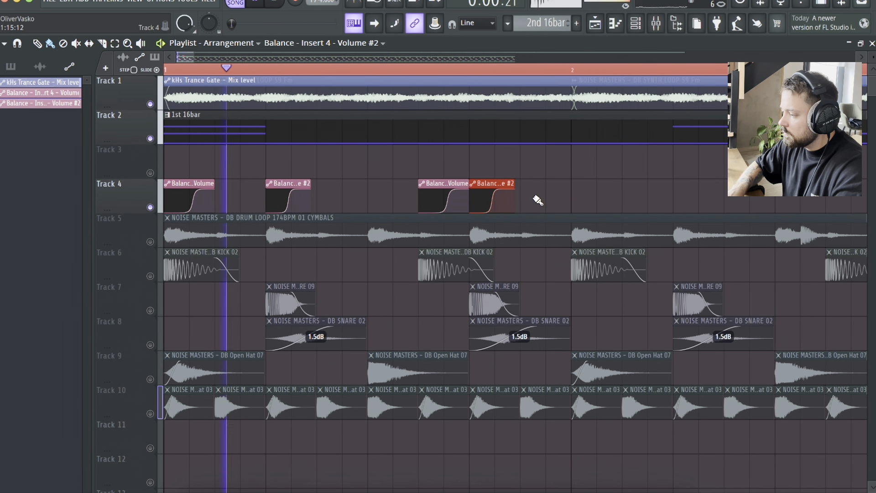
Duplicate the one-bar ducking pattern on Track 4 repeatedly until it fills bars 1 to 8
{"action": "left_click_drag", "start_coordinate": [533, 198], "coordinate": [607, 180]}
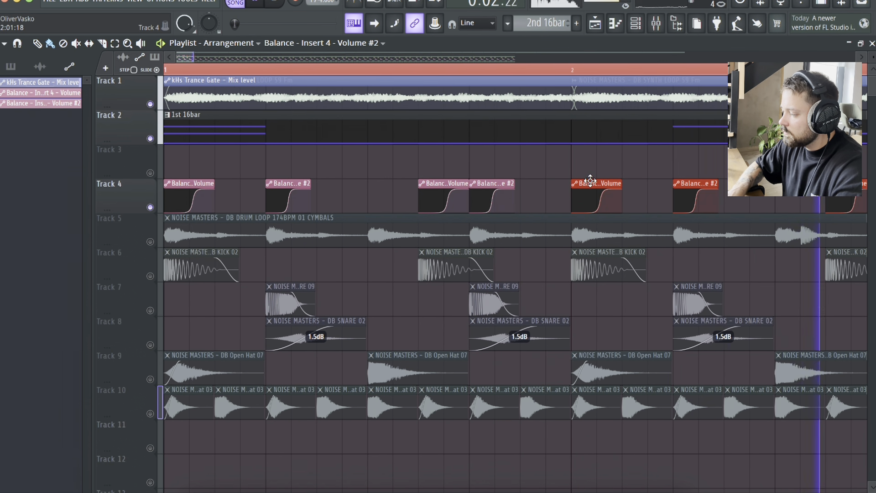
{"action": "scroll", "coordinate": [590, 180], "scroll_direction": "down", "scroll_amount": 3}
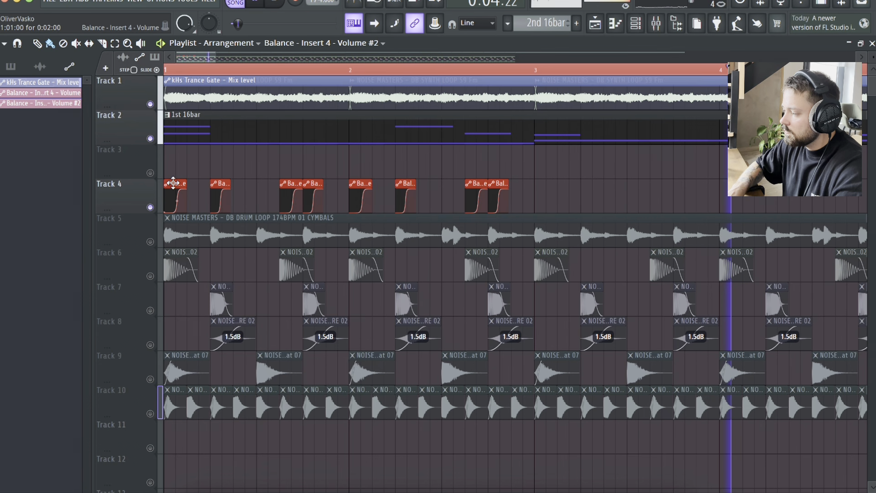
{"action": "key", "text": "ctrl+b"}
{"action": "scroll", "coordinate": [549, 195], "scroll_direction": "down", "scroll_amount": 2}
{"action": "scroll", "coordinate": [546, 196], "scroll_direction": "down", "scroll_amount": 2}
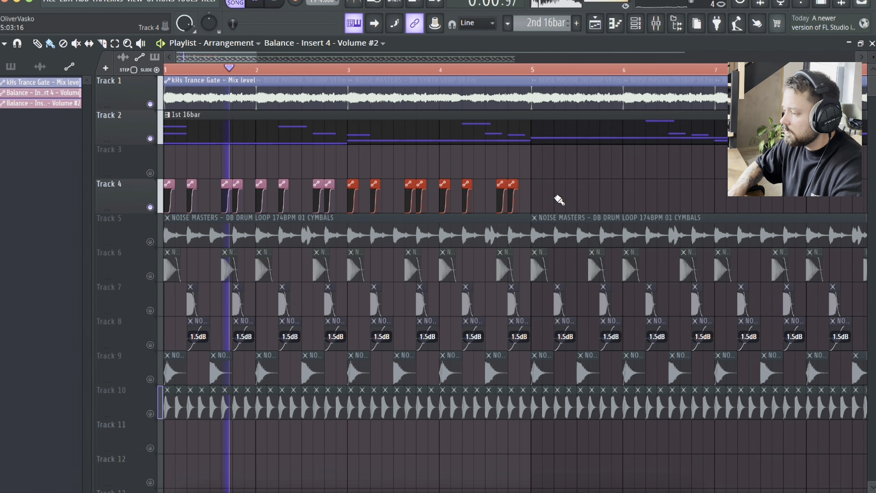
{"action": "left_click_drag", "start_coordinate": [567, 212], "coordinate": [168, 185]}
{"action": "scroll", "coordinate": [172, 188], "scroll_direction": "up", "scroll_amount": 3}
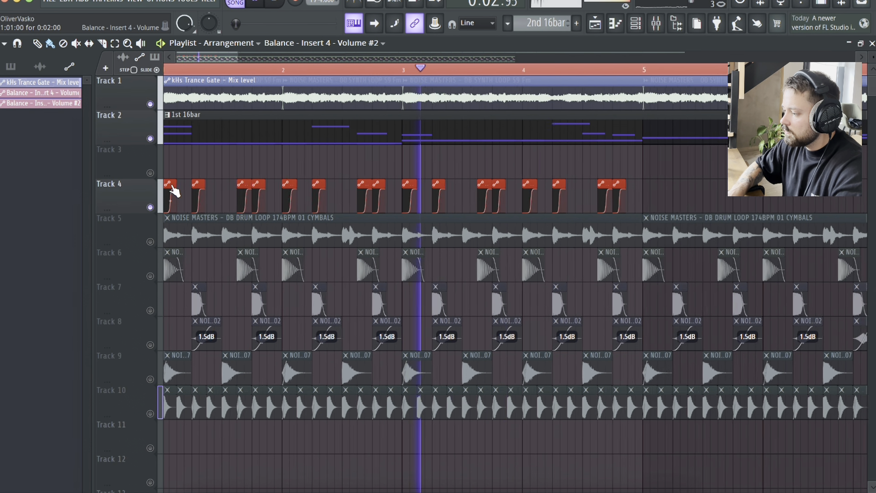
{"action": "left_click_drag", "start_coordinate": [705, 205], "coordinate": [765, 205]}
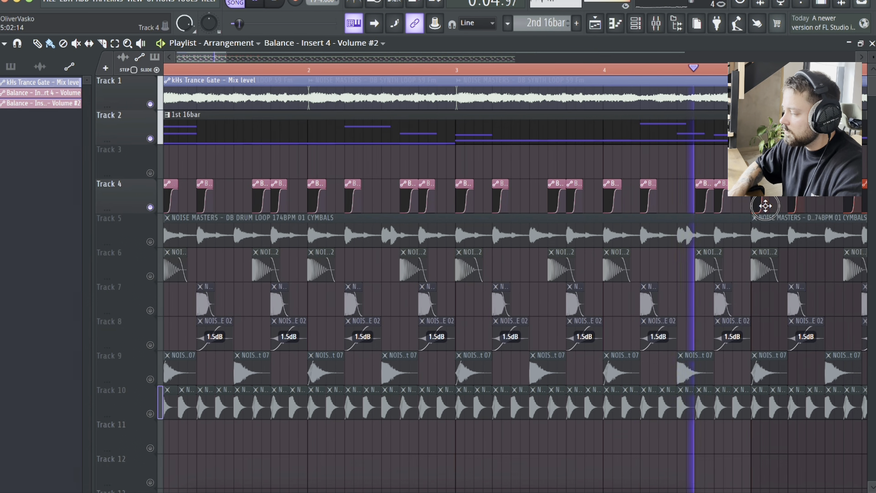
{"action": "scroll", "coordinate": [766, 206], "scroll_direction": "down", "scroll_amount": 4}
{"action": "scroll", "coordinate": [765, 205], "scroll_direction": "down", "scroll_amount": 1}
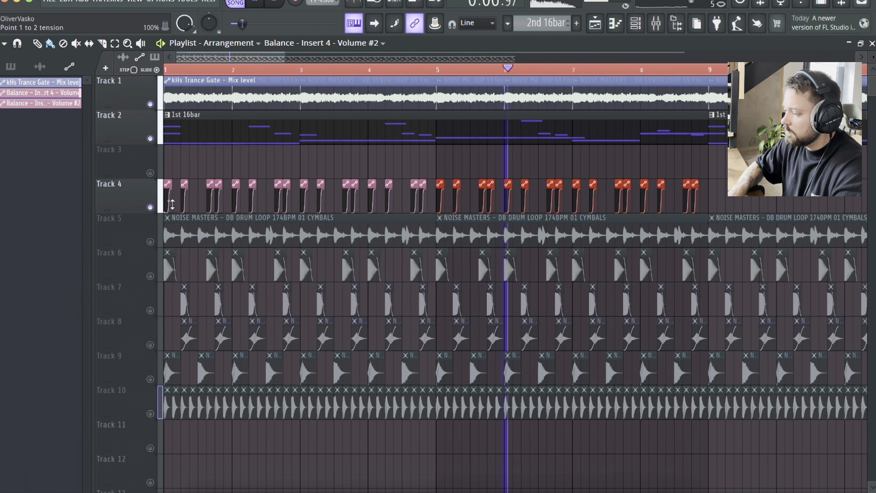
Unsolo the tracks, play the full arrangement, and slightly lower the volume fader of mixer insert 1
{"action": "key", "text": "space"}
{"action": "right_click", "coordinate": [151, 240]}
{"action": "right_click", "coordinate": [151, 240]}
{"action": "key", "text": "space"}
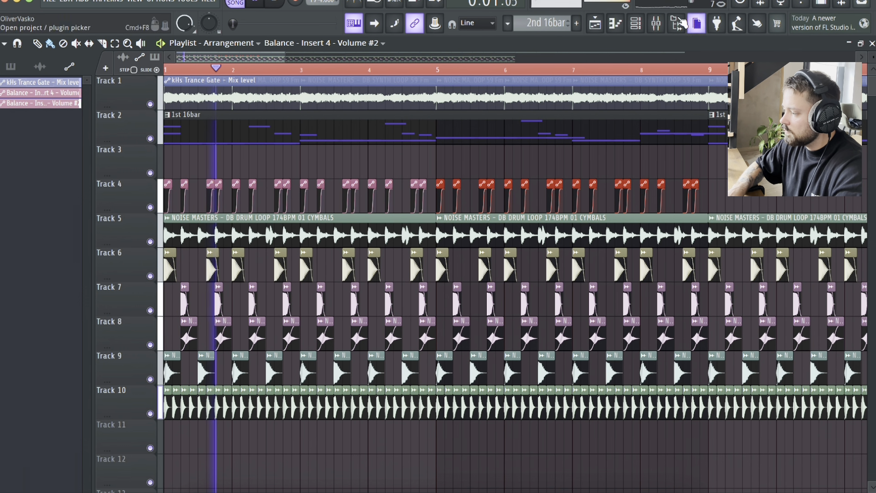
{"action": "key", "text": "F9"}
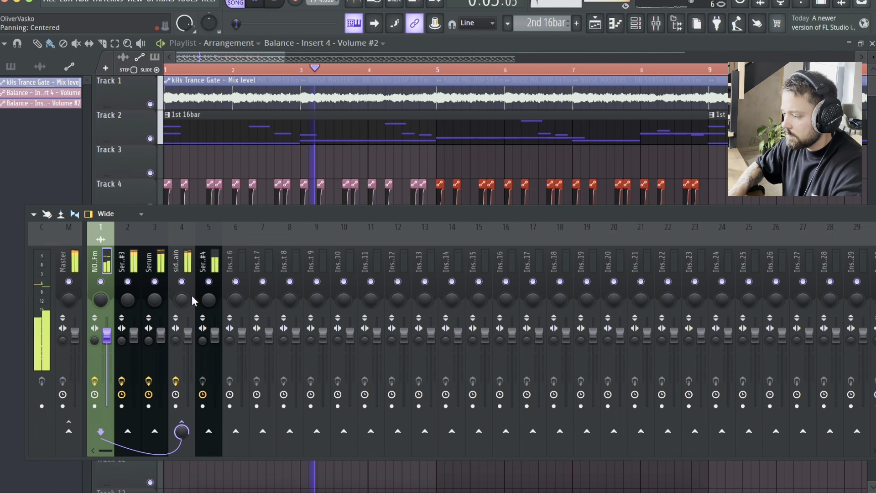
{"action": "left_click_drag", "start_coordinate": [111, 343], "coordinate": [112, 346]}
Copy the eight bars of ducking clips on Track 4 and align the copy with the start of bar 9
{"action": "left_click_drag", "start_coordinate": [284, 57], "coordinate": [379, 57]}
{"action": "left_click_drag", "start_coordinate": [514, 208], "coordinate": [152, 187]}
{"action": "scroll", "coordinate": [380, 185], "scroll_direction": "up", "scroll_amount": 6}
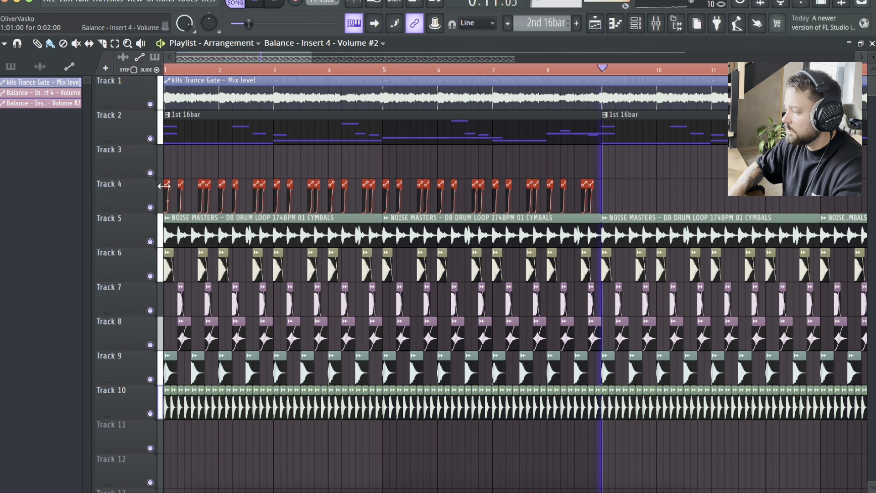
{"action": "mouse_move", "coordinate": [371, 183]}
{"action": "left_mouse_down"}
{"action": "mouse_move", "coordinate": [811, 201]}
{"action": "mouse_move", "coordinate": [440, 196]}
{"action": "left_mouse_up"}
{"action": "left_click_drag", "start_coordinate": [386, 185], "coordinate": [737, 183]}
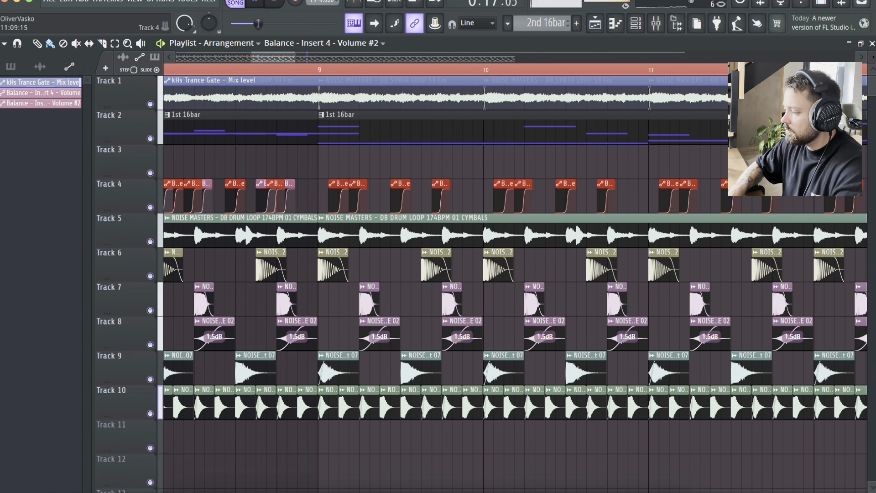
{"action": "left_click_drag", "start_coordinate": [340, 191], "coordinate": [757, 199]}
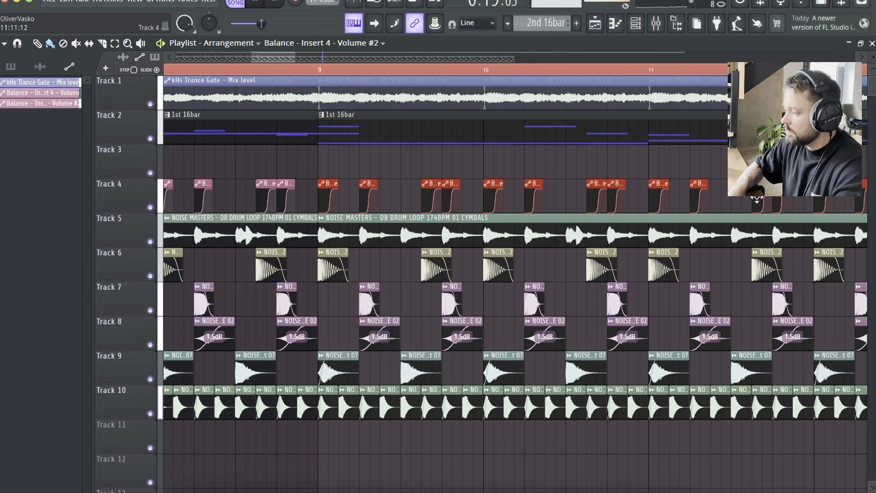
Copy the sixteen bars of ducking clips on Track 4 to start at bar 17, covering bars 17 to 32
{"action": "scroll", "coordinate": [329, 187], "scroll_direction": "down", "scroll_amount": 10}
{"action": "scroll", "coordinate": [328, 188], "scroll_direction": "up", "scroll_amount": 2}
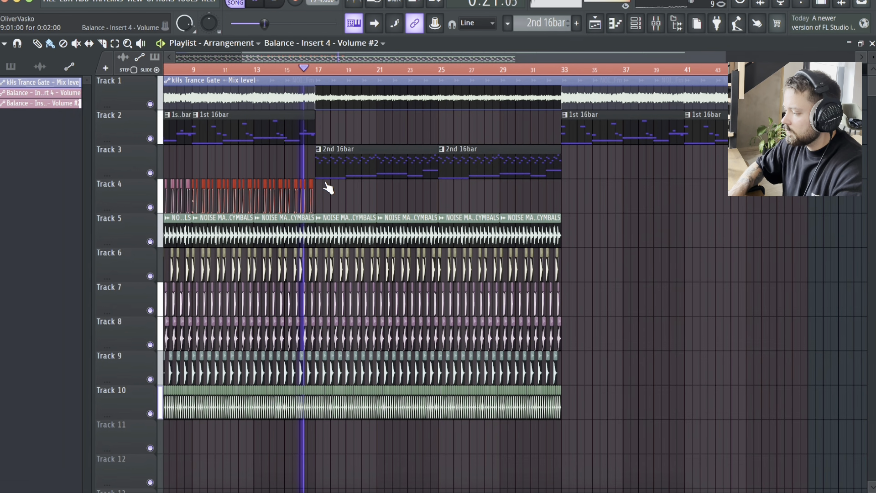
{"action": "scroll", "coordinate": [316, 213], "scroll_direction": "left", "scroll_amount": 3}
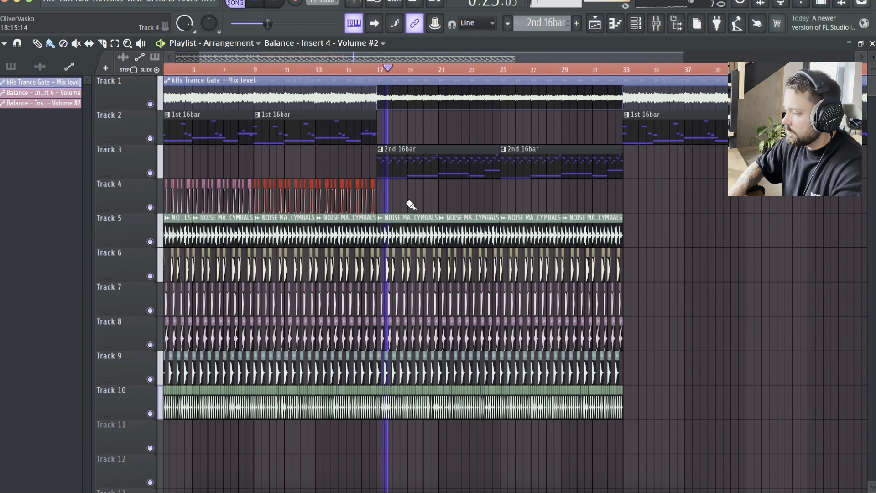
{"action": "left_click_drag", "start_coordinate": [411, 201], "coordinate": [54, 199]}
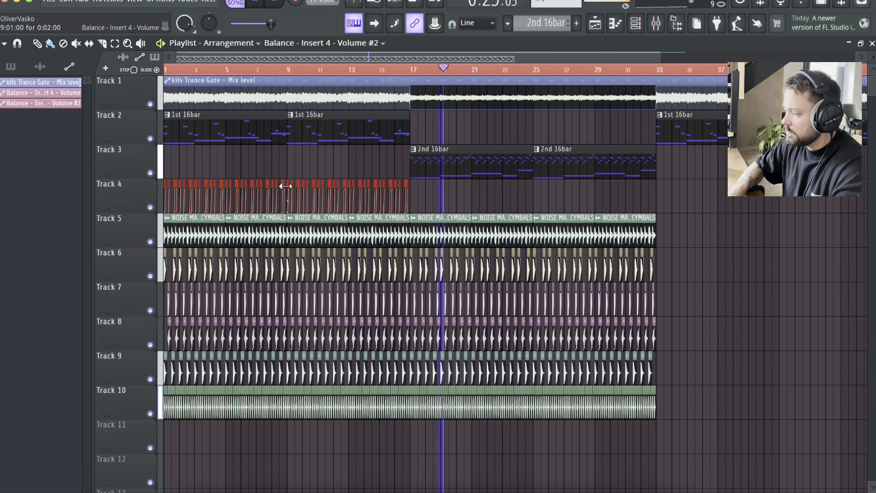
{"action": "left_click_drag", "start_coordinate": [287, 184], "coordinate": [534, 192]}
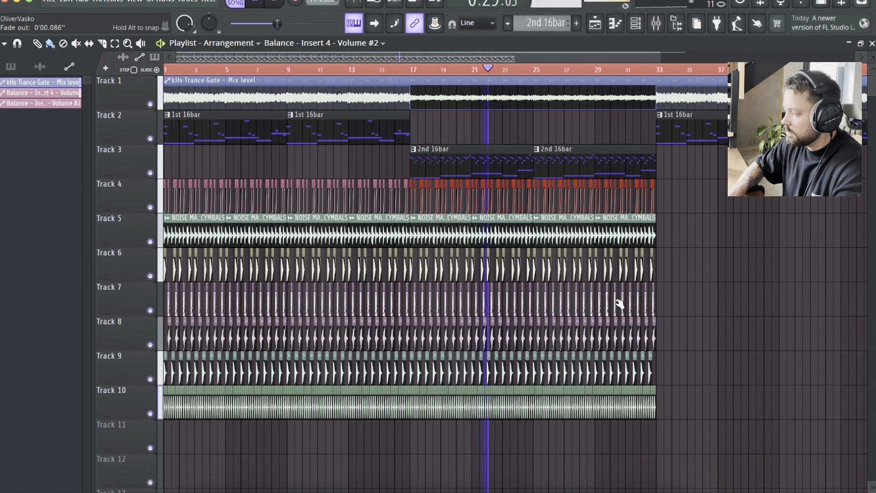
Duplicate all ducking and drum clips on Tracks 4 to 10 from bars 1–32 so the copy starts at bar 33
{"action": "left_click_drag", "start_coordinate": [727, 403], "coordinate": [23, 195]}
{"action": "left_click_drag", "start_coordinate": [185, 231], "coordinate": [673, 231]}
{"action": "scroll", "coordinate": [672, 231], "scroll_direction": "right", "scroll_amount": 5}
{"action": "scroll", "coordinate": [672, 231], "scroll_direction": "down", "scroll_amount": 1}
{"action": "scroll", "coordinate": [672, 232], "scroll_direction": "down", "scroll_amount": 3}
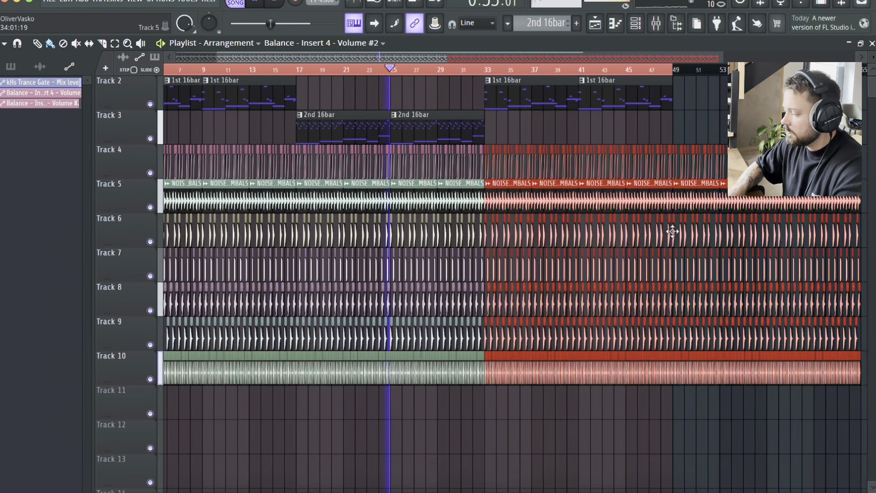
Delete all duplicated clips on Tracks 4 to 10 from bar 49 onward
{"action": "left_click_drag", "start_coordinate": [865, 418], "coordinate": [663, 148]}
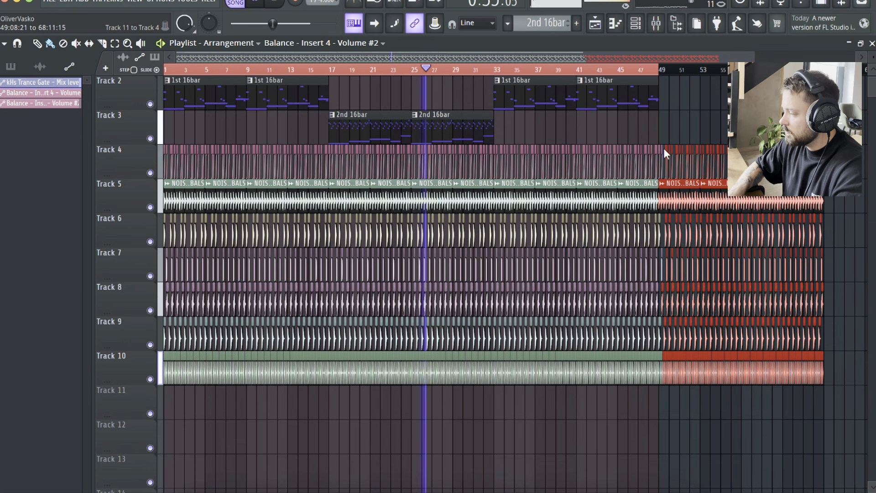
{"action": "scroll", "coordinate": [663, 148], "scroll_direction": "up", "scroll_amount": 4}
{"action": "scroll", "coordinate": [664, 148], "scroll_direction": "down", "scroll_amount": 1}
{"action": "scroll", "coordinate": [663, 148], "scroll_direction": "right", "scroll_amount": 2}
{"action": "key", "text": "Delete"}
{"action": "scroll", "coordinate": [606, 177], "scroll_direction": "up", "scroll_amount": 3}
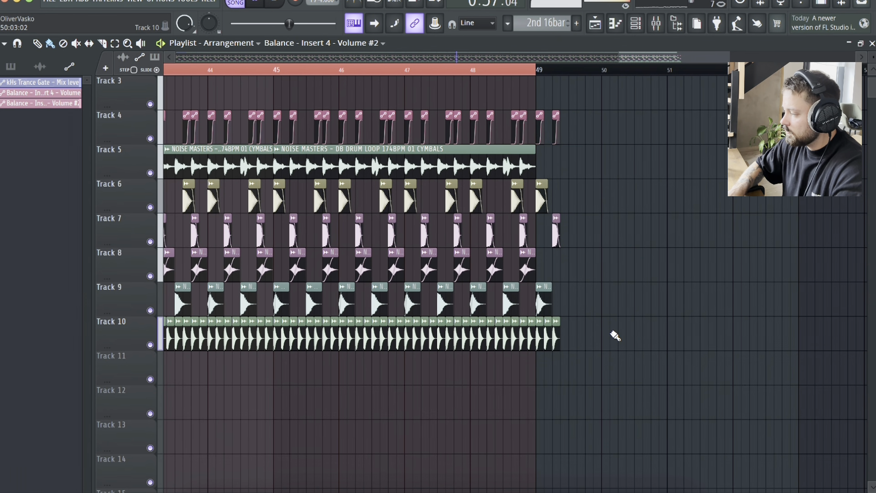
{"action": "left_click_drag", "start_coordinate": [596, 354], "coordinate": [542, 137]}
{"action": "key", "text": "Delete"}
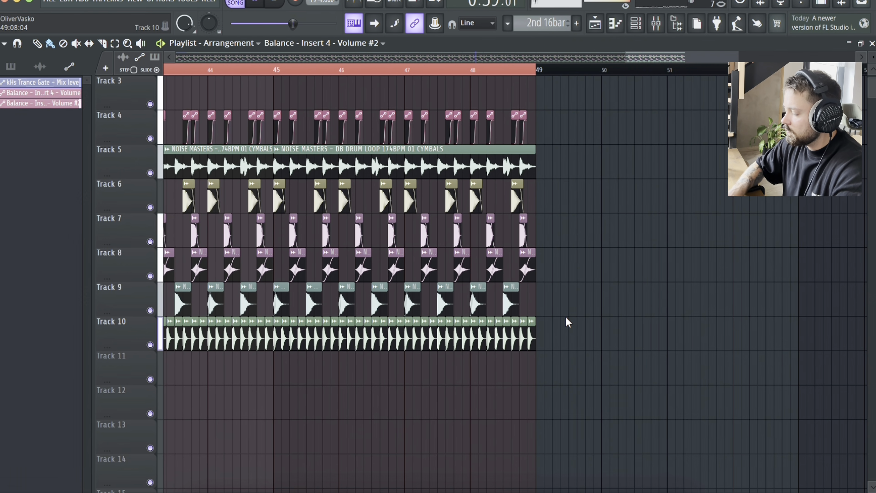
Play the completed arrangement from the start and examine the tracks and mixer levels
{"action": "key", "text": "space"}
{"action": "key", "text": "space"}
{"action": "scroll", "coordinate": [566, 316], "scroll_direction": "left", "scroll_amount": 4}
{"action": "scroll", "coordinate": [571, 314], "scroll_direction": "up", "scroll_amount": 2}
{"action": "scroll", "coordinate": [577, 313], "scroll_direction": "down", "scroll_amount": 2}
{"action": "scroll", "coordinate": [577, 310], "scroll_direction": "down", "scroll_amount": 4}
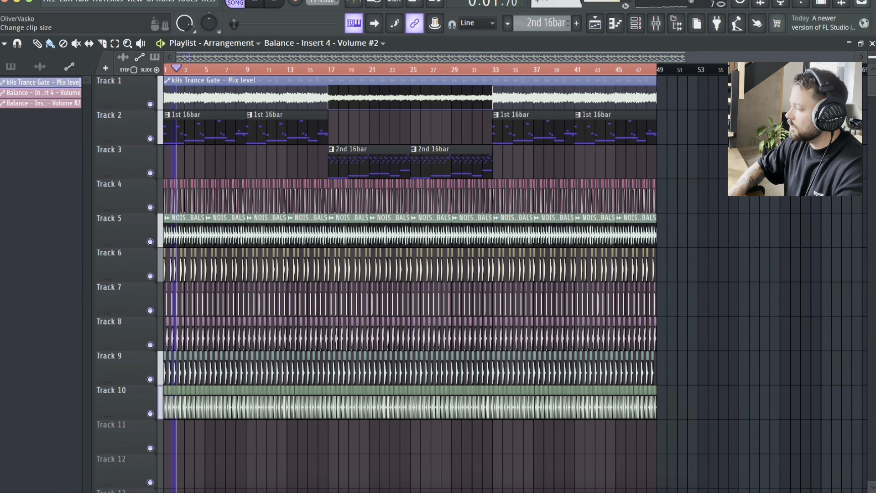
{"action": "scroll", "coordinate": [577, 310], "scroll_direction": "down", "scroll_amount": 3}
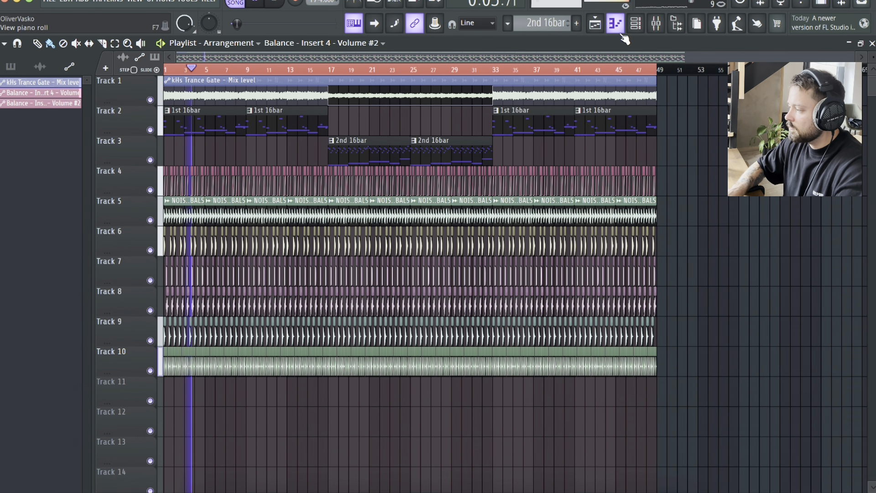
{"action": "left_click", "coordinate": [655, 23]}
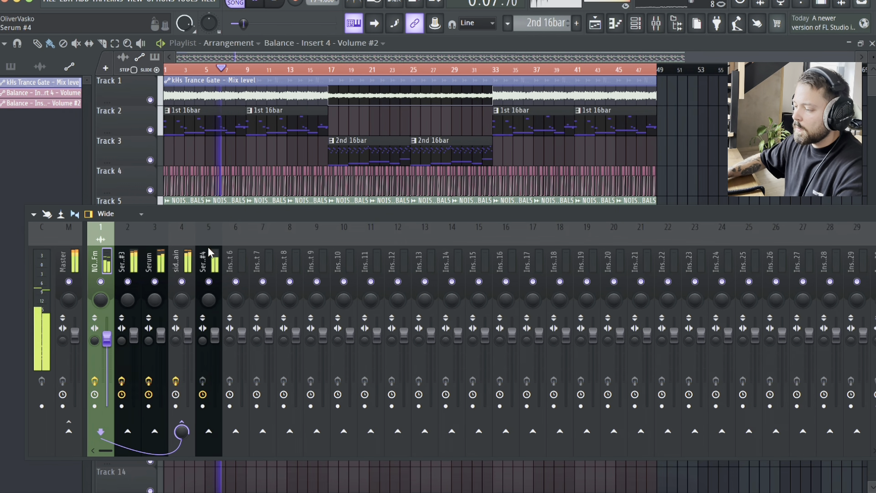
{"action": "key", "text": "F9"}
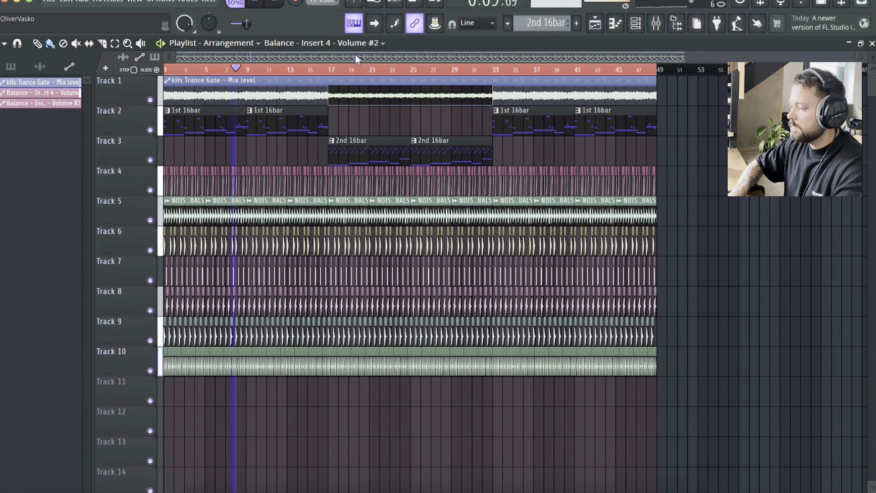
{"action": "scroll", "coordinate": [155, 199], "scroll_direction": "up", "scroll_amount": 5}
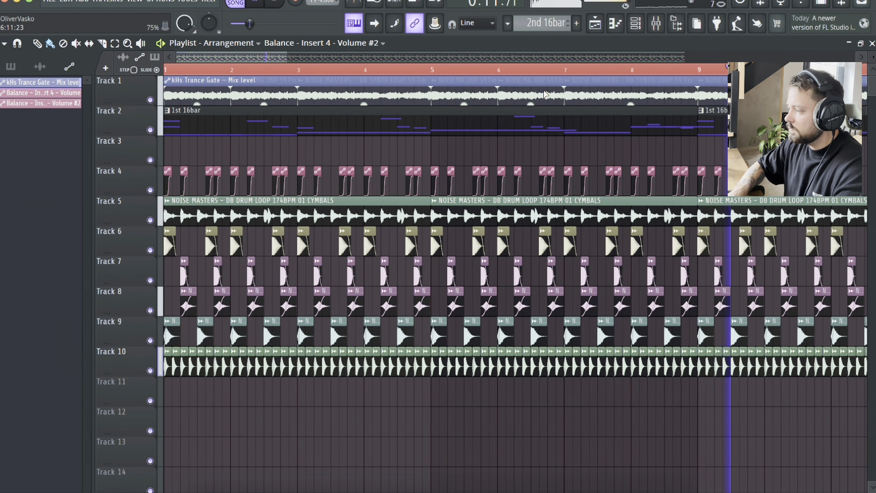
{"action": "scroll", "coordinate": [155, 200], "scroll_direction": "down", "scroll_amount": 3}
{"action": "left_click", "coordinate": [657, 25]}
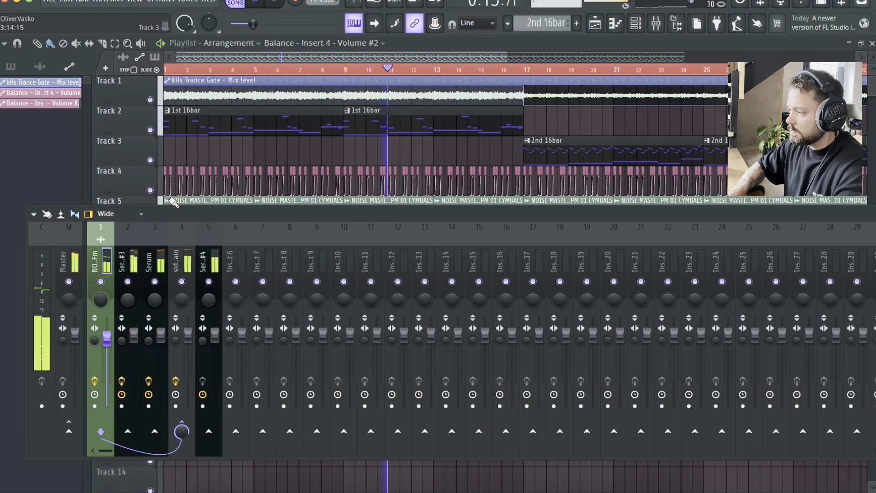
Switch the 1st 16bar pattern to pattern playback, mute Serum, Serum #2 and Serum #3, and open the Serum #4 synth
{"action": "left_click", "coordinate": [322, 113]}
{"action": "left_click", "coordinate": [236, 3]}
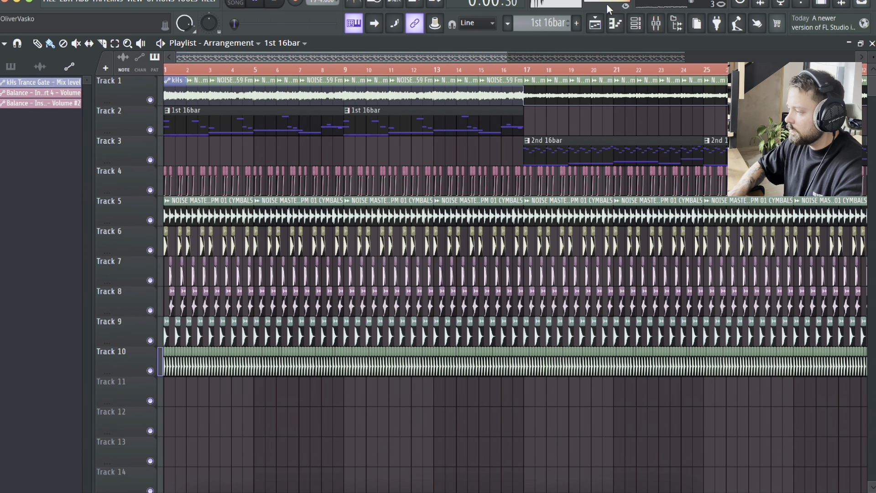
{"action": "left_click", "coordinate": [640, 27]}
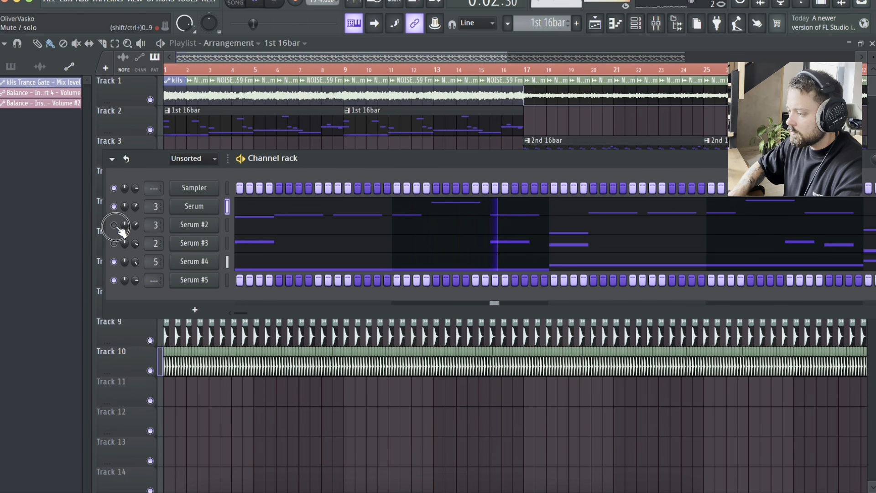
{"action": "left_click", "coordinate": [203, 257]}
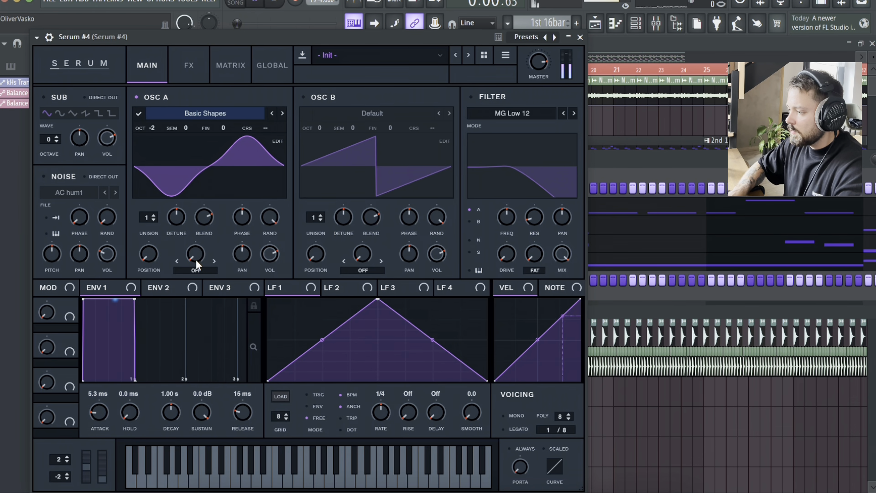
Load the BASS - Fat Sub preset from NOISE MASTERS - Dancefloor Box Presets for Serum into Serum #4, confirm it and close the synth
{"action": "left_click", "coordinate": [401, 59]}
{"action": "scroll", "coordinate": [464, 312], "scroll_direction": "down", "scroll_amount": 3}
{"action": "scroll", "coordinate": [434, 422], "scroll_direction": "down", "scroll_amount": 5}
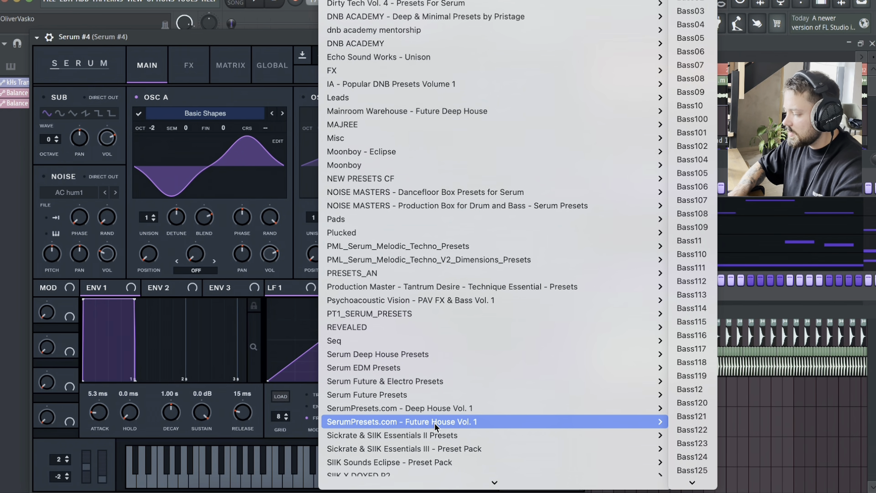
{"action": "scroll", "coordinate": [407, 423], "scroll_direction": "down", "scroll_amount": 4}
{"action": "scroll", "coordinate": [466, 250], "scroll_direction": "up", "scroll_amount": 8}
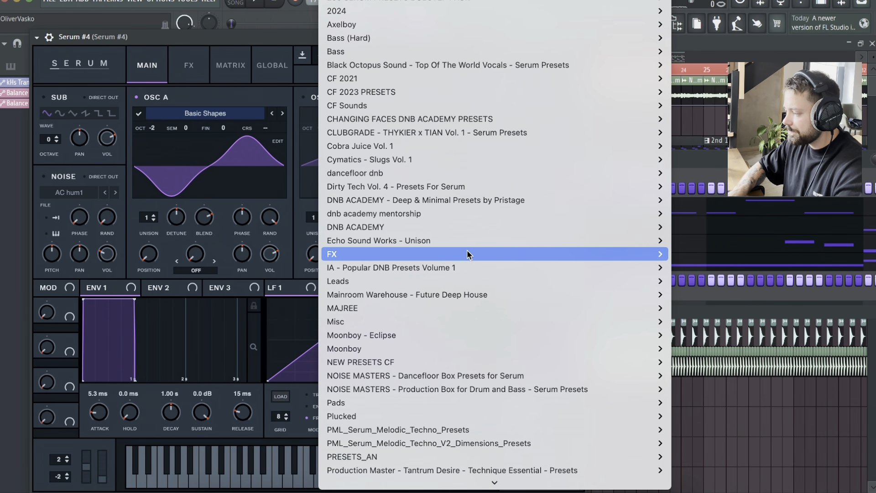
{"action": "mouse_move", "coordinate": [478, 376]}
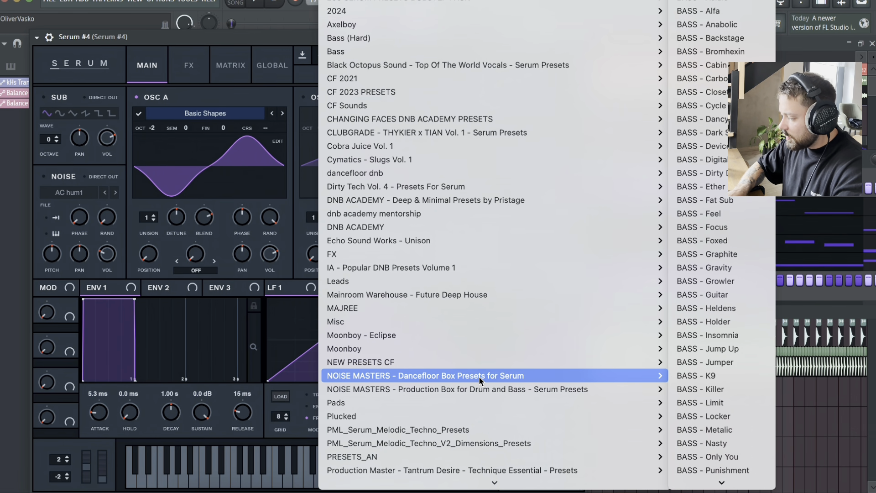
{"action": "scroll", "coordinate": [625, 369], "scroll_direction": "down", "scroll_amount": 1}
{"action": "scroll", "coordinate": [721, 377], "scroll_direction": "down", "scroll_amount": 5}
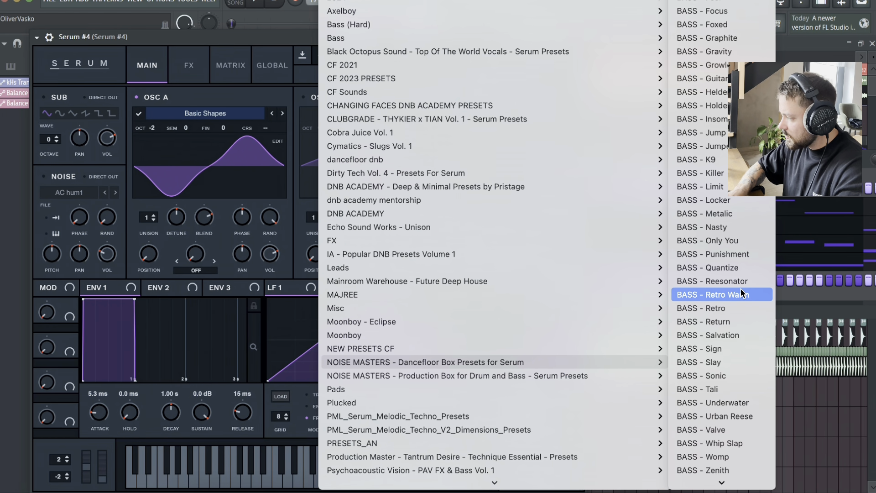
{"action": "scroll", "coordinate": [740, 291], "scroll_direction": "up", "scroll_amount": 5}
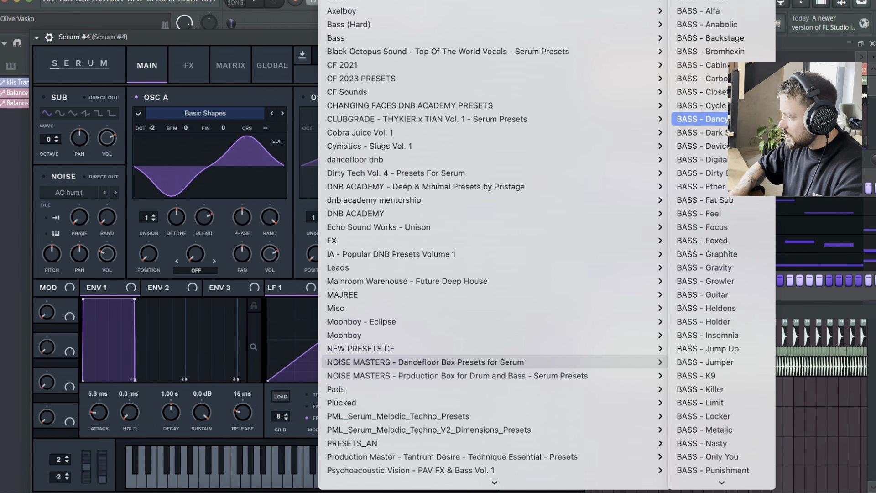
{"action": "left_click", "coordinate": [722, 203]}
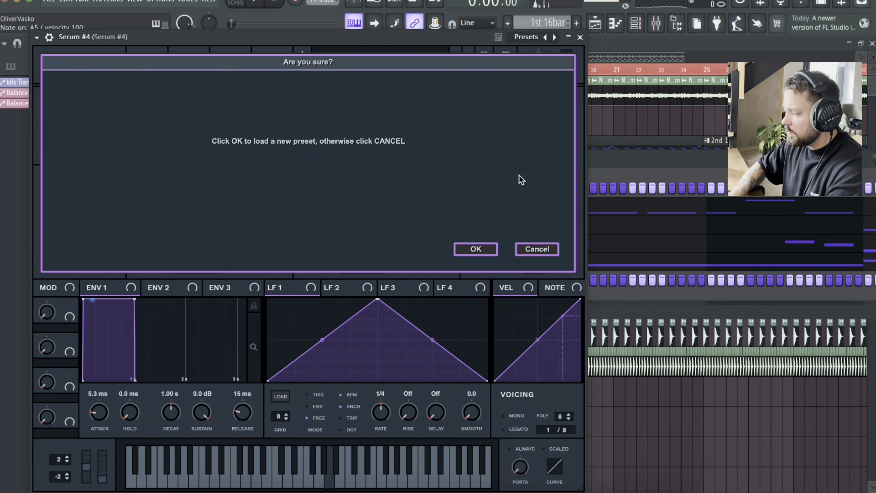
{"action": "left_click", "coordinate": [477, 248]}
{"action": "left_click", "coordinate": [580, 37]}
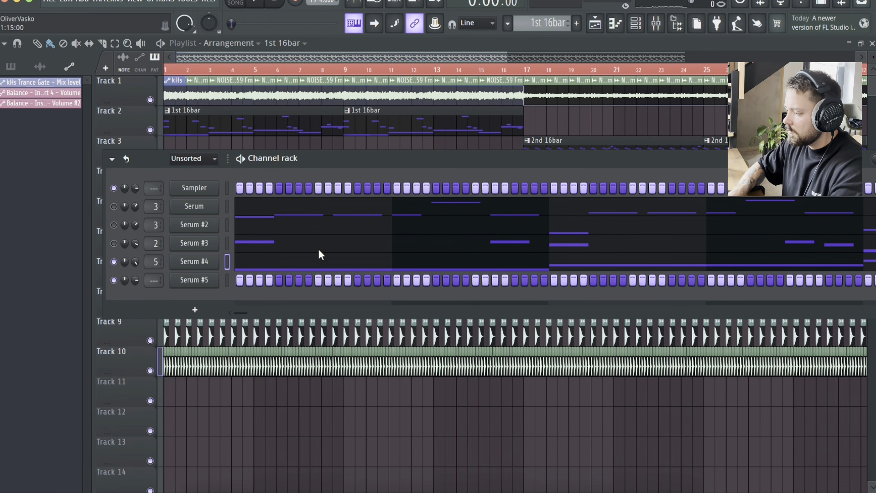
Audition Serum #4's bass notes in the piano roll, switch playback to song mode and close the piano roll
{"action": "left_click", "coordinate": [289, 267]}
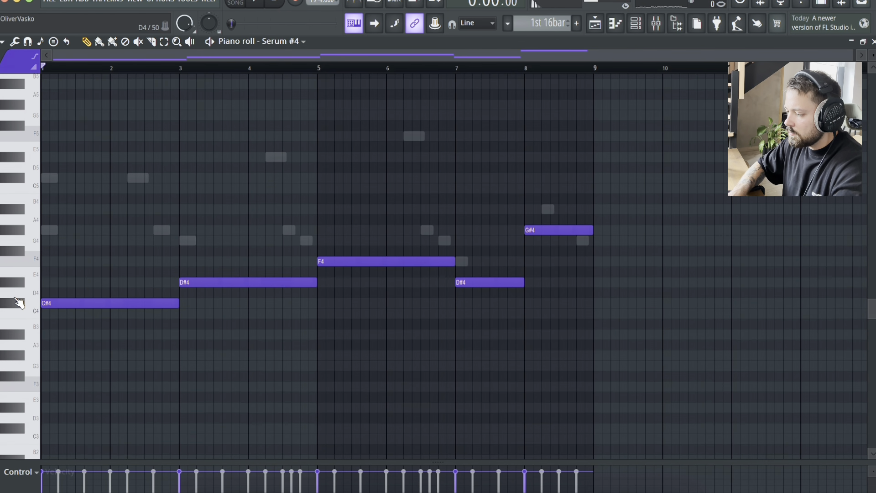
{"action": "key", "text": "space"}
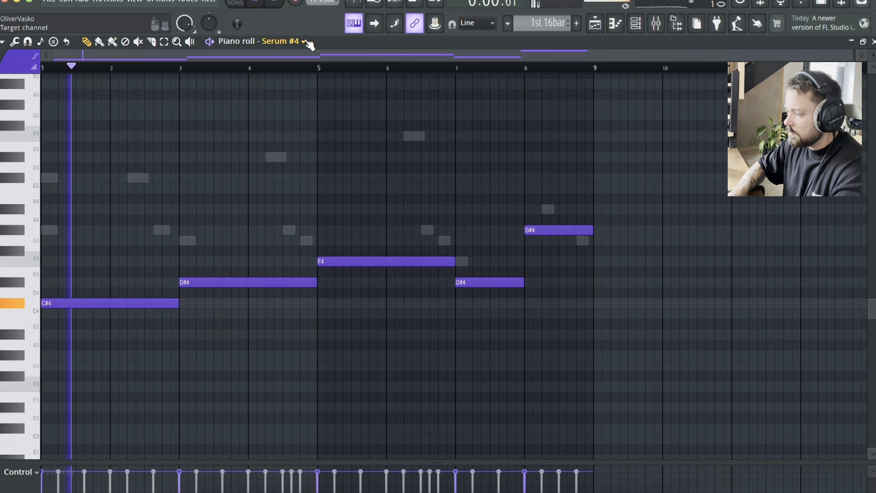
{"action": "left_click", "coordinate": [240, 2]}
{"action": "key", "text": "space"}
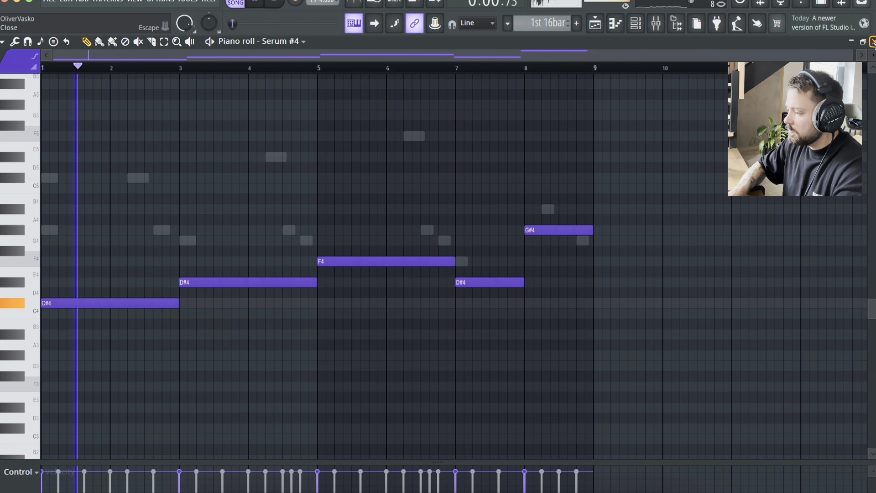
{"action": "key", "text": "Escape"}
{"action": "key", "text": "space"}
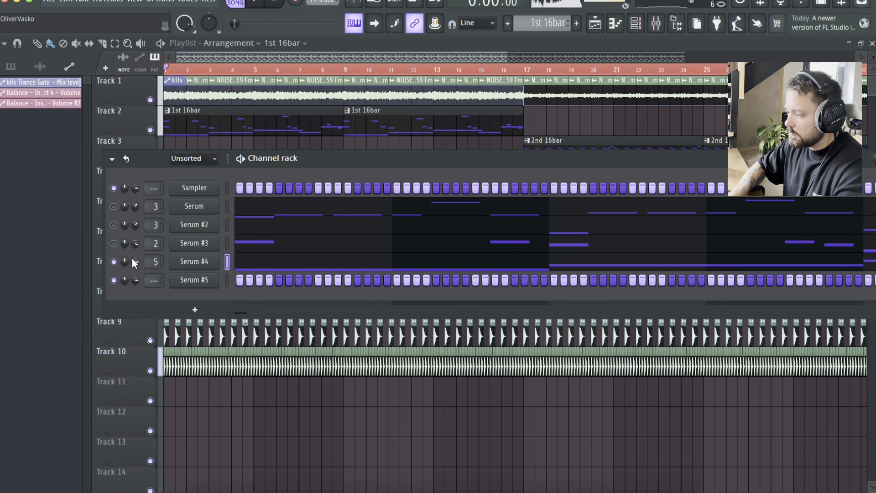
Unmute Serum #3, Serum #2 and Serum, start playing the arrangement, and close the channel rack
{"action": "left_click", "coordinate": [114, 243]}
{"action": "left_click", "coordinate": [113, 224]}
{"action": "left_click", "coordinate": [113, 206]}
{"action": "key", "text": "space"}
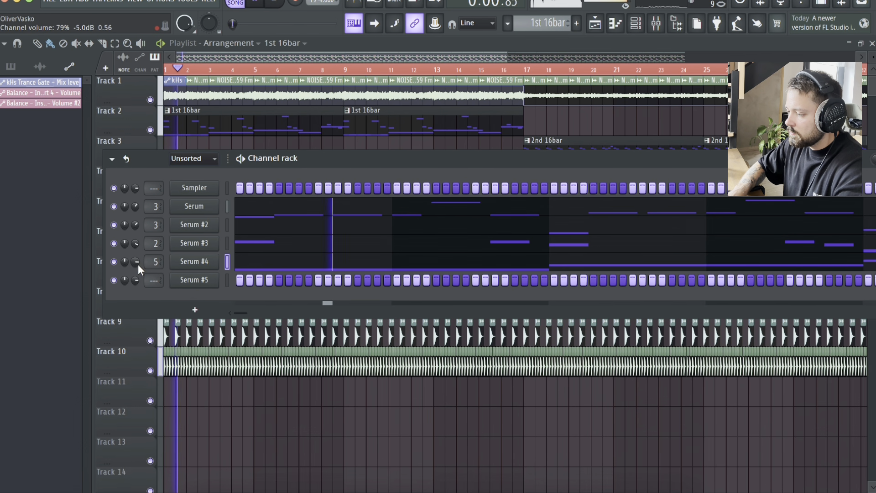
{"action": "key", "text": "F6"}
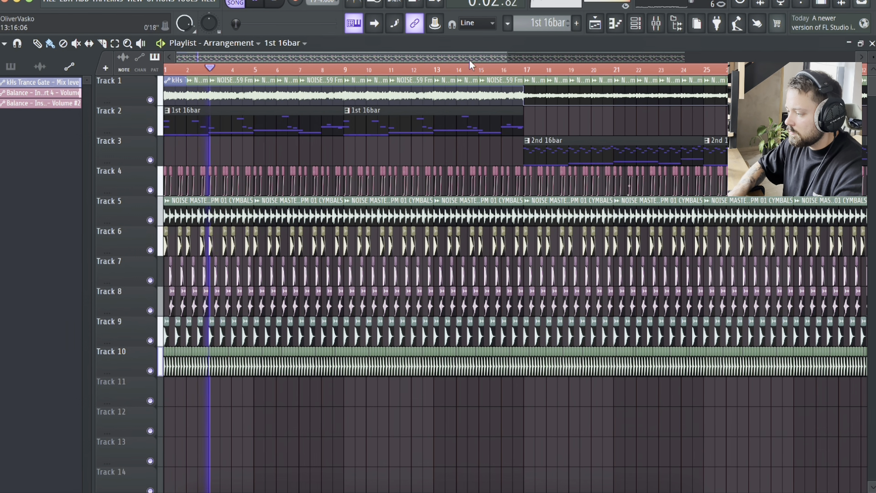
Set the channel volume of the DB SNARE 09 sample on Track 7 to 72%
{"action": "scroll", "coordinate": [161, 276], "scroll_direction": "up", "scroll_amount": 6}
{"action": "scroll", "coordinate": [161, 275], "scroll_direction": "down", "scroll_amount": 6}
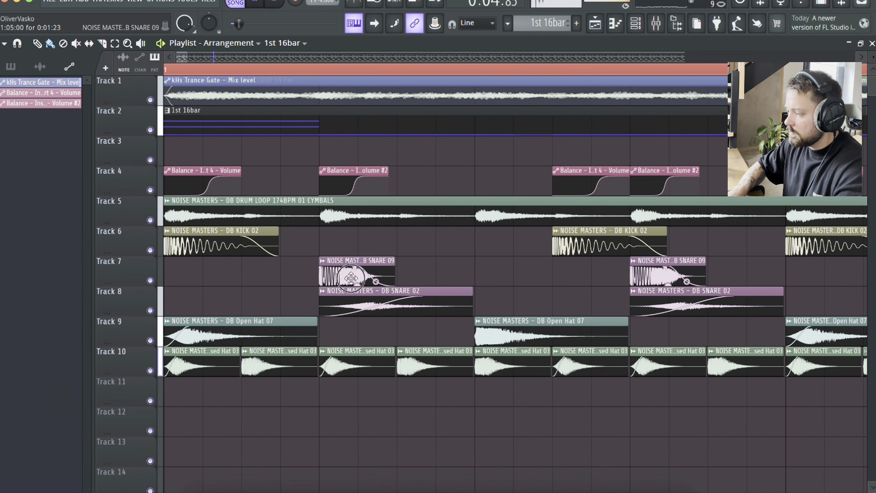
{"action": "double_click", "coordinate": [338, 271]}
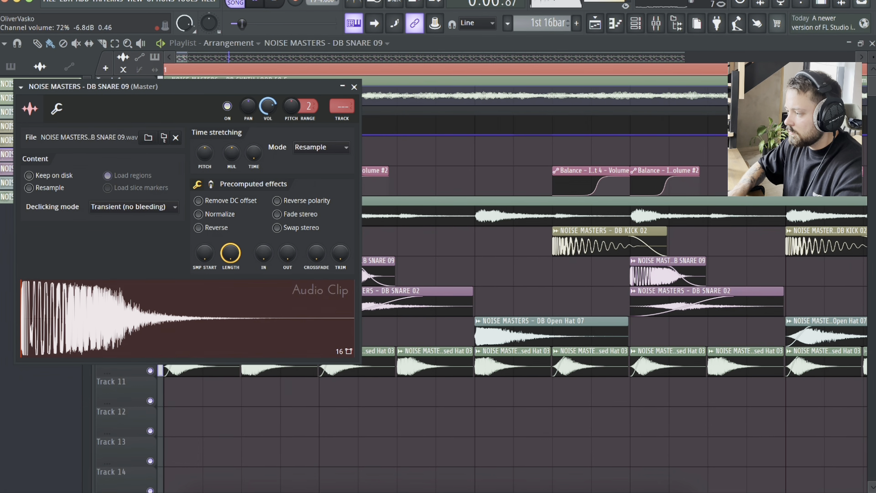
{"action": "left_click", "coordinate": [342, 87]}
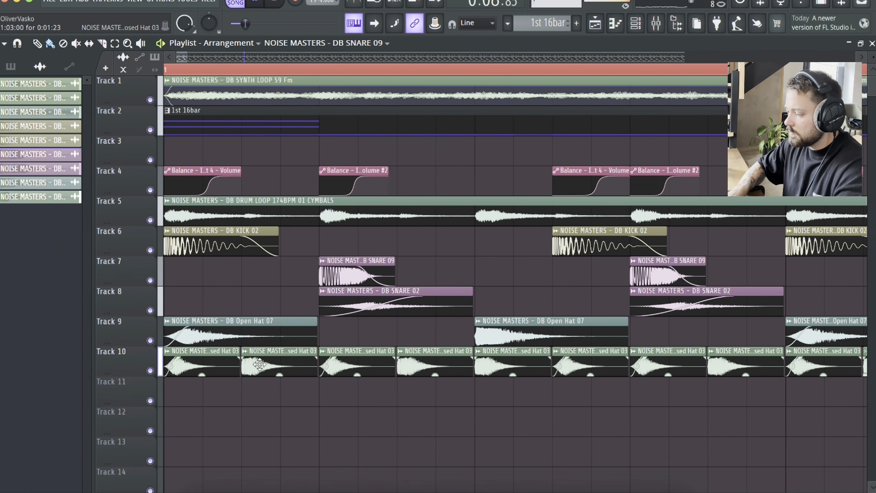
Compare the mix with Track 10 muted and unmuted, and set the DB Closed Hat 03 sample's channel volume to 40%
{"action": "left_click", "coordinate": [151, 371]}
{"action": "left_click", "coordinate": [150, 371]}
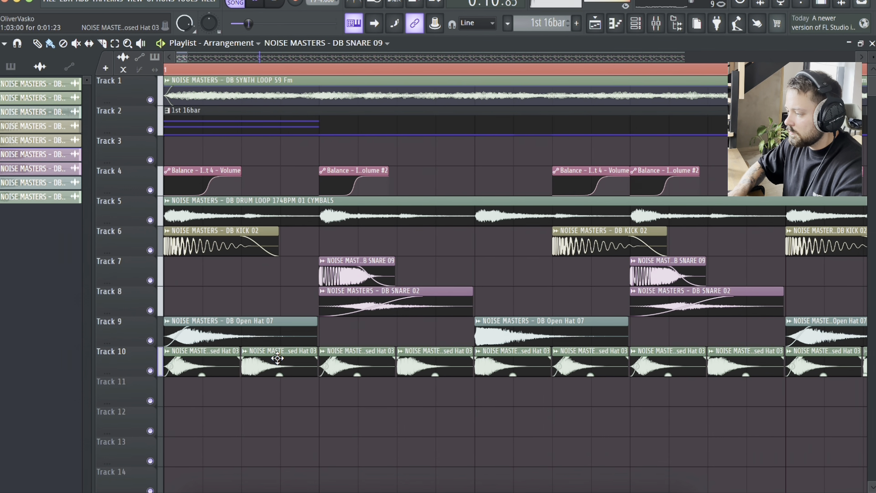
{"action": "double_click", "coordinate": [280, 360]}
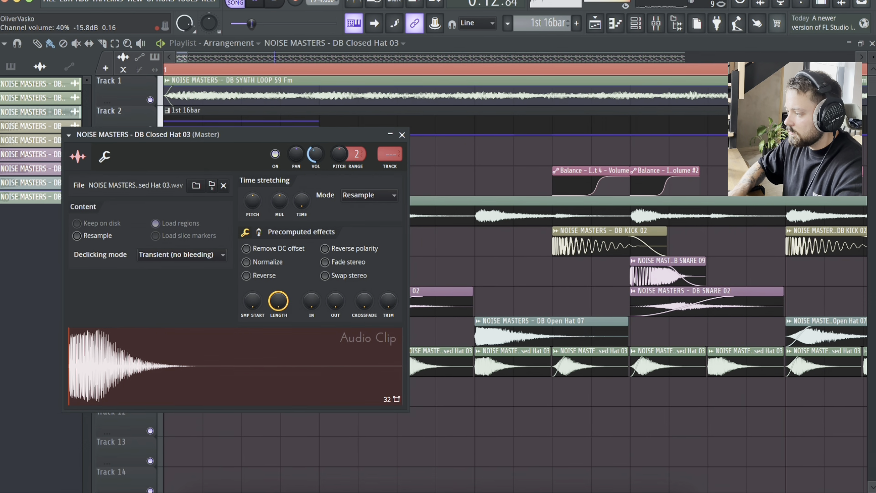
{"action": "left_click", "coordinate": [402, 134]}
Turn snapping off and lengthen Serum's lower notes, C#4 to G#4, in the 1st 16bar pattern to close the gaps after them
{"action": "scroll", "coordinate": [327, 116], "scroll_direction": "down", "scroll_amount": 6}
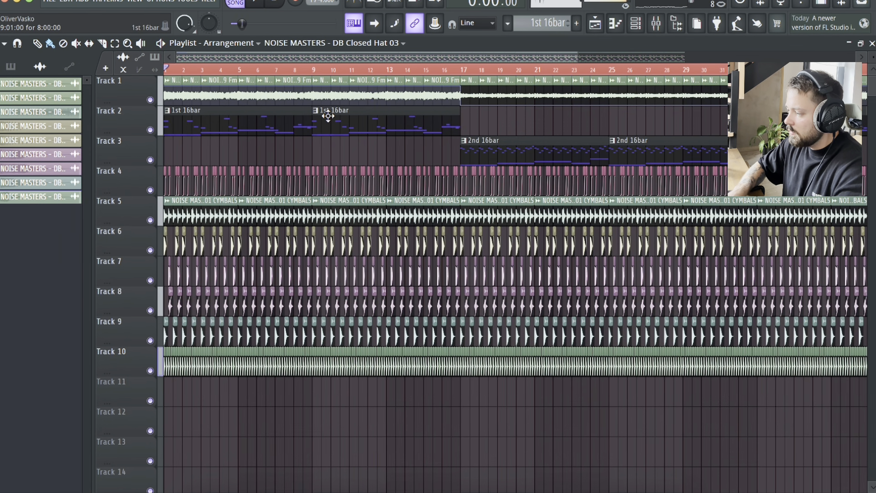
{"action": "double_click", "coordinate": [328, 116]}
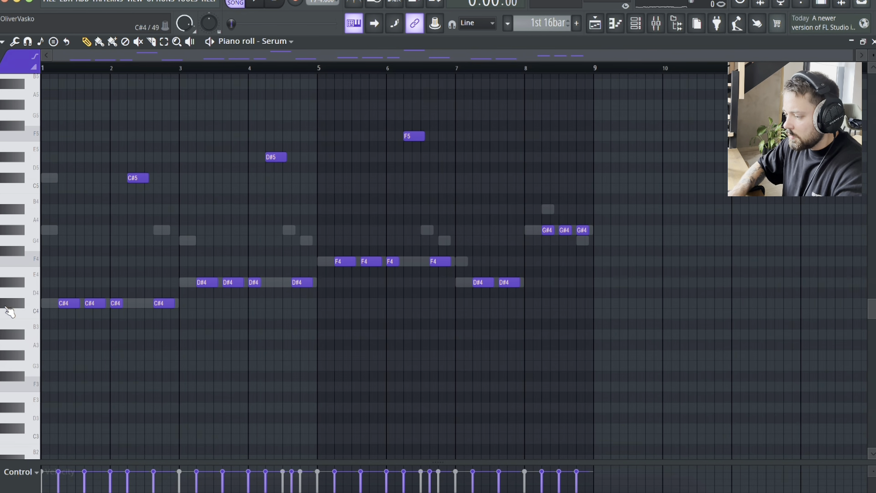
{"action": "left_click_drag", "start_coordinate": [644, 345], "coordinate": [40, 246]}
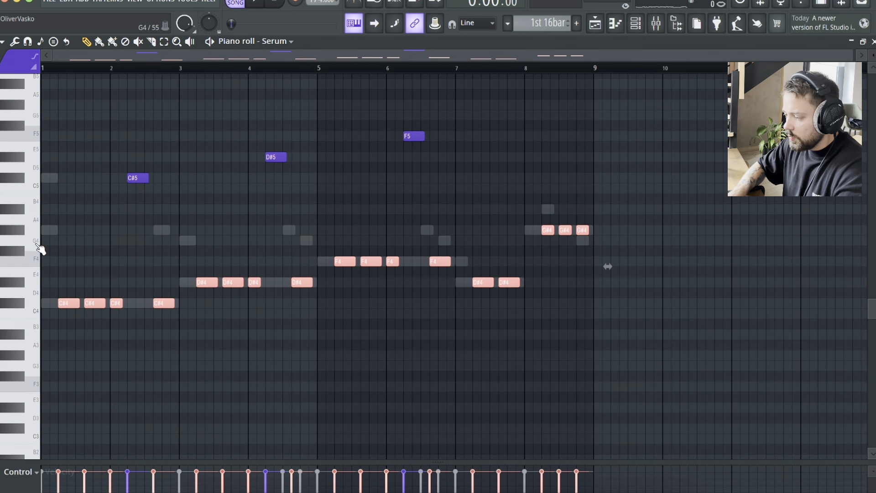
{"action": "scroll", "coordinate": [40, 248], "scroll_direction": "up", "scroll_amount": 5}
{"action": "scroll", "coordinate": [159, 278], "scroll_direction": "down", "scroll_amount": 1}
{"action": "left_click", "coordinate": [477, 23]}
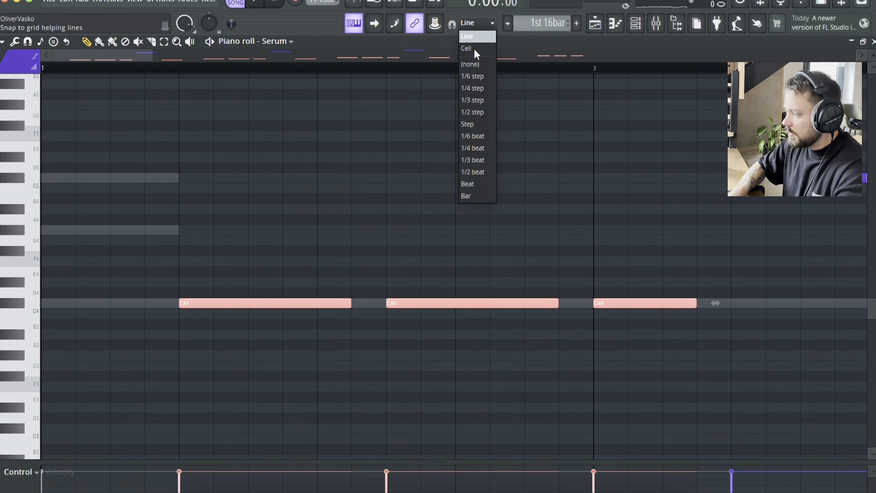
{"action": "left_click", "coordinate": [478, 67]}
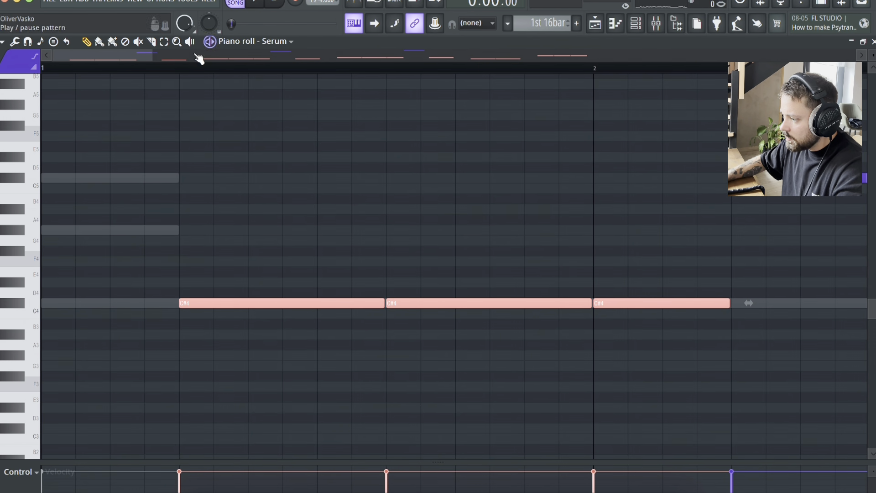
Play the arrangement and check how the lengthened lower Serum notes sound and line up
{"action": "key", "text": "space"}
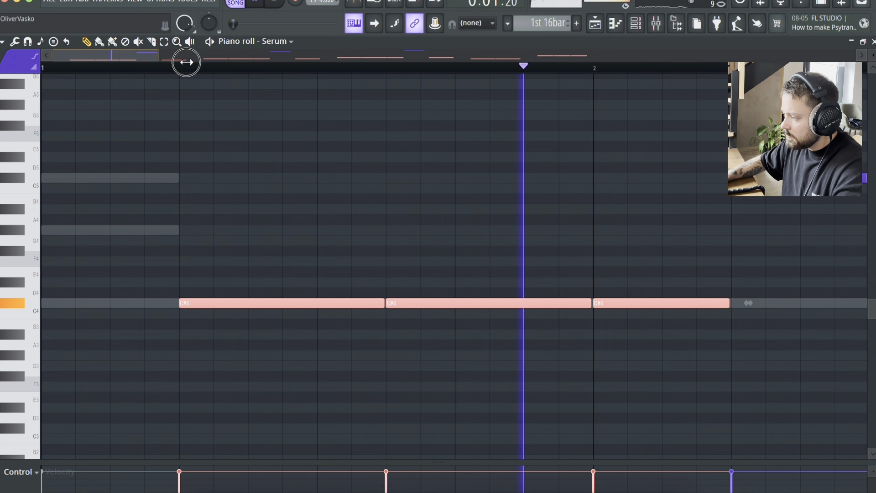
{"action": "left_click_drag", "start_coordinate": [186, 59], "coordinate": [473, 87]}
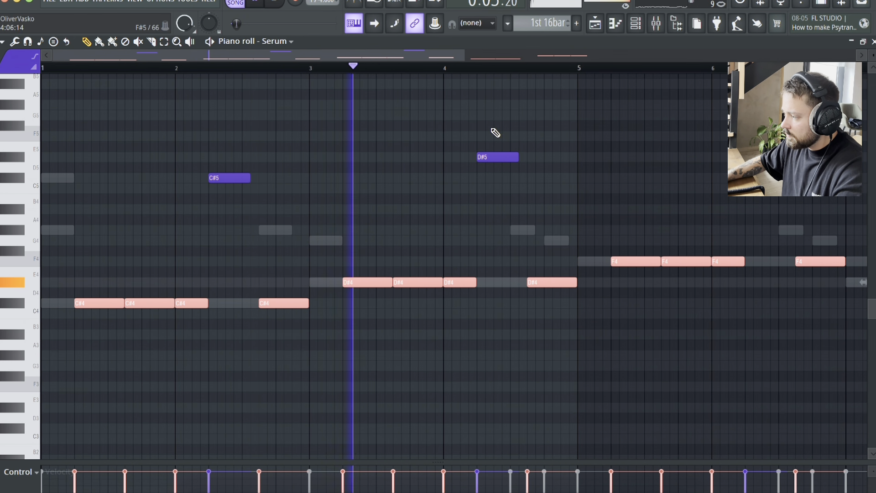
{"action": "left_click_drag", "start_coordinate": [465, 54], "coordinate": [151, 148]}
{"action": "key", "text": "space"}
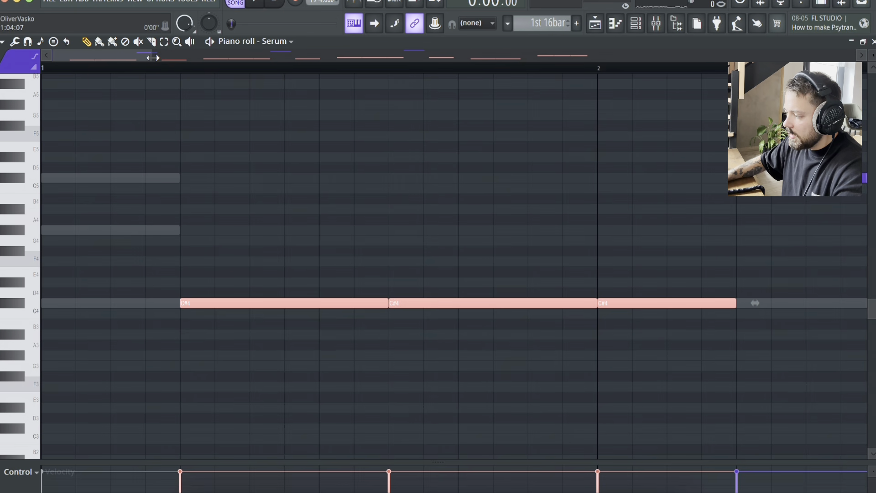
Select Serum's high notes C#5, D#5 and F5 and lengthen them to reach the start of the following notes
{"action": "left_click_drag", "start_coordinate": [153, 57], "coordinate": [857, 56]}
{"action": "left_click_drag", "start_coordinate": [444, 225], "coordinate": [20, 91]}
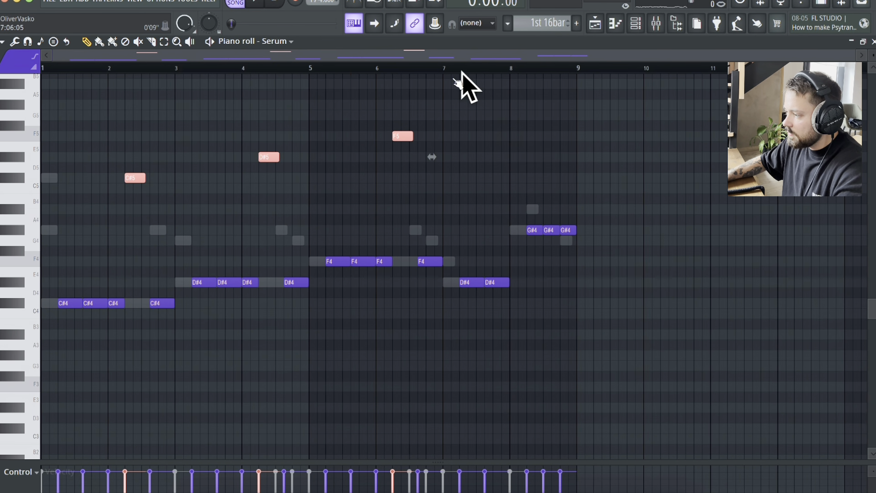
{"action": "left_click_drag", "start_coordinate": [359, 59], "coordinate": [411, 61]}
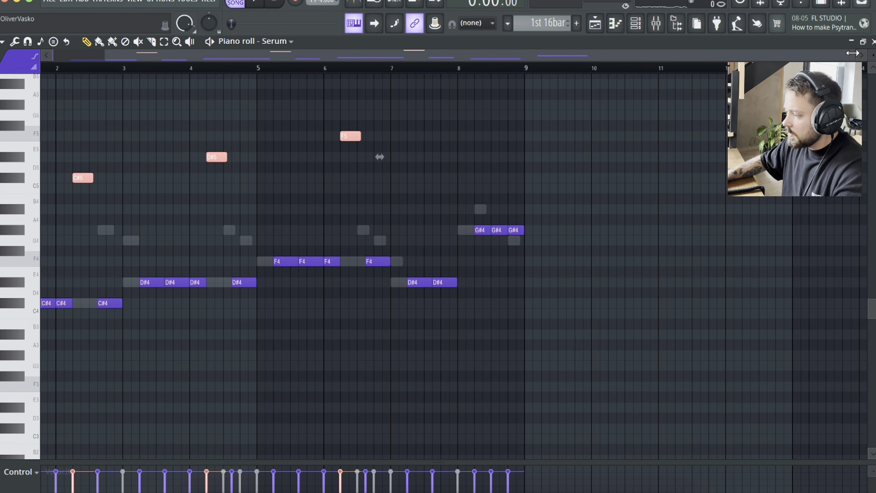
{"action": "left_click_drag", "start_coordinate": [852, 52], "coordinate": [260, 180]}
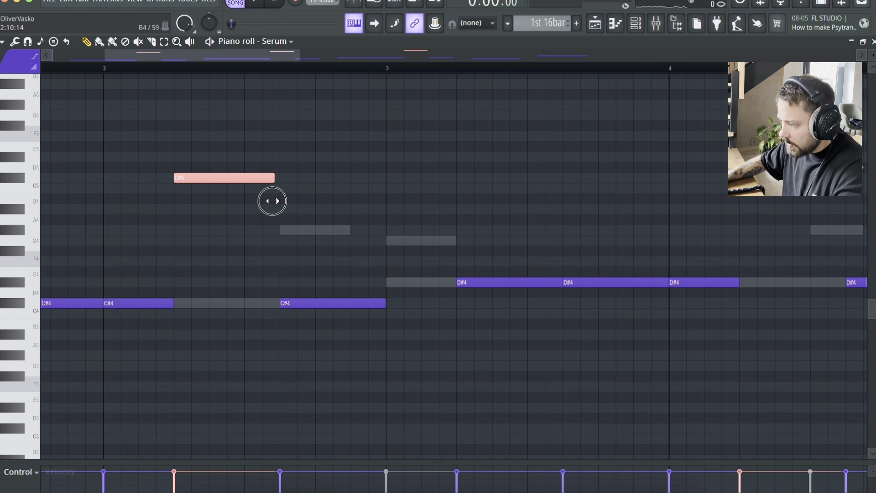
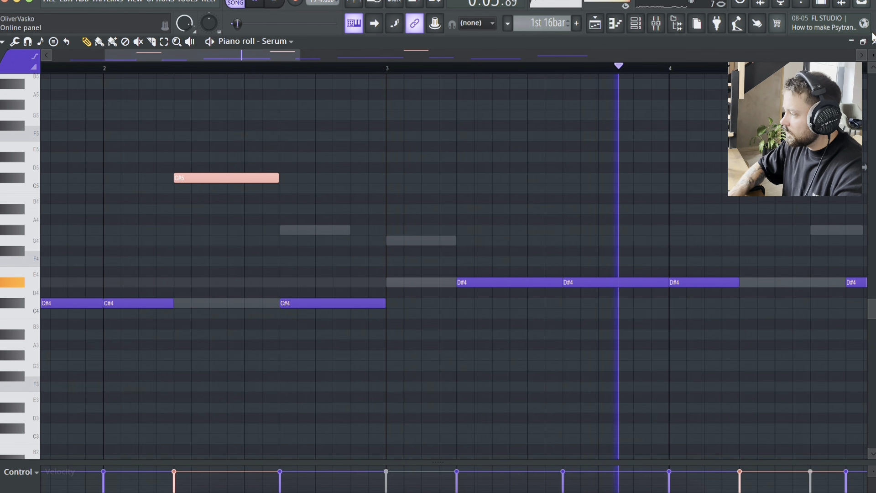
Return to the playlist and set the global snap to Line
{"action": "key", "text": "F5"}
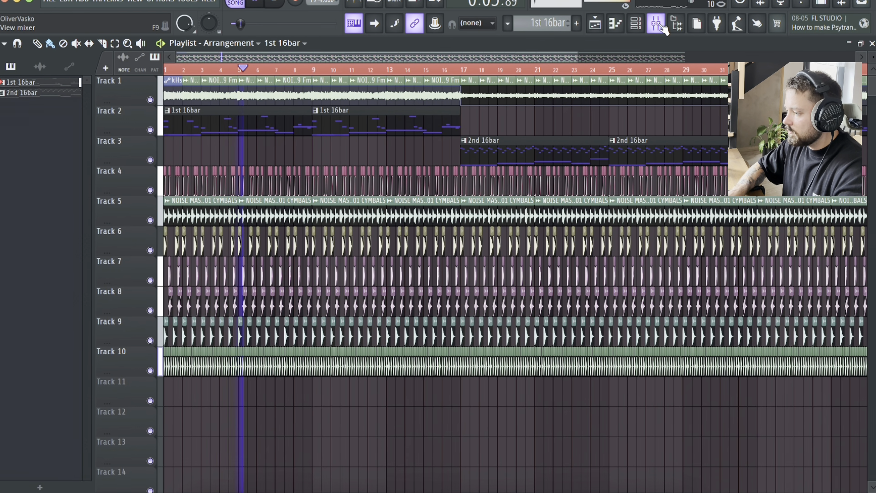
{"action": "key", "text": "F9"}
{"action": "key", "text": "F9"}
{"action": "left_click", "coordinate": [479, 22]}
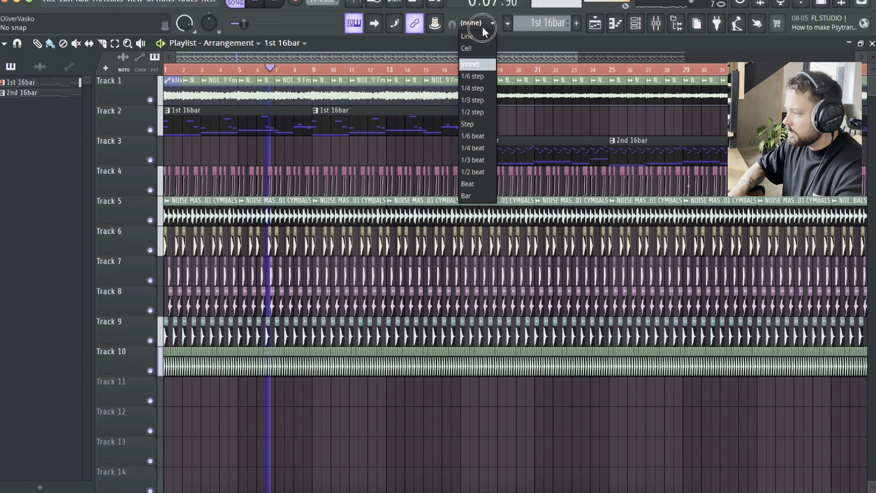
{"action": "left_click", "coordinate": [483, 35]}
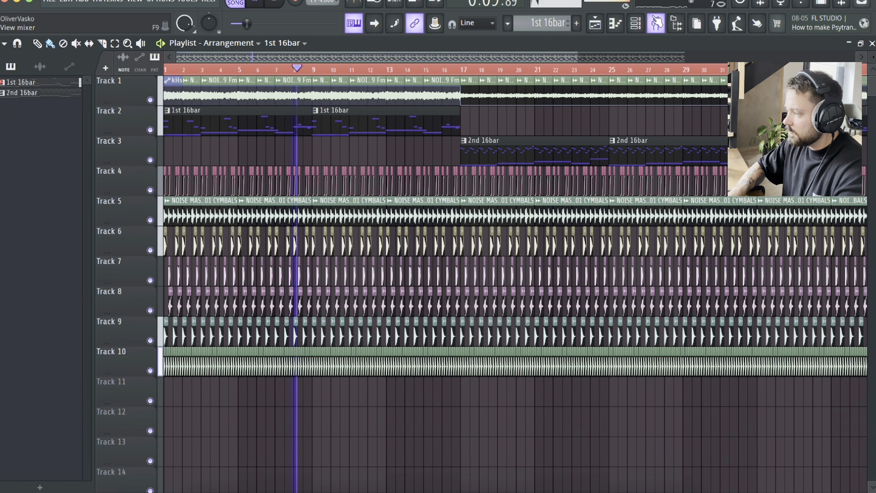
Try transposing all Serum #3 notes in the 1st 16bar pattern up one octave, play them, and move them back down
{"action": "left_click", "coordinate": [635, 23]}
{"action": "left_click", "coordinate": [285, 238]}
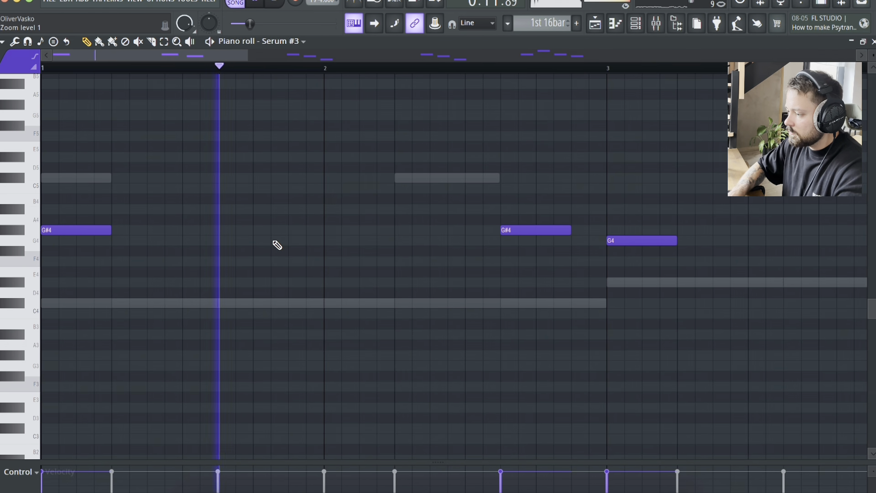
{"action": "scroll", "coordinate": [30, 240], "scroll_direction": "down", "scroll_amount": 5}
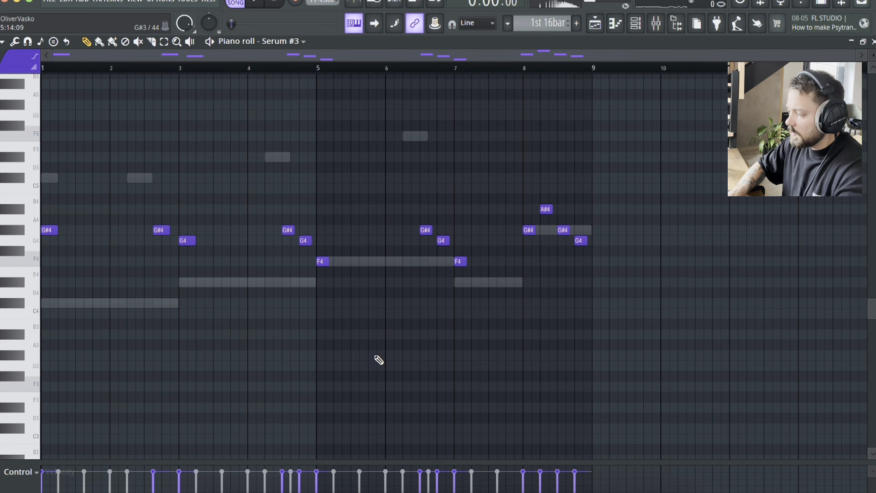
{"action": "left_click_drag", "start_coordinate": [582, 345], "coordinate": [41, 98]}
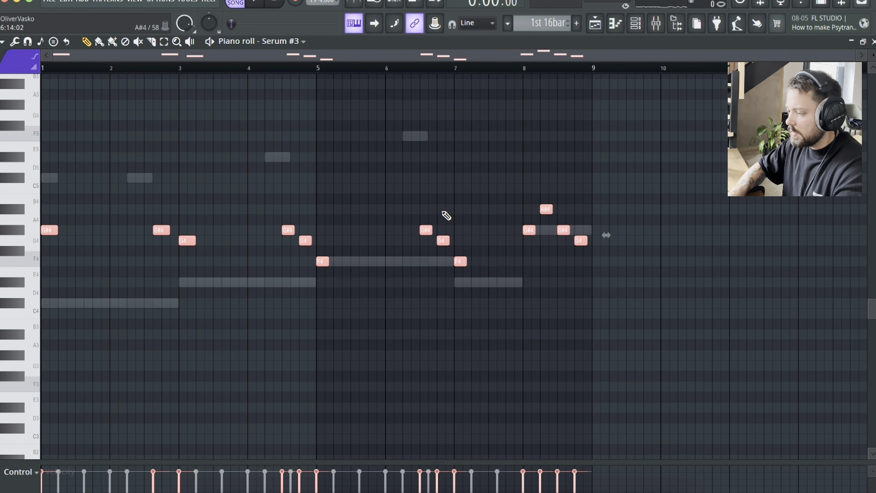
{"action": "scroll", "coordinate": [29, 155], "scroll_direction": "up", "scroll_amount": 1}
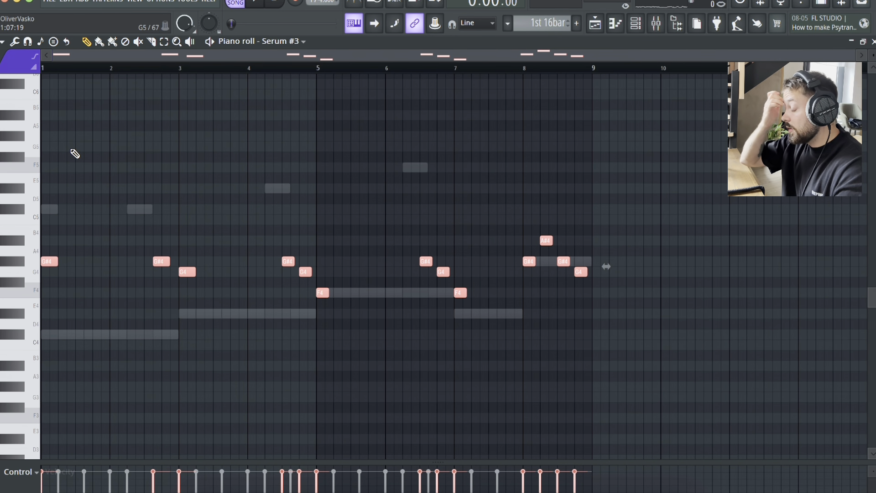
{"action": "key", "text": "ctrl+Up"}
{"action": "key", "text": "space"}
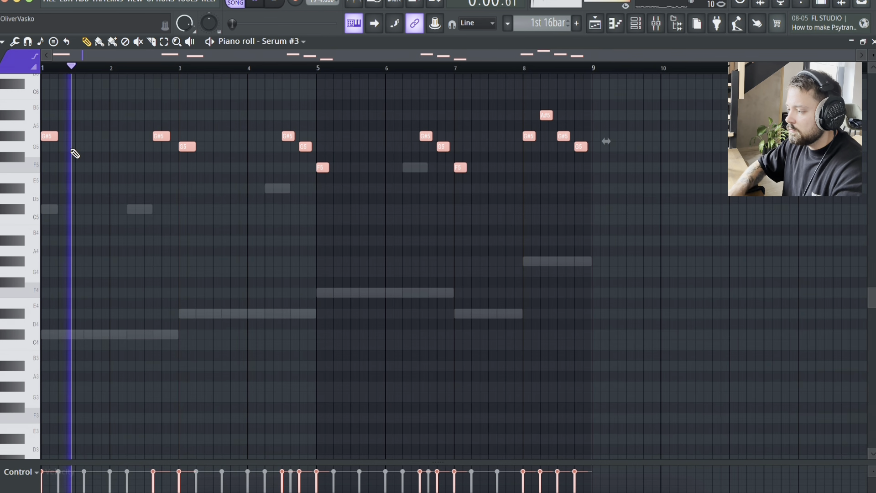
{"action": "scroll", "coordinate": [75, 160], "scroll_direction": "up", "scroll_amount": 5}
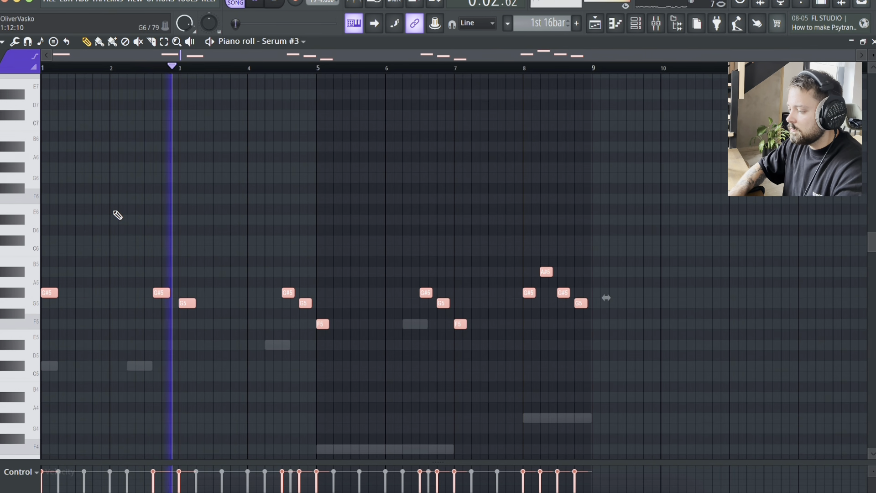
{"action": "scroll", "coordinate": [118, 215], "scroll_direction": "down", "scroll_amount": 6}
{"action": "key", "text": "space"}
{"action": "key", "text": "ctrl+Down"}
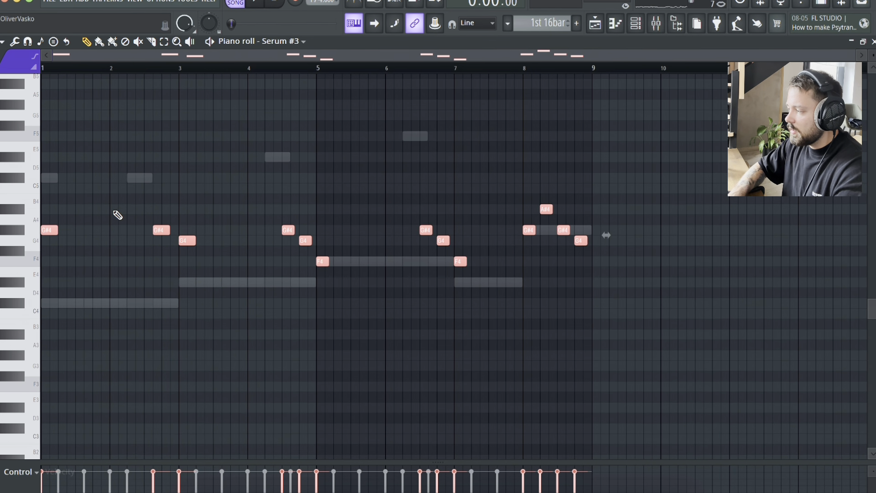
Open Serum #3 and audition its lead presets one after another against the playing arrangement, ending on LEAD - Fading
{"action": "key", "text": "Escape"}
{"action": "key", "text": "space"}
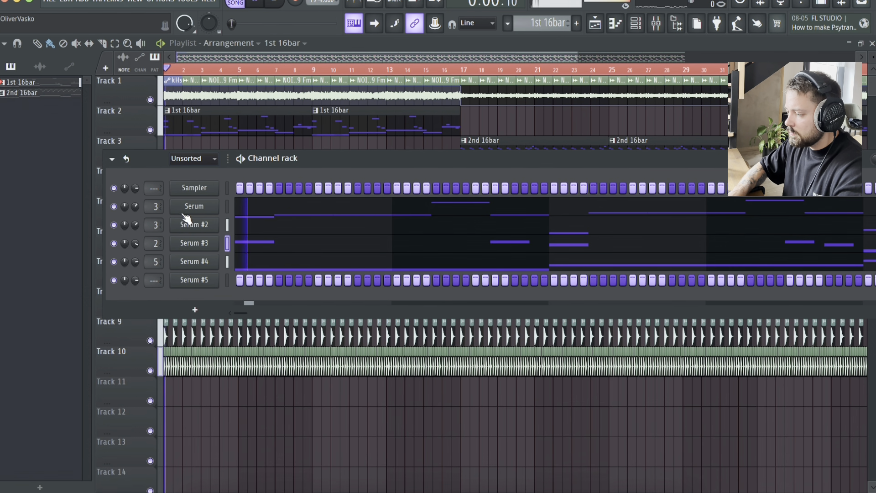
{"action": "left_click", "coordinate": [192, 242]}
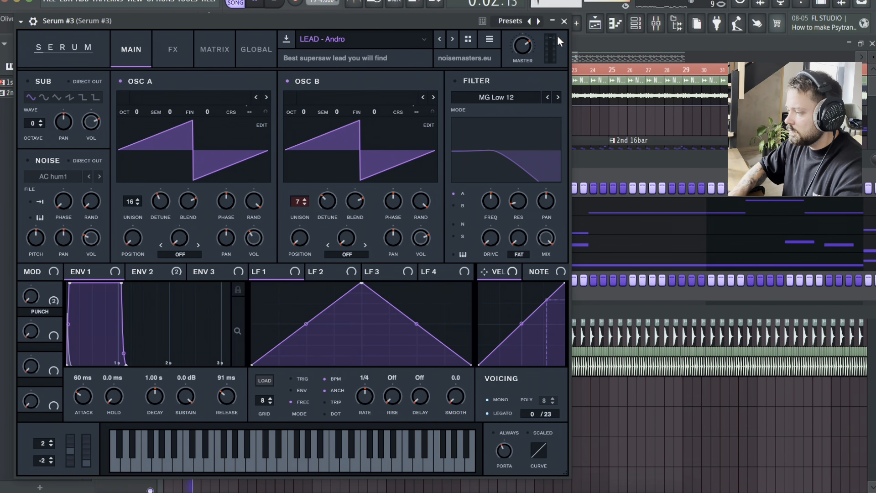
{"action": "left_click", "coordinate": [451, 40]}
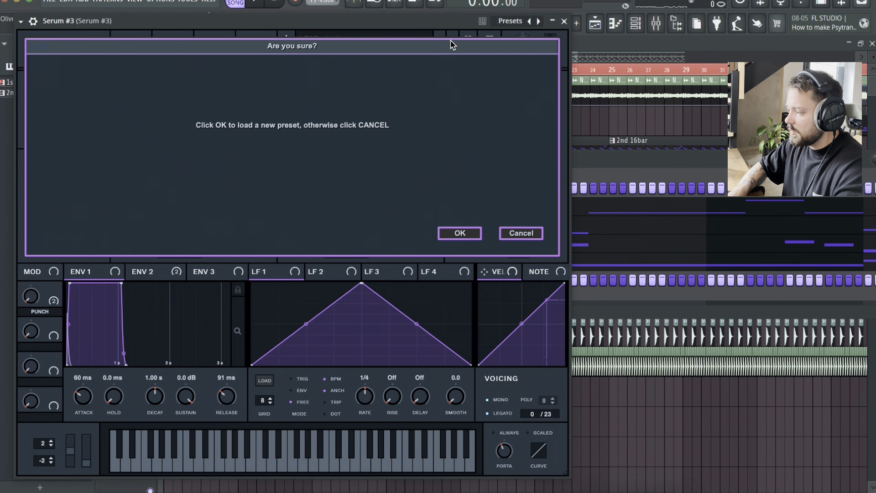
{"action": "left_click", "coordinate": [465, 231]}
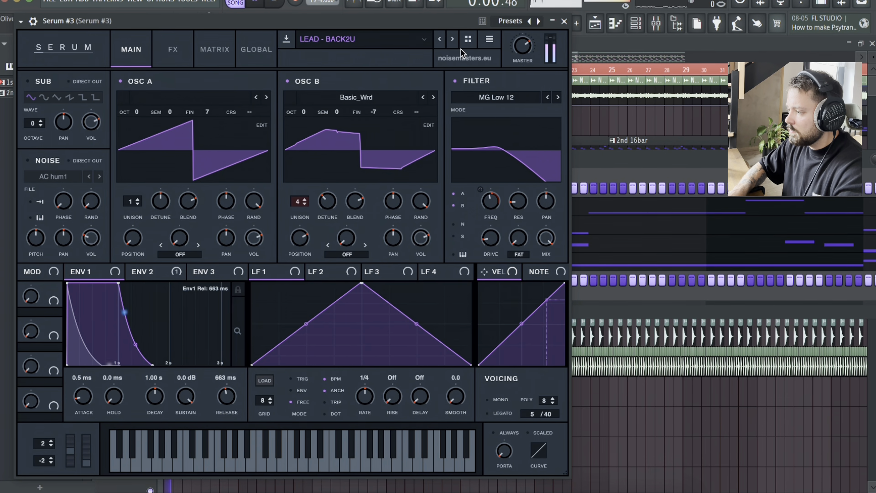
{"action": "left_click", "coordinate": [452, 39]}
{"action": "left_click", "coordinate": [452, 39]}
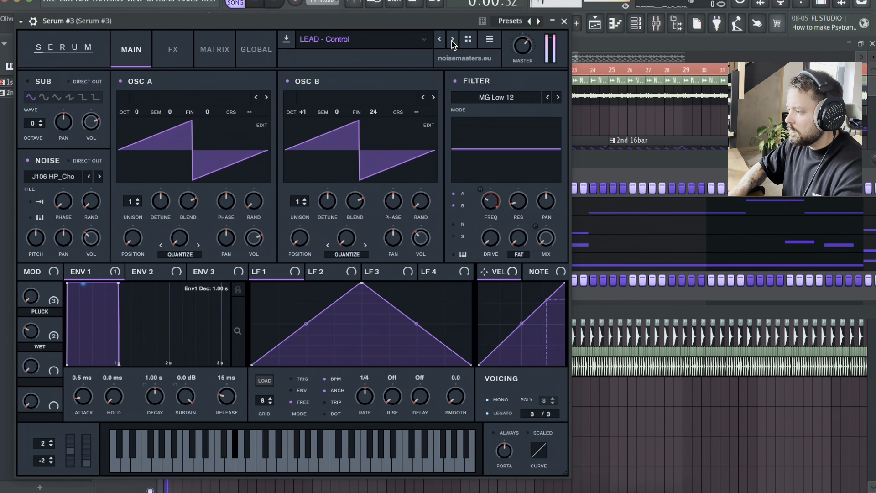
{"action": "left_click", "coordinate": [452, 40]}
{"action": "left_click", "coordinate": [453, 41]}
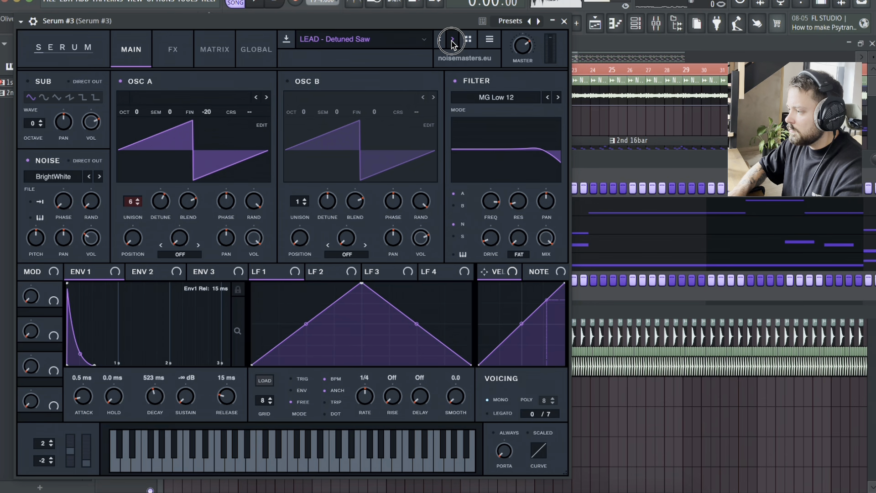
{"action": "left_click", "coordinate": [452, 41]}
{"action": "left_click", "coordinate": [452, 40]}
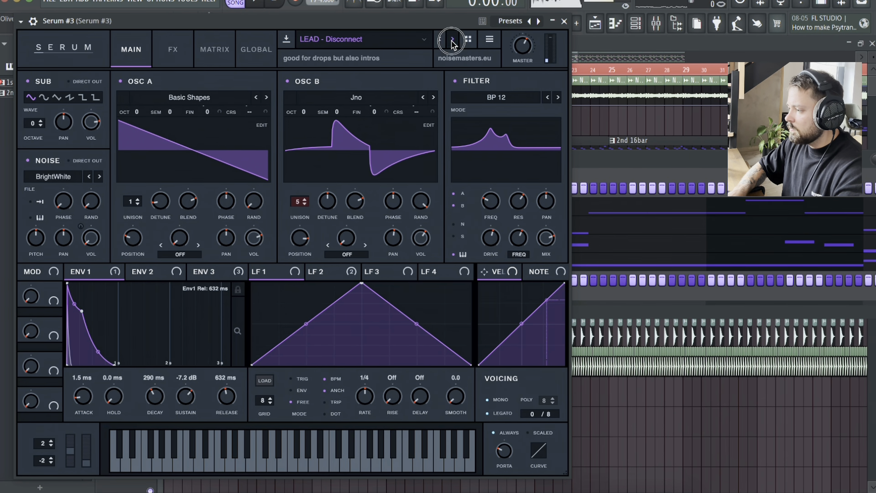
{"action": "left_click", "coordinate": [452, 40]}
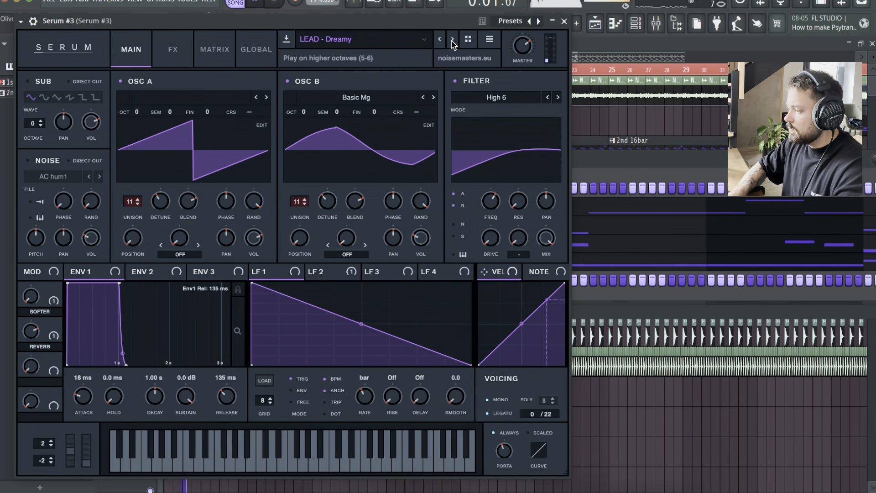
{"action": "left_click", "coordinate": [452, 41]}
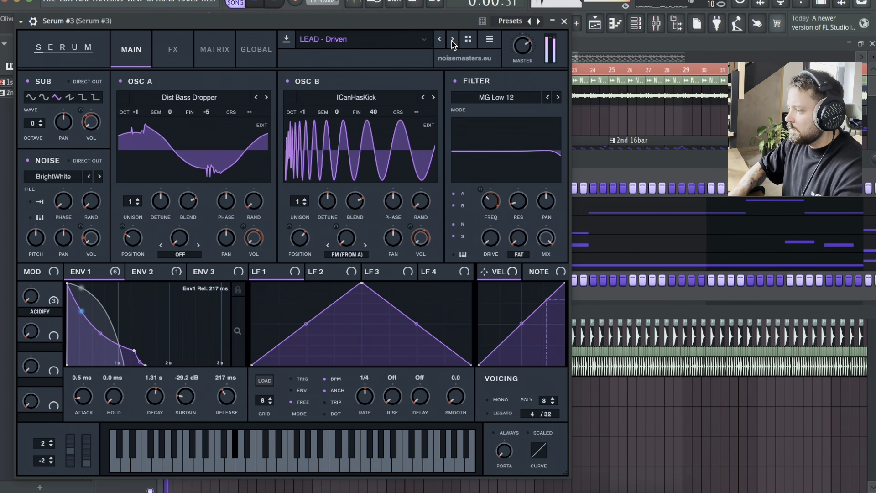
{"action": "left_click", "coordinate": [452, 40]}
{"action": "left_click", "coordinate": [452, 40]}
{"action": "left_click", "coordinate": [453, 40]}
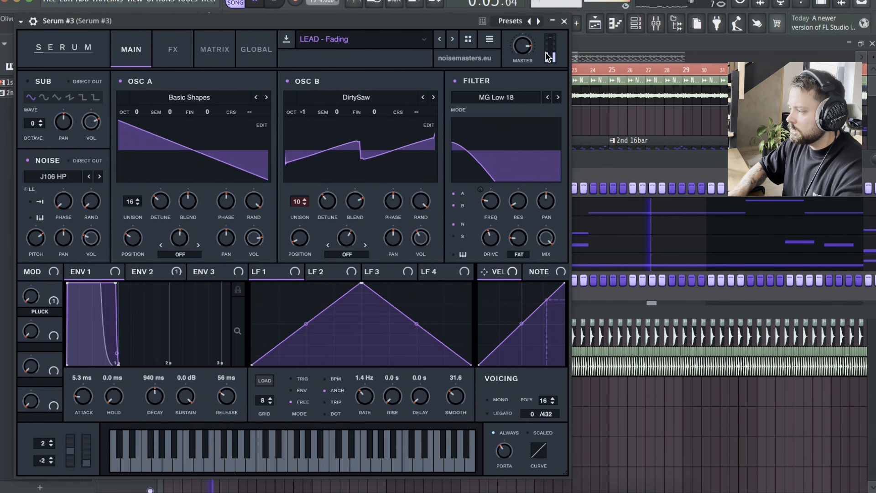
Enable Legato for Serum #3, lower its master volume to 72%, and close the synth
{"action": "left_click", "coordinate": [526, 46]}
{"action": "left_click_drag", "start_coordinate": [527, 72], "coordinate": [532, 59]}
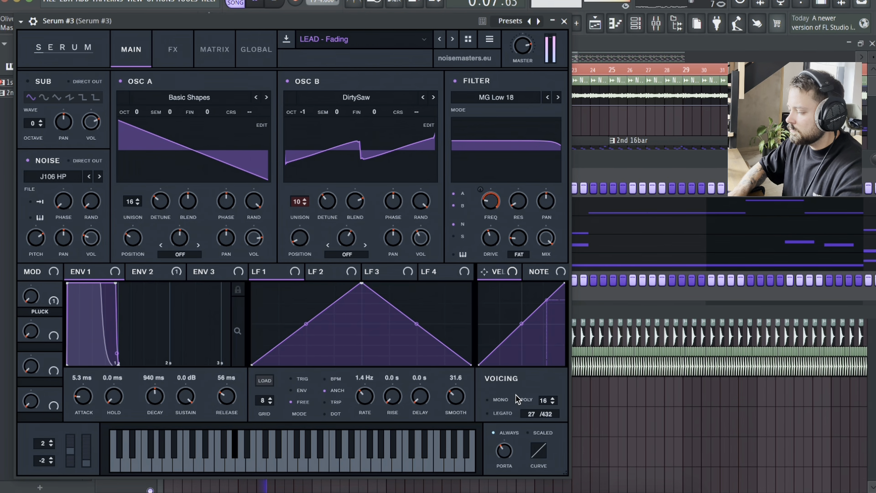
{"action": "left_click", "coordinate": [487, 413]}
{"action": "mouse_move", "coordinate": [528, 60]}
{"action": "left_mouse_down"}
{"action": "mouse_move", "coordinate": [529, 67]}
{"action": "mouse_move", "coordinate": [527, 49]}
{"action": "left_mouse_up"}
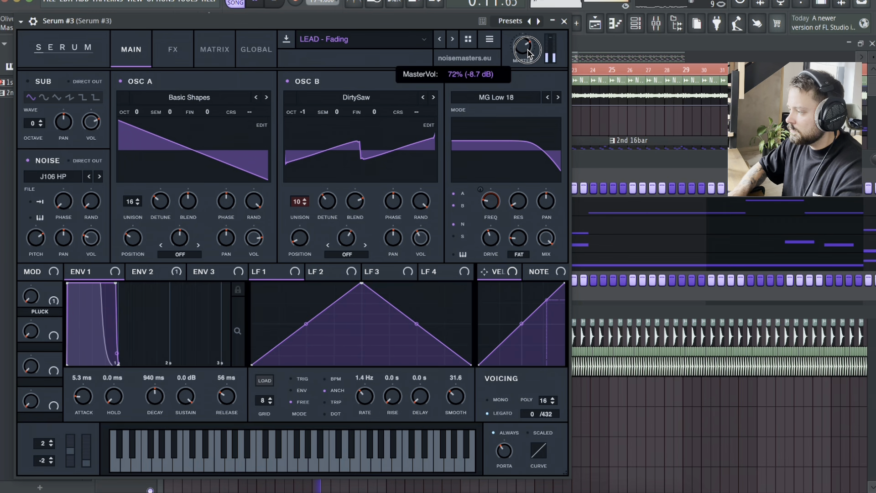
{"action": "left_click", "coordinate": [565, 22]}
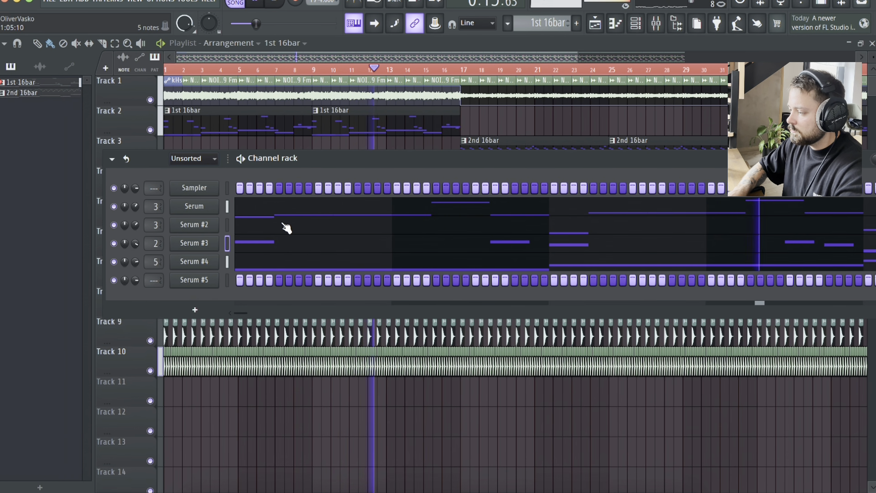
{"action": "left_click", "coordinate": [283, 223]}
{"action": "key", "text": "space"}
{"action": "key", "text": "space"}
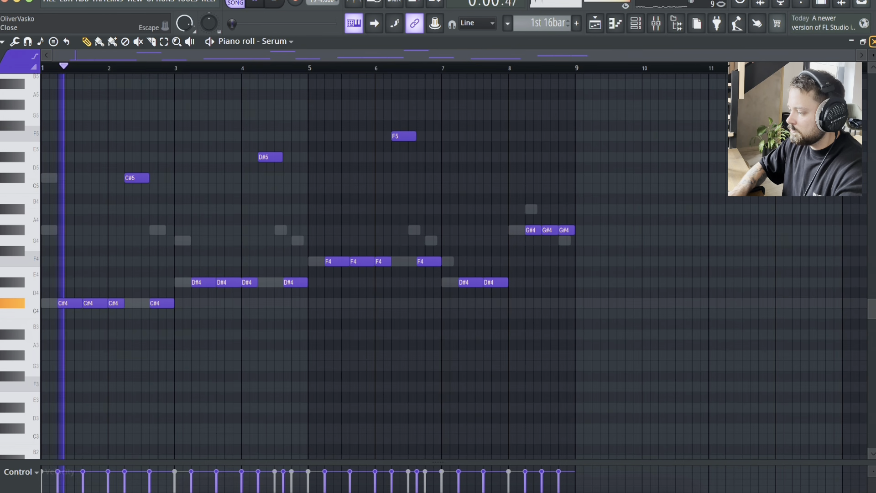
{"action": "key", "text": "Escape"}
Open Serum #3's notes and try them one octave higher with the new preset, then return them to the original octave
{"action": "left_click", "coordinate": [262, 249]}
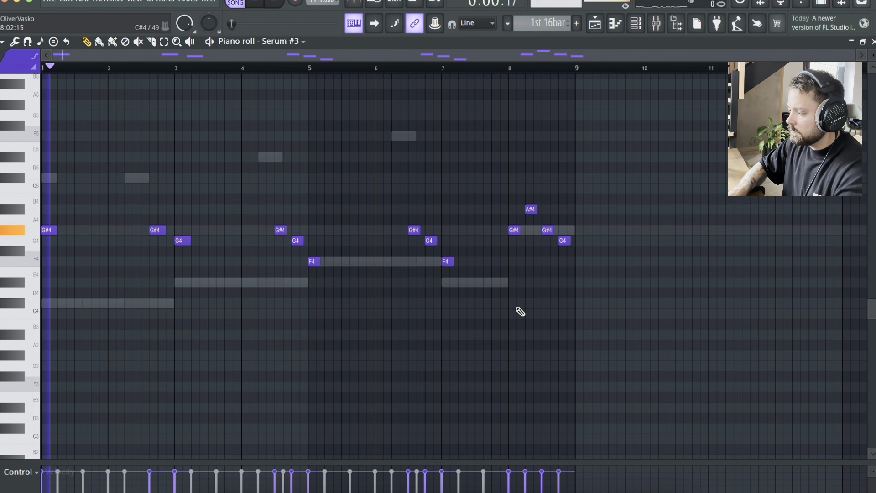
{"action": "key", "text": "ctrl+a"}
{"action": "key", "text": "ctrl+Up"}
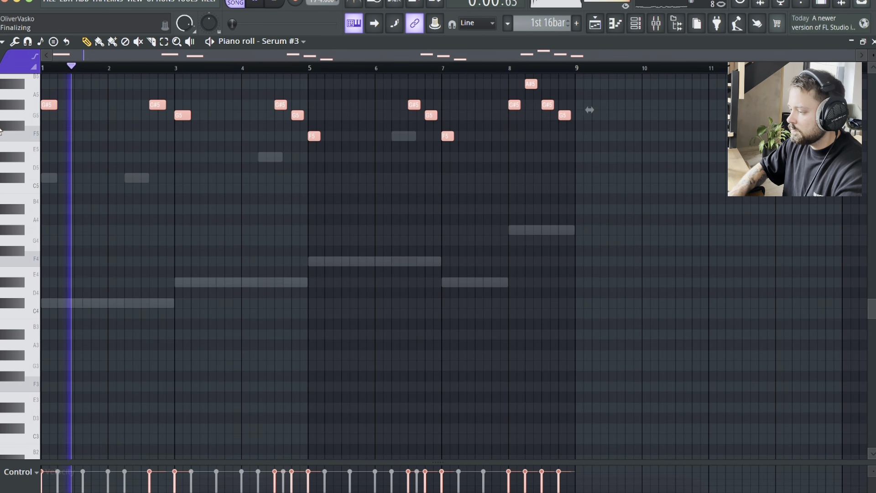
{"action": "key", "text": "ctrl+Down"}
{"action": "left_click", "coordinate": [225, 185]}
{"action": "right_click", "coordinate": [225, 187]}
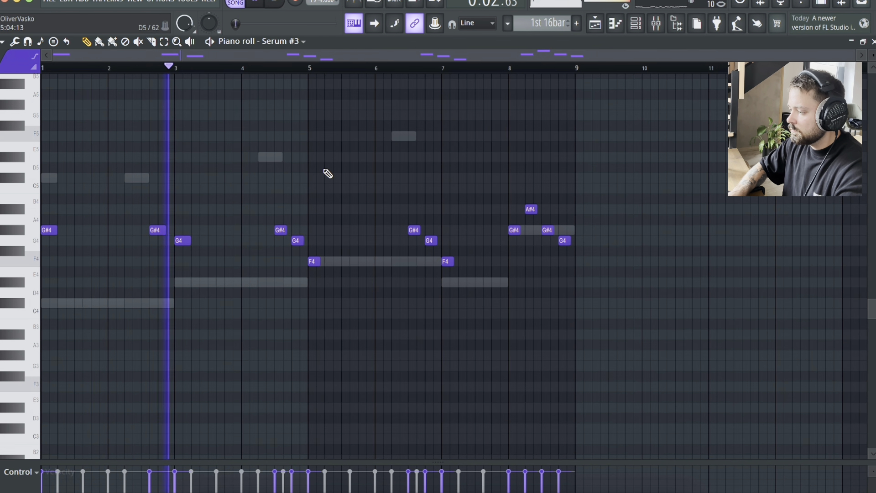
Try an extra G#4 note at the start of bar 2 in Serum #3, then delete it and replay
{"action": "key", "text": "space"}
{"action": "key", "text": "space"}
{"action": "left_click", "coordinate": [113, 230]}
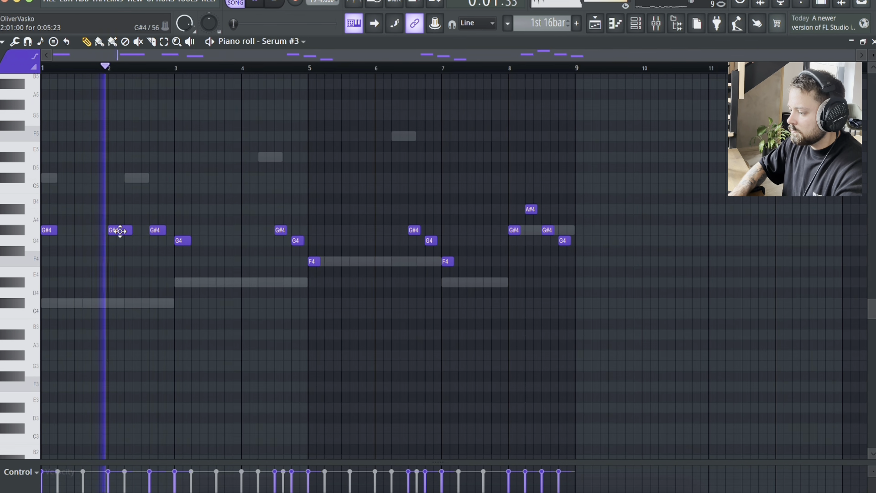
{"action": "right_click", "coordinate": [120, 231]}
{"action": "key", "text": "space"}
{"action": "key", "text": "space"}
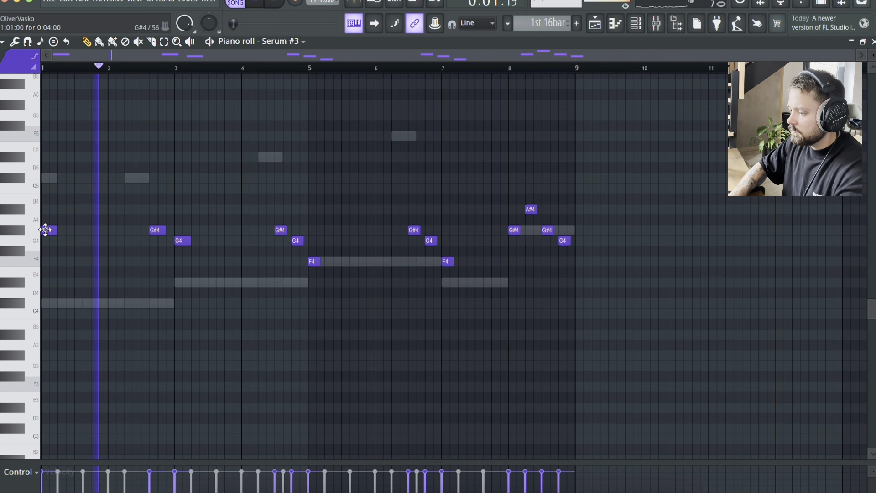
Try a shortened opening G#4 followed by a second three-step G#4 at 1:05 in Serum #3, and play it
{"action": "key", "text": "space"}
{"action": "key", "text": "space"}
{"action": "scroll", "coordinate": [57, 231], "scroll_direction": "up", "scroll_amount": 3}
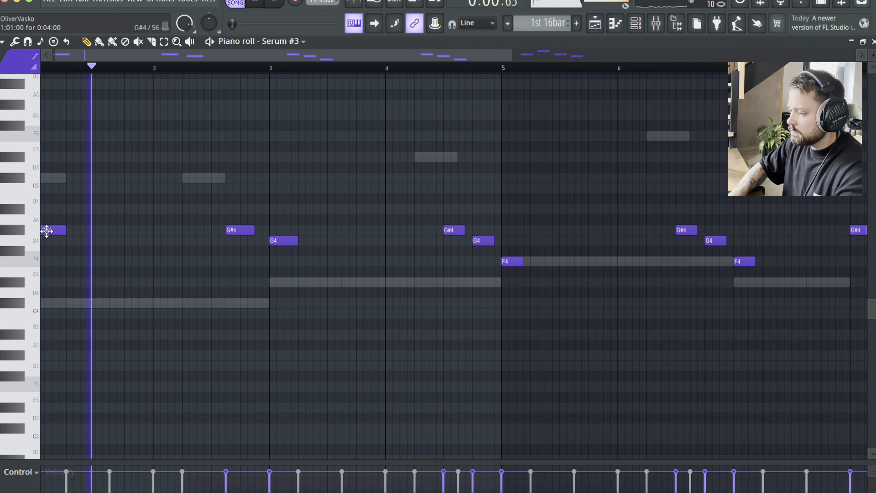
{"action": "key", "text": "space"}
{"action": "left_click", "coordinate": [66, 232]}
{"action": "key", "text": "space"}
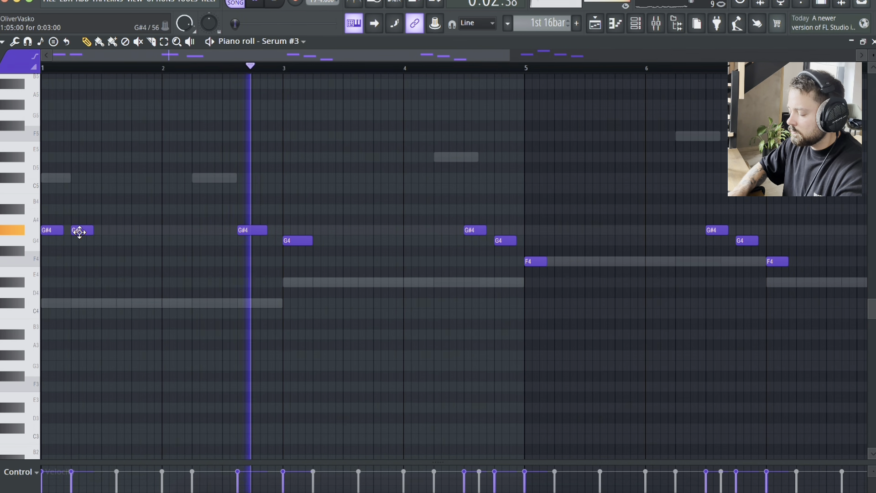
Try the added second note at G4 during playback, then move it back to G#4 and remove it
{"action": "scroll", "coordinate": [456, 225], "scroll_direction": "down", "scroll_amount": 4}
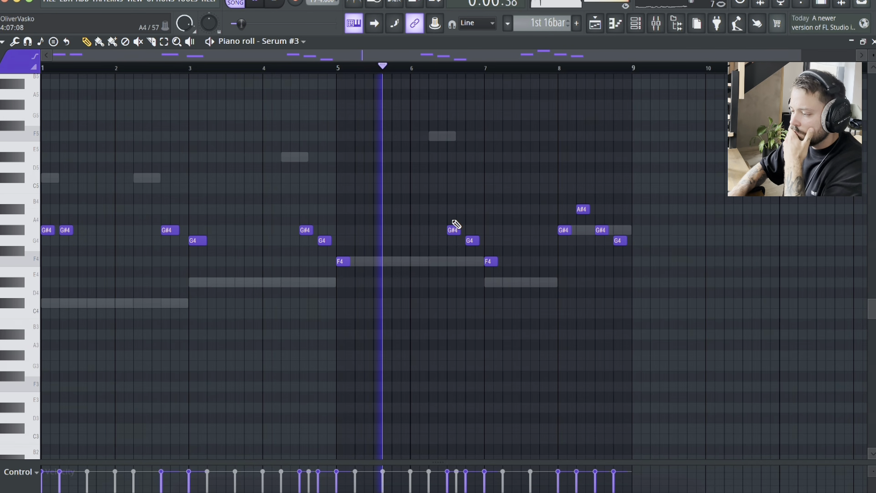
{"action": "left_click_drag", "start_coordinate": [63, 231], "coordinate": [62, 242]}
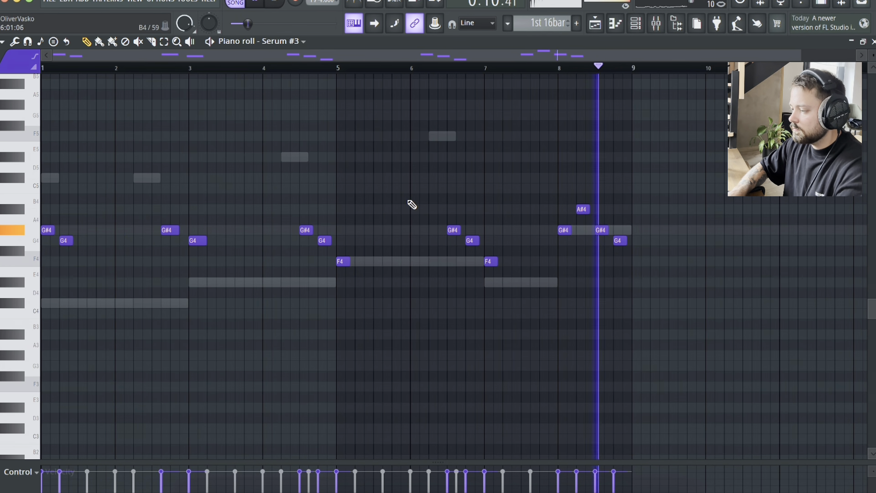
{"action": "left_click_drag", "start_coordinate": [66, 240], "coordinate": [64, 230]}
{"action": "key", "text": "space"}
{"action": "left_click", "coordinate": [64, 229]}
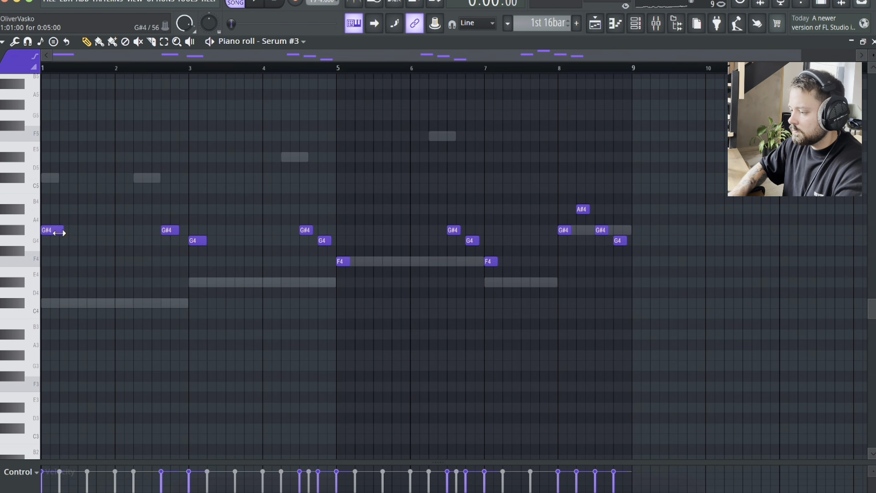
Replay the opening of Serum #3 and set the first G#4 note's length to four steps
{"action": "key", "text": "space"}
{"action": "scroll", "coordinate": [42, 232], "scroll_direction": "up", "scroll_amount": 4}
{"action": "key", "text": "space"}
{"action": "key", "text": "space"}
{"action": "key", "text": "space"}
{"action": "left_click_drag", "start_coordinate": [78, 233], "coordinate": [73, 234]}
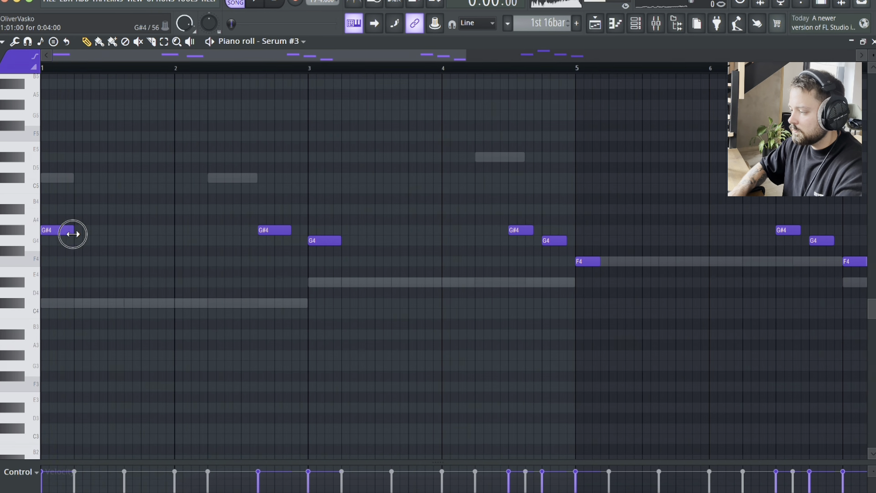
Play back the Serum #3 notes, then close the piano roll and channel rack to return to the arrangement
{"action": "key", "text": "space"}
{"action": "scroll", "coordinate": [68, 230], "scroll_direction": "down", "scroll_amount": 3}
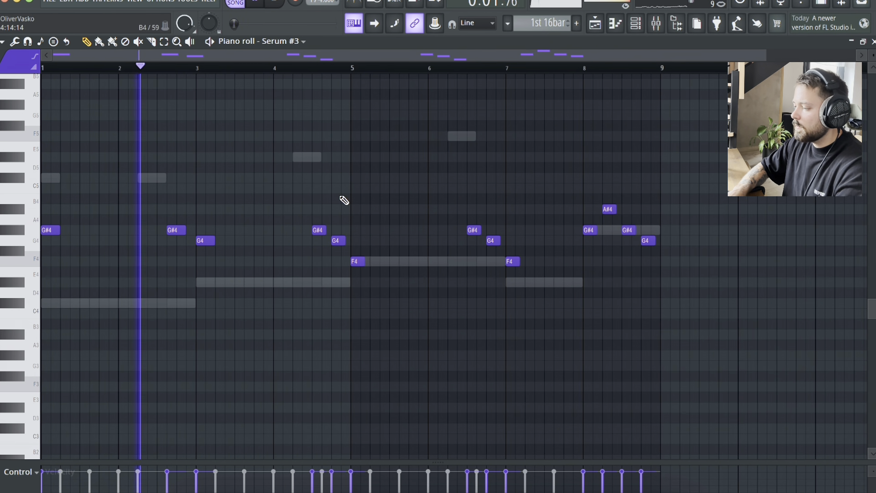
{"action": "key", "text": "space"}
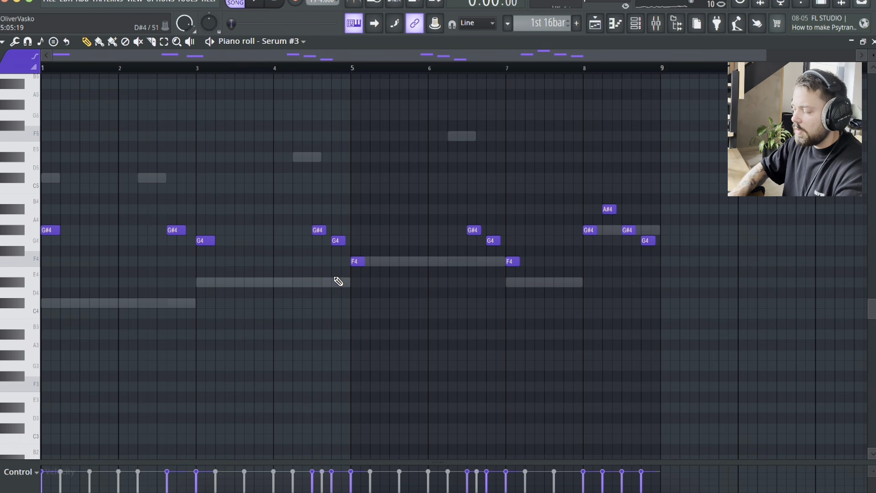
{"action": "left_click", "coordinate": [871, 41]}
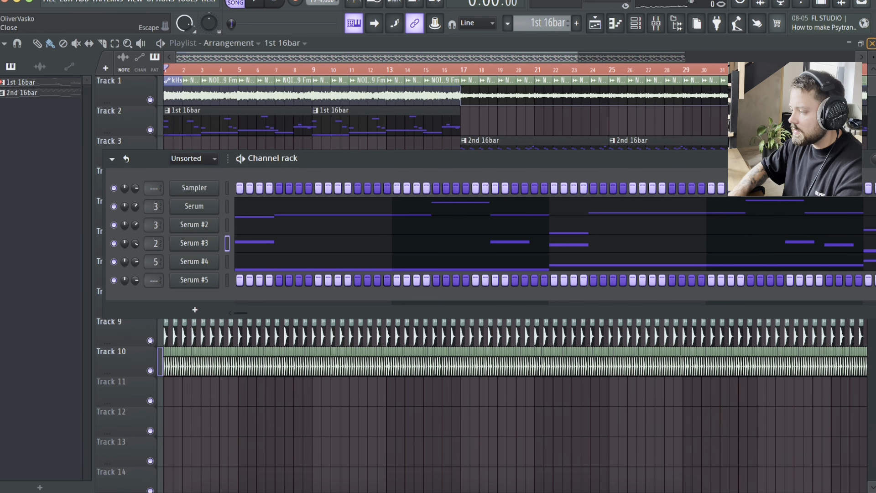
{"action": "left_click", "coordinate": [549, 57]}
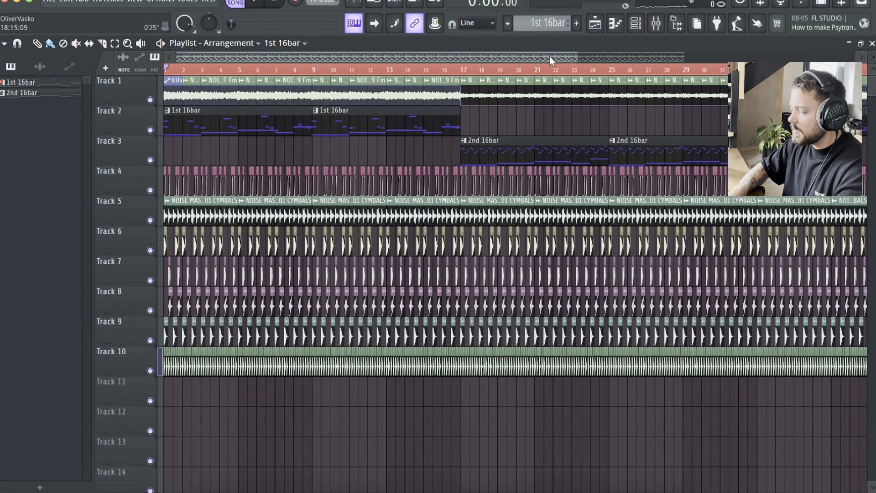
Delete the second kick clip in bar 16 on Track 6, and play the transition into bar 17
{"action": "scroll", "coordinate": [368, 151], "scroll_direction": "down", "scroll_amount": 4}
{"action": "scroll", "coordinate": [331, 137], "scroll_direction": "up", "scroll_amount": 3}
{"action": "scroll", "coordinate": [333, 140], "scroll_direction": "up", "scroll_amount": 5}
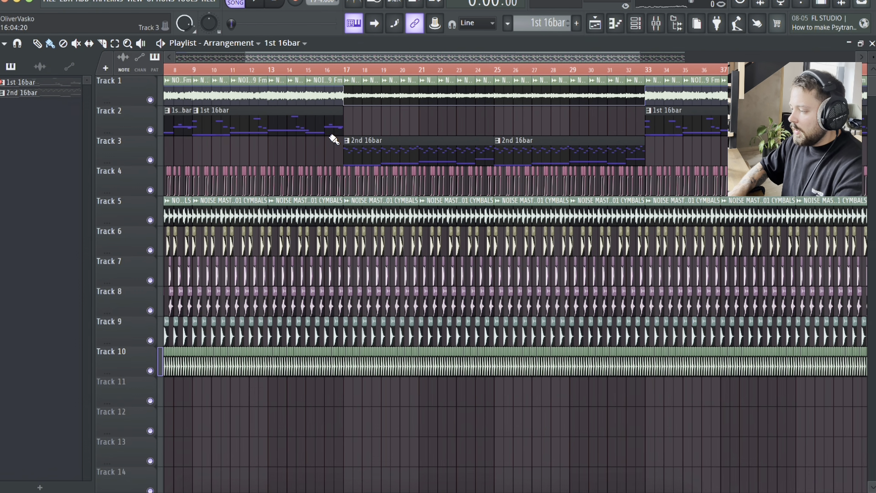
{"action": "scroll", "coordinate": [324, 140], "scroll_direction": "up", "scroll_amount": 3}
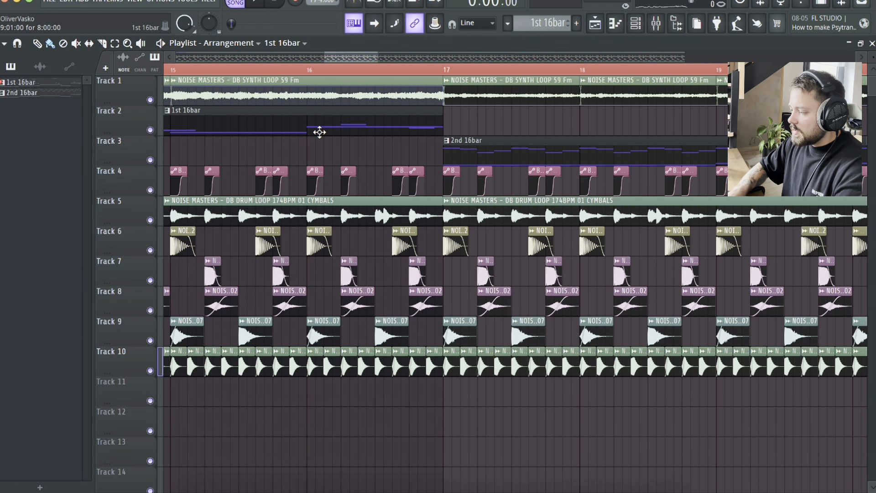
{"action": "scroll", "coordinate": [426, 272], "scroll_direction": "up", "scroll_amount": 2}
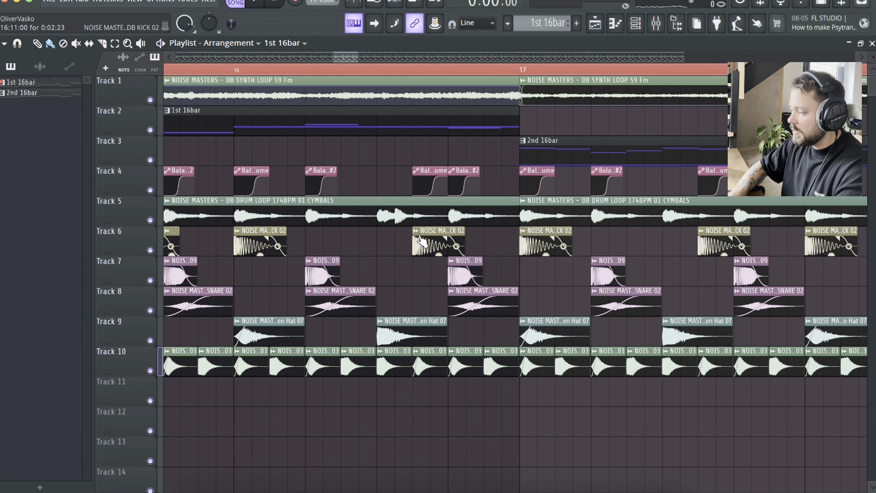
{"action": "left_click", "coordinate": [418, 234]}
{"action": "left_click", "coordinate": [410, 232]}
{"action": "right_click", "coordinate": [444, 236]}
{"action": "left_click", "coordinate": [430, 238]}
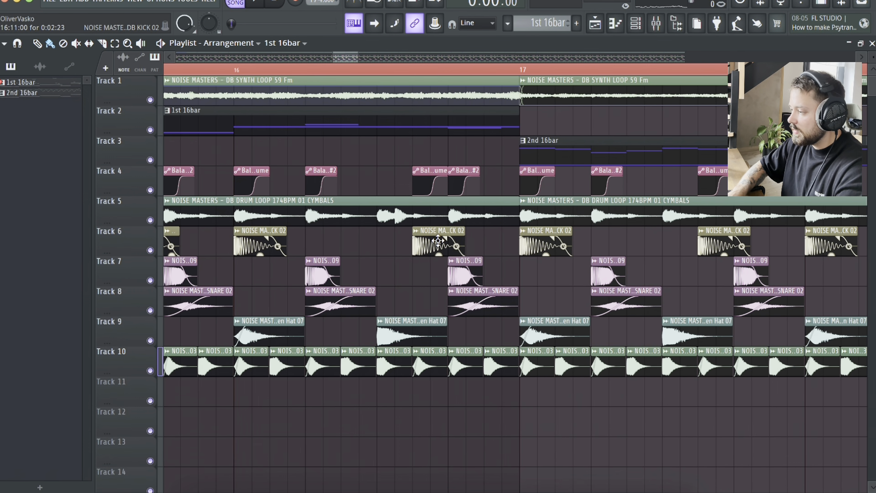
{"action": "right_click", "coordinate": [438, 240]}
{"action": "key", "text": "space"}
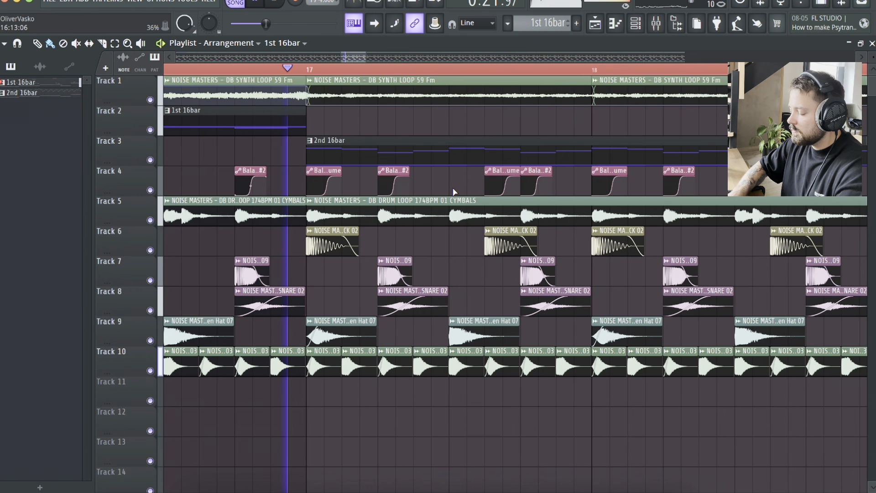
Try an extra DB KICK 02 clip at 24:09 on Track 7 during playback, then mute and delete it
{"action": "mouse_move", "coordinate": [331, 232]}
{"action": "scroll", "coordinate": [331, 232], "scroll_direction": "down", "scroll_amount": 10}
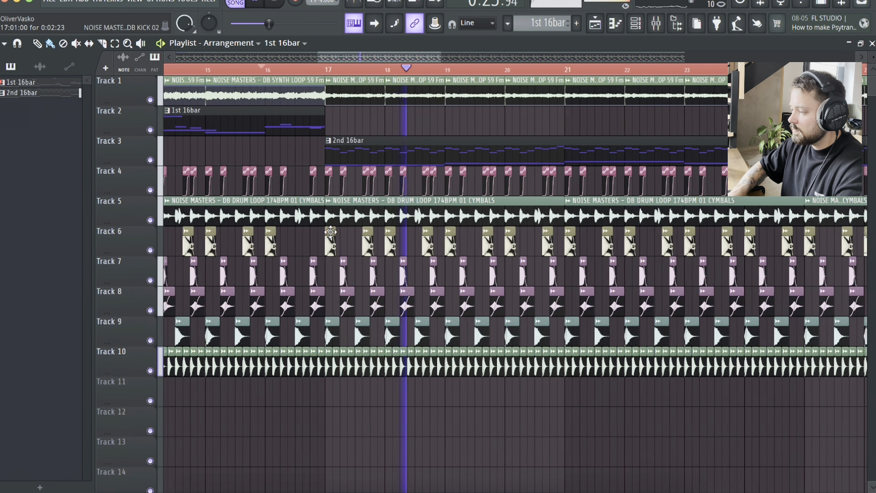
{"action": "scroll", "coordinate": [249, 223], "scroll_direction": "up", "scroll_amount": 8}
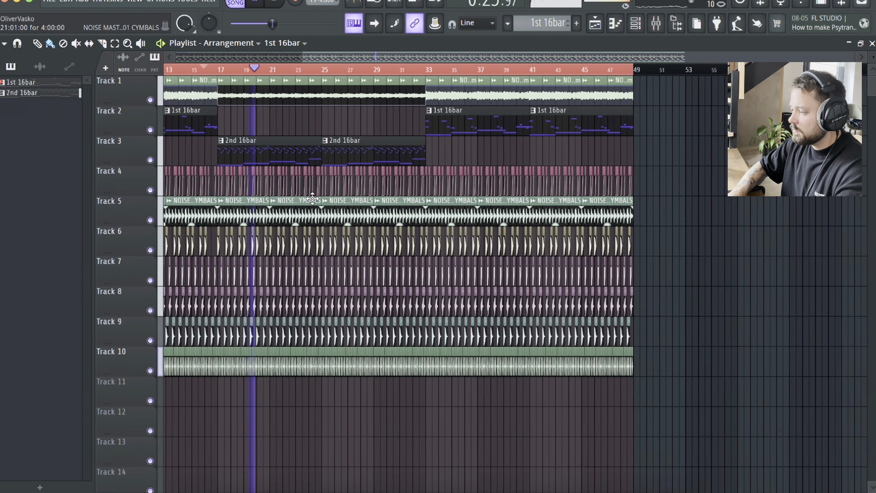
{"action": "scroll", "coordinate": [249, 222], "scroll_direction": "up", "scroll_amount": 2}
{"action": "scroll", "coordinate": [381, 237], "scroll_direction": "up", "scroll_amount": 3}
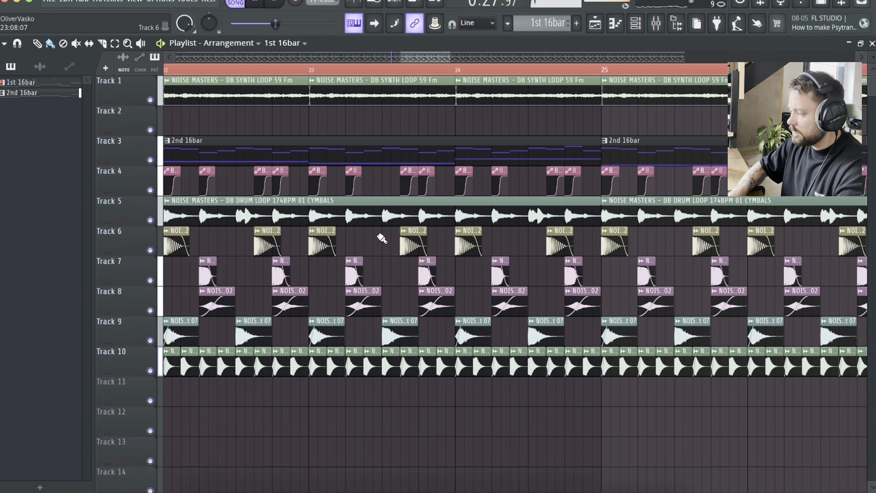
{"action": "scroll", "coordinate": [381, 237], "scroll_direction": "right", "scroll_amount": 1}
{"action": "left_click", "coordinate": [460, 246]}
{"action": "scroll", "coordinate": [516, 269], "scroll_direction": "up", "scroll_amount": 2}
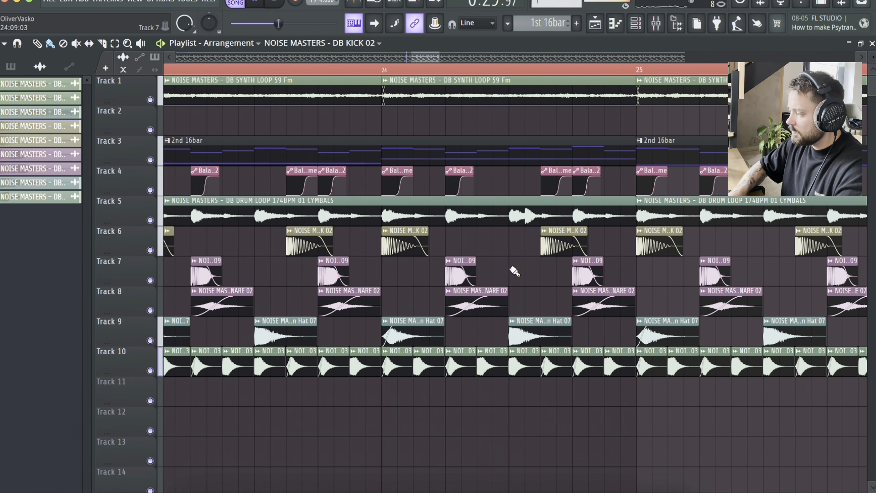
{"action": "left_click", "coordinate": [514, 270]}
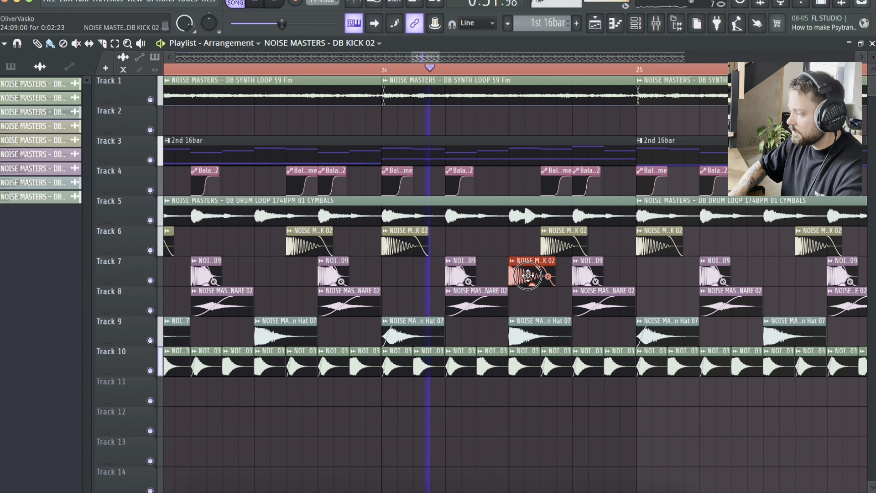
{"action": "right_click", "coordinate": [529, 277], "text": "alt"}
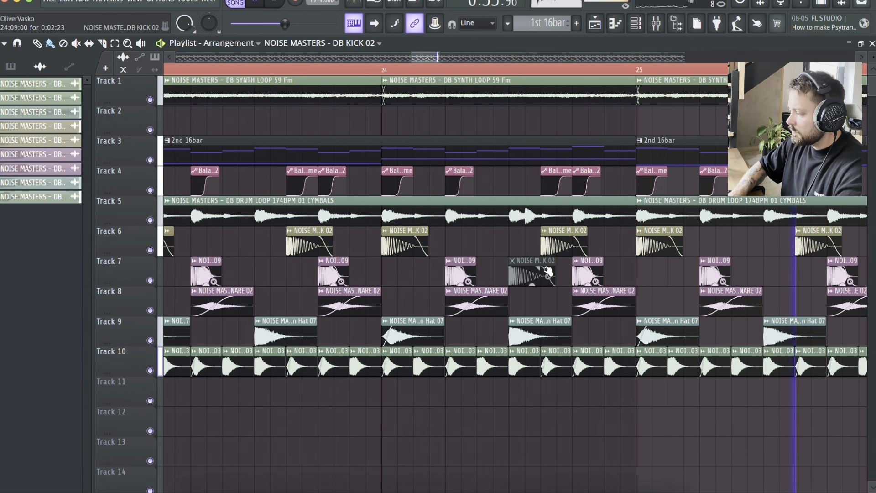
{"action": "right_click", "coordinate": [529, 271]}
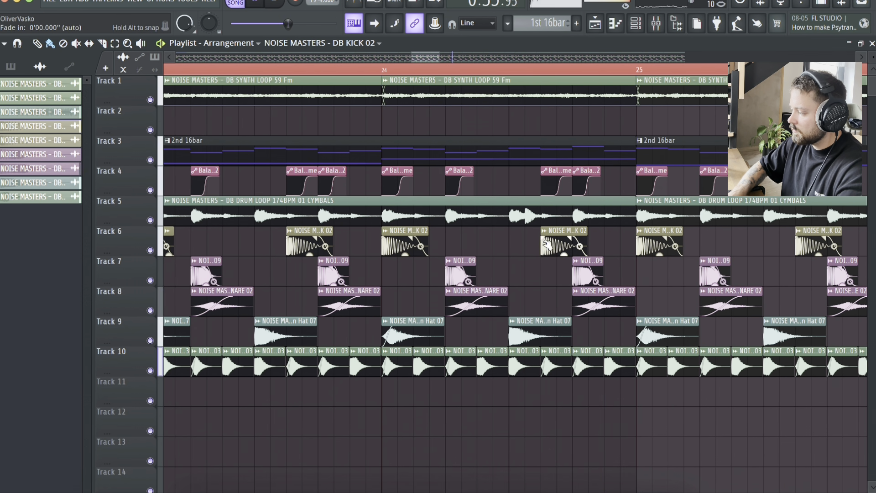
Add a DB KICK 02 clip at 24:15 on Track 6 and trim it to end at bar 25
{"action": "left_click", "coordinate": [612, 243]}
{"action": "scroll", "coordinate": [611, 243], "scroll_direction": "up", "scroll_amount": 3}
{"action": "left_click", "coordinate": [632, 244], "text": "super"}
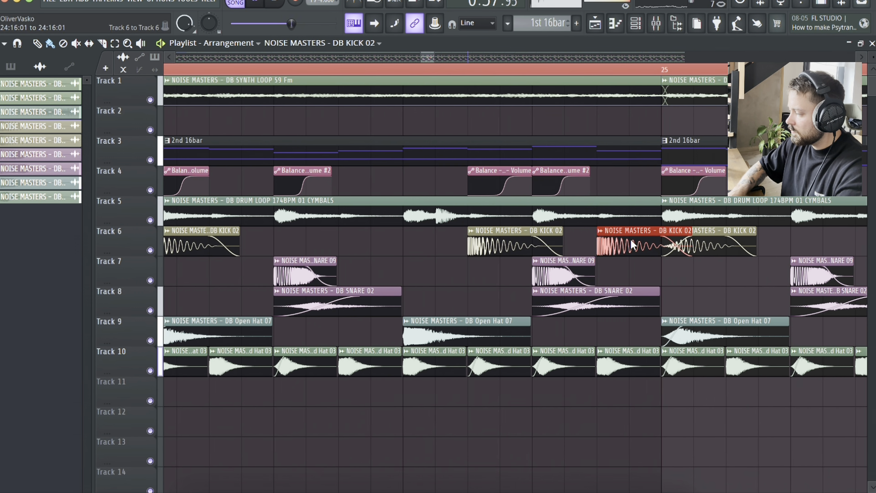
{"action": "left_click_drag", "start_coordinate": [624, 275], "coordinate": [631, 232]}
Duplicate the Balance - Insert 4 - Volume clip to 24:15 on Track 4, and play the section around bar 25
{"action": "left_click_drag", "start_coordinate": [501, 169], "coordinate": [615, 174]}
{"action": "left_click", "coordinate": [351, 69]}
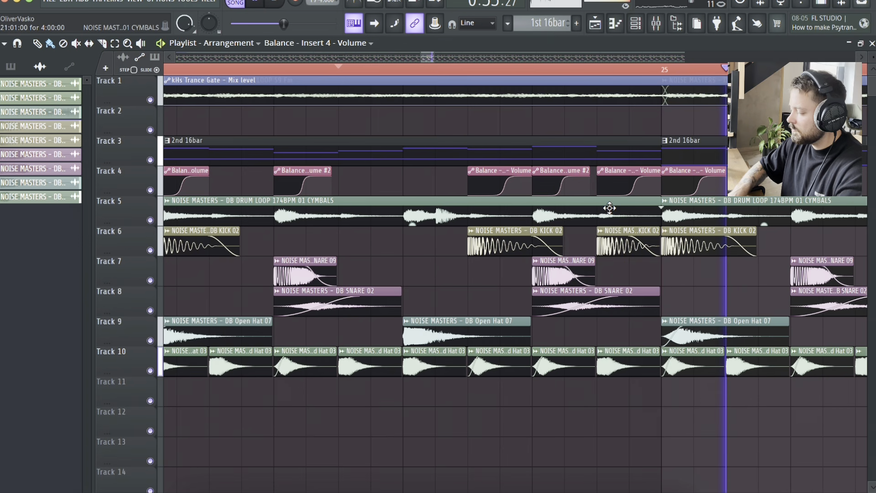
{"action": "scroll", "coordinate": [607, 208], "scroll_direction": "down", "scroll_amount": 3}
{"action": "scroll", "coordinate": [610, 208], "scroll_direction": "down", "scroll_amount": 6}
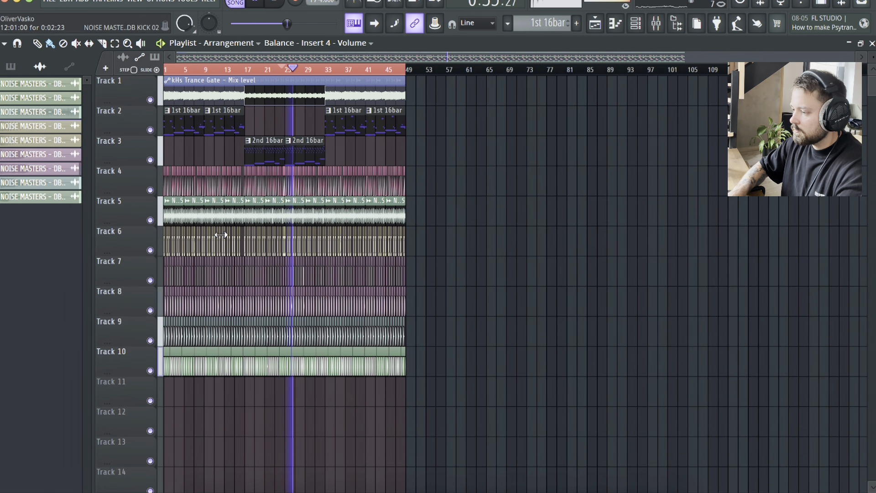
{"action": "scroll", "coordinate": [221, 143], "scroll_direction": "up", "scroll_amount": 1}
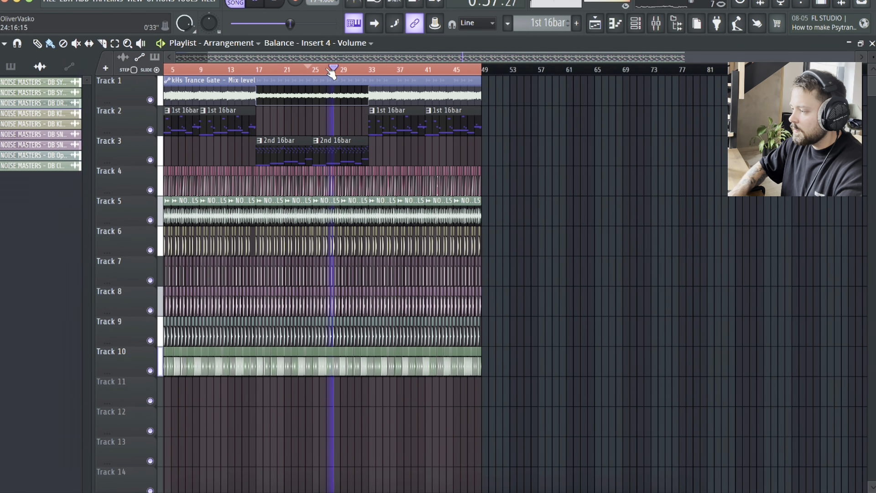
{"action": "scroll", "coordinate": [234, 101], "scroll_direction": "up", "scroll_amount": 4}
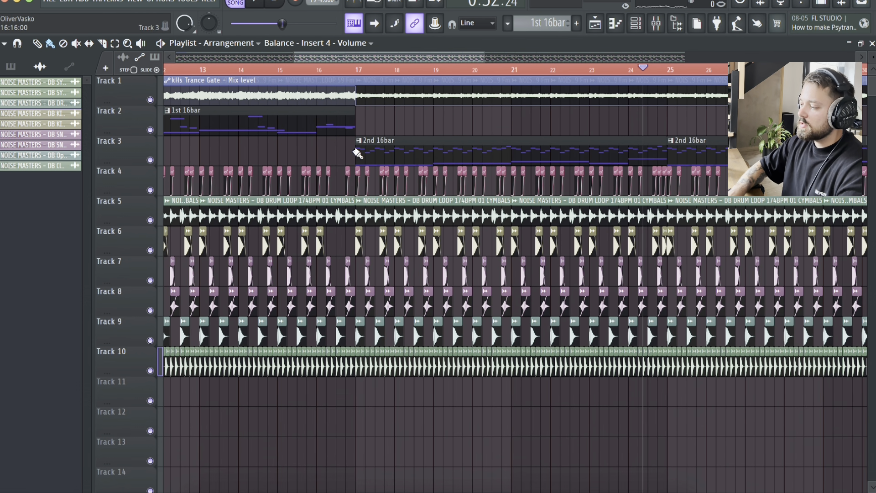
{"action": "left_click", "coordinate": [337, 70]}
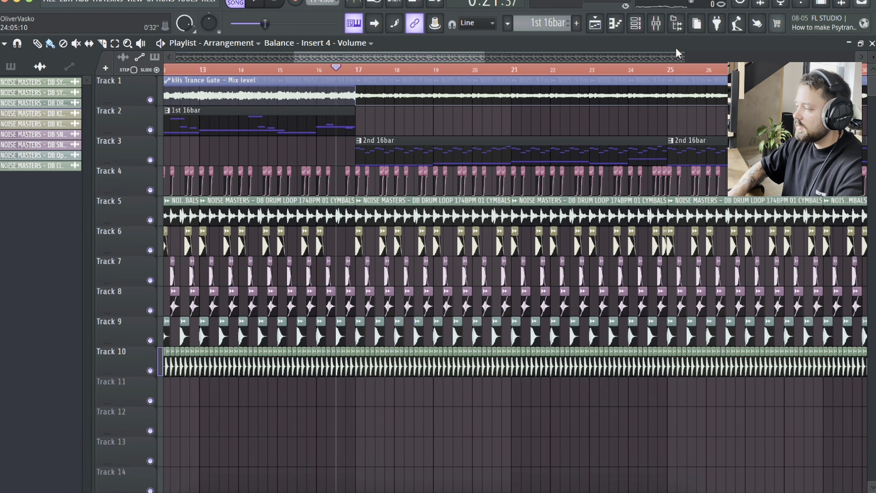
Browse the sample pack's FX folder to Sweep Downs and audition DB SWEEP DOWN 1
{"action": "left_click", "coordinate": [677, 23]}
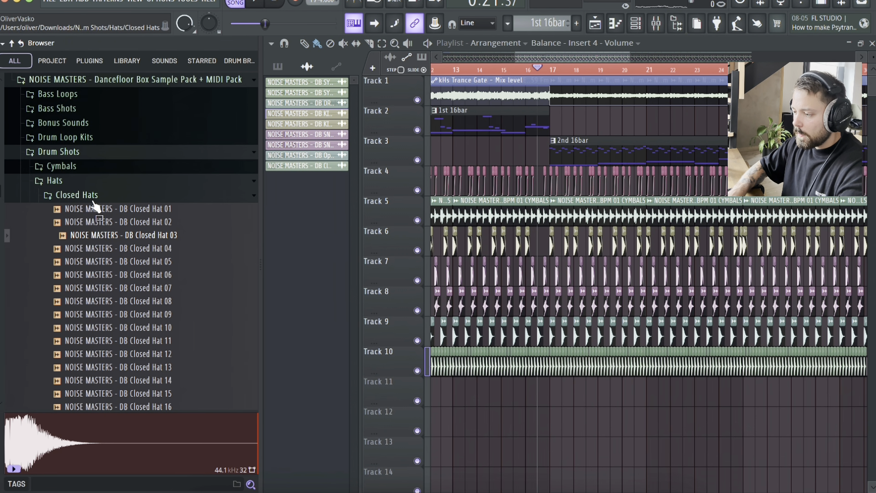
{"action": "left_click", "coordinate": [65, 153]}
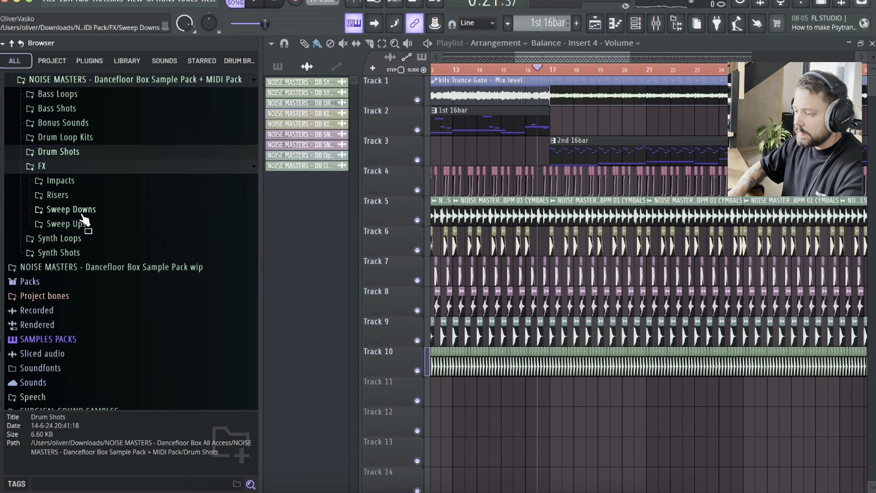
{"action": "left_click", "coordinate": [67, 183]}
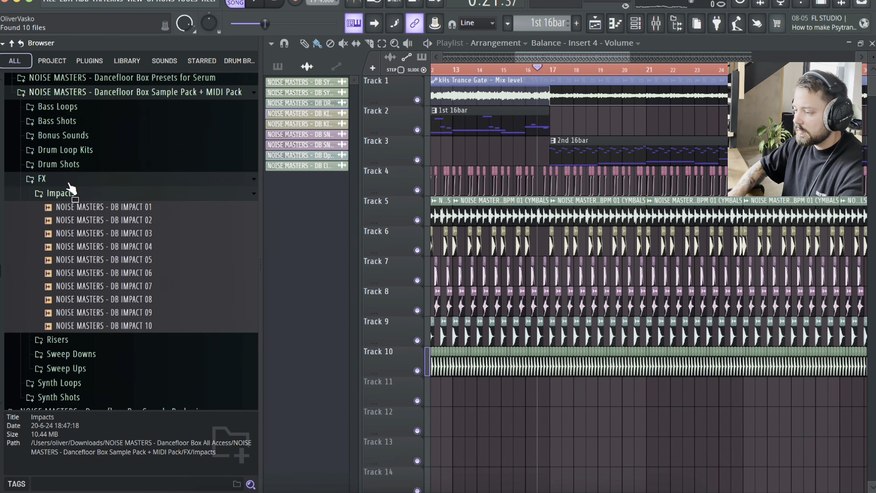
{"action": "left_click", "coordinate": [80, 180]}
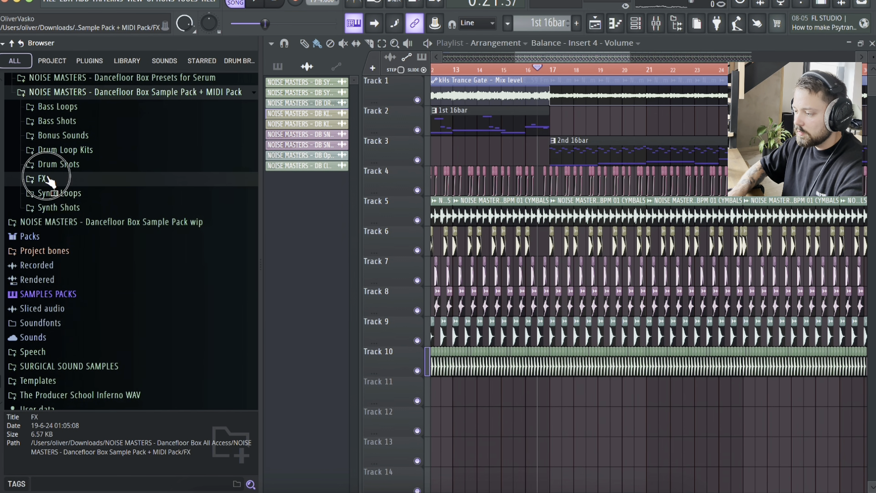
{"action": "left_click", "coordinate": [49, 180]}
{"action": "left_click", "coordinate": [72, 193]}
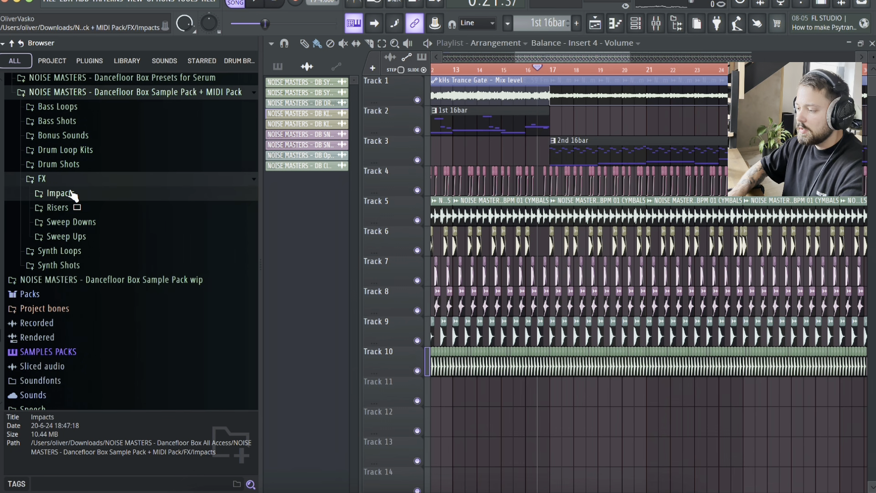
{"action": "left_click", "coordinate": [78, 222]}
{"action": "left_click", "coordinate": [137, 236]}
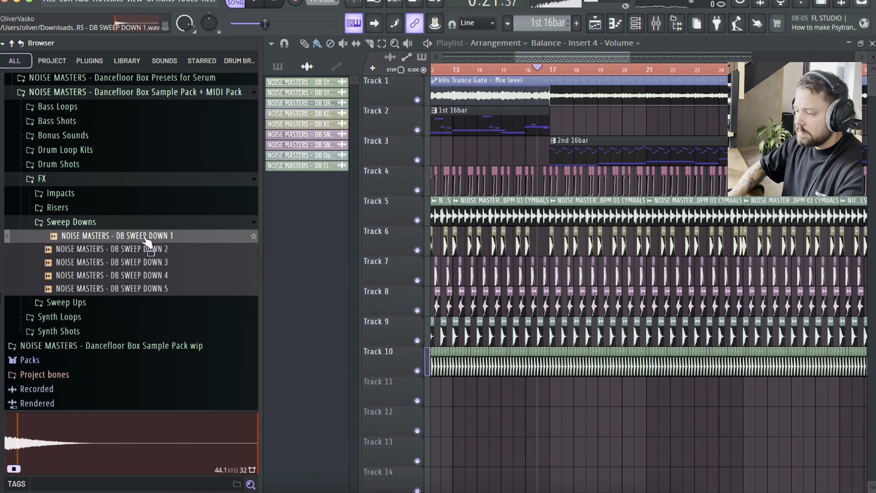
Audition the remaining sweep downs and place DB SWEEP DOWN 2 on Track 12 at about bar 14
{"action": "left_click_drag", "start_coordinate": [141, 241], "coordinate": [429, 412]}
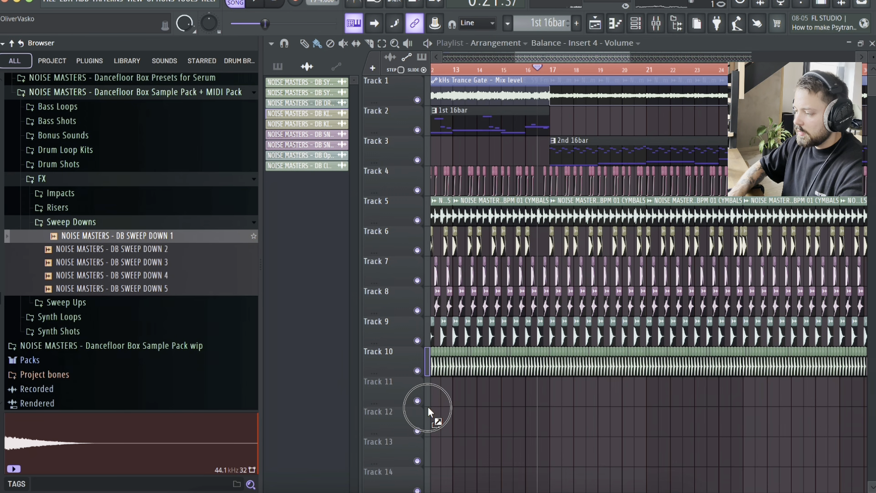
{"action": "left_click_drag", "start_coordinate": [140, 249], "coordinate": [490, 430]}
{"action": "left_click", "coordinate": [134, 262]}
{"action": "left_click", "coordinate": [132, 290]}
{"action": "left_click", "coordinate": [148, 249]}
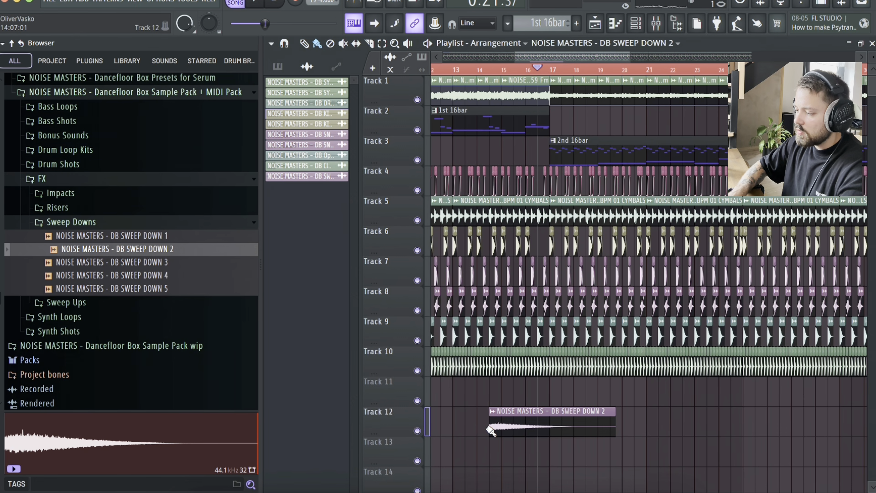
Audition DB SWEEP UP 03 from the Sweep Ups folder and place it on Track 13 at about bar 13
{"action": "left_click", "coordinate": [72, 221]}
{"action": "left_click", "coordinate": [82, 237]}
{"action": "left_click", "coordinate": [91, 276]}
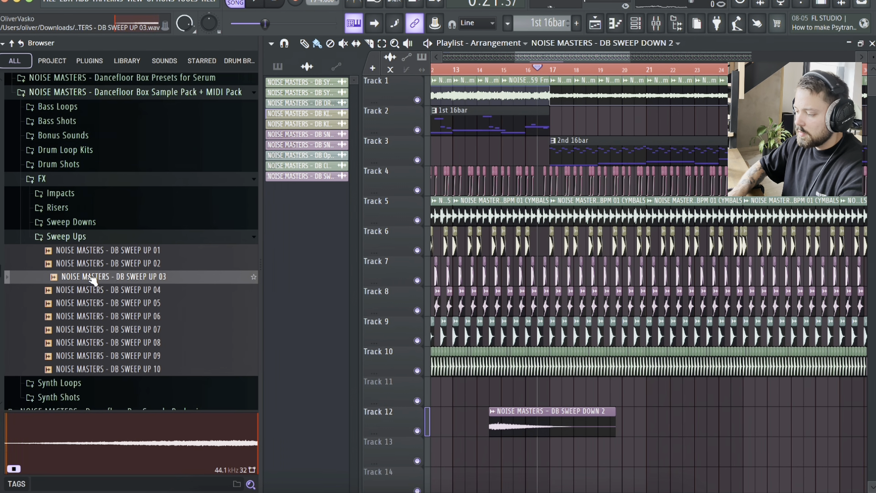
{"action": "left_click_drag", "start_coordinate": [128, 278], "coordinate": [472, 440]}
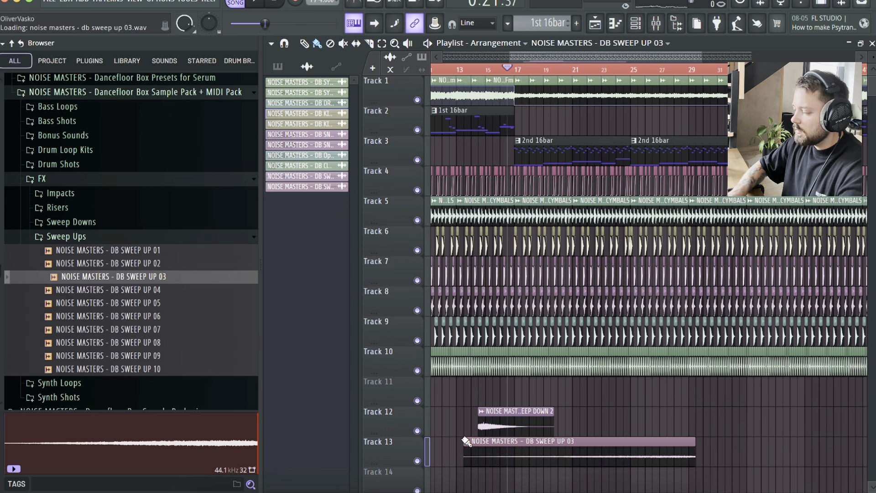
Close the sample browser and move the DB SWEEP UP 03 clip to Track 11, spanning bar 1 to bar 17
{"action": "scroll", "coordinate": [463, 440], "scroll_direction": "down", "scroll_amount": 4}
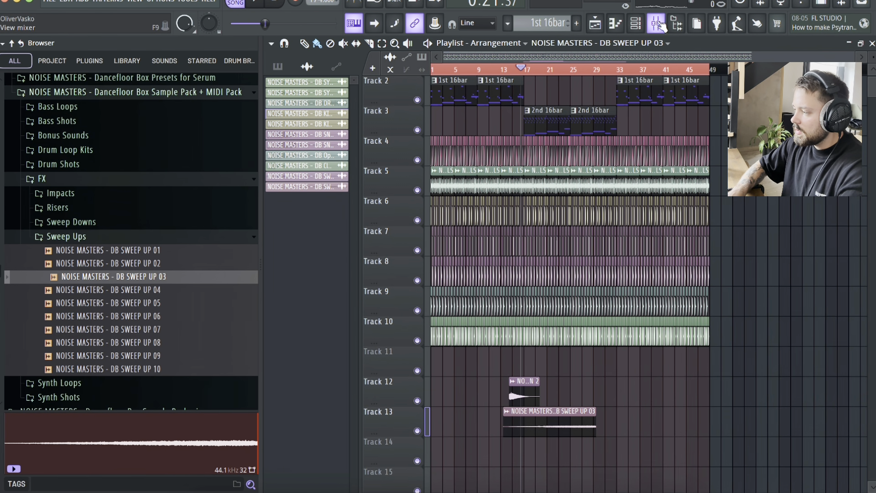
{"action": "left_click", "coordinate": [658, 25]}
{"action": "left_click", "coordinate": [658, 24]}
{"action": "left_click", "coordinate": [678, 25]}
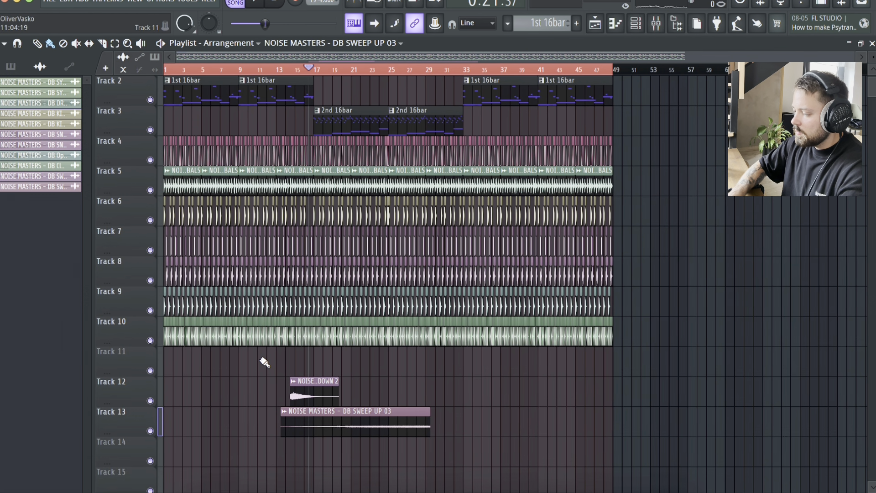
{"action": "scroll", "coordinate": [264, 362], "scroll_direction": "up", "scroll_amount": 3}
{"action": "left_click_drag", "start_coordinate": [400, 427], "coordinate": [213, 357]}
{"action": "scroll", "coordinate": [215, 357], "scroll_direction": "up", "scroll_amount": 3}
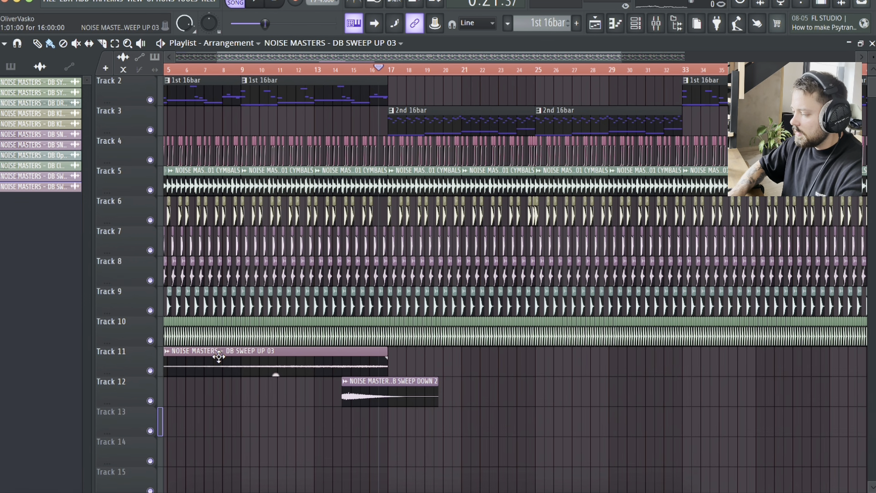
Move the DB SWEEP DOWN 2 clip to Track 11 at bar 17 and route it through mixer insert 6 into the sidechain track only
{"action": "left_click_drag", "start_coordinate": [387, 391], "coordinate": [436, 357]}
{"action": "double_click", "coordinate": [435, 358]}
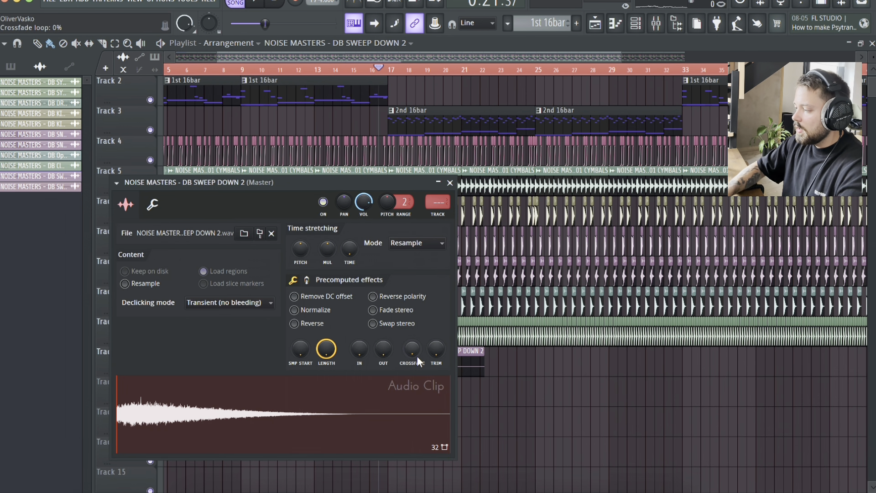
{"action": "key", "text": "super+l"}
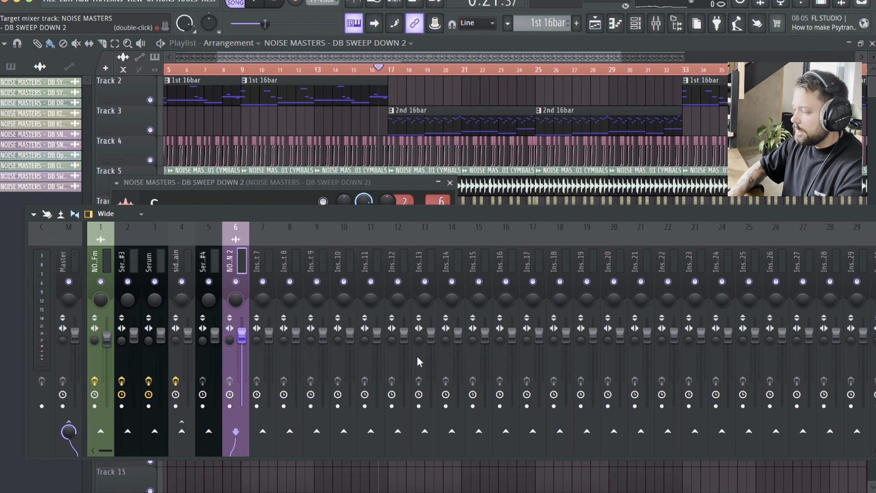
{"action": "right_click", "coordinate": [182, 433]}
{"action": "left_click", "coordinate": [228, 454]}
{"action": "key", "text": "F9"}
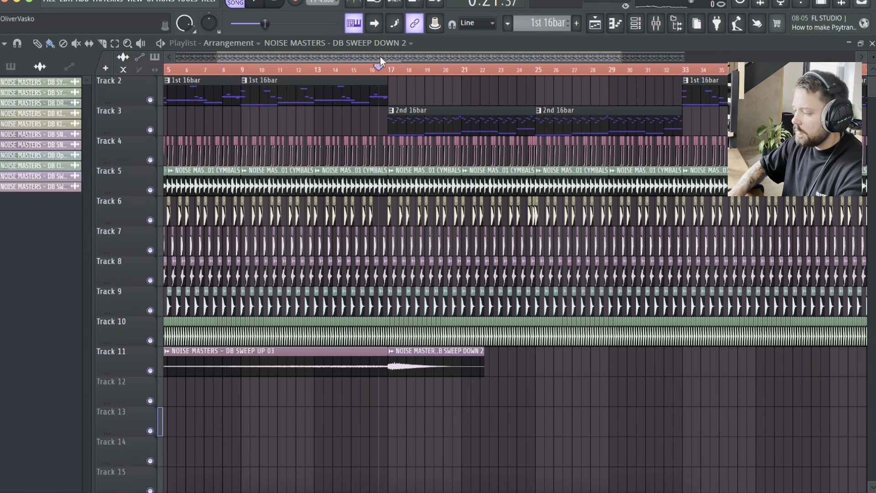
Assign the DB SWEEP UP 03 channel to mixer track 6
{"action": "double_click", "coordinate": [326, 362]}
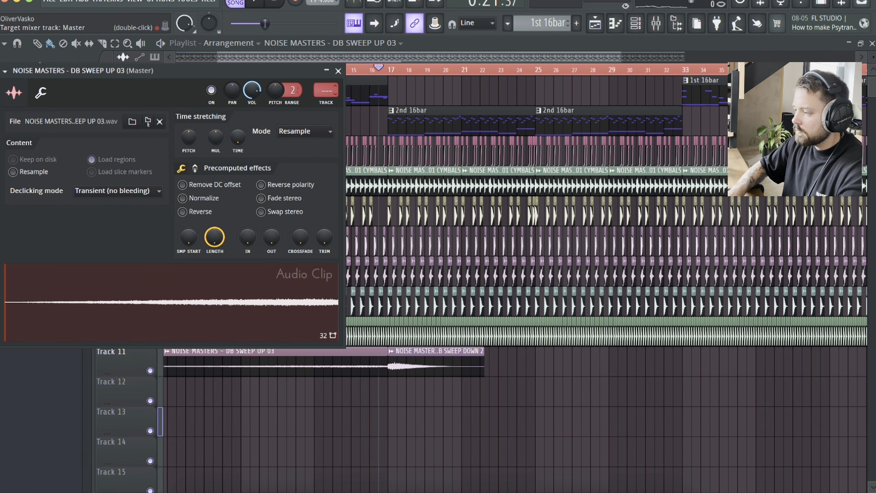
{"action": "left_click_drag", "start_coordinate": [329, 90], "coordinate": [329, 83]}
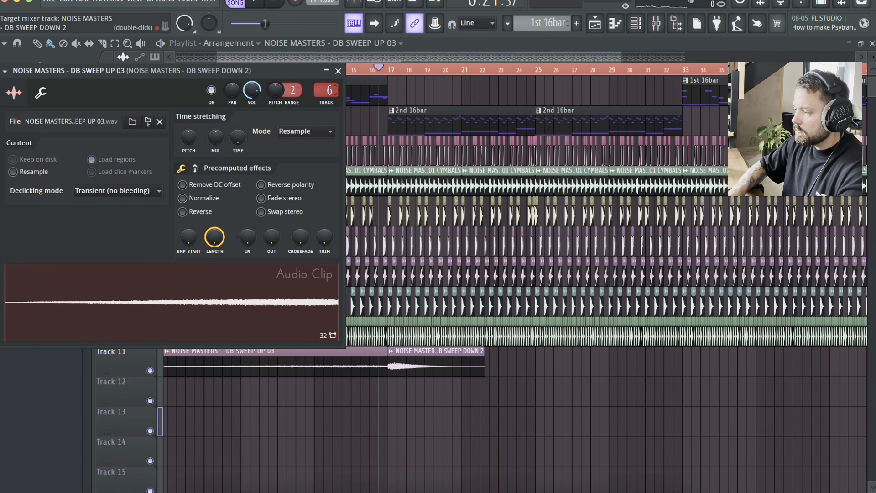
{"action": "left_click", "coordinate": [338, 68]}
Duplicate the DB SWEEP UP 03 and DB SWEEP DOWN 2 pair onto Track 12 starting at bar 17, removing any stray clip
{"action": "scroll", "coordinate": [384, 371], "scroll_direction": "up", "scroll_amount": 3}
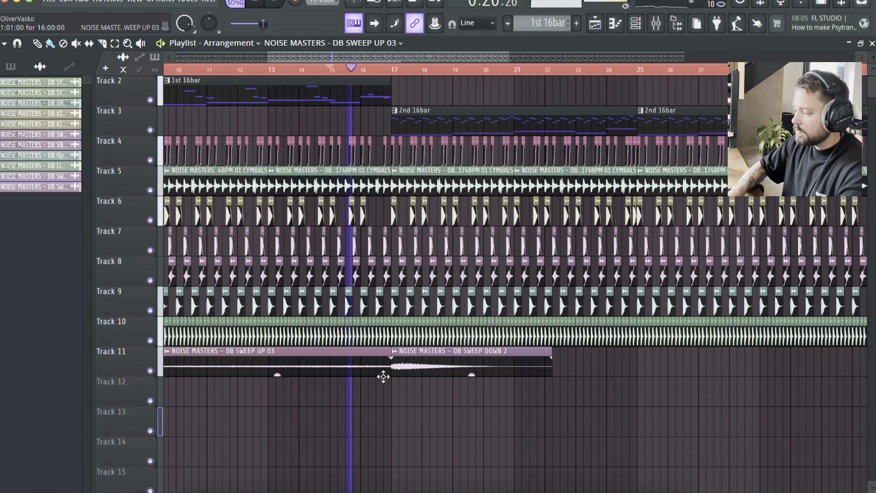
{"action": "scroll", "coordinate": [383, 376], "scroll_direction": "up", "scroll_amount": 1}
{"action": "scroll", "coordinate": [428, 378], "scroll_direction": "up", "scroll_amount": 2}
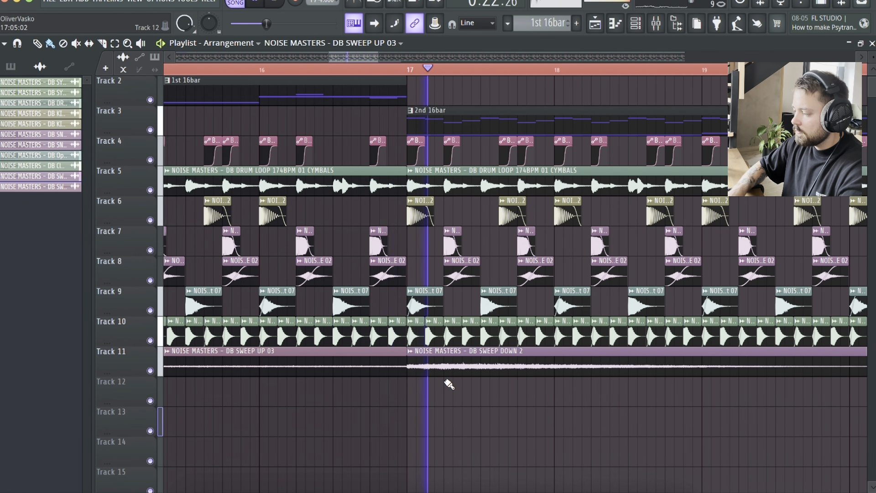
{"action": "scroll", "coordinate": [445, 383], "scroll_direction": "down", "scroll_amount": 3}
{"action": "scroll", "coordinate": [447, 384], "scroll_direction": "down", "scroll_amount": 6}
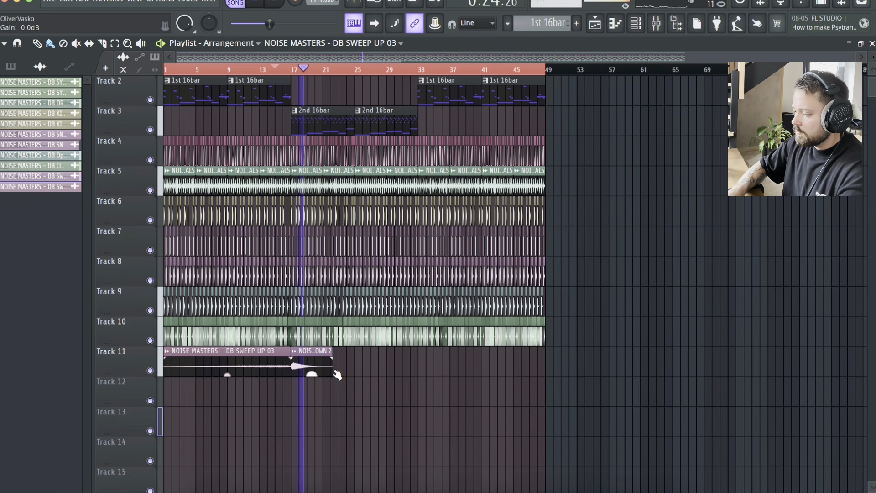
{"action": "mouse_move", "coordinate": [342, 374]}
{"action": "left_mouse_down"}
{"action": "mouse_move", "coordinate": [227, 368]}
{"action": "mouse_move", "coordinate": [398, 375]}
{"action": "mouse_move", "coordinate": [367, 418]}
{"action": "left_mouse_up"}
{"action": "left_click", "coordinate": [526, 401]}
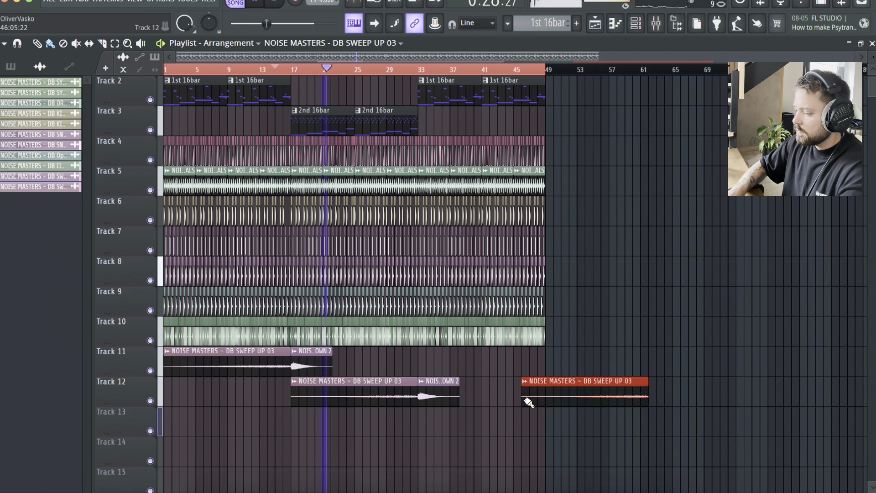
{"action": "right_click", "coordinate": [557, 403]}
Copy the DB SWEEP DOWN 2 clip to Track 11 at bar 25 and set its channel volume to 69%
{"action": "scroll", "coordinate": [312, 400], "scroll_direction": "up", "scroll_amount": 2}
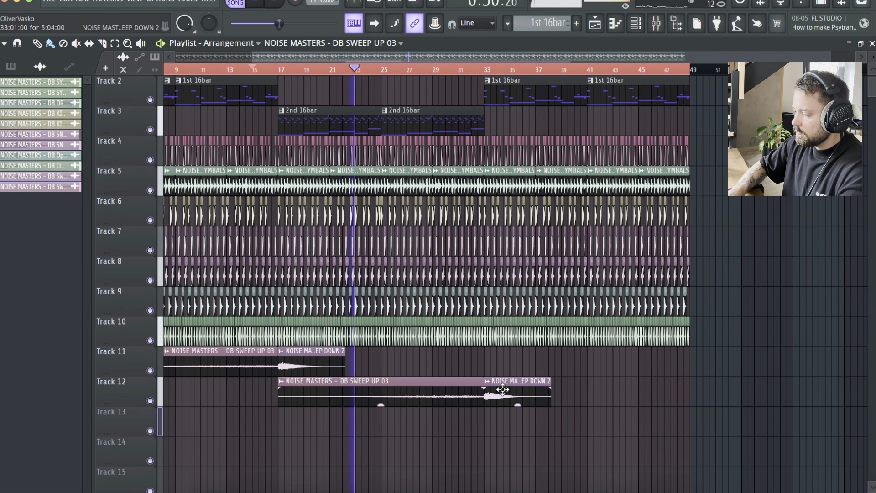
{"action": "left_click_drag", "start_coordinate": [510, 391], "coordinate": [396, 365]}
{"action": "scroll", "coordinate": [396, 365], "scroll_direction": "up", "scroll_amount": 2}
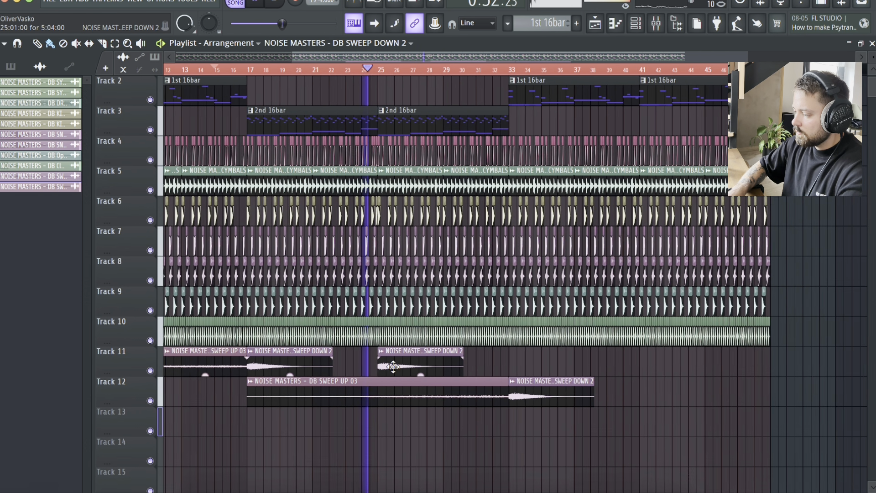
{"action": "scroll", "coordinate": [394, 366], "scroll_direction": "down", "scroll_amount": 2}
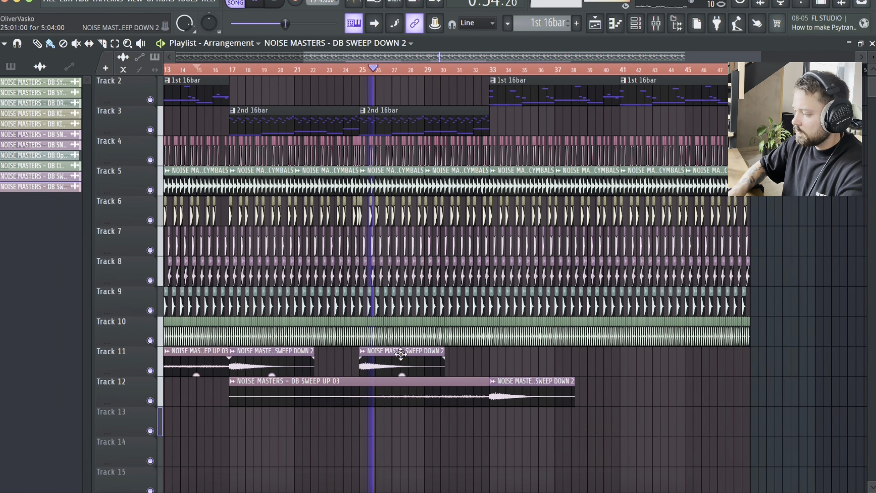
{"action": "double_click", "coordinate": [399, 361]}
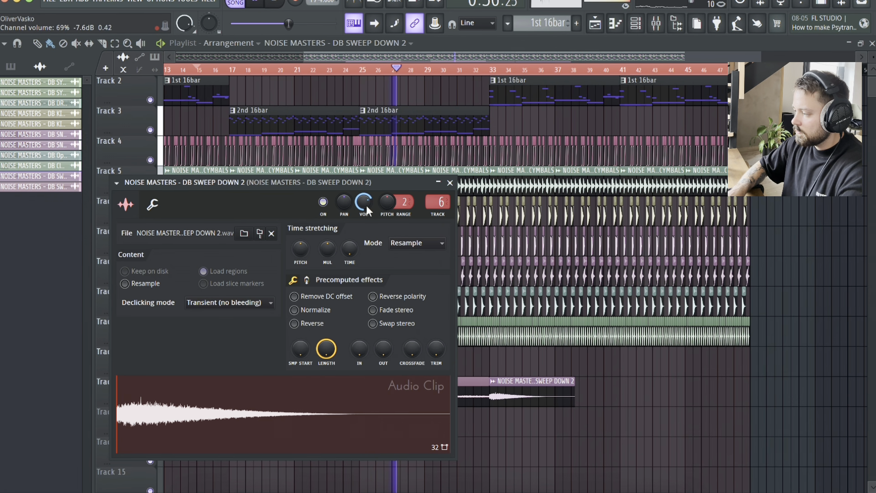
{"action": "left_click", "coordinate": [450, 182]}
Place DB SWEEP DOWN 2 clips on Track 11 at bars 33 and 41, and DB SWEEP UP 03 clips on Track 12 at bars 1 and 33
{"action": "left_click_drag", "start_coordinate": [525, 391], "coordinate": [510, 365]}
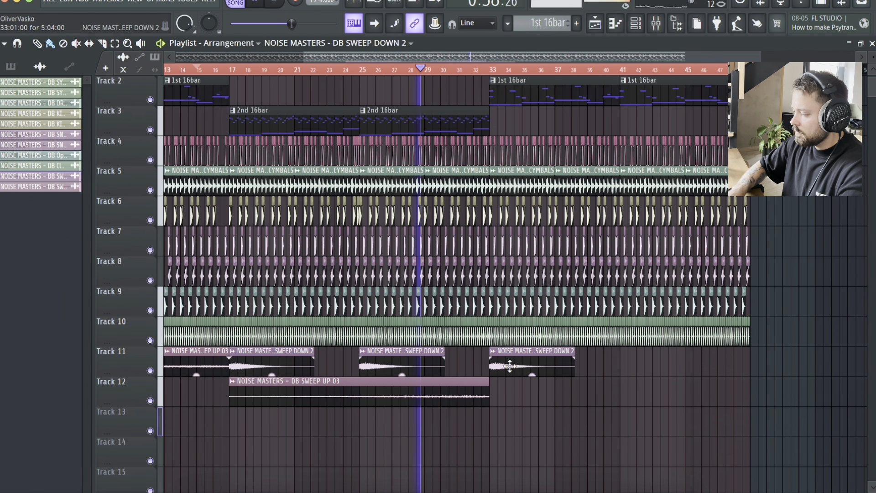
{"action": "left_click_drag", "start_coordinate": [464, 389], "coordinate": [722, 389]}
{"action": "scroll", "coordinate": [722, 368], "scroll_direction": "down", "scroll_amount": 1}
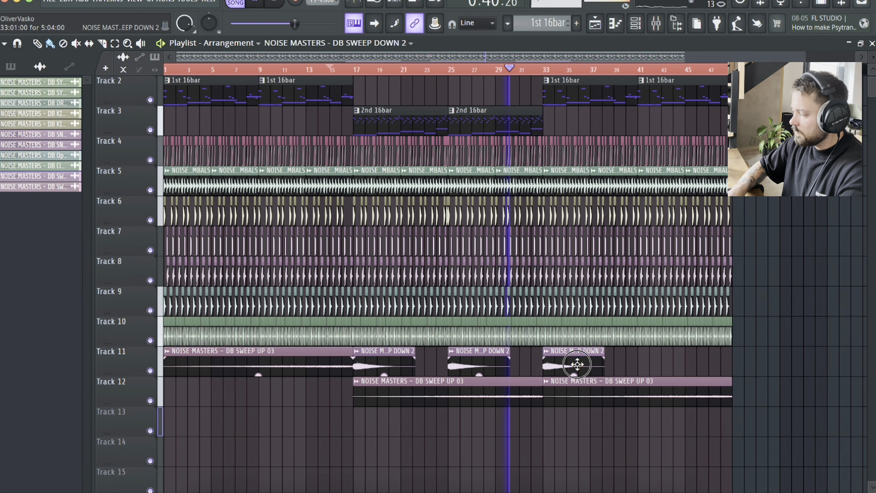
{"action": "left_click_drag", "start_coordinate": [577, 364], "coordinate": [668, 363]}
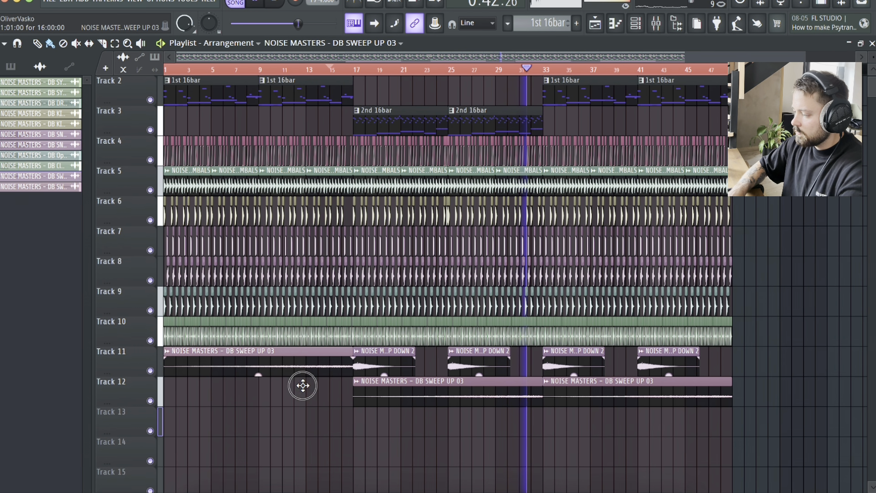
{"action": "left_click_drag", "start_coordinate": [302, 386], "coordinate": [587, 369]}
Copy the DB SWEEP DOWN 2 clips on Track 11 16 bars earlier to add sweeps at bars 1 and 9, then deselect them
{"action": "left_click", "coordinate": [757, 358], "text": "super"}
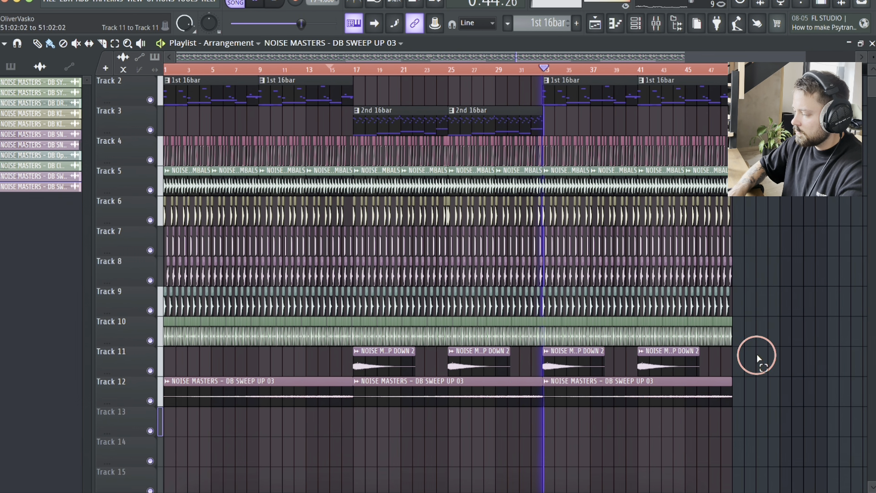
{"action": "left_click_drag", "start_coordinate": [757, 358], "coordinate": [93, 366]}
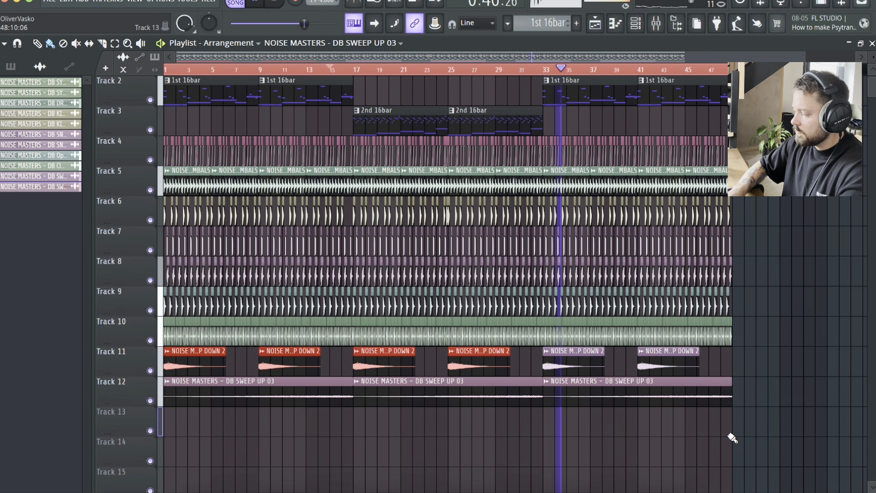
{"action": "left_click", "coordinate": [776, 434]}
{"action": "right_click", "coordinate": [776, 434]}
{"action": "scroll", "coordinate": [667, 332], "scroll_direction": "up", "scroll_amount": 1}
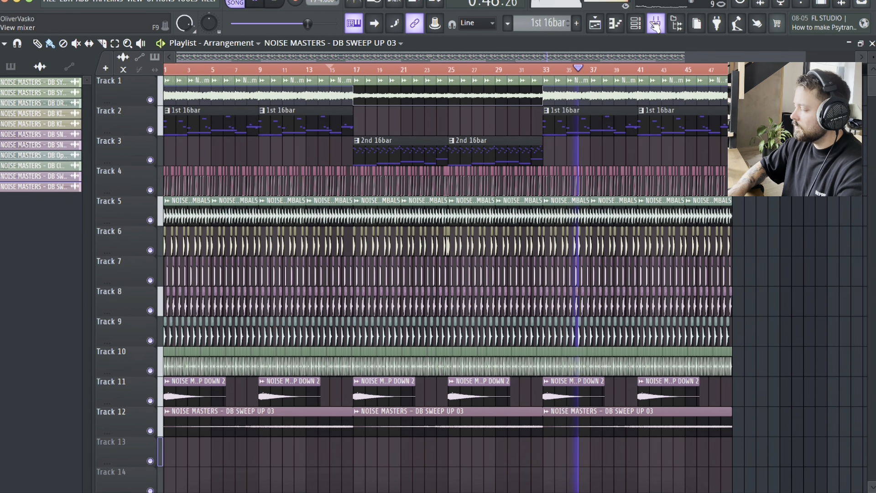
Open Serum #3 from the unsorted channels and set the wet mix of its reverb effect to 40%
{"action": "left_click", "coordinate": [655, 25]}
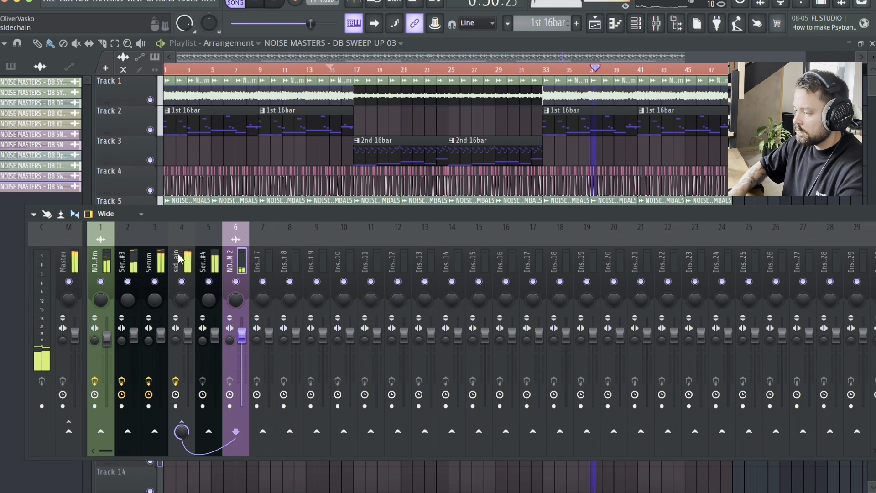
{"action": "left_click", "coordinate": [151, 261]}
{"action": "left_click", "coordinate": [636, 24]}
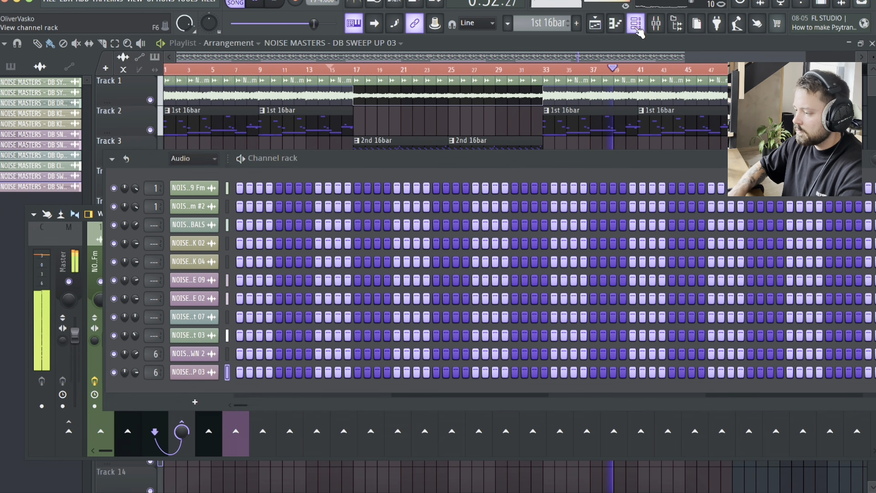
{"action": "left_click", "coordinate": [192, 159]}
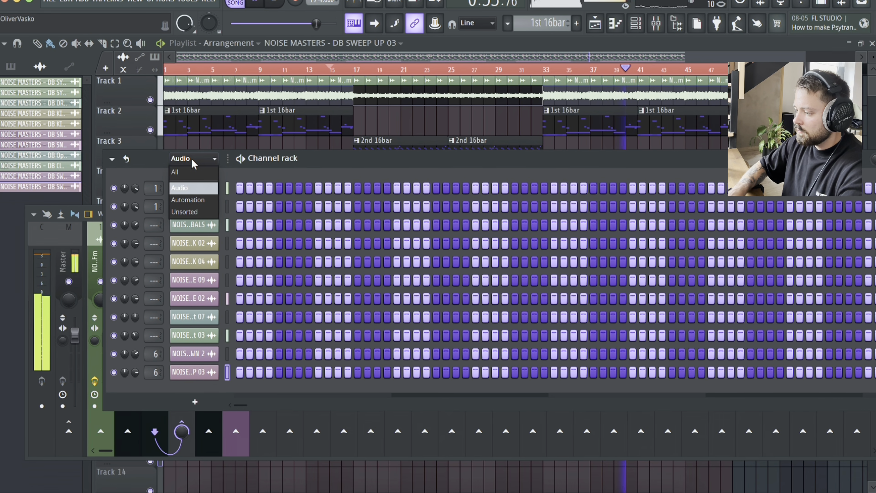
{"action": "left_click", "coordinate": [194, 211]}
{"action": "left_click", "coordinate": [194, 242]}
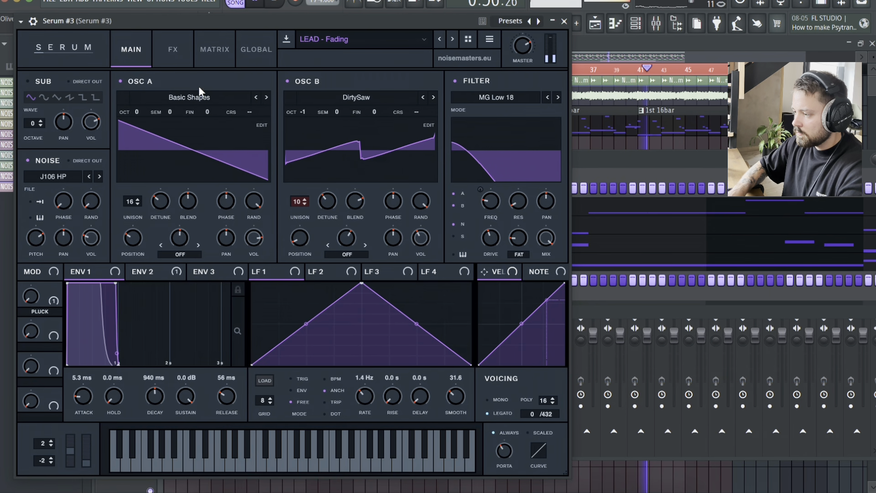
{"action": "left_click", "coordinate": [176, 48]}
{"action": "mouse_move", "coordinate": [506, 222]}
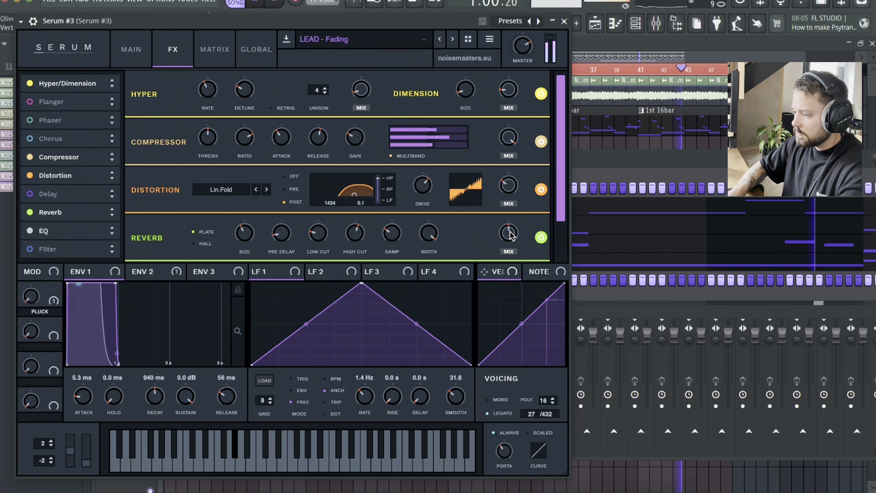
{"action": "left_click_drag", "start_coordinate": [512, 233], "coordinate": [511, 241]}
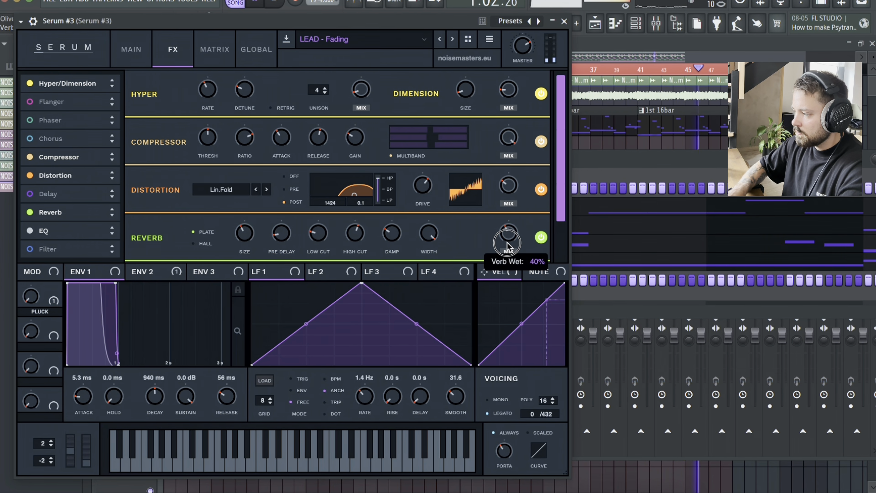
{"action": "left_click", "coordinate": [564, 21]}
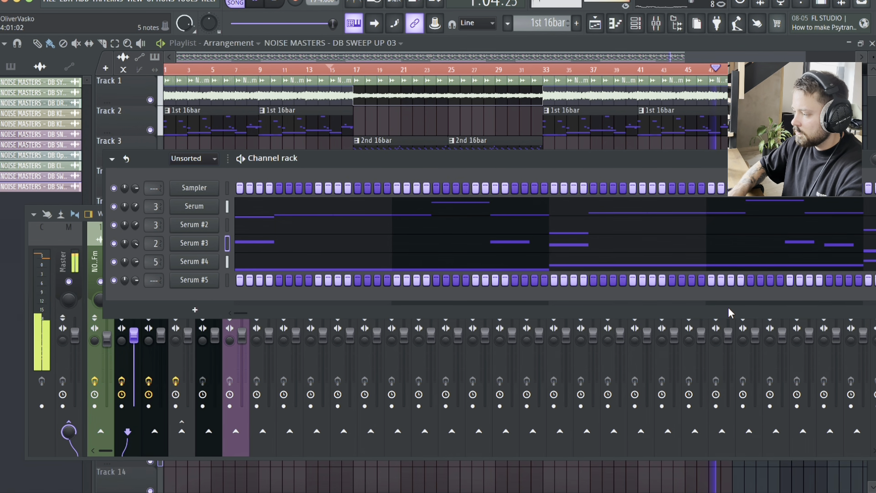
In Serum #3's Pro-Q 3, reduce the lower bell boost and set the upper bell to 6943.6 Hz, +3.36 dB and Q 0.833
{"action": "left_click_drag", "start_coordinate": [602, 158], "coordinate": [427, 157]}
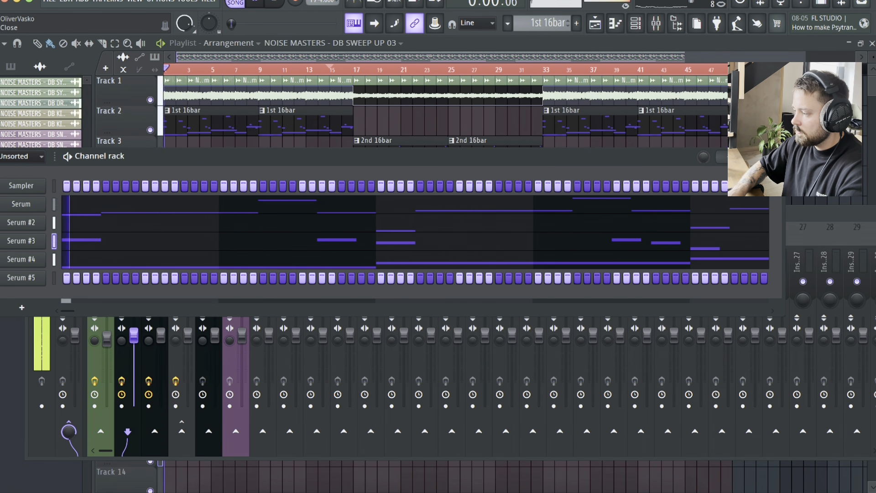
{"action": "left_click", "coordinate": [777, 157]}
{"action": "left_click_drag", "start_coordinate": [778, 223], "coordinate": [690, 215]}
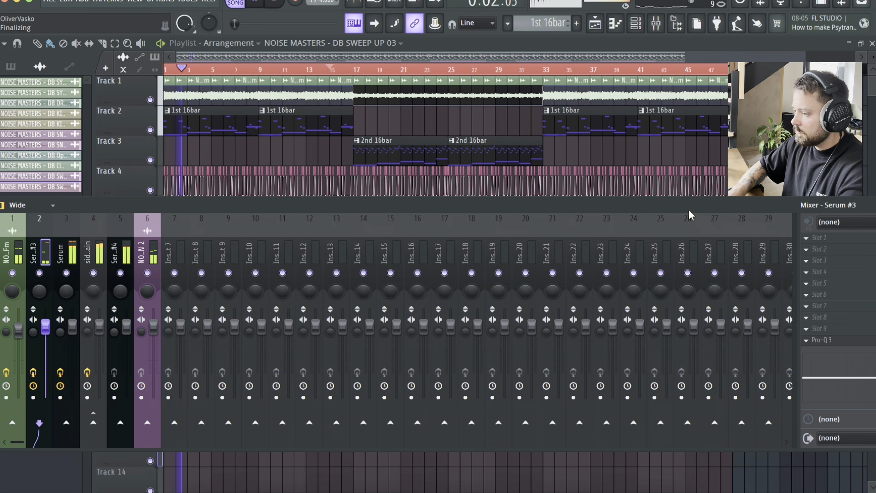
{"action": "left_click", "coordinate": [822, 341]}
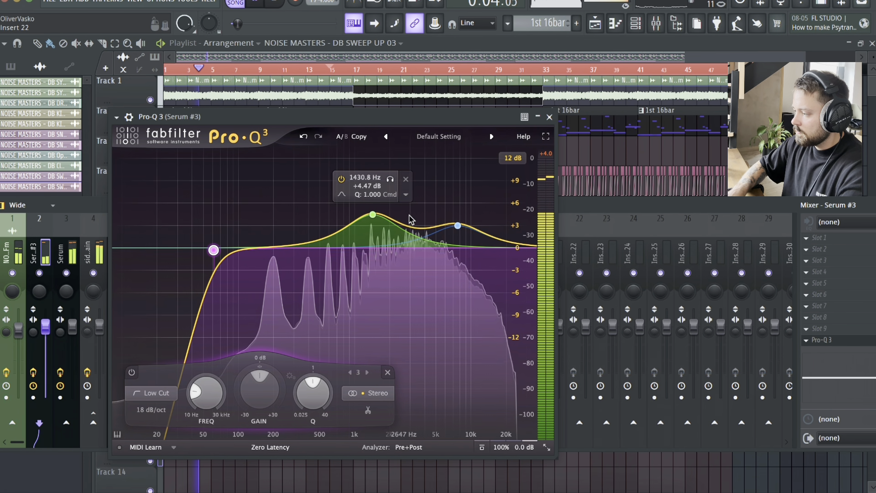
{"action": "left_click_drag", "start_coordinate": [457, 225], "coordinate": [445, 225]}
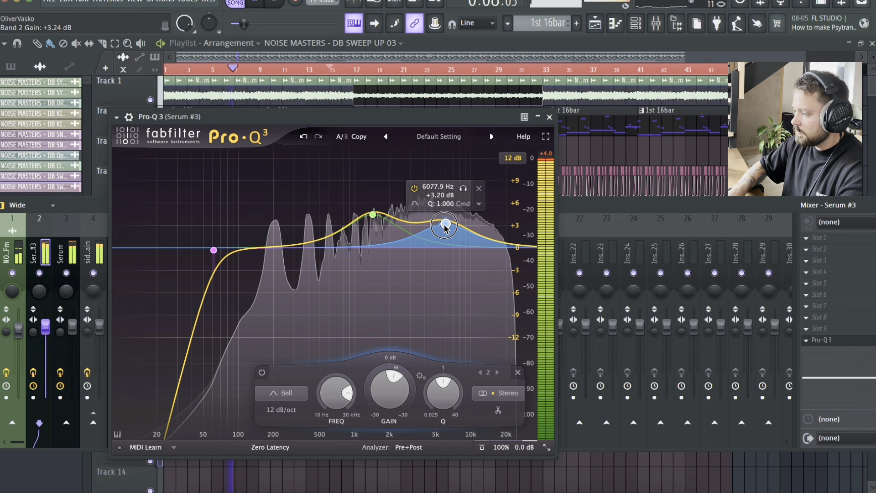
{"action": "left_click_drag", "start_coordinate": [373, 214], "coordinate": [387, 222]}
{"action": "left_click_drag", "start_coordinate": [454, 227], "coordinate": [452, 227]}
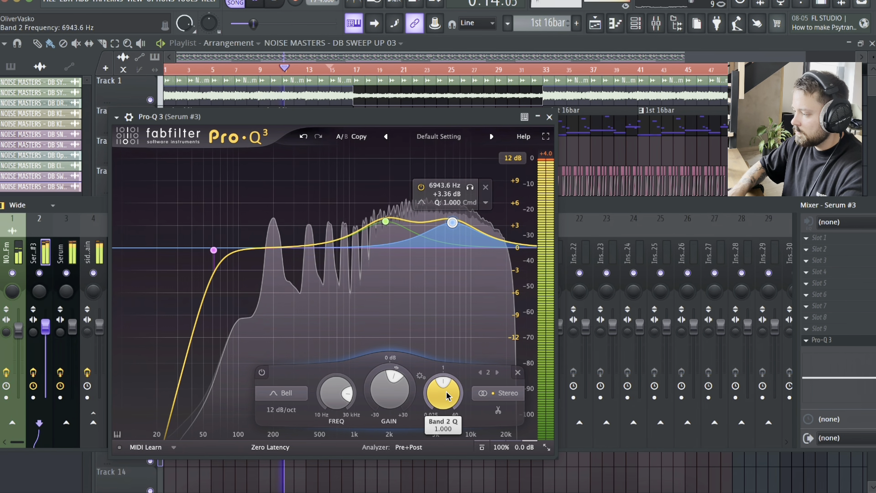
{"action": "left_click_drag", "start_coordinate": [445, 393], "coordinate": [445, 406]}
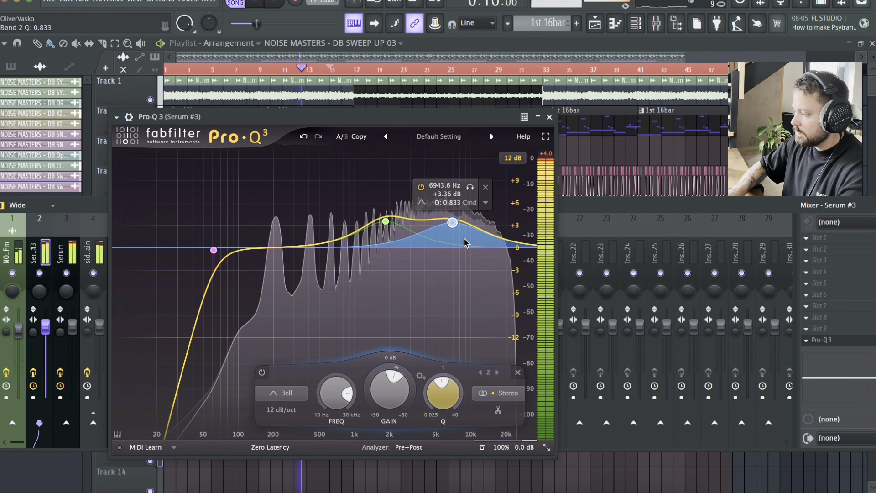
Bypass and re-enable Pro-Q 3 on the Serum #3 mixer track to compare the sound, then close the equalizer and mixer
{"action": "left_click_drag", "start_coordinate": [733, 202], "coordinate": [623, 187]}
{"action": "left_click", "coordinate": [819, 326]}
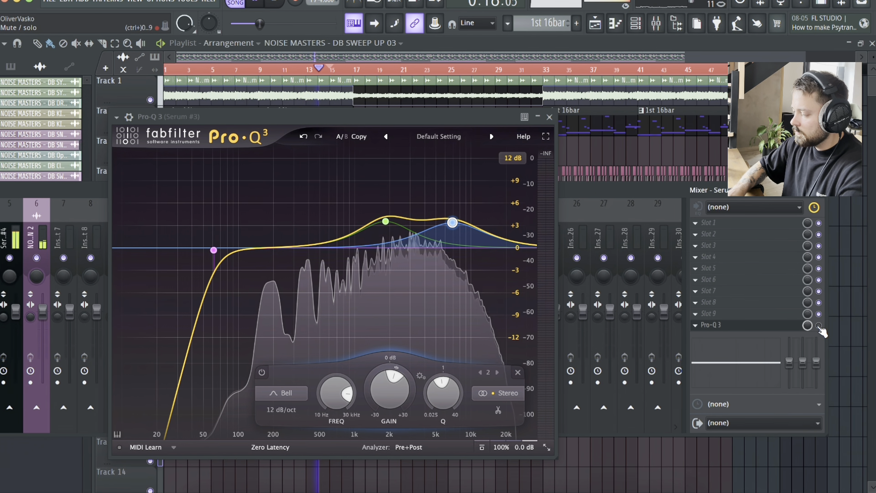
{"action": "left_click", "coordinate": [818, 325]}
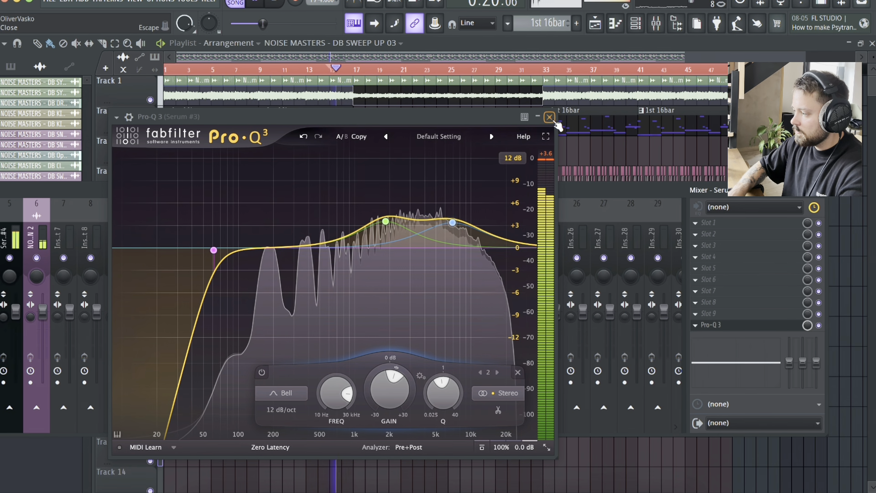
{"action": "left_click", "coordinate": [550, 117]}
{"action": "left_click", "coordinate": [824, 195]}
{"action": "scroll", "coordinate": [345, 134], "scroll_direction": "up", "scroll_amount": 10, "text": "ctrl"}
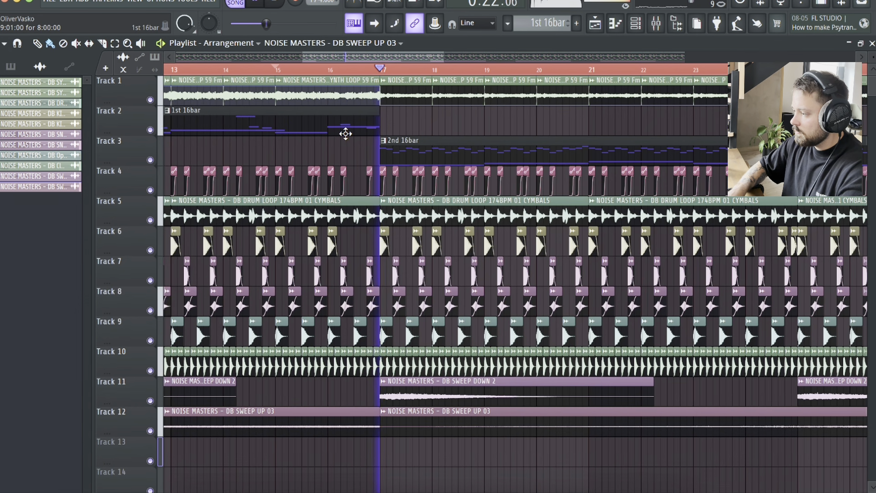
{"action": "scroll", "coordinate": [346, 134], "scroll_direction": "down", "scroll_amount": 1}
{"action": "scroll", "coordinate": [345, 133], "scroll_direction": "down", "scroll_amount": 10, "text": "ctrl"}
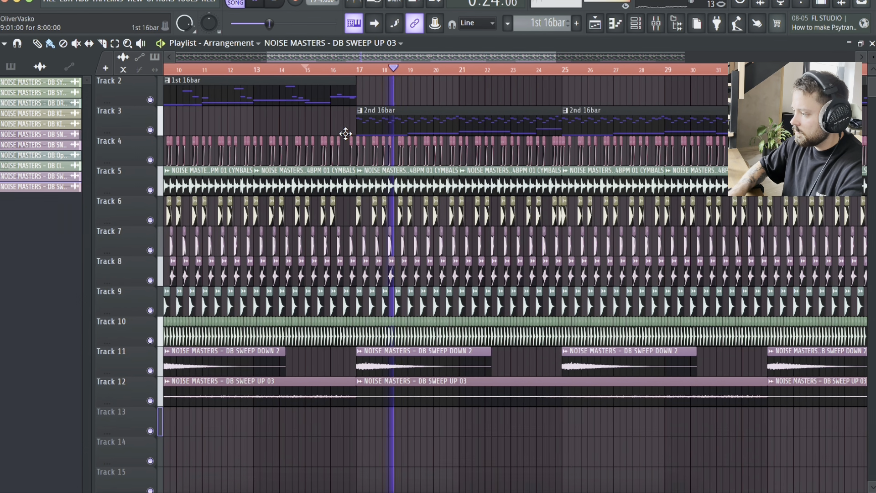